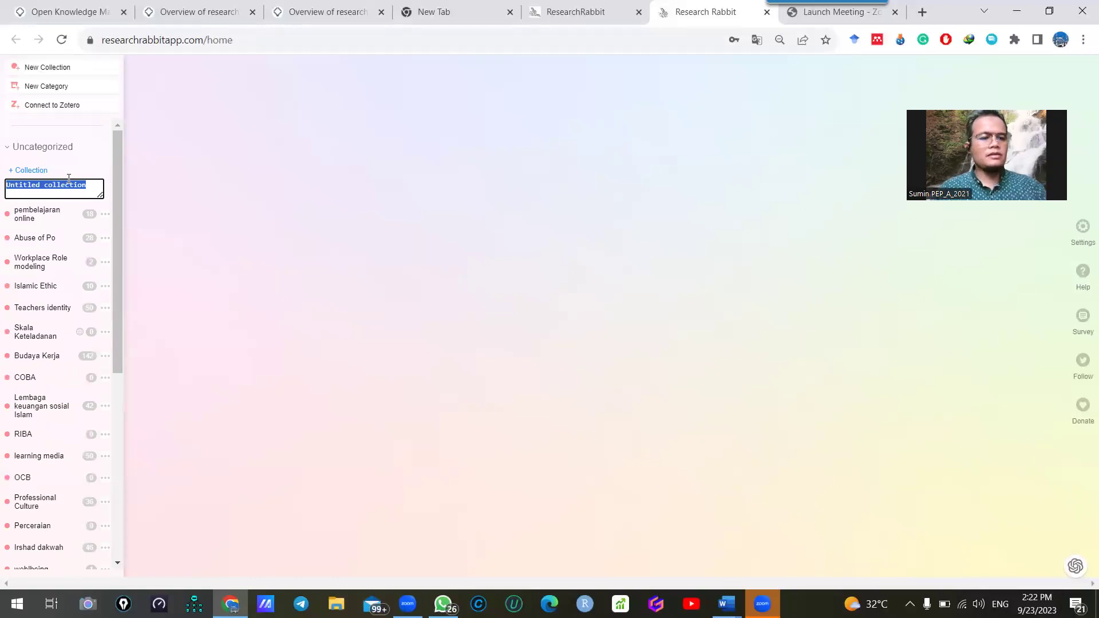
# Name a new collection 'STUDI ISLAM' and open its panel
pyautogui.write('s')
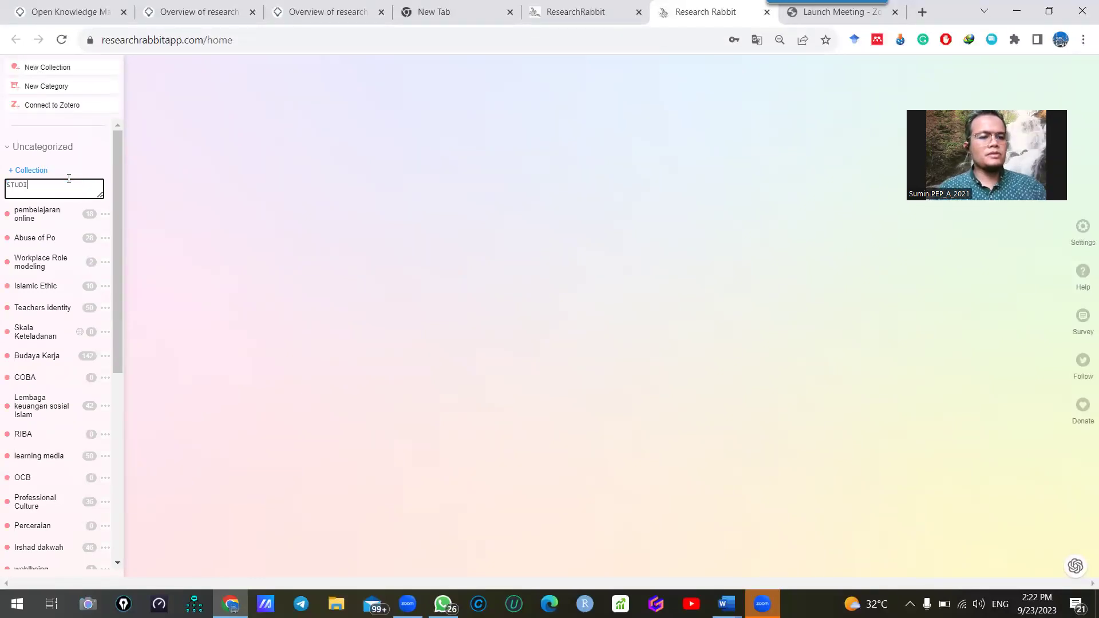
pyautogui.write('TUDI ISLAM')
pyautogui.press('Return')
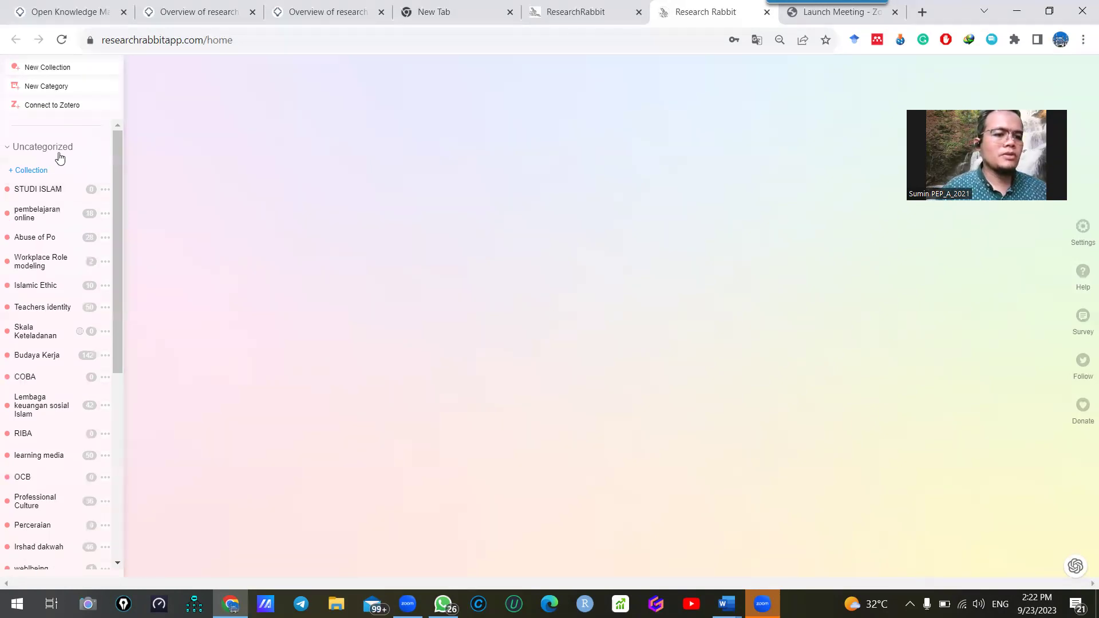
pyautogui.click(20, 189)
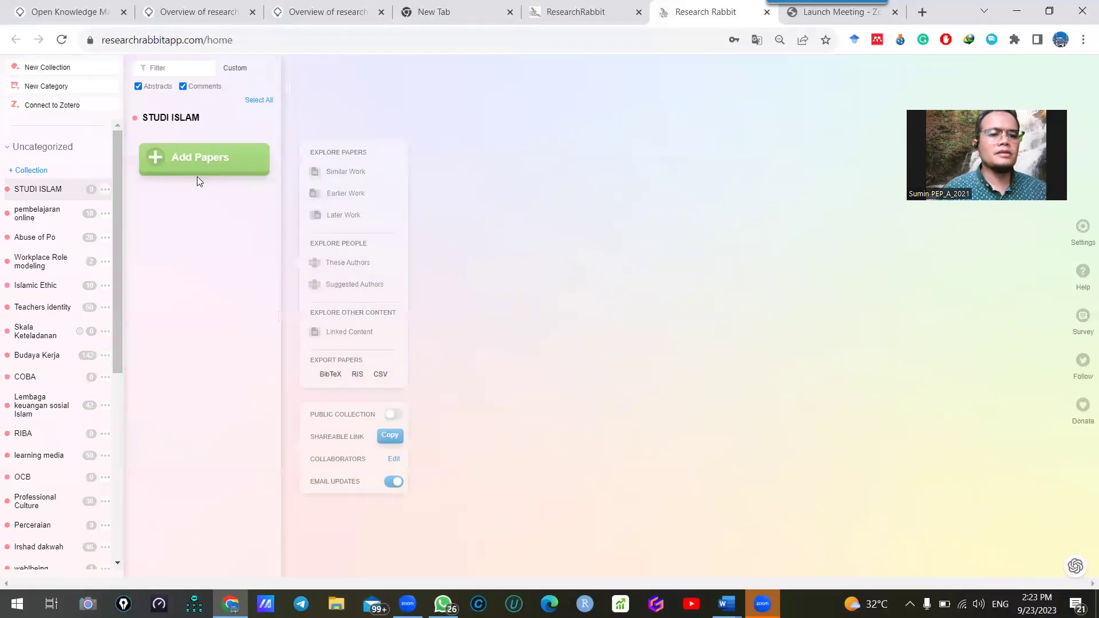
# Search for papers matching 'ISLAMIC STUDIES' to add to the collection
pyautogui.click(201, 163)
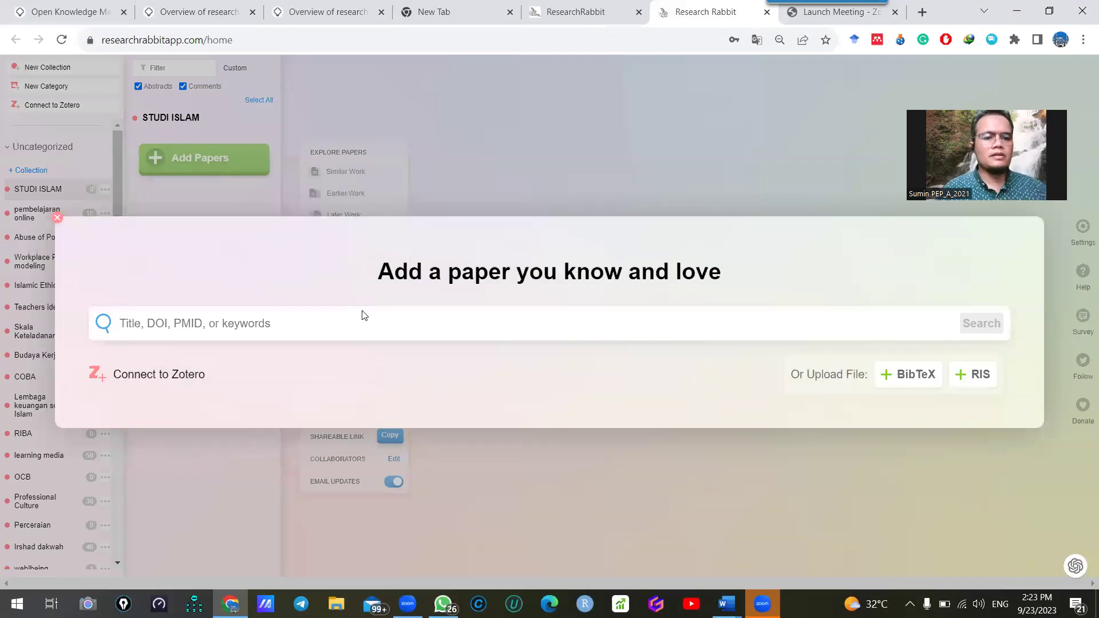
pyautogui.write('ISL')
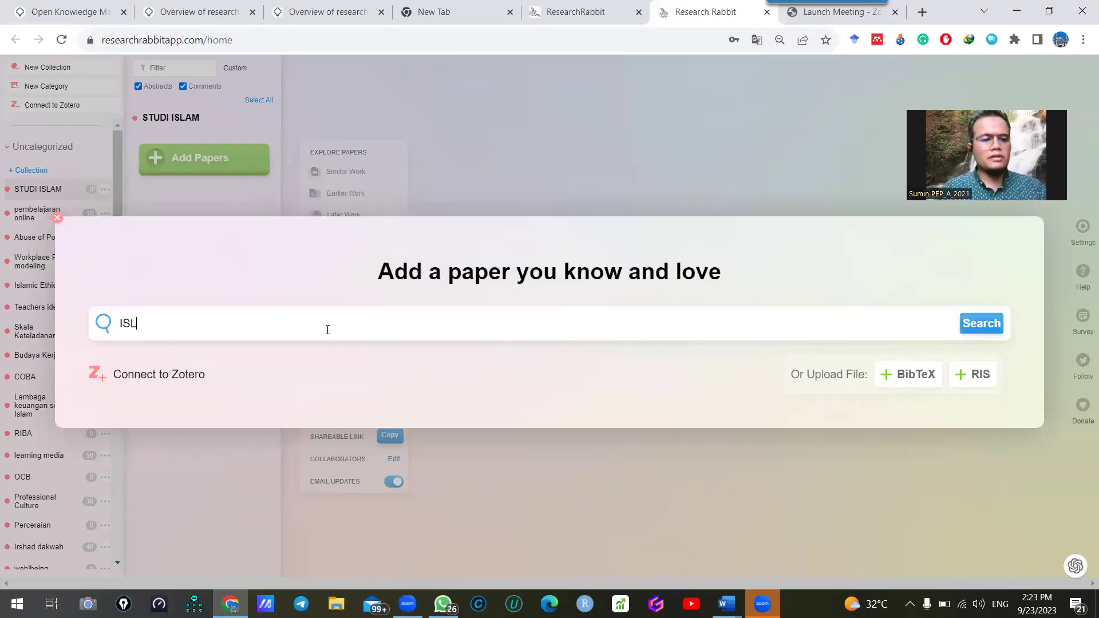
pyautogui.write('AMIC STUDIES')
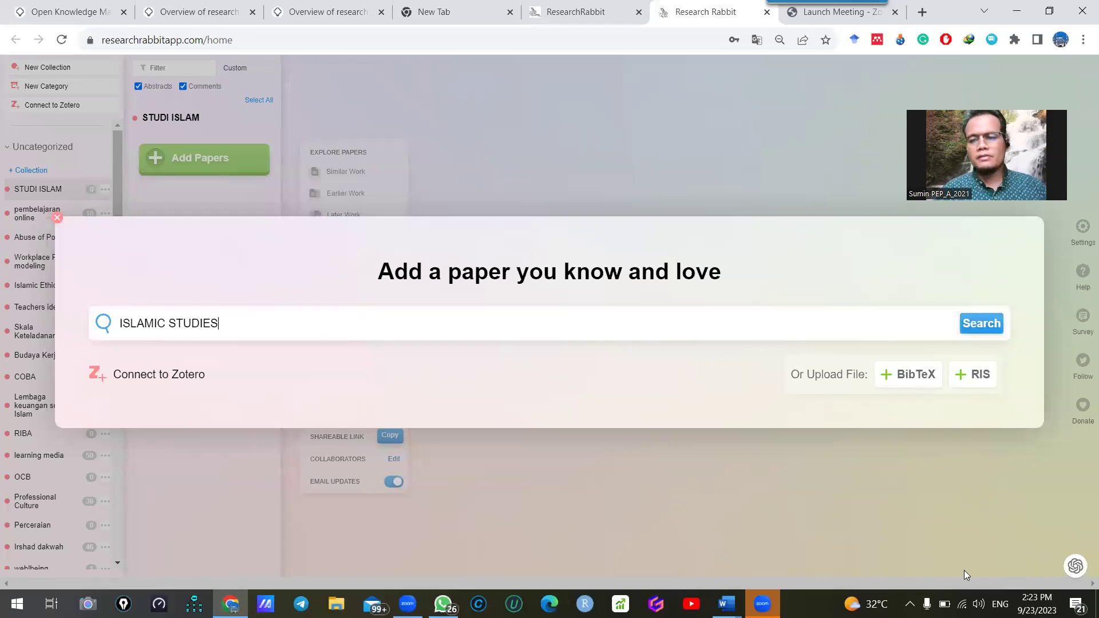
pyautogui.click(992, 325)
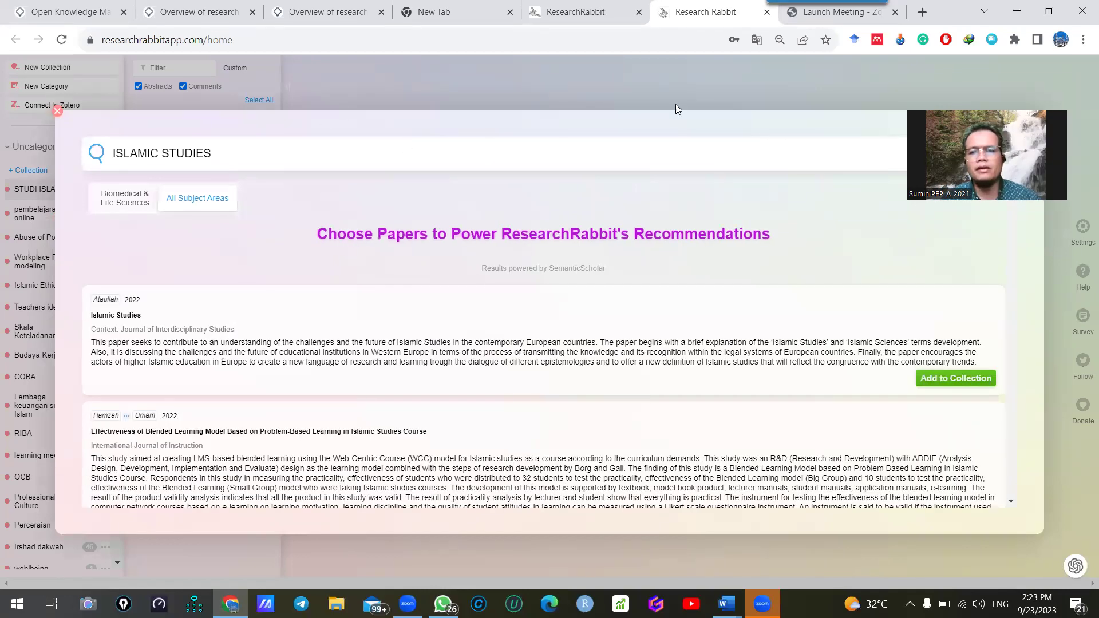
# Add Islamic Studies, Decentering Islamic Studies, Islamic Apologetics and Evidence-Based Renewal papers to STUDI ISLAM
pyautogui.moveTo(1022, 114); pyautogui.dragTo(1022, 48)
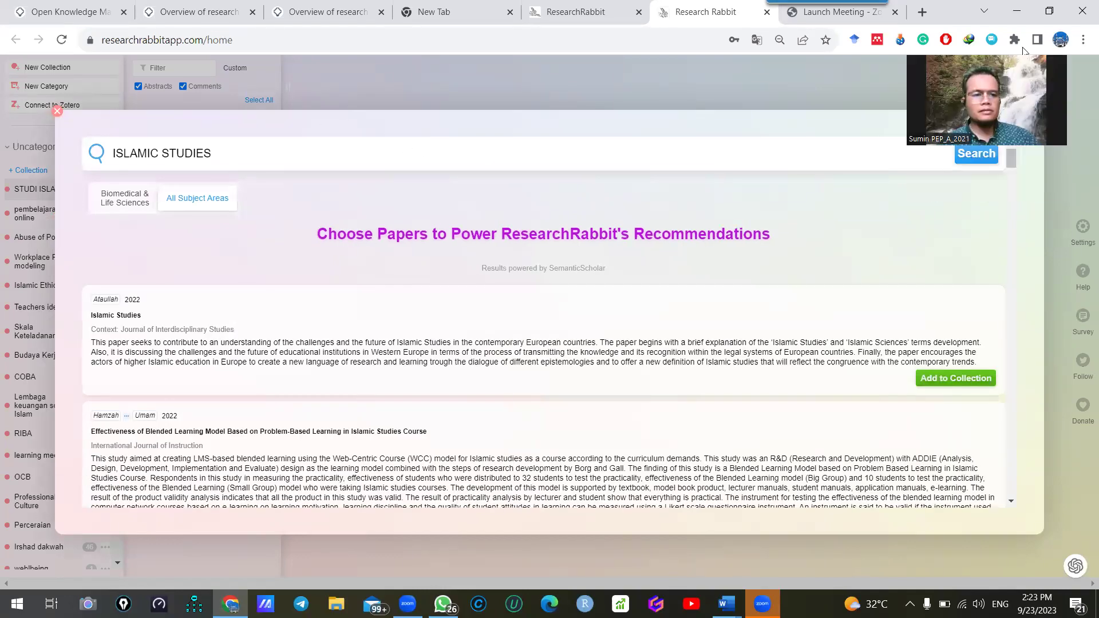
pyautogui.scroll(-1, 665, 356)
pyautogui.click(956, 311)
pyautogui.scroll(-2, 977, 367)
pyautogui.click(944, 319)
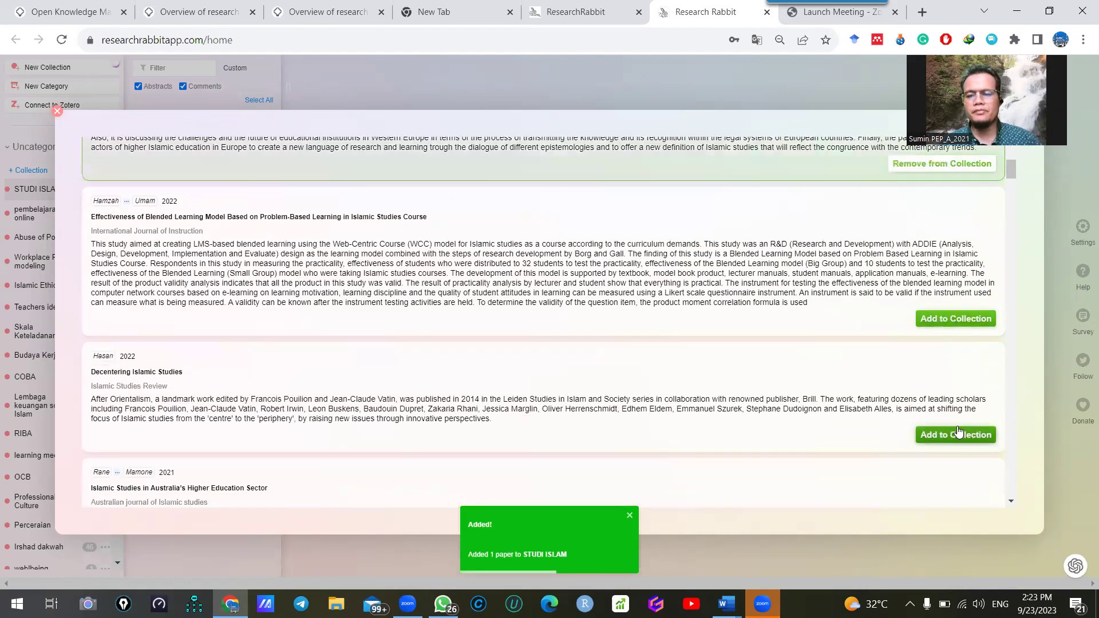
pyautogui.scroll(-3, 854, 391)
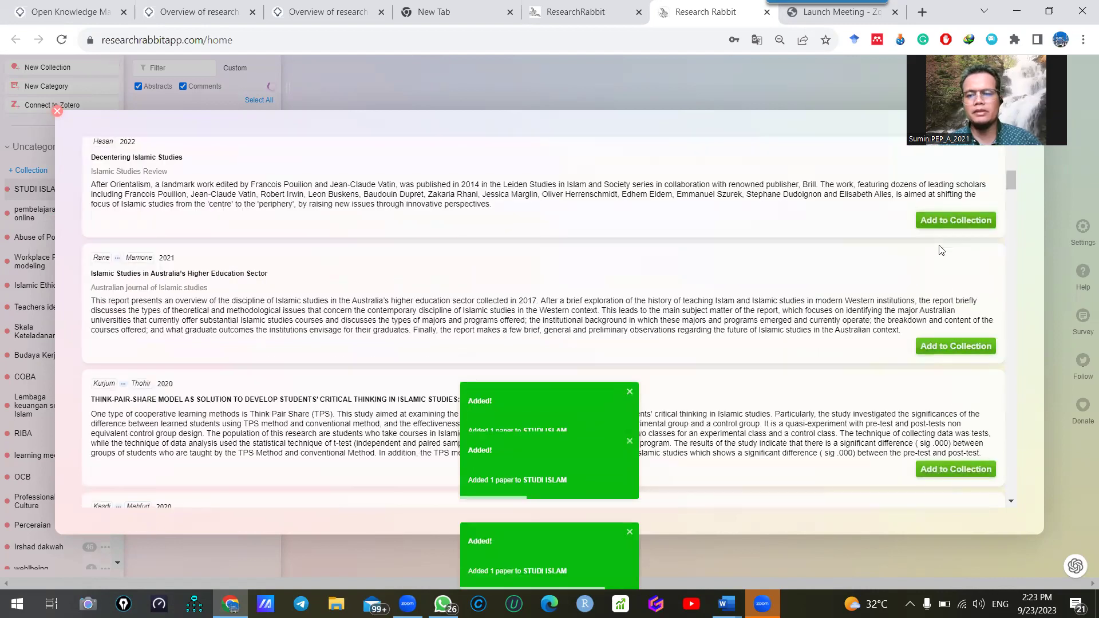
pyautogui.click(956, 219)
pyautogui.click(955, 348)
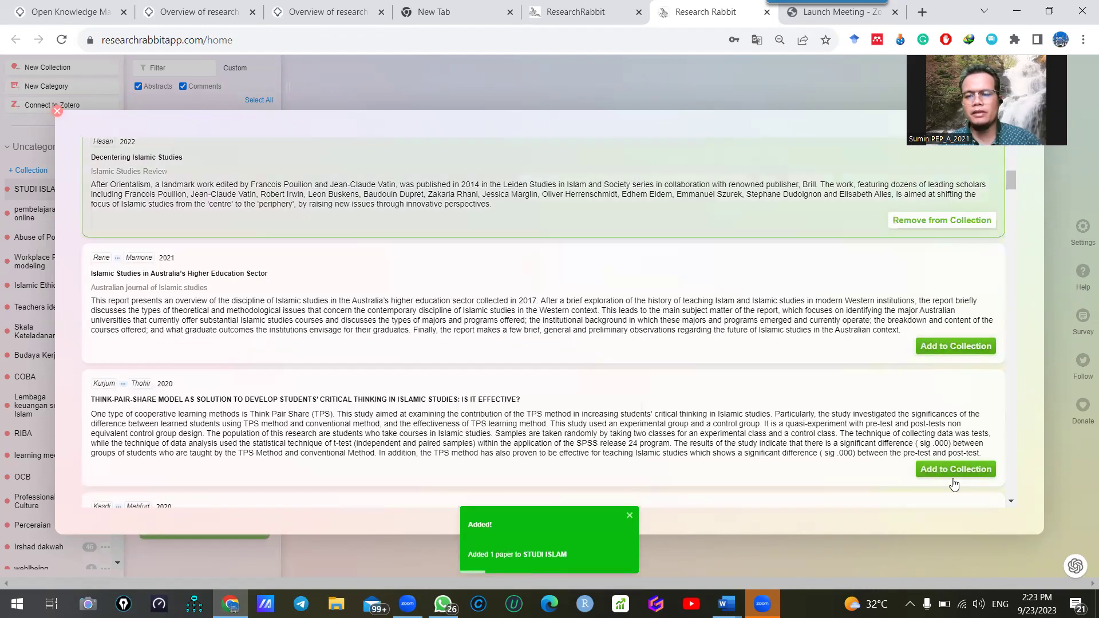
pyautogui.scroll(-3, 792, 377)
pyautogui.click(953, 254)
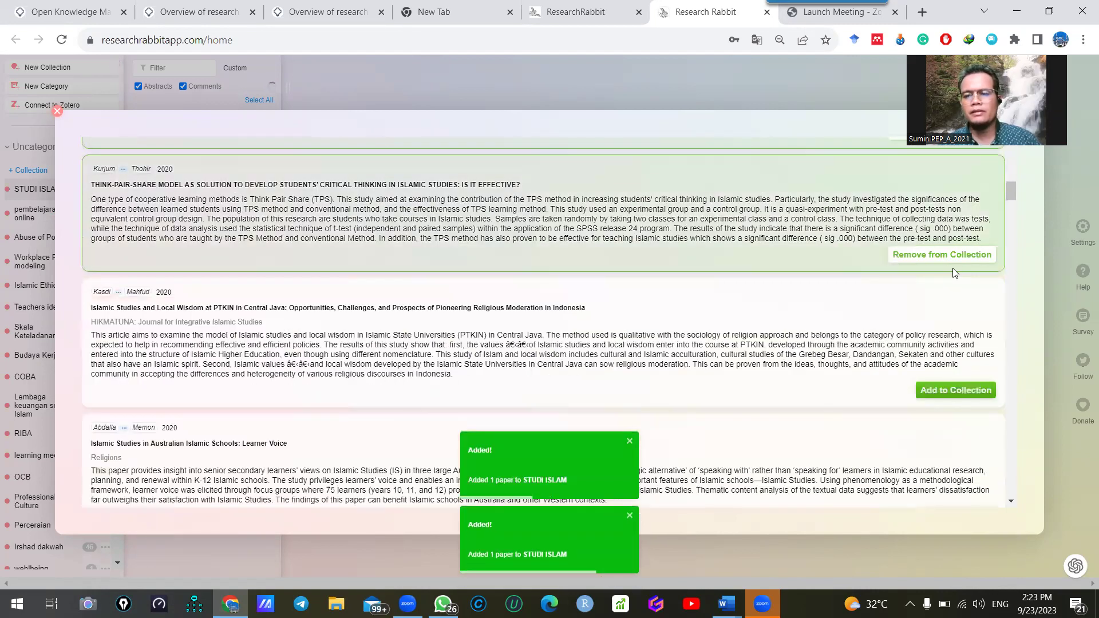
pyautogui.scroll(-4, 760, 441)
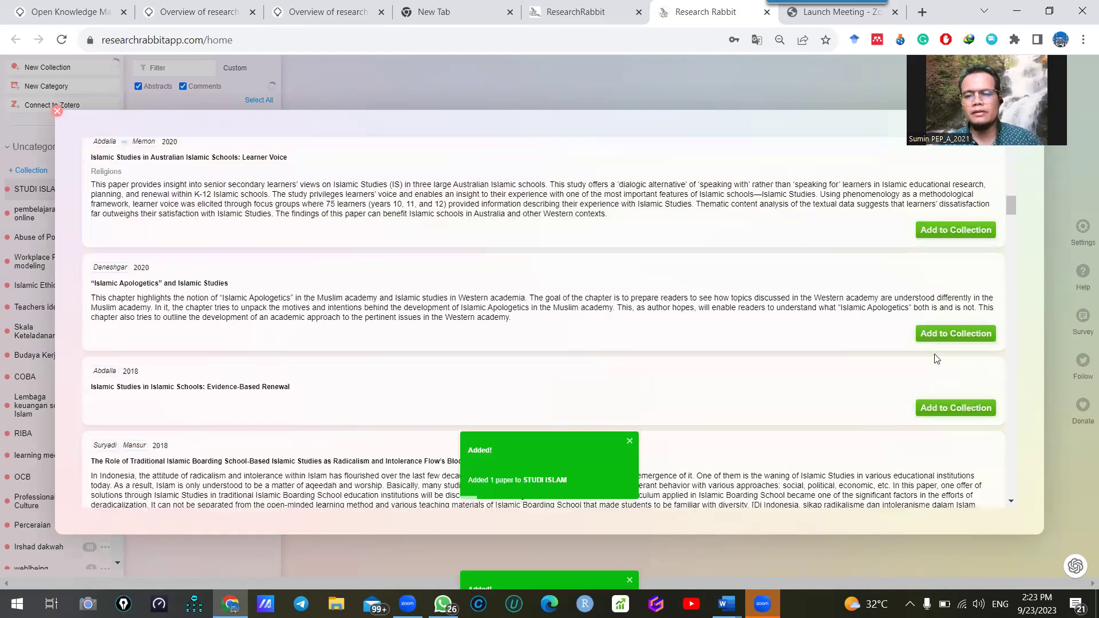
pyautogui.click(939, 340)
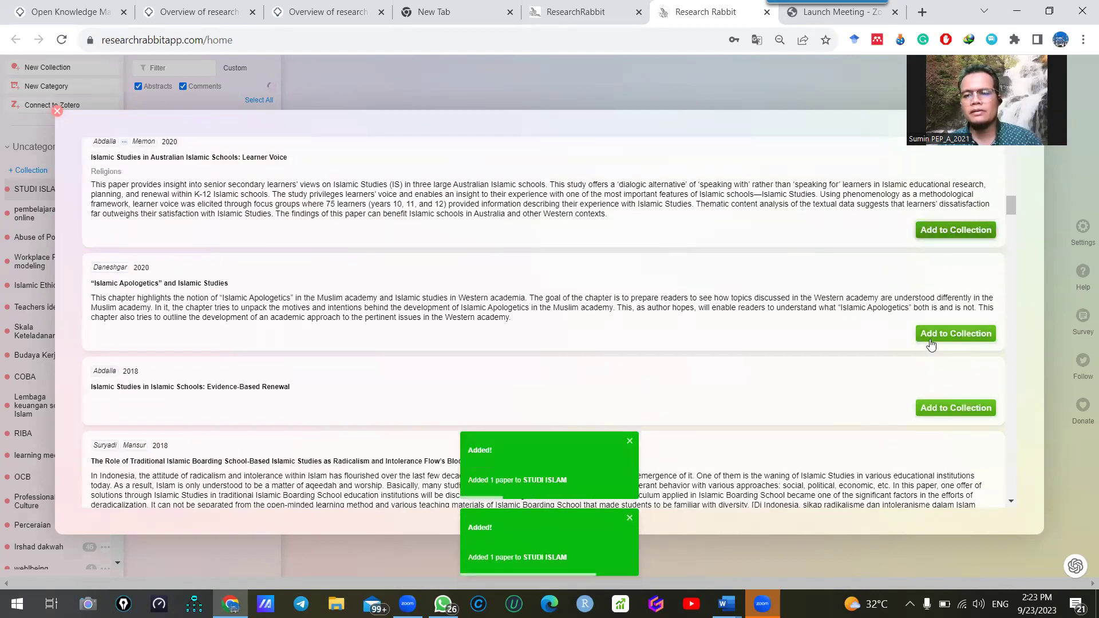
pyautogui.click(948, 413)
pyautogui.click(934, 229)
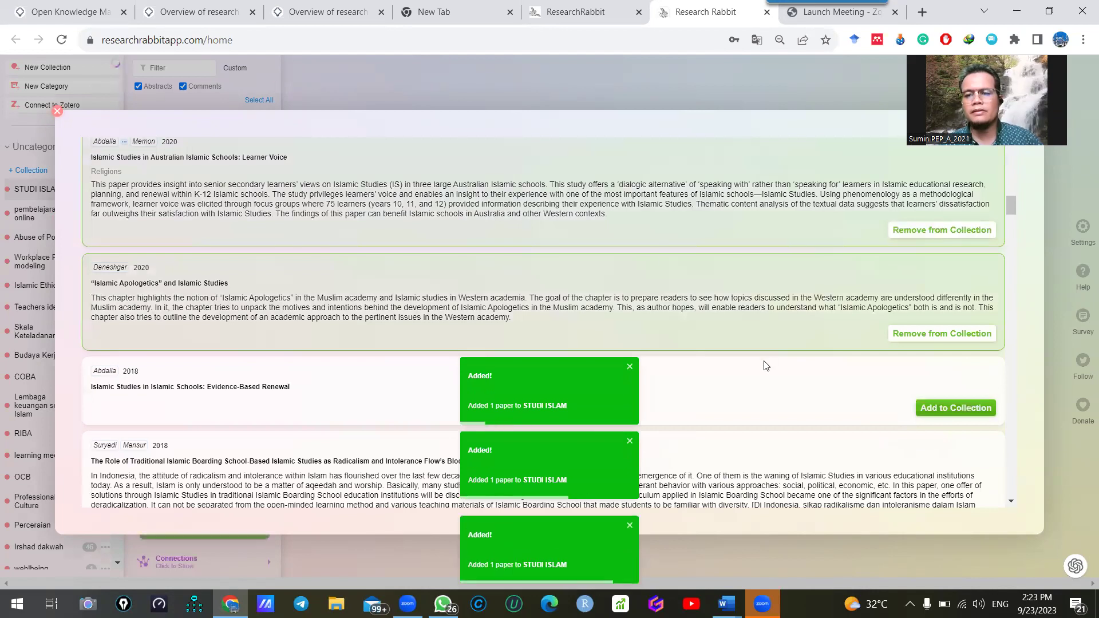
# Add the boarding school, curriculum innovation, English for Islamic Studies and teaching technique papers
pyautogui.scroll(-2, 946, 435)
pyautogui.click(944, 416)
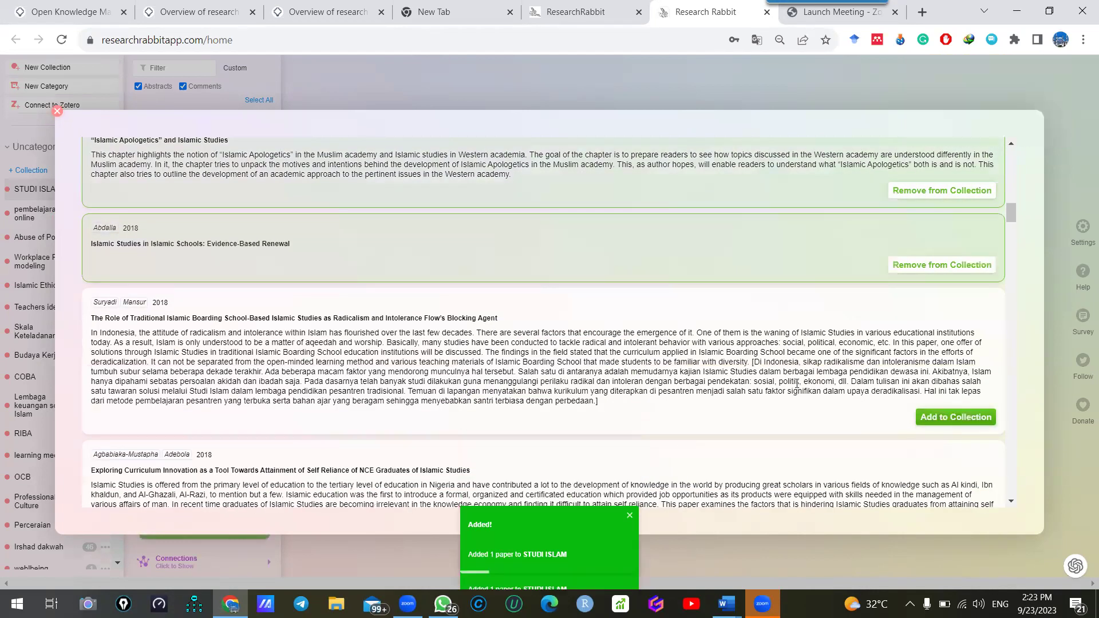
pyautogui.scroll(-3, 946, 401)
pyautogui.click(947, 345)
pyautogui.click(950, 461)
pyautogui.scroll(-2, 788, 321)
pyautogui.click(955, 355)
pyautogui.scroll(-2, 955, 354)
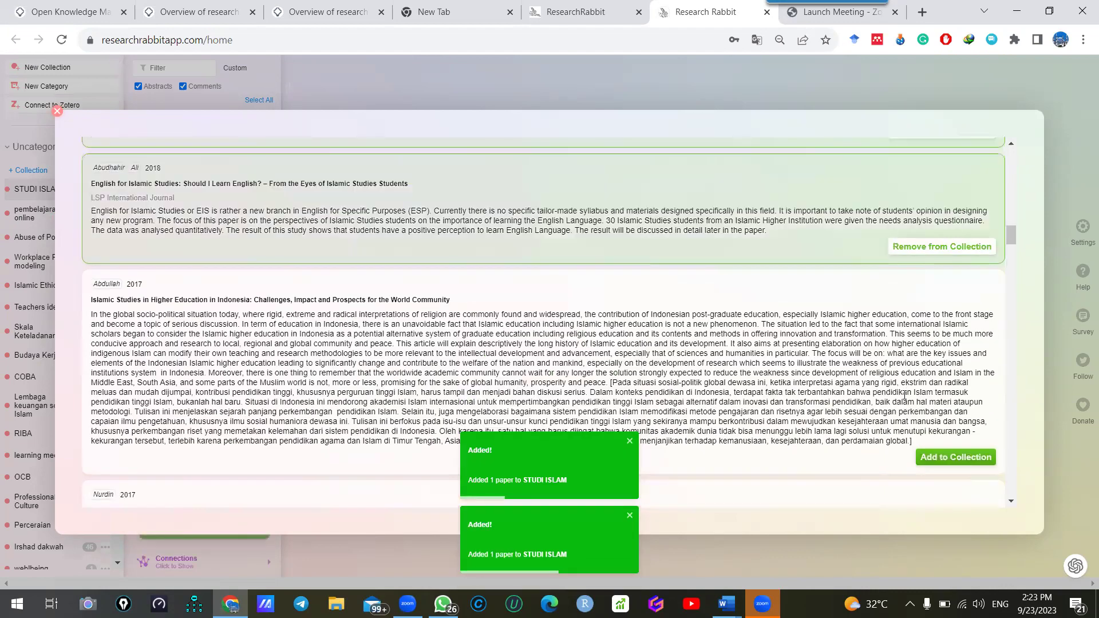
pyautogui.click(956, 457)
pyautogui.scroll(-3, 960, 432)
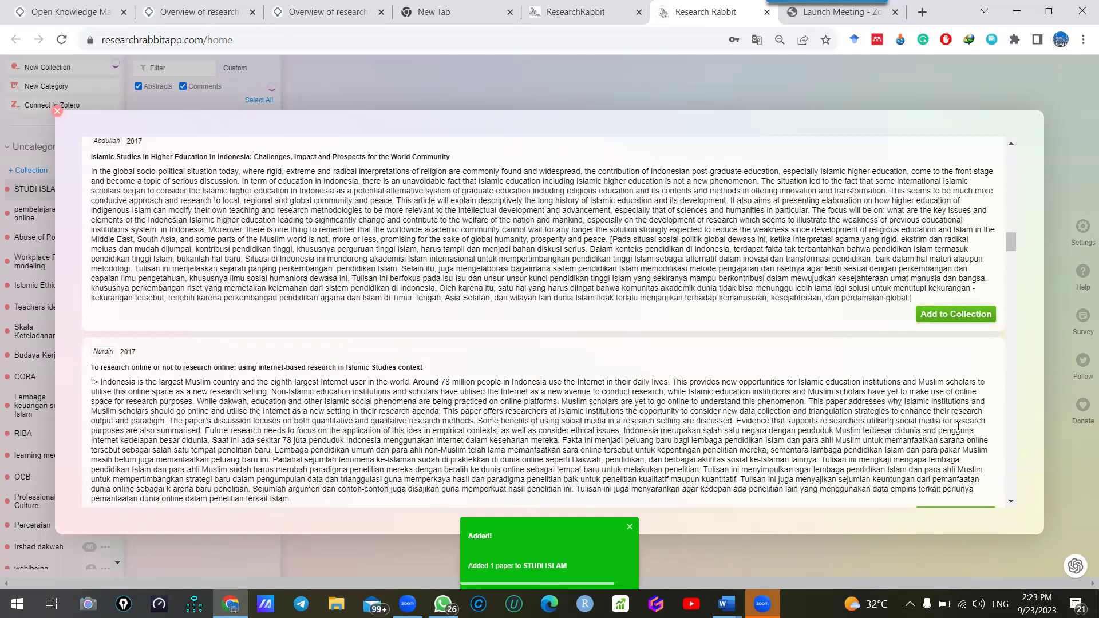
pyautogui.scroll(-3, 960, 428)
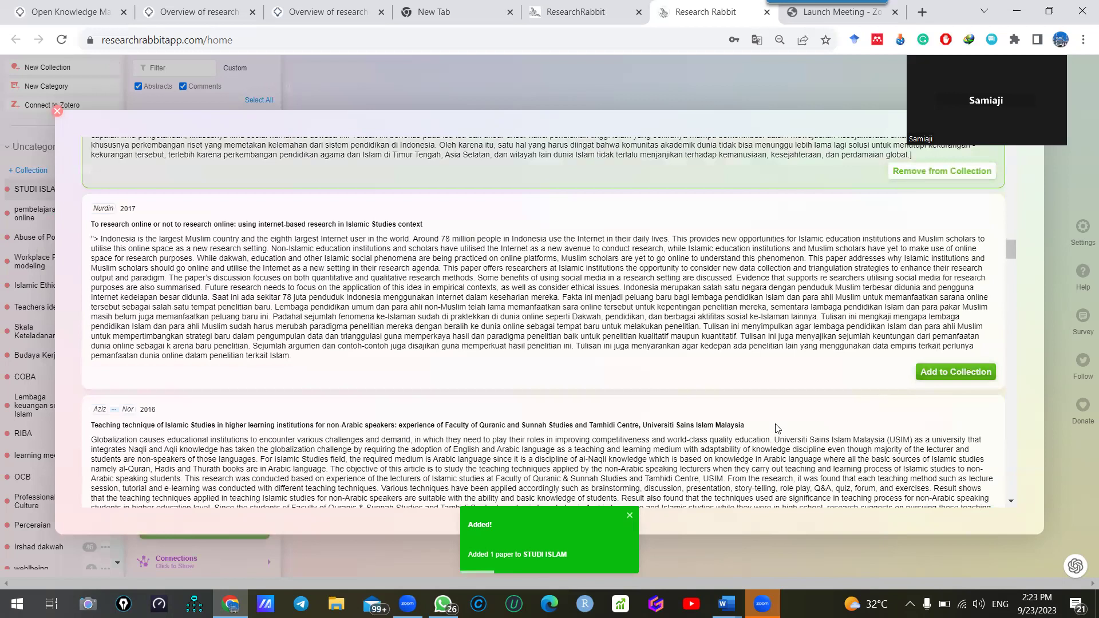
pyautogui.scroll(-2, 784, 407)
pyautogui.scroll(-2, 833, 396)
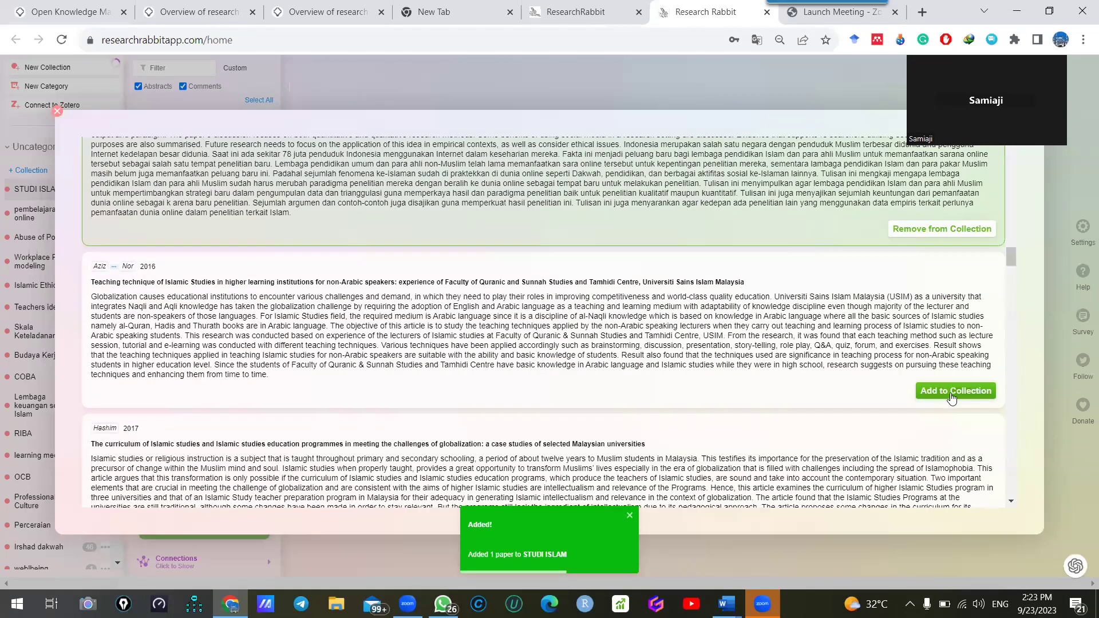
pyautogui.click(947, 393)
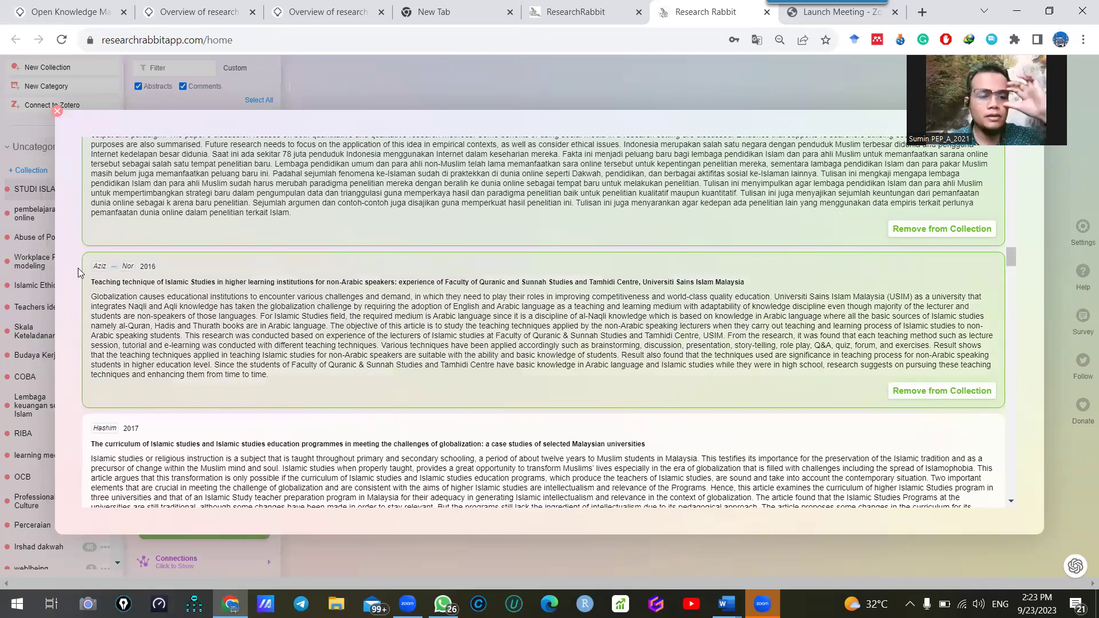
# Enlarge the page and add the Malaysian curriculum, Southern Thai, Arabic and Rethinking Islamic Studies papers
pyautogui.hotkey('ctrl', '+')
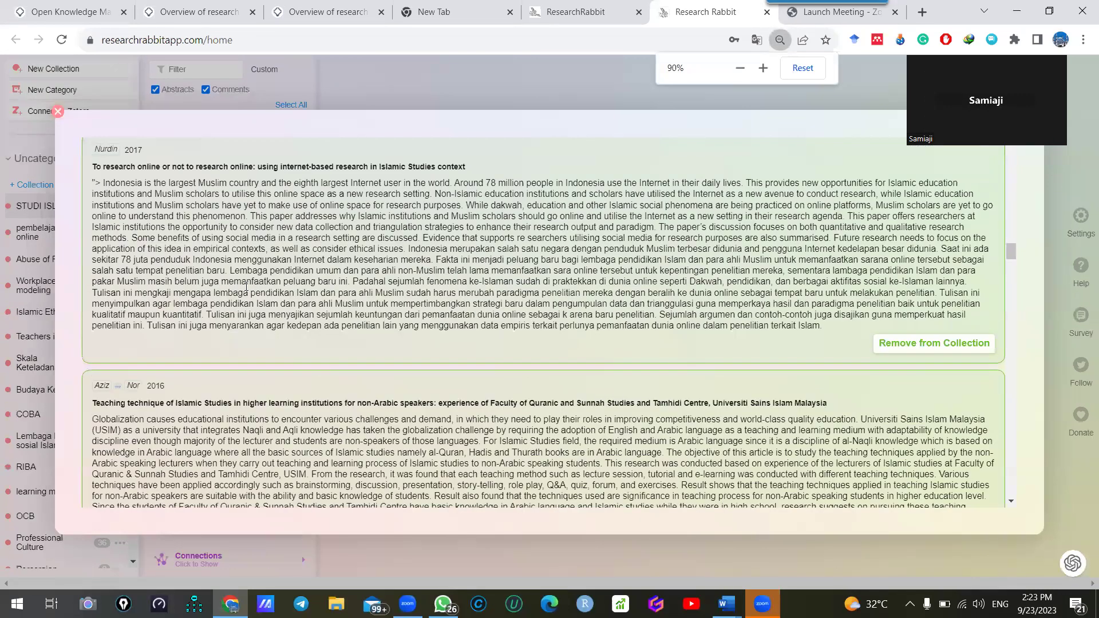
pyautogui.moveTo(176, 403); pyautogui.dragTo(228, 403)
pyautogui.scroll(-3, 491, 388)
pyautogui.scroll(-1, 648, 359)
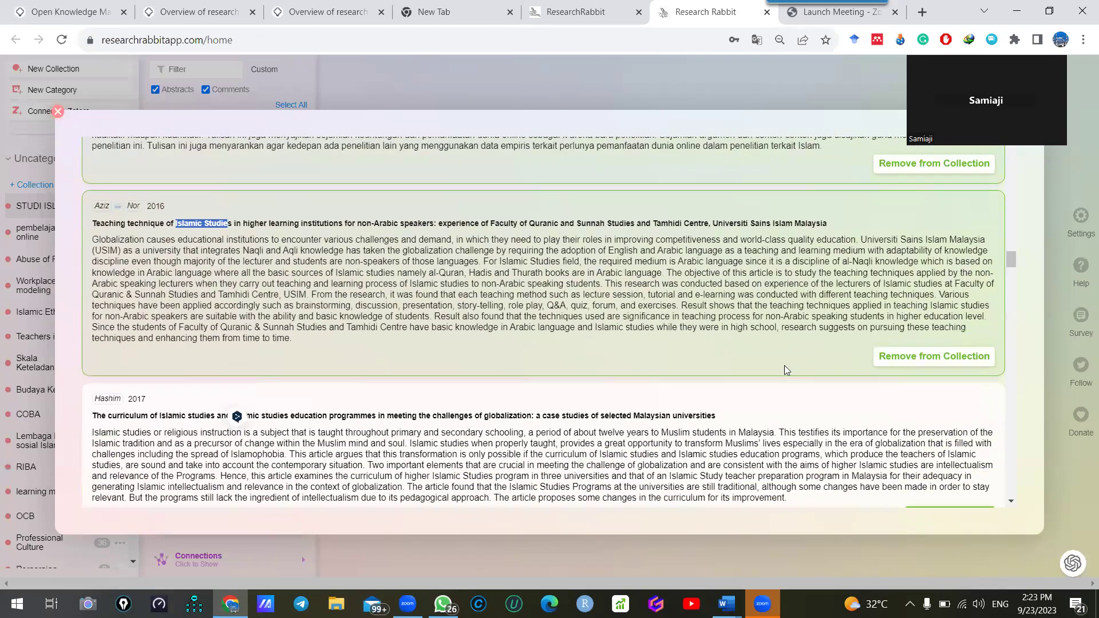
pyautogui.click(972, 483)
pyautogui.scroll(-2, 762, 335)
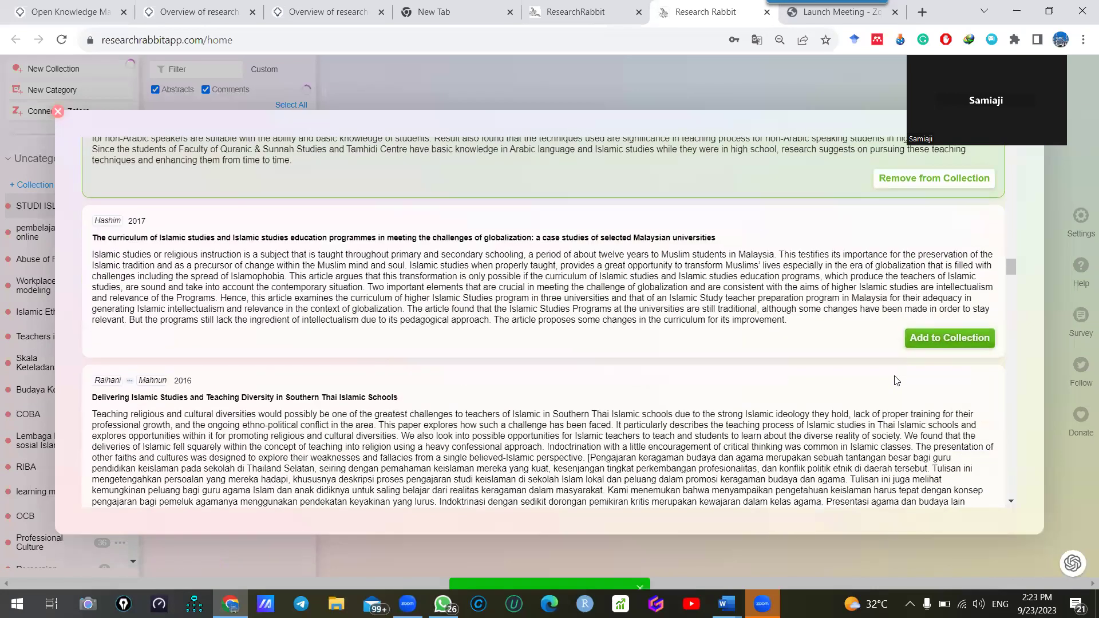
pyautogui.scroll(-3, 936, 411)
pyautogui.click(960, 318)
pyautogui.scroll(-3, 839, 356)
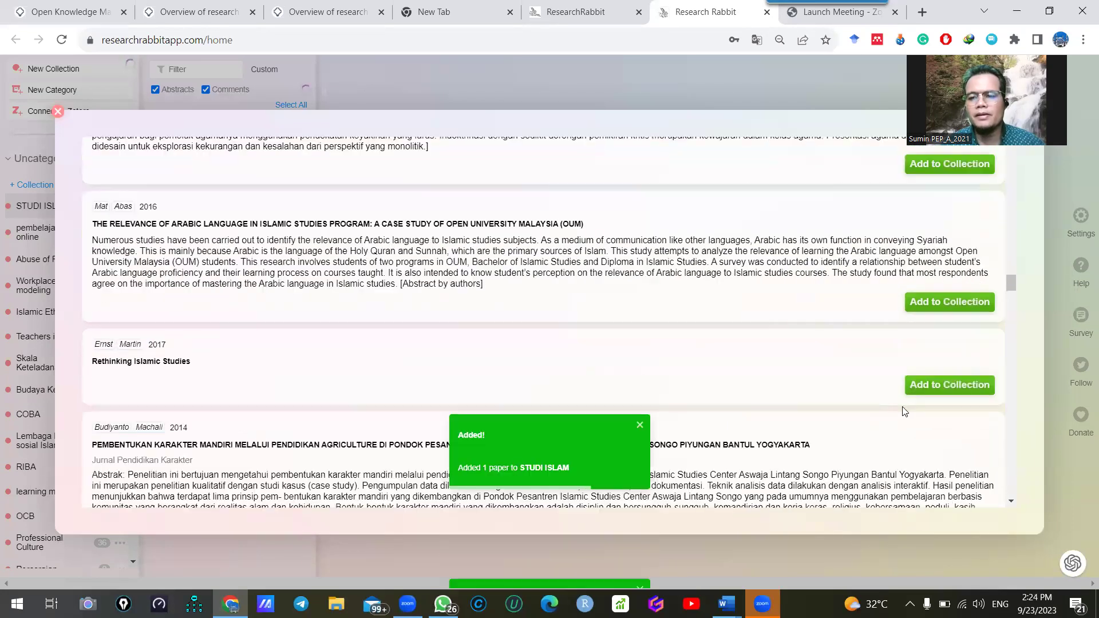
pyautogui.click(945, 239)
pyautogui.click(950, 323)
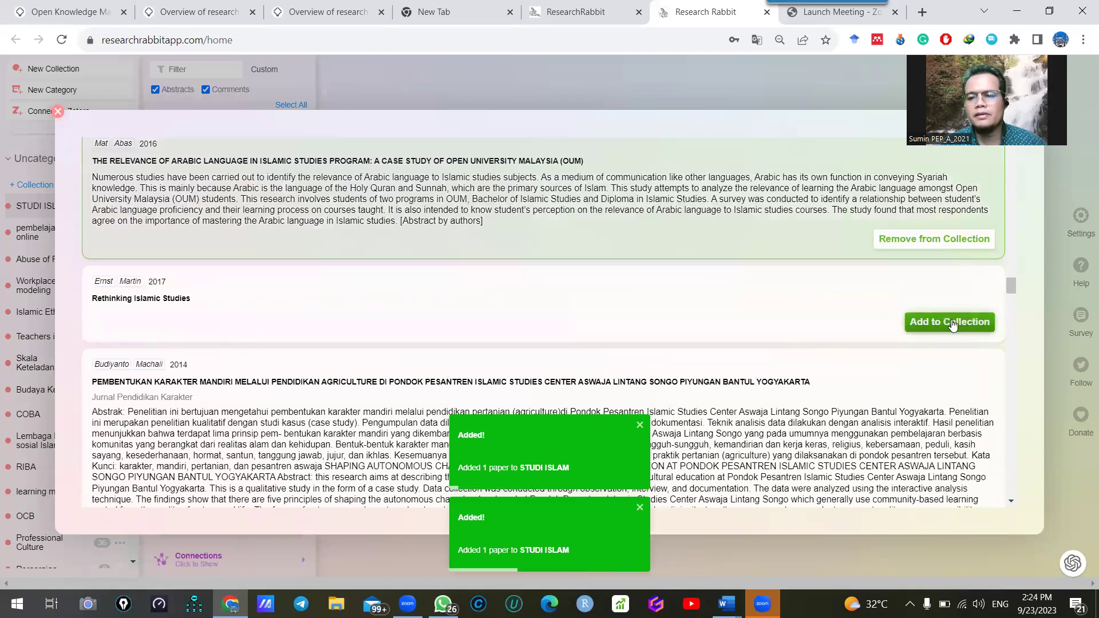
pyautogui.scroll(-3, 723, 400)
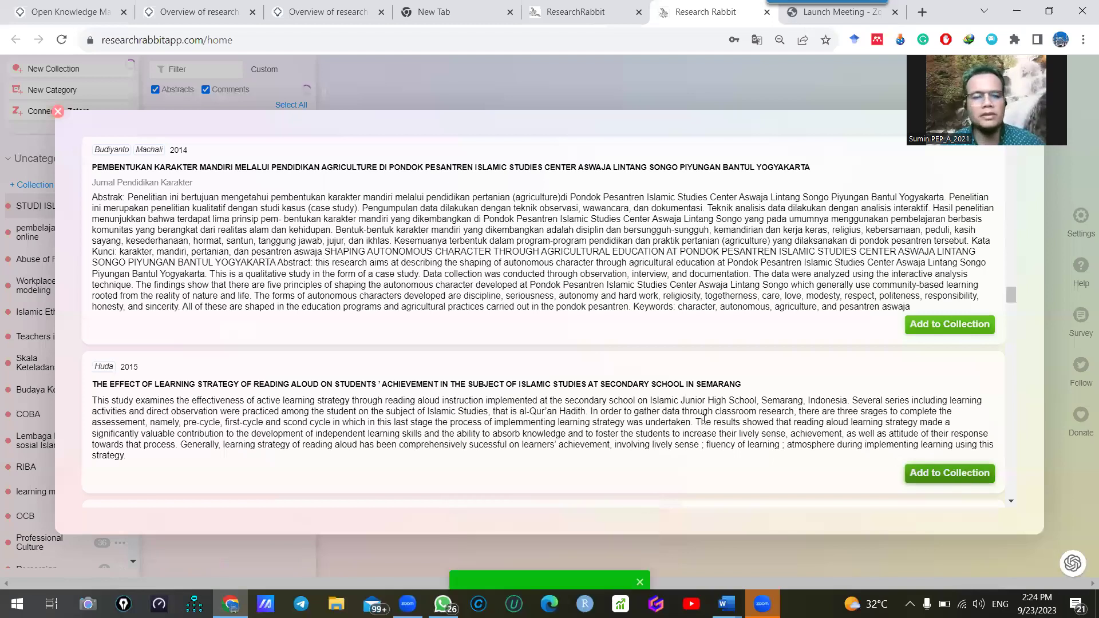
pyautogui.click(966, 474)
pyautogui.click(952, 402)
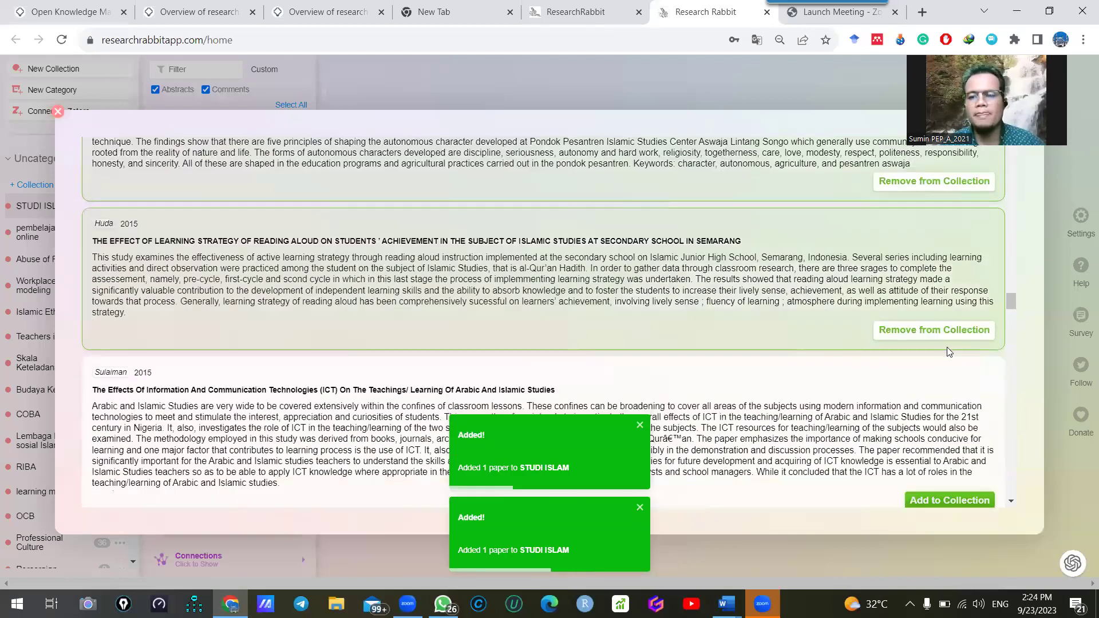
# Add the Bloomsbury Companion, multidisciplinary, Facebook-based learning and Orientalism to Cosmopolitanism papers
pyautogui.scroll(-4, 799, 371)
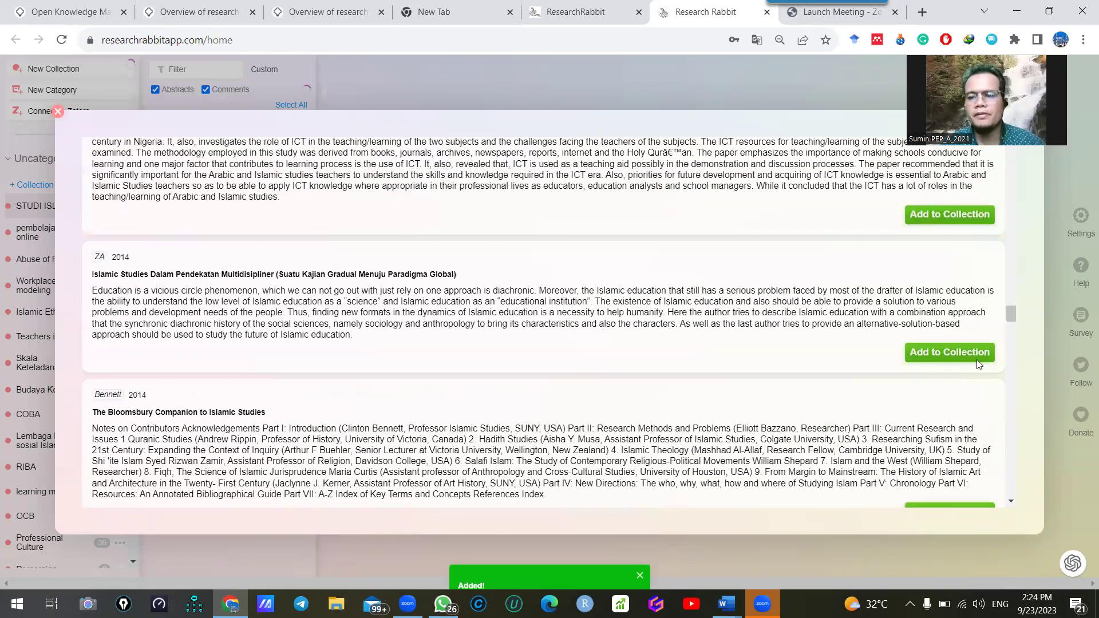
pyautogui.scroll(-3, 942, 407)
pyautogui.click(956, 298)
pyautogui.click(947, 414)
pyautogui.scroll(-3, 917, 410)
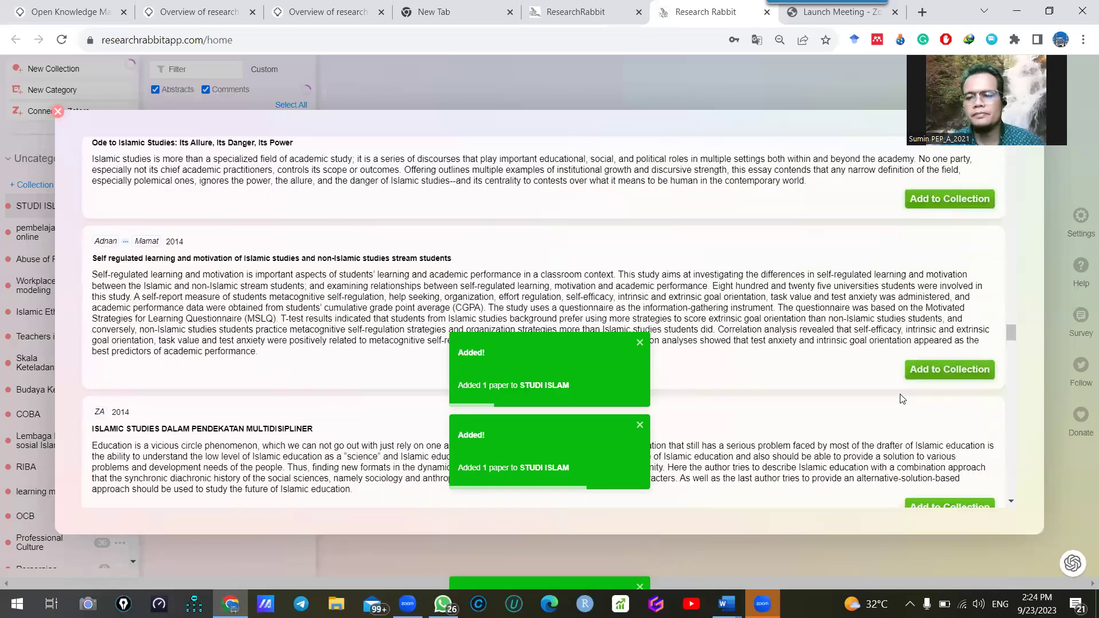
pyautogui.scroll(-2, 841, 391)
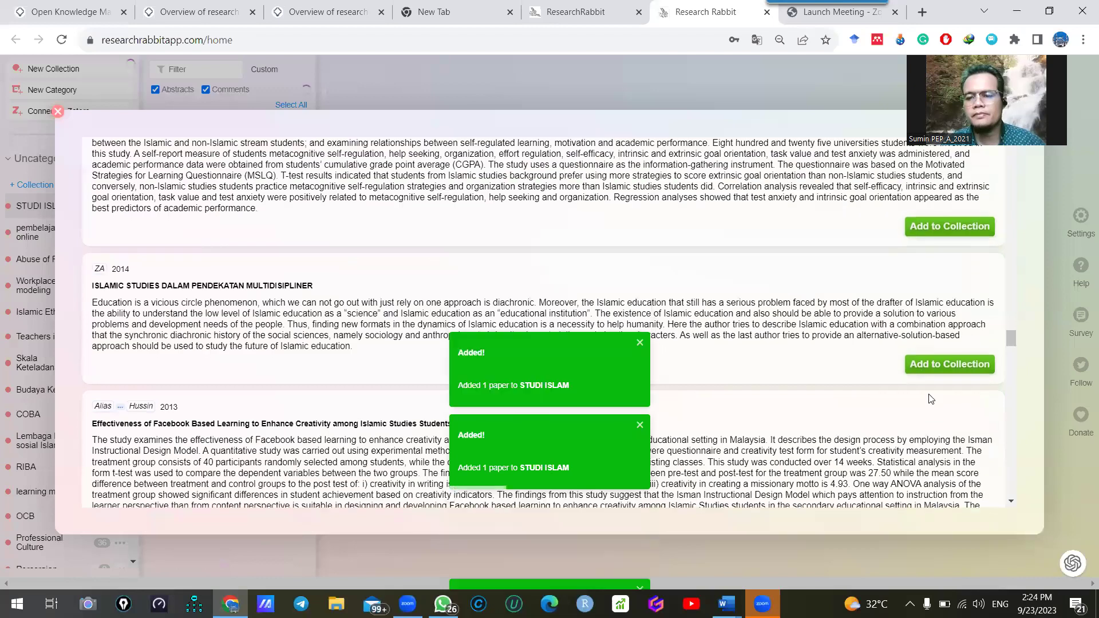
pyautogui.click(919, 365)
pyautogui.scroll(-3, 918, 366)
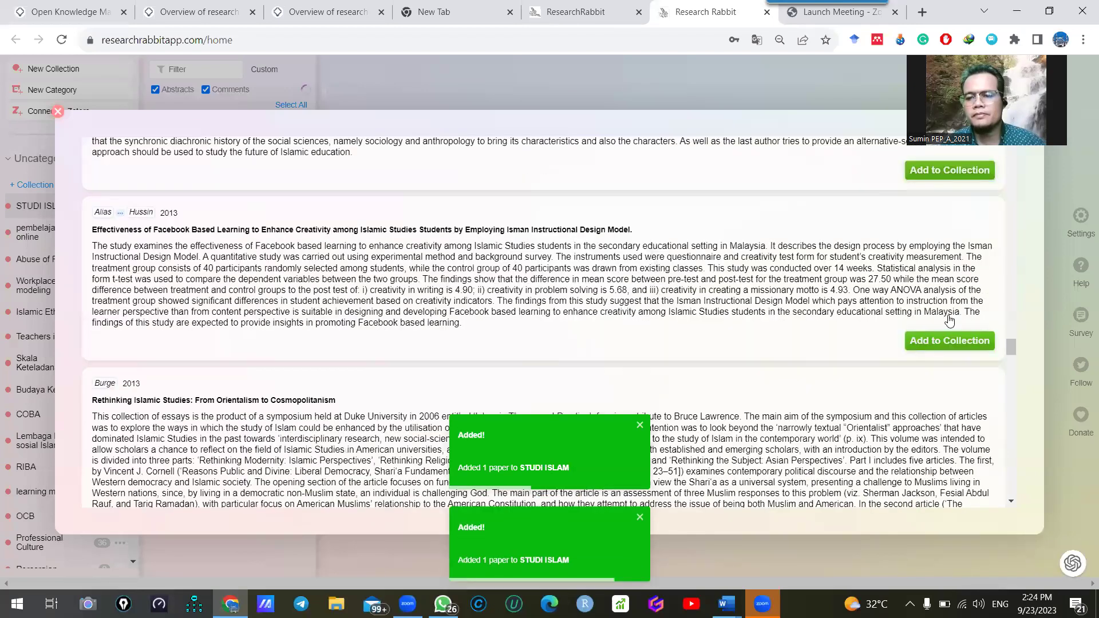
pyautogui.click(952, 323)
pyautogui.scroll(-3, 950, 343)
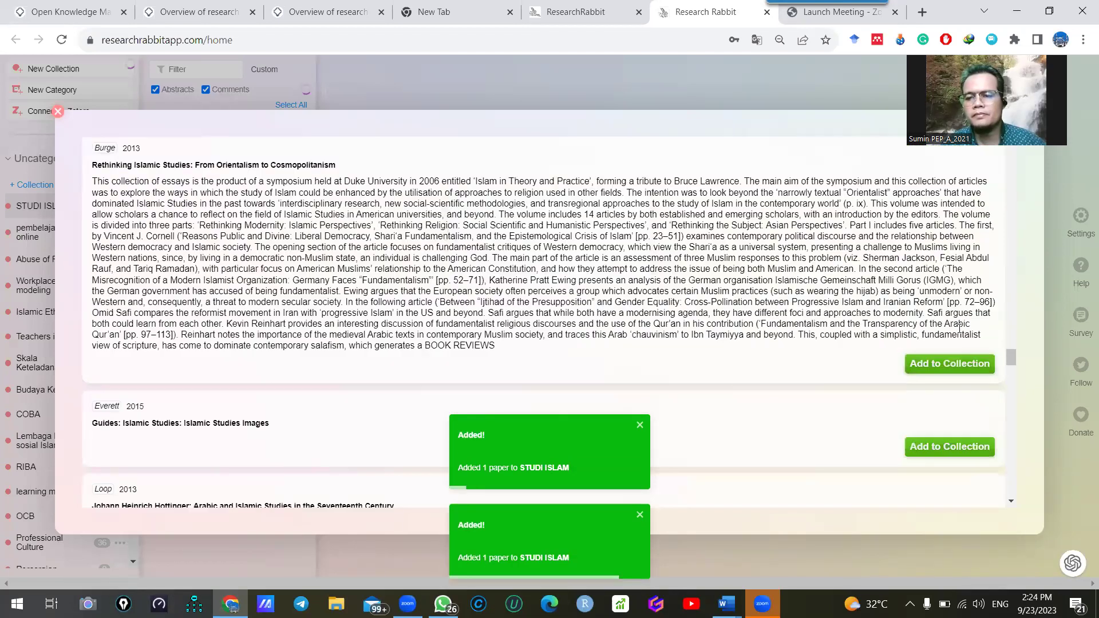
pyautogui.click(916, 367)
pyautogui.scroll(-3, 893, 367)
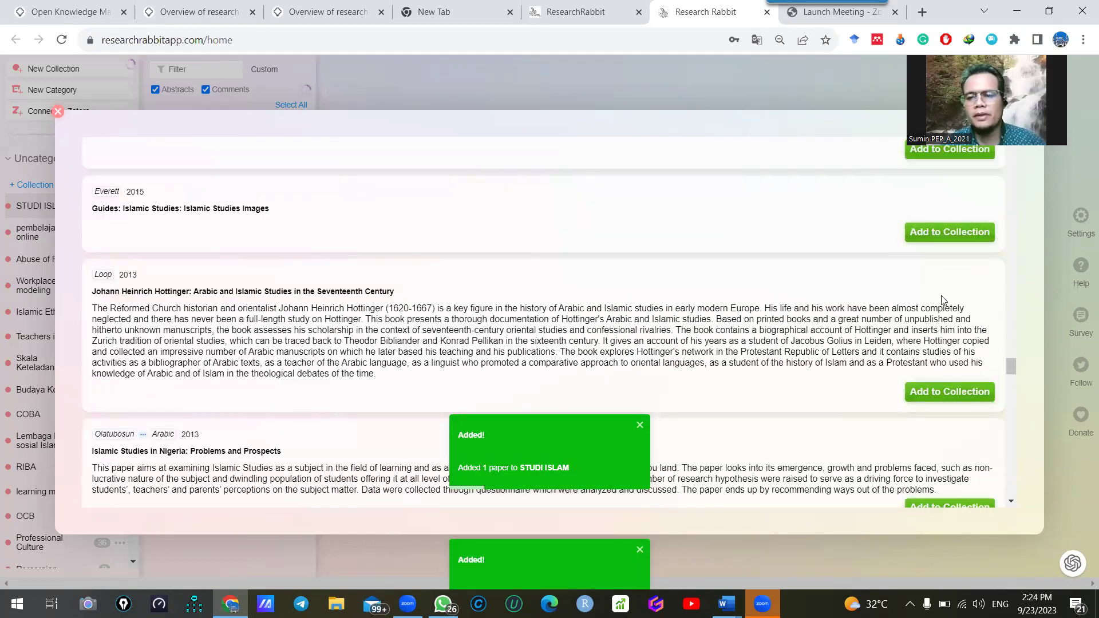
pyautogui.scroll(1, 853, 368)
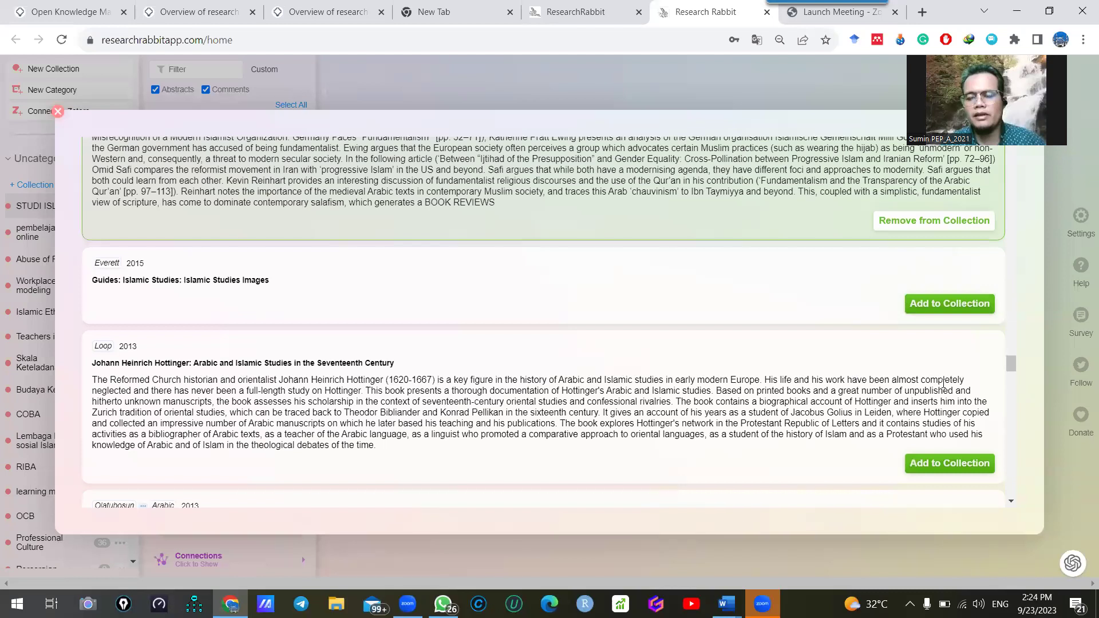
pyautogui.scroll(-2, 907, 395)
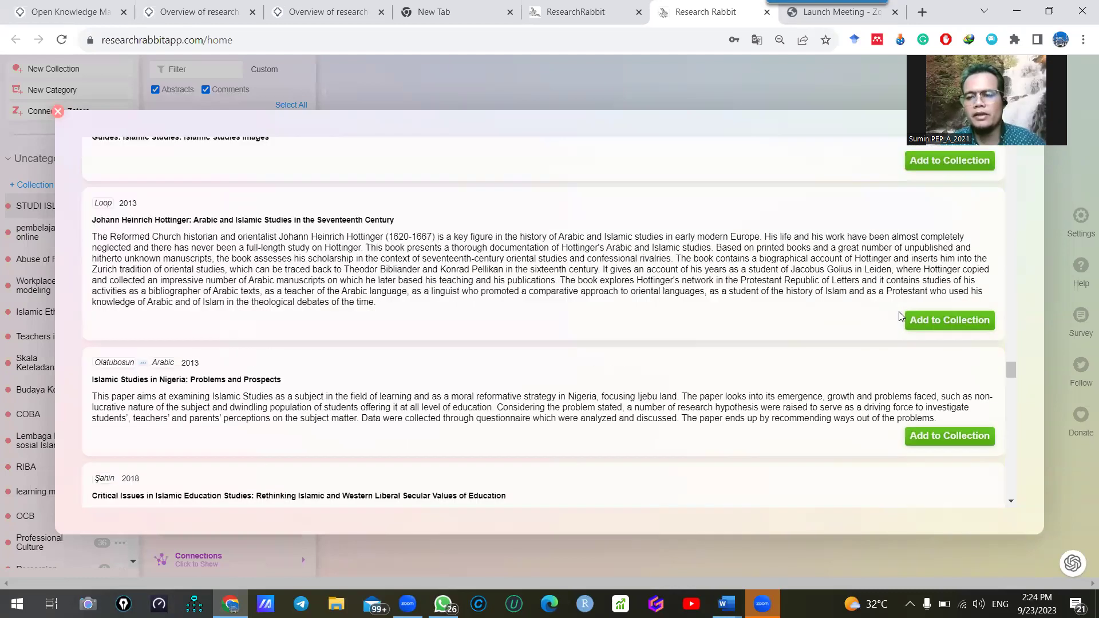
pyautogui.scroll(2, 891, 386)
pyautogui.scroll(-1, 877, 372)
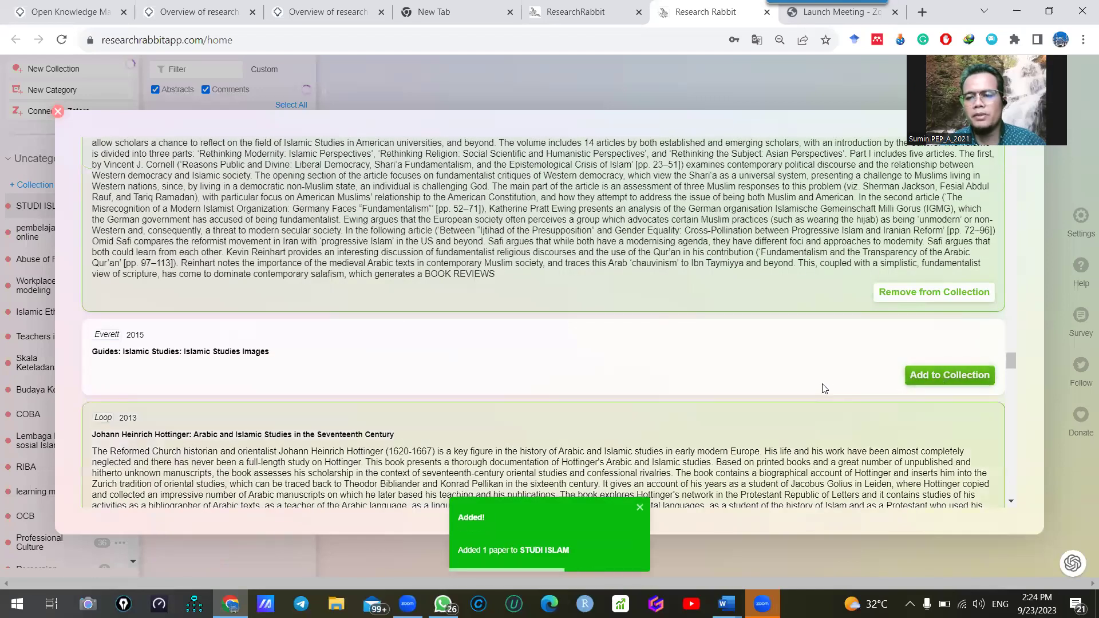
pyautogui.scroll(-4, 830, 392)
# Add the Nigeria, Malaysia–Indonesia, Islamic banking stability and Southeast Asia Islamic education papers
pyautogui.click(952, 364)
pyautogui.scroll(-3, 939, 375)
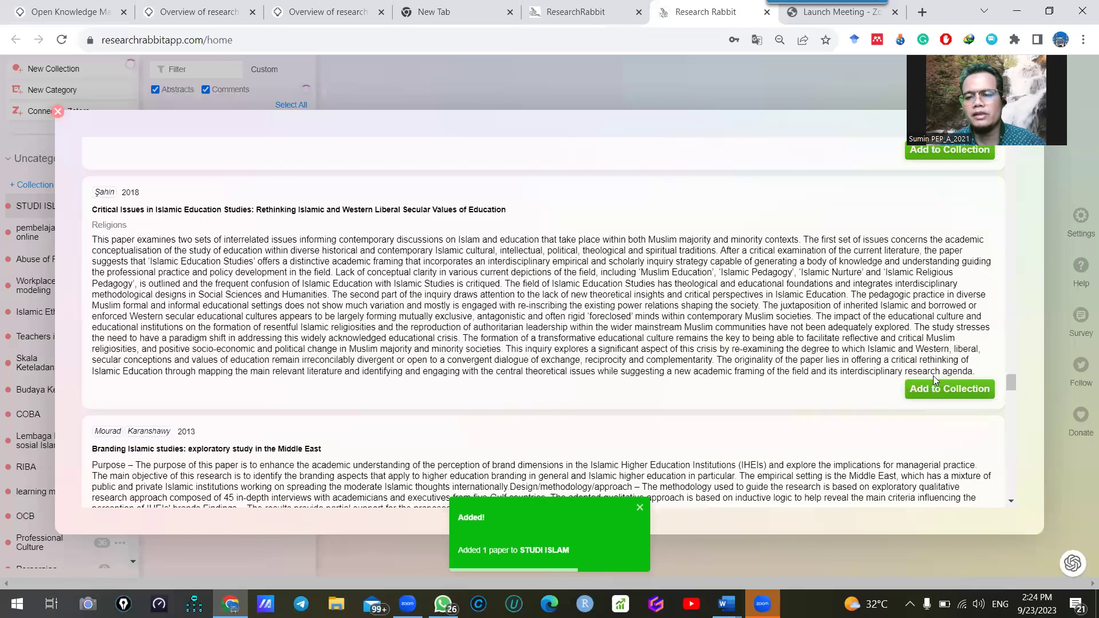
pyautogui.scroll(-4, 858, 369)
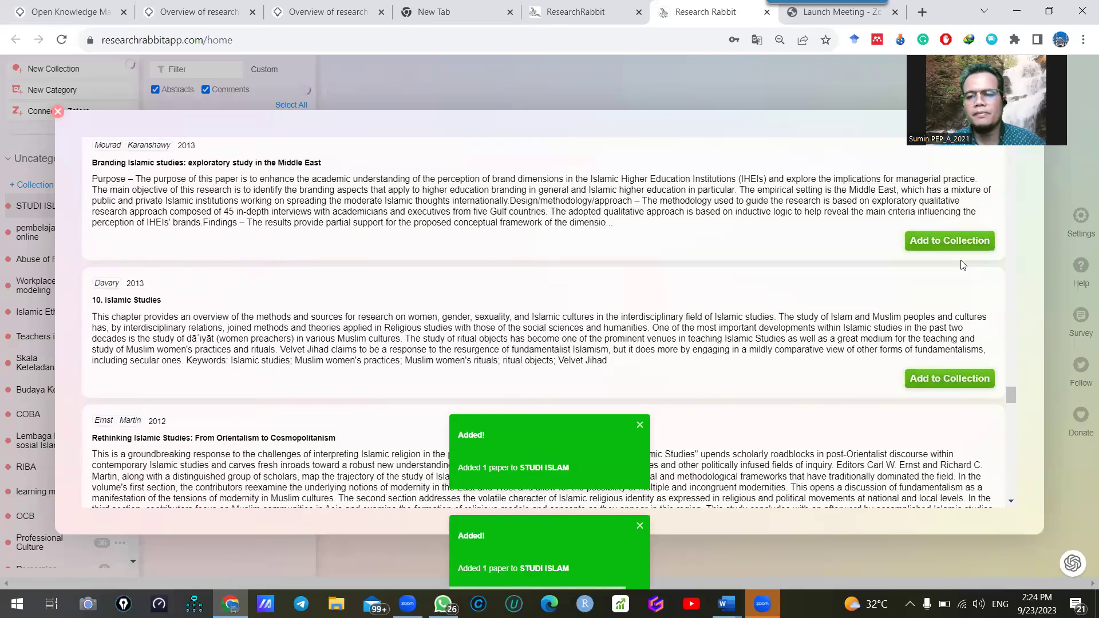
pyautogui.click(959, 376)
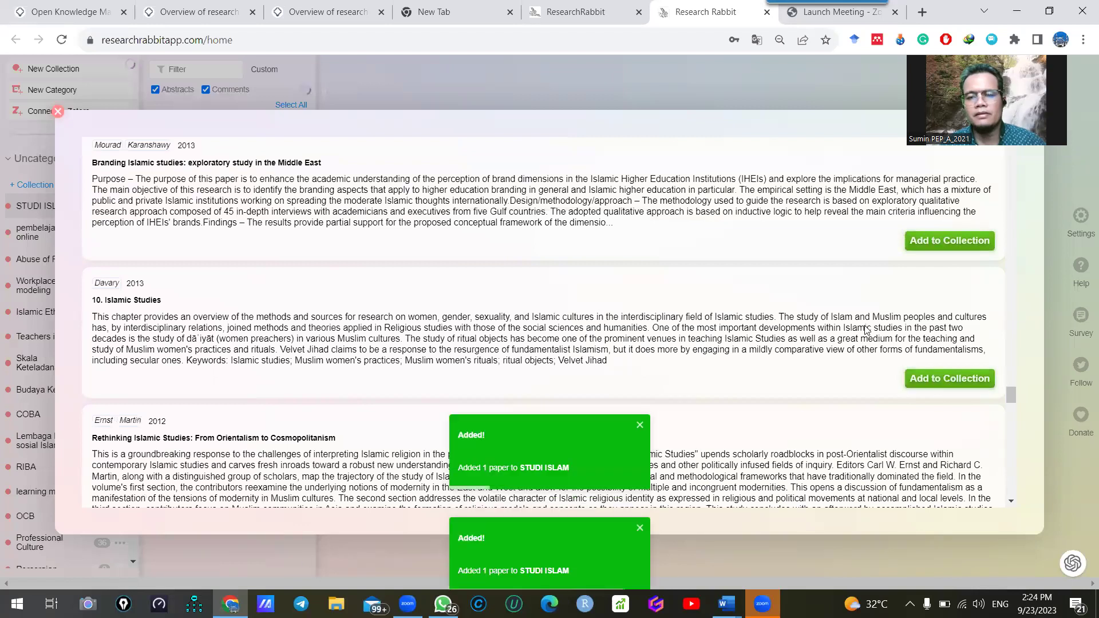
pyautogui.scroll(-3, 967, 366)
pyautogui.scroll(-1, 989, 335)
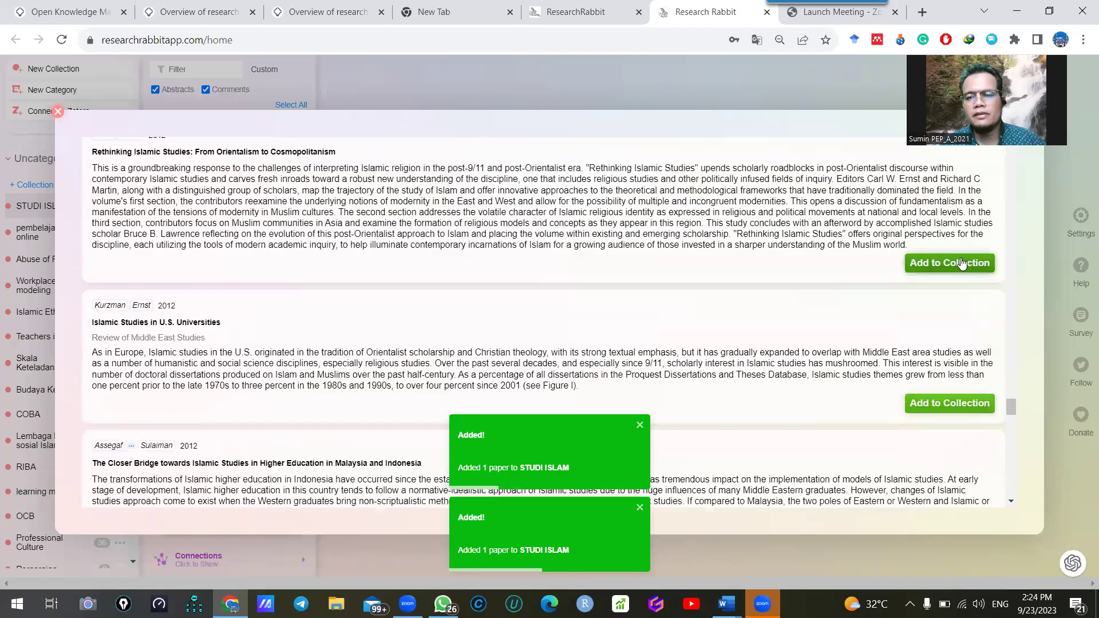
pyautogui.scroll(-1, 958, 325)
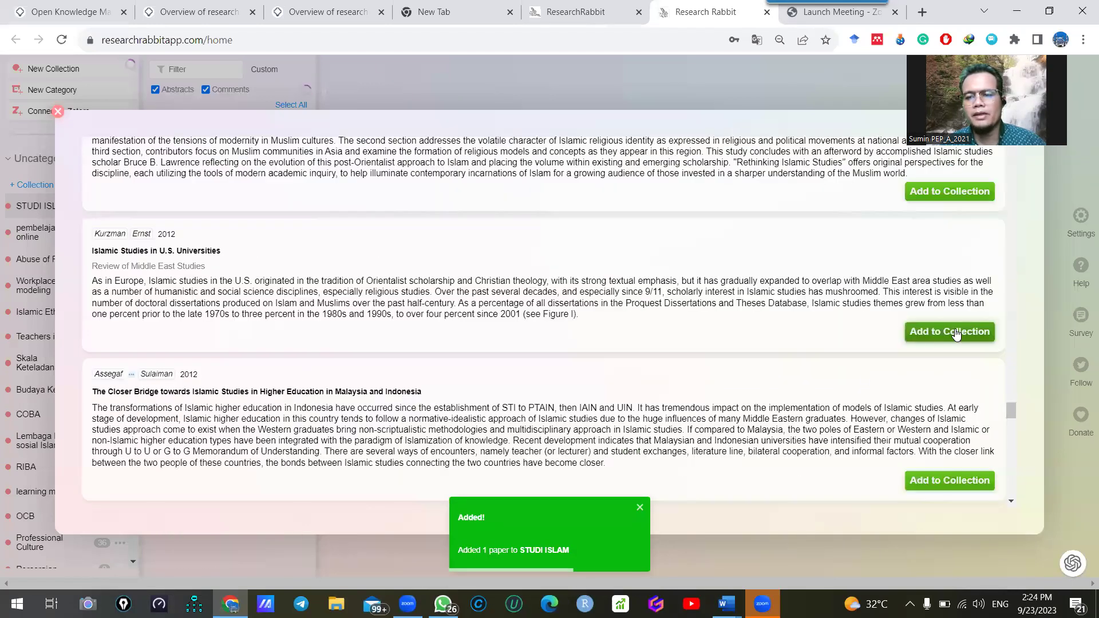
pyautogui.scroll(-2, 863, 380)
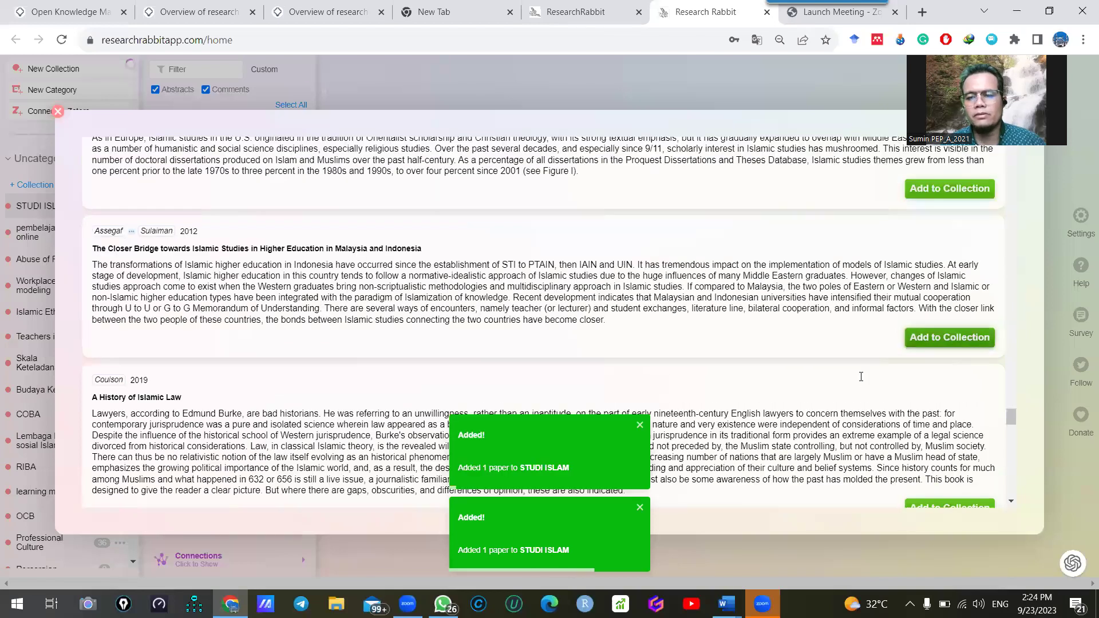
pyautogui.scroll(-2, 948, 367)
pyautogui.click(949, 449)
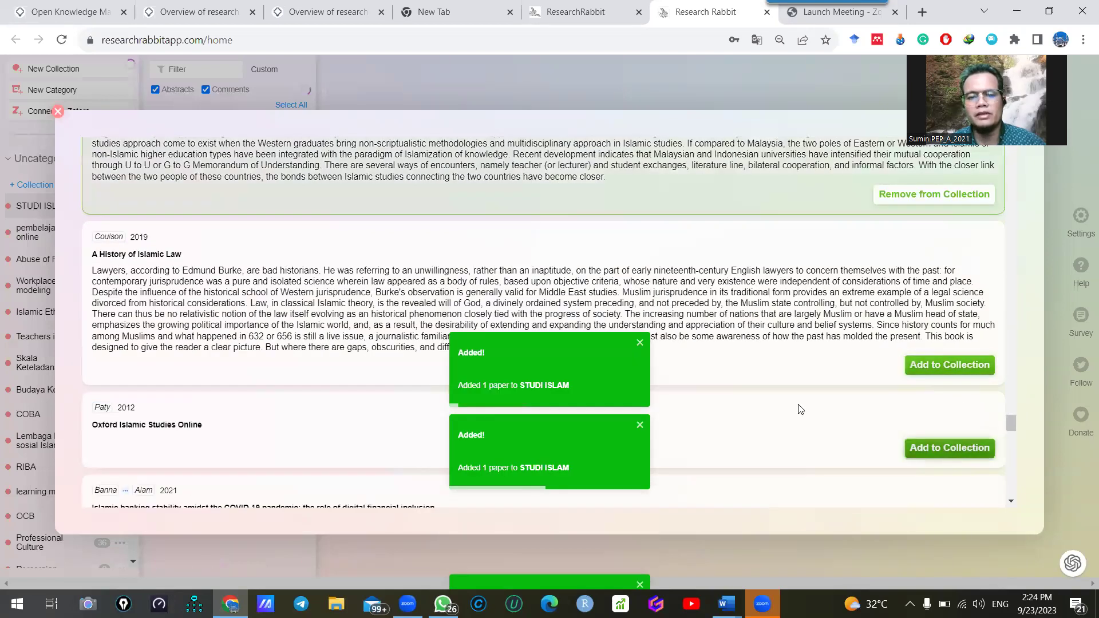
pyautogui.scroll(-3, 932, 402)
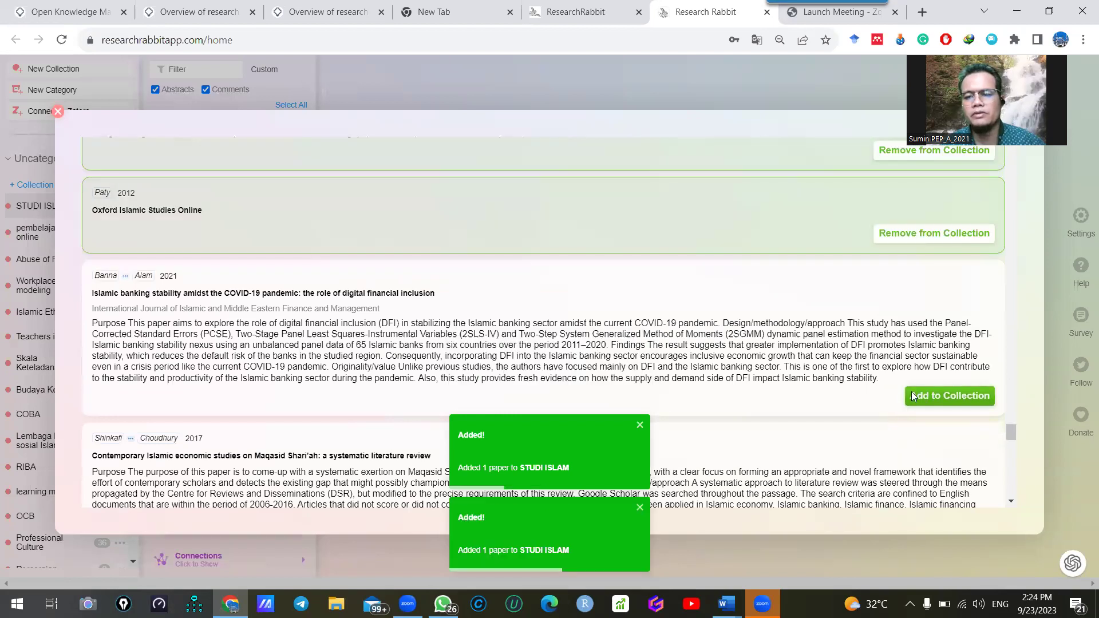
pyautogui.click(980, 401)
pyautogui.scroll(-3, 783, 345)
pyautogui.scroll(-2, 913, 338)
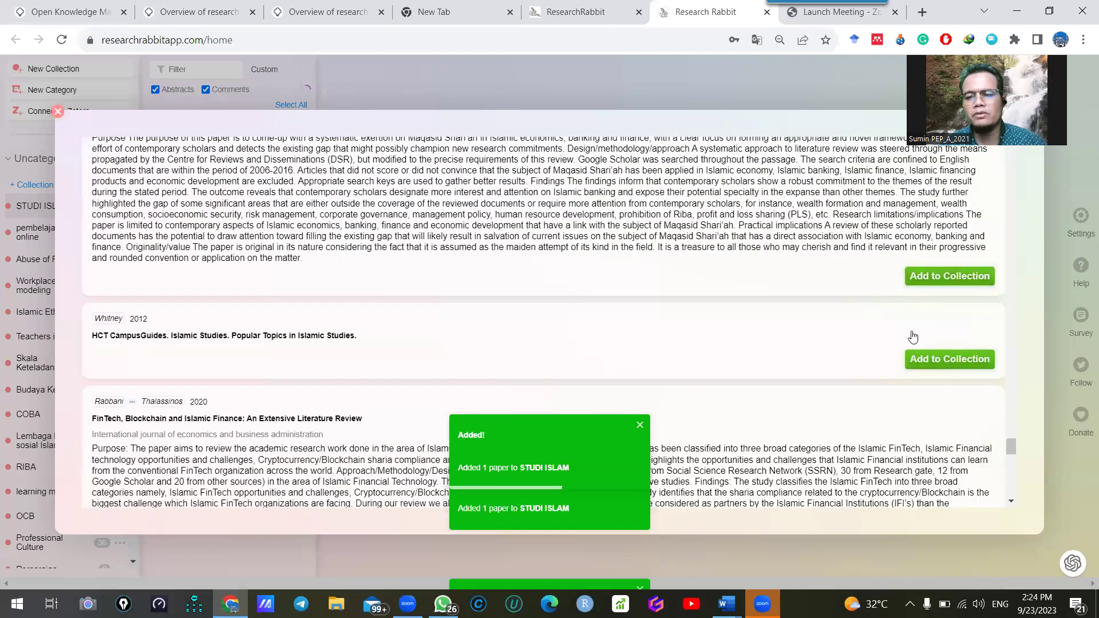
pyautogui.scroll(-2, 799, 352)
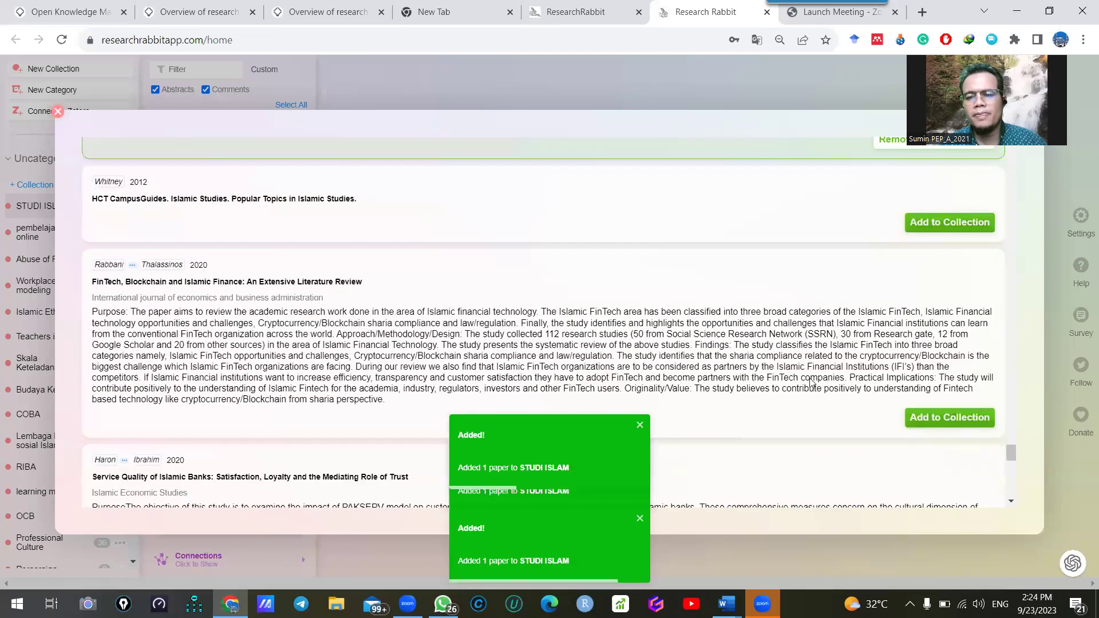
pyautogui.scroll(-1, 910, 384)
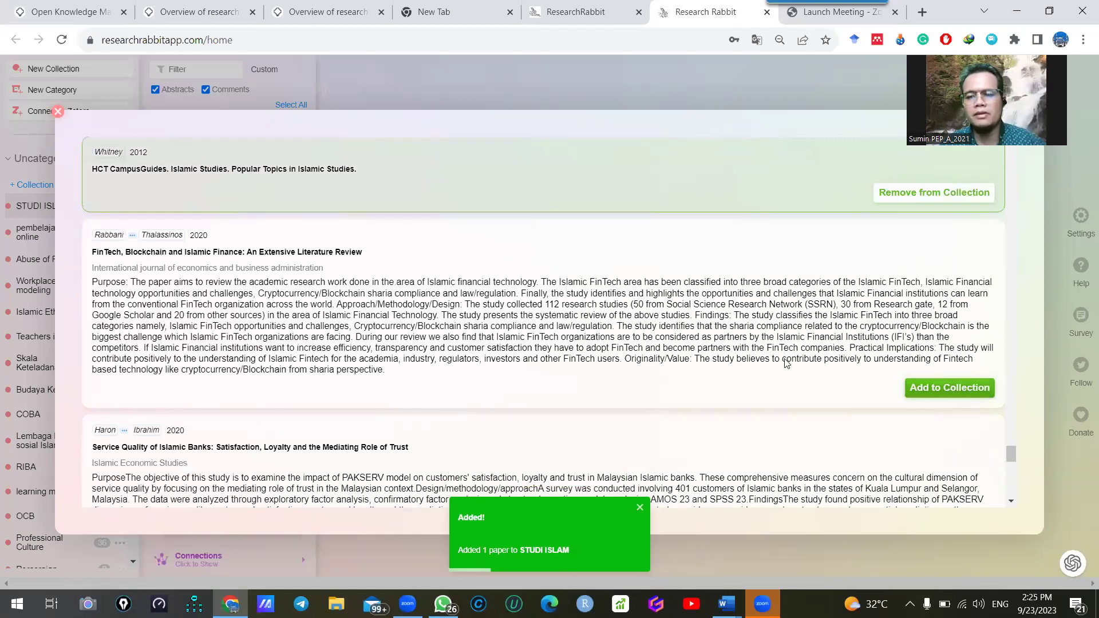
pyautogui.scroll(-4, 938, 360)
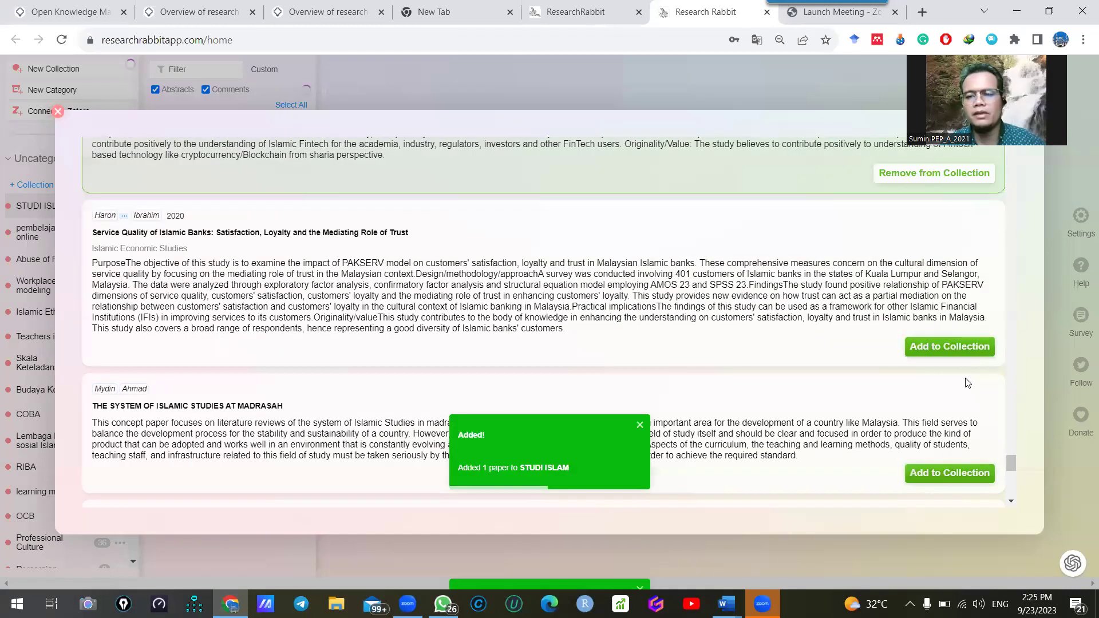
pyautogui.scroll(-3, 963, 328)
pyautogui.scroll(-3, 968, 355)
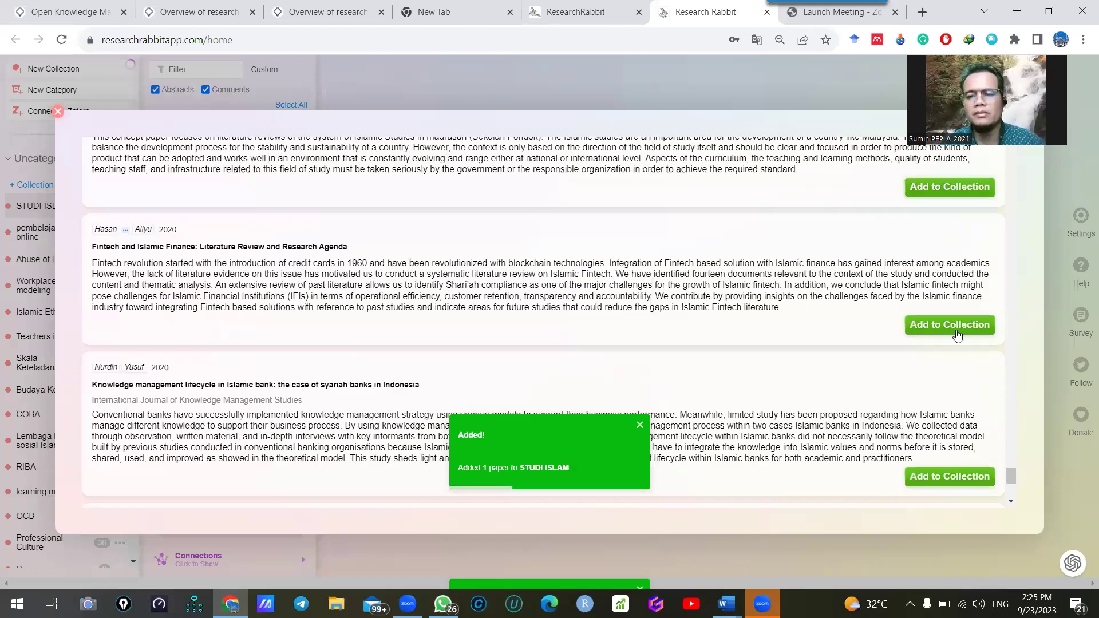
pyautogui.scroll(-3, 927, 367)
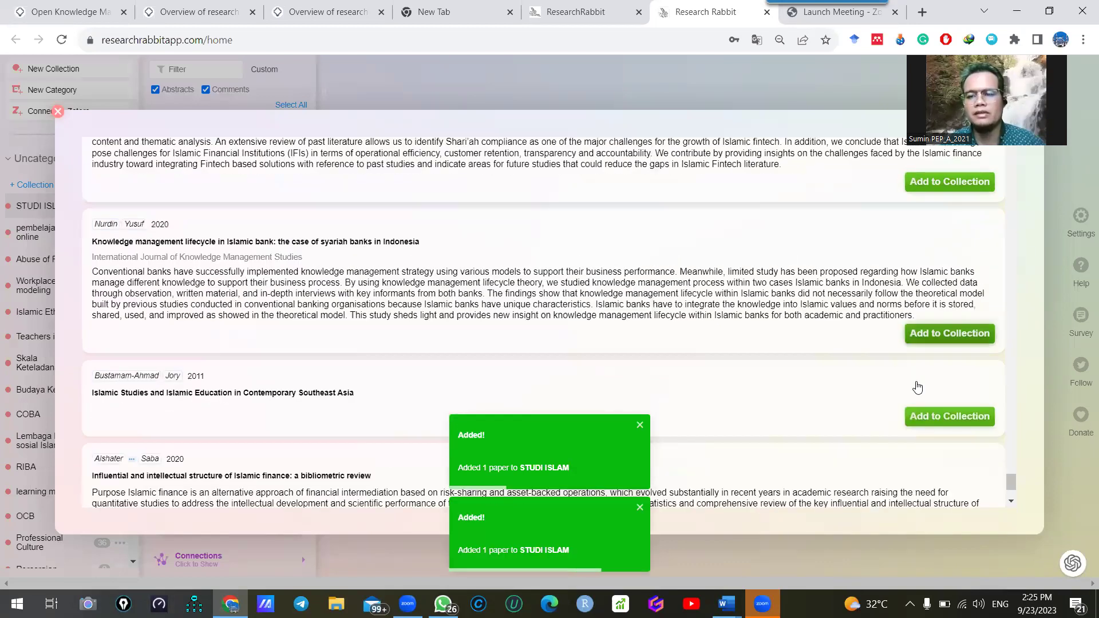
pyautogui.click(961, 422)
pyautogui.scroll(-1, 954, 443)
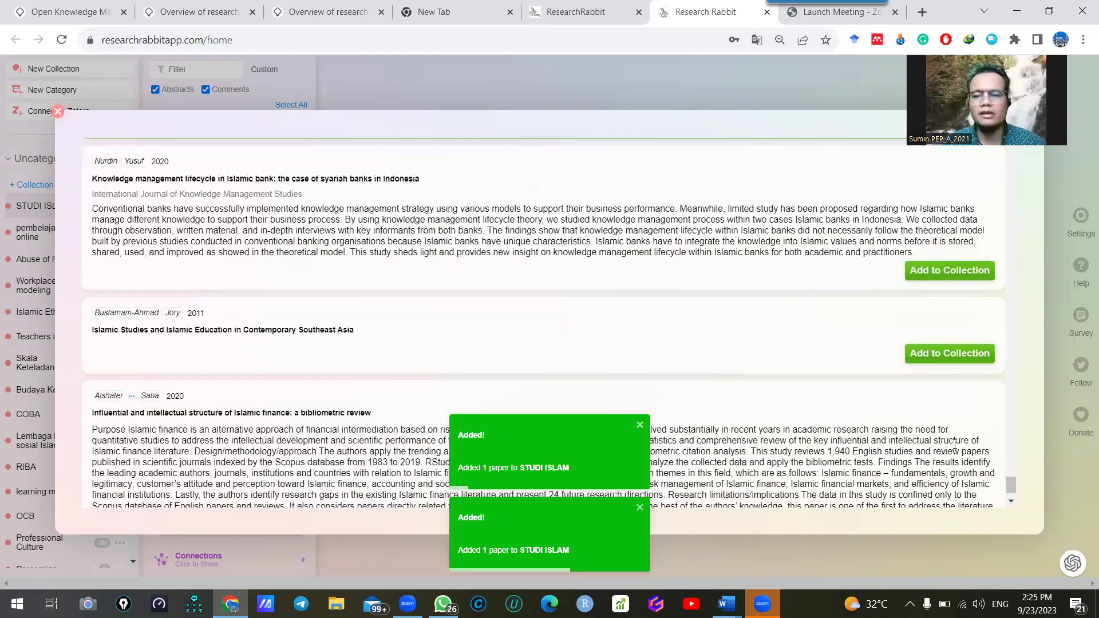
pyautogui.scroll(-1, 966, 488)
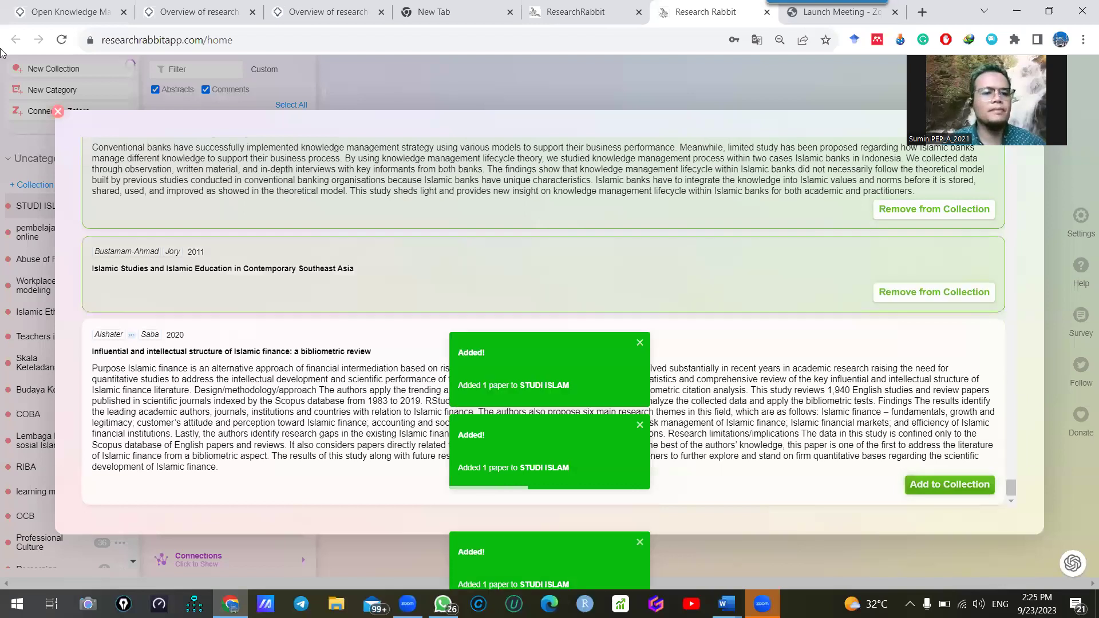
pyautogui.scroll(3, 445, 130)
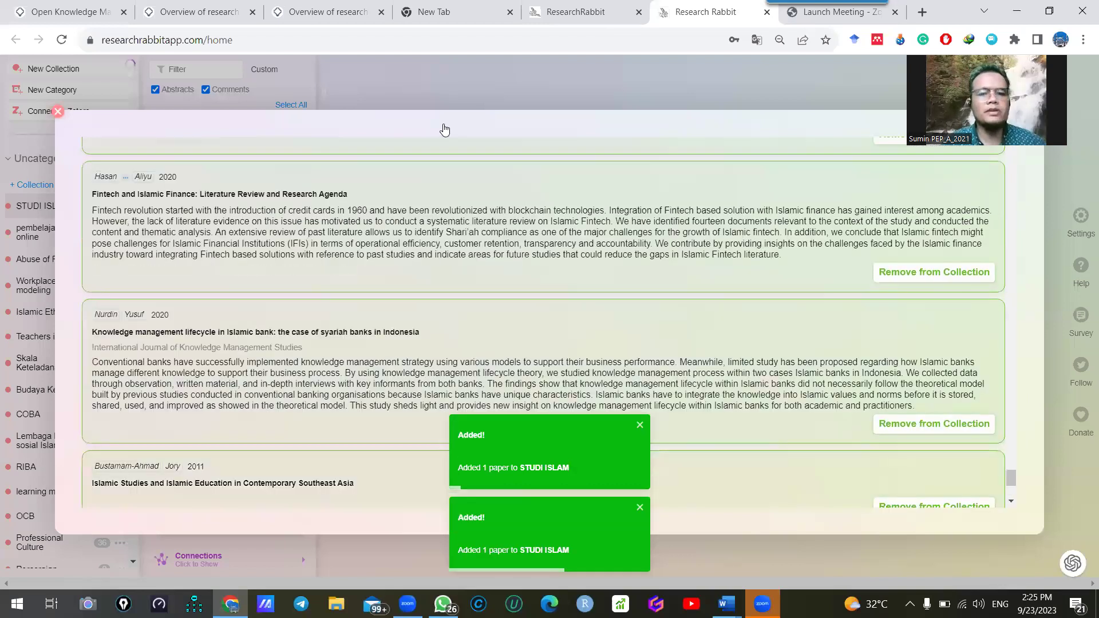
pyautogui.click(58, 111)
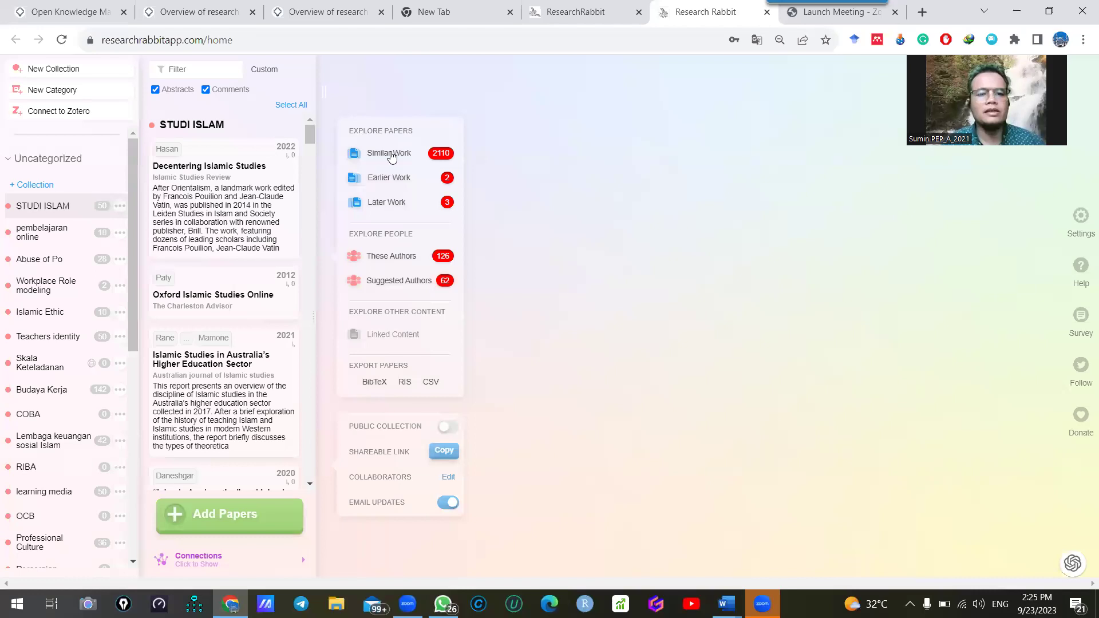
pyautogui.click(406, 156)
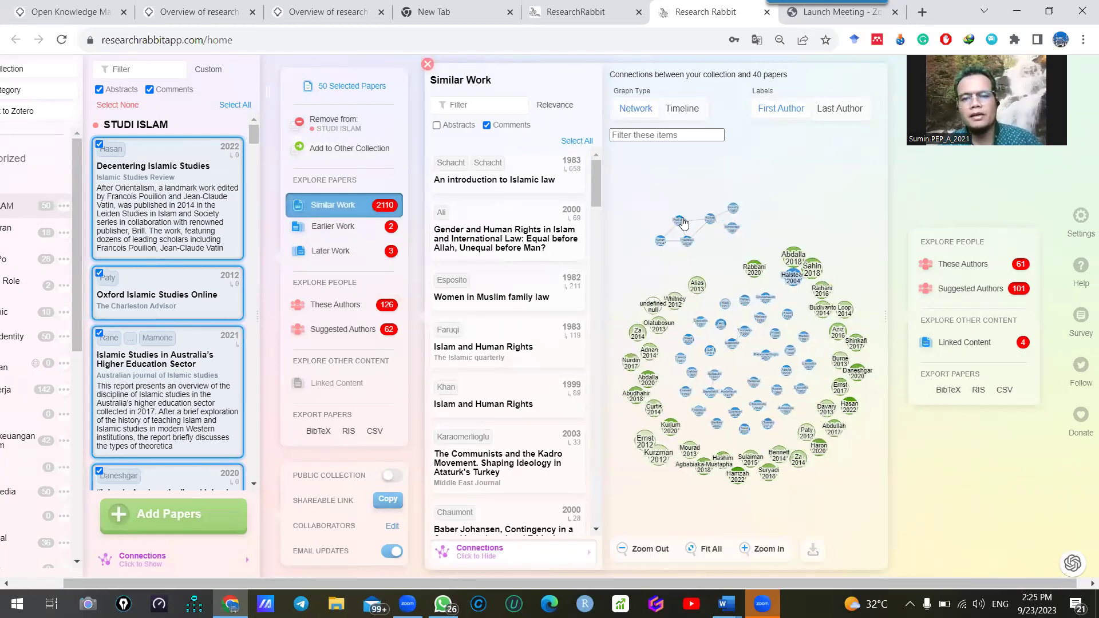
pyautogui.scroll(5, 746, 267)
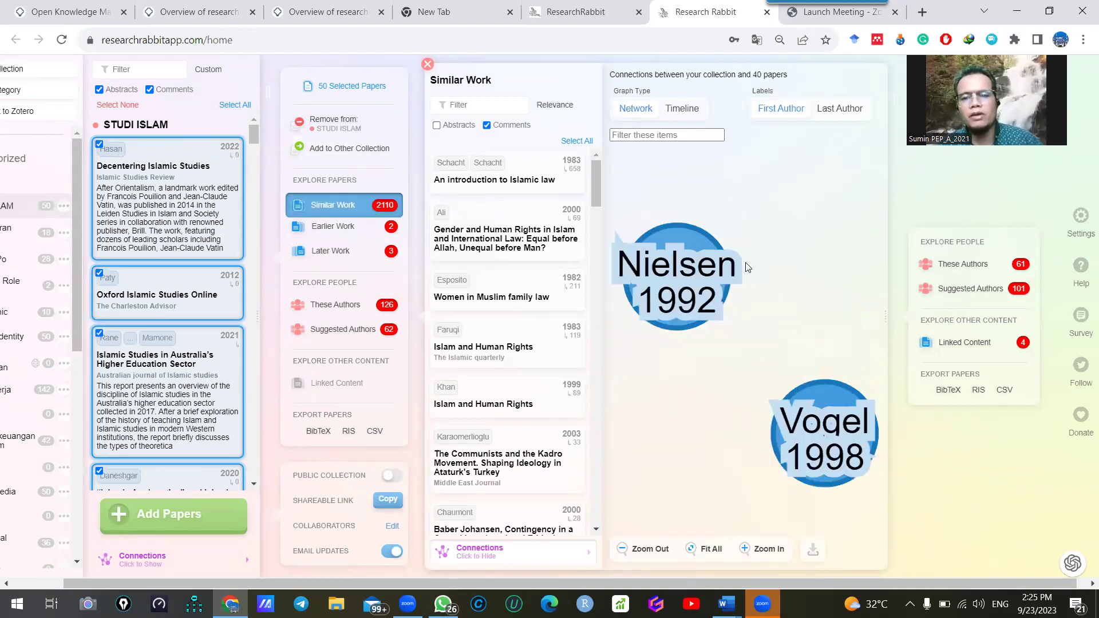
pyautogui.scroll(-5, 713, 302)
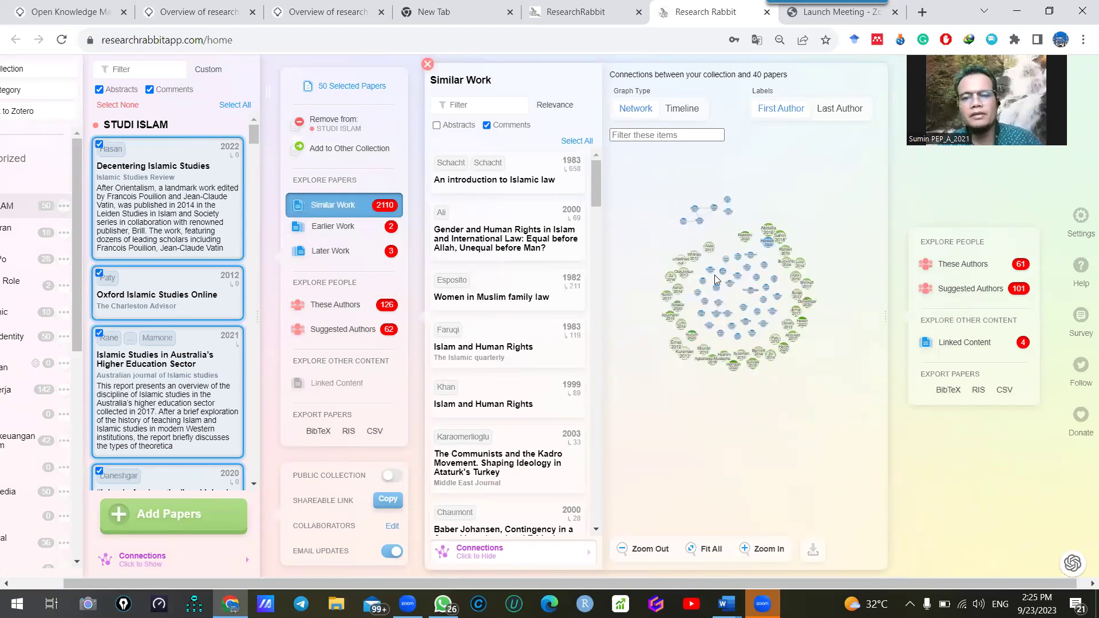
pyautogui.scroll(5, 715, 275)
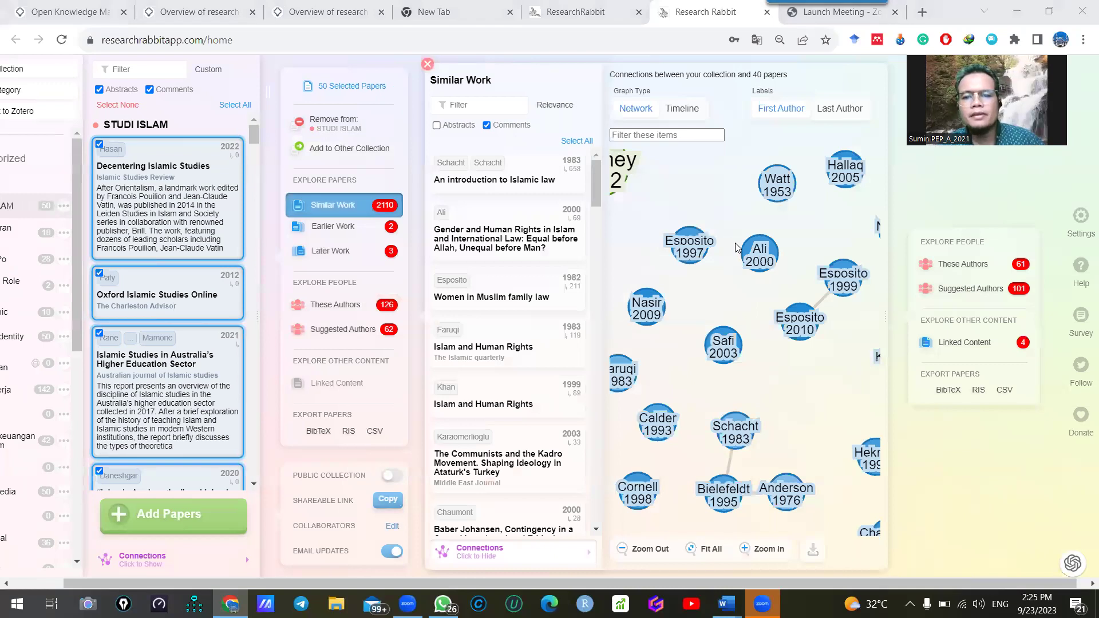
pyautogui.scroll(-5, 737, 246)
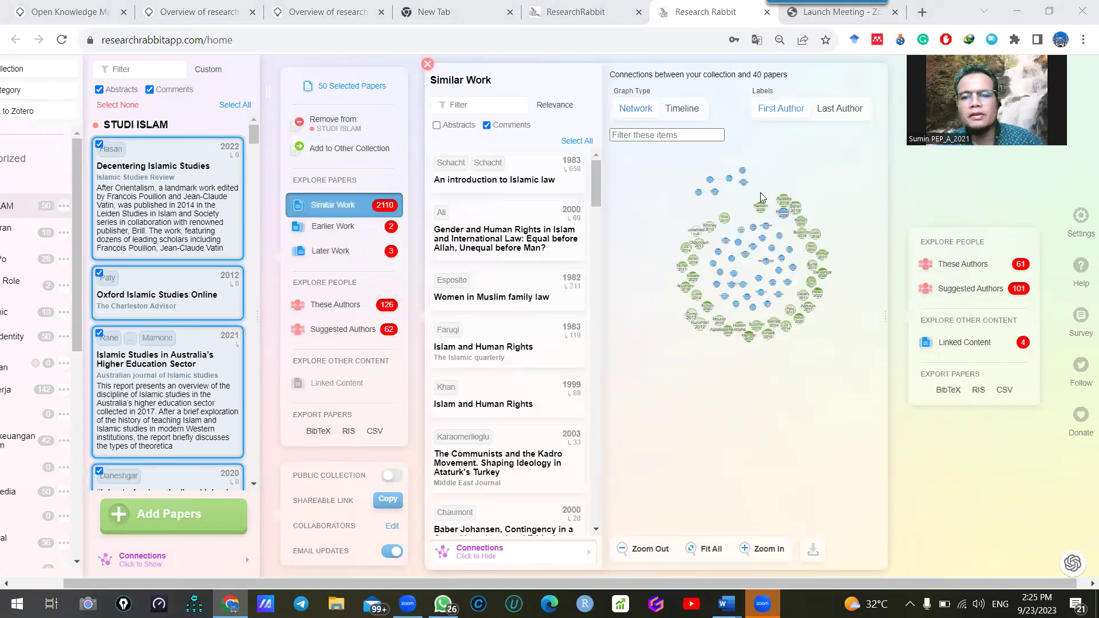
pyautogui.scroll(5, 717, 183)
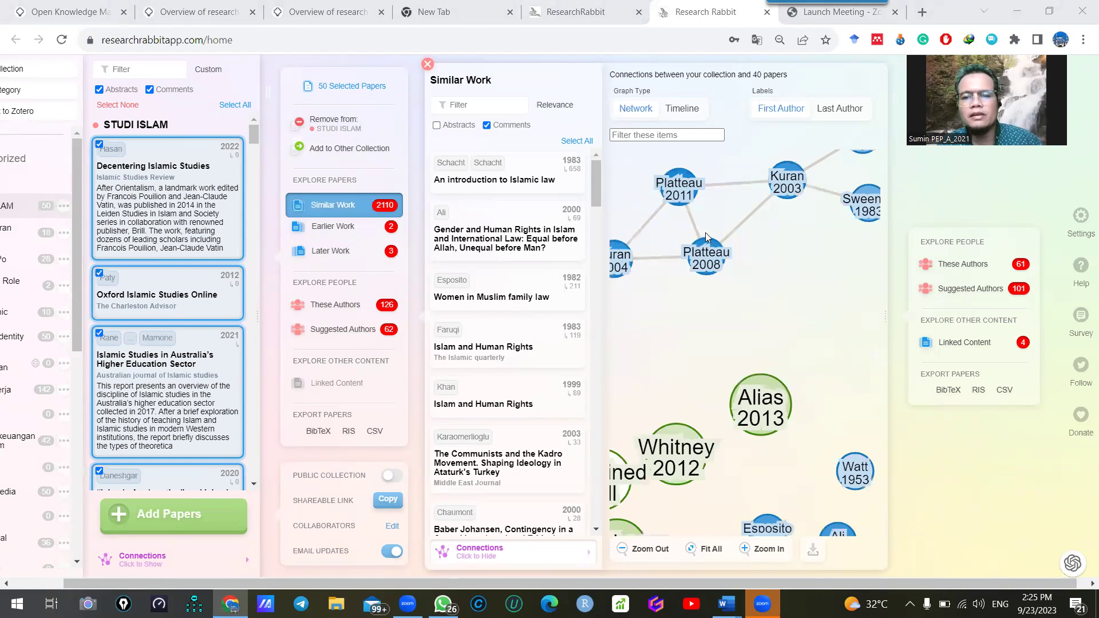
pyautogui.scroll(2, 664, 246)
pyautogui.scroll(-6, 671, 239)
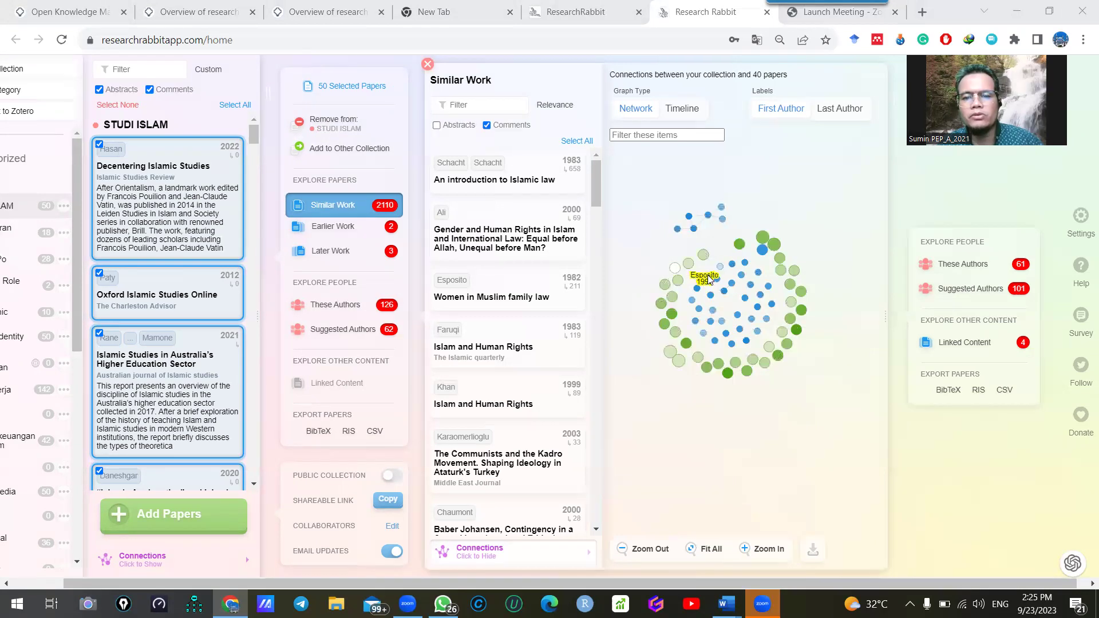
pyautogui.scroll(5, 744, 275)
pyautogui.scroll(-5, 824, 254)
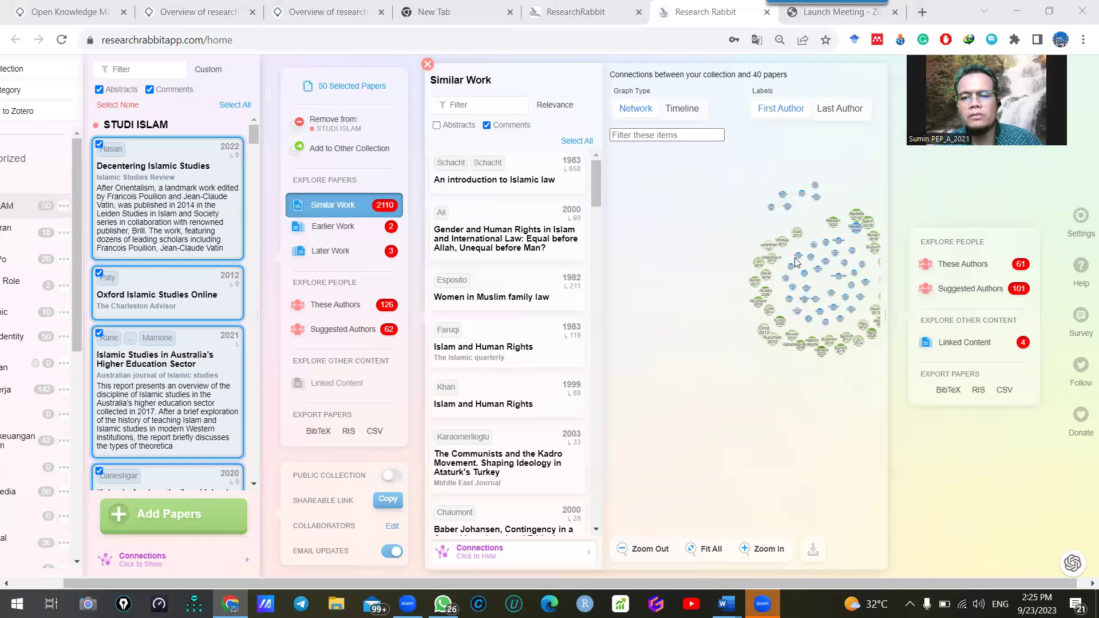
pyautogui.scroll(6, 795, 258)
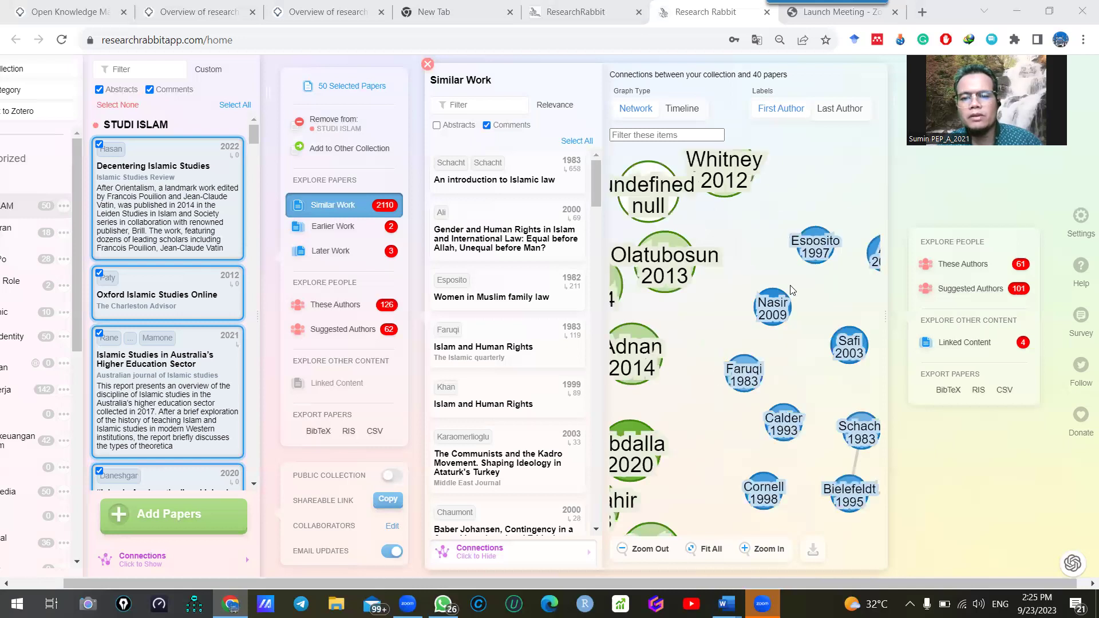
pyautogui.scroll(-5, 745, 295)
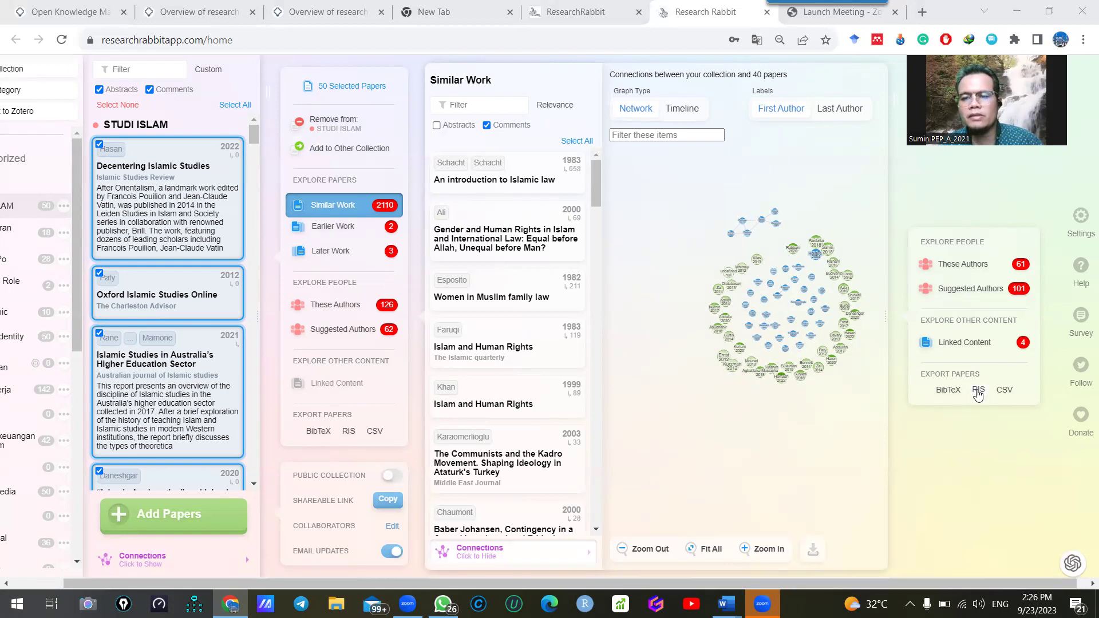
# Download the selected papers as ResearchRabbit_Export_9_23_2023.ris and zoom the page out
pyautogui.click(978, 392)
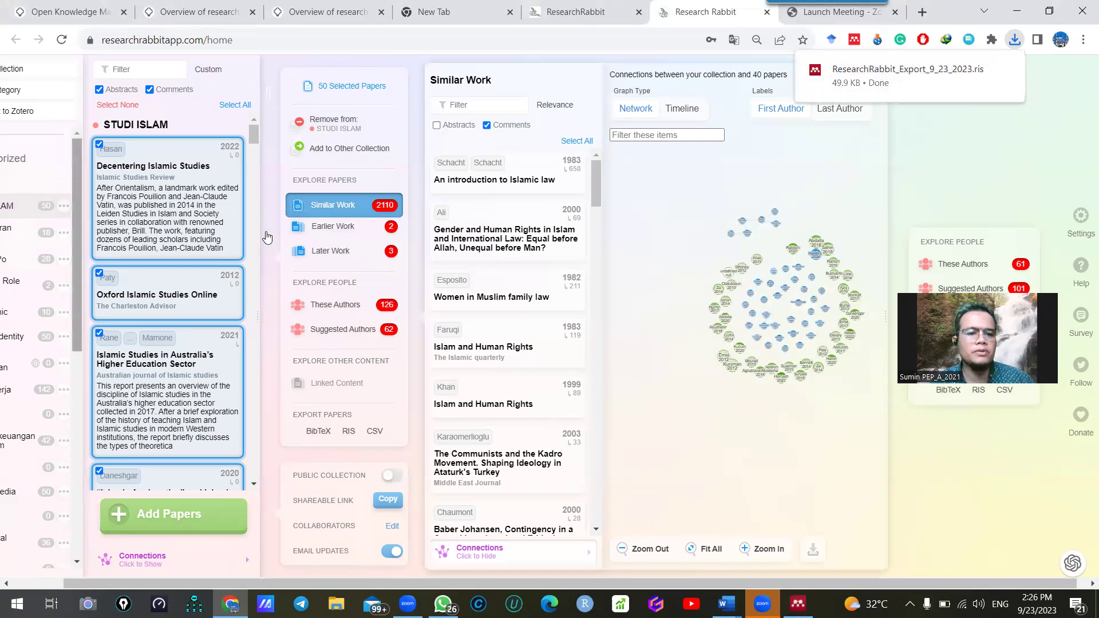
pyautogui.scroll(3, 763, 262)
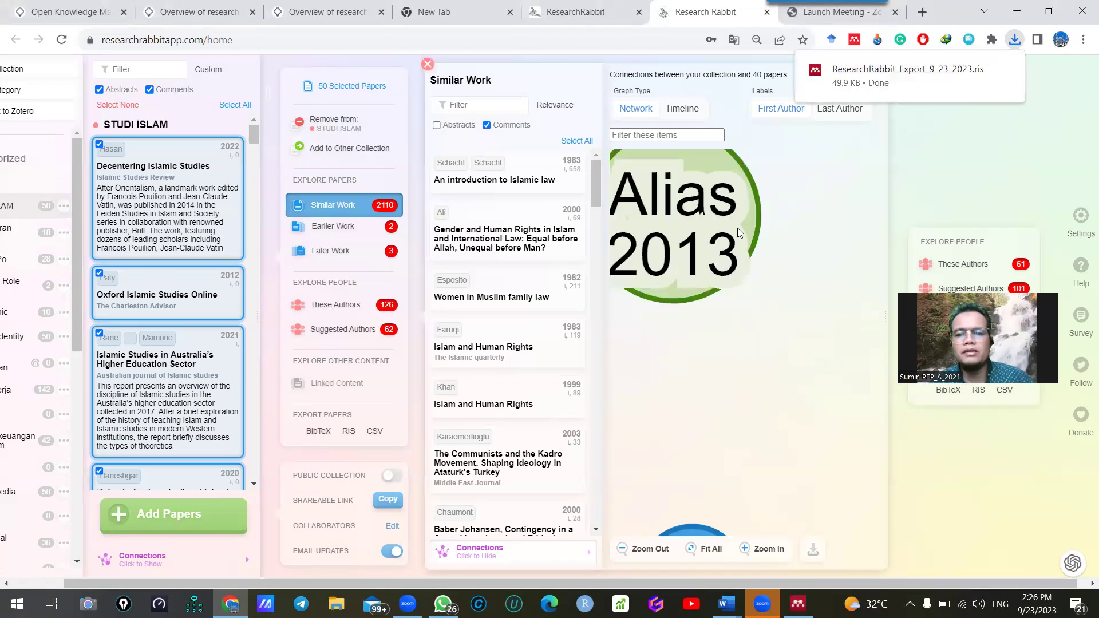
pyautogui.scroll(-2, 801, 172)
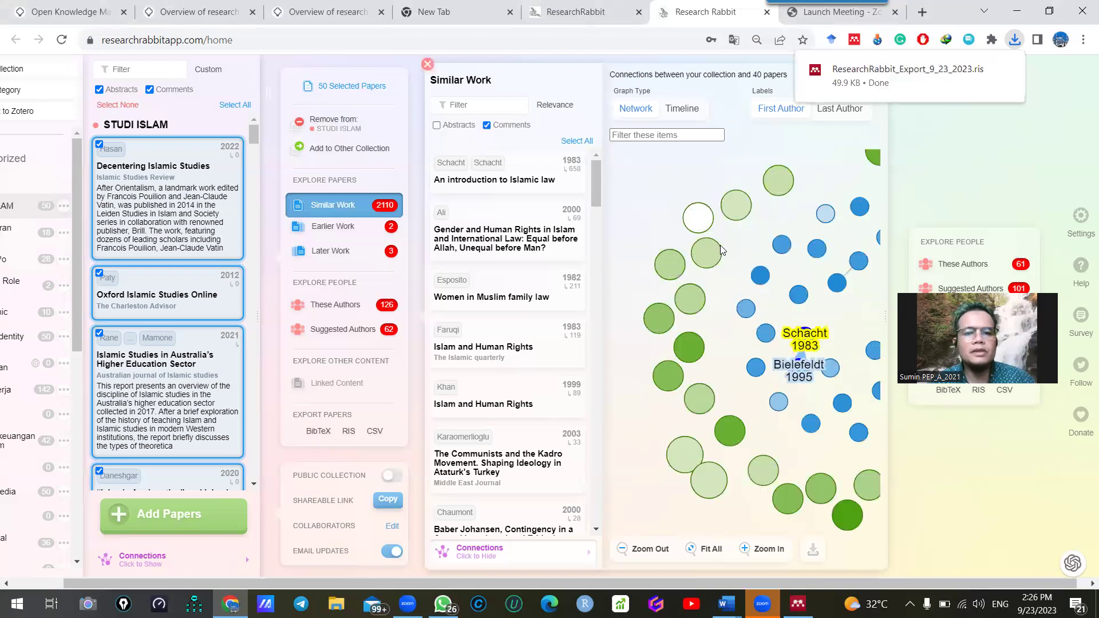
pyautogui.hotkey('ctrl', '-')
pyautogui.hotkey('ctrl', '-')
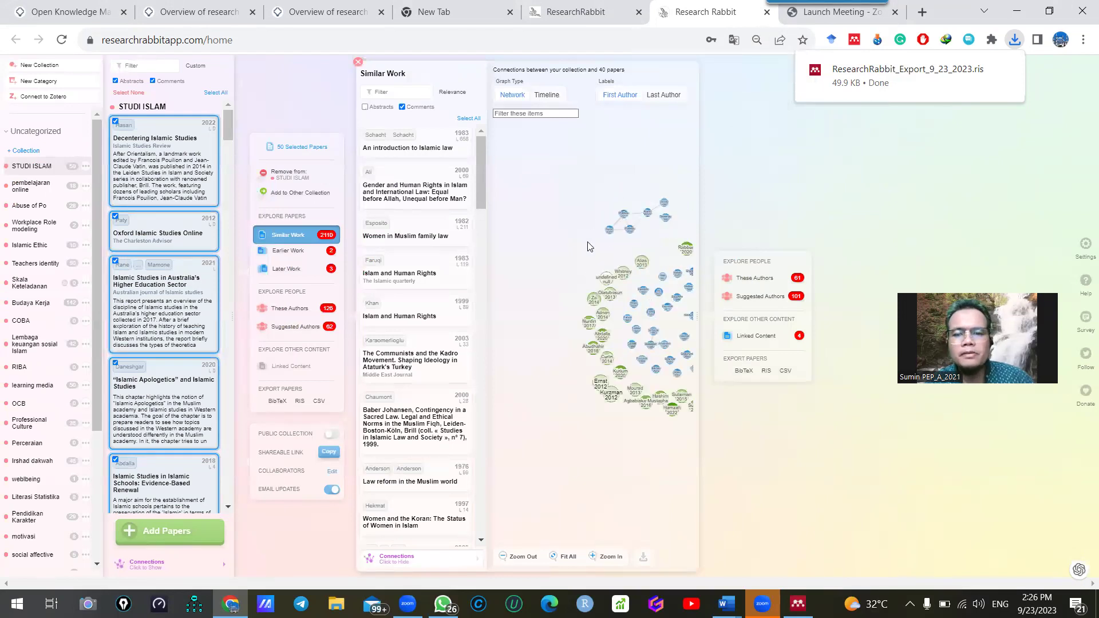
# Reopen Similar Work for all 50 papers with abstracts shown, comments hidden, page enlarged
pyautogui.click(609, 557)
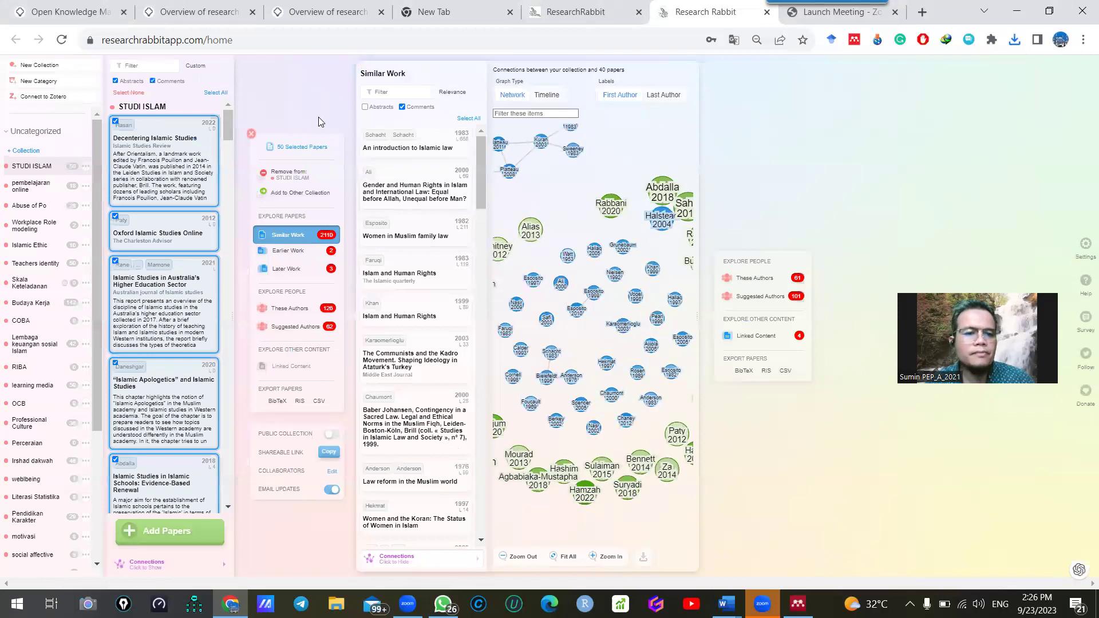
pyautogui.click(251, 134)
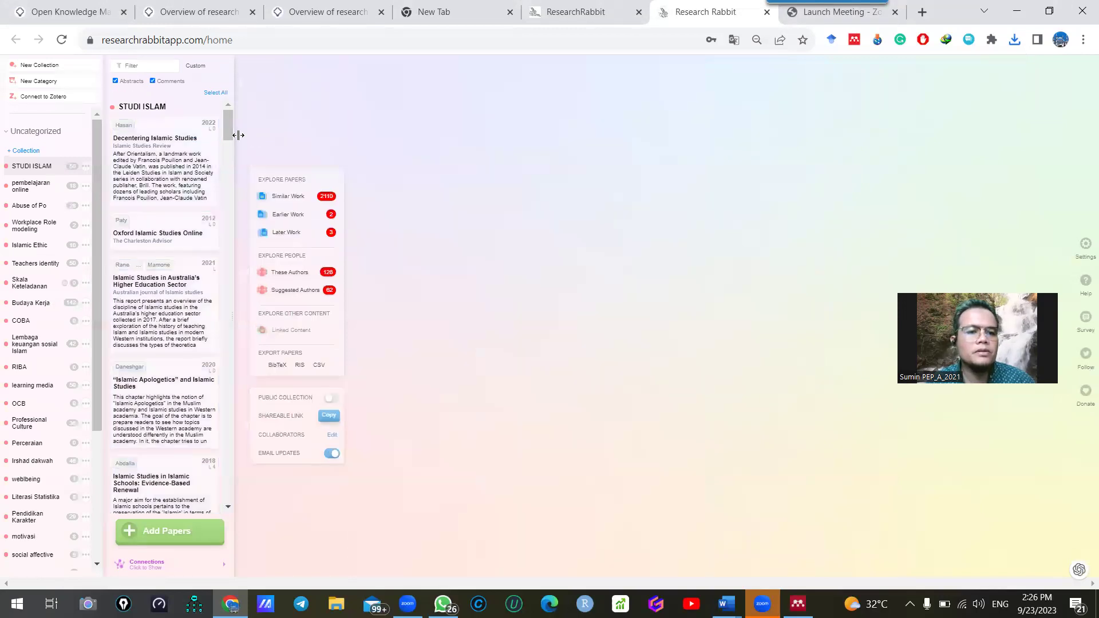
pyautogui.click(297, 196)
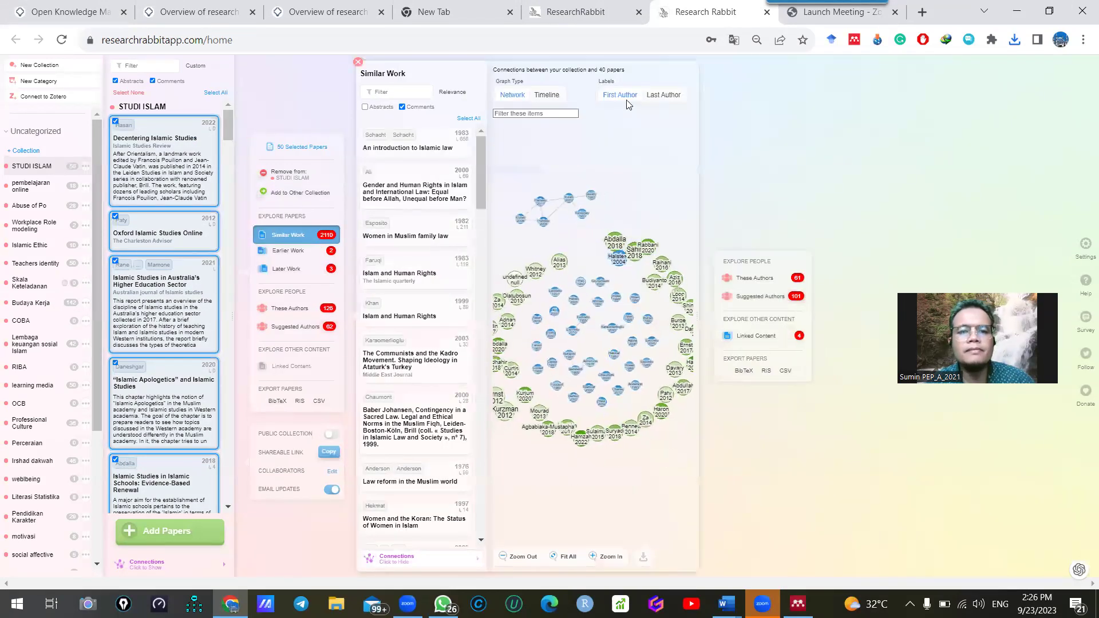
pyautogui.click(366, 107)
pyautogui.click(412, 107)
pyautogui.hotkey('ctrl', '+')
pyautogui.hotkey('ctrl', '+')
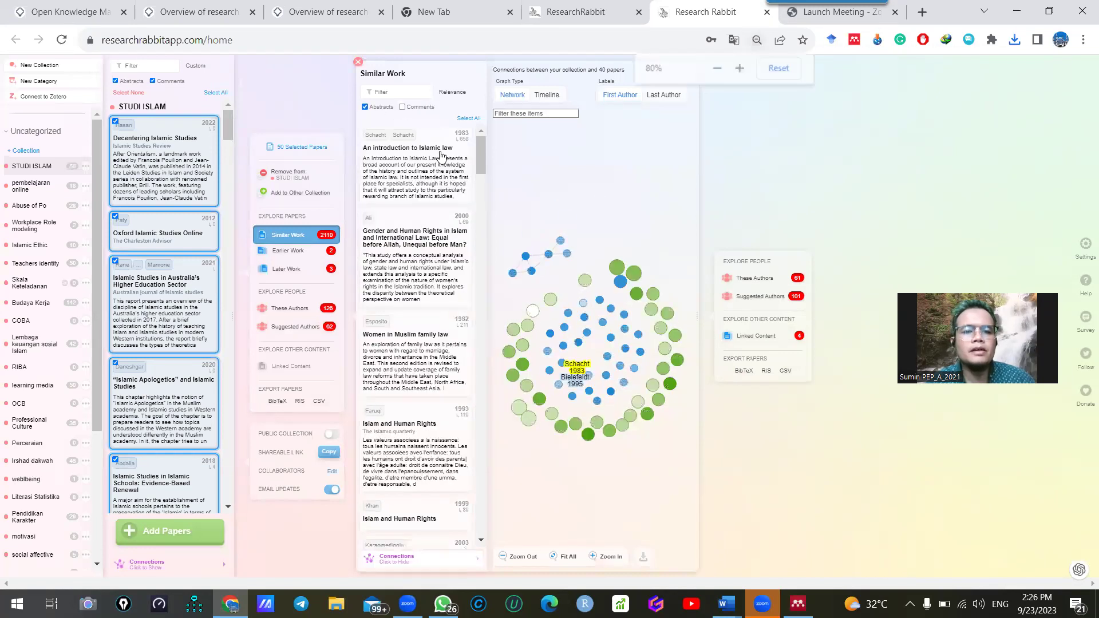
pyautogui.hotkey('ctrl', '+')
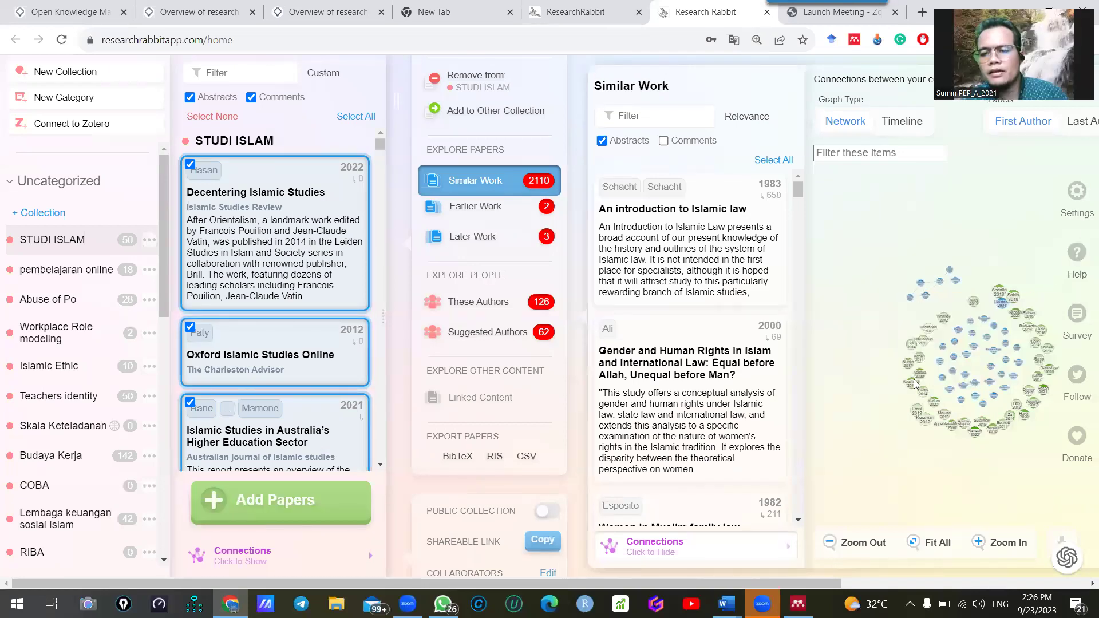
# Pan the network graph and open the Curtis 2014 'Ode to Islamic Studies' node
pyautogui.scroll(5, 986, 316)
pyautogui.scroll(-1, 929, 446)
pyautogui.moveTo(929, 446); pyautogui.dragTo(1016, 182)
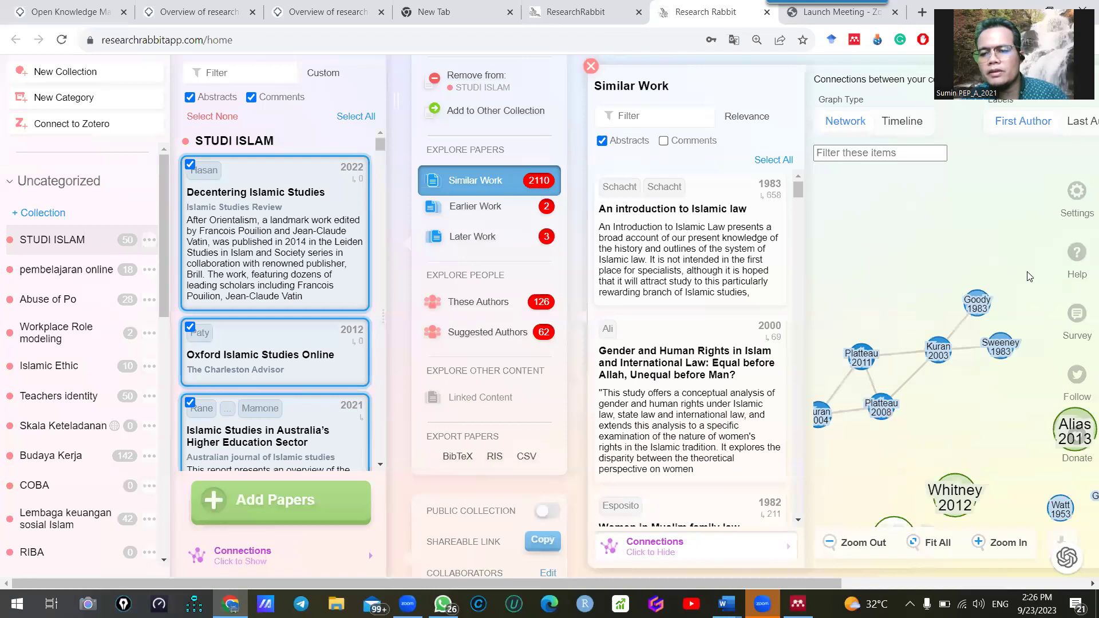
pyautogui.moveTo(963, 486); pyautogui.dragTo(996, 336)
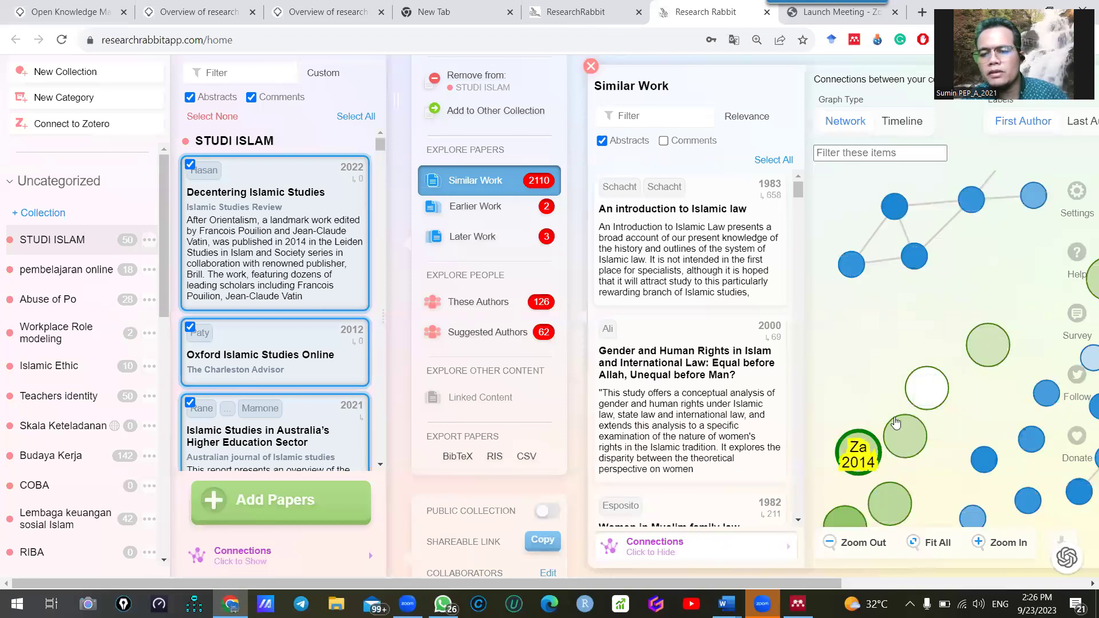
pyautogui.scroll(-2, 896, 422)
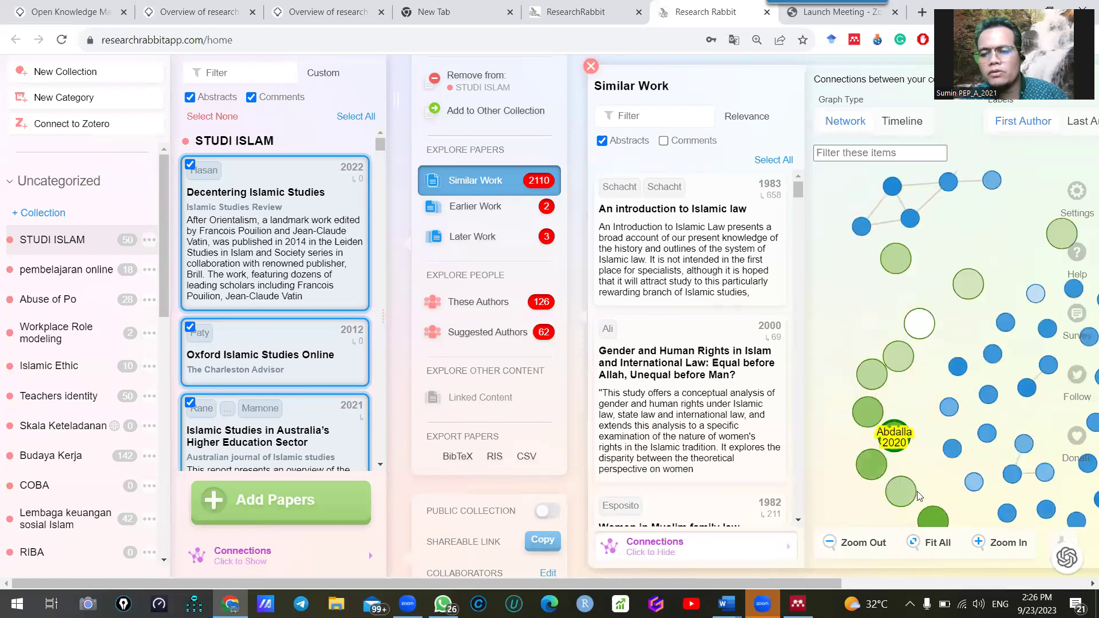
pyautogui.click(906, 494)
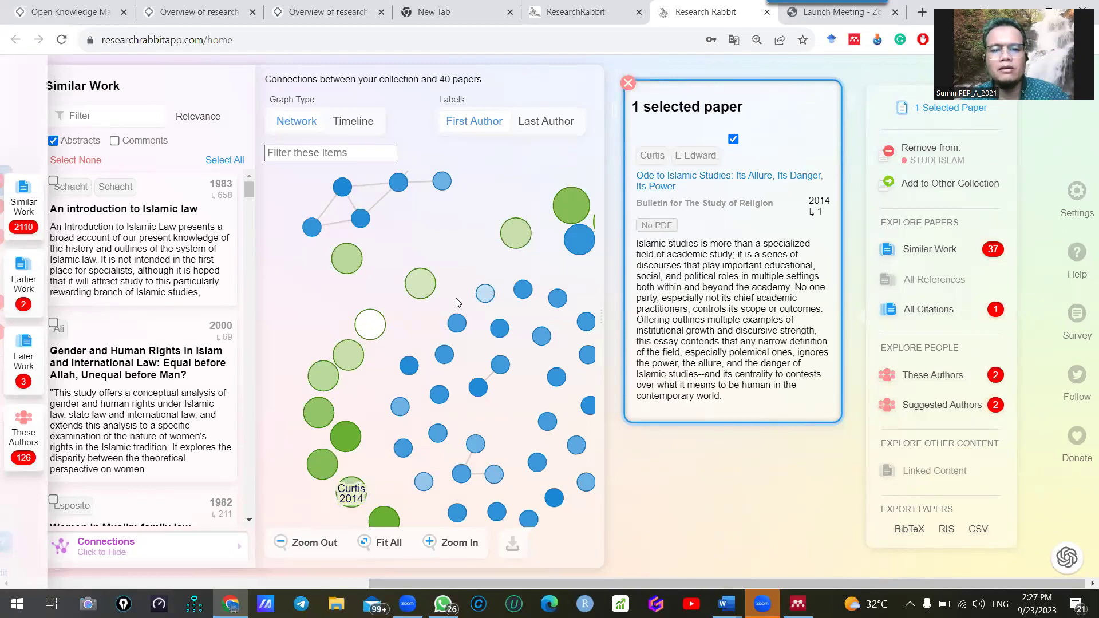
# Open the paper's DOI page in a new tab and close the ResearchRabbit homepage tab
pyautogui.click(668, 177)
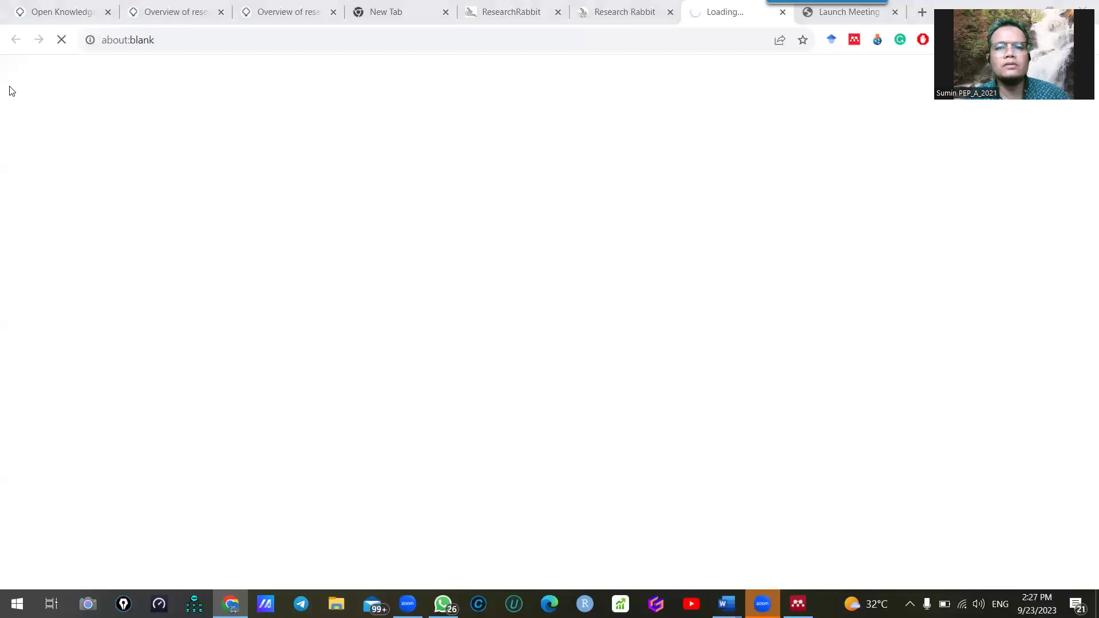
pyautogui.click(541, 14)
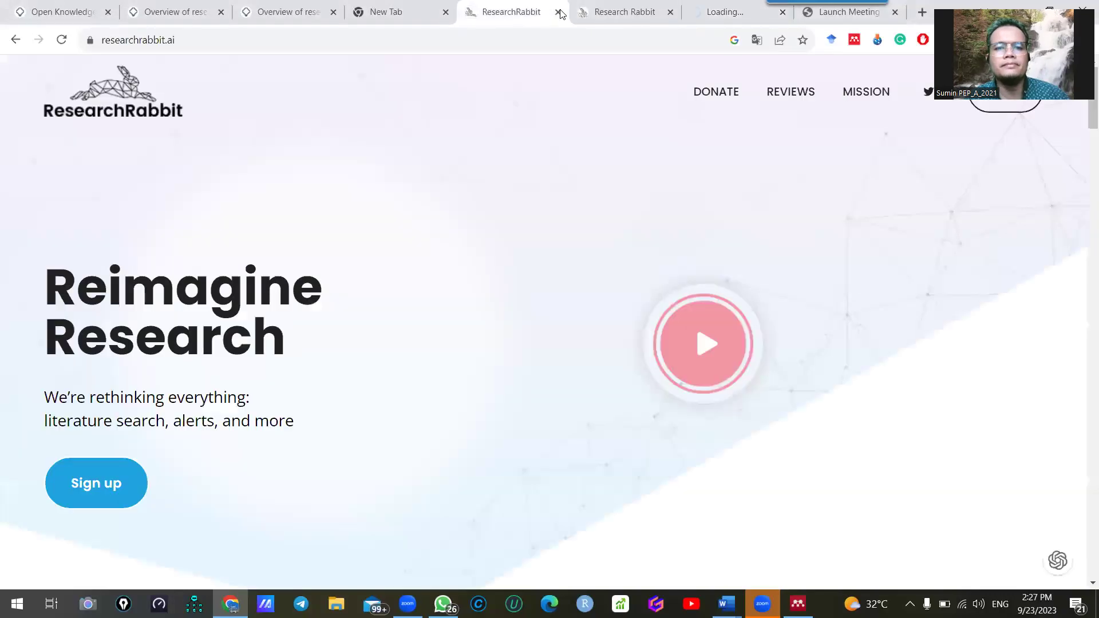
pyautogui.click(558, 12)
pyautogui.click(772, 14)
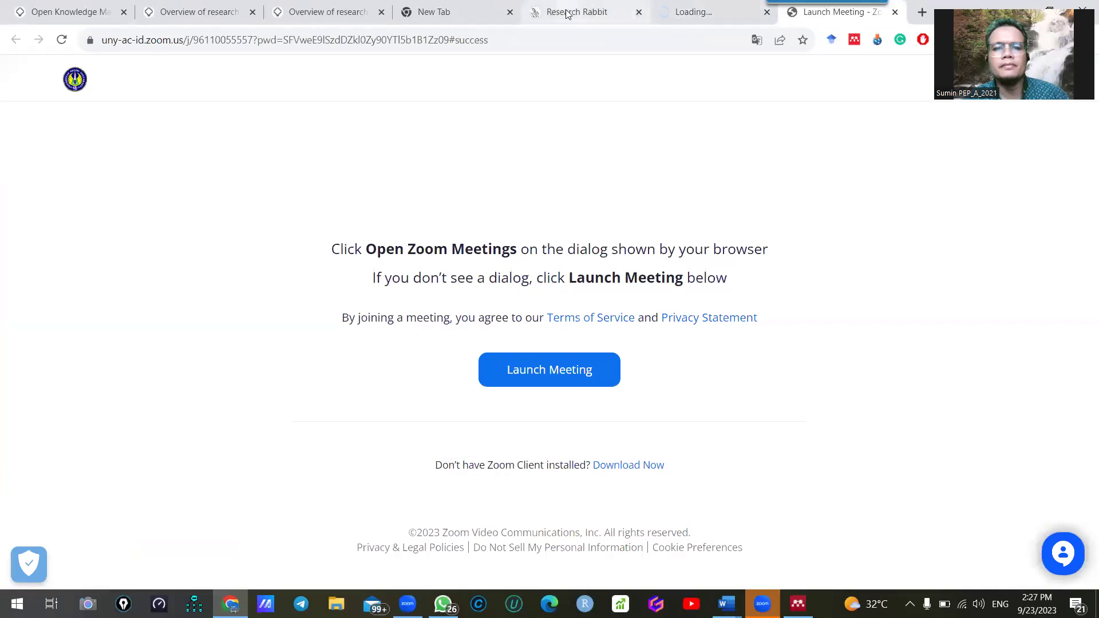
pyautogui.click(564, 16)
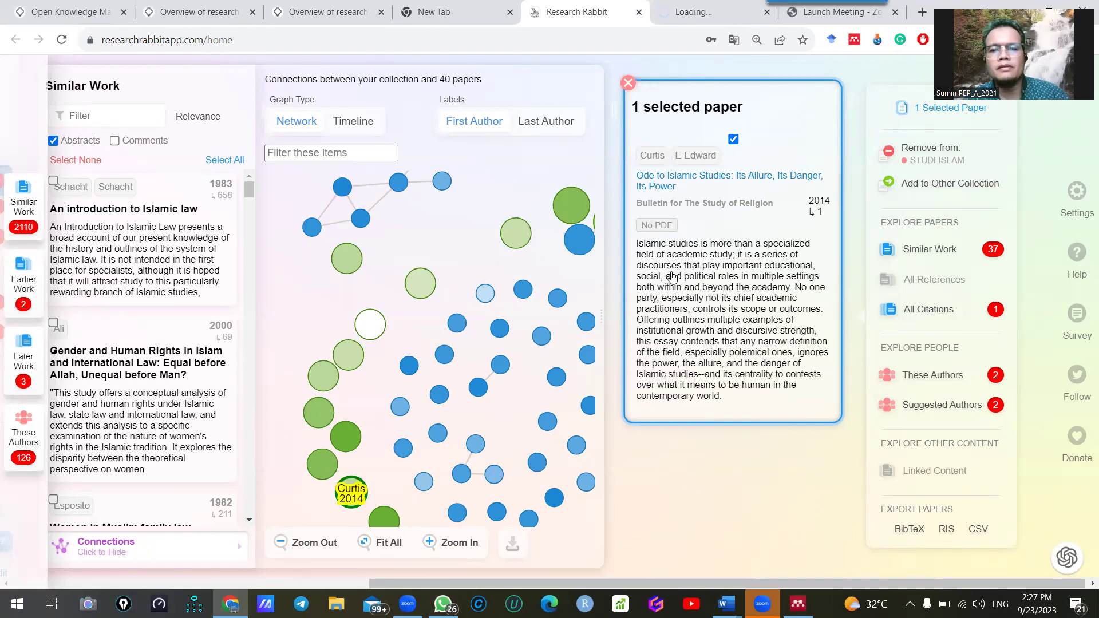
pyautogui.click(693, 10)
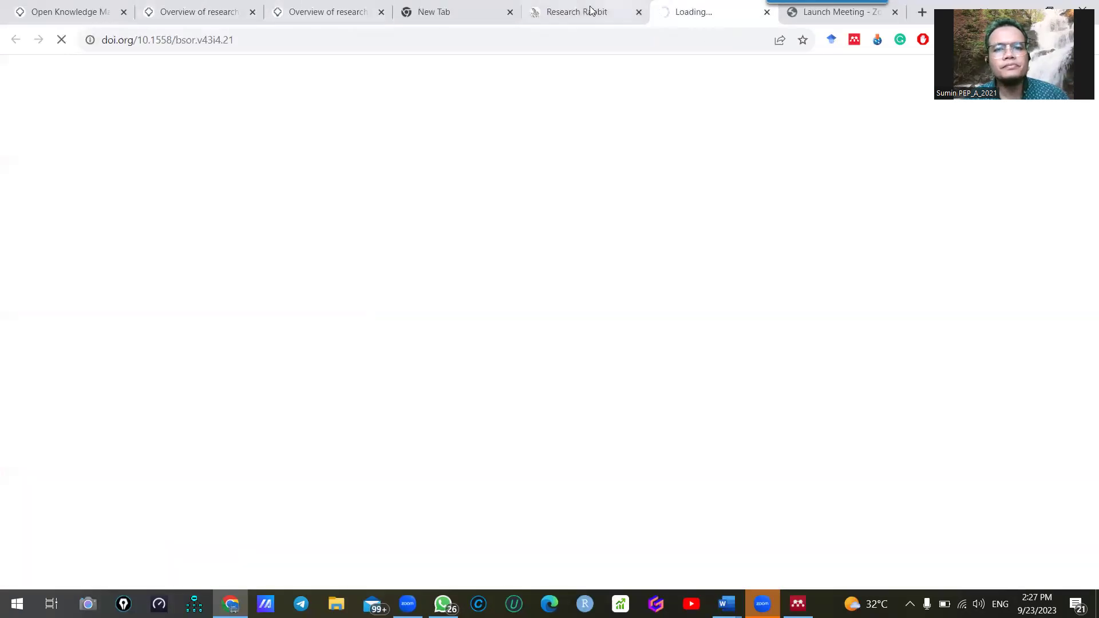
pyautogui.click(589, 11)
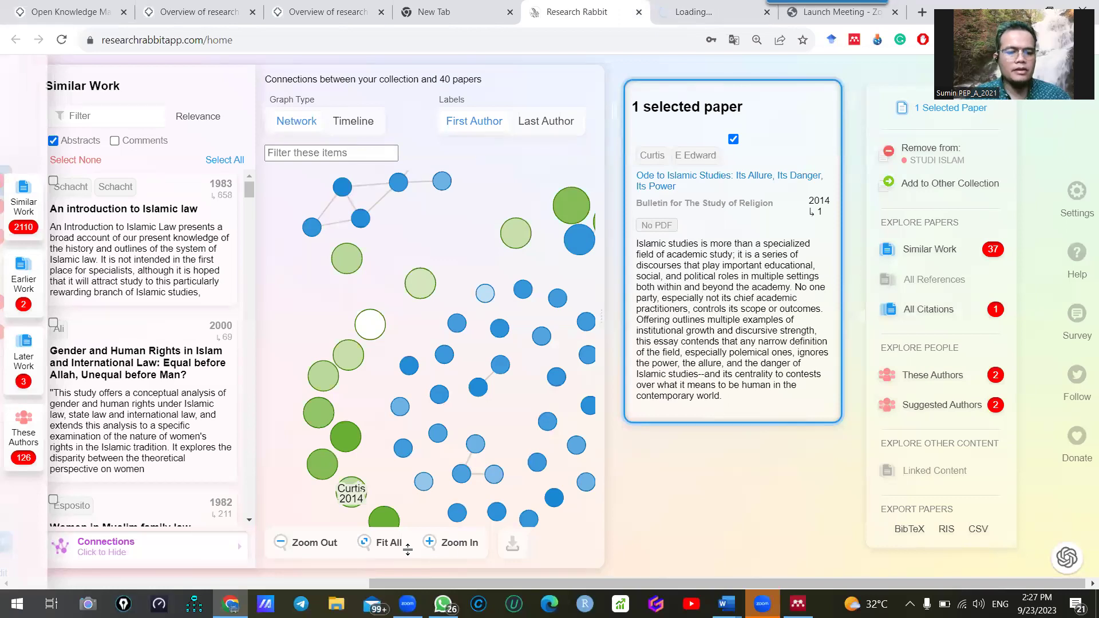
pyautogui.press('super+r')
pyautogui.press('Return')
pyautogui.write('deepl')
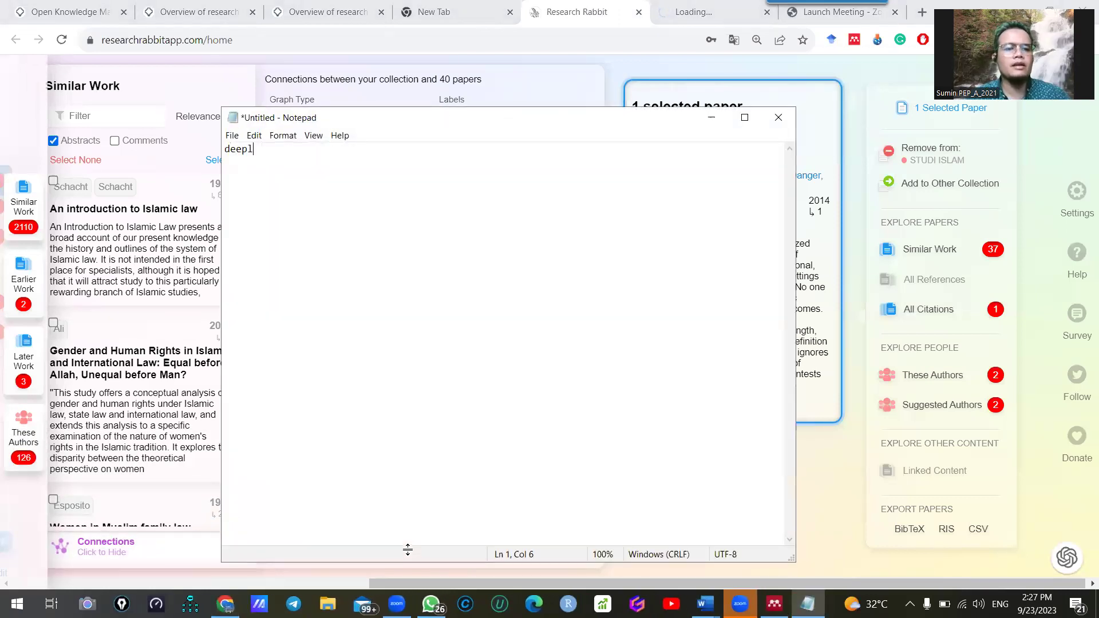
pyautogui.hotkey('ctrl', 'a')
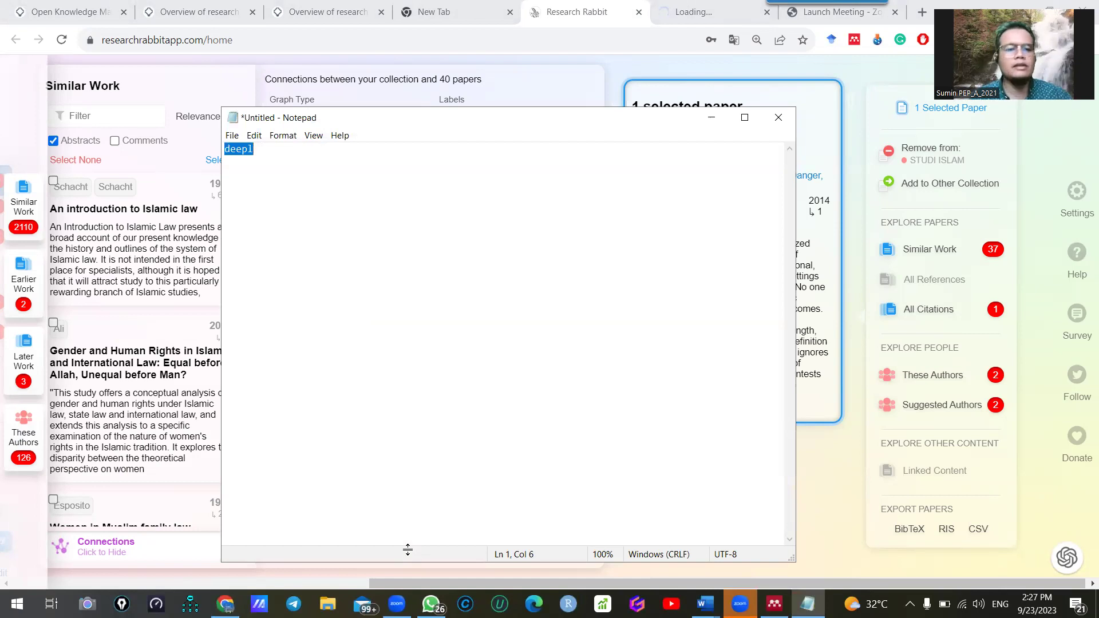
pyautogui.scroll(20, 344, 307)
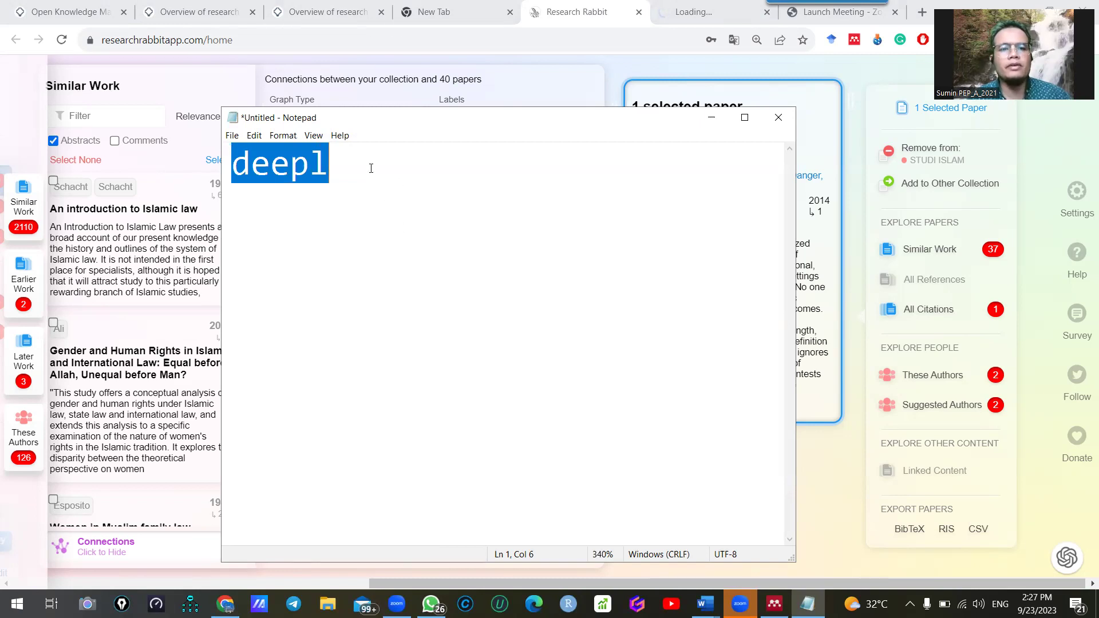
pyautogui.click(785, 118)
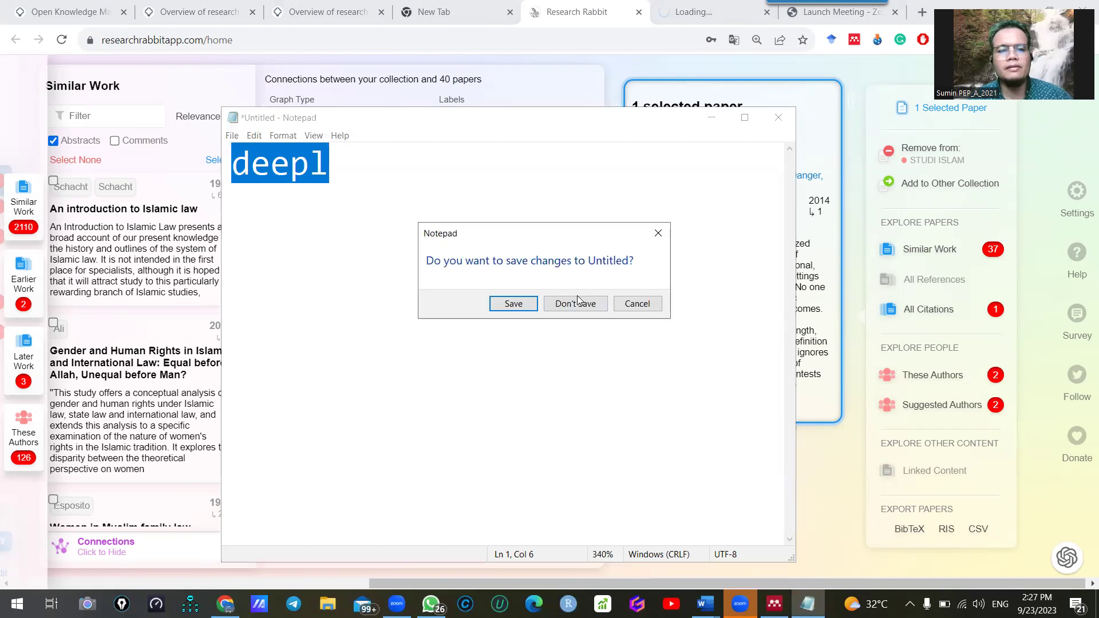
pyautogui.click(574, 301)
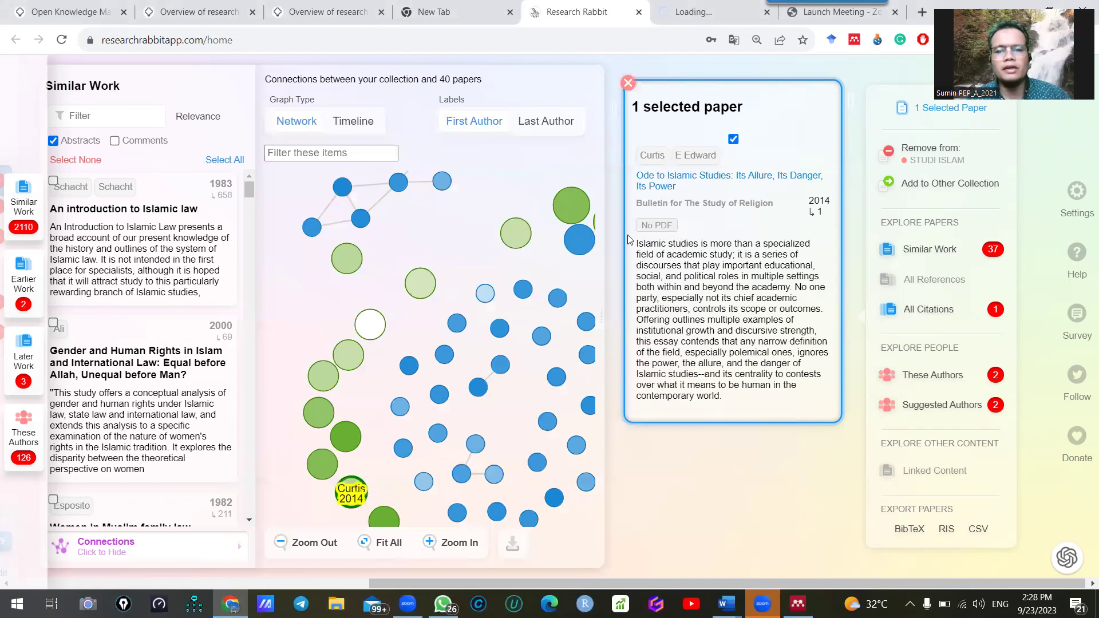
# Close the Launch Meeting - Zoom tab and return to the Curtis 2014 paper in Research Rabbit
pyautogui.moveTo(666, 264); pyautogui.dragTo(721, 293)
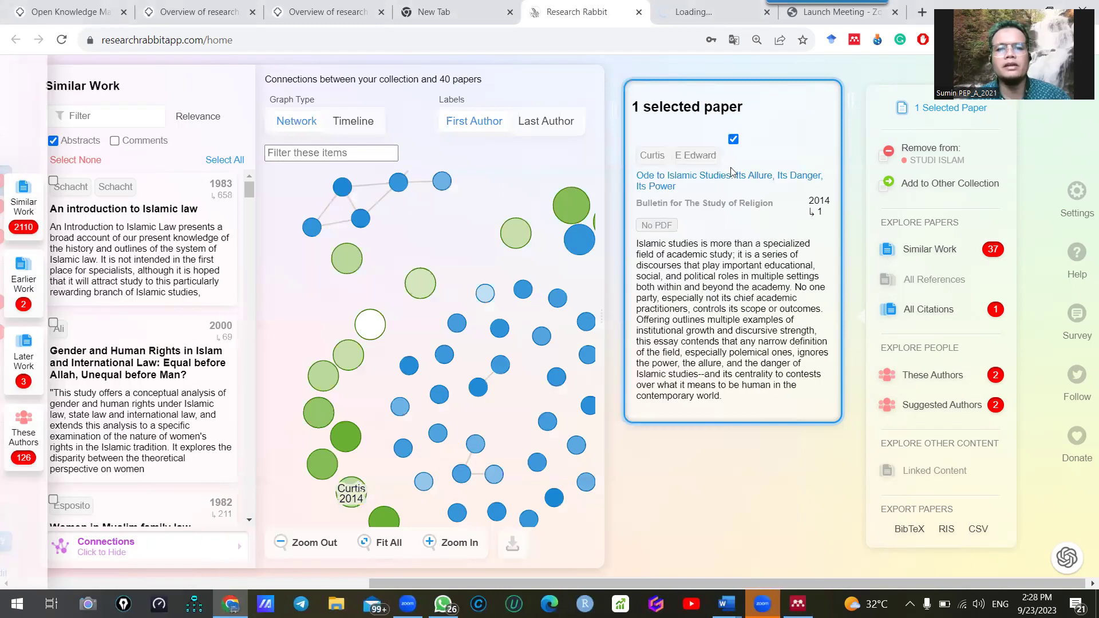
pyautogui.click(677, 8)
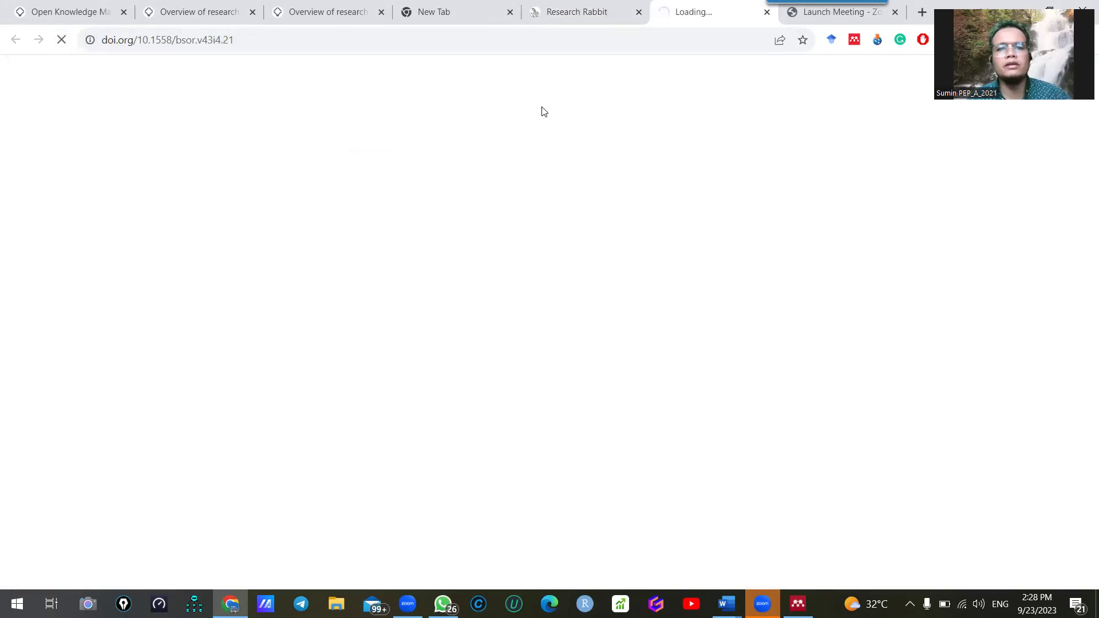
pyautogui.click(578, 13)
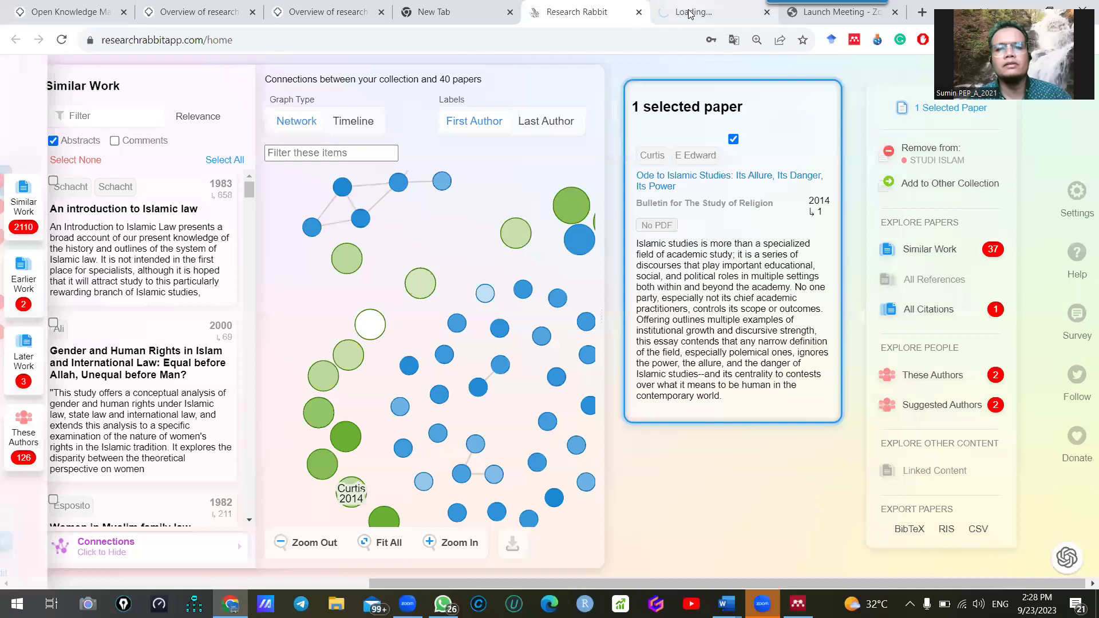
pyautogui.click(722, 13)
pyautogui.click(887, 13)
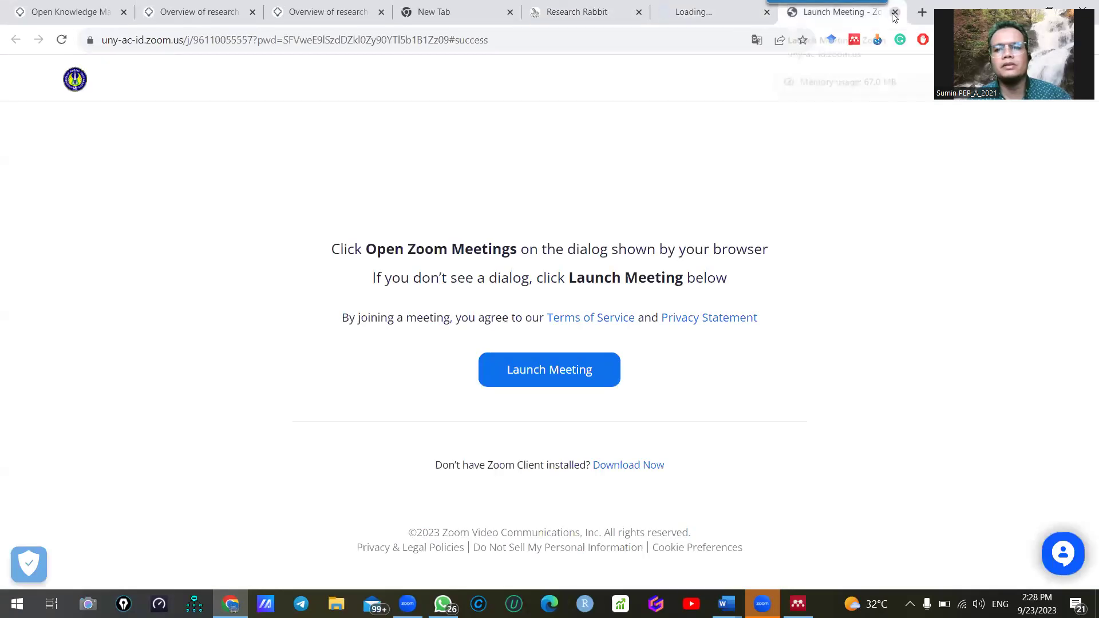
pyautogui.click(894, 13)
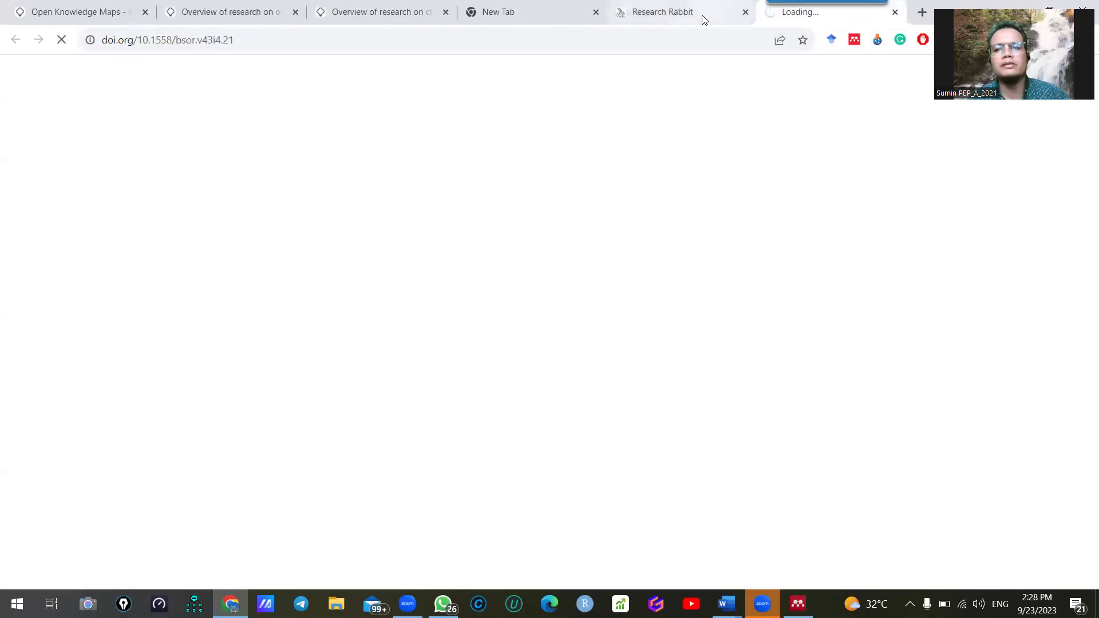
pyautogui.click(703, 17)
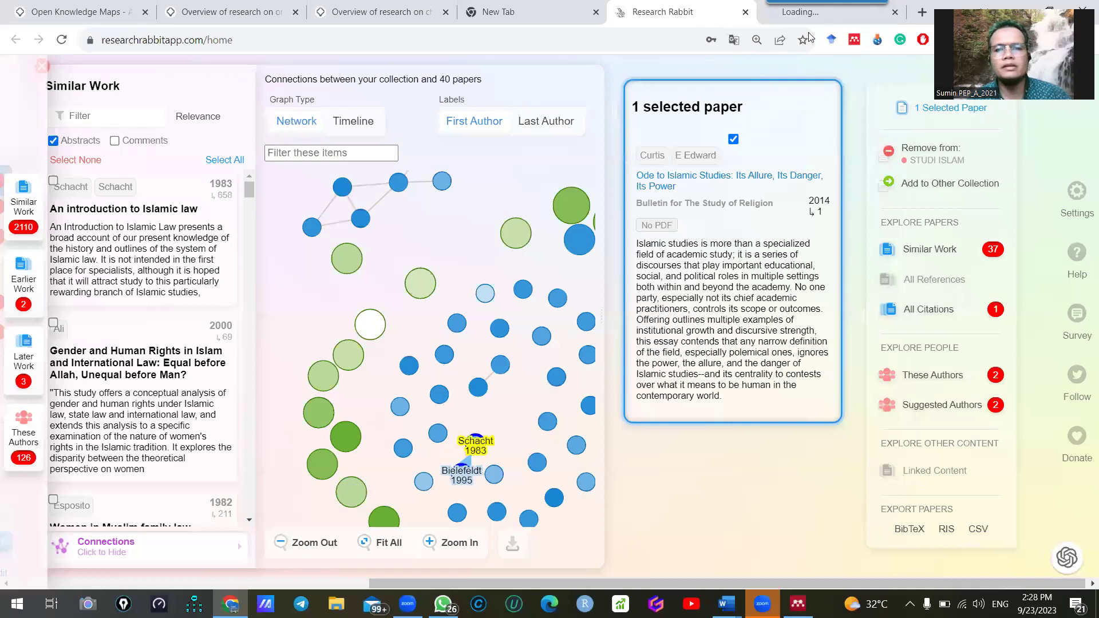
pyautogui.click(985, 253)
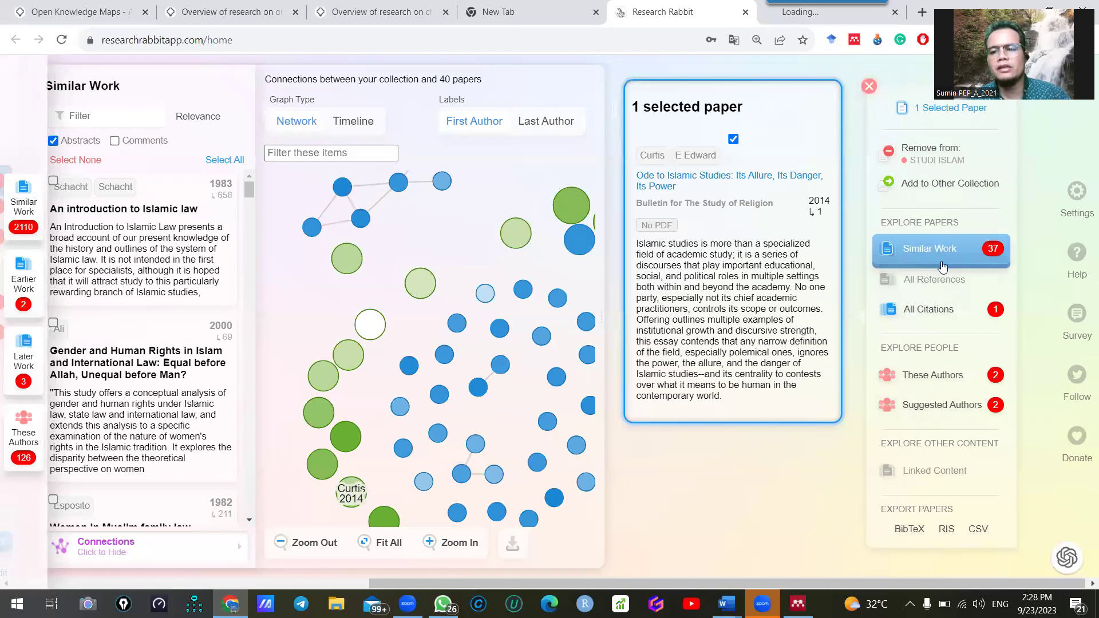
# Show the 37 papers similar to 'Ode to Islamic Studies' with their network graph
pyautogui.click(973, 259)
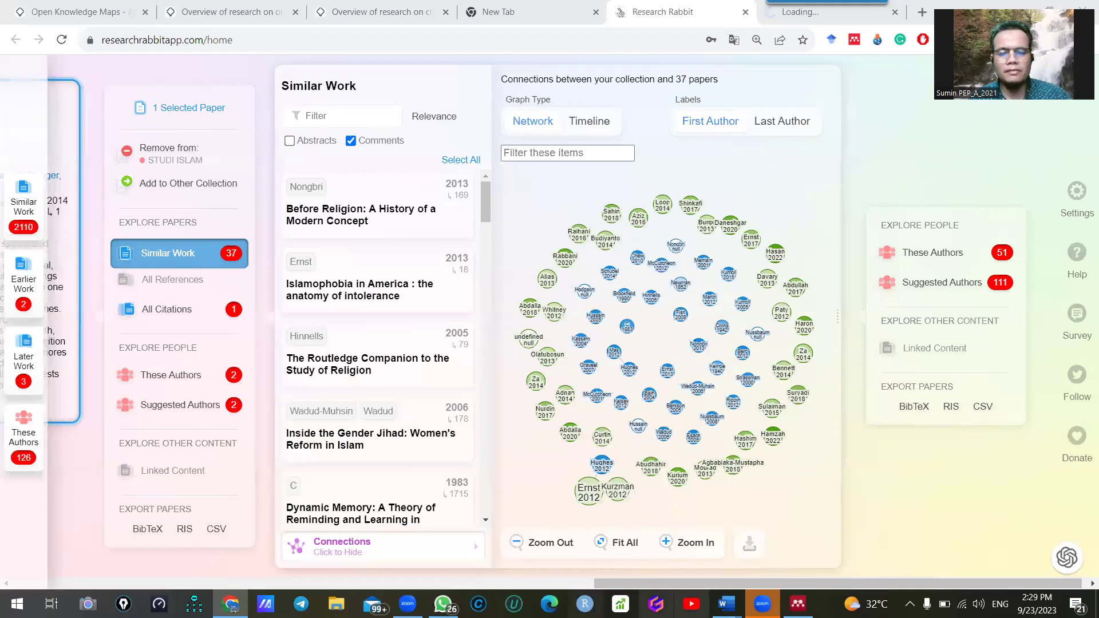
# After 'Judul Penelitian:', add the note 'ingat judul tidak boleh lebih dari 15 kata, lebih baik 14 kata ke bawah.'
pyautogui.moveTo(725, 604)
pyautogui.click(790, 566)
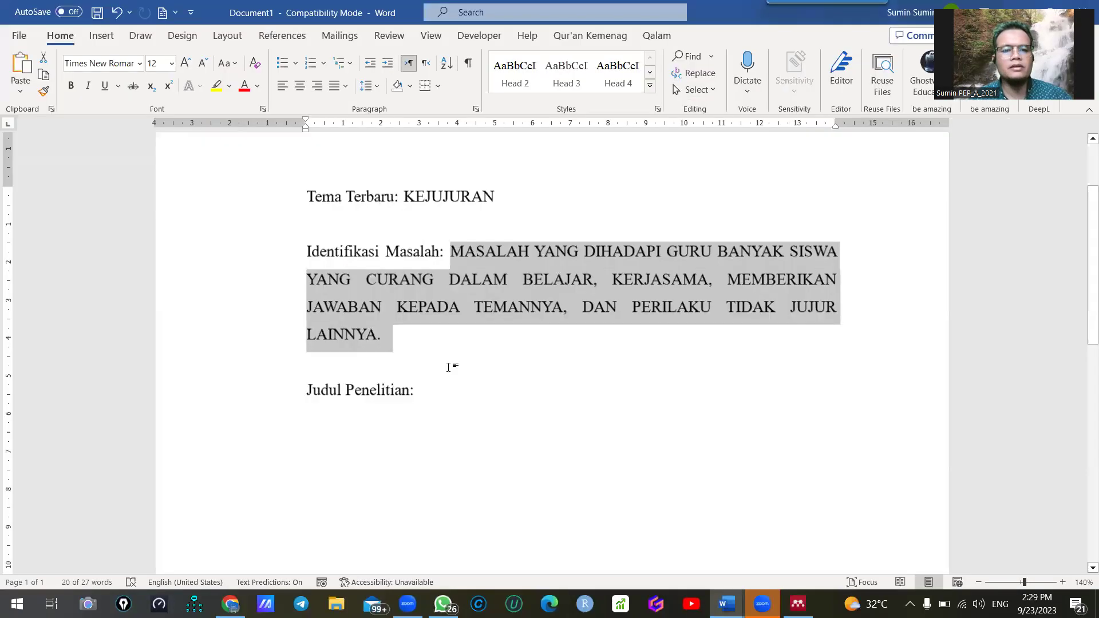
pyautogui.scroll(2, 508, 358)
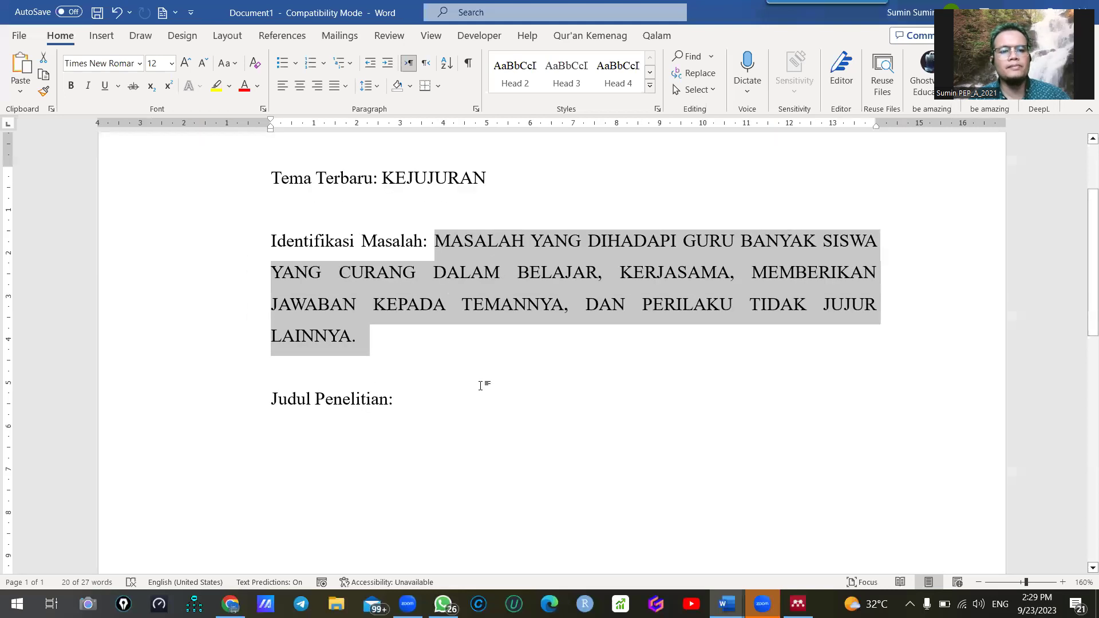
pyautogui.click(393, 185)
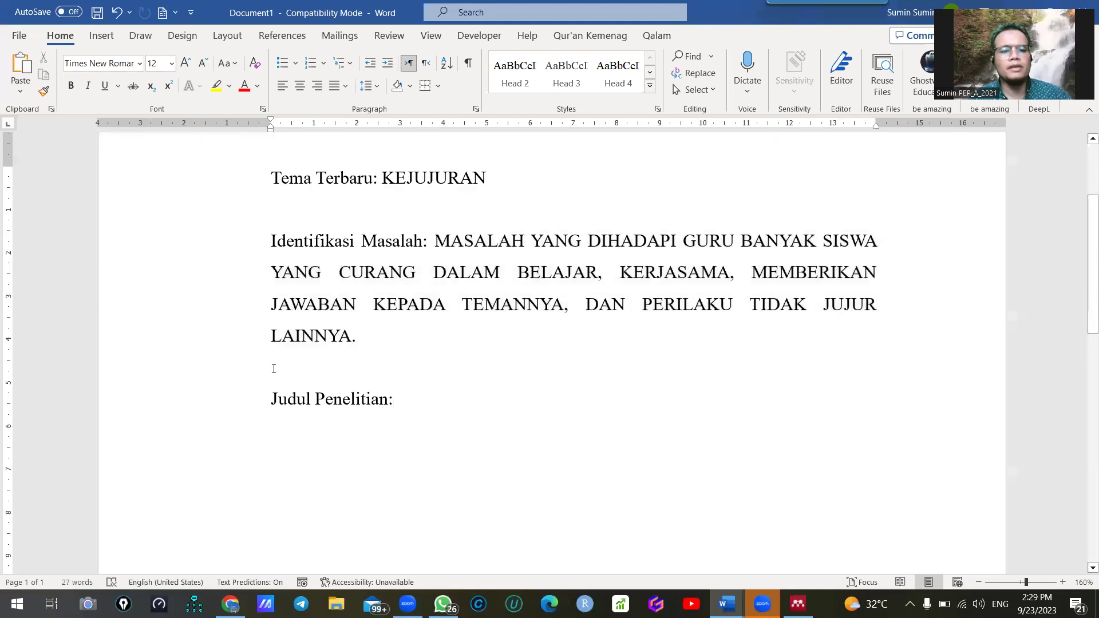
pyautogui.moveTo(436, 239); pyautogui.dragTo(526, 344)
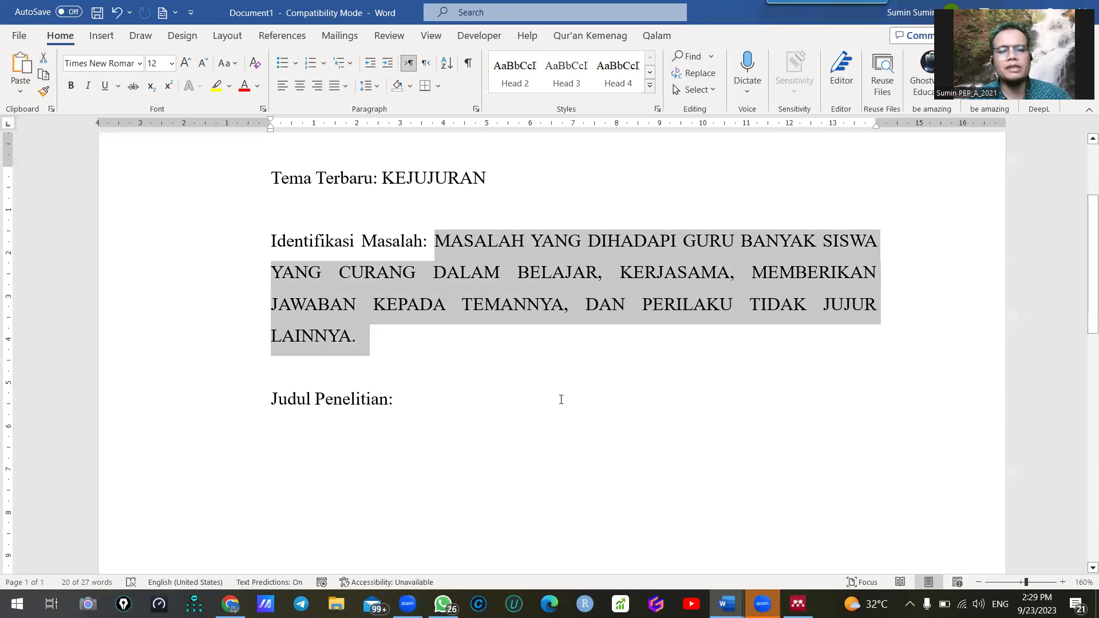
pyautogui.click(453, 409)
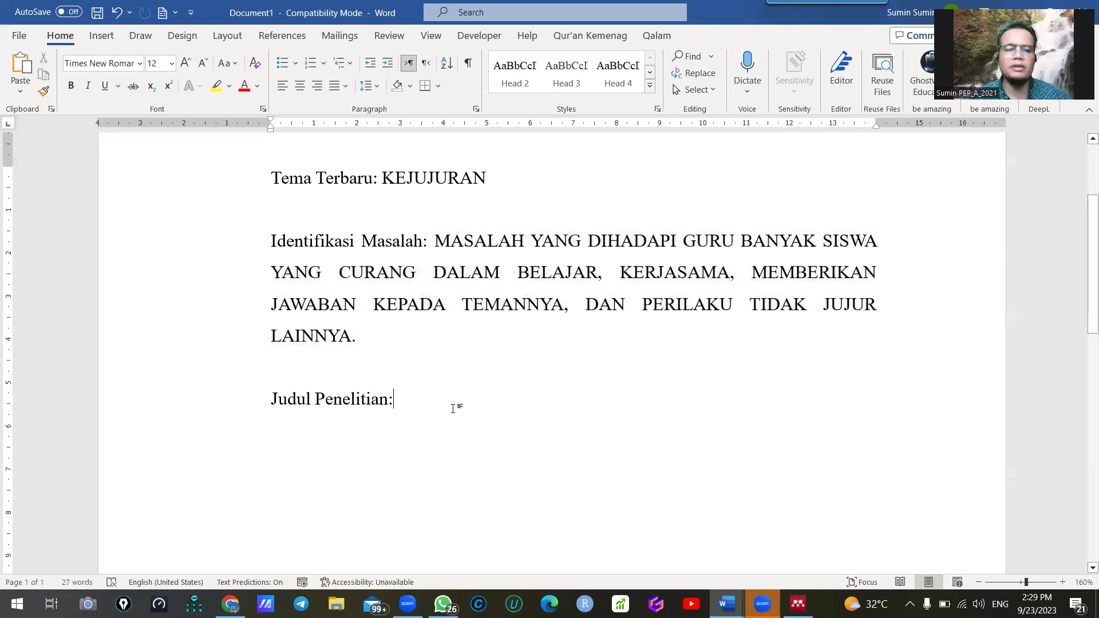
pyautogui.write('ingat judu')
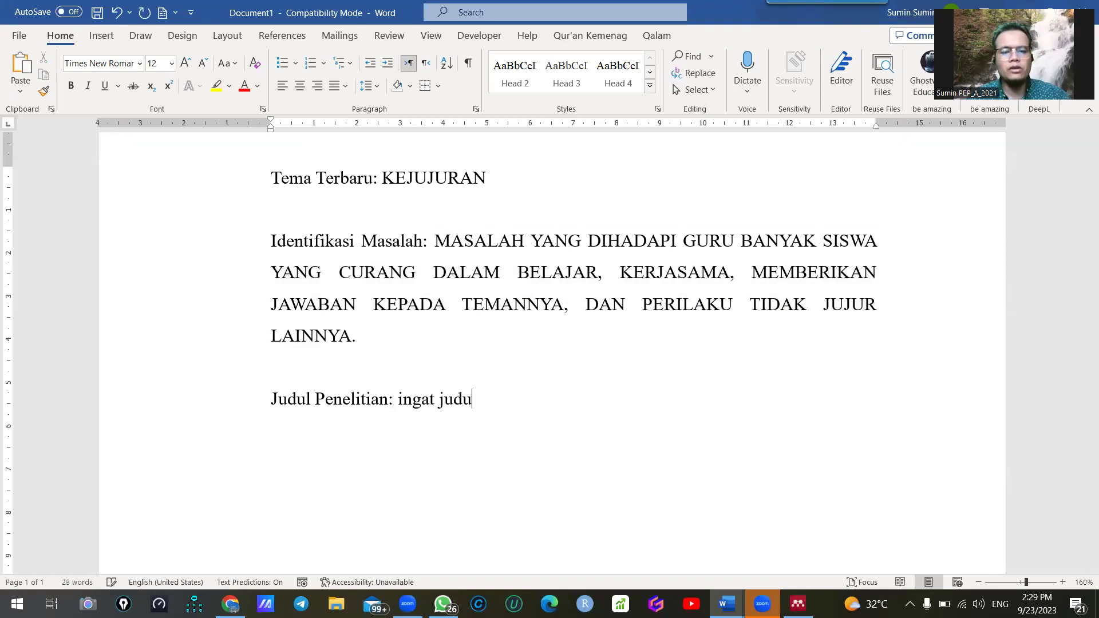
pyautogui.write('l tidalk boleh lebihd ari  dari')
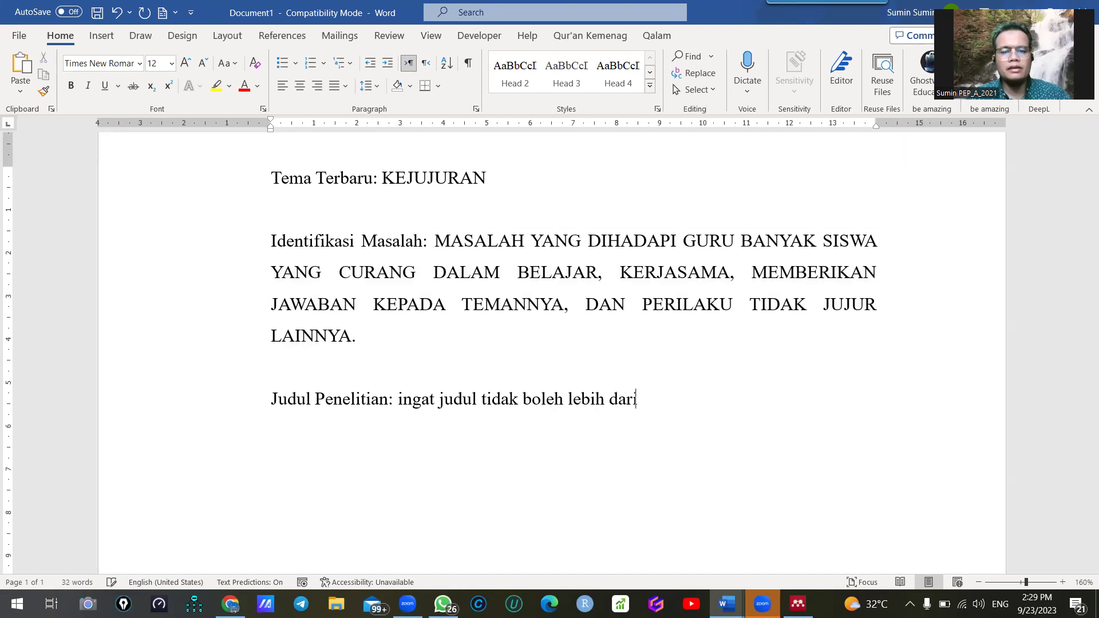
pyautogui.write('suk')
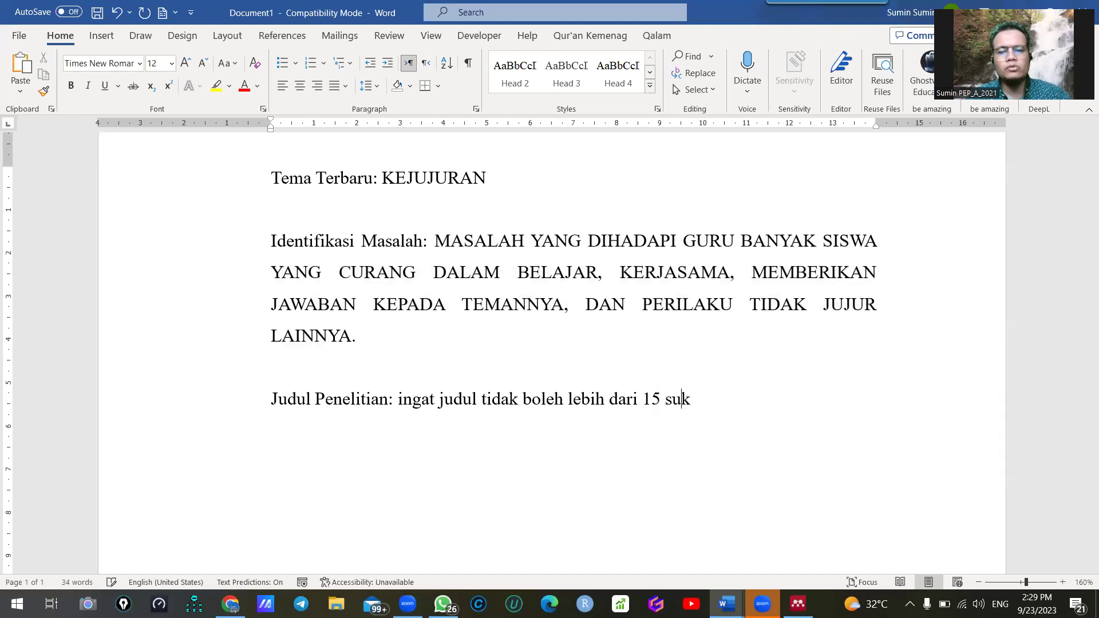
pyautogui.press('BackSpace')
pyautogui.press('BackSpace')
pyautogui.press('BackSpace')
pyautogui.write('kata')
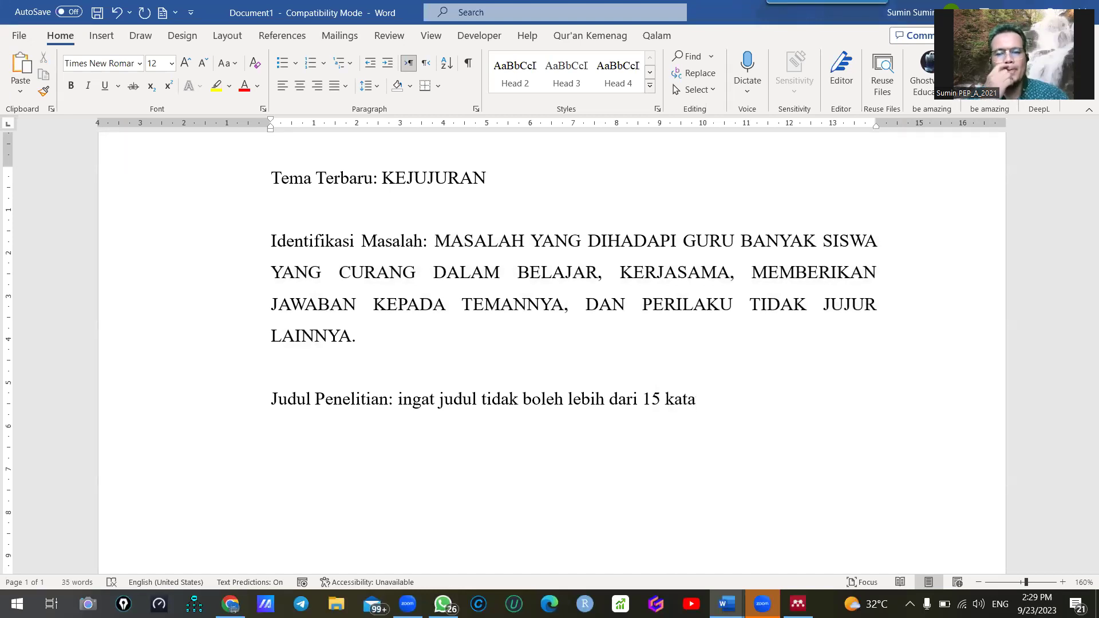
pyautogui.write(', lebih baik 14 k')
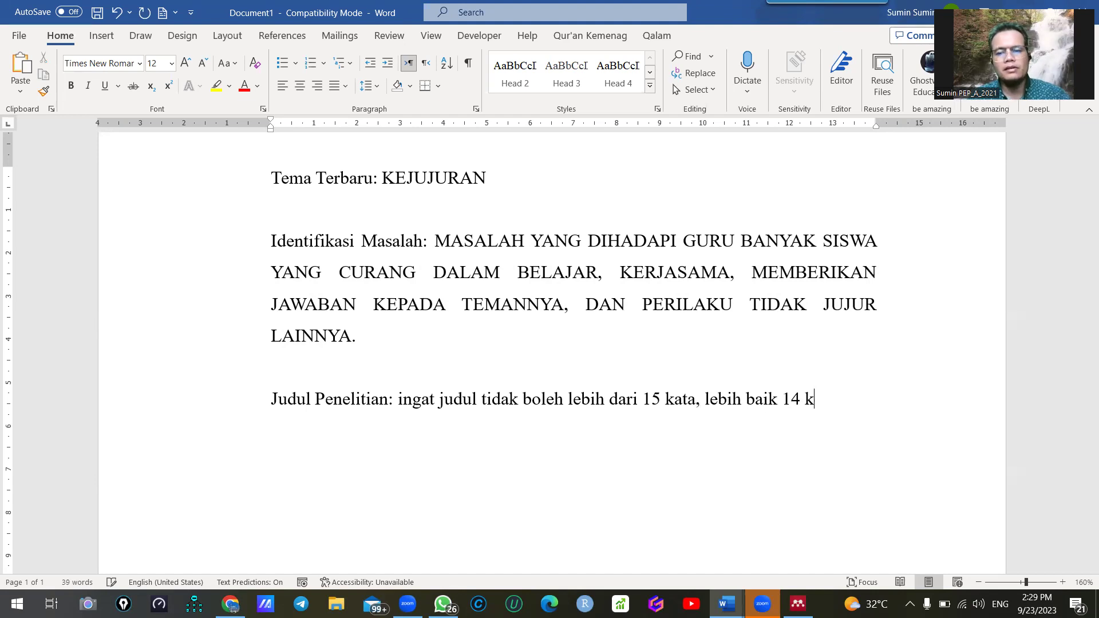
pyautogui.write('ata ke bawah.')
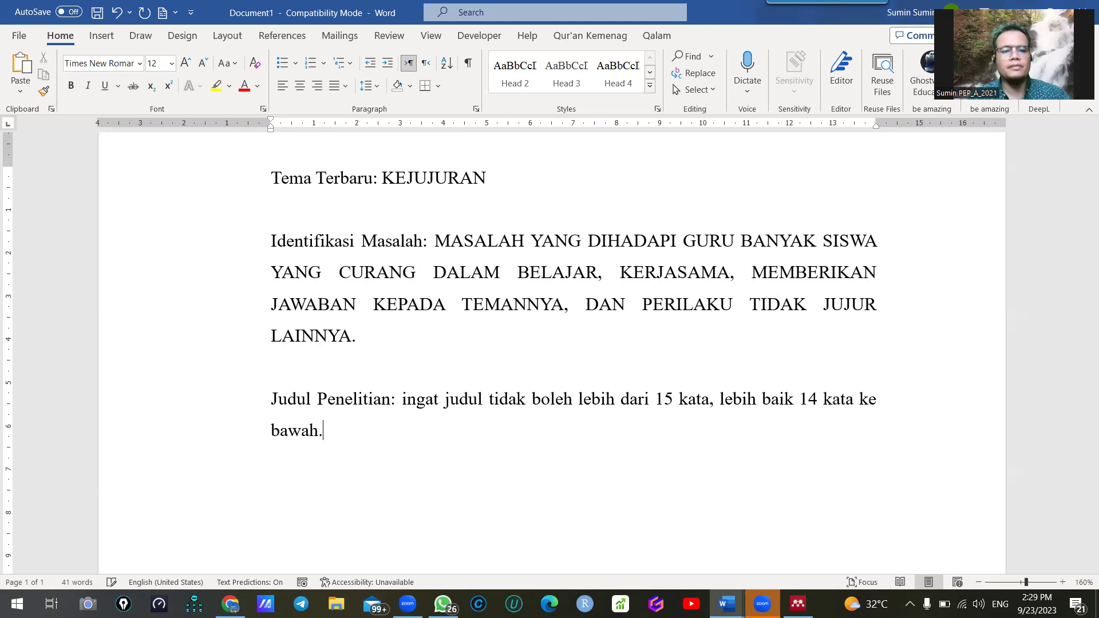
pyautogui.press('Return')
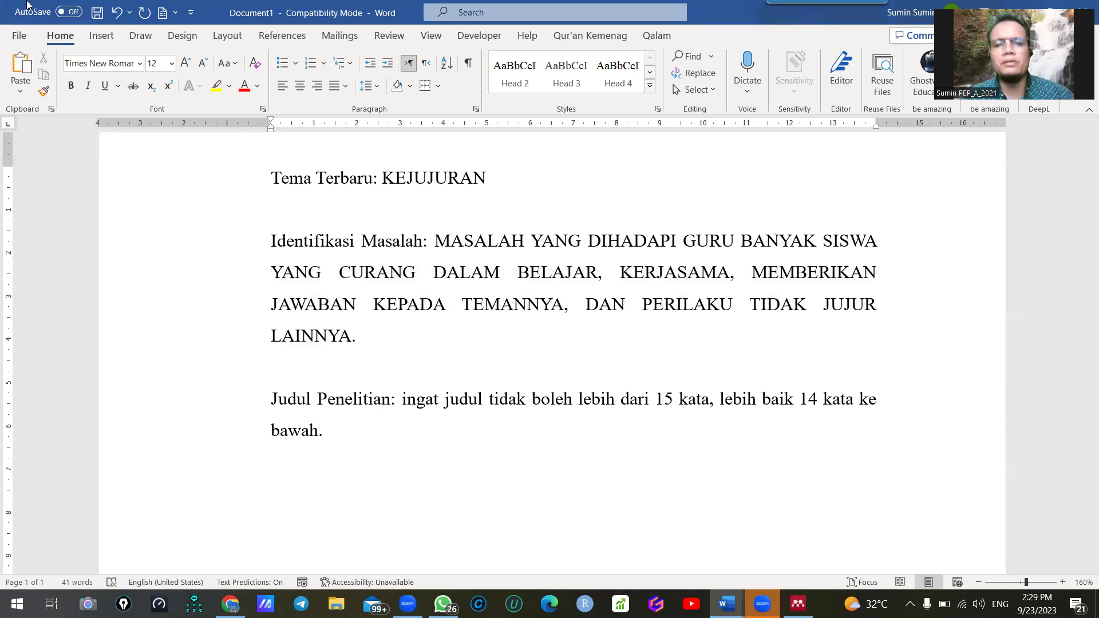
# Select the Identifikasi Masalah problem statement paragraph and copy it
pyautogui.moveTo(448, 243); pyautogui.dragTo(491, 317)
pyautogui.click(443, 246)
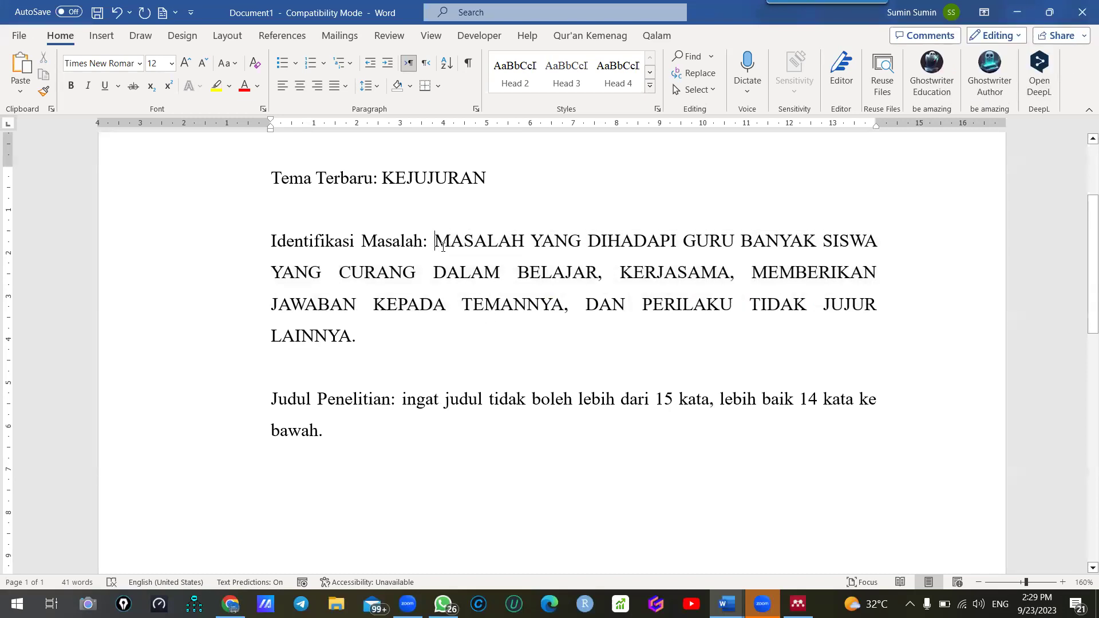
pyautogui.moveTo(436, 240); pyautogui.dragTo(452, 335)
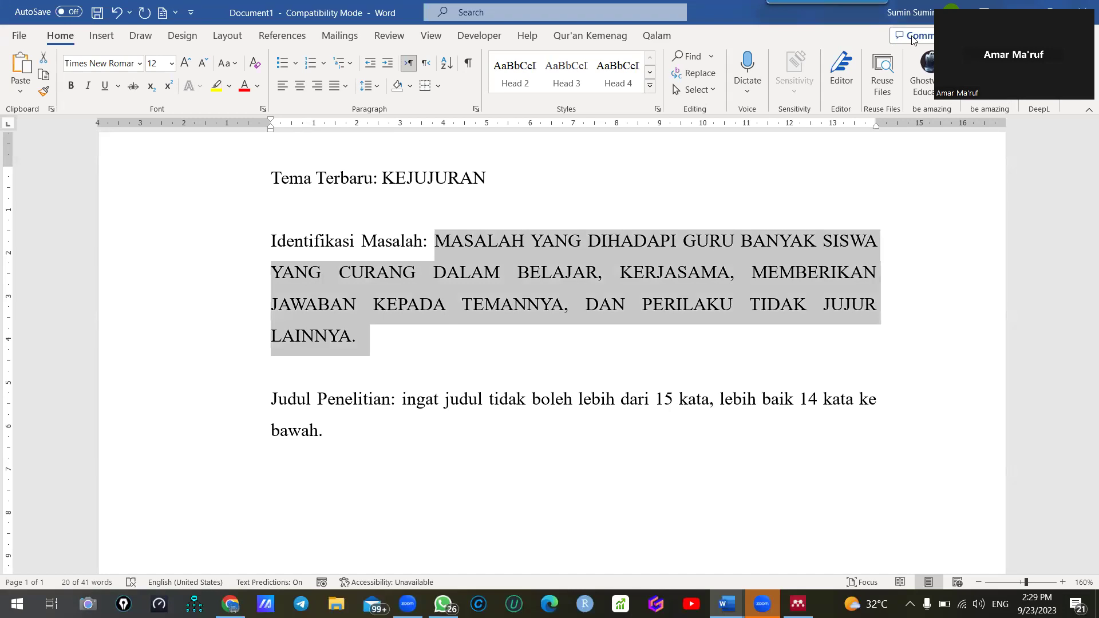
pyautogui.click(944, 117)
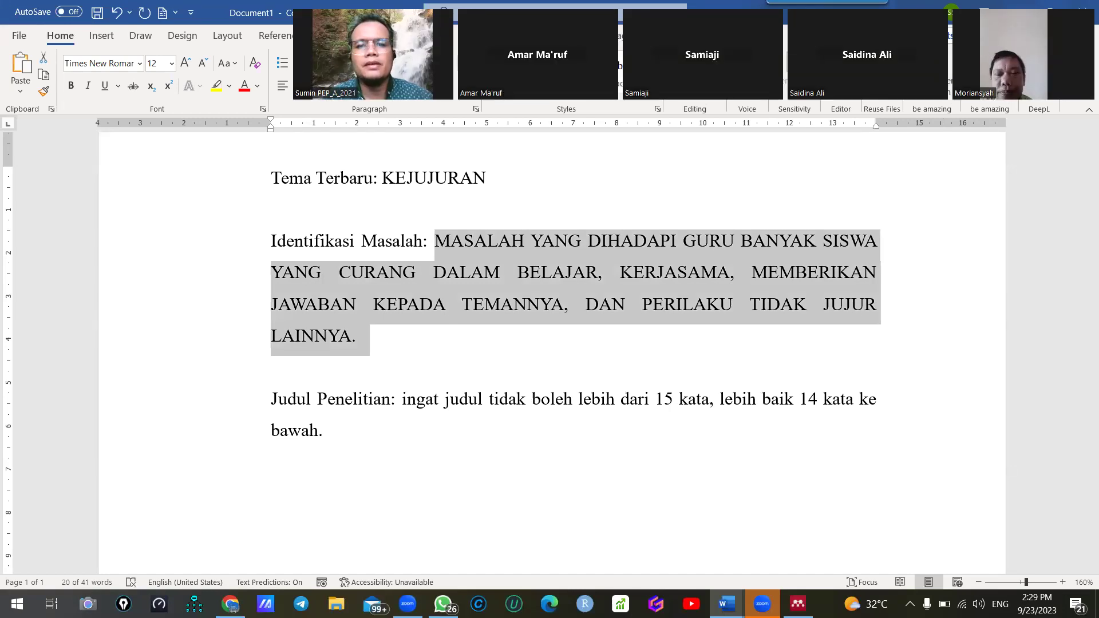
pyautogui.click(1081, 8)
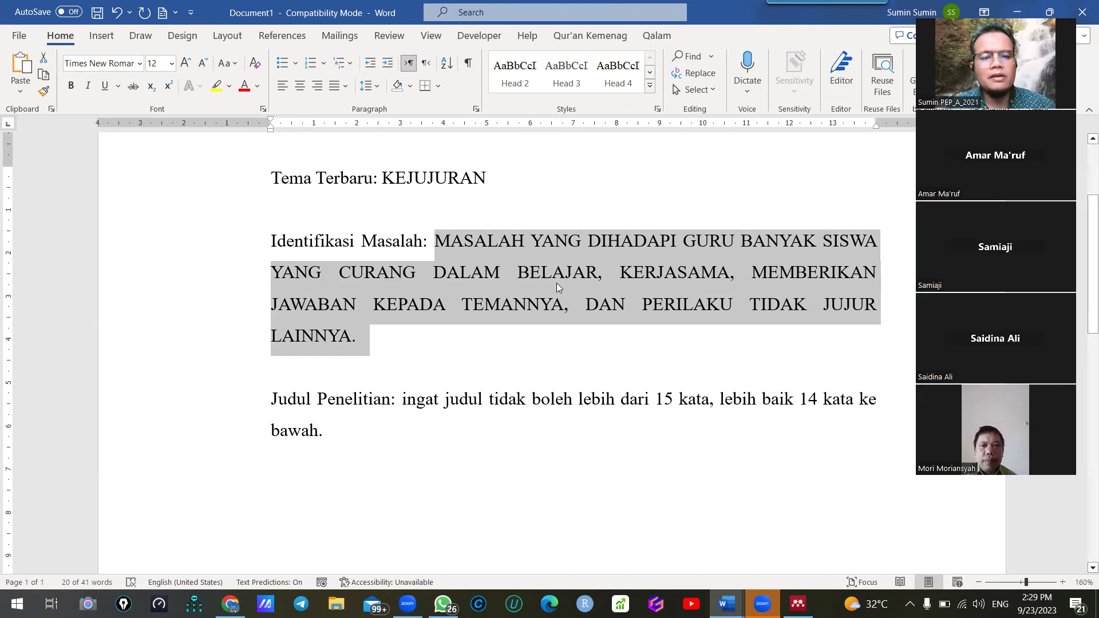
pyautogui.scroll(1, 557, 283)
pyautogui.rightClick(512, 242)
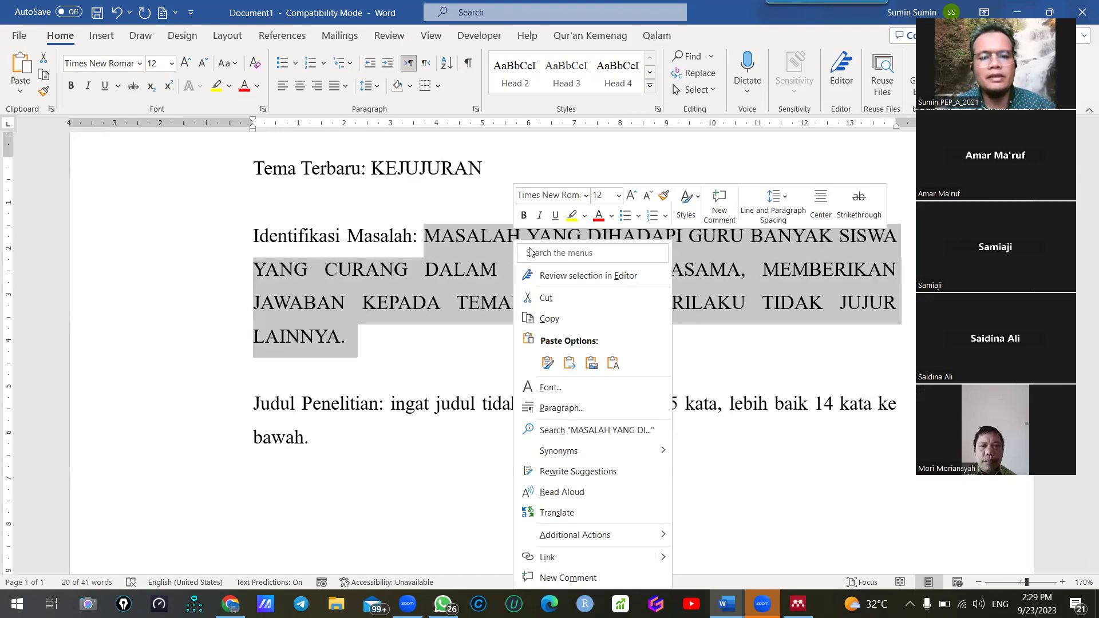
pyautogui.click(554, 322)
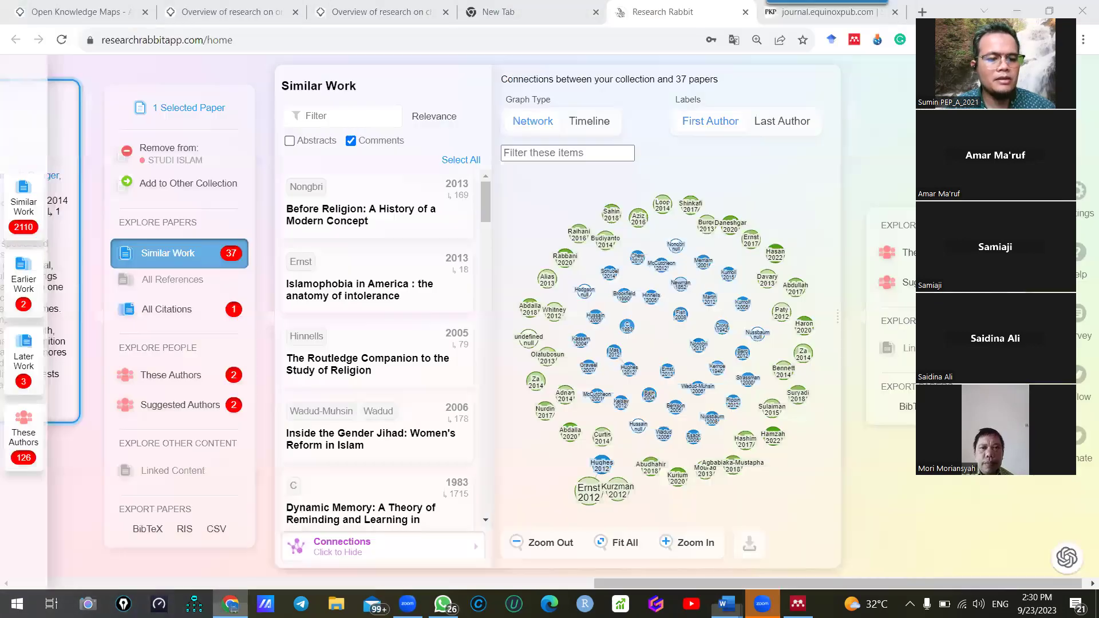
# Back in Chrome, close the Open Knowledge Maps page and both research overview map tabs
pyautogui.click(230, 604)
pyautogui.click(58, 7)
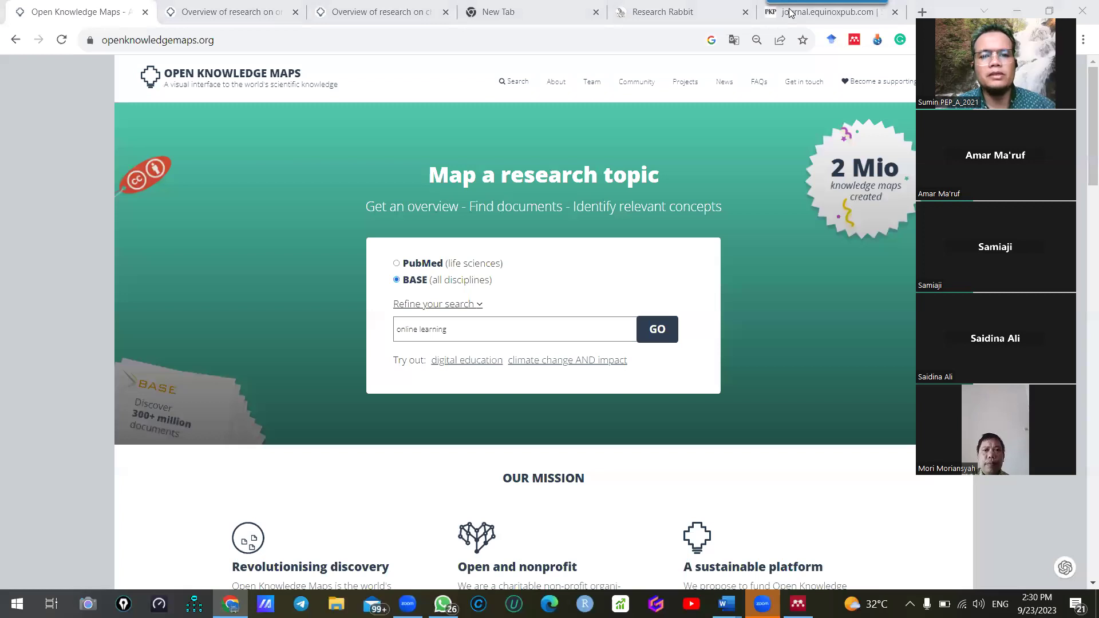
pyautogui.click(145, 12)
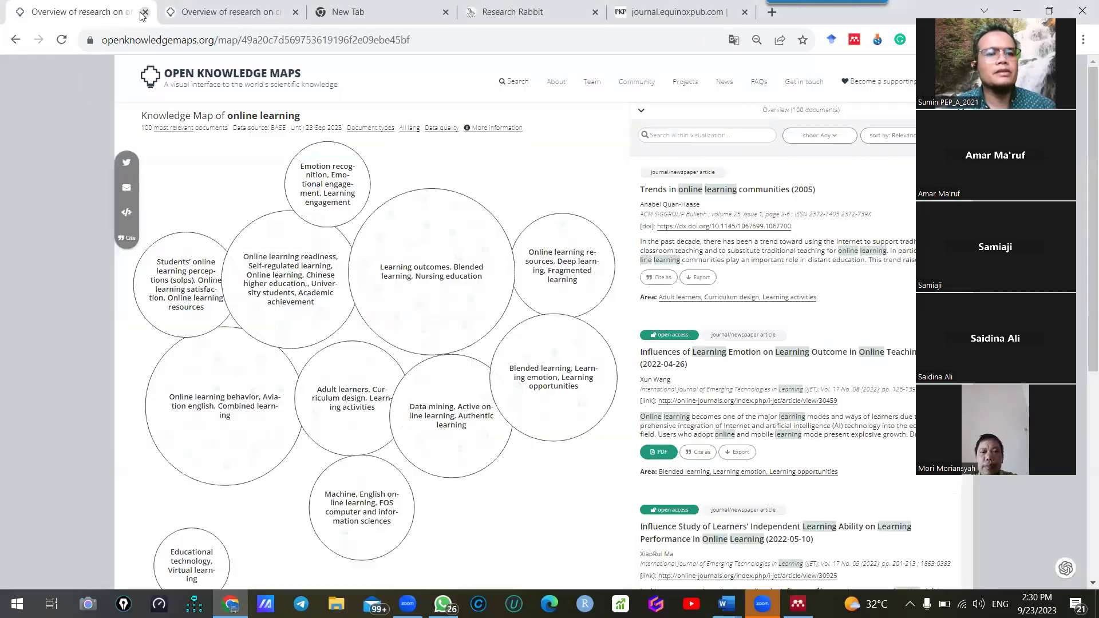
pyautogui.click(143, 13)
pyautogui.click(144, 13)
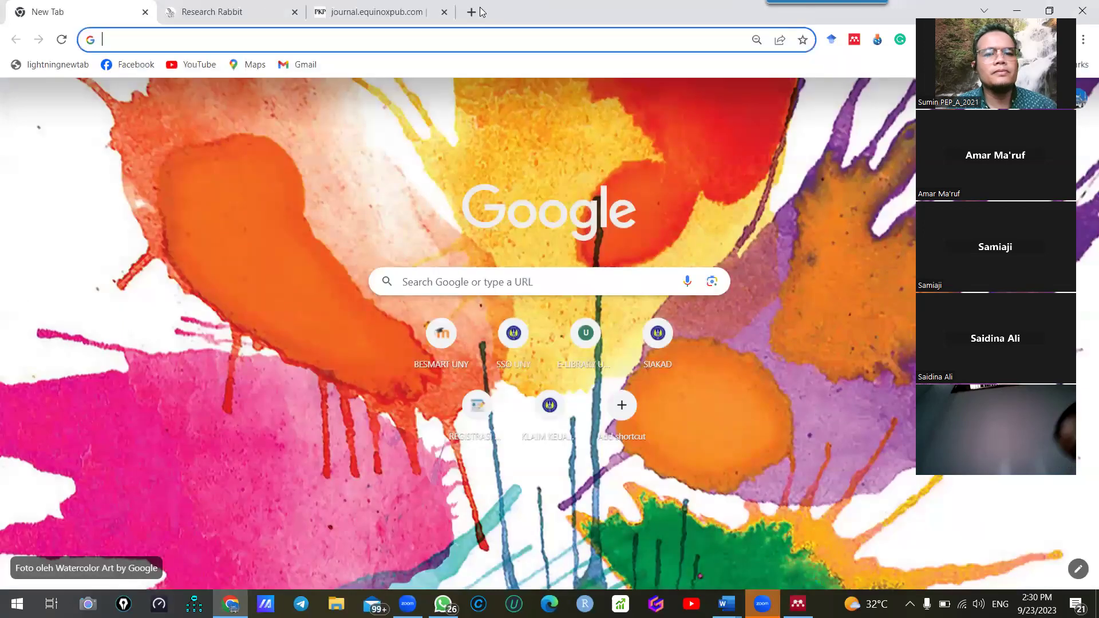
# In a new tab, search Google for chatgpt and scroll through the results
pyautogui.click(471, 12)
pyautogui.click(452, 14)
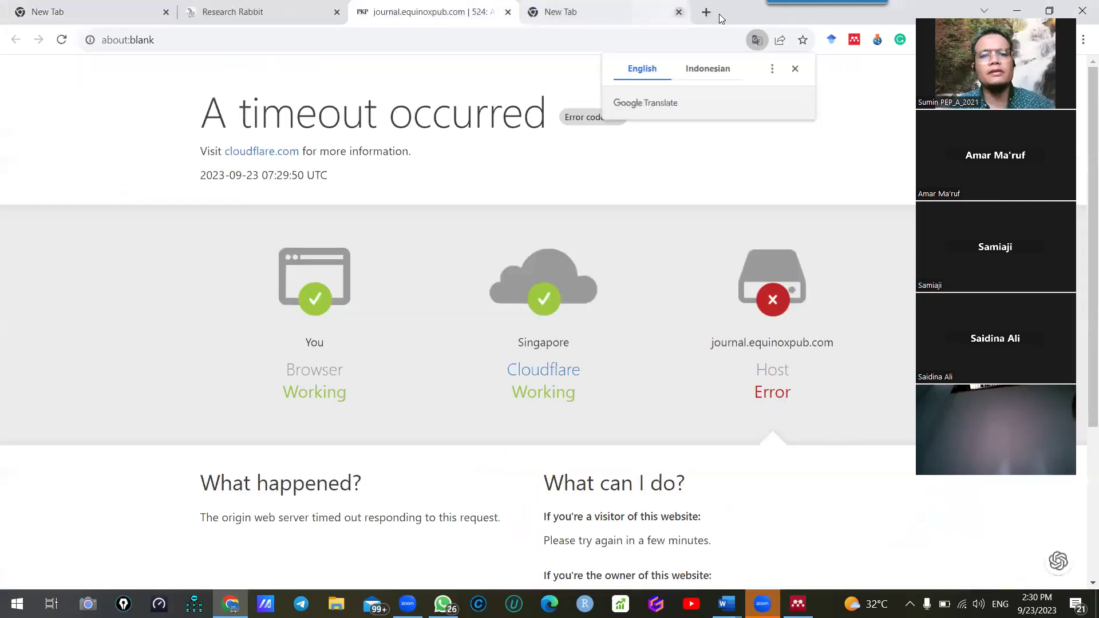
pyautogui.click(601, 12)
pyautogui.write('chat')
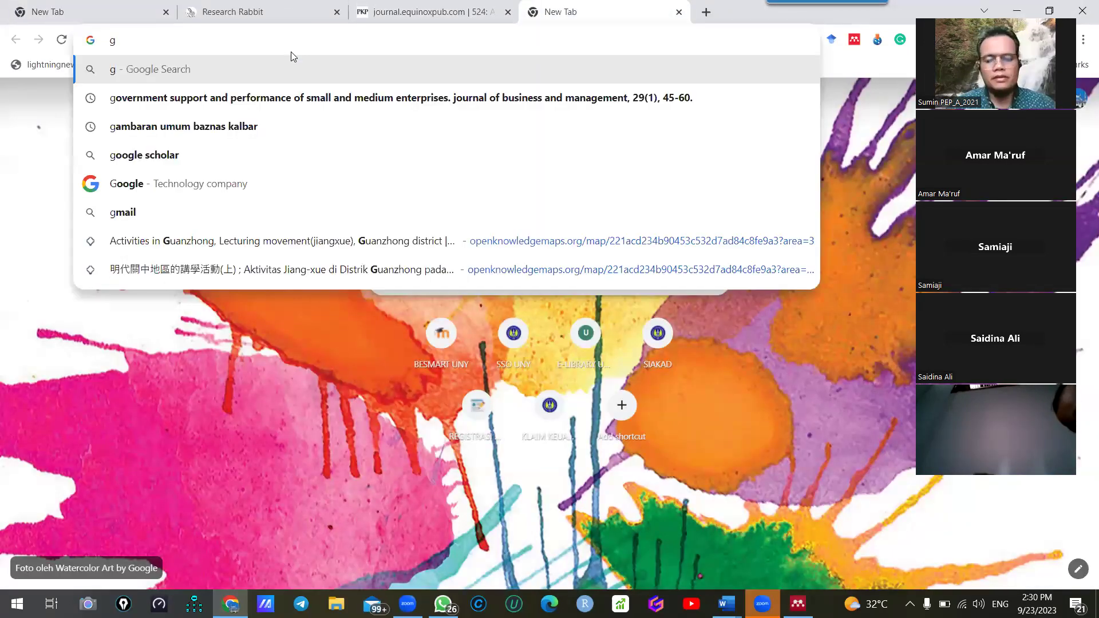
pyautogui.press('Return')
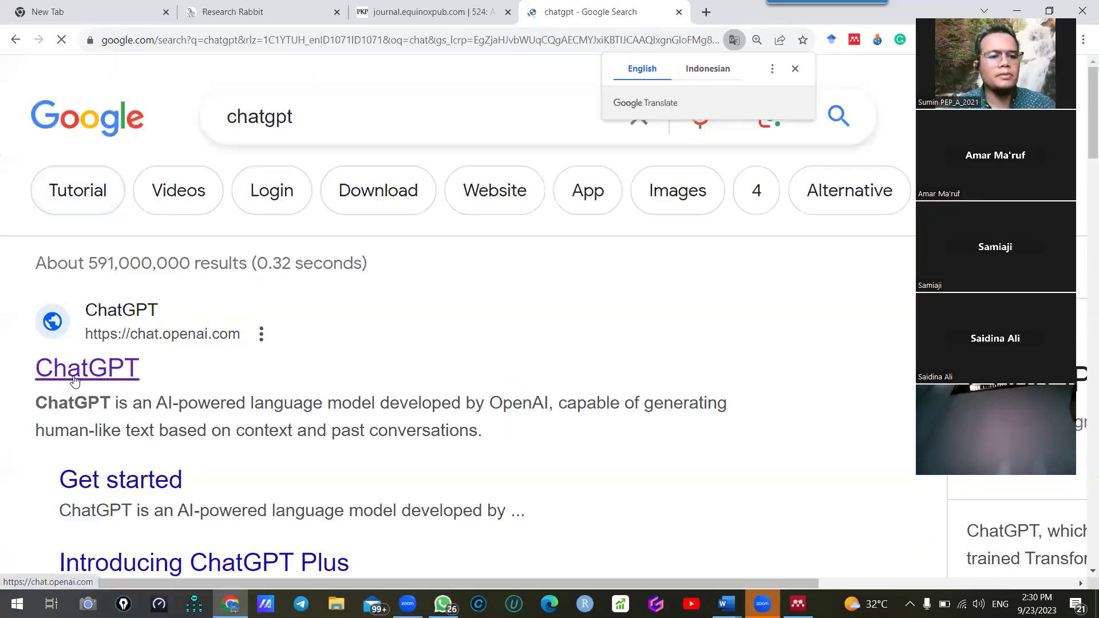
pyautogui.scroll(-5, 126, 369)
pyautogui.scroll(-5, 174, 368)
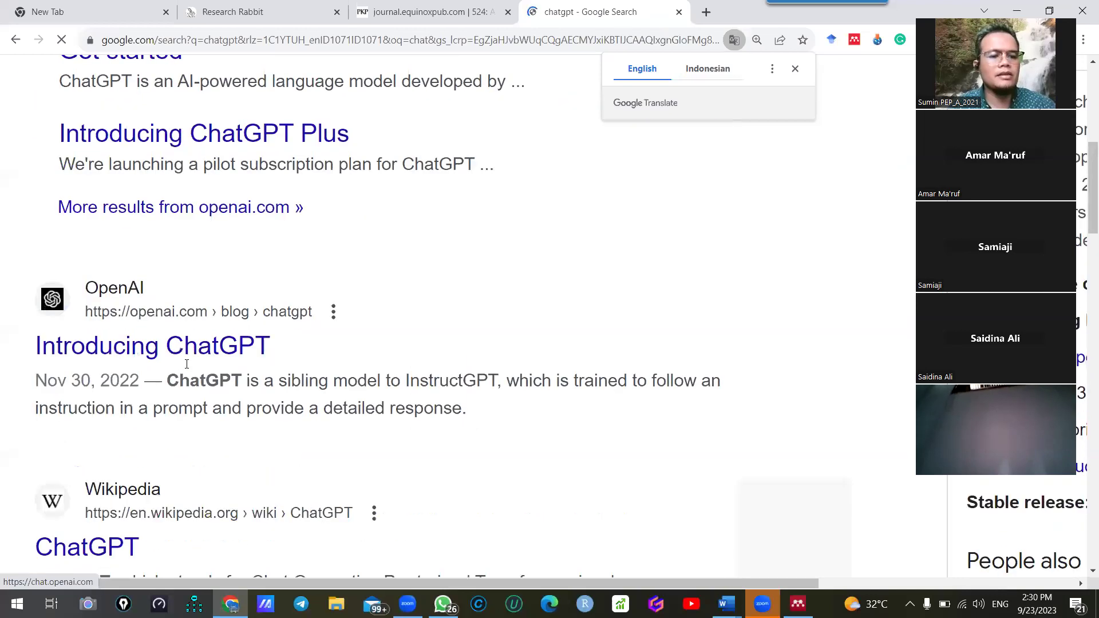
pyautogui.scroll(7, 183, 363)
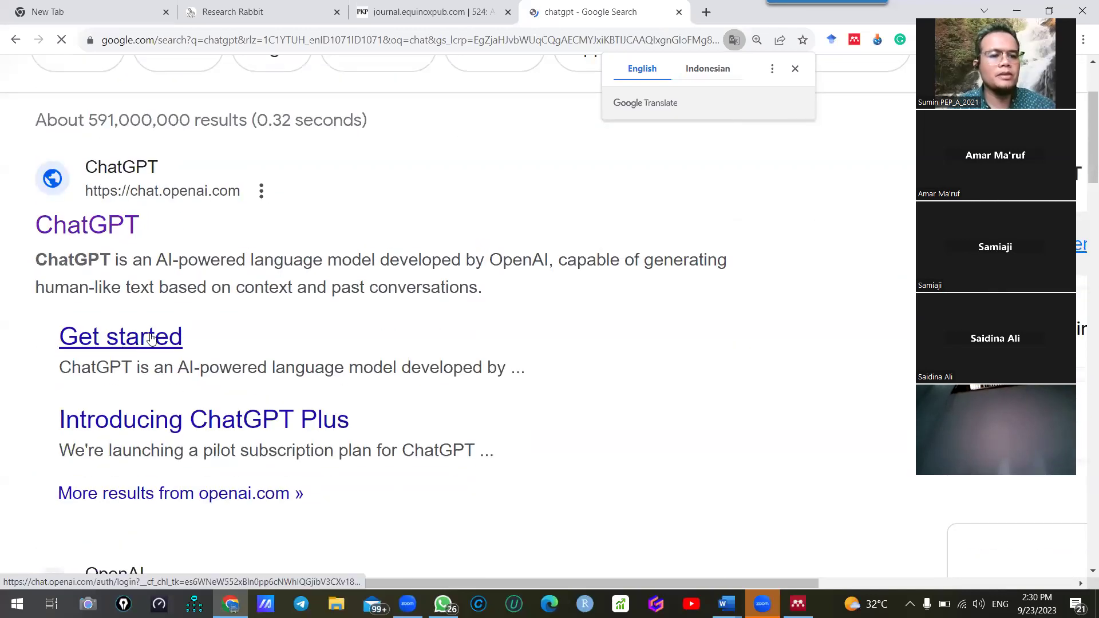
pyautogui.scroll(-3, 195, 372)
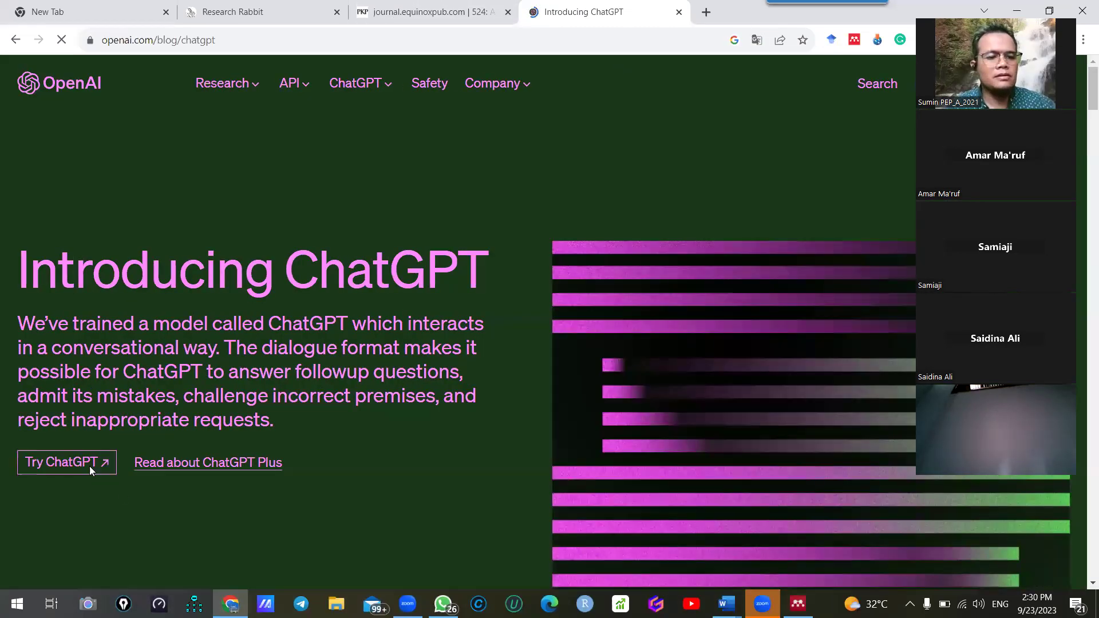
# Open ChatGPT, dismiss the translation offer and select the GPT-3.5 model
pyautogui.click(89, 463)
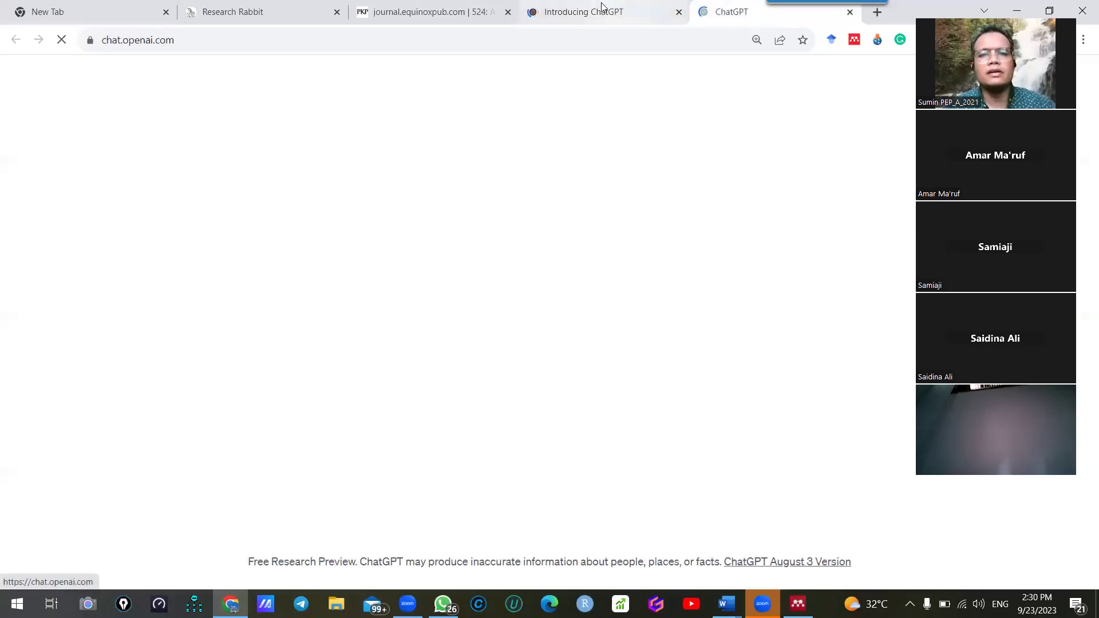
pyautogui.click(795, 68)
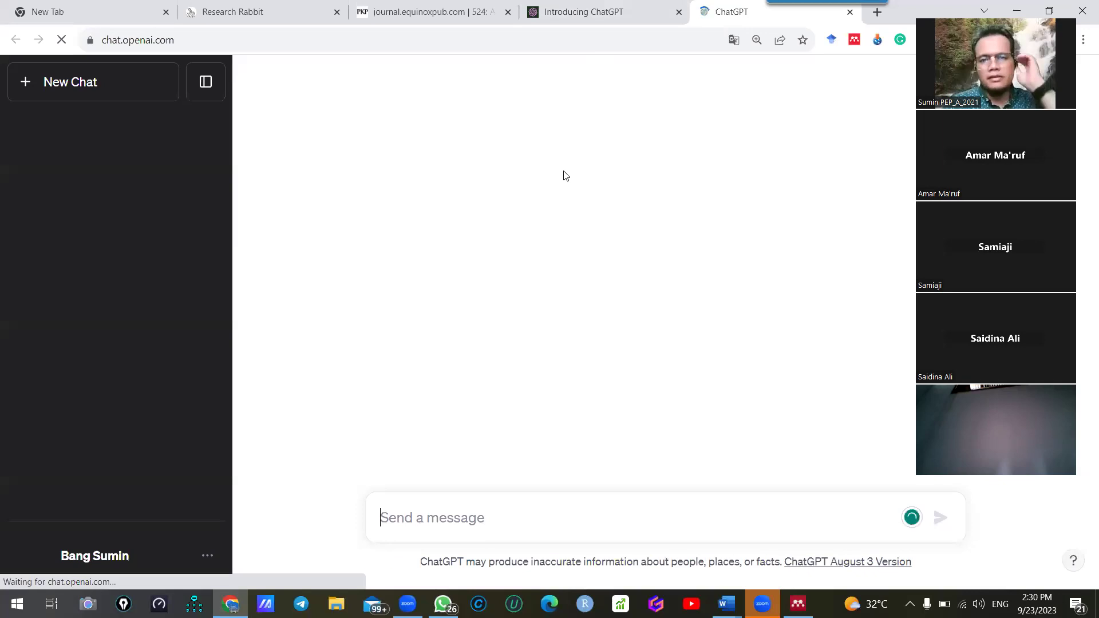
pyautogui.click(595, 99)
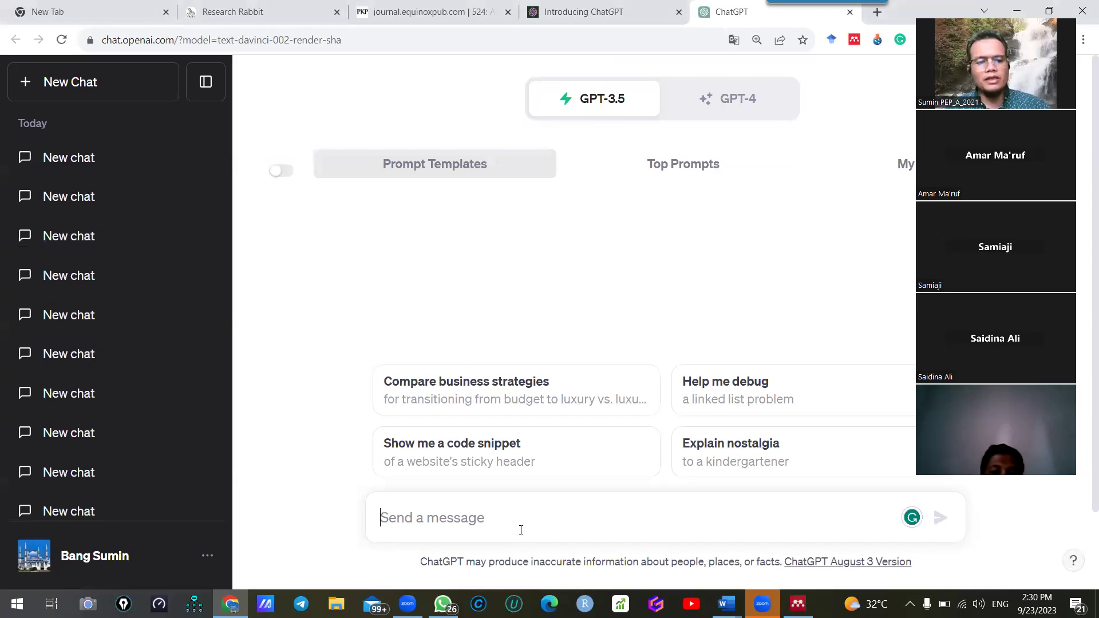
# Paste the problem statement into the message box, then cut it back out, leaving just 'r'
pyautogui.hotkey('ctrl', 'v')
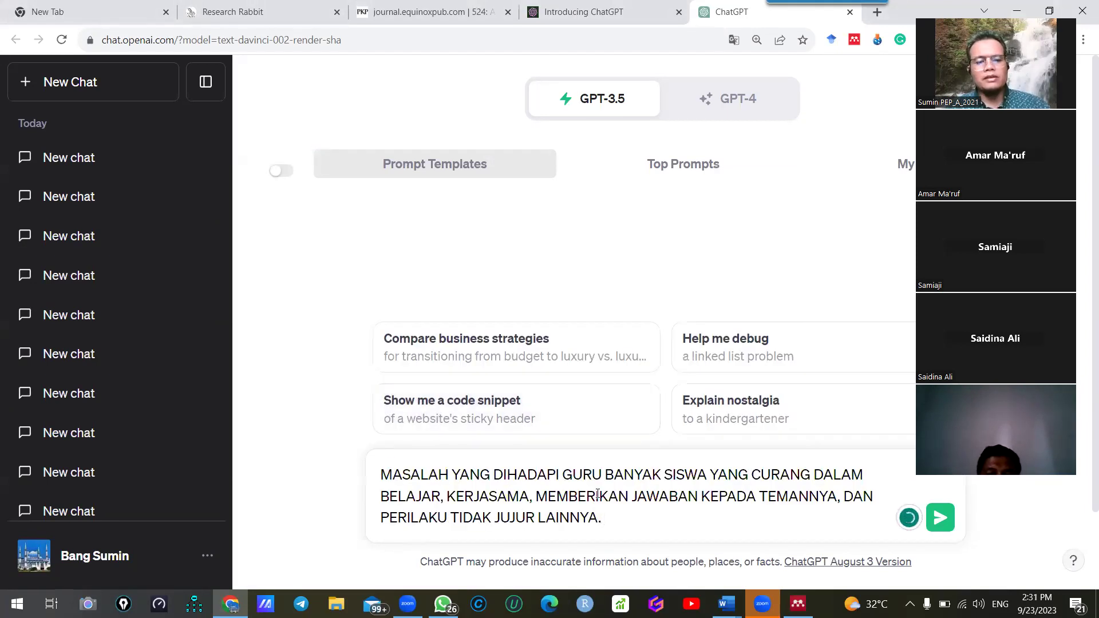
pyautogui.click(393, 475)
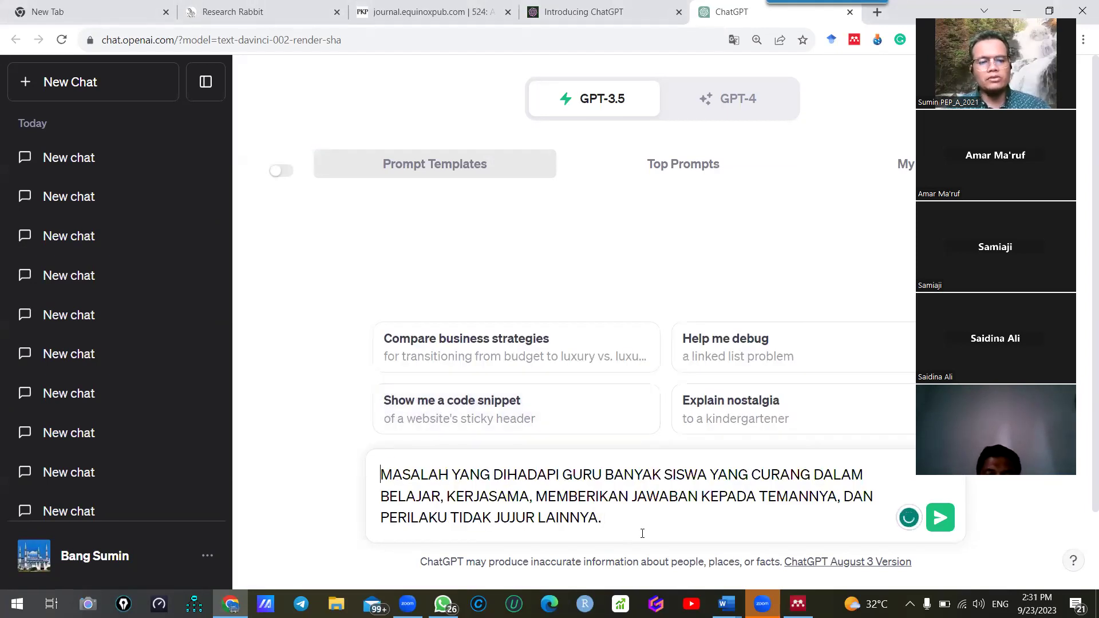
pyautogui.moveTo(642, 533); pyautogui.dragTo(346, 468)
pyautogui.hotkey('ctrl', 'x')
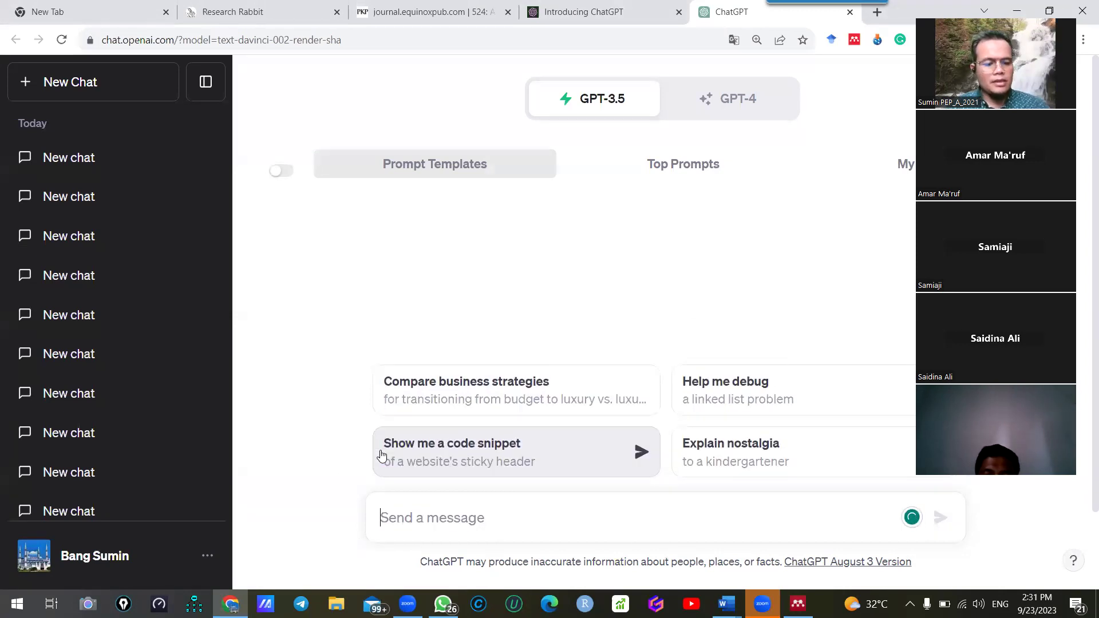
pyautogui.write('r')
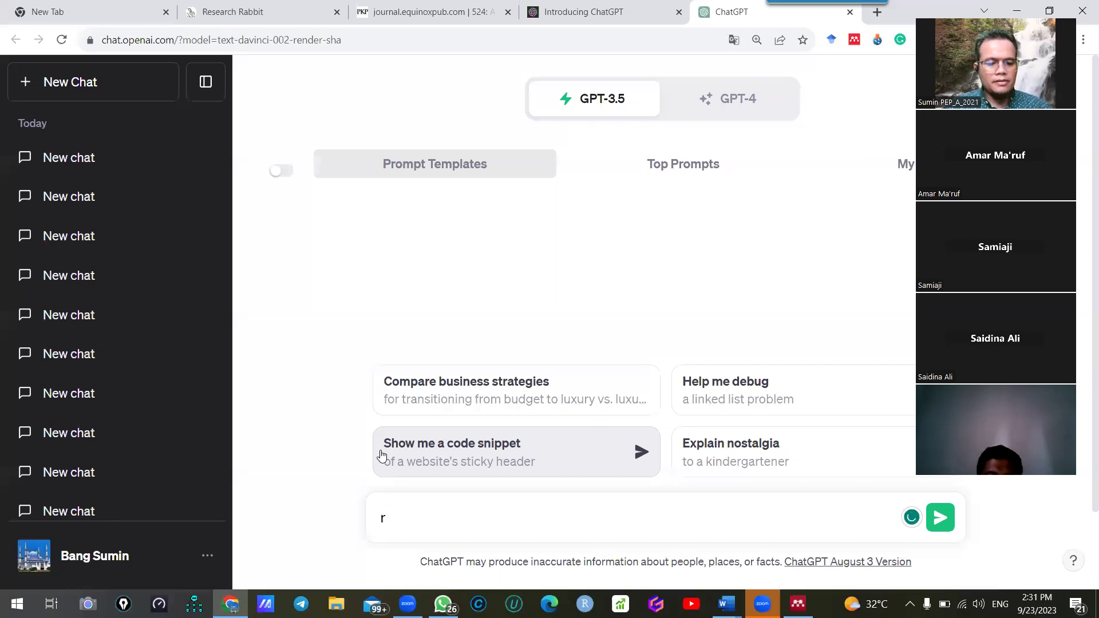
# Launch Notepad via the Run prompt and paste the problem statement into it
pyautogui.press('super+r')
pyautogui.press('Return')
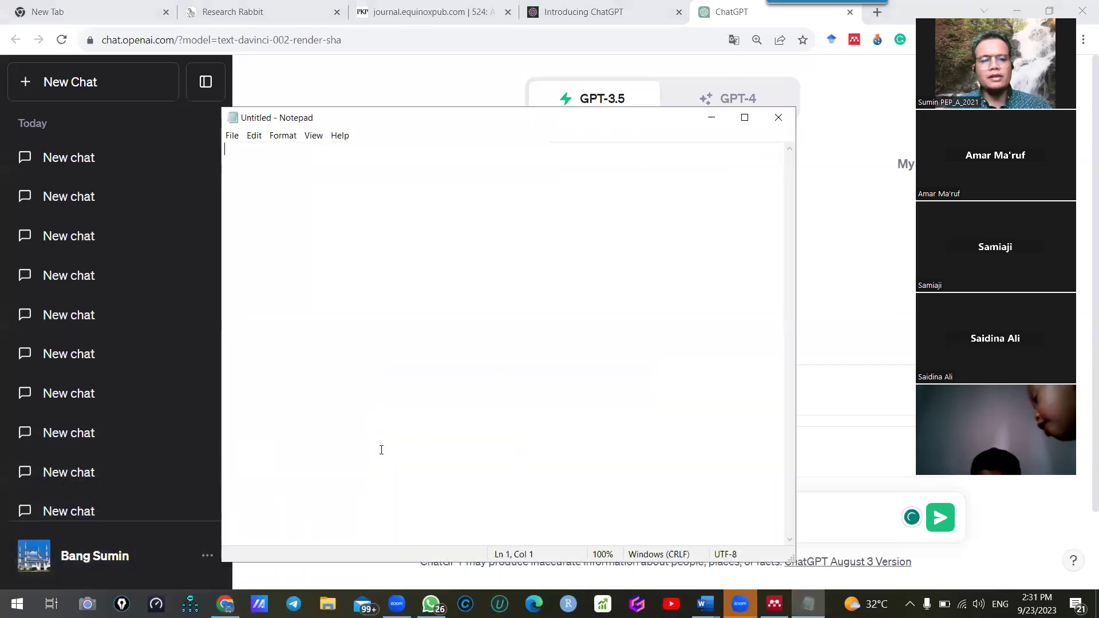
pyautogui.hotkey('ctrl', 'v')
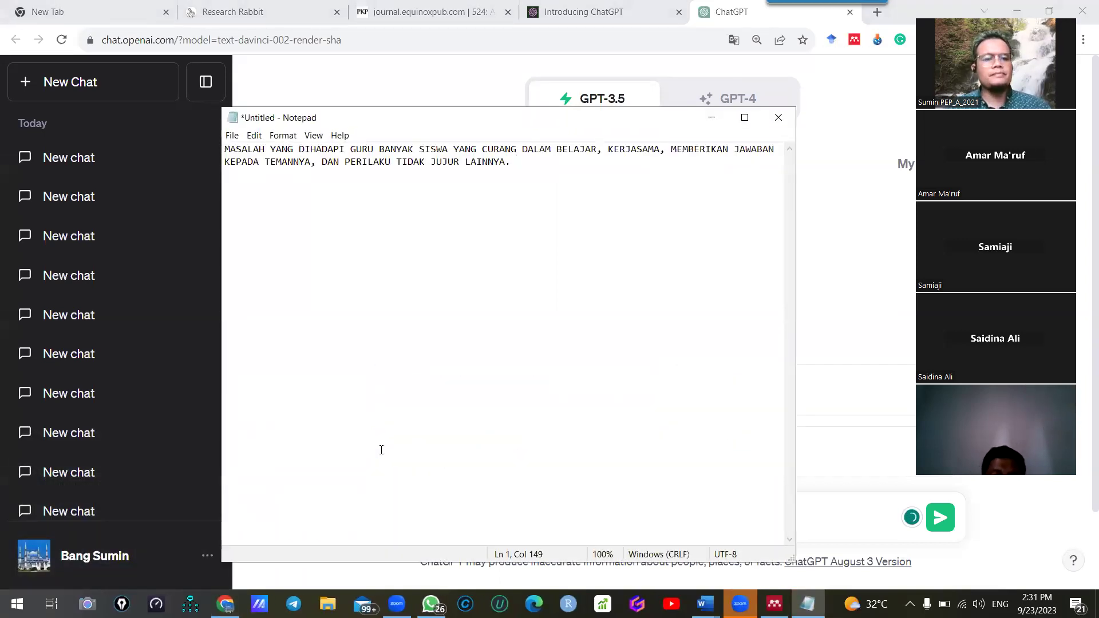
# Above the problem, add the line 'tolong bantu saya, menulis 5 judul dari permasalahan berikut:'
pyautogui.press('Up')
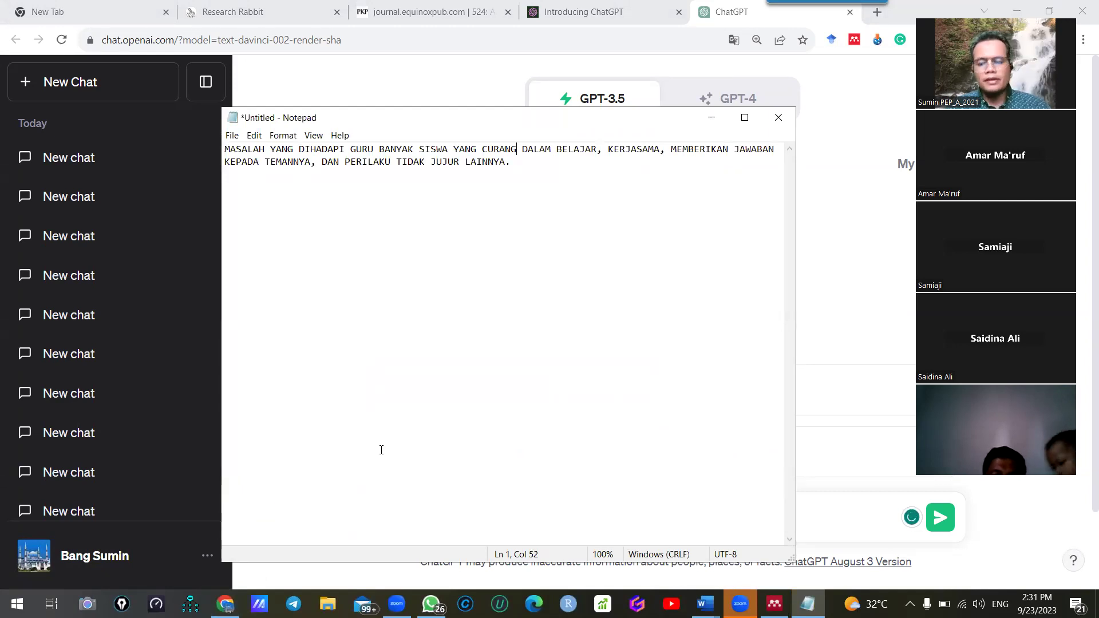
pyautogui.press('Home')
pyautogui.press('Return')
pyautogui.press('Return')
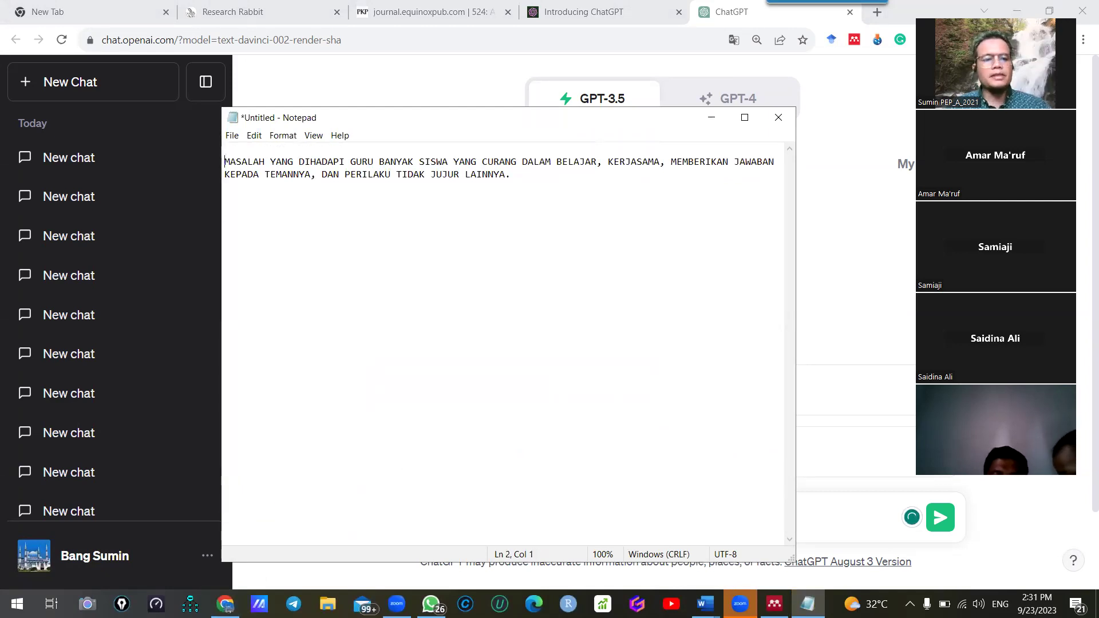
pyautogui.press('Up')
pyautogui.write('tolong ')
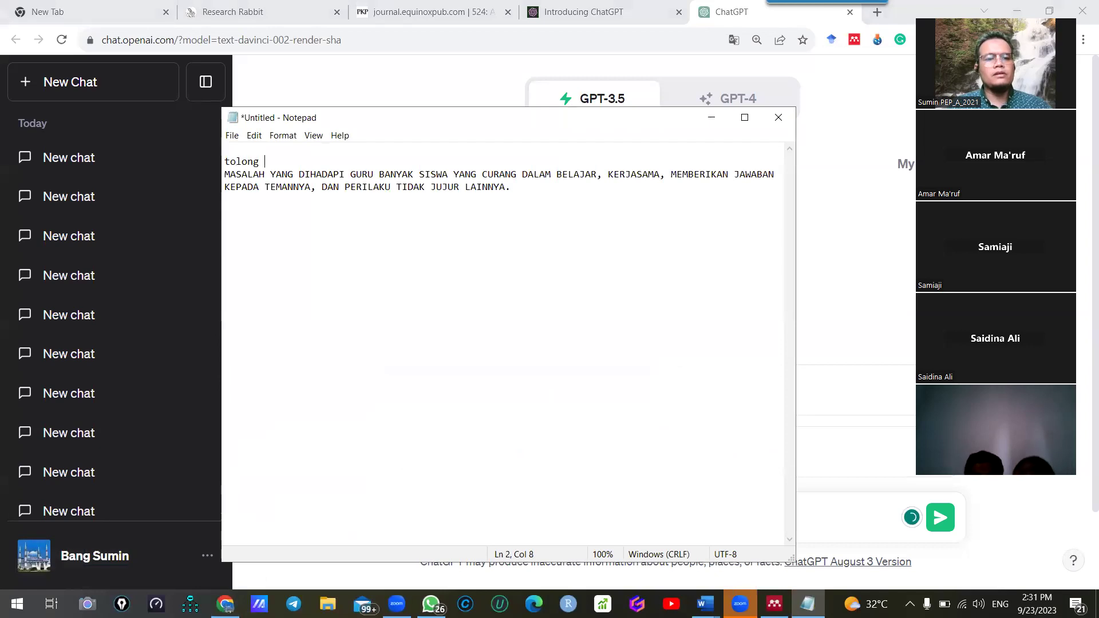
pyautogui.write('bantu saya')
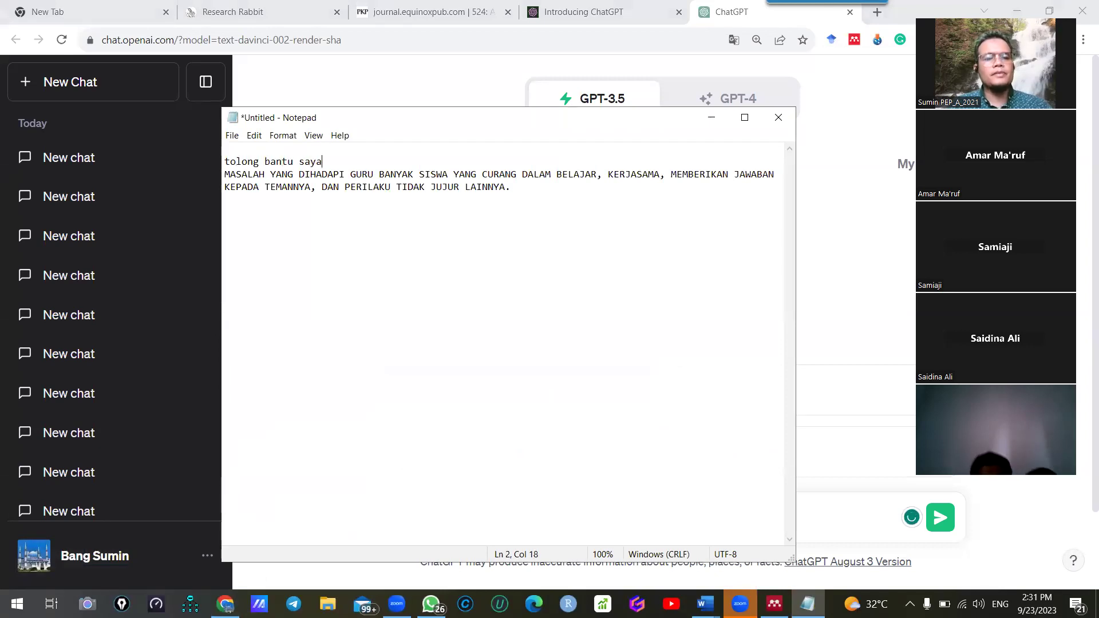
pyautogui.write(', menulis ')
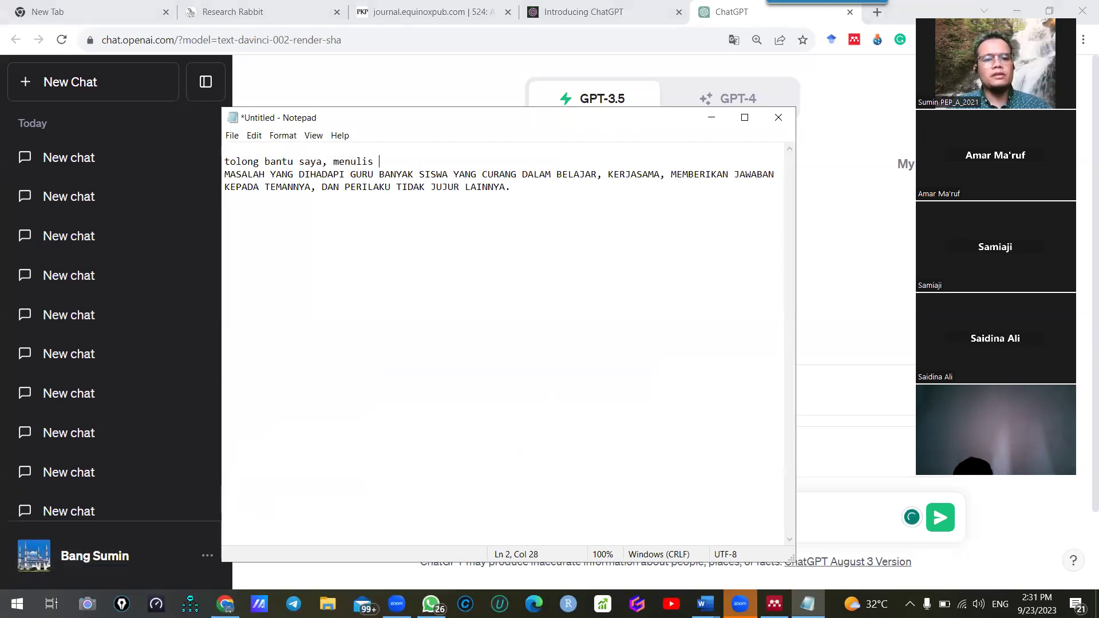
pyautogui.write('5 judul dari')
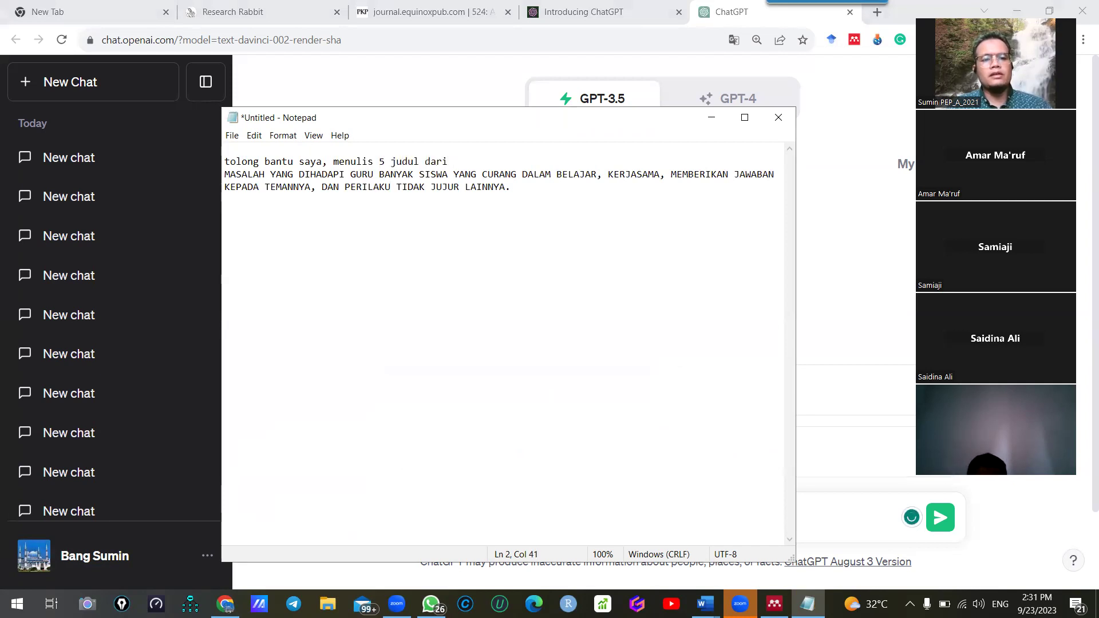
pyautogui.write(' permasalahan yang ada')
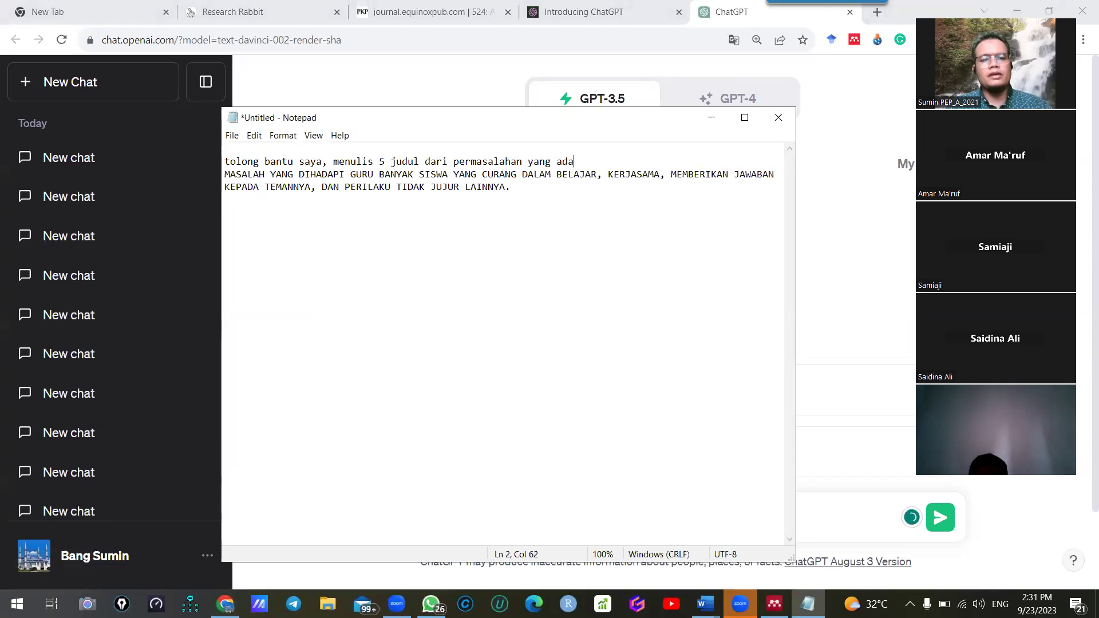
pyautogui.press('BackSpace')
pyautogui.press('BackSpace')
pyautogui.press('BackSpace')
pyautogui.press('BackSpace')
pyautogui.press('BackSpace')
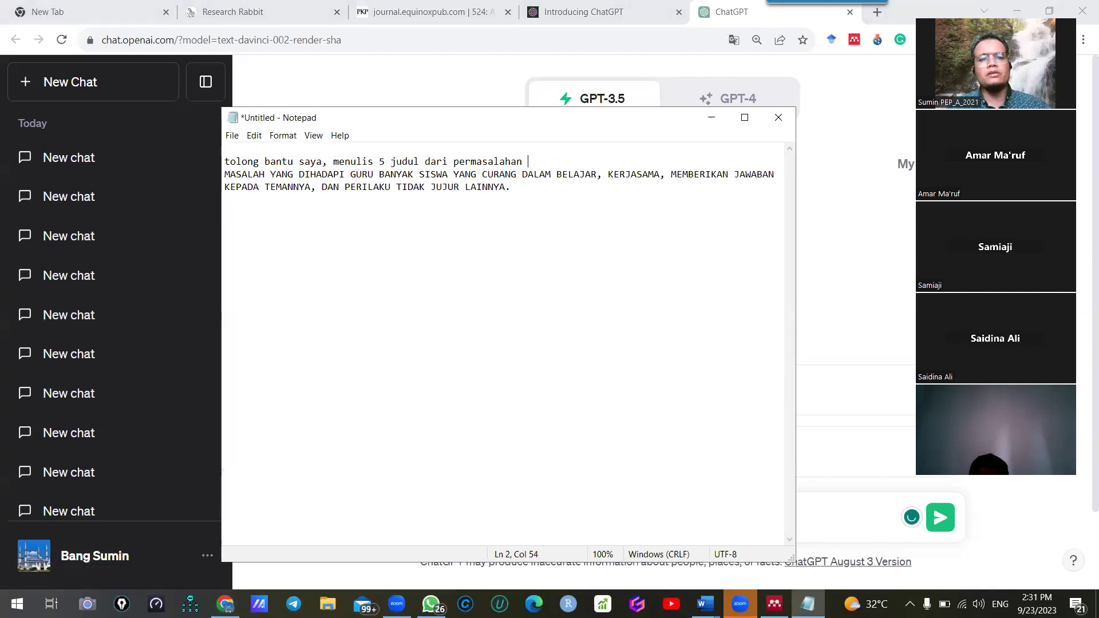
pyautogui.press('BackSpace')
pyautogui.press('BackSpace')
pyautogui.press('BackSpace')
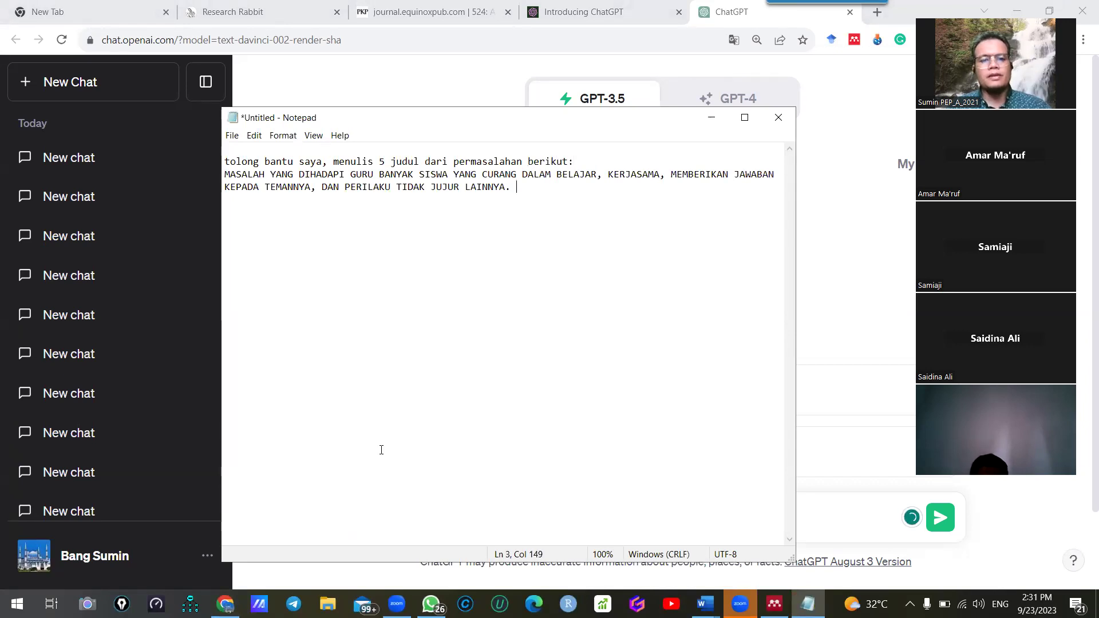
pyautogui.press('Return')
pyautogui.press('Return')
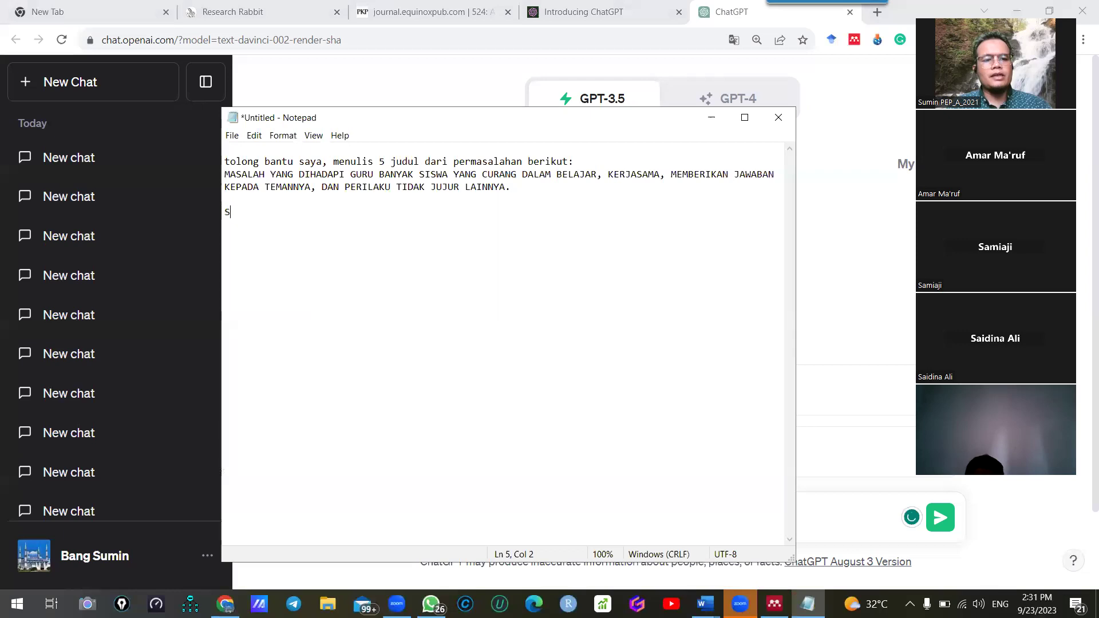
# Add a request for a method to raise student honesty using a religious approach, then select all
pyautogui.write('SAYA INGIN MENERAPKAN SEBUAH METODE PEMBALAJARAN YANG DAPAT MENINGKATKAN')
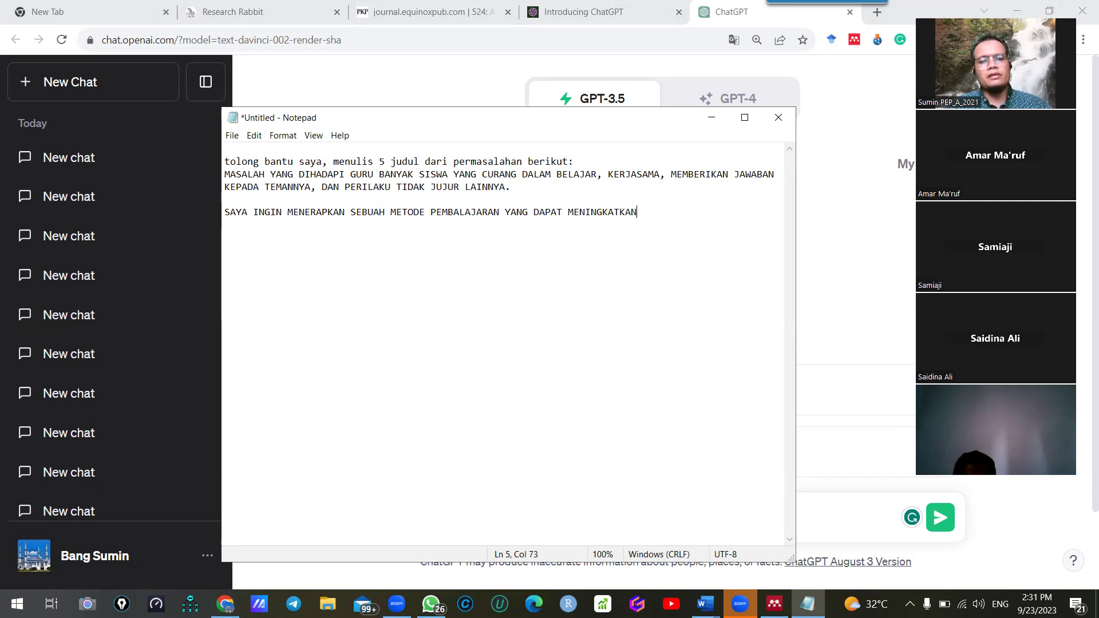
pyautogui.write('RAN SISWA')
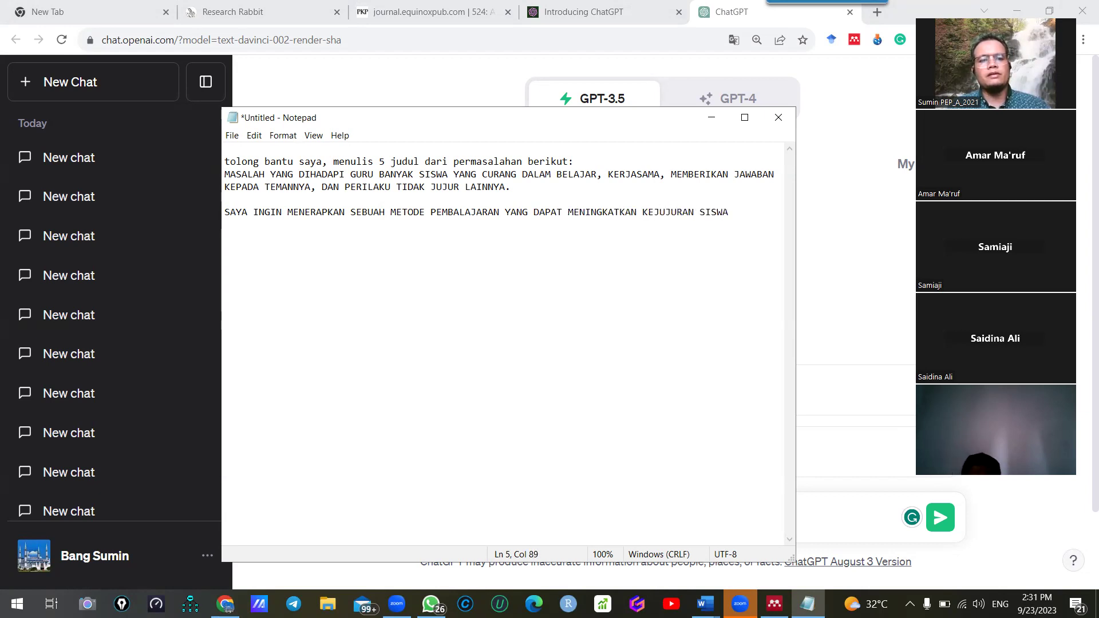
pyautogui.hotkey('ctrl', 'a')
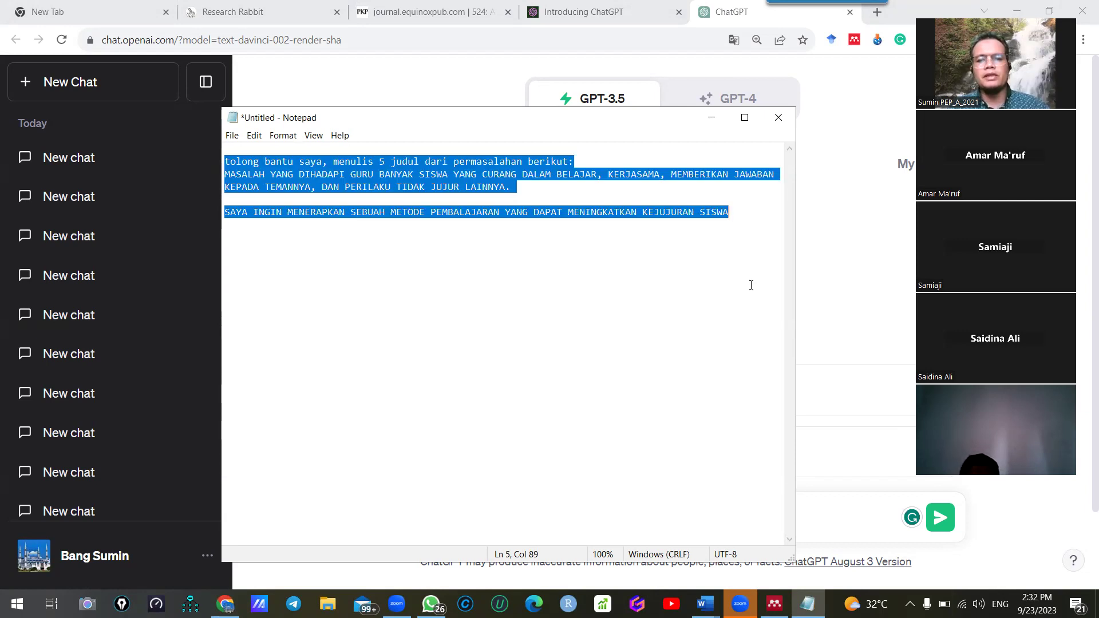
pyautogui.click(760, 244)
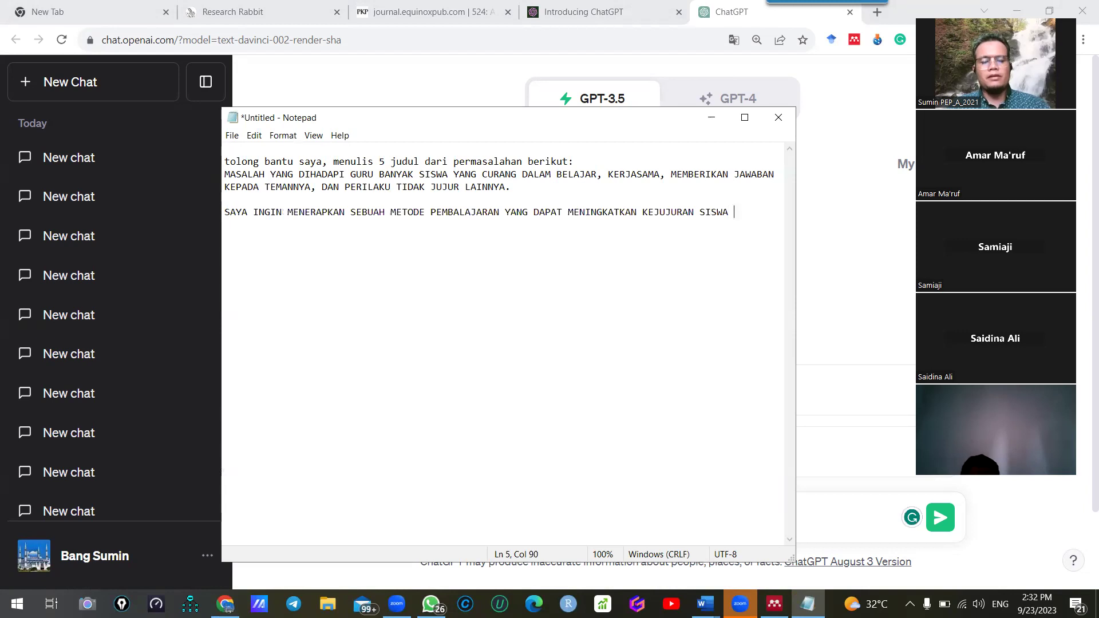
pyautogui.write(', SAYA S')
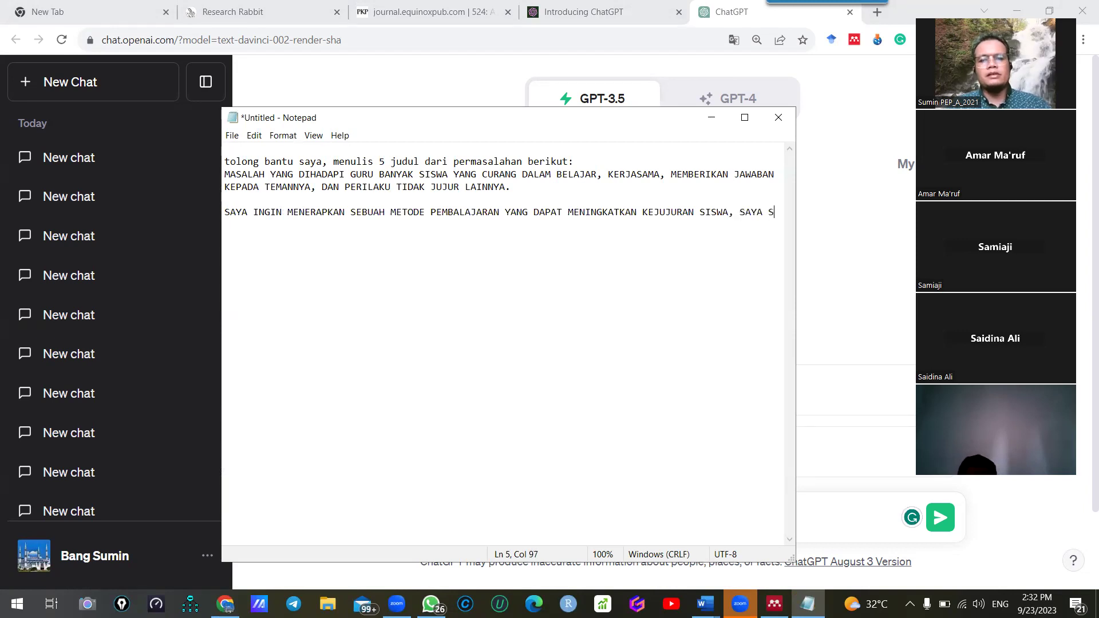
pyautogui.write('ENANG MENGGUNA')
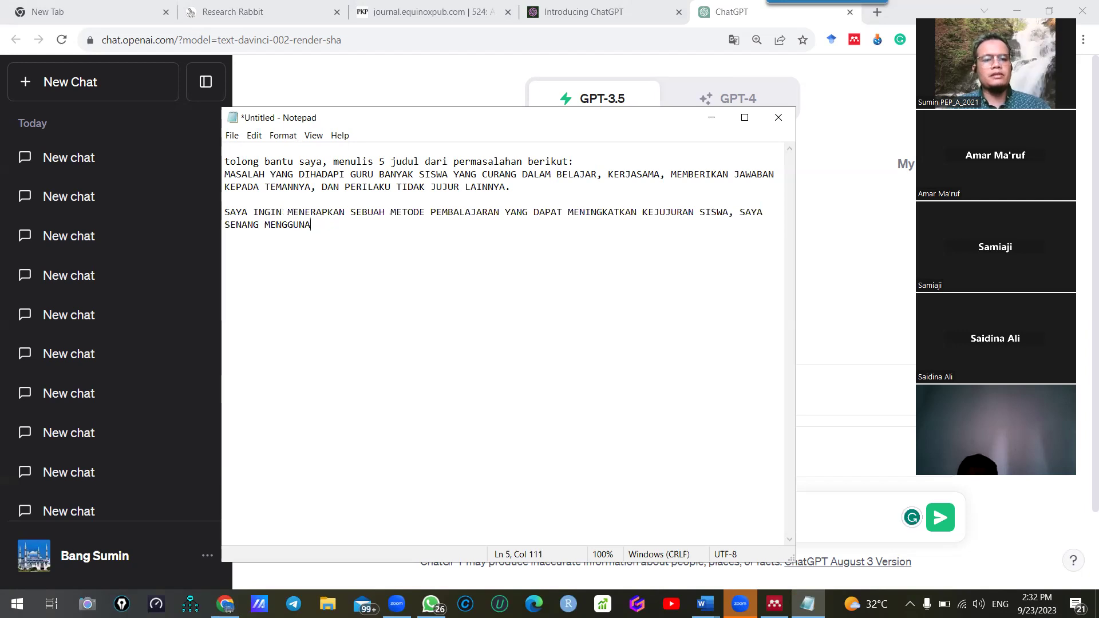
pyautogui.write('K')
pyautogui.press('BackSpace')
pyautogui.write('AN PENDEKATA RELIGIUS')
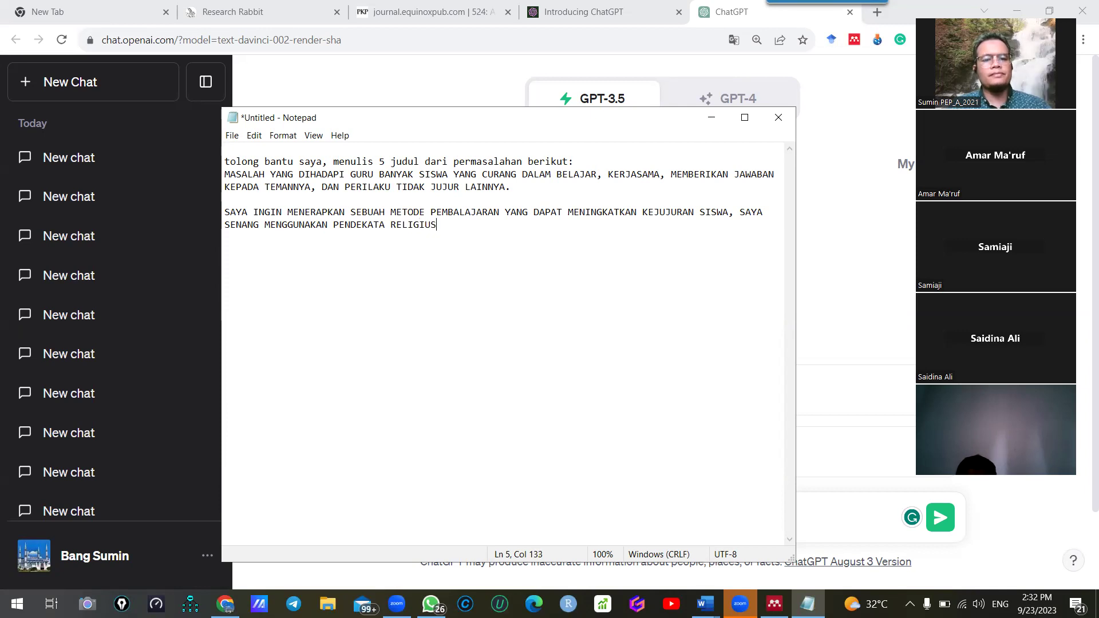
pyautogui.hotkey('ctrl', 'a')
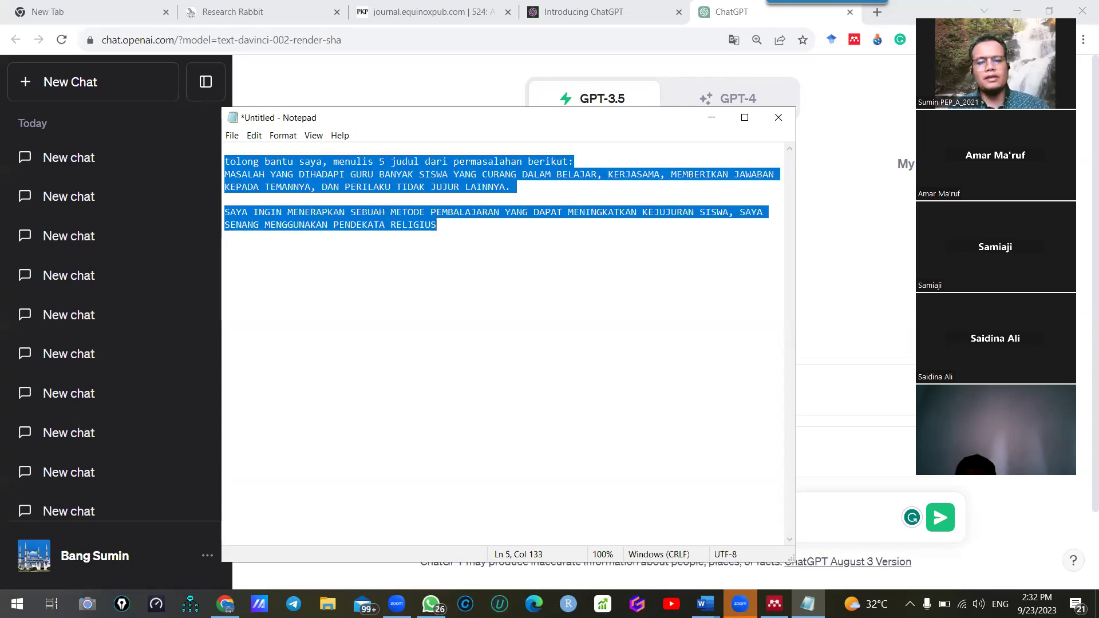
# Replace the stray letter in ChatGPT's message box with the Notepad prompt and send it
pyautogui.click(851, 262)
pyautogui.moveTo(488, 512); pyautogui.dragTo(360, 520)
pyautogui.hotkey('ctrl', 'v')
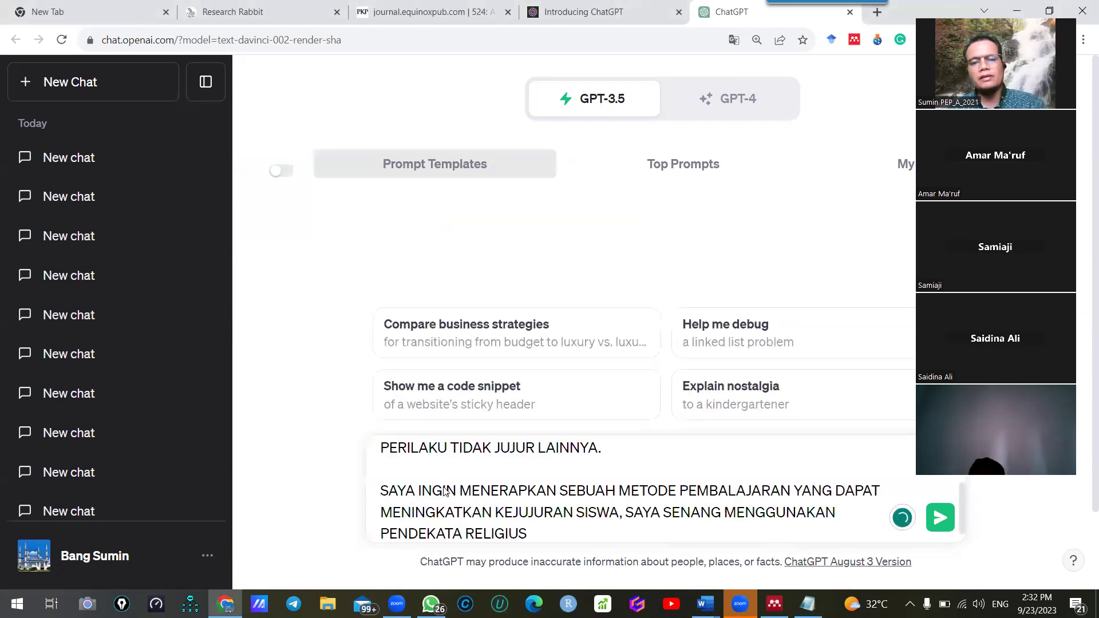
pyautogui.press('Return')
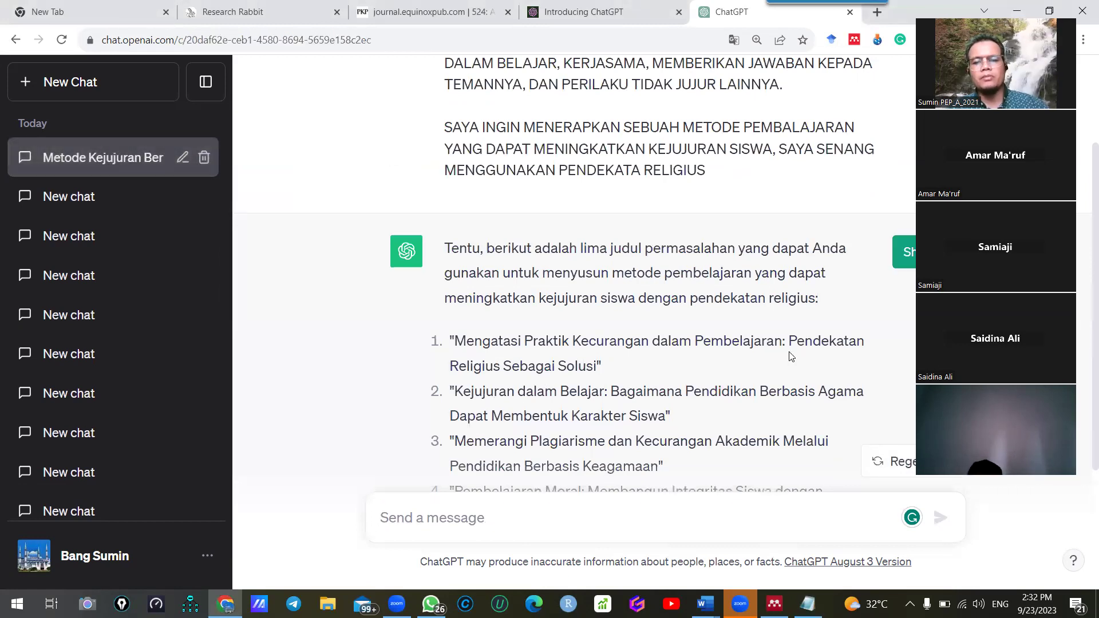
pyautogui.scroll(-1, 519, 382)
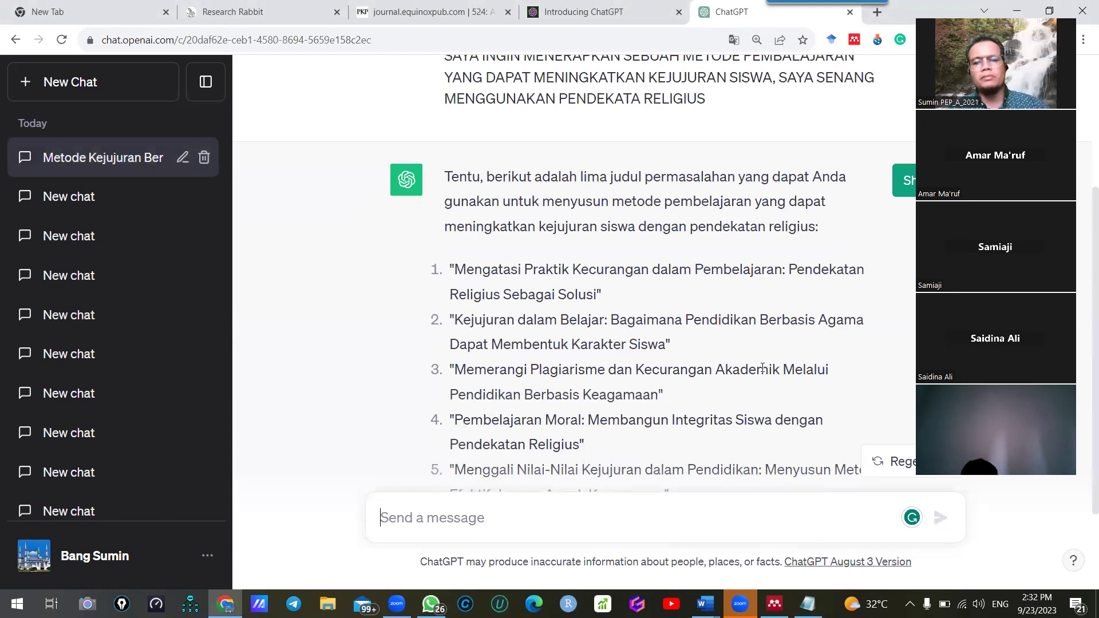
pyautogui.scroll(-1, 751, 349)
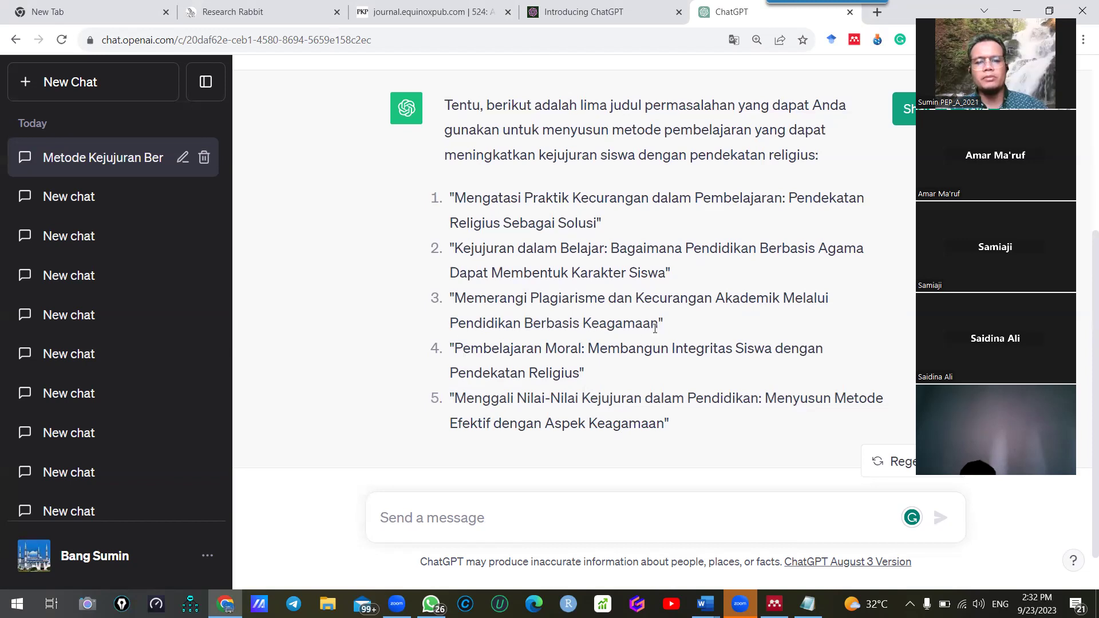
# Review the five suggested titles, highlighting the third, fourth and fifth in turn
pyautogui.moveTo(664, 324); pyautogui.dragTo(452, 310)
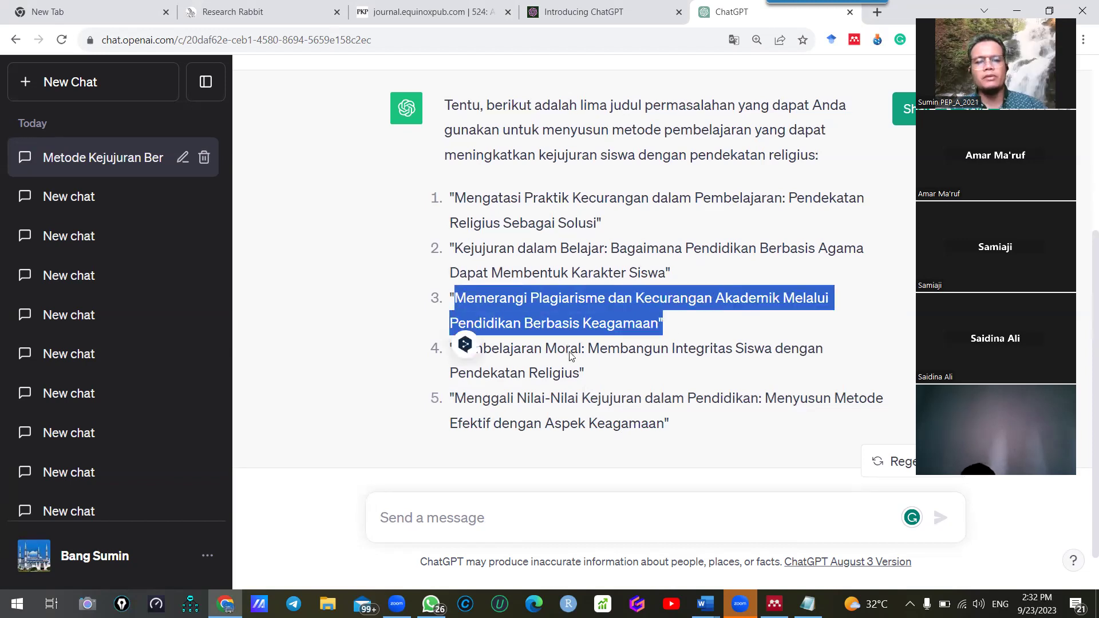
pyautogui.scroll(-1, 570, 356)
pyautogui.click(506, 300)
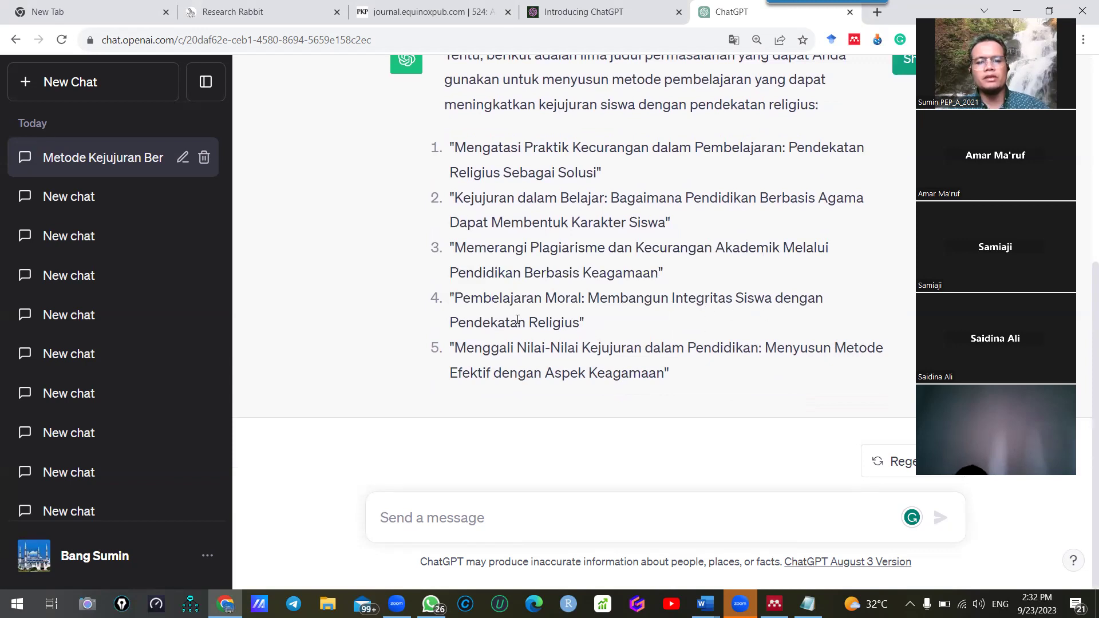
pyautogui.moveTo(585, 324); pyautogui.dragTo(457, 309)
pyautogui.moveTo(664, 373); pyautogui.dragTo(472, 352)
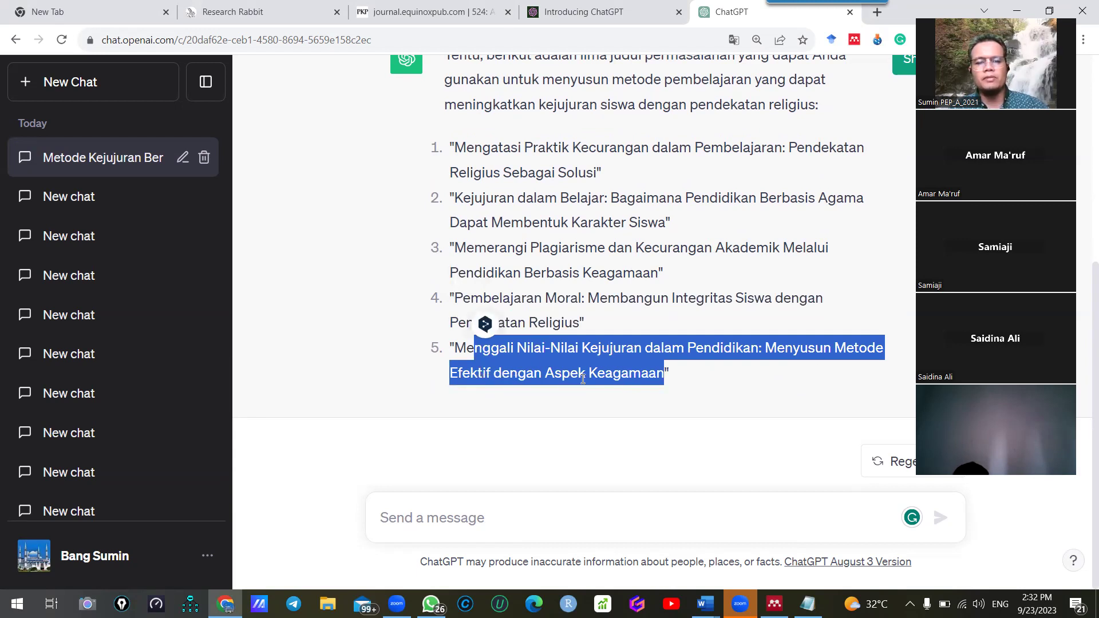
pyautogui.scroll(4, 583, 379)
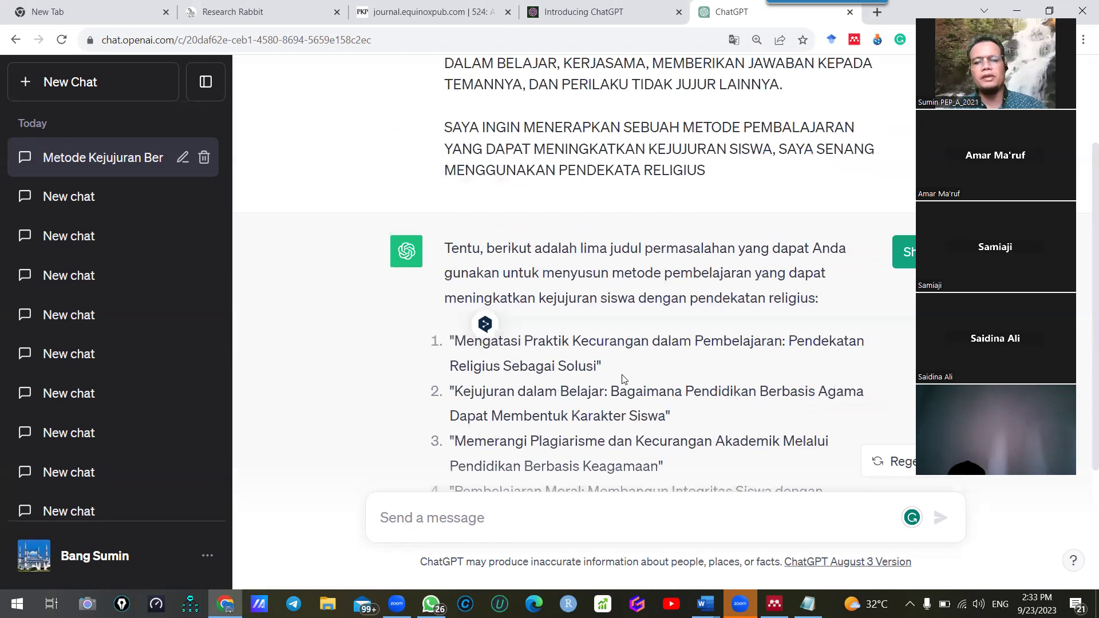
pyautogui.scroll(3, 653, 380)
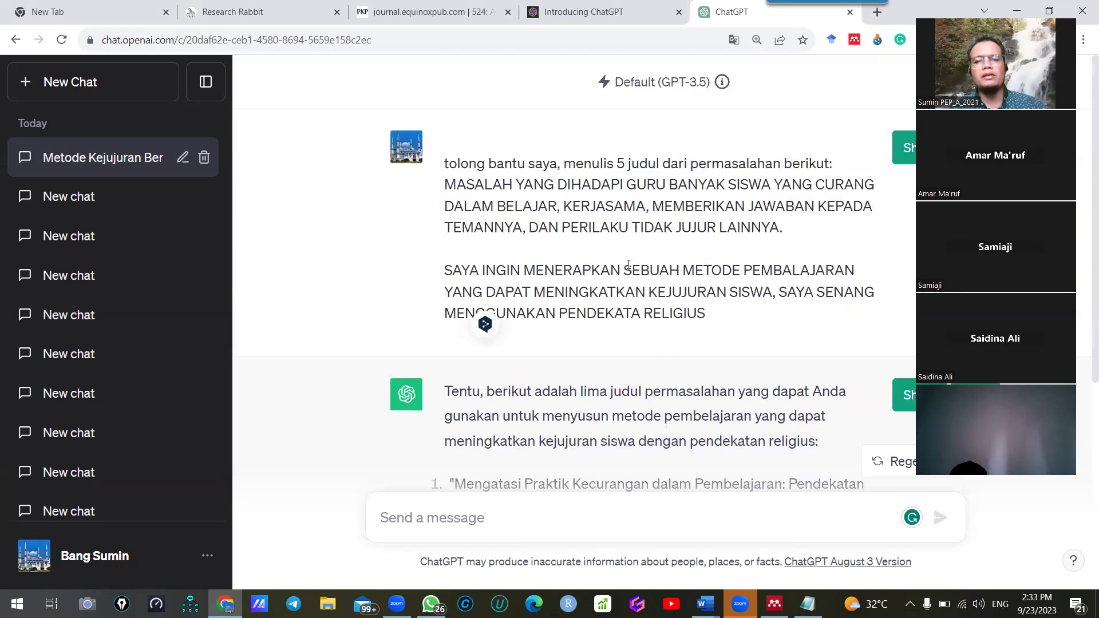
pyautogui.scroll(-4, 632, 377)
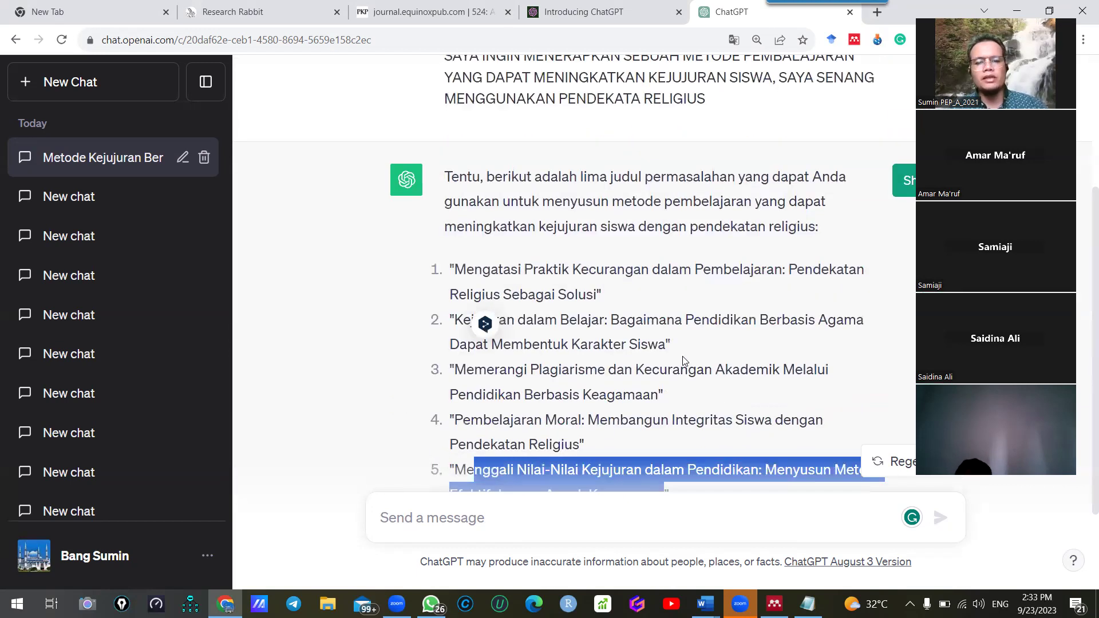
pyautogui.scroll(-2, 683, 361)
# Start a new GPT-4 chat and send it the same prompt
pyautogui.click(69, 85)
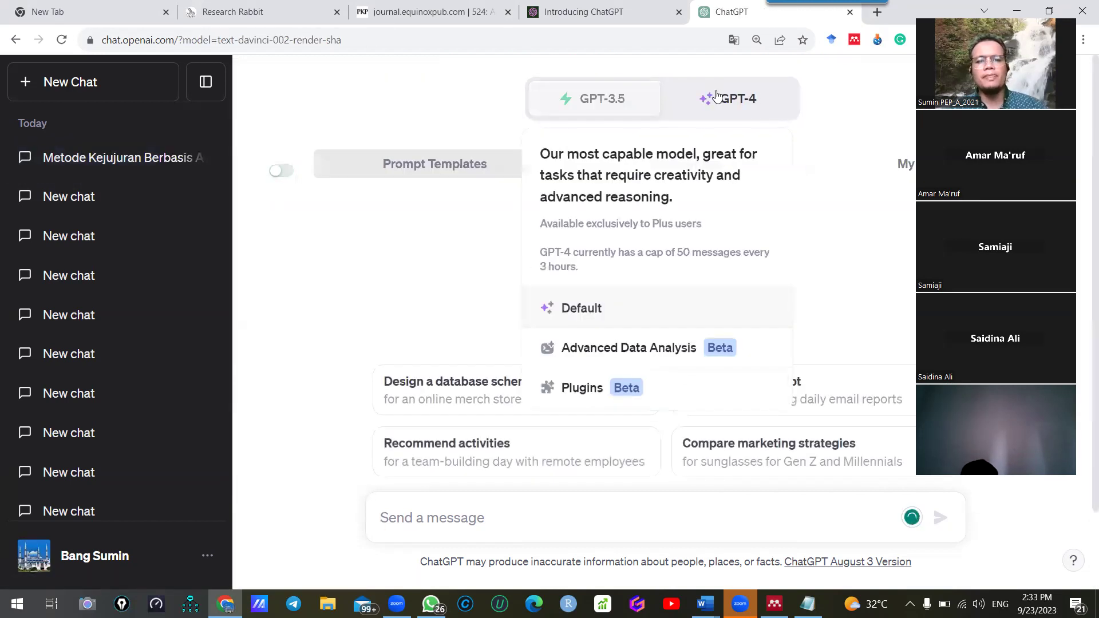
pyautogui.click(716, 96)
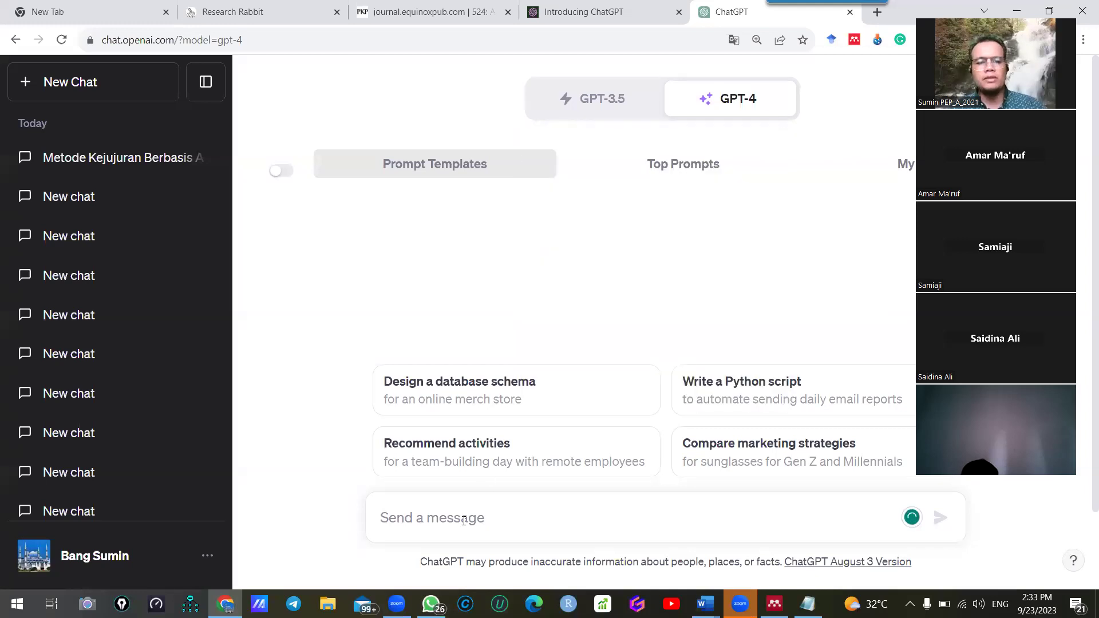
pyautogui.hotkey('ctrl', 'v')
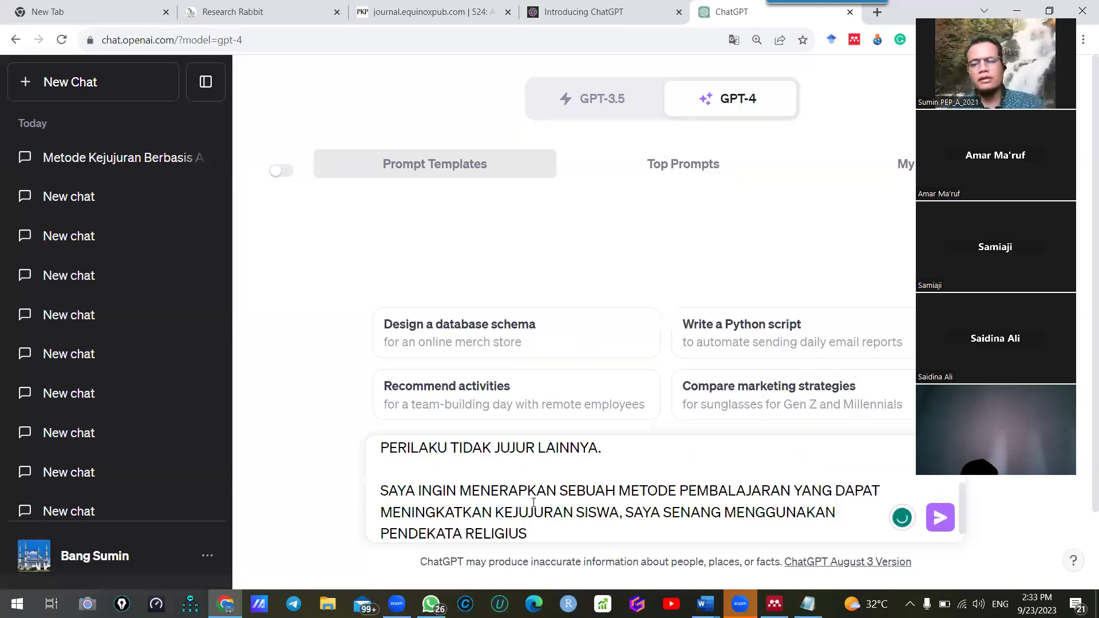
pyautogui.press('Return')
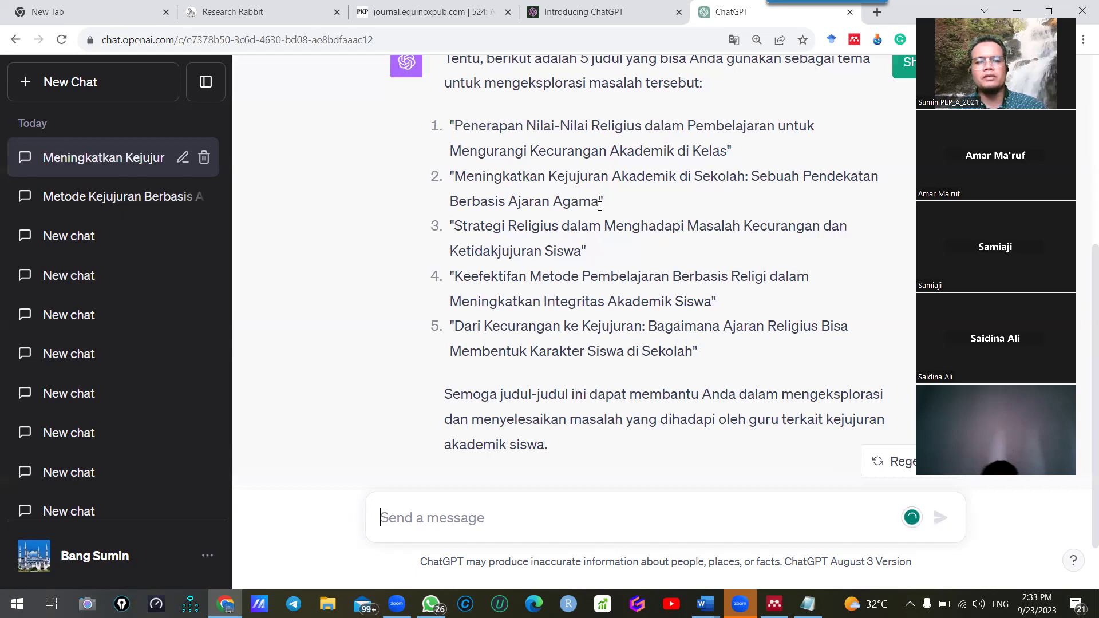
# From the GPT-4 reply, select 'Ajaran Agama' in title 2, then the whole fourth title
pyautogui.moveTo(603, 203); pyautogui.dragTo(507, 203)
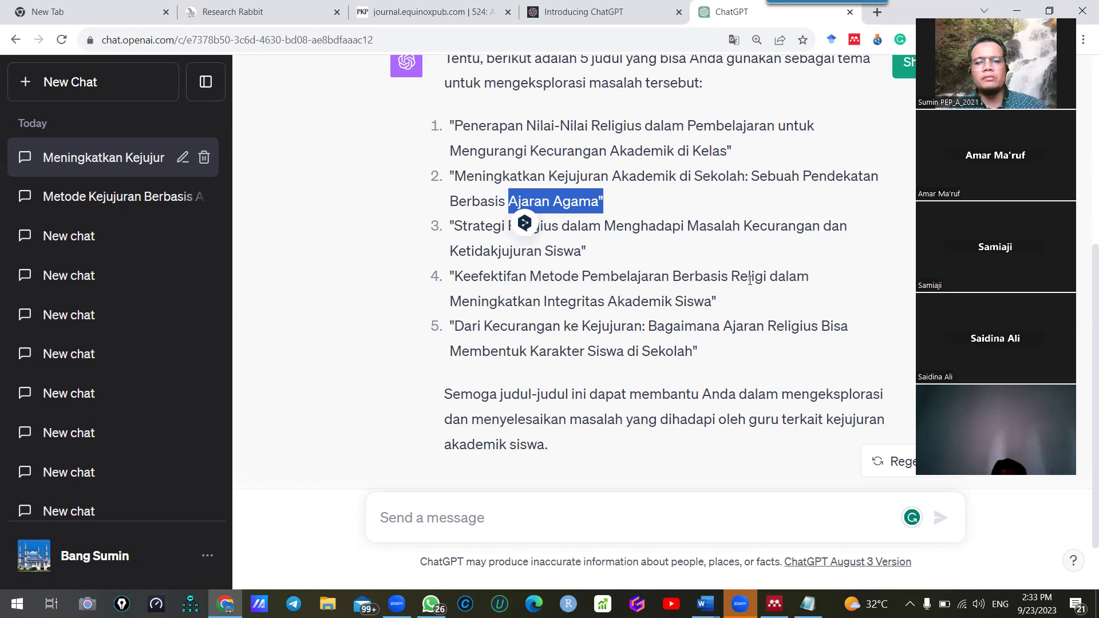
pyautogui.moveTo(456, 278); pyautogui.dragTo(713, 297)
pyautogui.hotkey('ctrl', 'c')
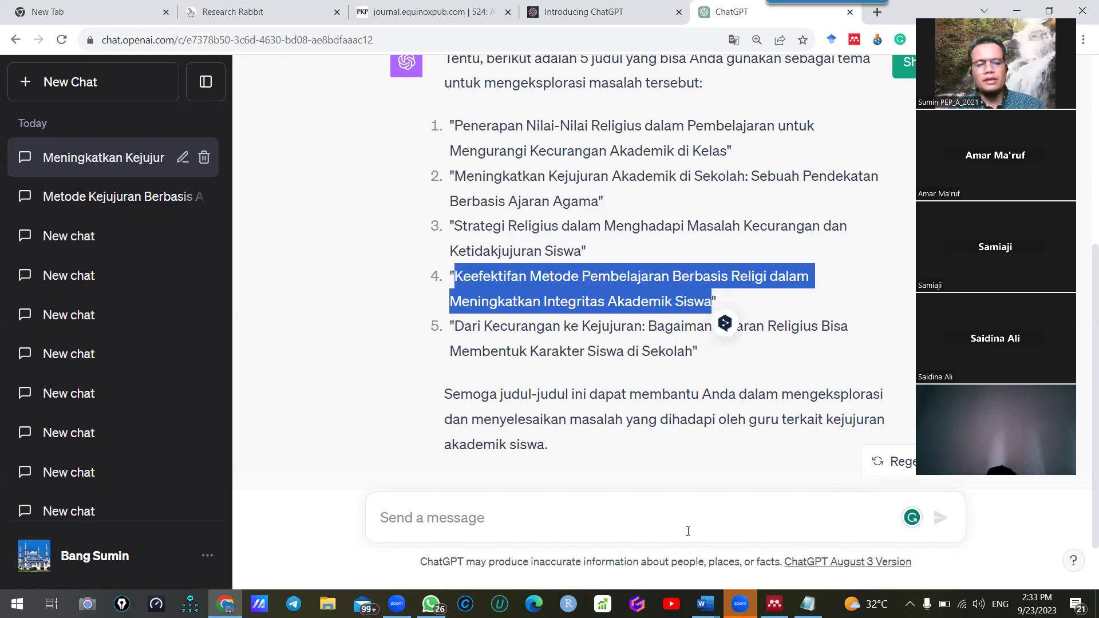
pyautogui.click(705, 604)
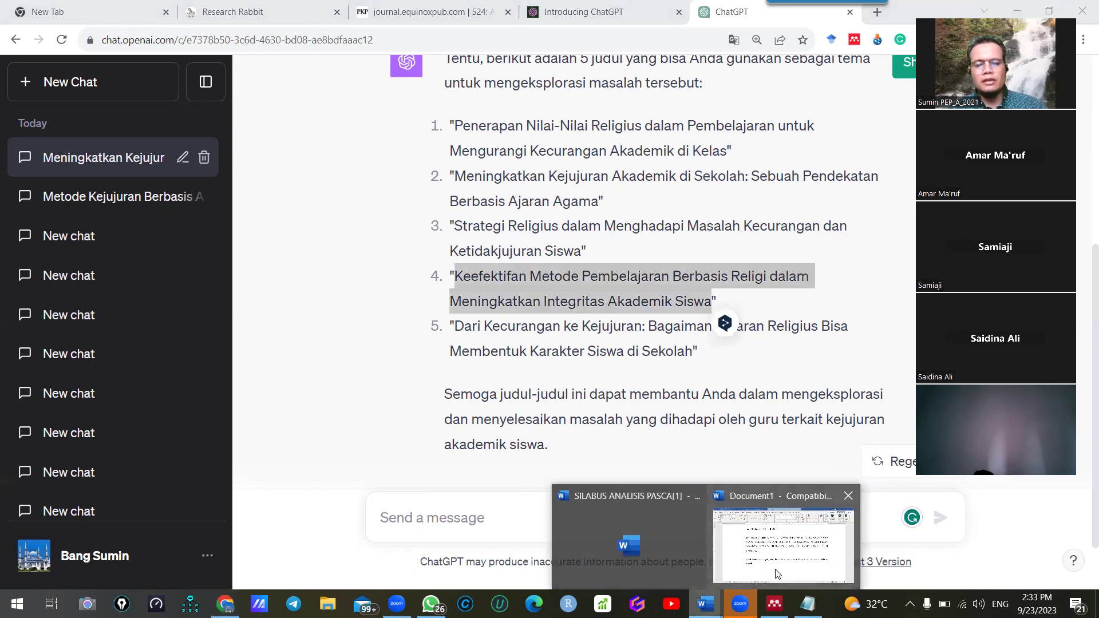
# In Document1, move the title guideline onto its own line and open an empty line below it
pyautogui.click(728, 573)
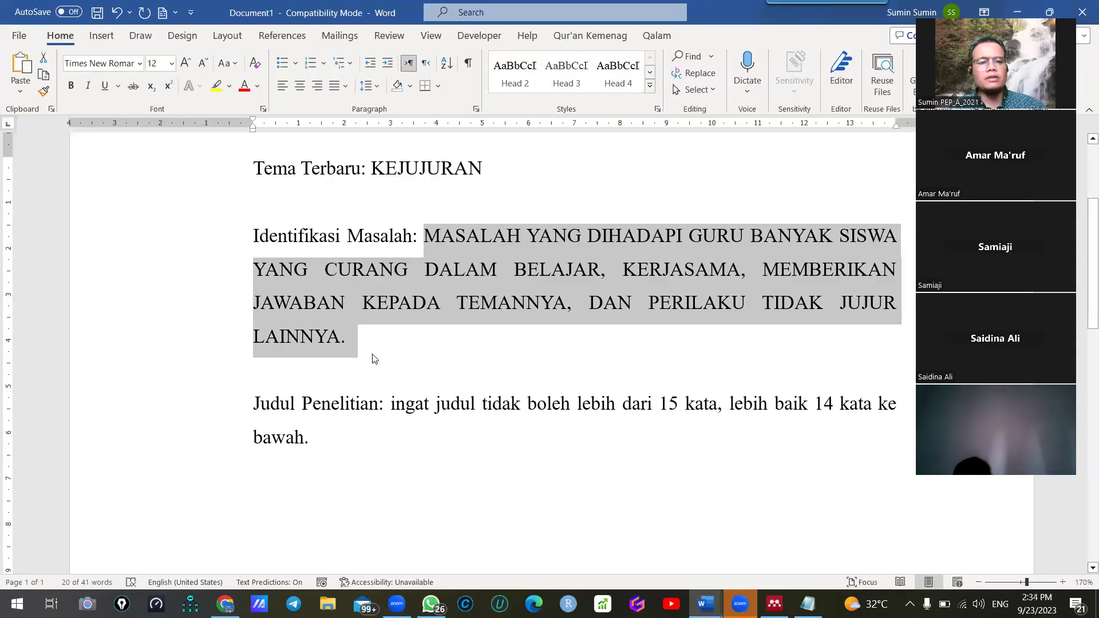
pyautogui.scroll(1, 377, 320)
pyautogui.scroll(-2, 350, 359)
pyautogui.click(350, 359)
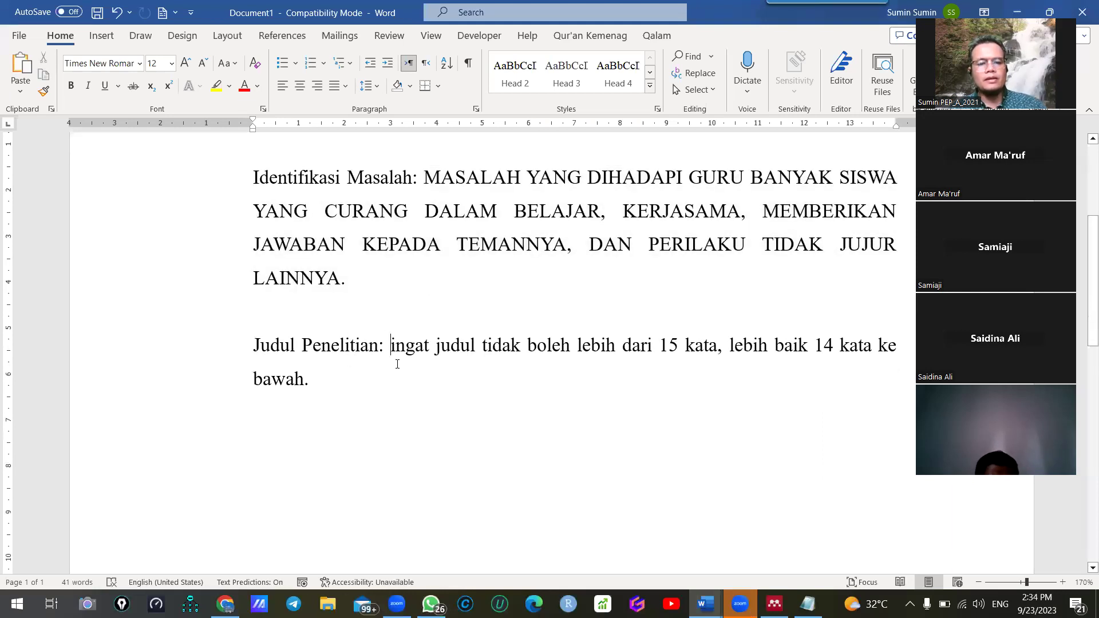
pyautogui.press('Return')
pyautogui.click(380, 410)
pyautogui.click(824, 370)
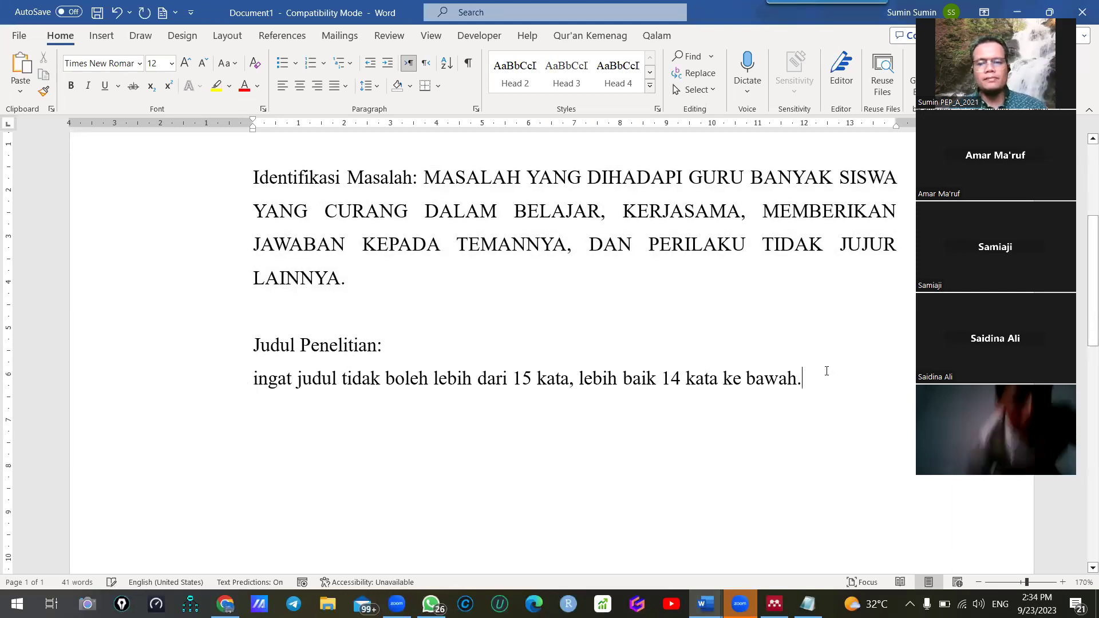
pyautogui.press('Return')
pyautogui.press('Return')
# Paste the title as text only, change Keefektifan to Efektivitas, and begin a 'Kuantitatif true eksperimental' line
pyautogui.hotkey('ctrl', 'v')
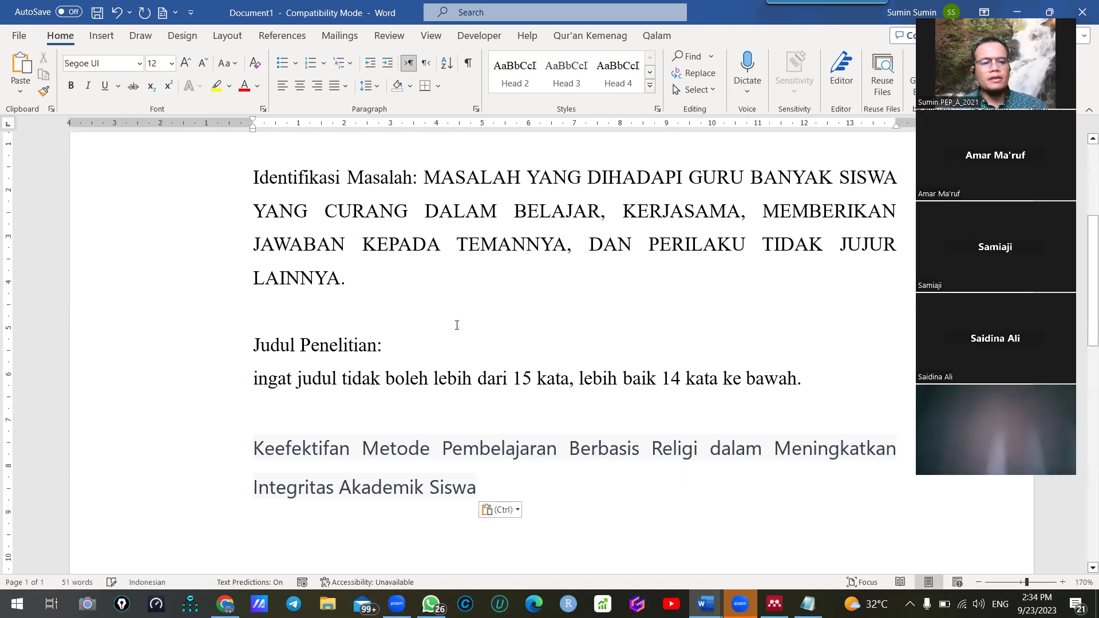
pyautogui.hotkey('ctrl', 'z')
pyautogui.scroll(-2, 309, 412)
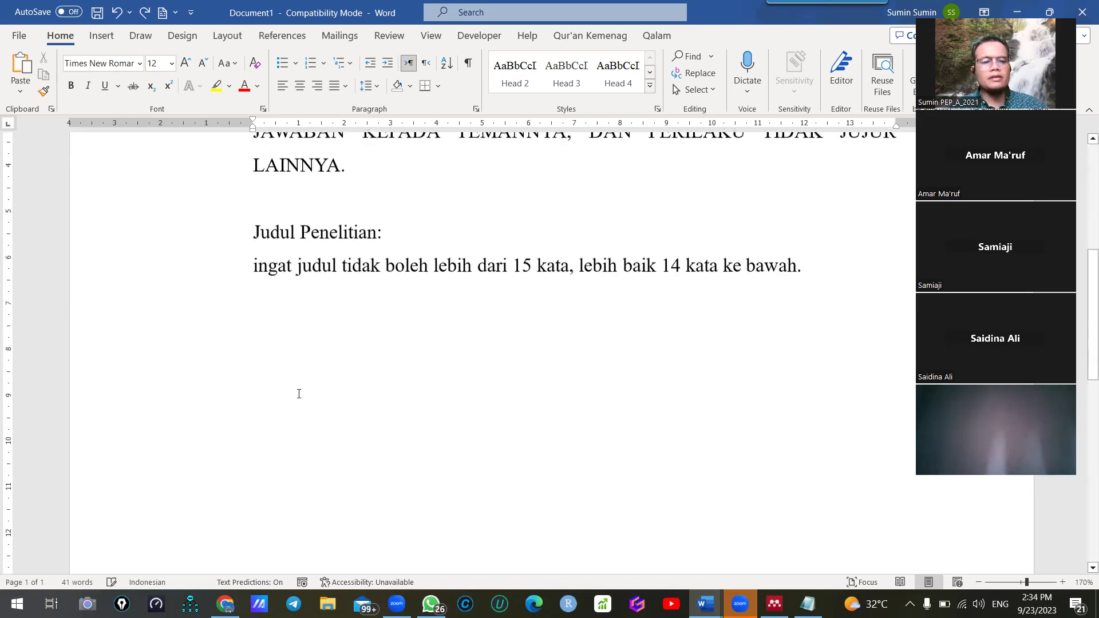
pyautogui.rightClick(281, 330)
pyautogui.click(337, 120)
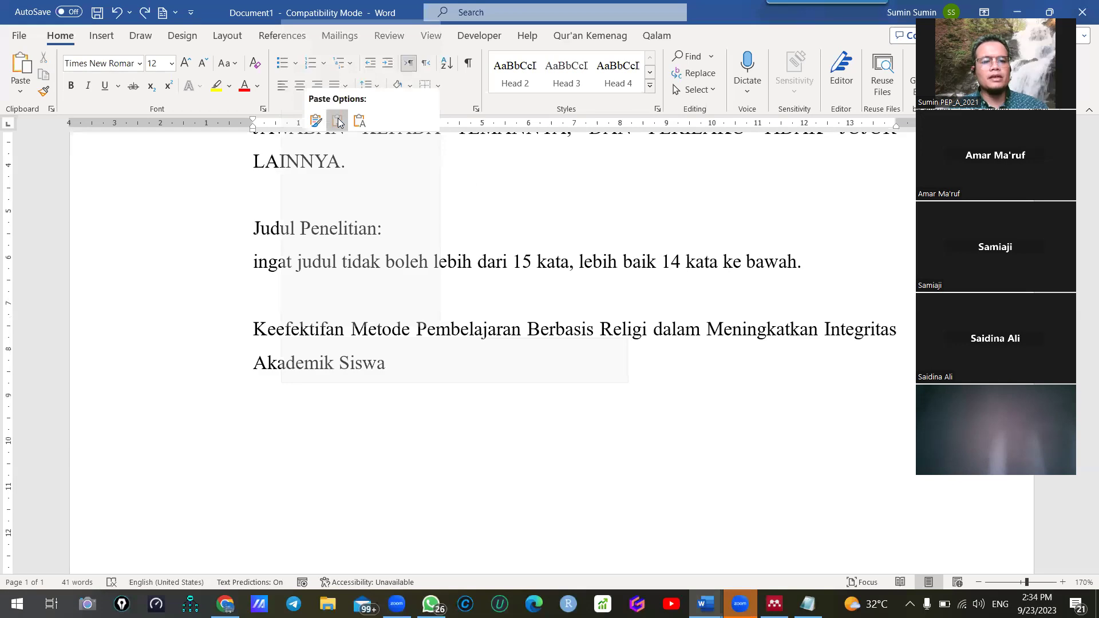
pyautogui.doubleClick(286, 339)
pyautogui.write('eFEK')
pyautogui.press('BackSpace')
pyautogui.press('BackSpace')
pyautogui.press('BackSpace')
pyautogui.press('BackSpace')
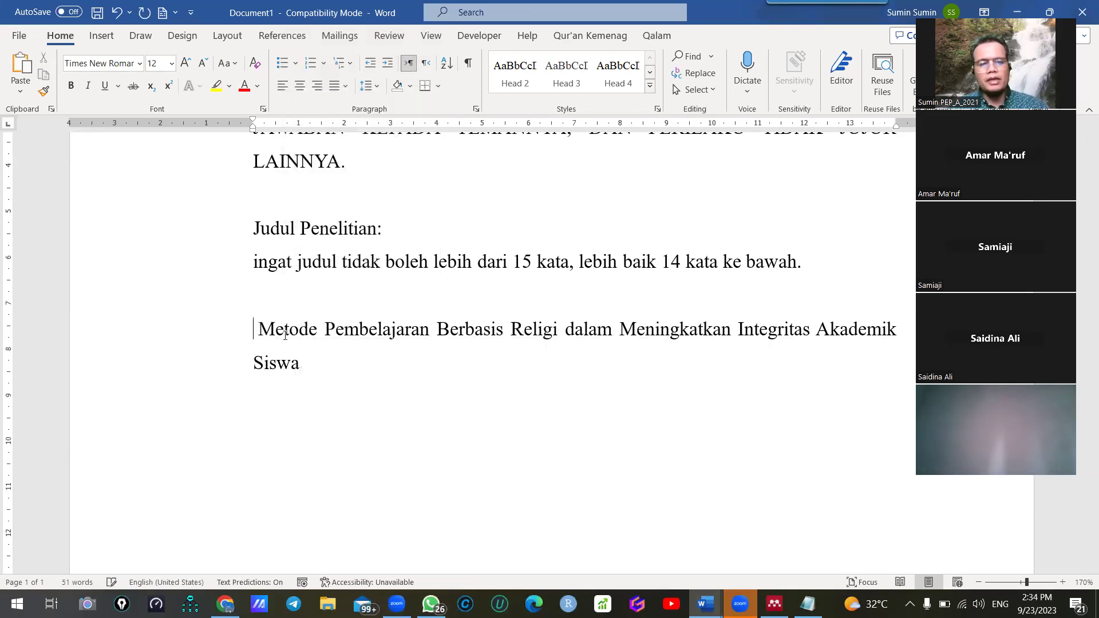
pyautogui.write('Efektivitas')
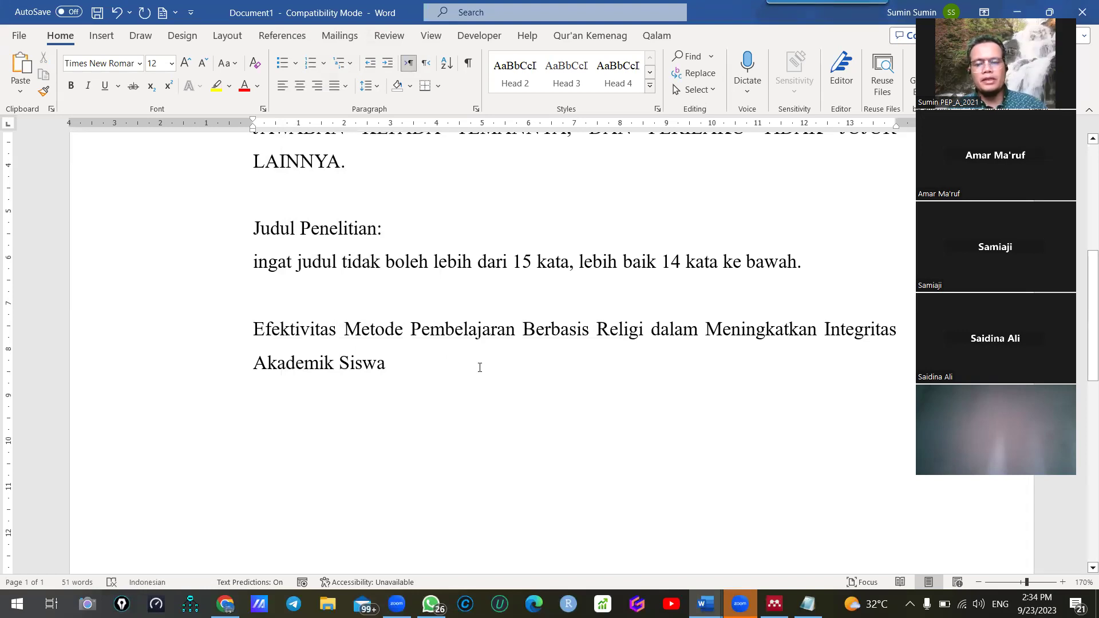
pyautogui.press('Return')
pyautogui.press('Return')
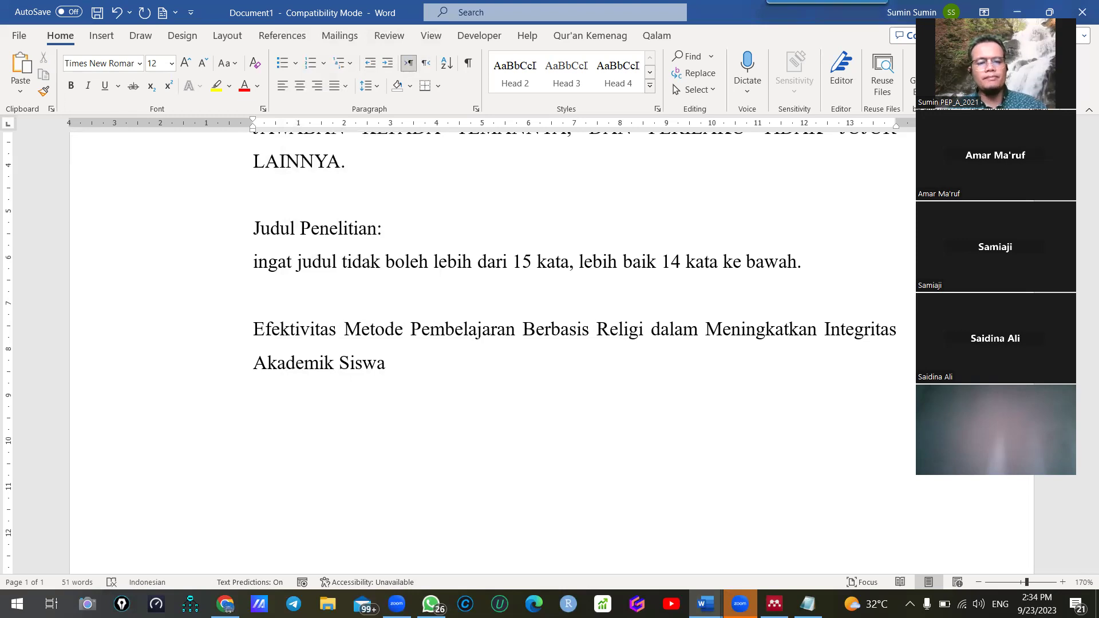
pyautogui.write('t')
pyautogui.write('kuantitatif ')
pyautogui.write('true eksperim')
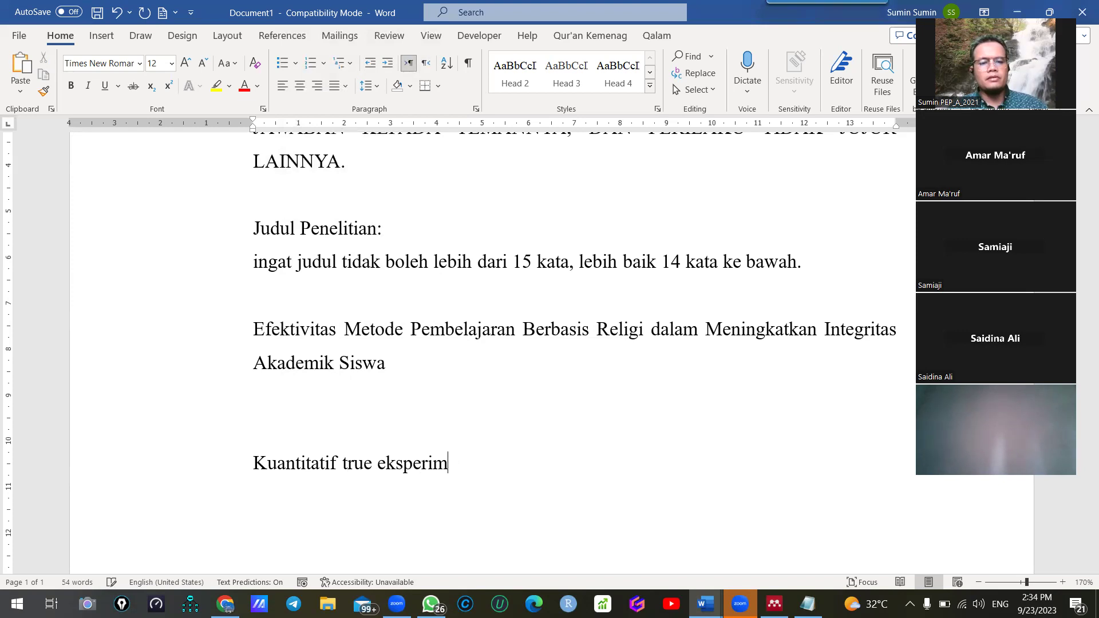
pyautogui.write('anental desing')
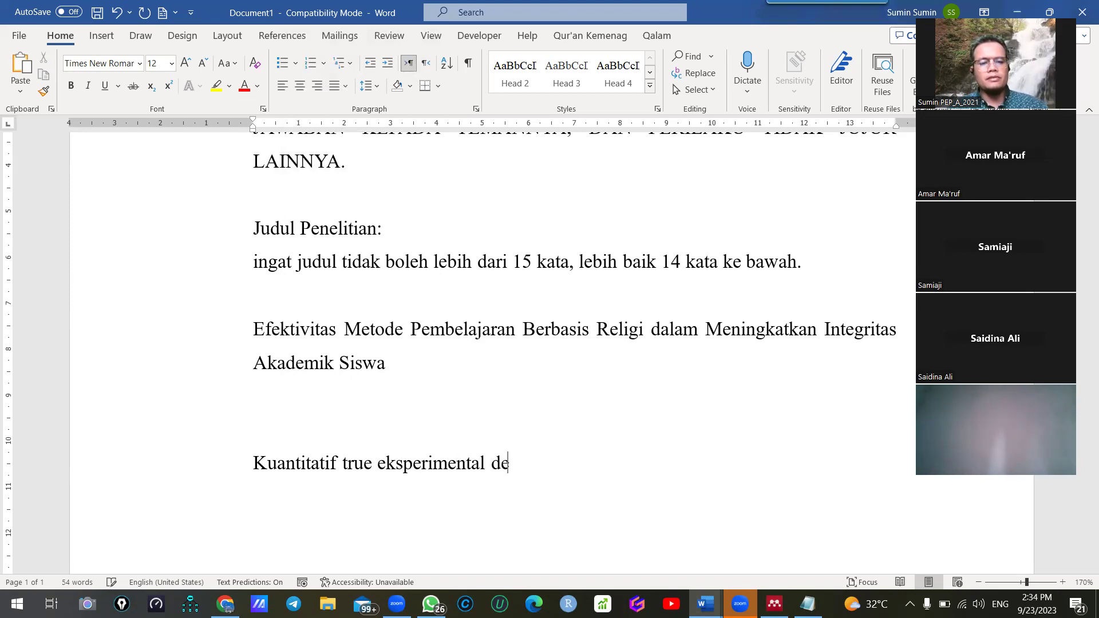
# Correct 'desing' to 'design' in the method line and add empty lines below it
pyautogui.press('BackSpace')
pyautogui.press('BackSpace')
pyautogui.press('BackSpace')
pyautogui.write('ign.')
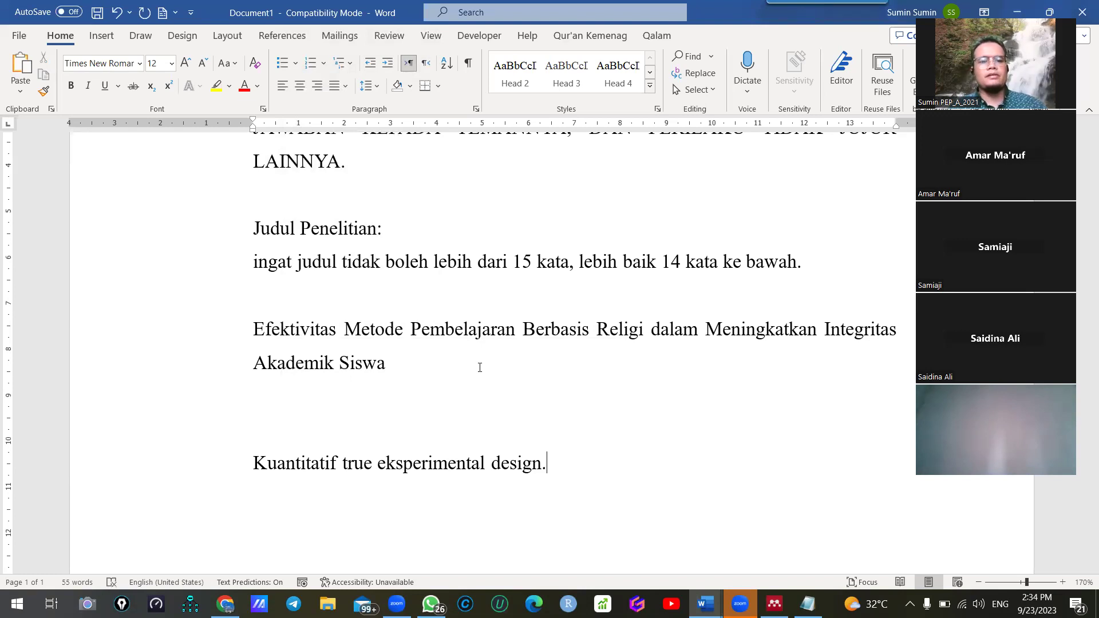
pyautogui.keyDown('ctrl'); pyautogui.scroll(-3, 480, 367); pyautogui.keyUp('ctrl')
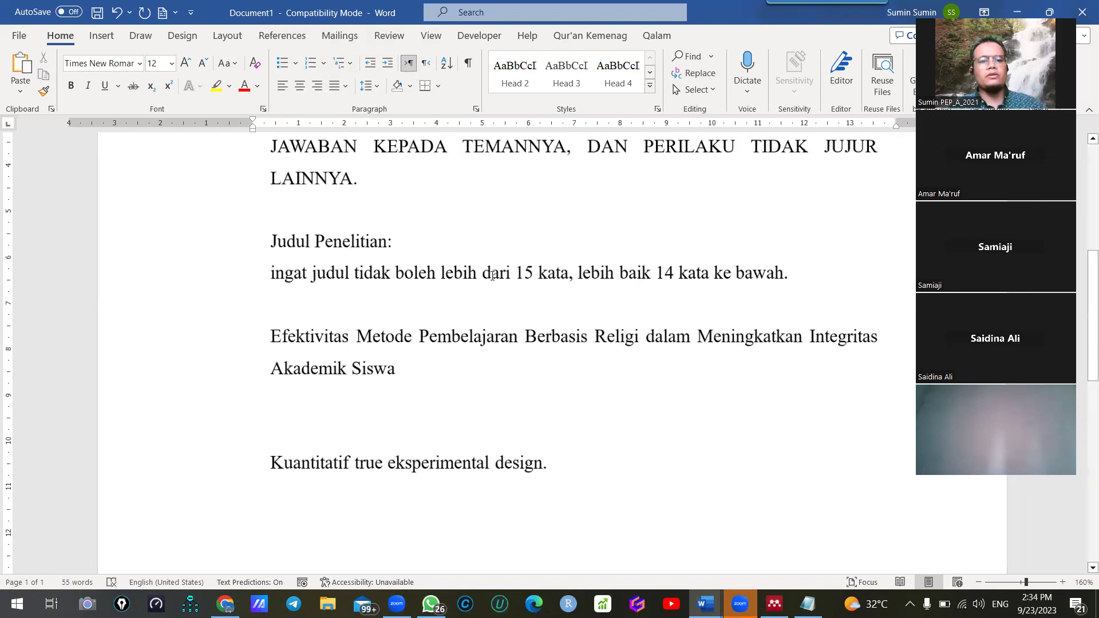
pyautogui.scroll(-3, 561, 406)
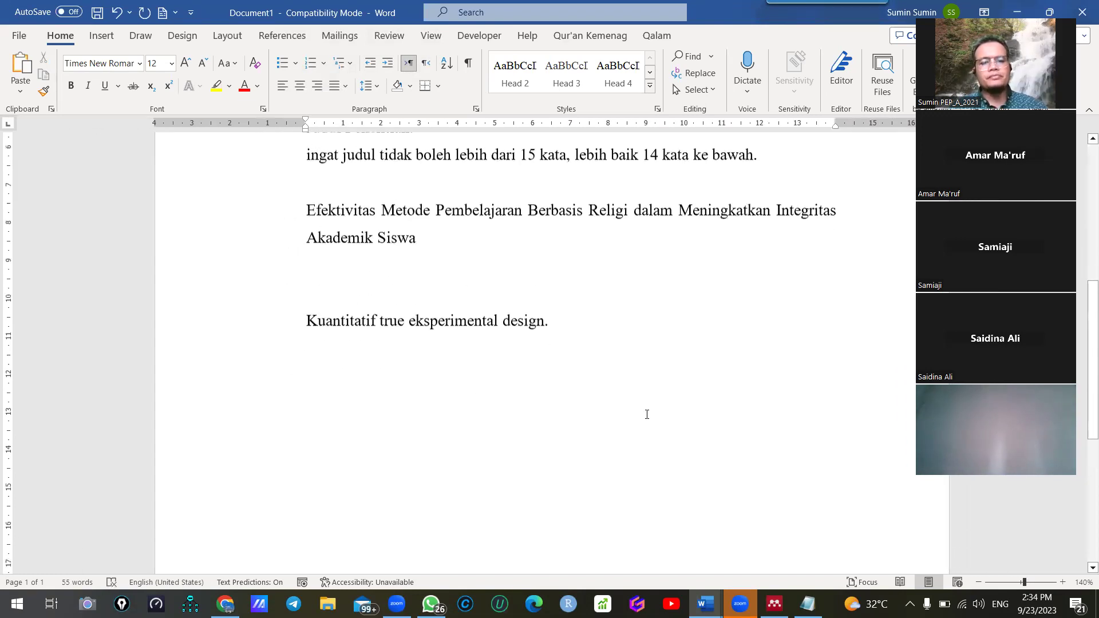
pyautogui.press('Return')
pyautogui.press('Return')
pyautogui.press('Return')
pyautogui.press('Return')
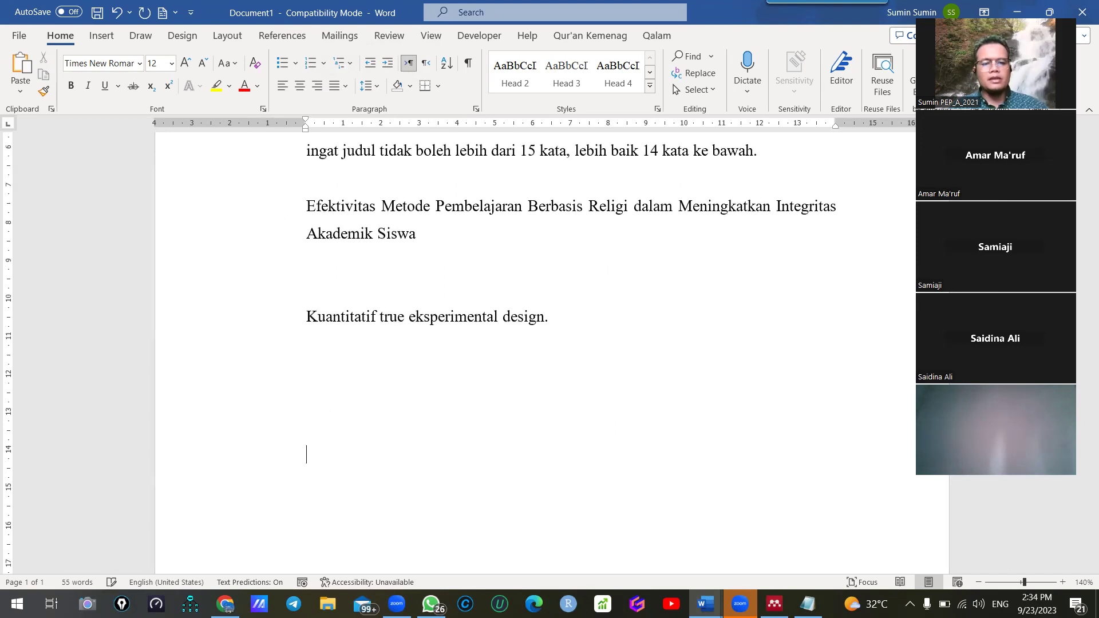
pyautogui.scroll(-4, 629, 412)
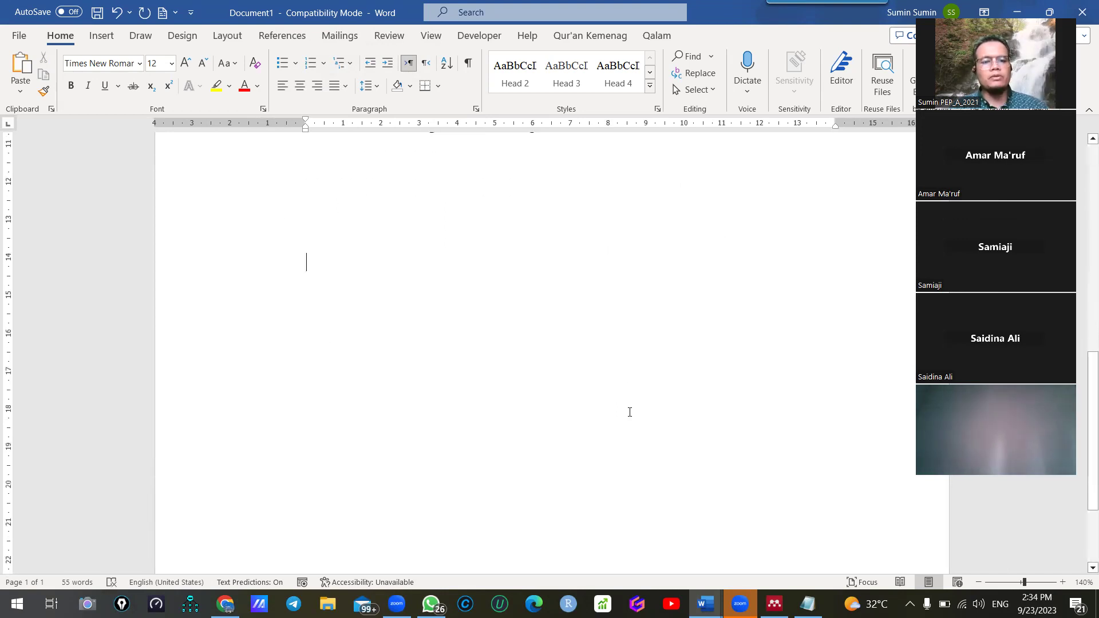
# Write 'IMRAD = INTRODUCTION, METHOD, RESULTS, DISCUSSION' and start a new line beneath it
pyautogui.write('IMRAD')
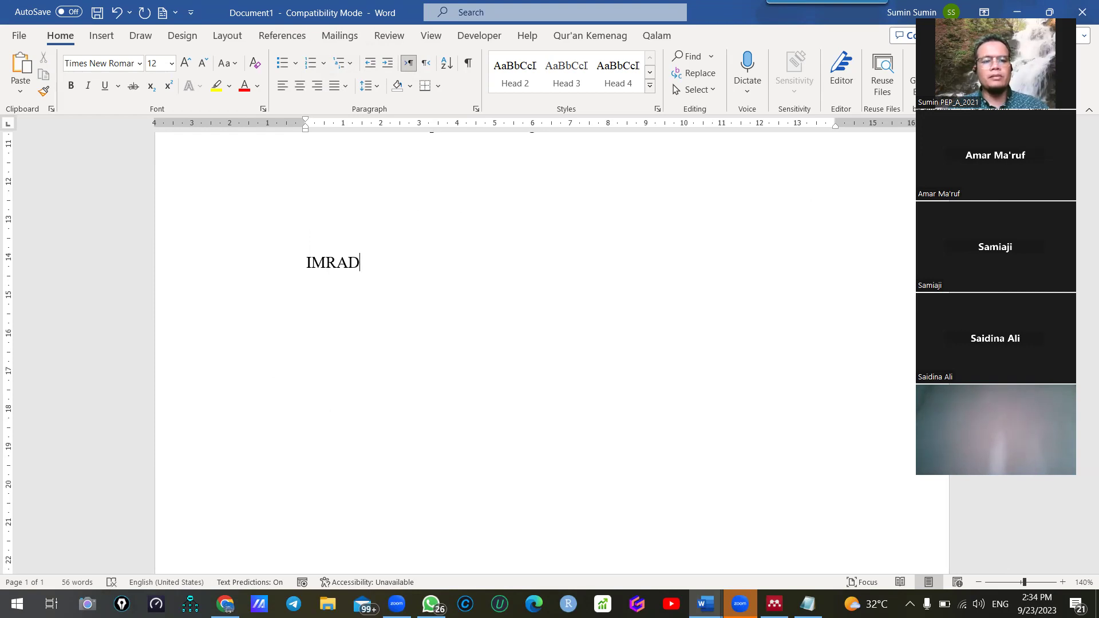
pyautogui.write(' = INTROD')
pyautogui.press('BackSpace')
pyautogui.write('RODUCTION')
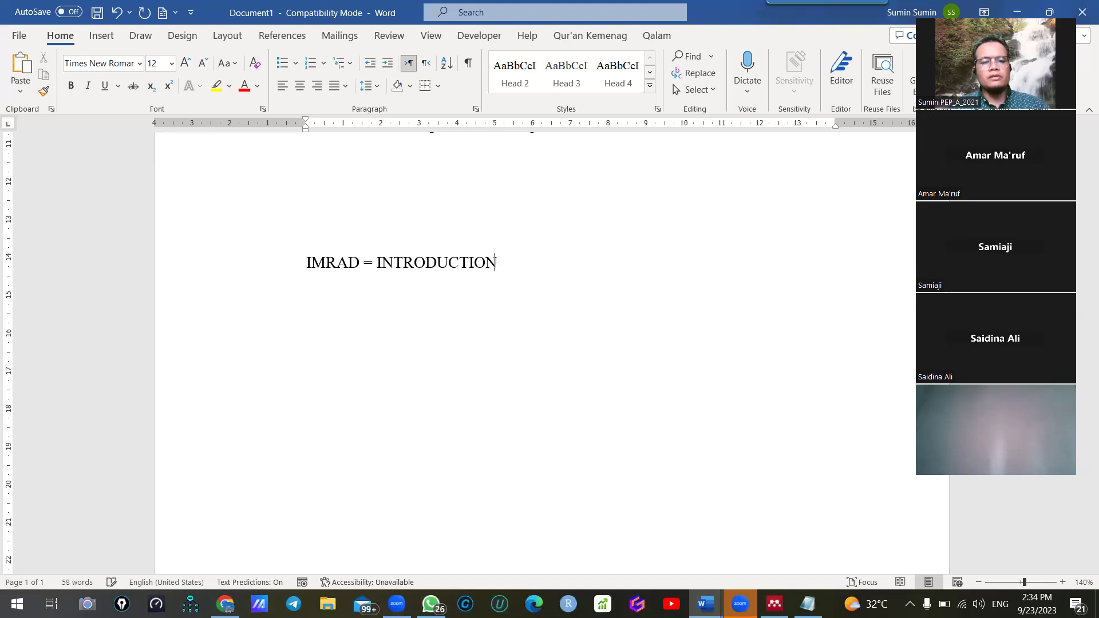
pyautogui.write(', METHO')
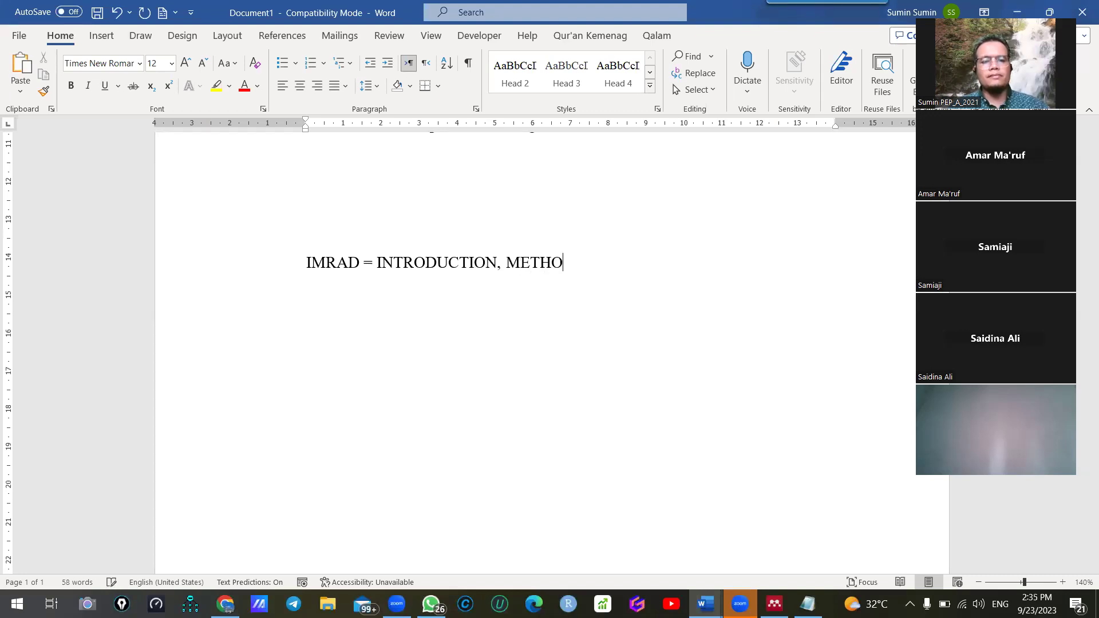
pyautogui.write('D, RESULTS')
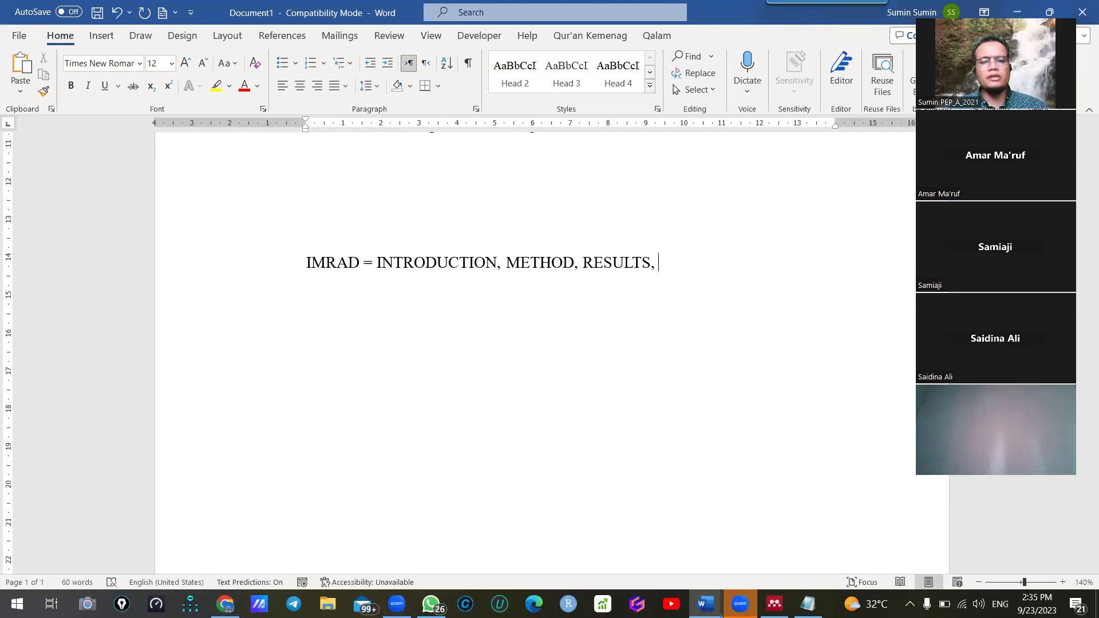
pyautogui.write(', D')
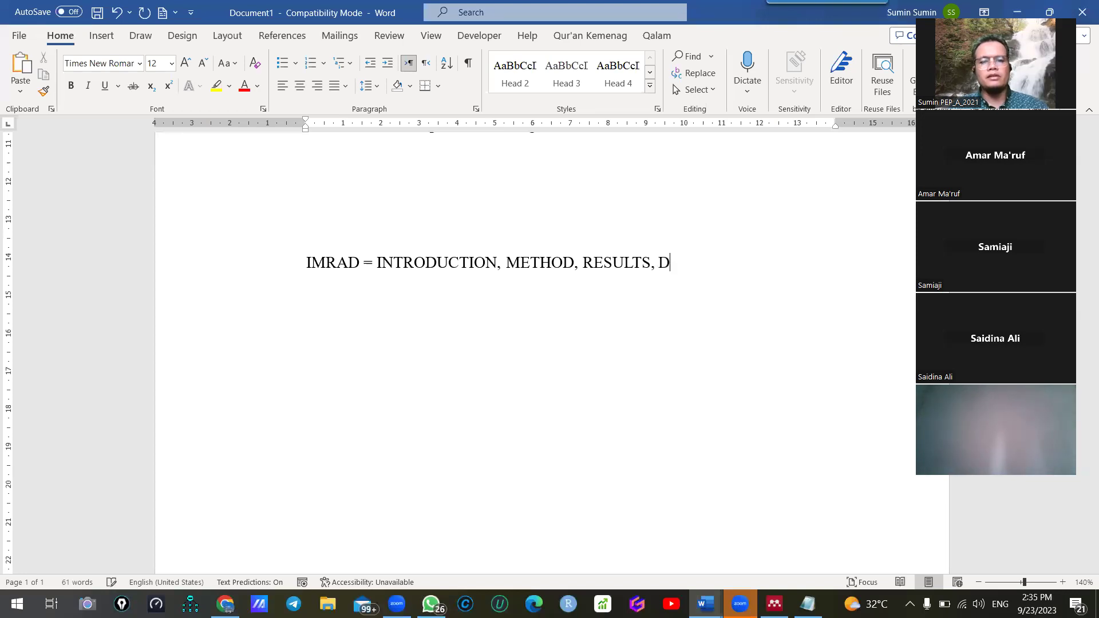
pyautogui.write('ISCUSSION')
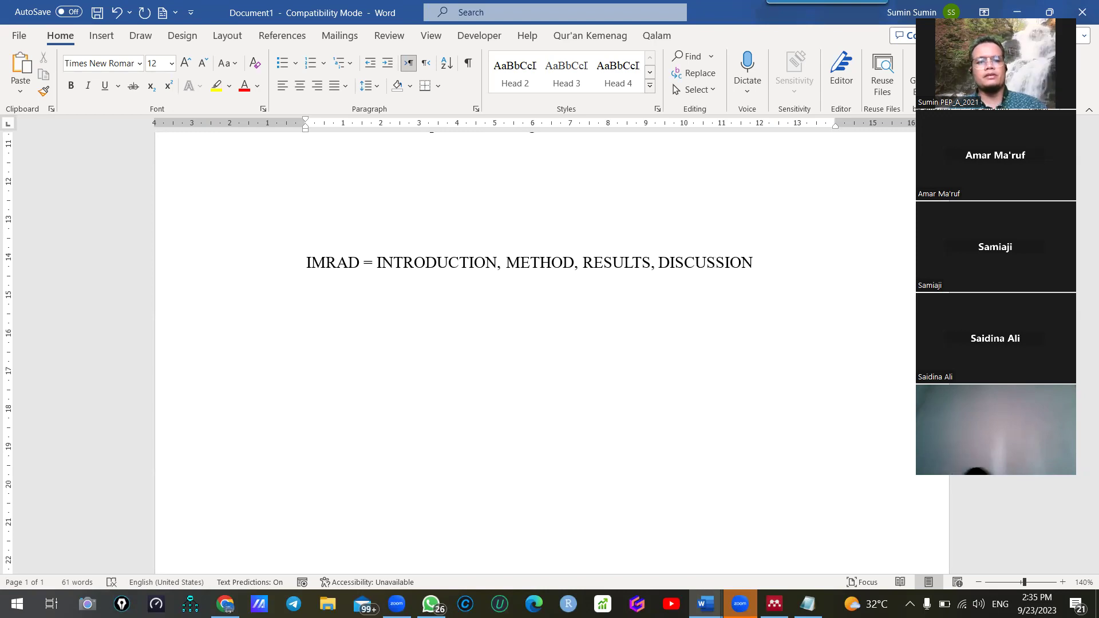
pyautogui.scroll(-3, 592, 436)
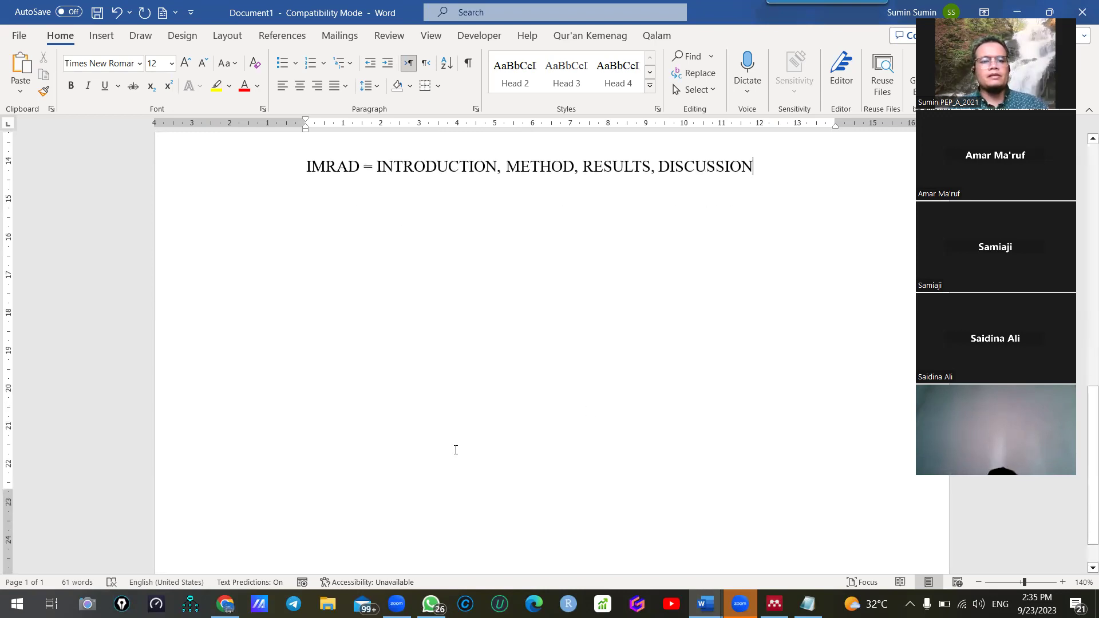
pyautogui.scroll(2, 453, 449)
pyautogui.moveTo(377, 211); pyautogui.dragTo(494, 209)
pyautogui.hotkey('ctrl', 'c')
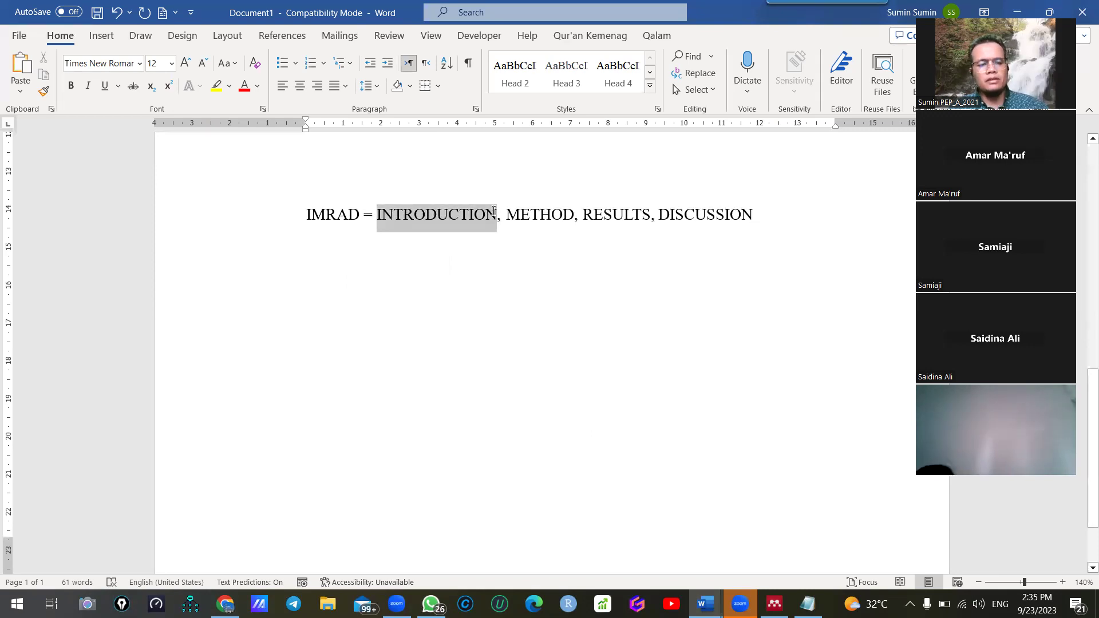
pyautogui.click(510, 320)
pyautogui.press('Return')
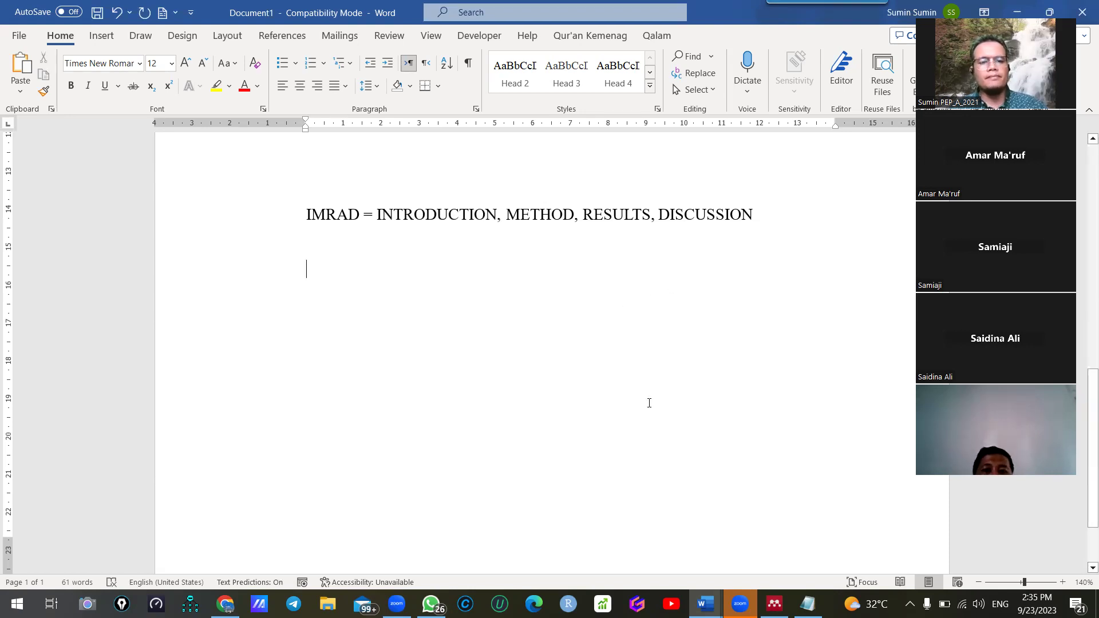
# Paste INTRODUCTION and add blank lines below the IMRAD line
pyautogui.hotkey('ctrl', 'v')
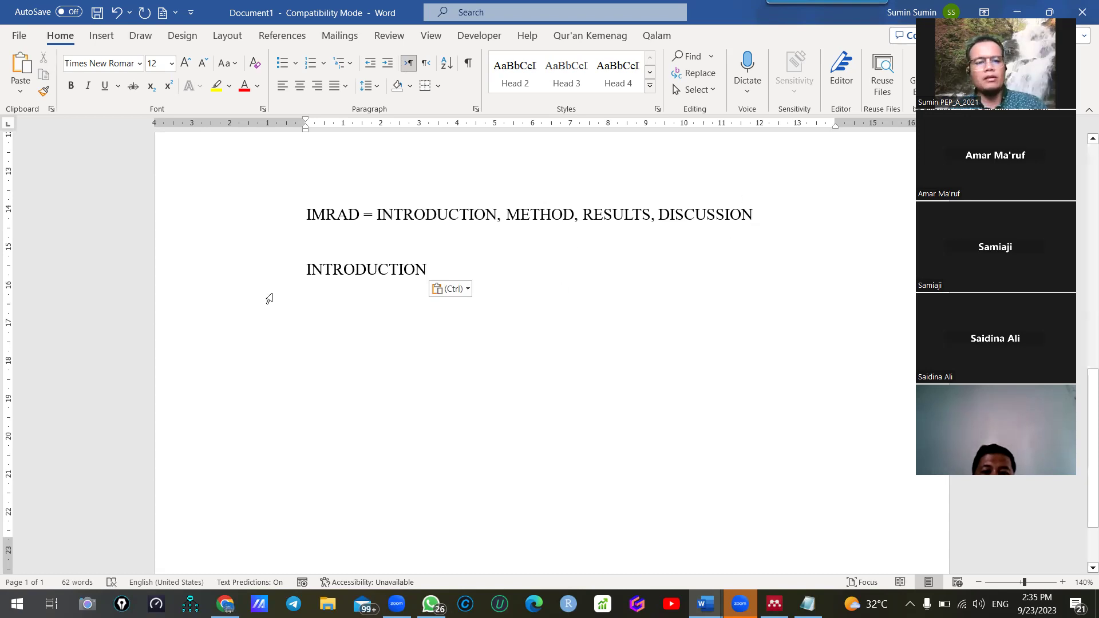
pyautogui.click(277, 274)
pyautogui.click(754, 217)
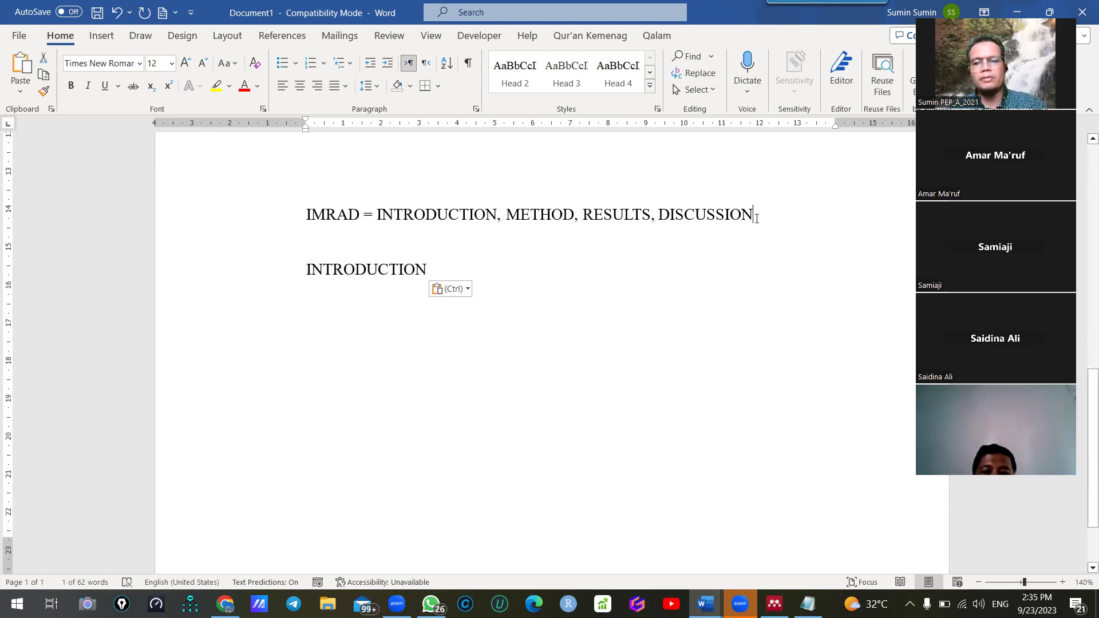
pyautogui.press('Return')
pyautogui.press('Return')
pyautogui.scroll(5, 710, 241)
pyautogui.scroll(2, 473, 253)
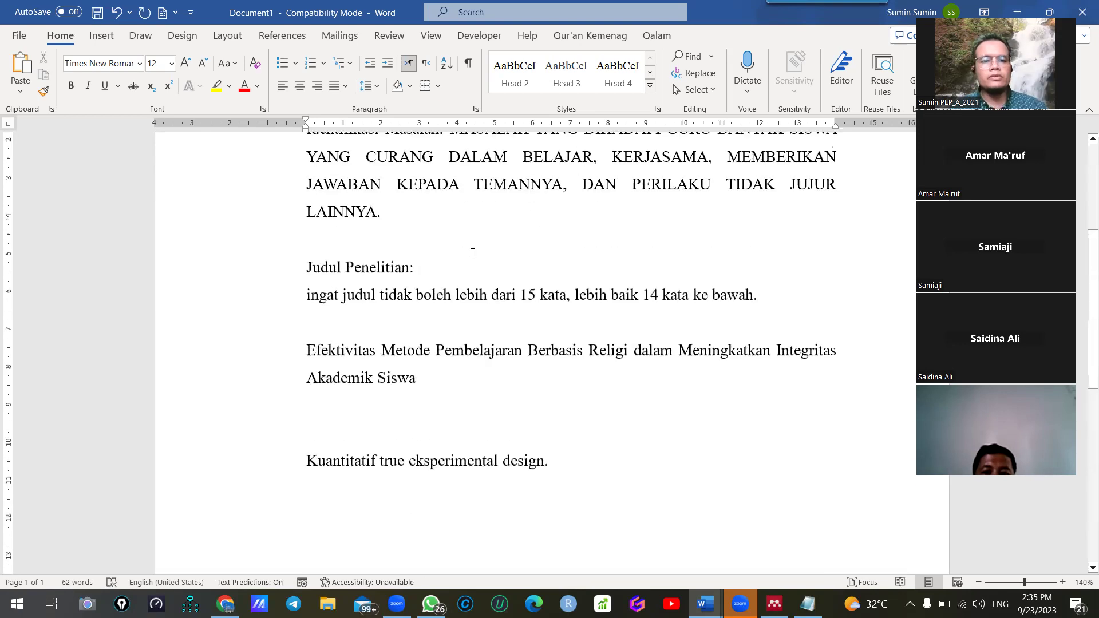
pyautogui.scroll(1, 250, 294)
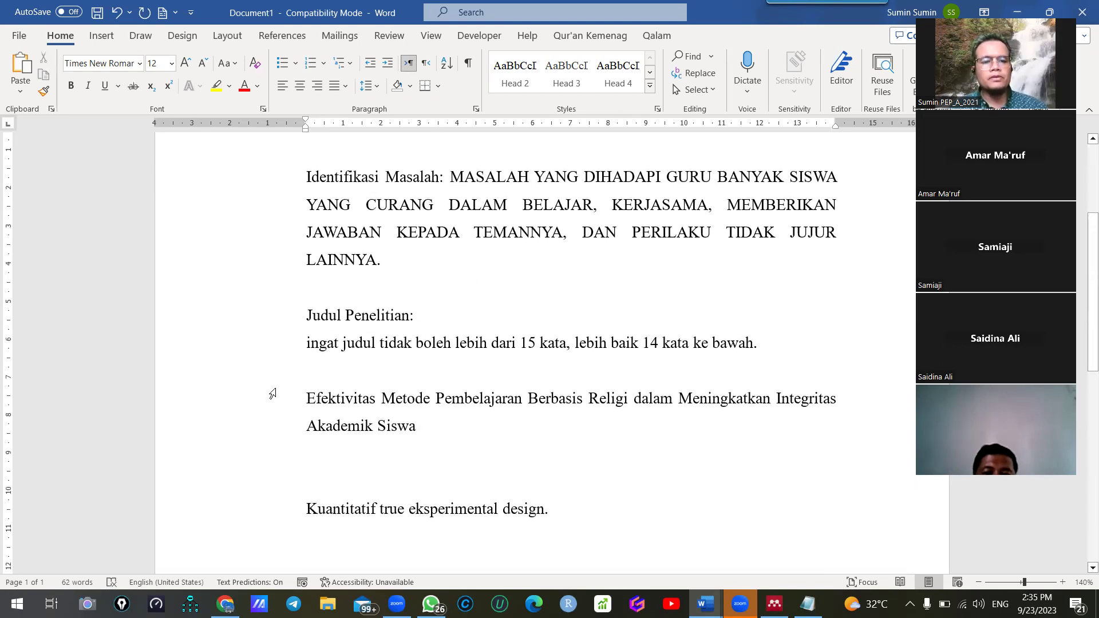
pyautogui.moveTo(279, 404); pyautogui.dragTo(308, 438)
pyautogui.hotkey('ctrl', 'c')
pyautogui.scroll(-8, 504, 361)
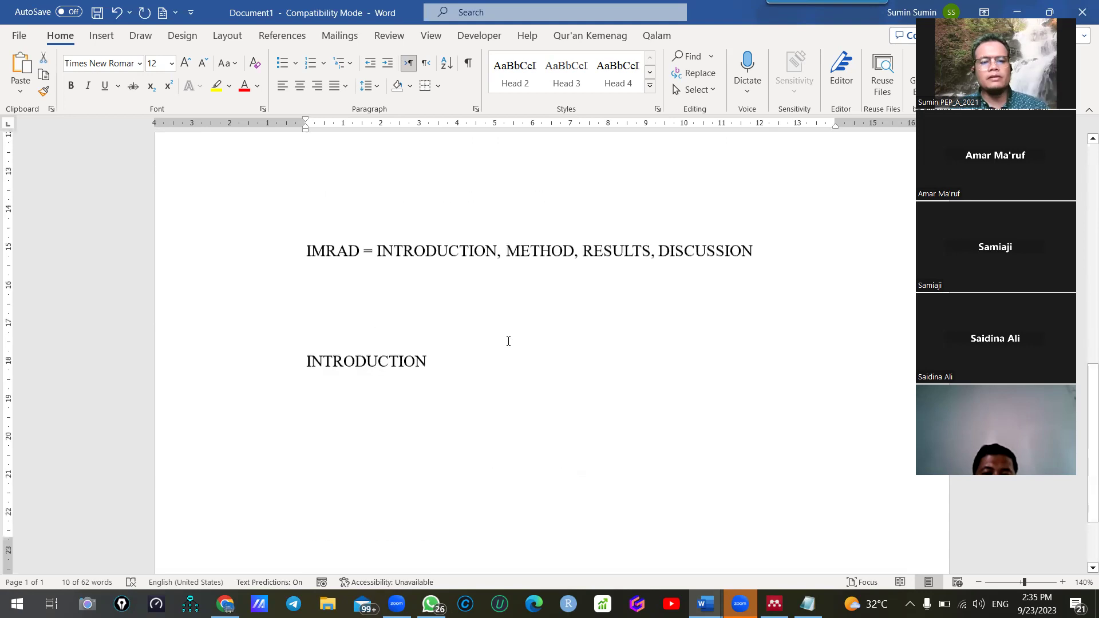
pyautogui.click(404, 284)
pyautogui.press('Return')
pyautogui.press('Return')
pyautogui.scroll(-2, 436, 233)
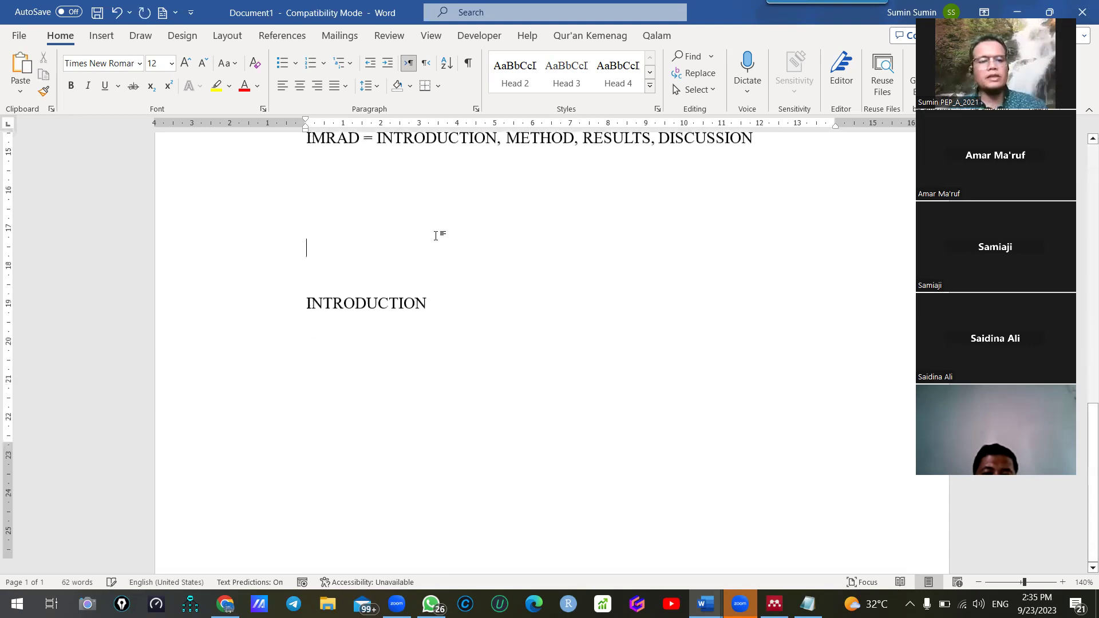
# Paste the research title above INTRODUCTION, centred in title case with lowercase 'dalam'
pyautogui.hotkey('ctrl', 'v')
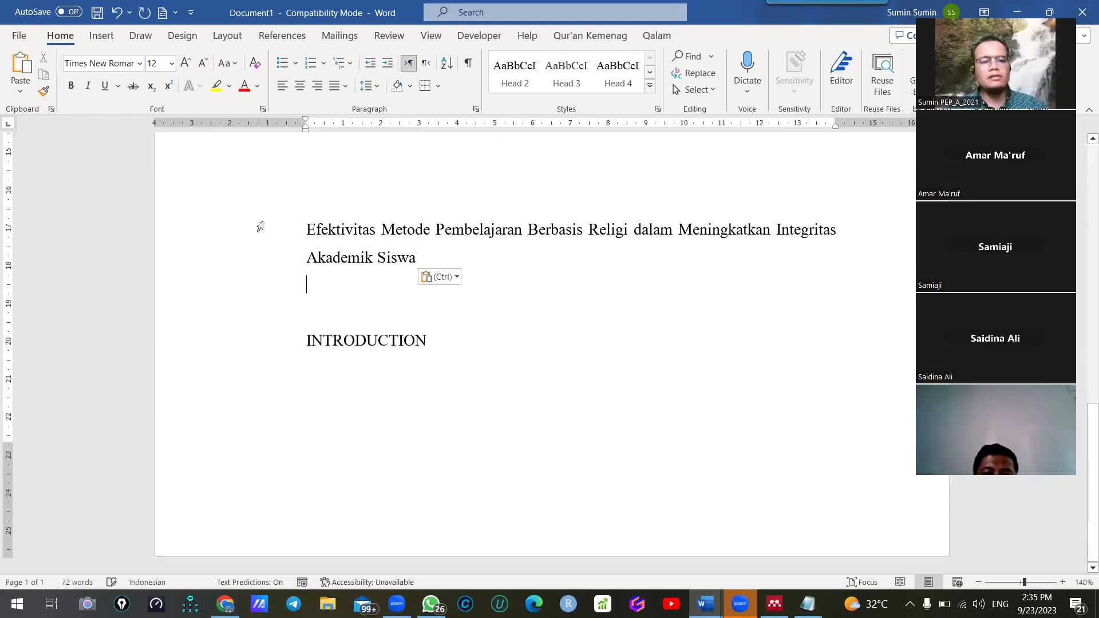
pyautogui.moveTo(258, 226); pyautogui.dragTo(269, 258)
pyautogui.hotkey('shift', 'F3')
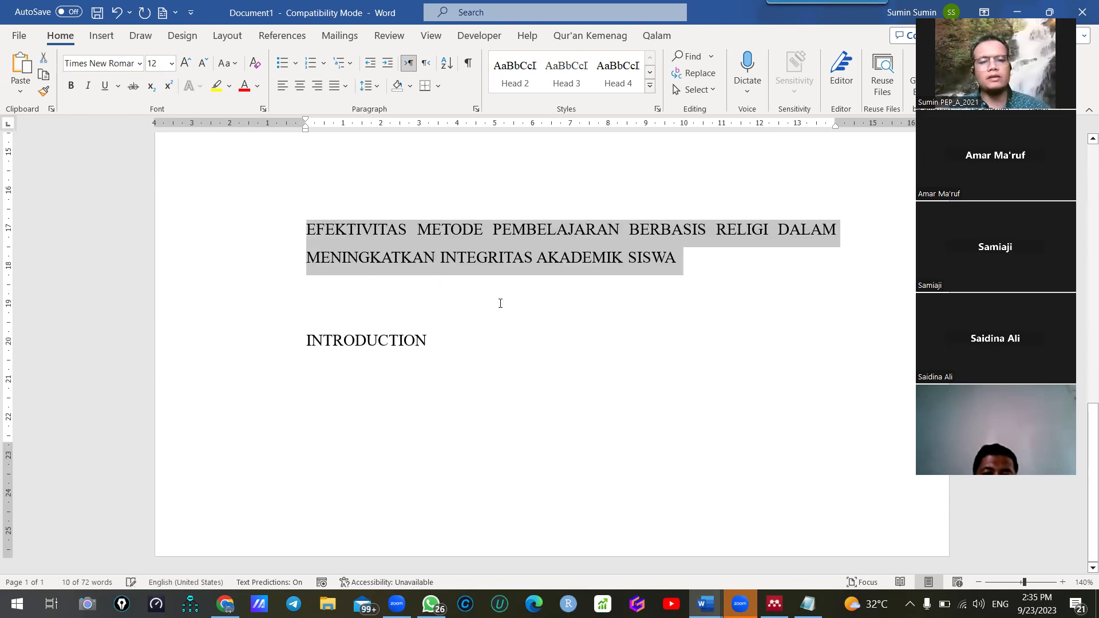
pyautogui.hotkey('ctrl', 'e')
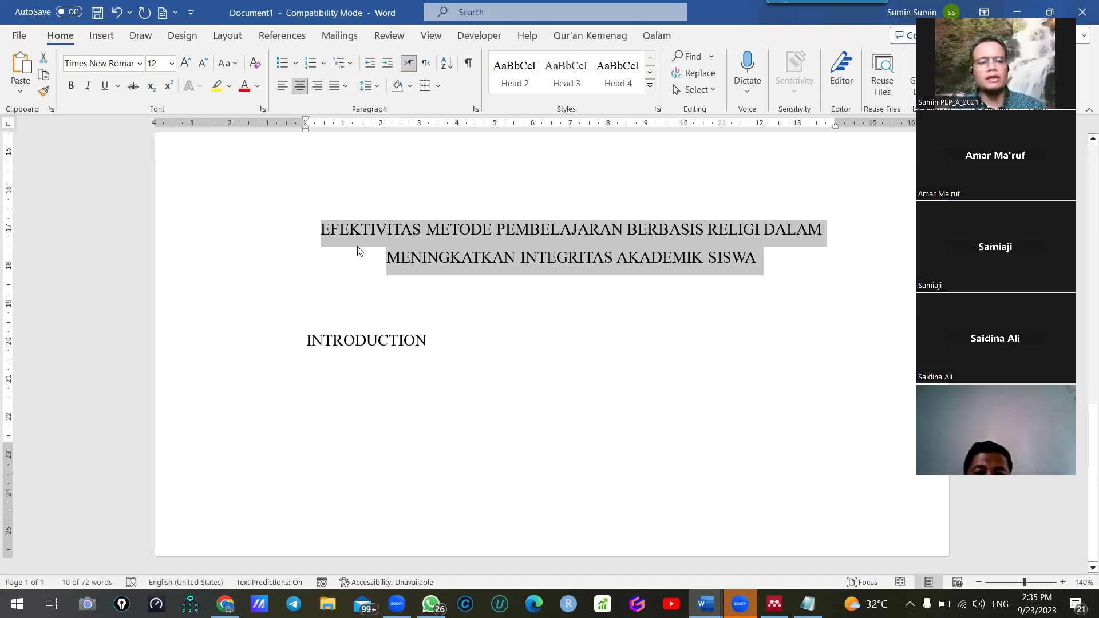
pyautogui.hotkey('shift', 'F3')
pyautogui.hotkey('shift', 'F3')
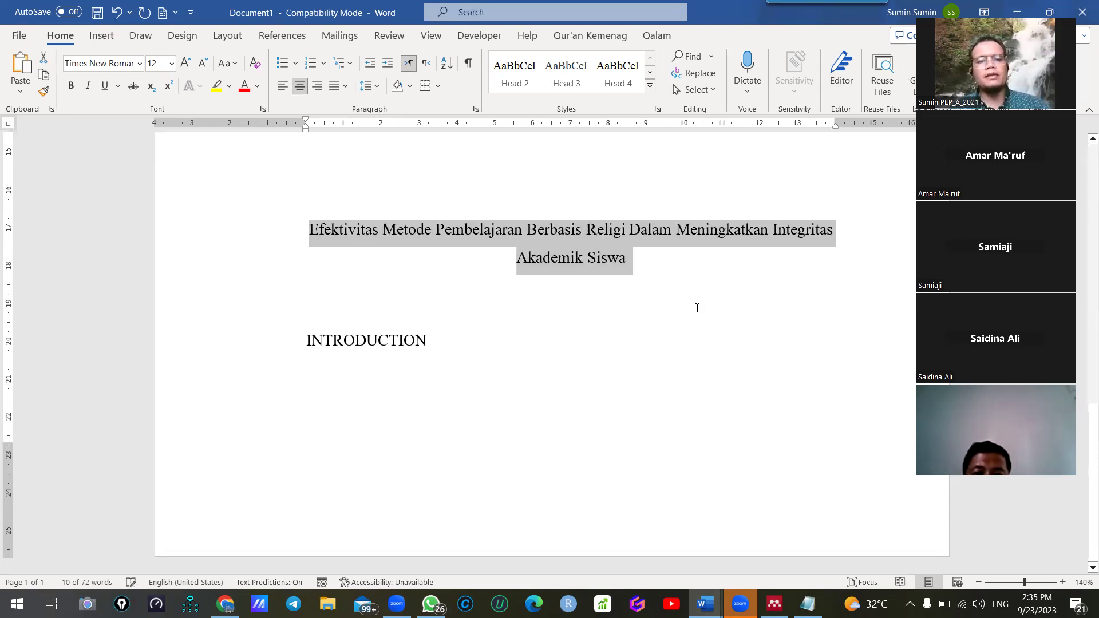
pyautogui.press('Down')
pyautogui.click(647, 229)
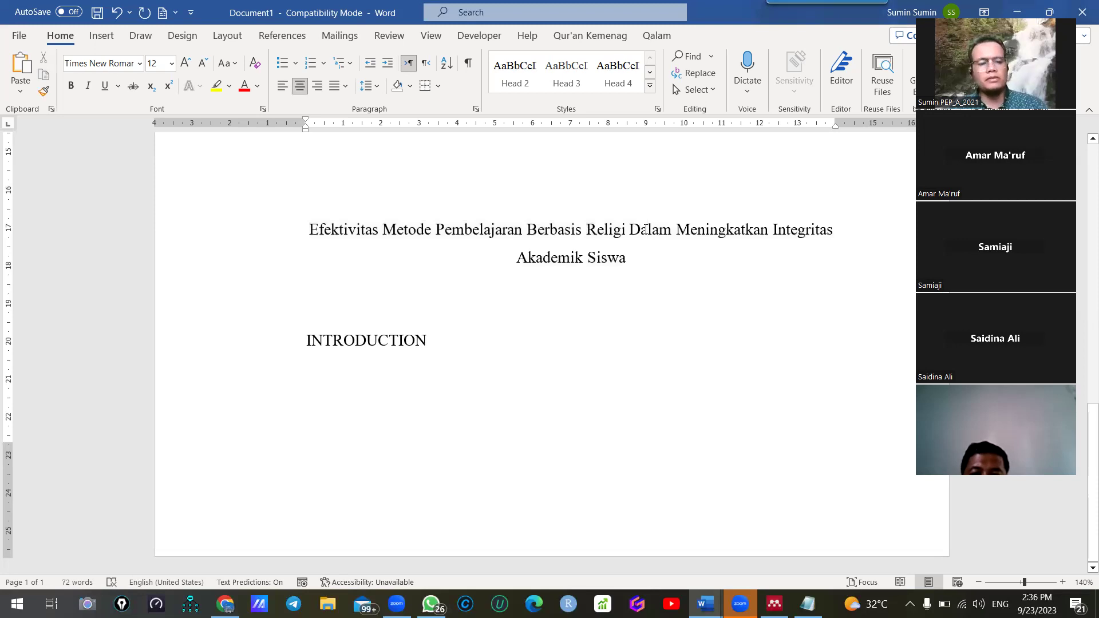
pyautogui.press('BackSpace')
pyautogui.write('d')
pyautogui.click(478, 344)
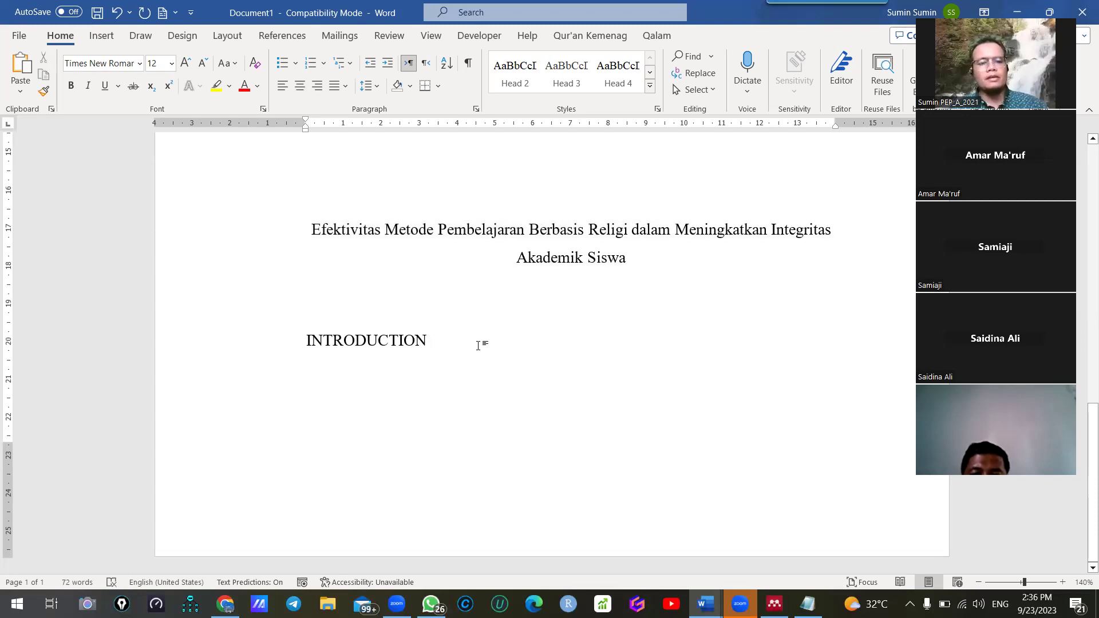
pyautogui.click(674, 272)
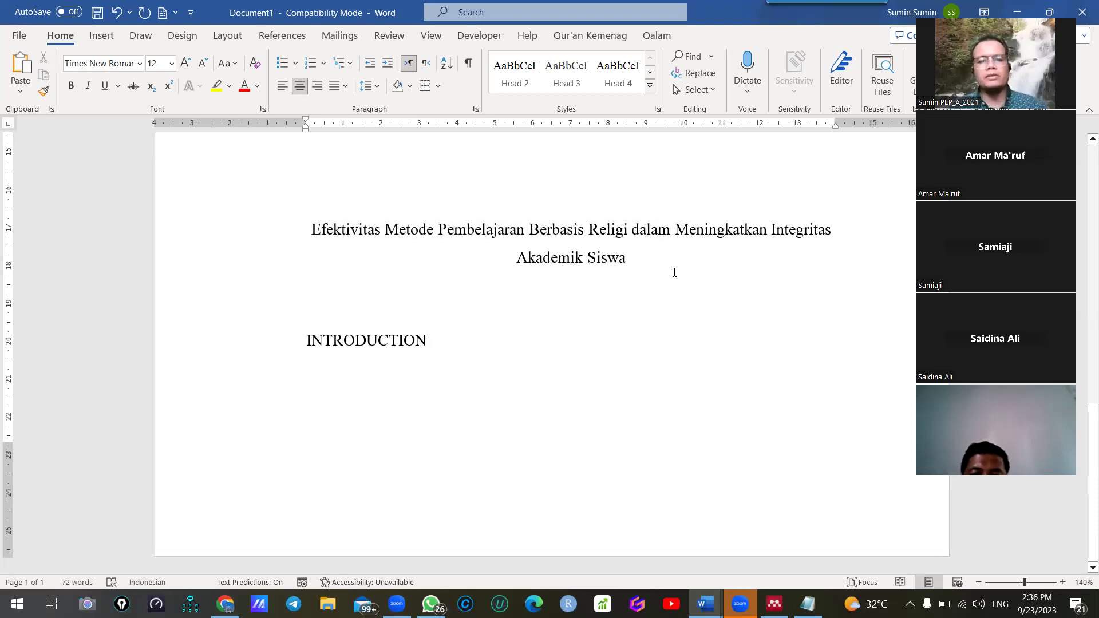
pyautogui.press('Return')
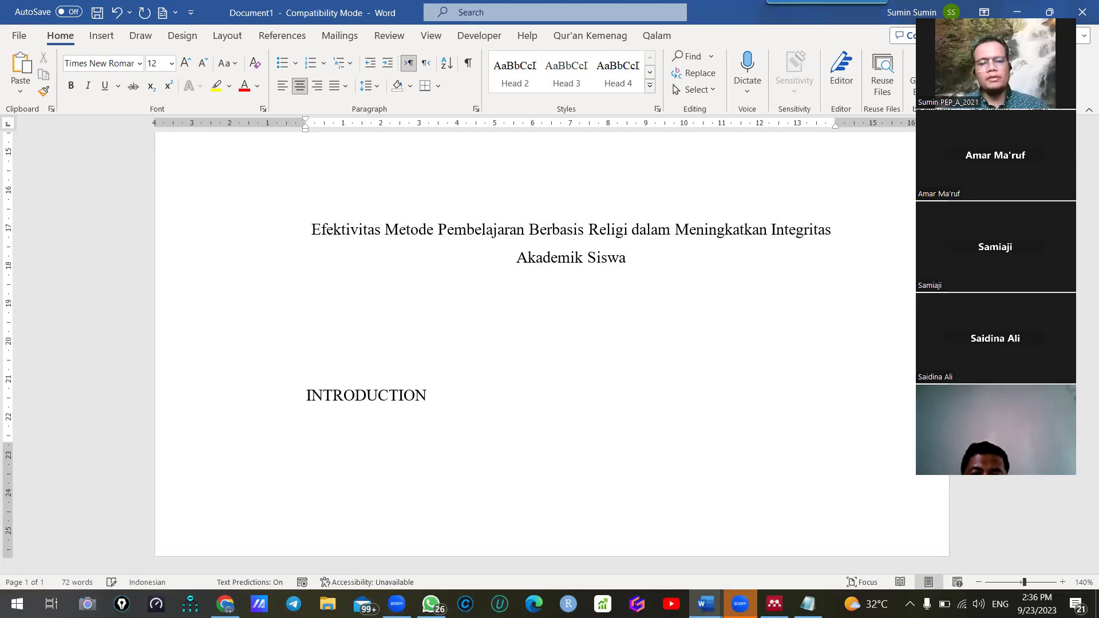
# Complete the centred author line so it lists four comma-separated author names
pyautogui.write('Asnawi')
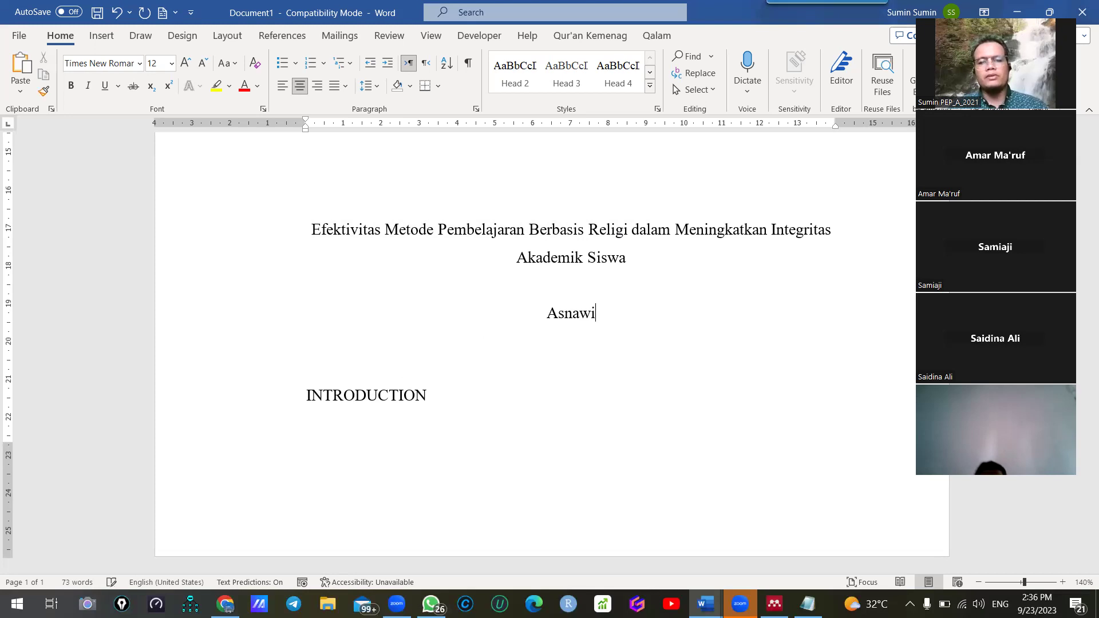
pyautogui.write(', Ma')
pyautogui.press('BackSpace')
pyautogui.press('BackSpace')
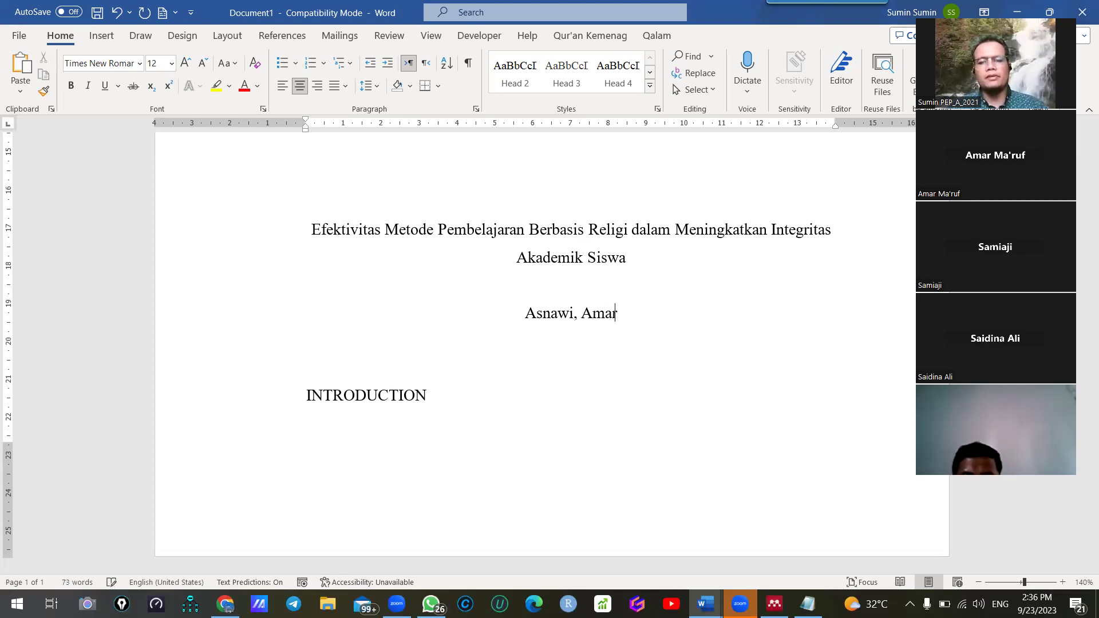
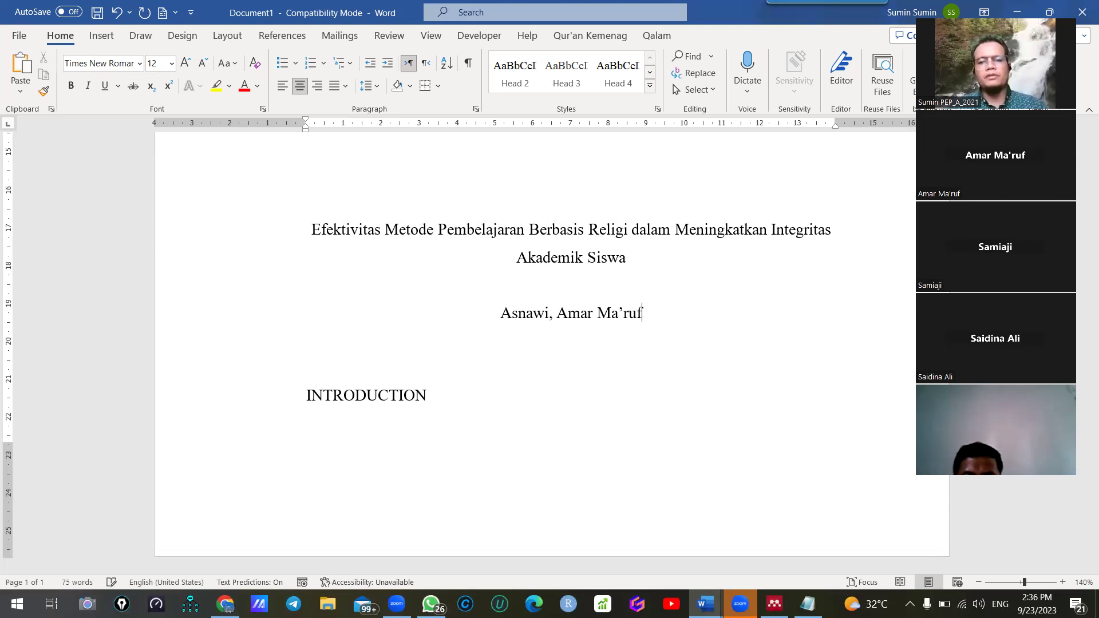
pyautogui.write(' Sumi')
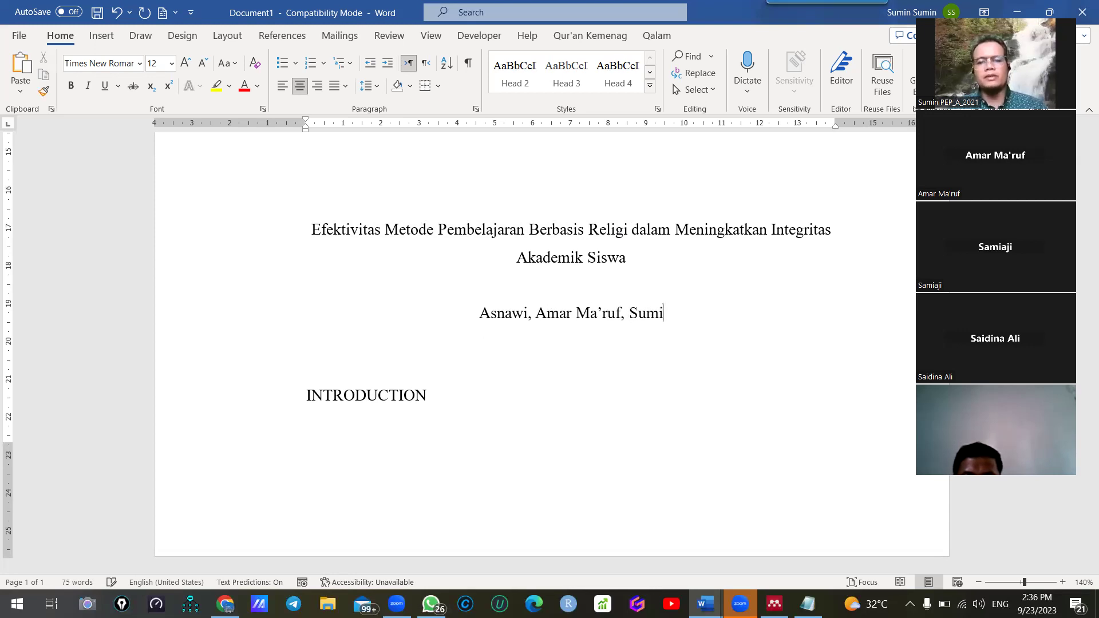
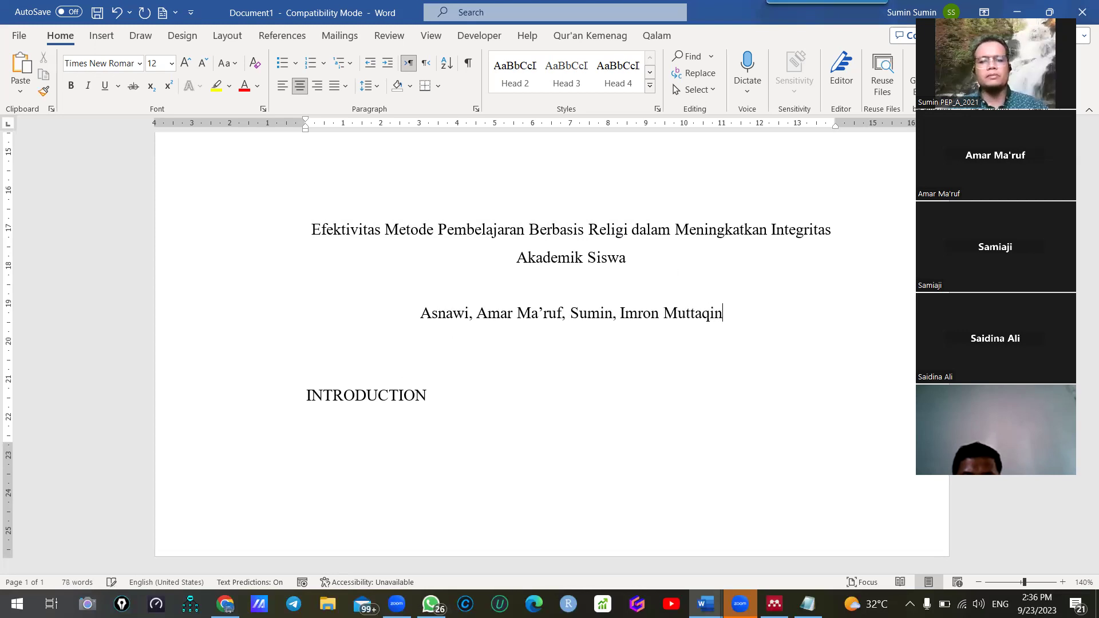
pyautogui.click(424, 313)
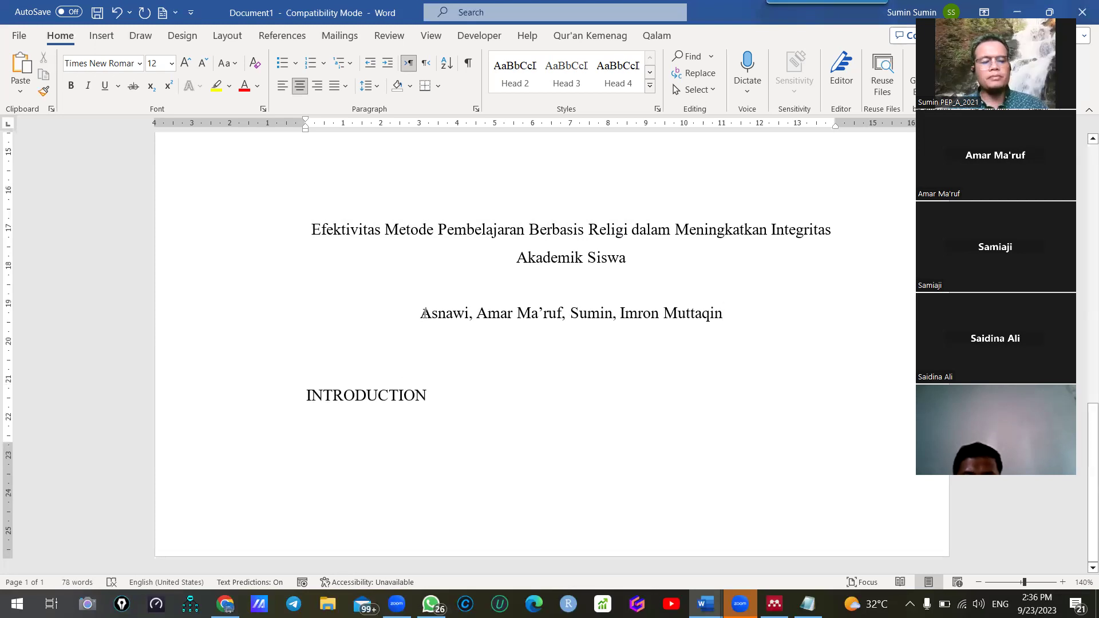
# Put a superscript 1 before each of the four author names
pyautogui.write('1')
pyautogui.press('BackSpace')
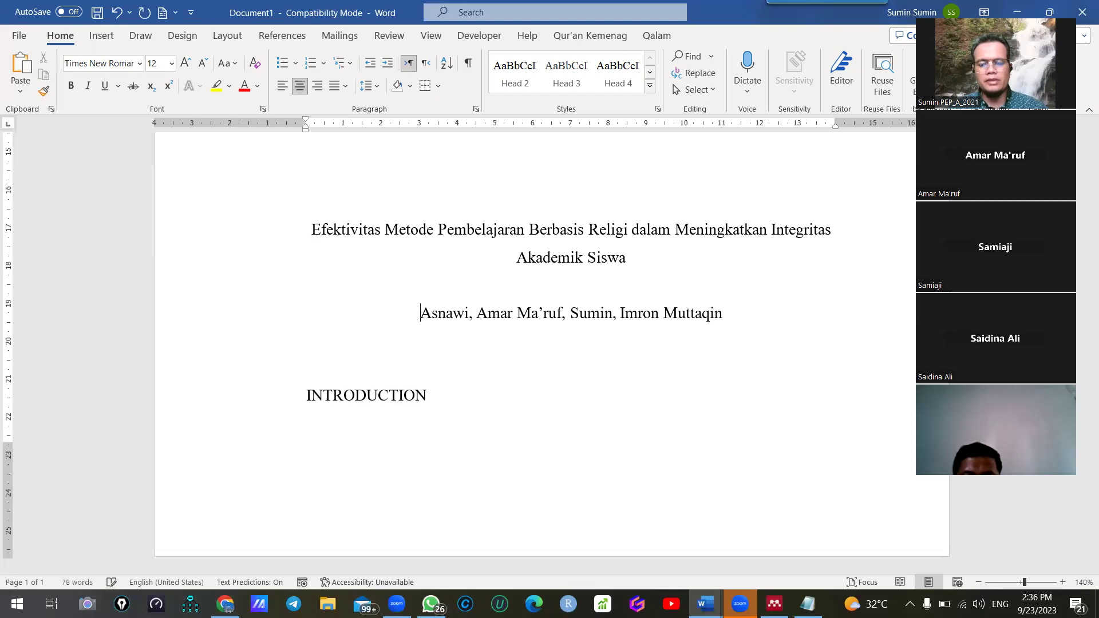
pyautogui.hotkey('ctrl', 'shift', '=')
pyautogui.write('1')
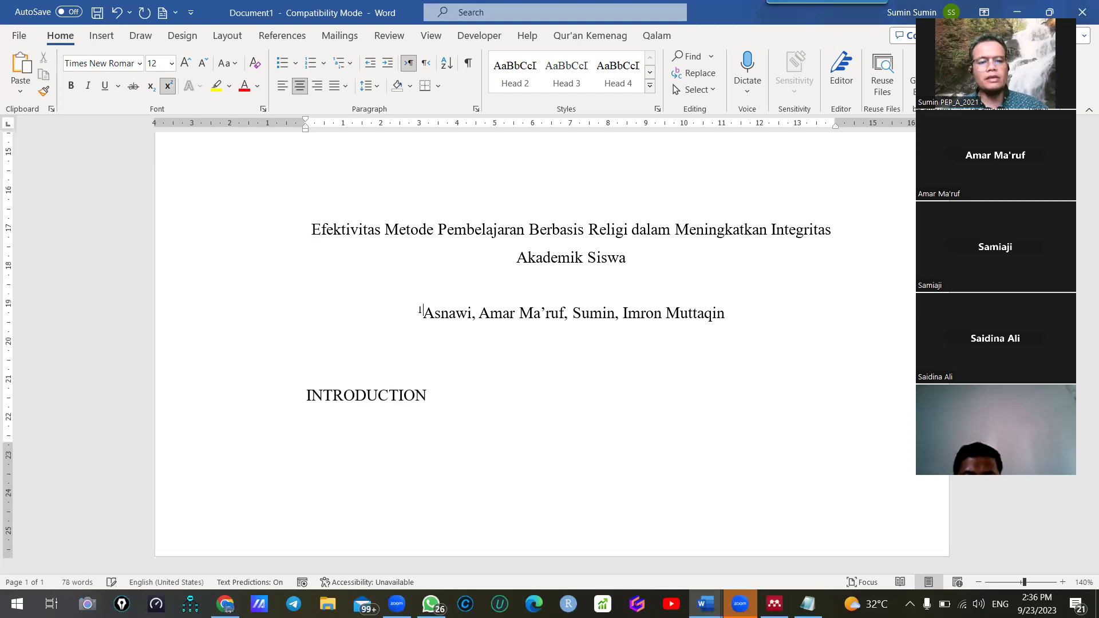
pyautogui.click(481, 309)
pyautogui.hotkey('ctrl', 'shift', '=')
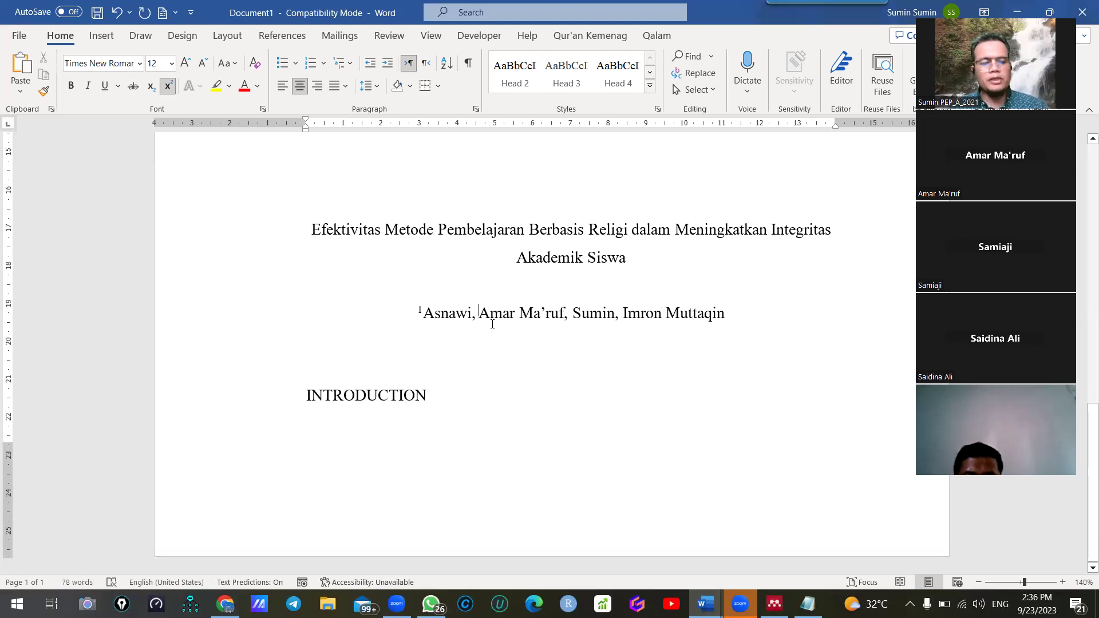
pyautogui.write('1')
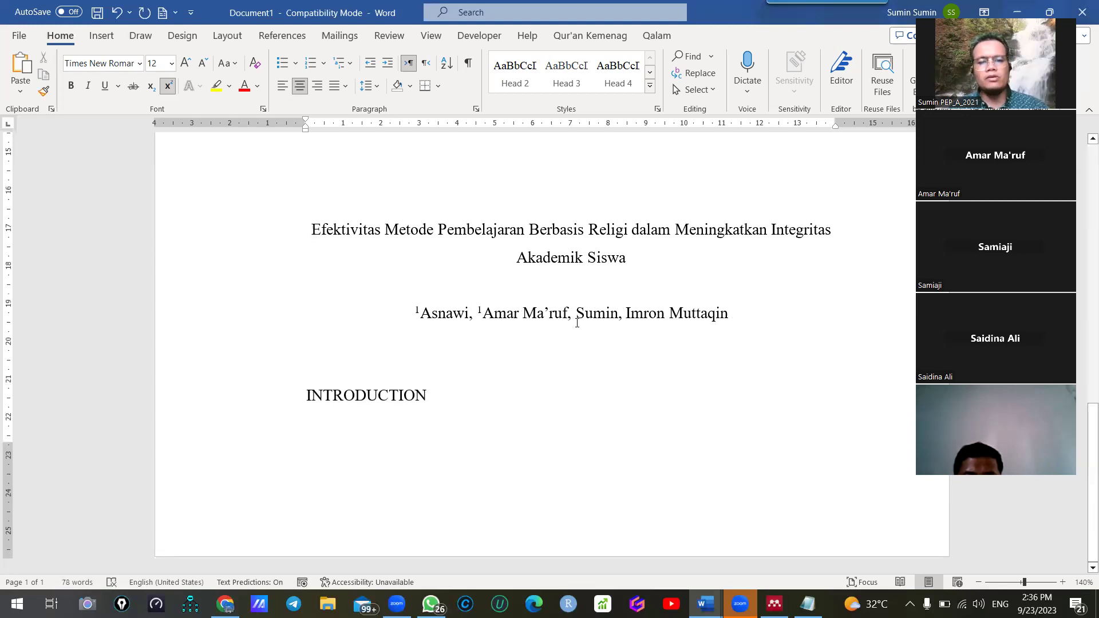
pyautogui.click(577, 312)
pyautogui.hotkey('ctrl', 'shift', '=')
pyautogui.write('1')
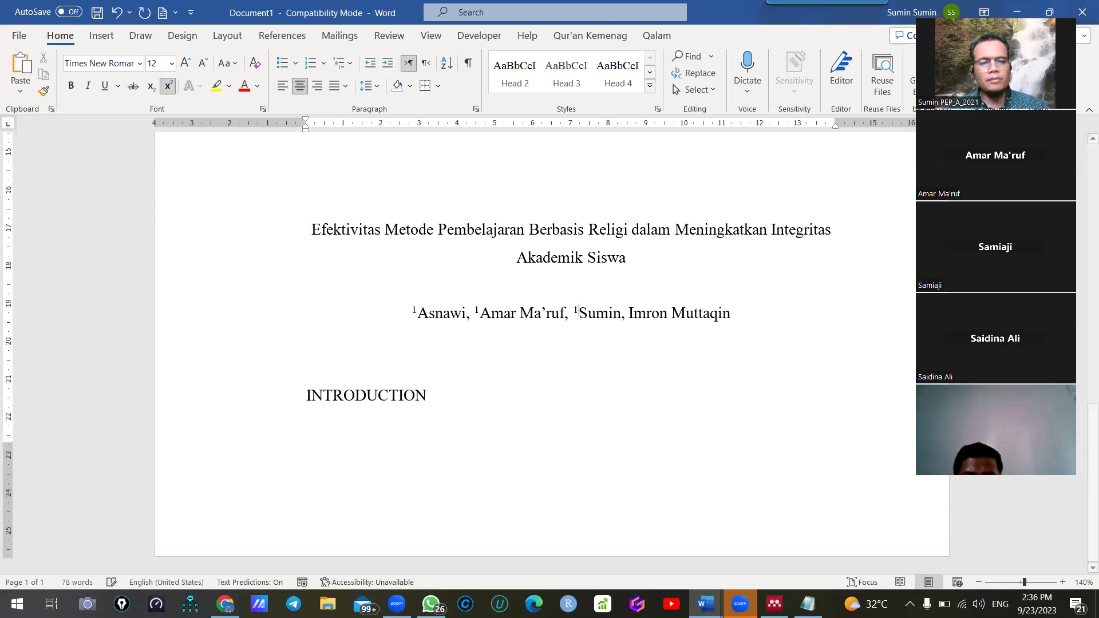
pyautogui.click(629, 313)
pyautogui.hotkey('ctrl', 'shift', '=')
pyautogui.write('1')
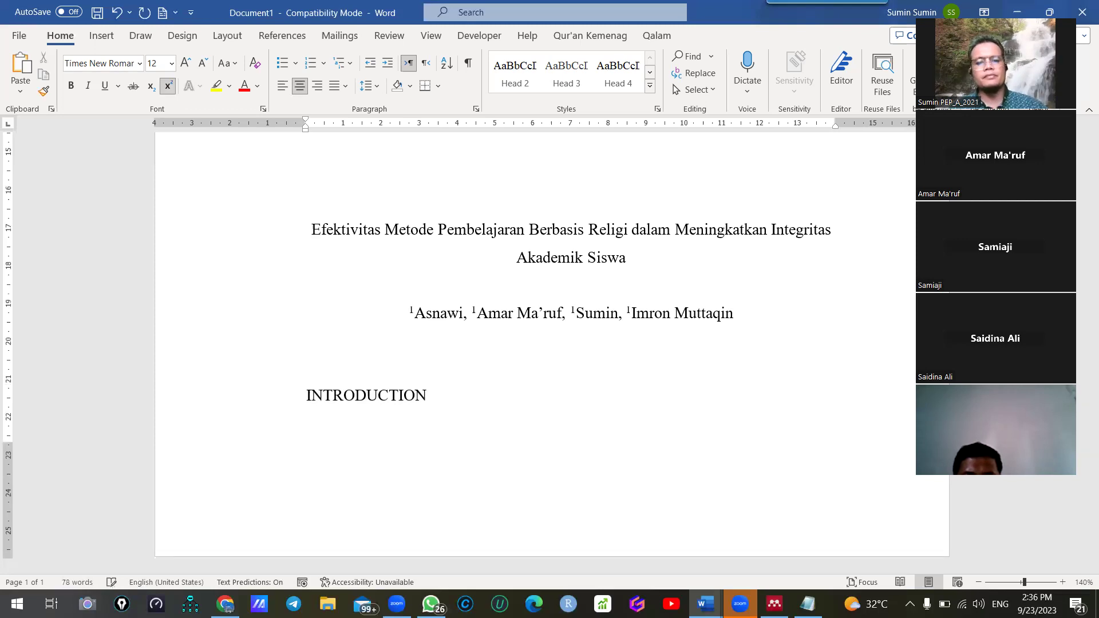
pyautogui.click(772, 309)
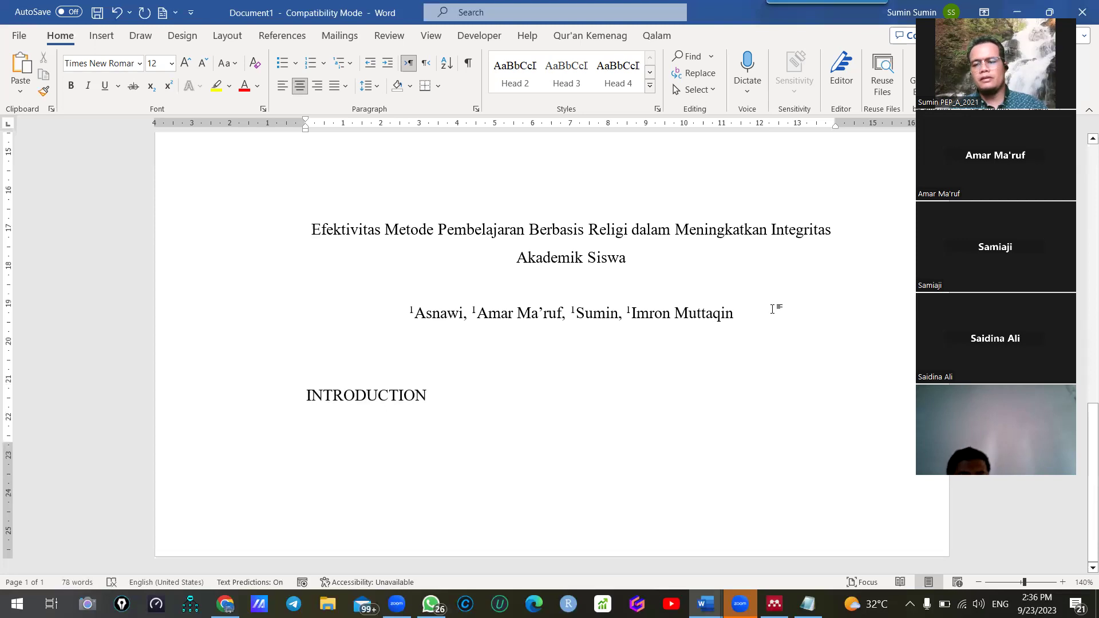
# Type the affiliation 'Pontianak State Islamic Institute' on a centred line below the authors
pyautogui.press('Return')
pyautogui.press('Return')
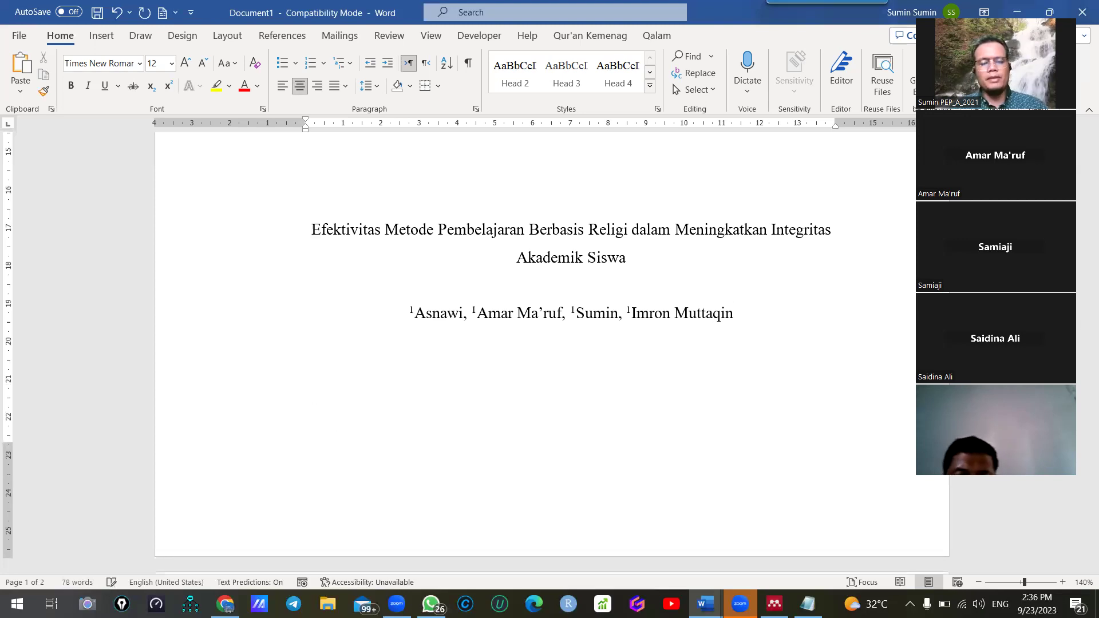
pyautogui.write('Ini')
pyautogui.press('BackSpace')
pyautogui.press('BackSpace')
pyautogui.write('sl')
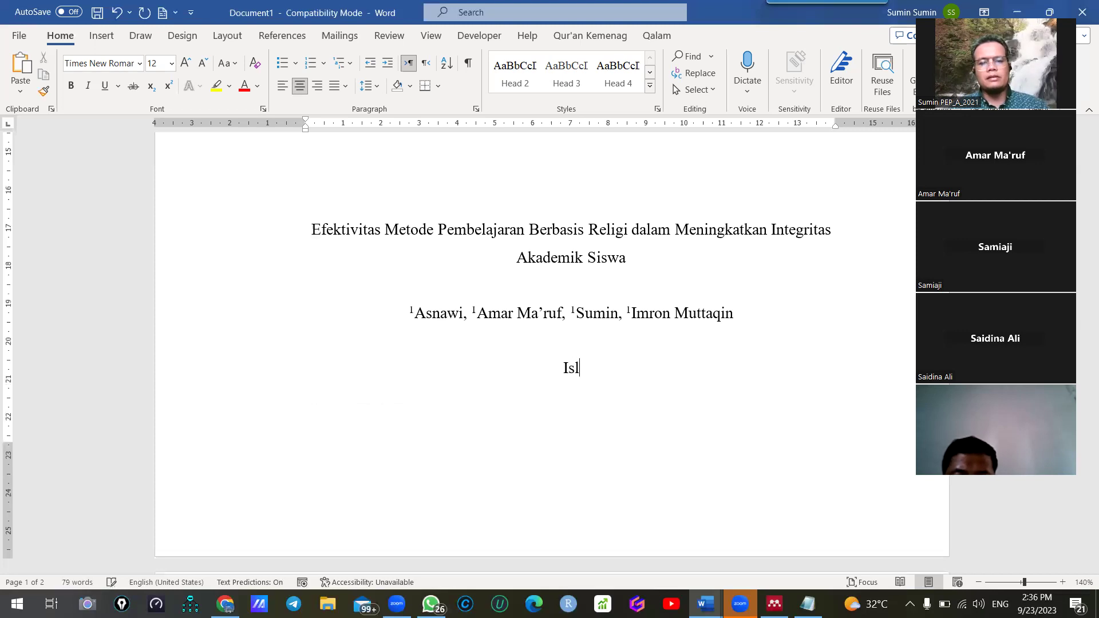
pyautogui.write('amic')
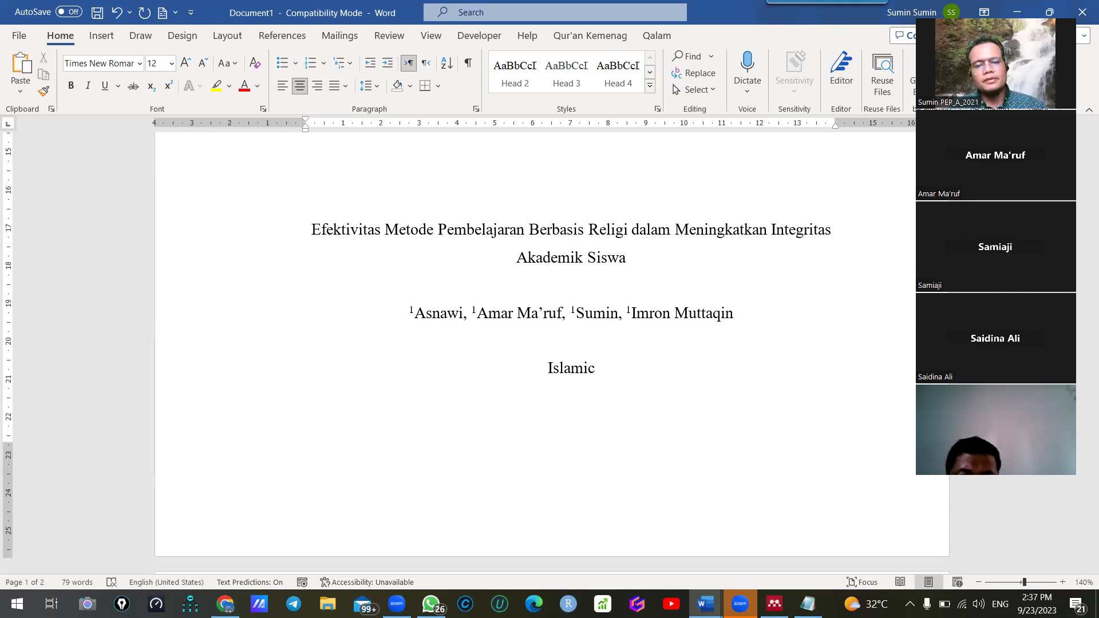
pyautogui.hotkey('ctrl', 'BackSpace')
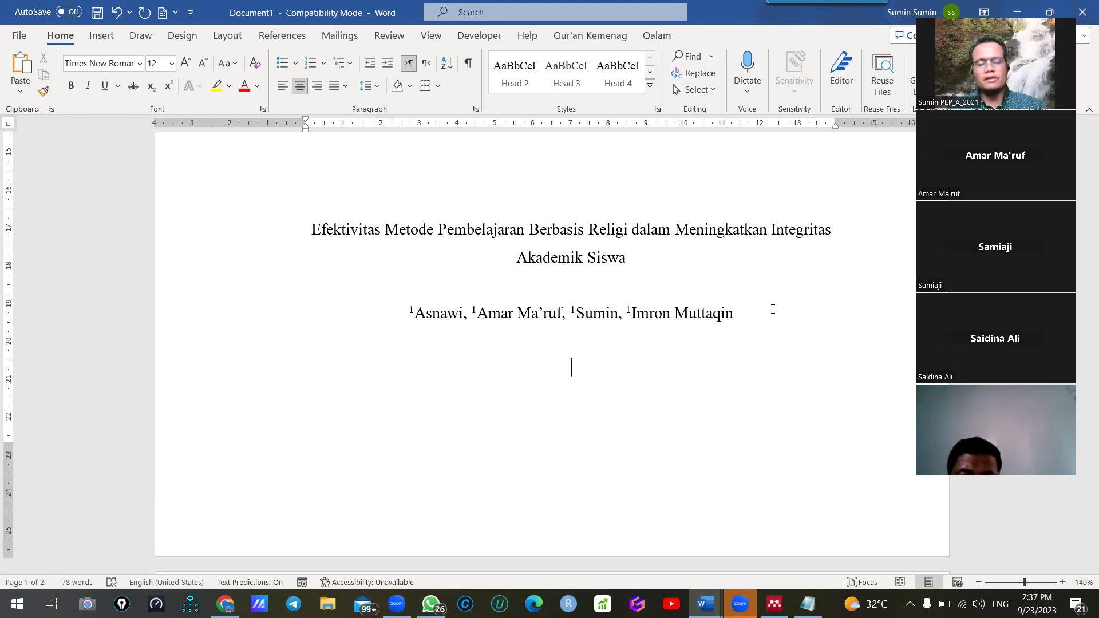
pyautogui.write('I')
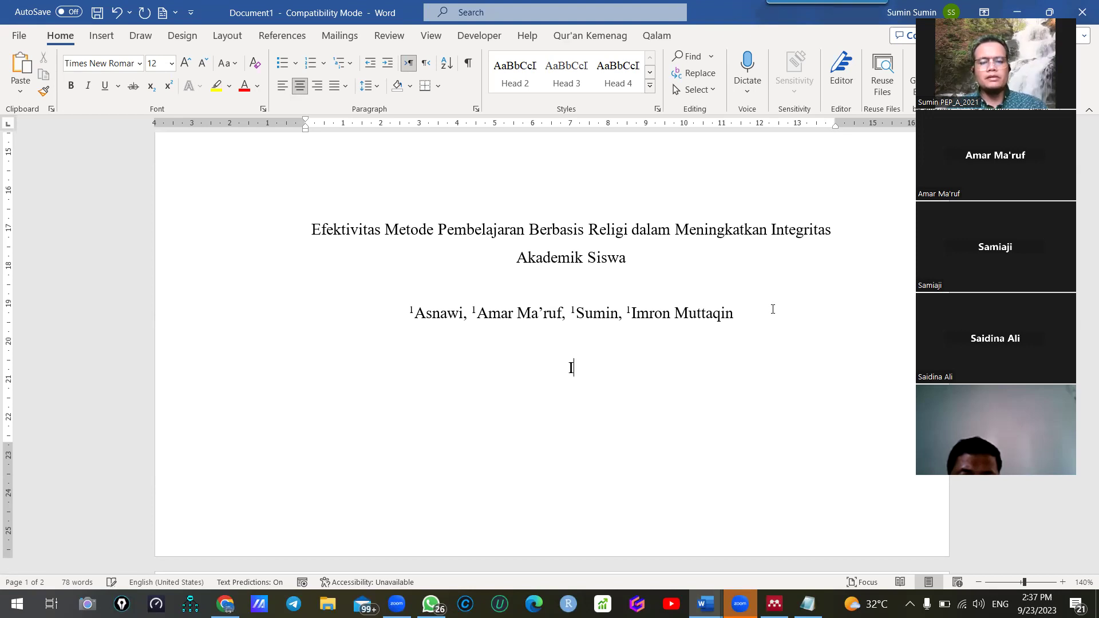
pyautogui.write('nstitut Aga')
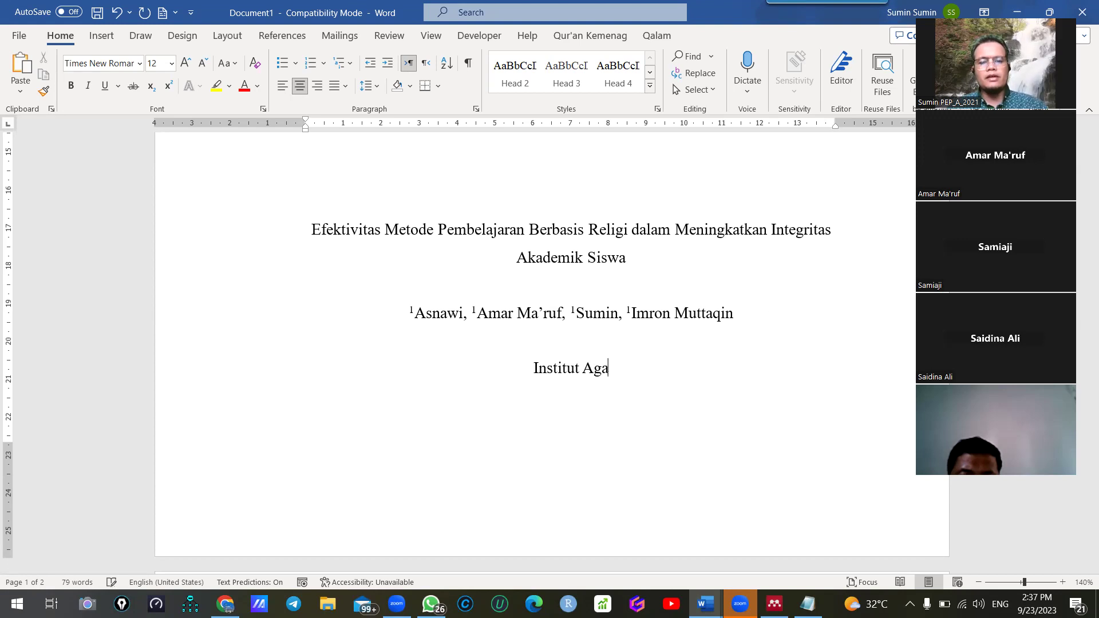
pyautogui.write('ma Islam Negeri Pontianak')
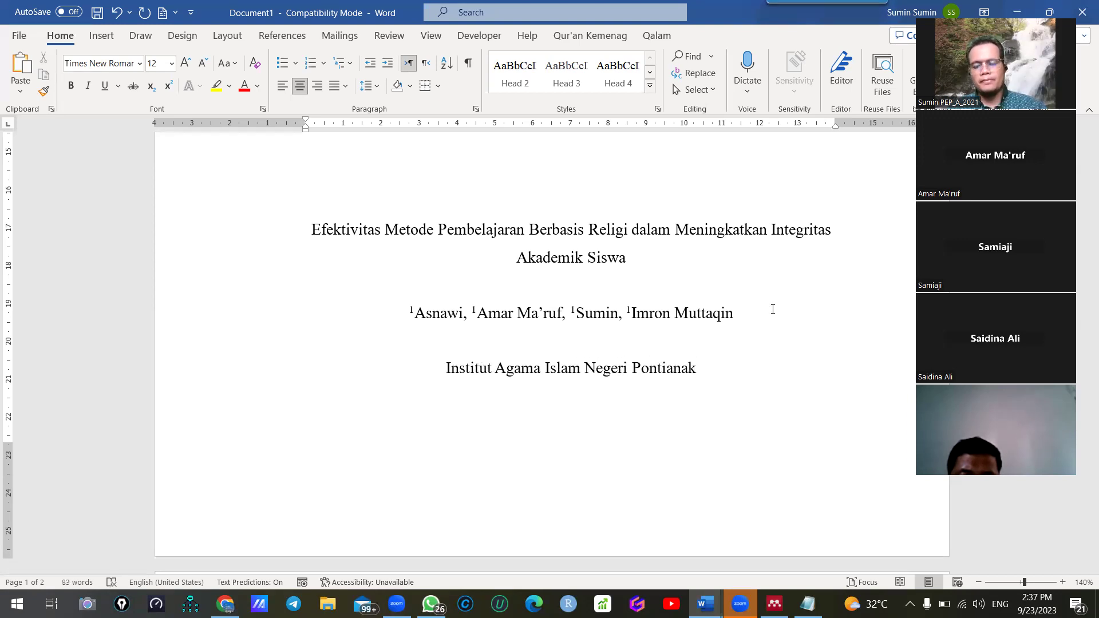
pyautogui.hotkey('ctrl', 'shift', 'Left')
pyautogui.hotkey('ctrl', 'shift', 'Left')
pyautogui.hotkey('ctrl', 'shift', 'Left')
pyautogui.hotkey('ctrl', 'shift', 'Left')
pyautogui.hotkey('ctrl', 'shift', 'Left')
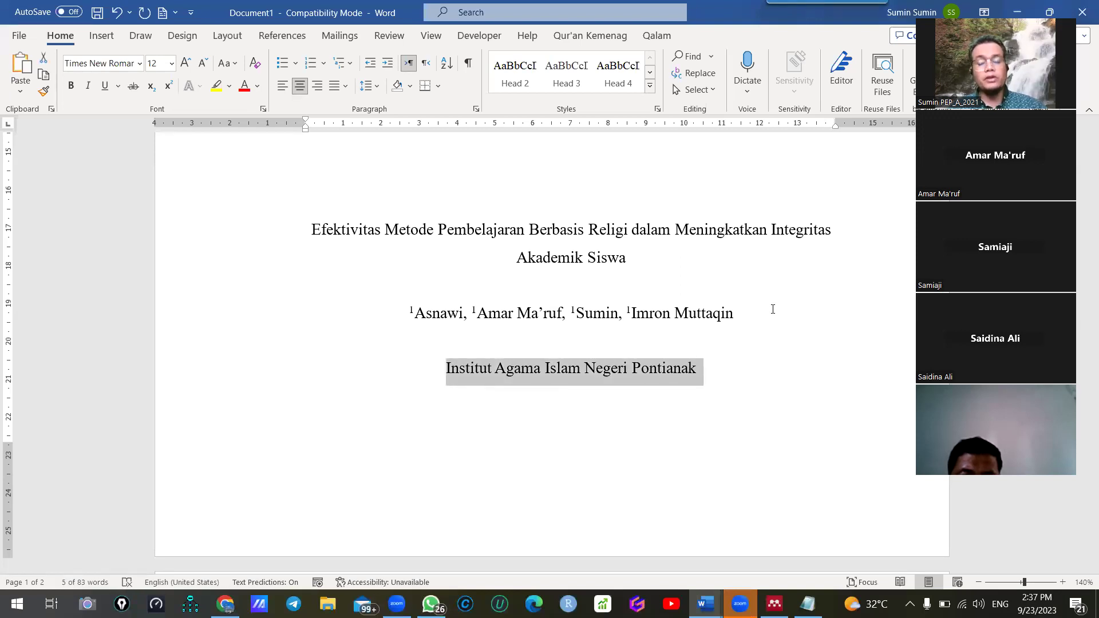
pyautogui.write('Pon')
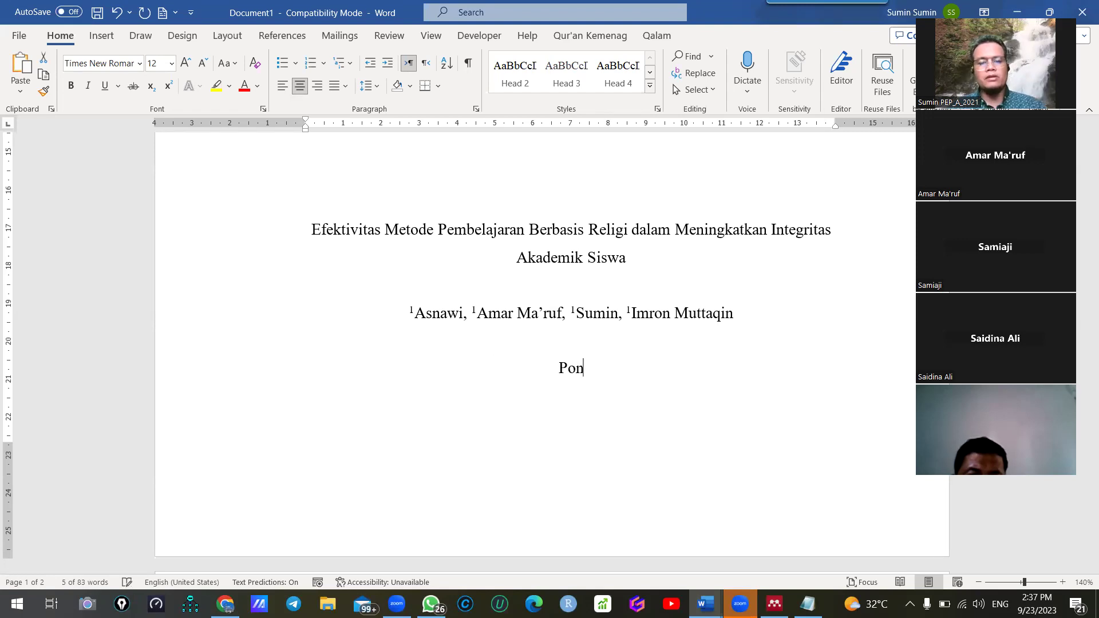
pyautogui.write('tianak State')
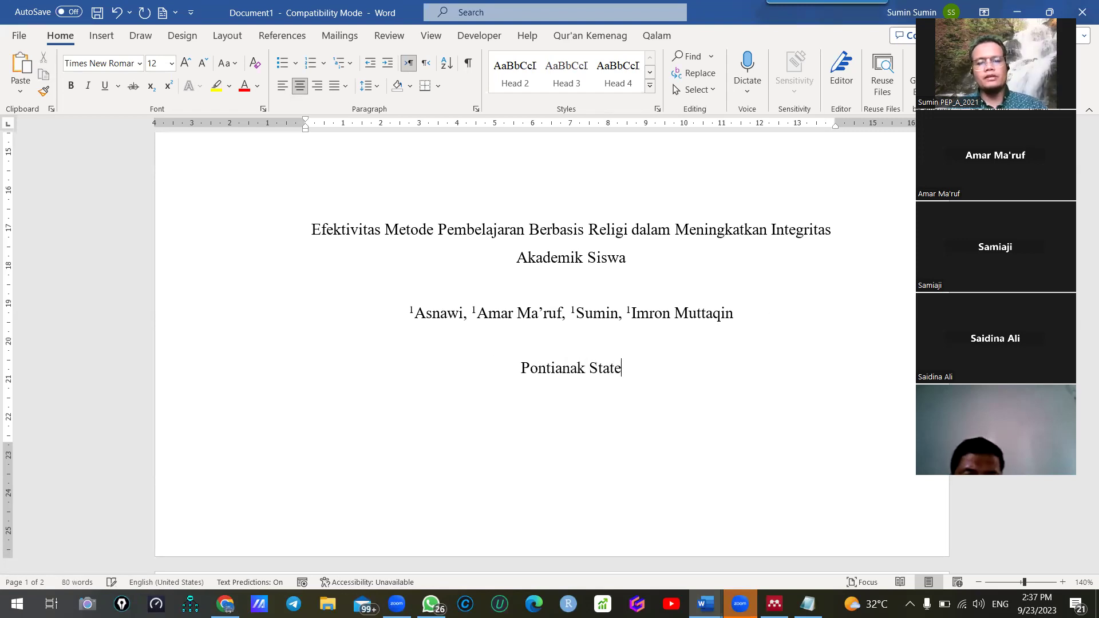
pyautogui.write(' Islamic I')
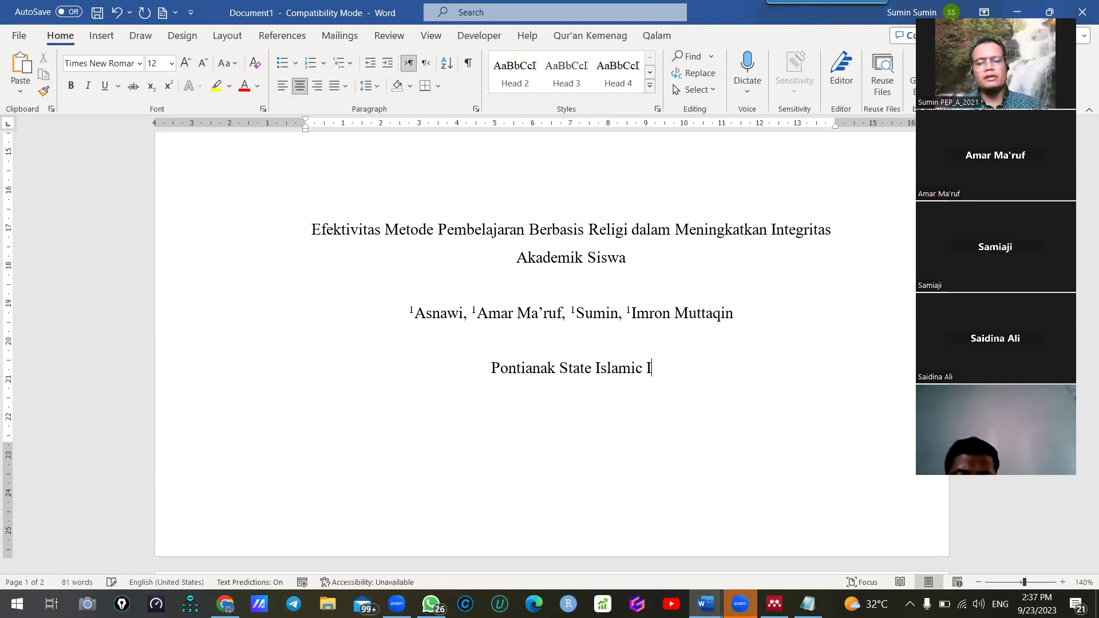
pyautogui.write('nstitute')
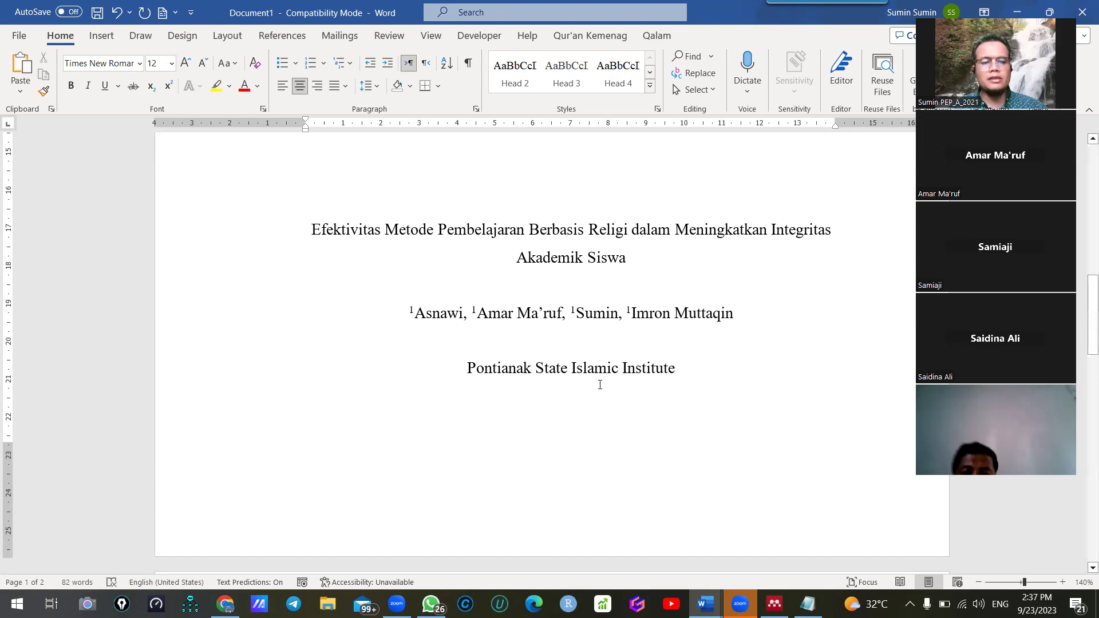
# Add a superscript 1 before 'Pontianak State Islamic Institute'
pyautogui.click(461, 365)
pyautogui.hotkey('ctrl', 'shift', '=')
pyautogui.write('1')
pyautogui.click(752, 371)
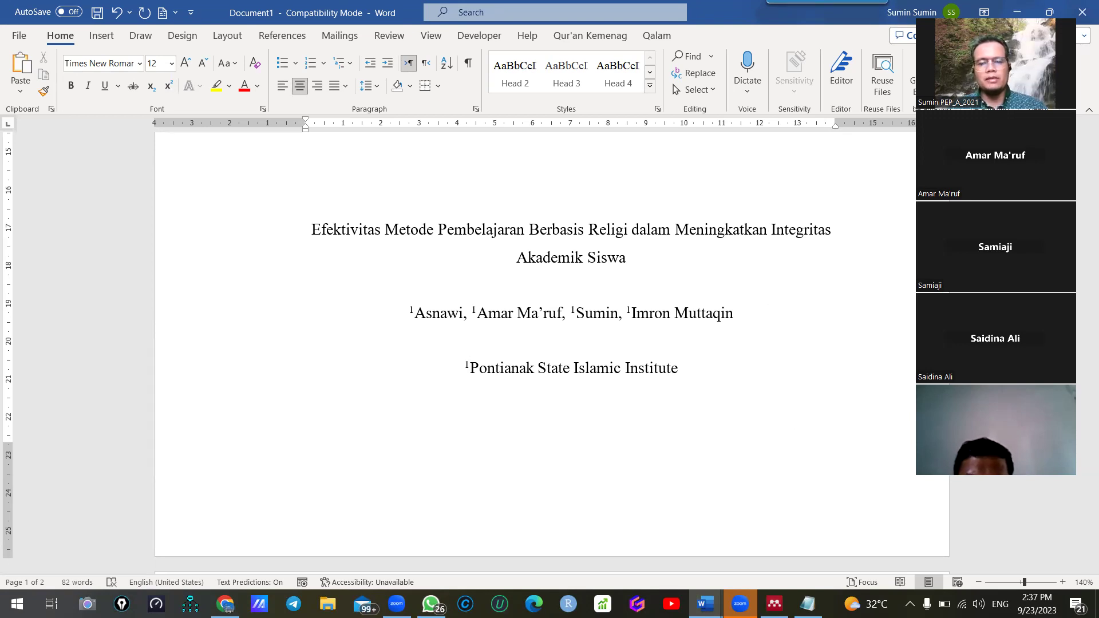
# Add a 'Coresponding author:' line with the author's e-mail address, autoformatted as a hyperlink
pyautogui.press('Return')
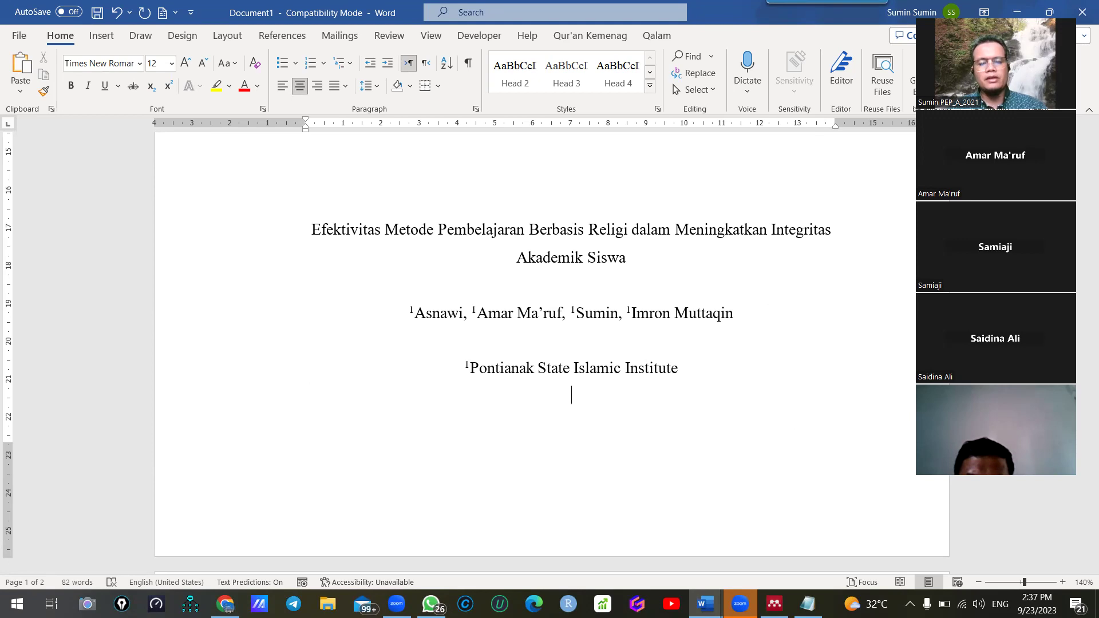
pyautogui.write('A')
pyautogui.press('BackSpace')
pyautogui.write('Cores')
pyautogui.write('ponding au')
pyautogui.write('thor')
pyautogui.write(';')
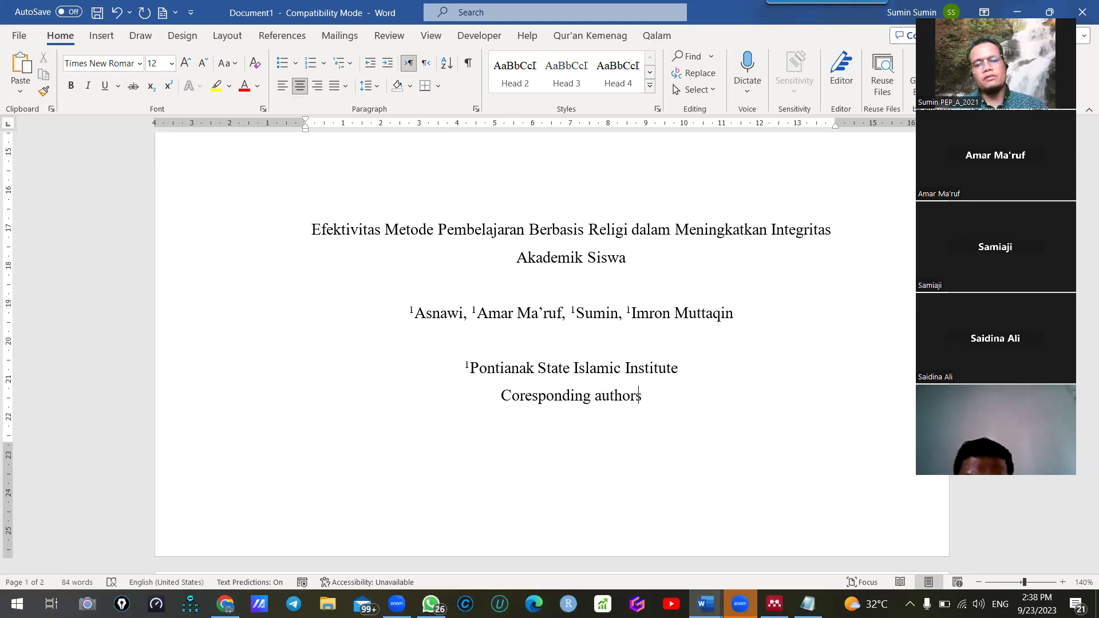
pyautogui.press('BackSpace')
pyautogui.write(':')
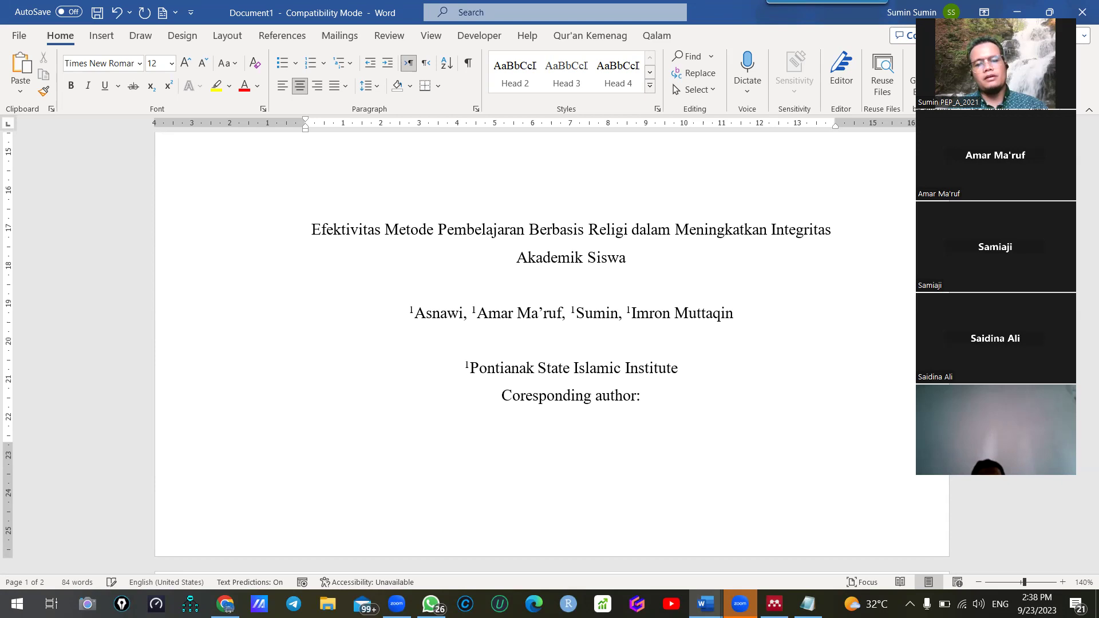
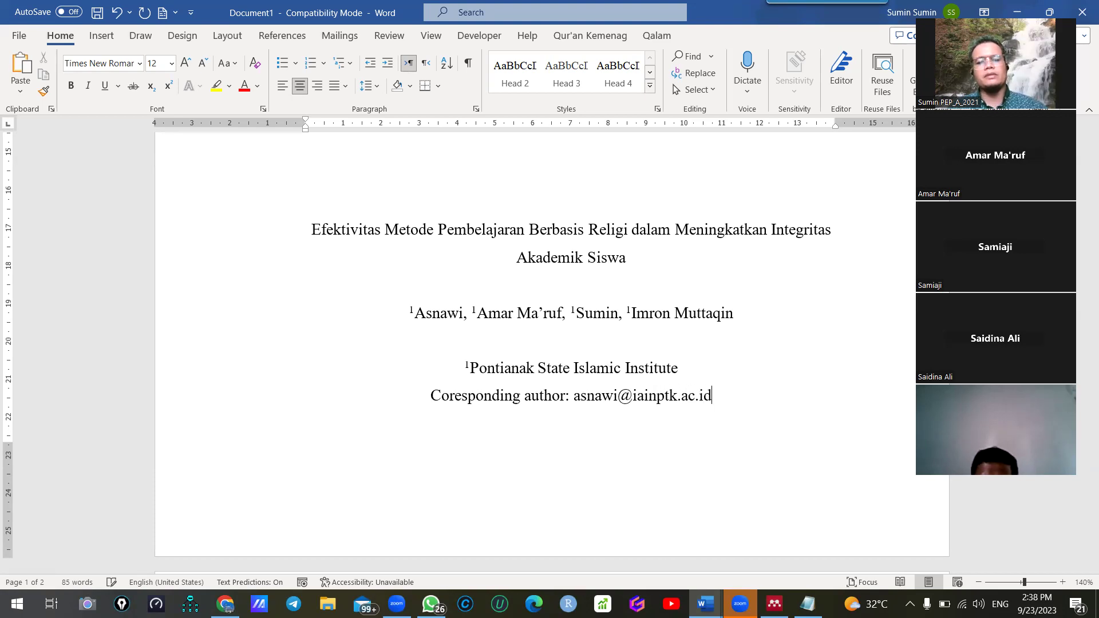
pyautogui.press('Return')
# Start a new page headed ABSTRAK
pyautogui.hotkey('ctrl', 'Return')
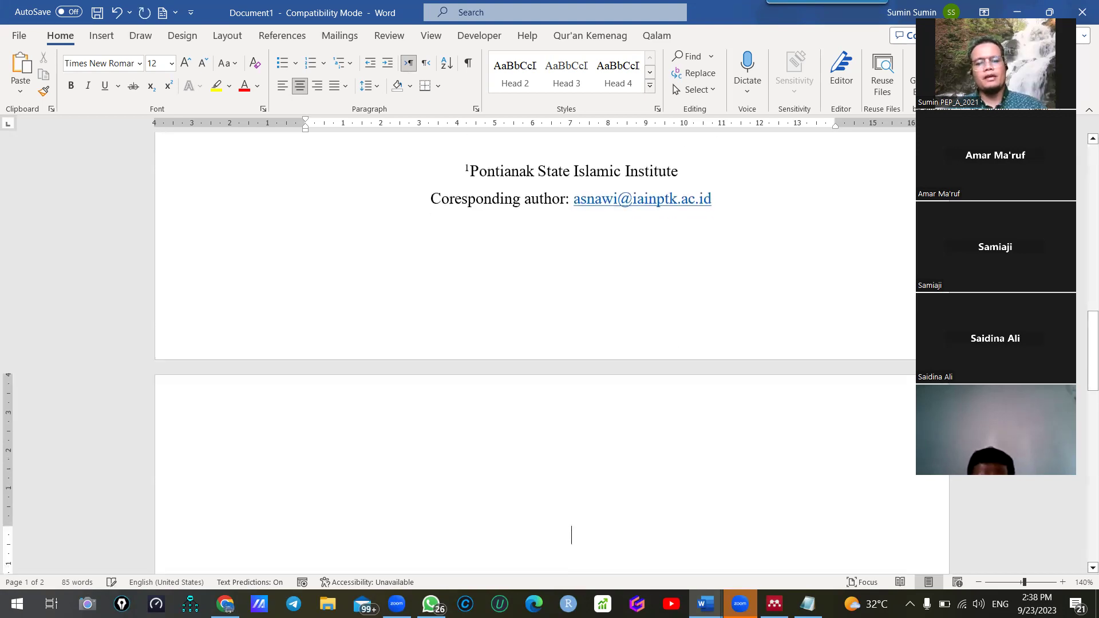
pyautogui.write('ABSTRAK')
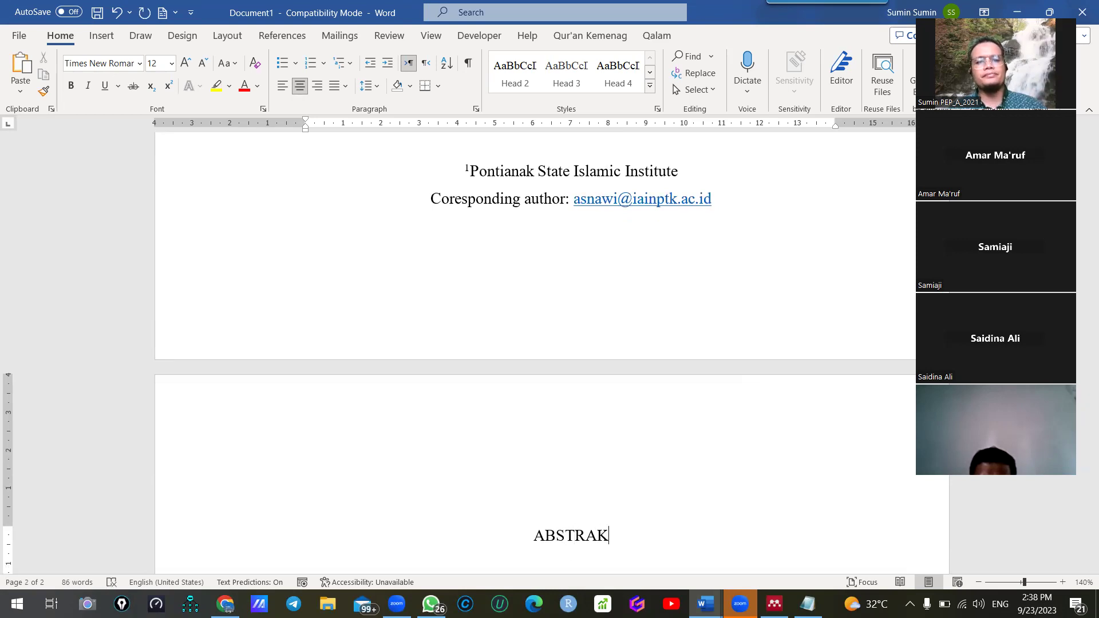
pyautogui.scroll(-7, 629, 224)
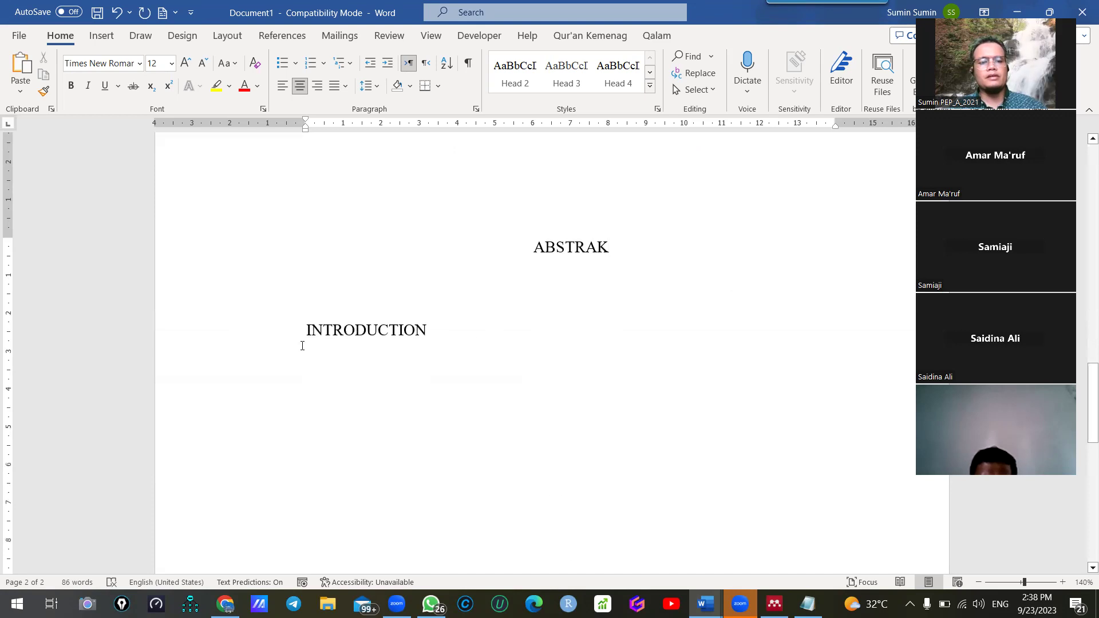
pyautogui.click(432, 330)
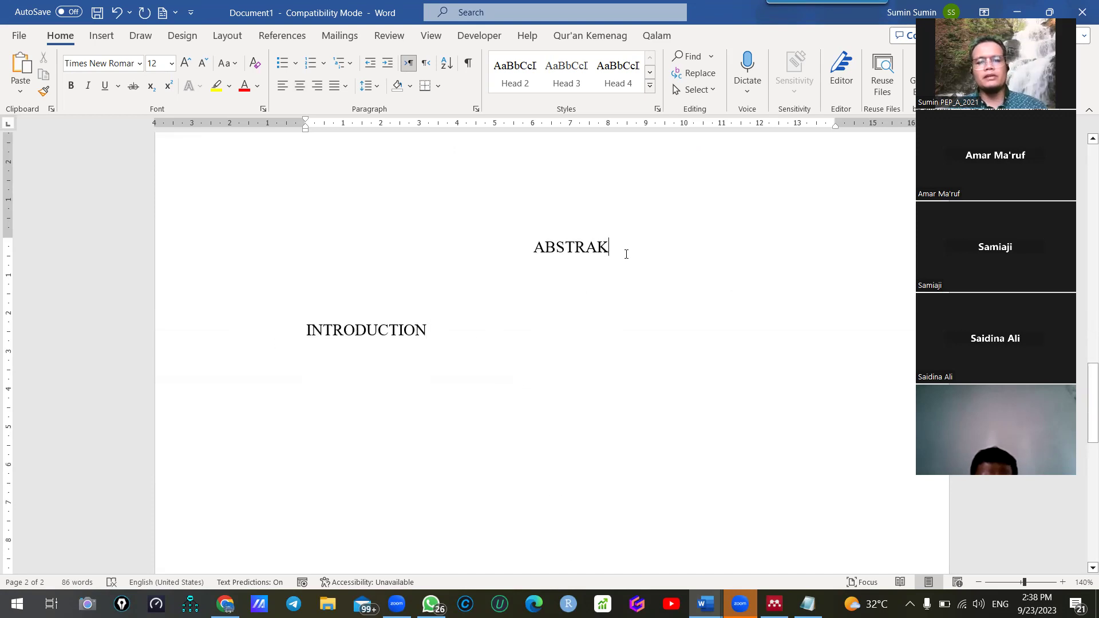
pyautogui.press('Return')
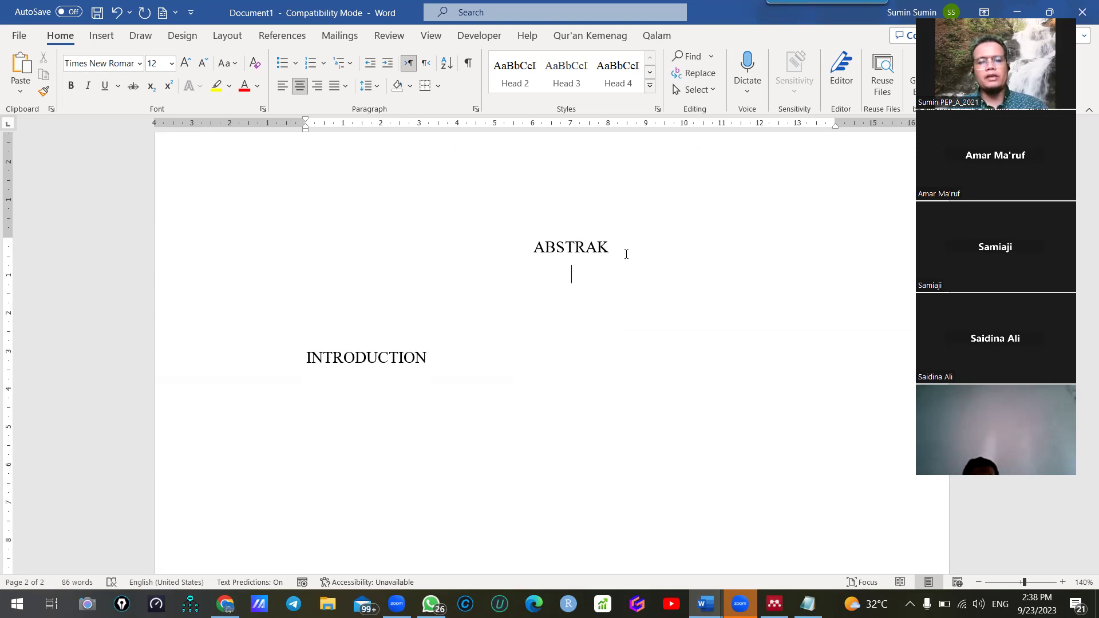
# Type the 'Latar belakang ()', 'Tujuan Penelitian' and 'Metode Penelitian' outline lines
pyautogui.write('Riset ga')
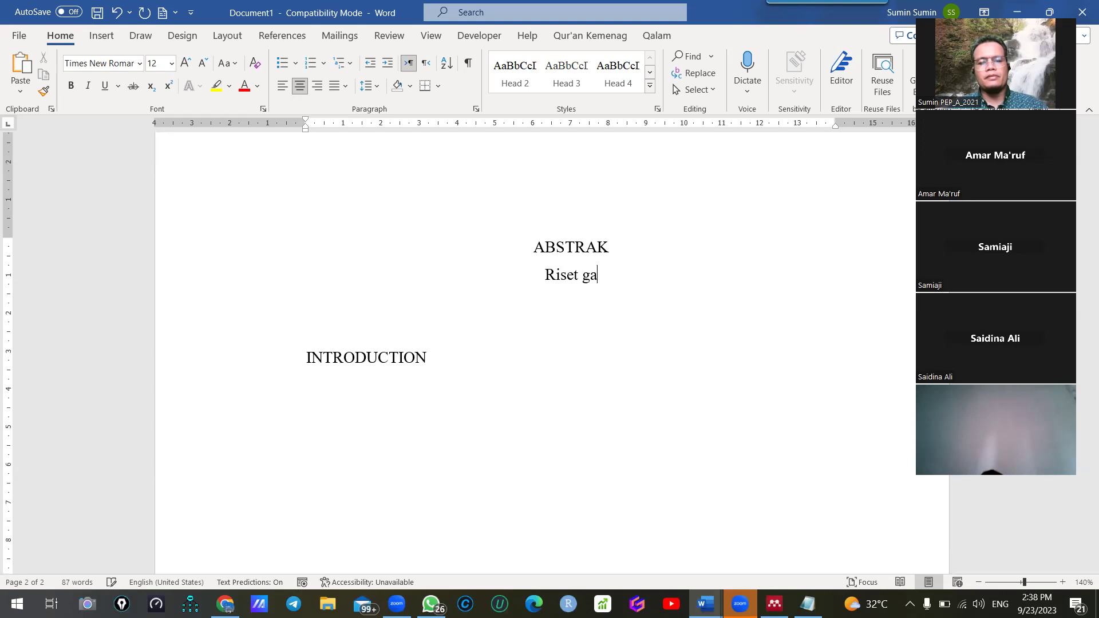
pyautogui.write('p dan novelty (')
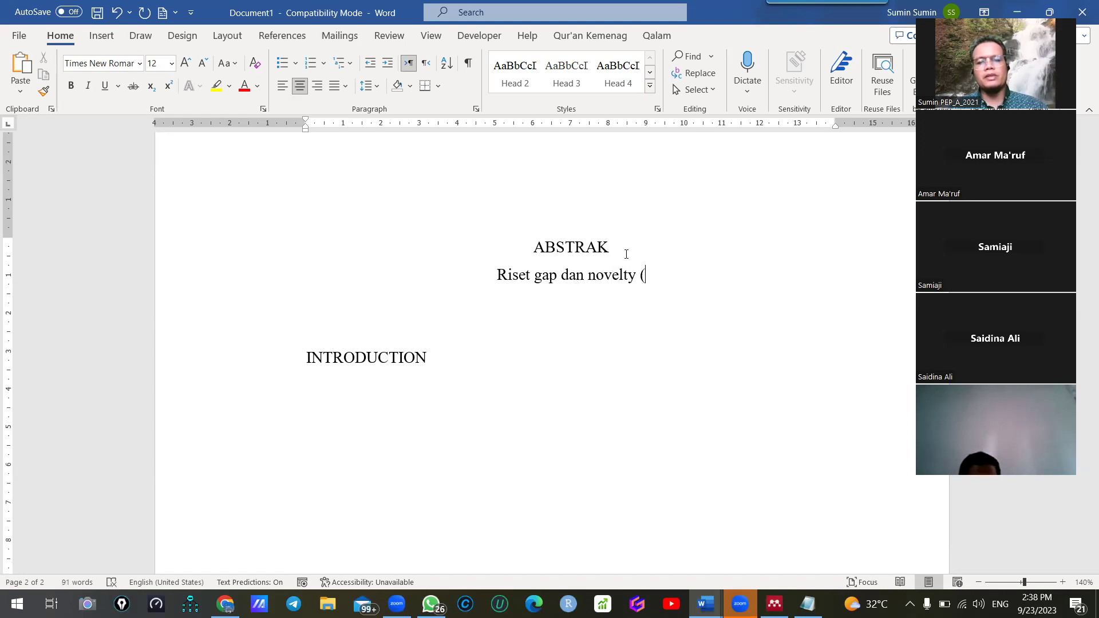
pyautogui.press('BackSpace')
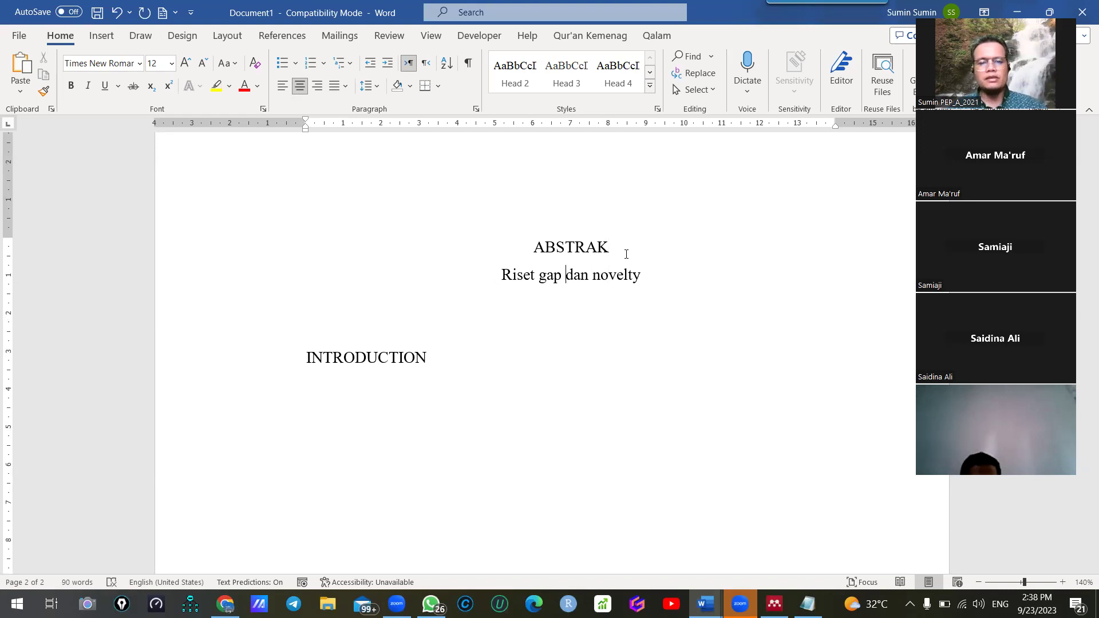
pyautogui.write('Latar belak')
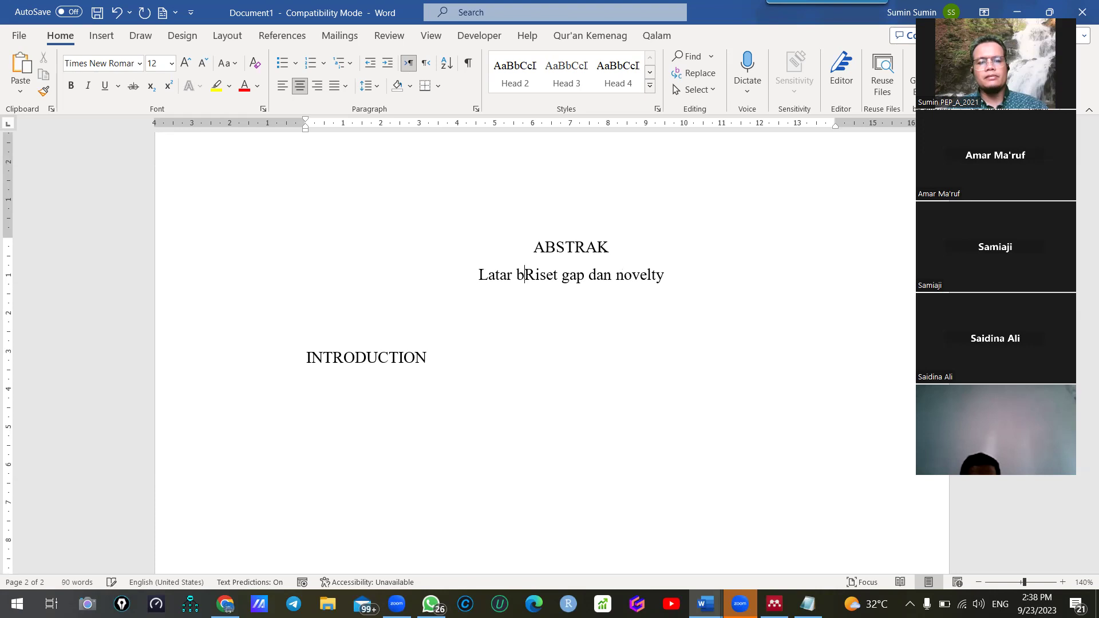
pyautogui.write('ang (')
pyautogui.hotkey('ctrl', 'Right')
pyautogui.hotkey('ctrl', 'Right')
pyautogui.hotkey('ctrl', 'Right')
pyautogui.hotkey('ctrl', 'Right')
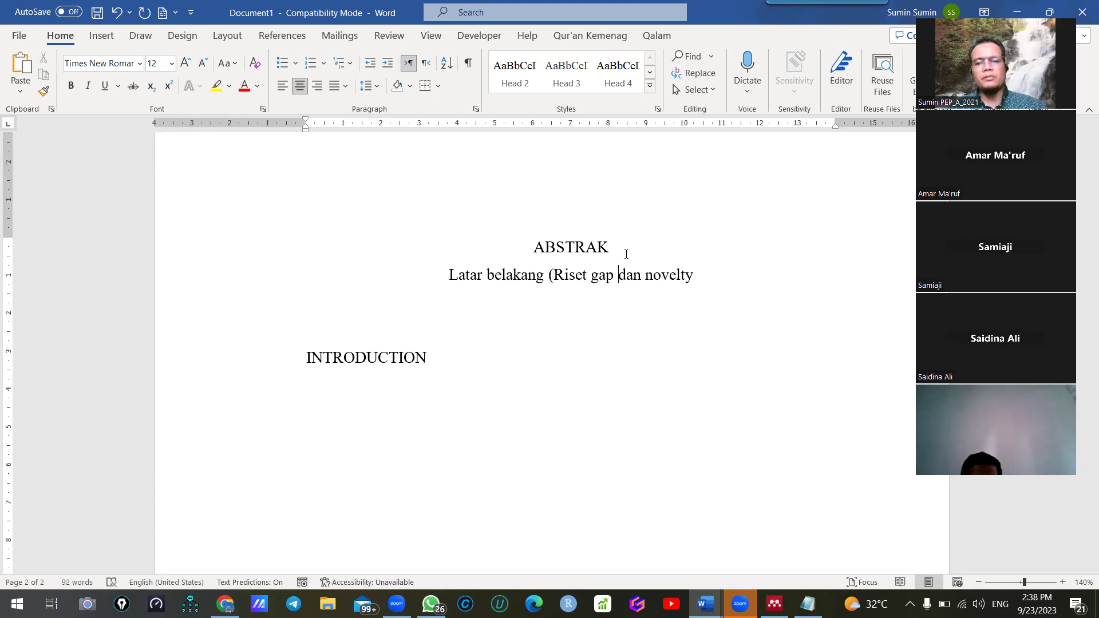
pyautogui.write(')')
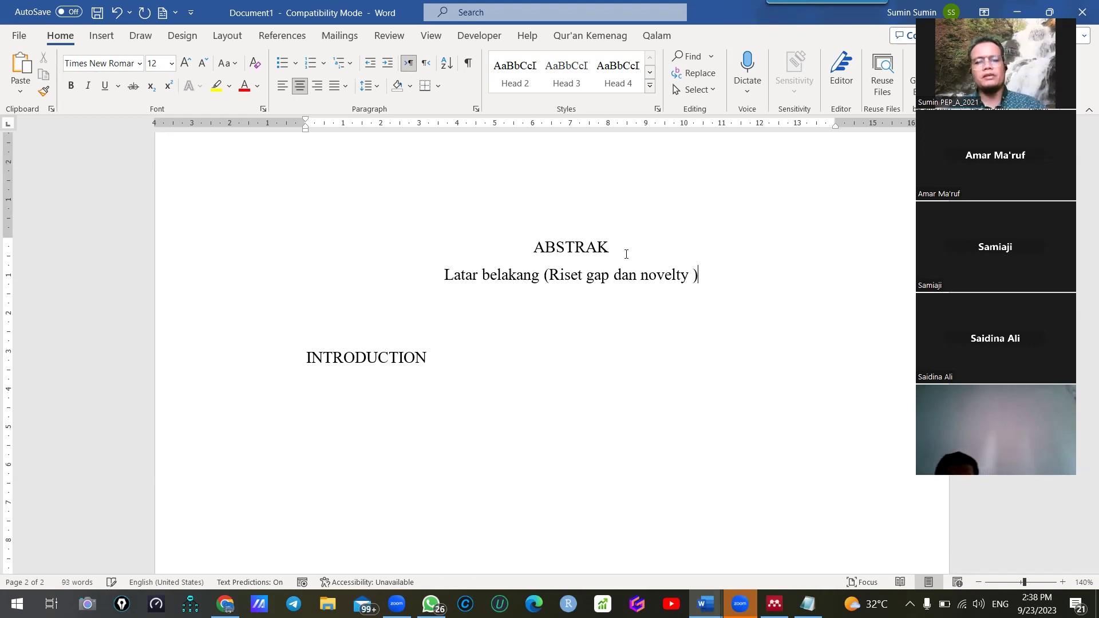
pyautogui.press('Return')
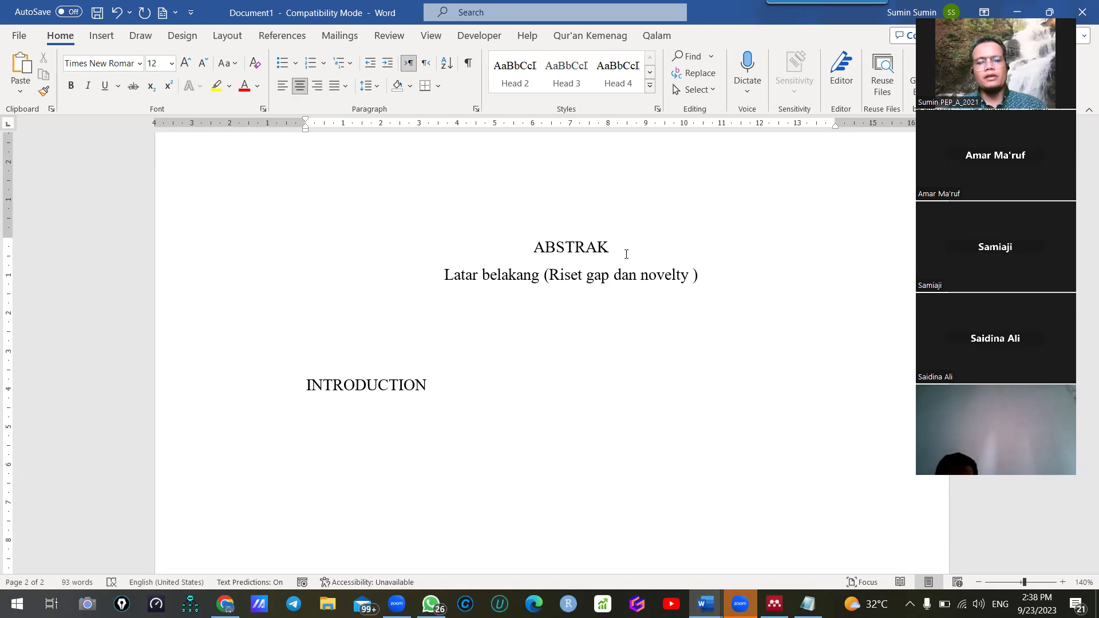
pyautogui.write('Tujuan ')
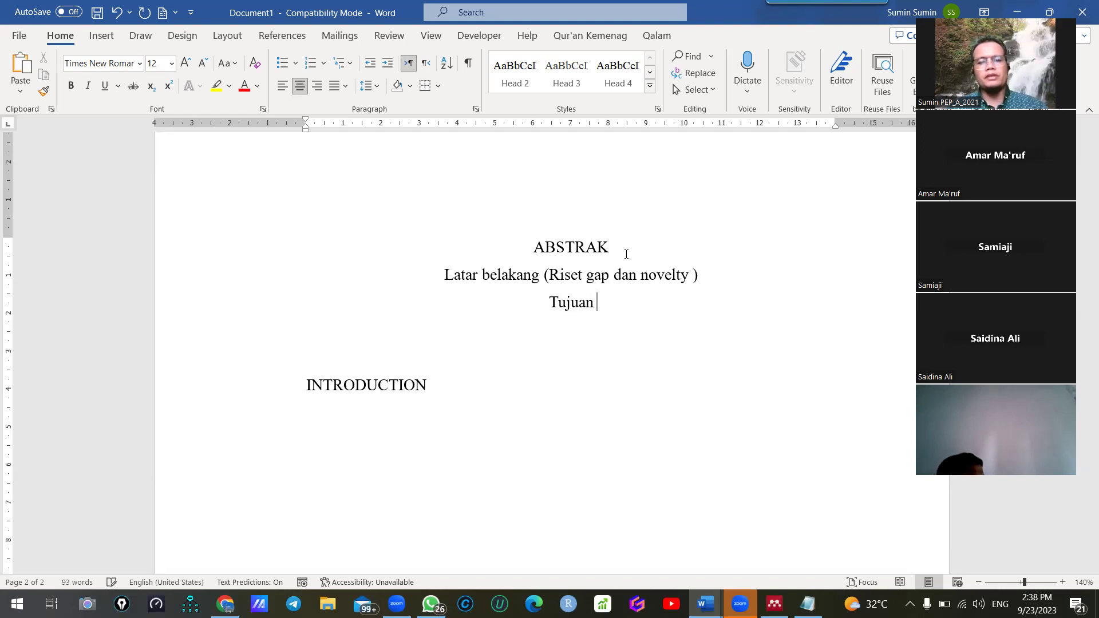
pyautogui.write('Penelitian')
pyautogui.press('Return')
pyautogui.write('Me')
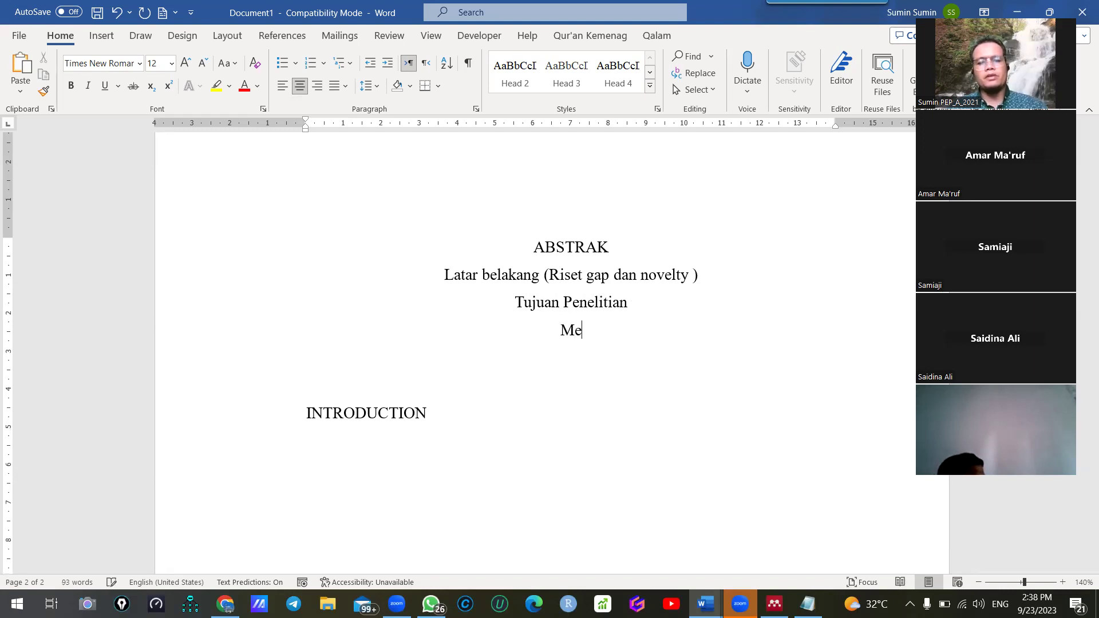
pyautogui.write('tode Pene')
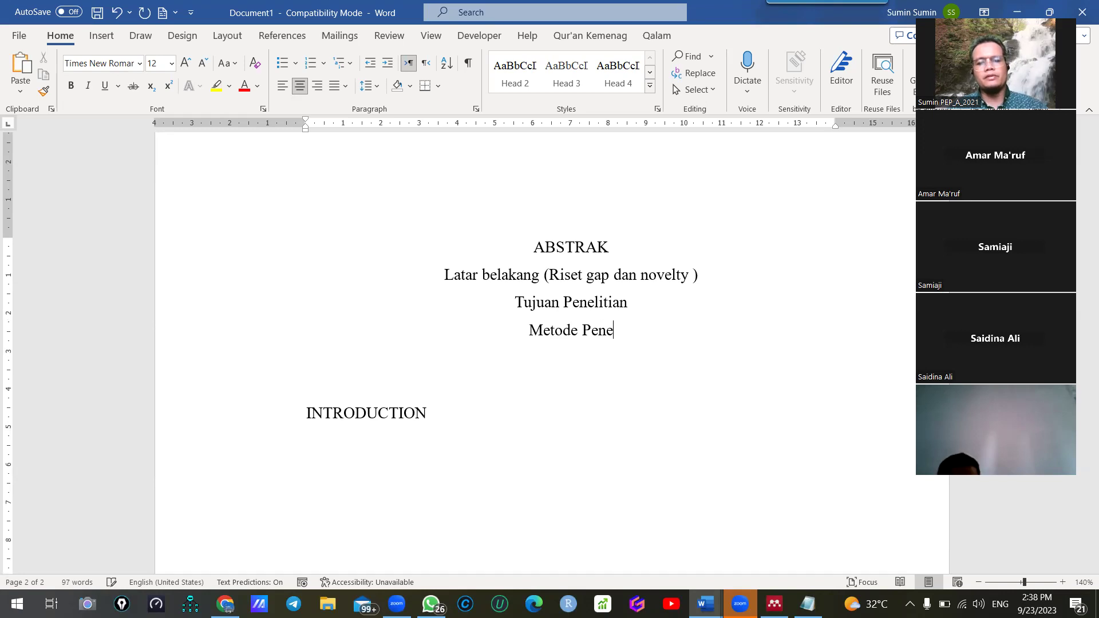
pyautogui.write('litian')
pyautogui.press('Return')
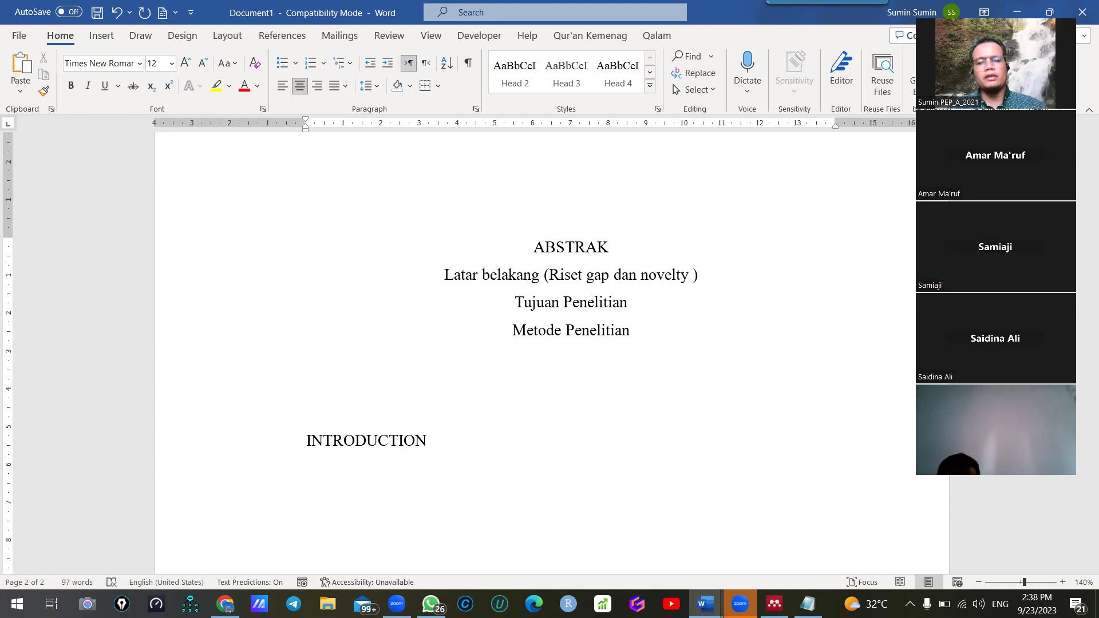
# Extend Metode Penelitian with 'alat analisis, populasi dan sampel' and add 'Hasil (temuan utama), implikasi, keterbatasan'
pyautogui.press('BackSpace')
pyautogui.press('BackSpace')
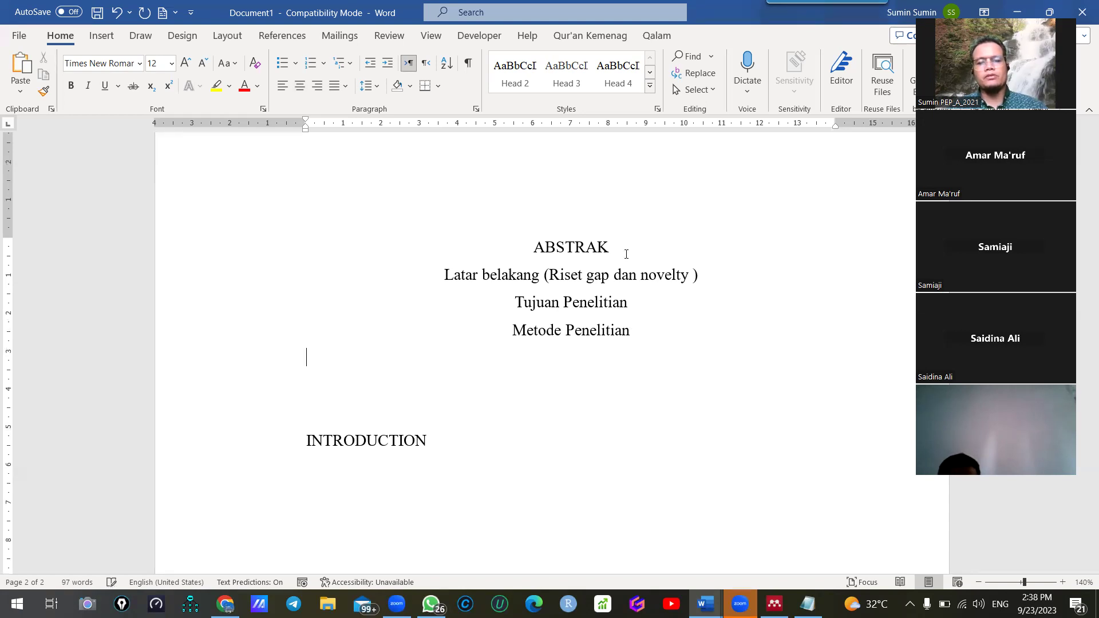
pyautogui.write(', alat analisis')
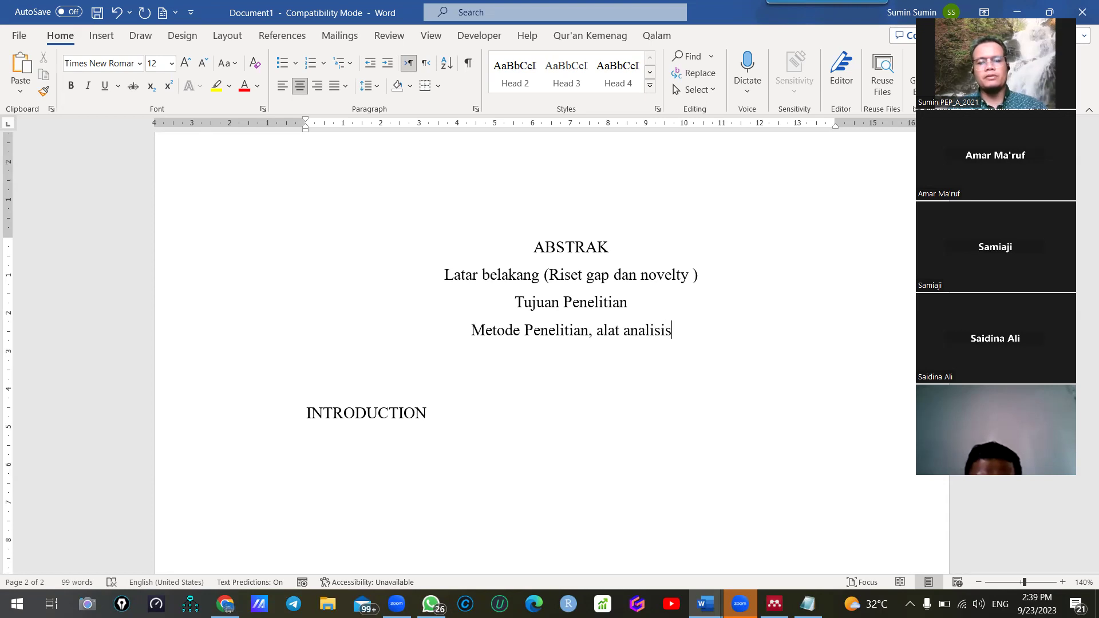
pyautogui.write(', popu')
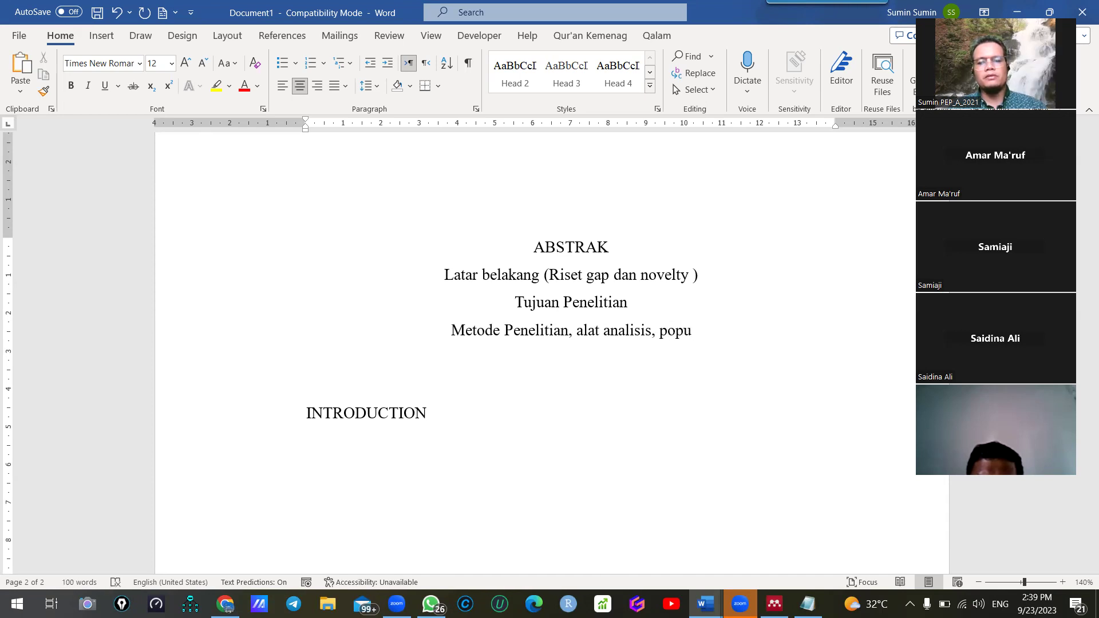
pyautogui.write('lasi dan')
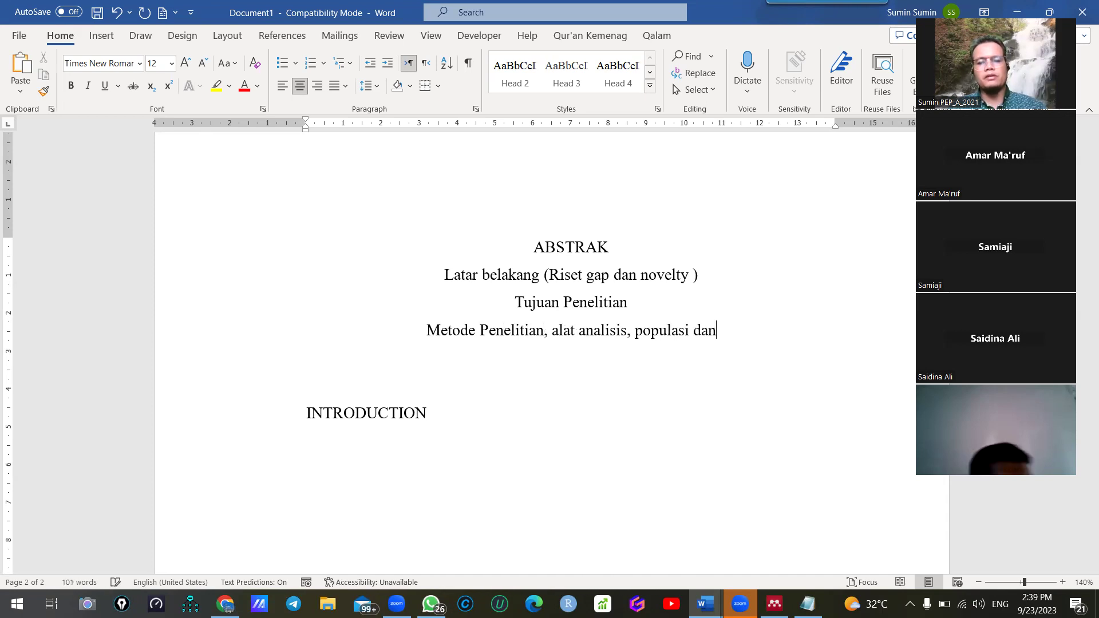
pyautogui.press('BackSpace')
pyautogui.press('BackSpace')
pyautogui.press('BackSpace')
pyautogui.press('BackSpace')
pyautogui.press('BackSpace')
pyautogui.press('BackSpace')
pyautogui.press('BackSpace')
pyautogui.press('BackSpace')
pyautogui.press('BackSpace')
pyautogui.press('BackSpace')
pyautogui.press('BackSpace')
pyautogui.press('BackSpace')
pyautogui.press('BackSpace')
pyautogui.press('BackSpace')
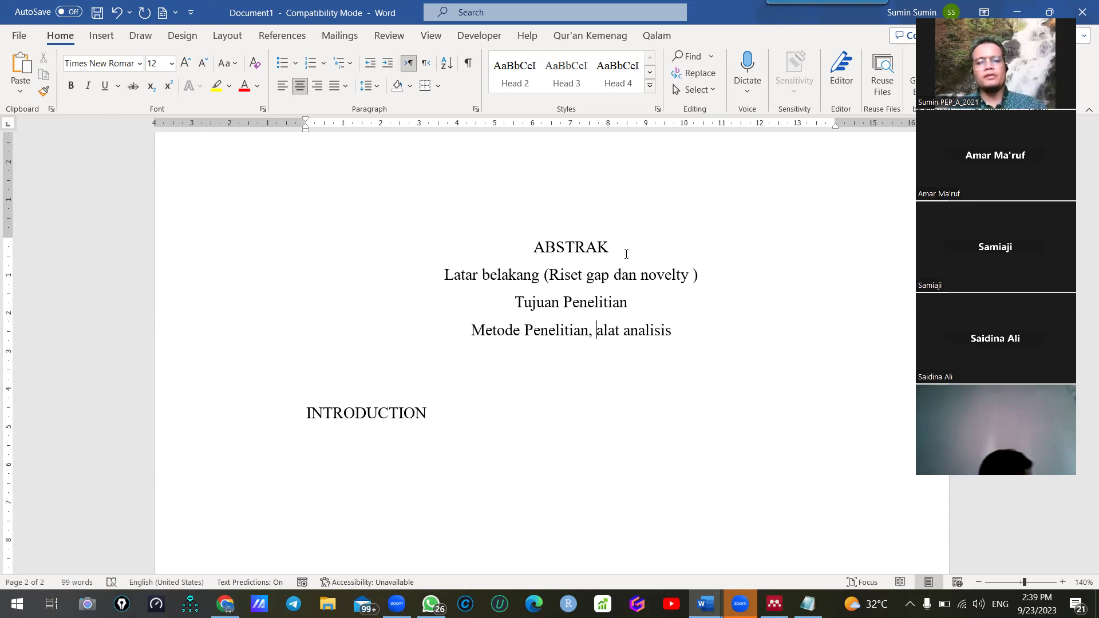
pyautogui.write('populasi dan sampel,')
pyautogui.press('Down')
pyautogui.write('Hasil (k')
pyautogui.write('esimpulan ')
pyautogui.write('u')
pyautogui.press('BackSpace')
pyautogui.press('BackSpace')
pyautogui.write('tem')
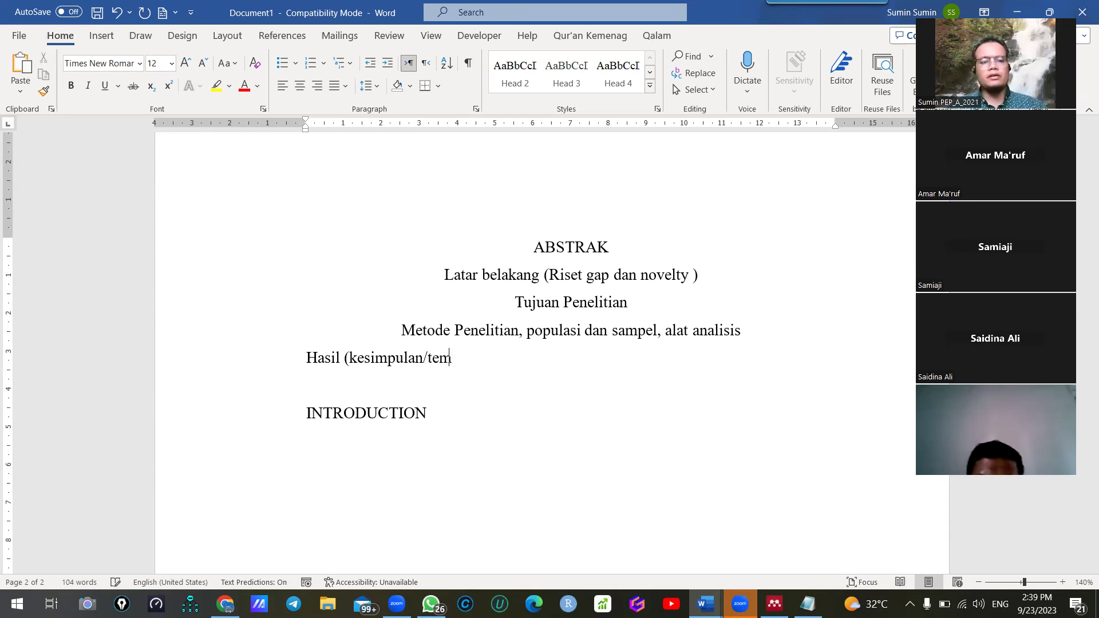
pyautogui.write('uan utama), implikasi, keterbatasan')
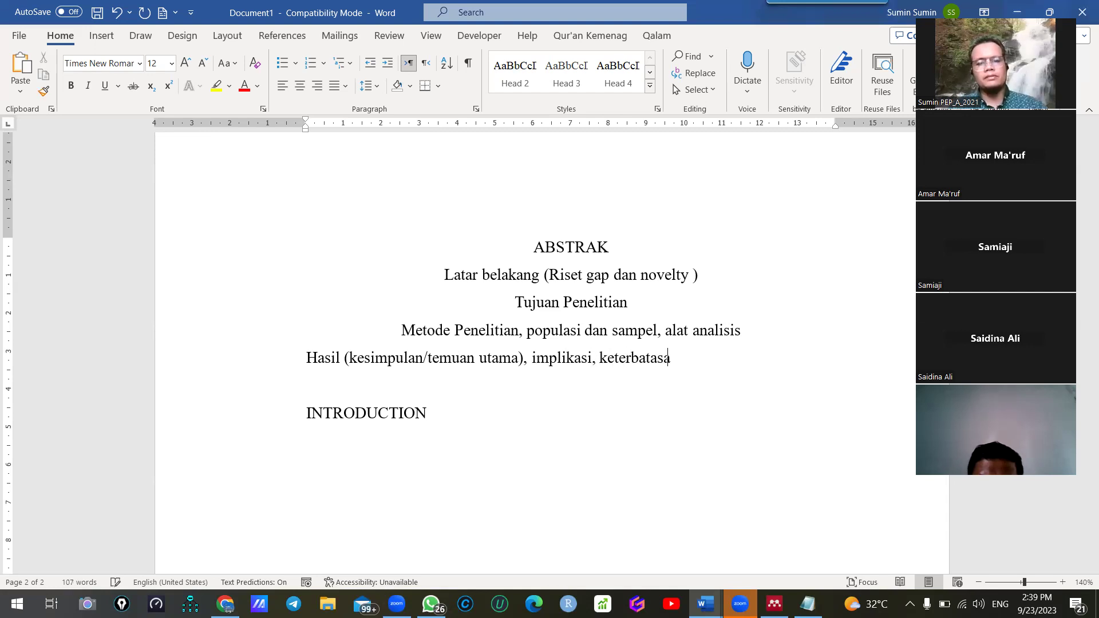
# Centre the outline lines and change the heading to 'ABSTRAK (300 kata)'
pyautogui.keyDown('shift'); pyautogui.click(637, 360); pyautogui.keyUp('shift')
pyautogui.hotkey('ctrl', 'e')
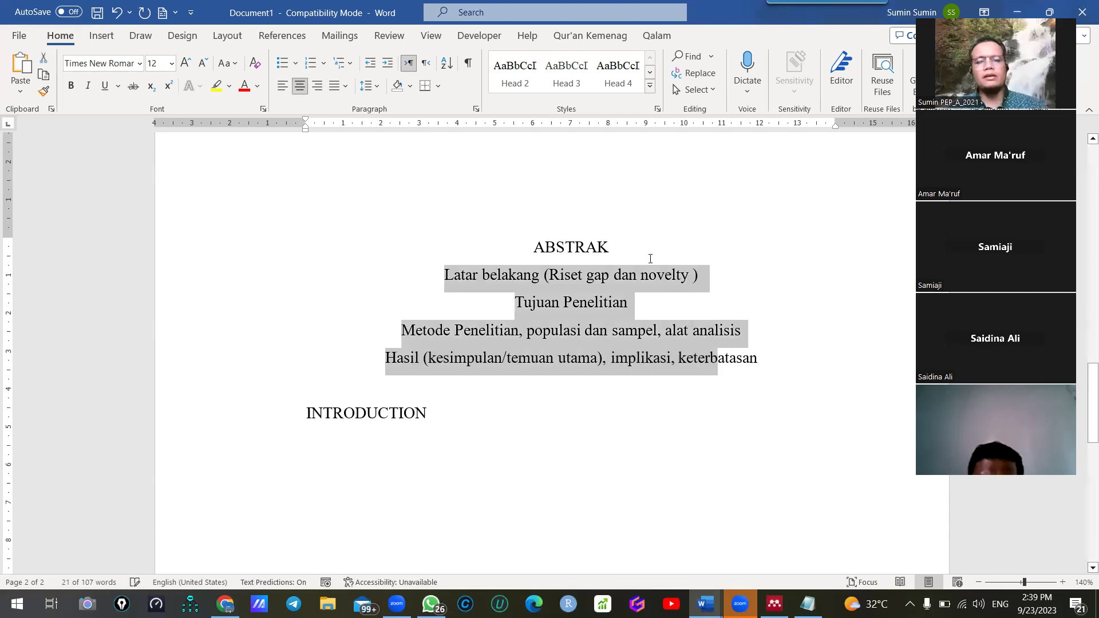
pyautogui.click(650, 251)
pyautogui.write('(30')
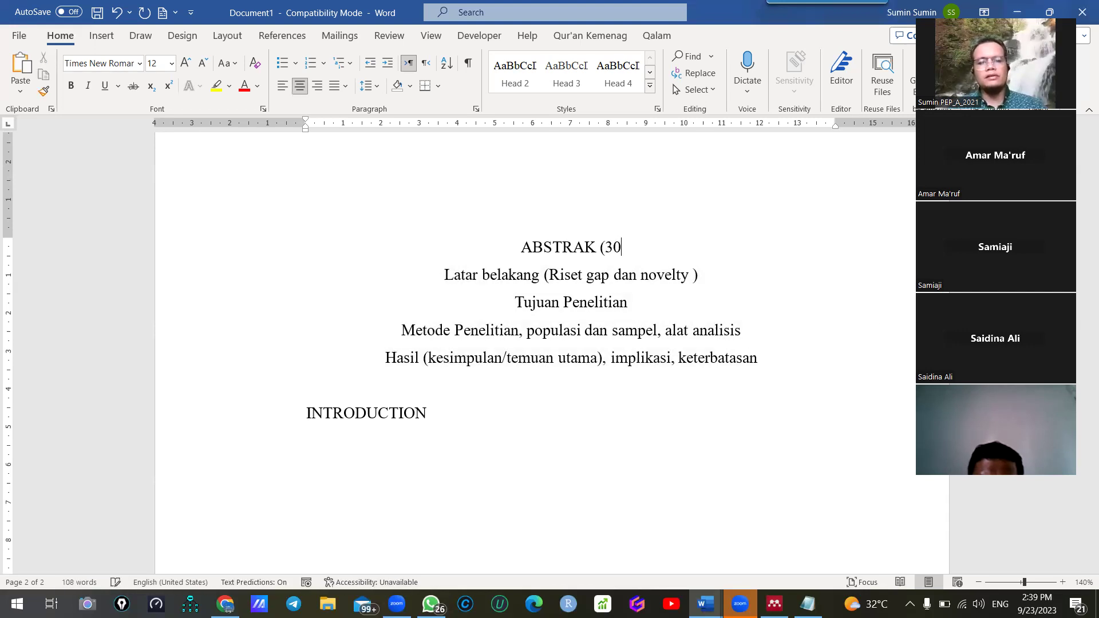
pyautogui.write('0 KATA')
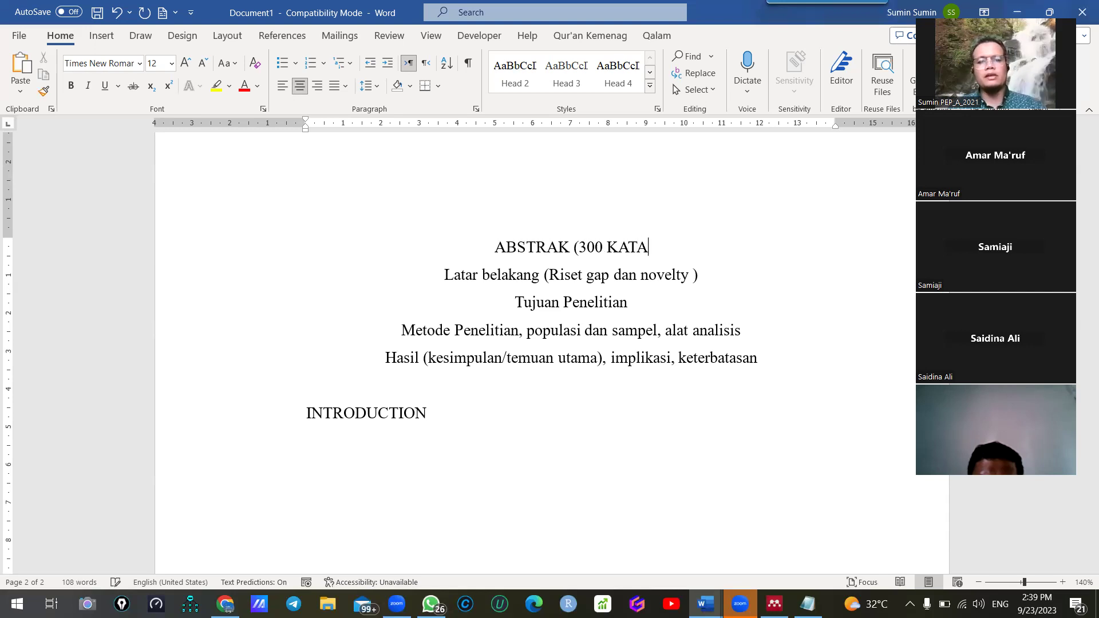
pyautogui.press('BackSpace')
pyautogui.press('BackSpace')
pyautogui.press('BackSpace')
pyautogui.press('BackSpace')
pyautogui.write('kata)')
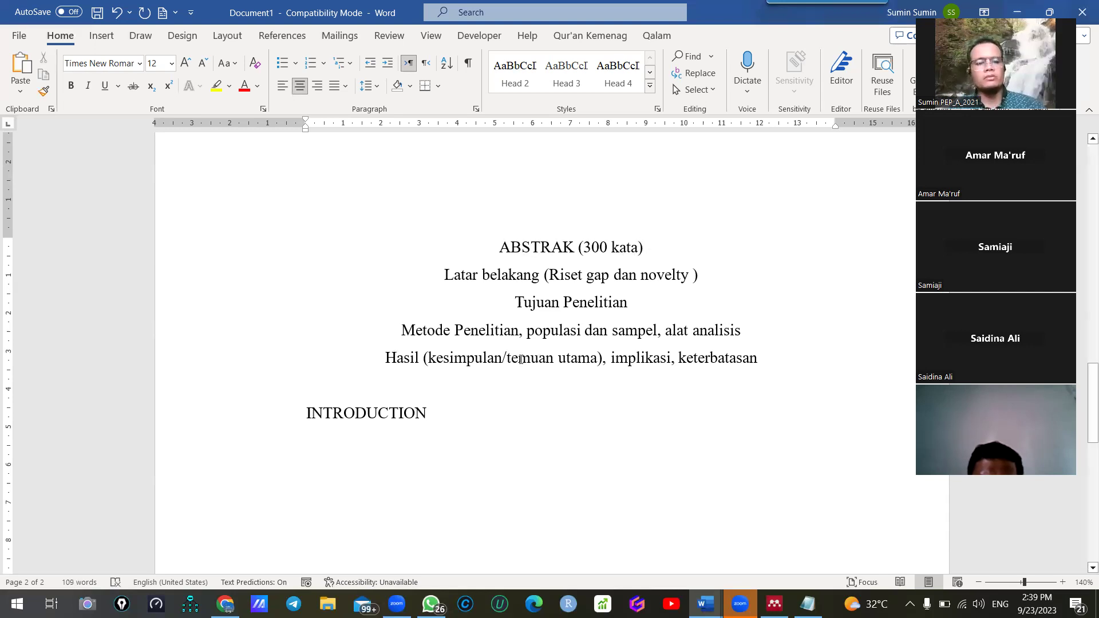
# Cut the block from the title through INTRODUCTION
pyautogui.click(447, 428)
pyautogui.scroll(3, 499, 309)
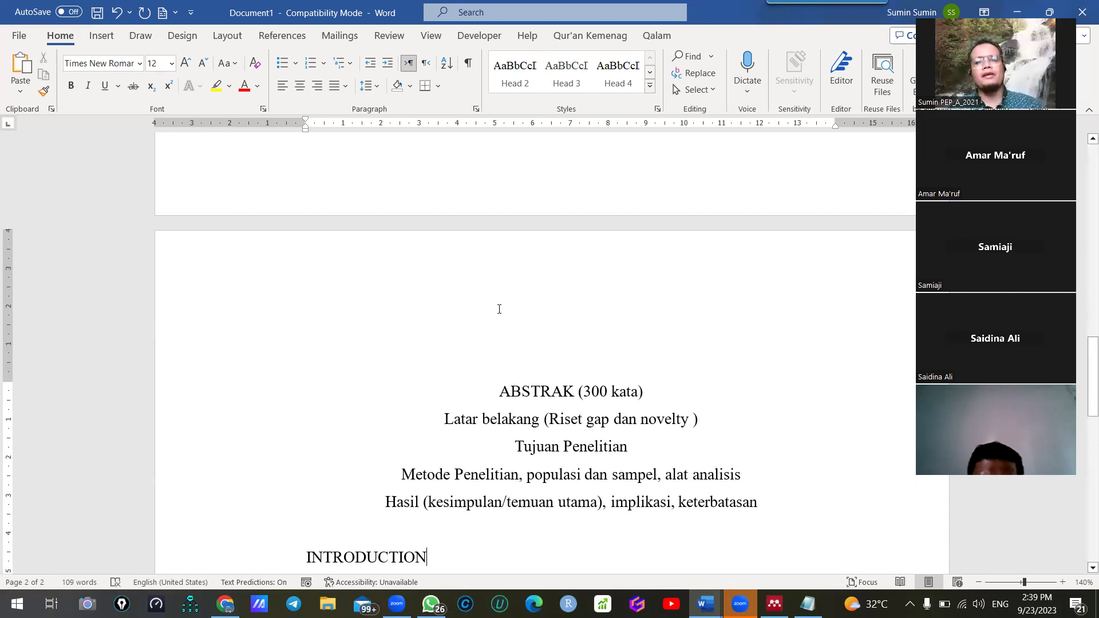
pyautogui.scroll(8, 502, 313)
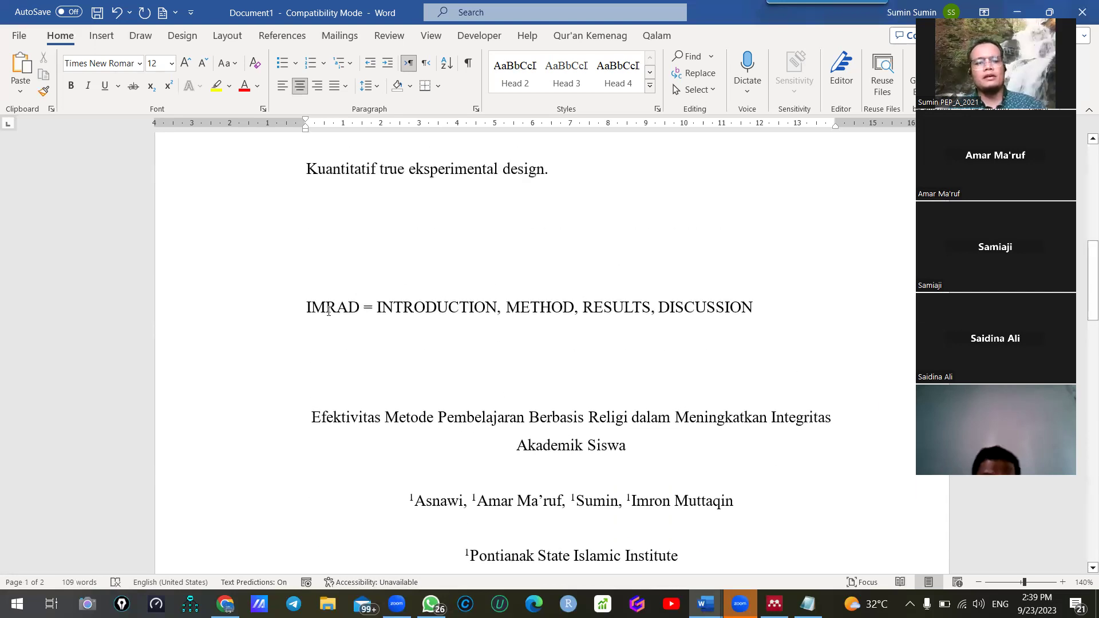
pyautogui.scroll(-2, 256, 303)
pyautogui.moveTo(255, 303); pyautogui.dragTo(630, 345)
pyautogui.hotkey('ctrl', 'x')
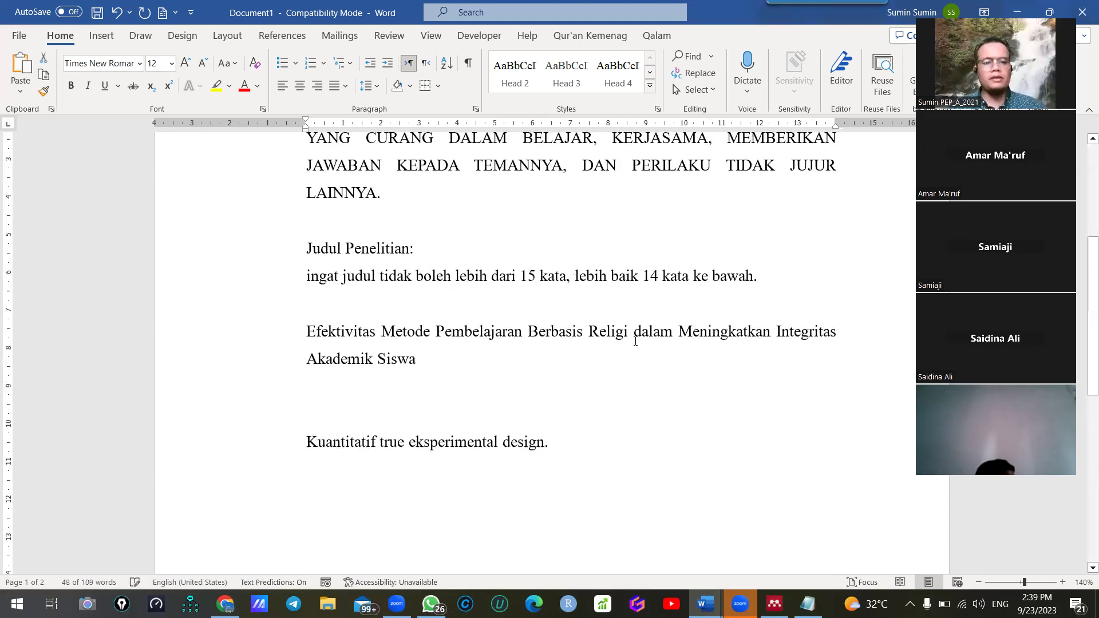
# Paste the block into a new document and position the caret below INTRODUCTION
pyautogui.hotkey('ctrl', 'n')
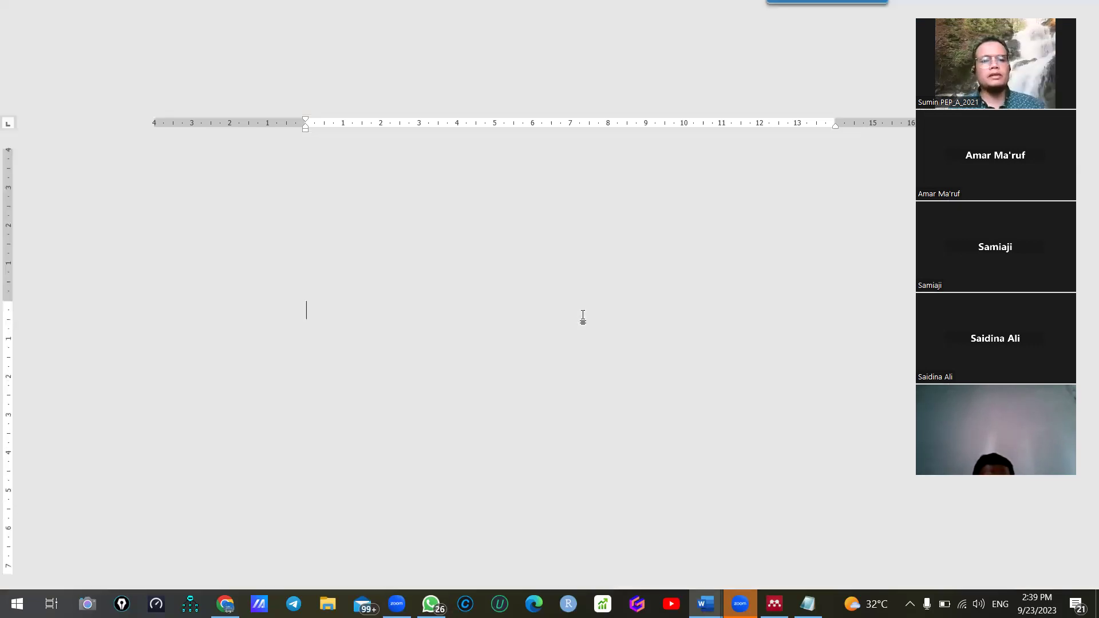
pyautogui.hotkey('ctrl', 'v')
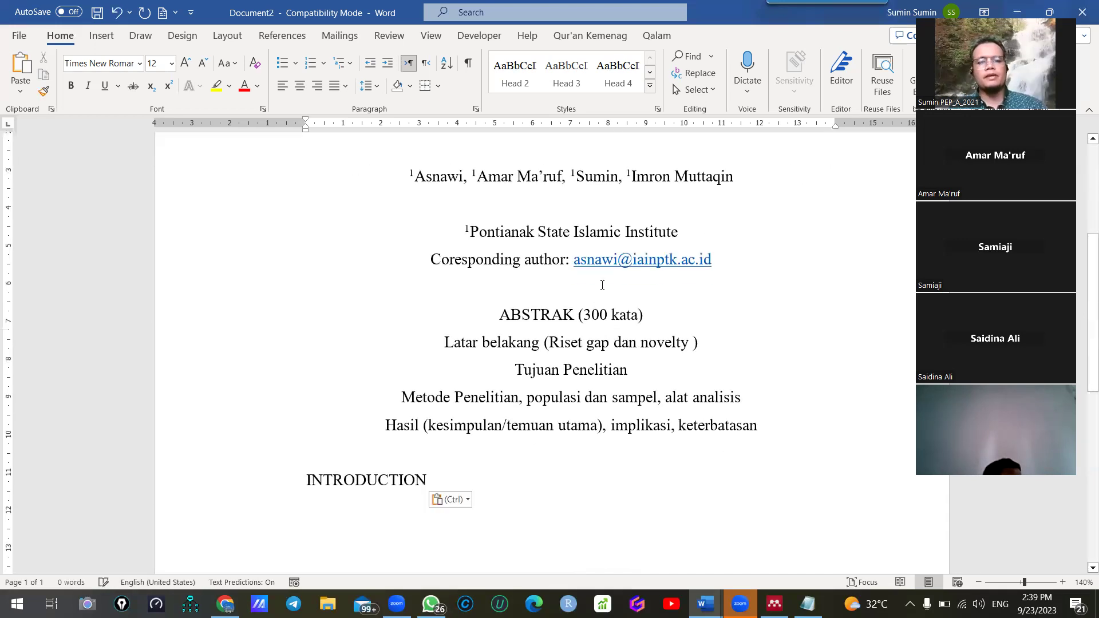
pyautogui.scroll(3, 625, 284)
pyautogui.scroll(2, 625, 283)
pyautogui.scroll(-1, 582, 327)
pyautogui.click(584, 301)
pyautogui.scroll(-2, 586, 274)
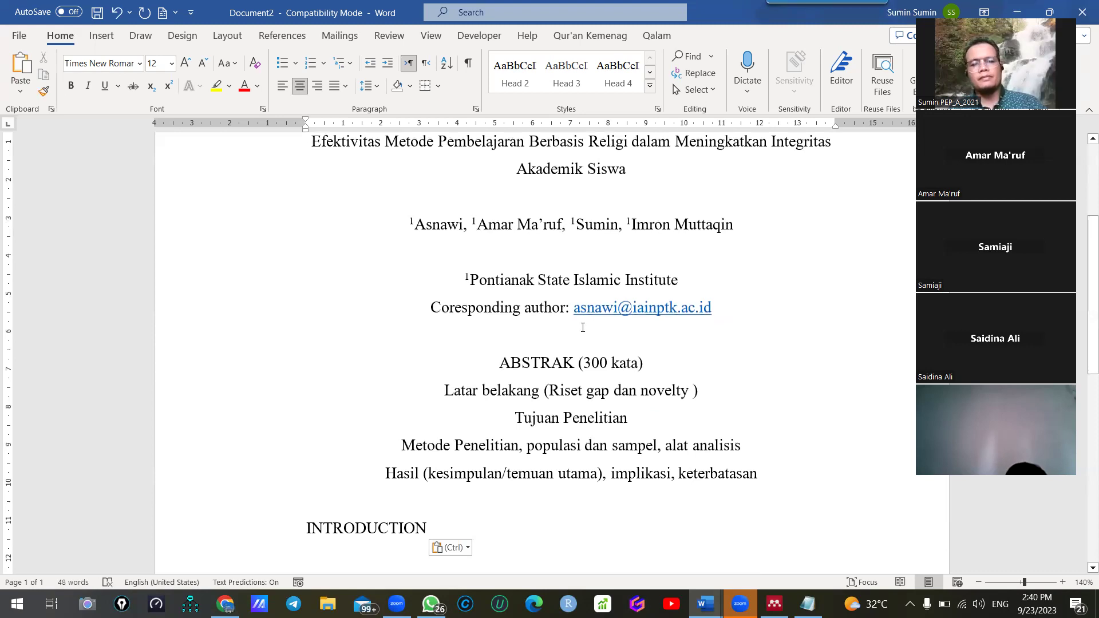
pyautogui.scroll(-2, 577, 286)
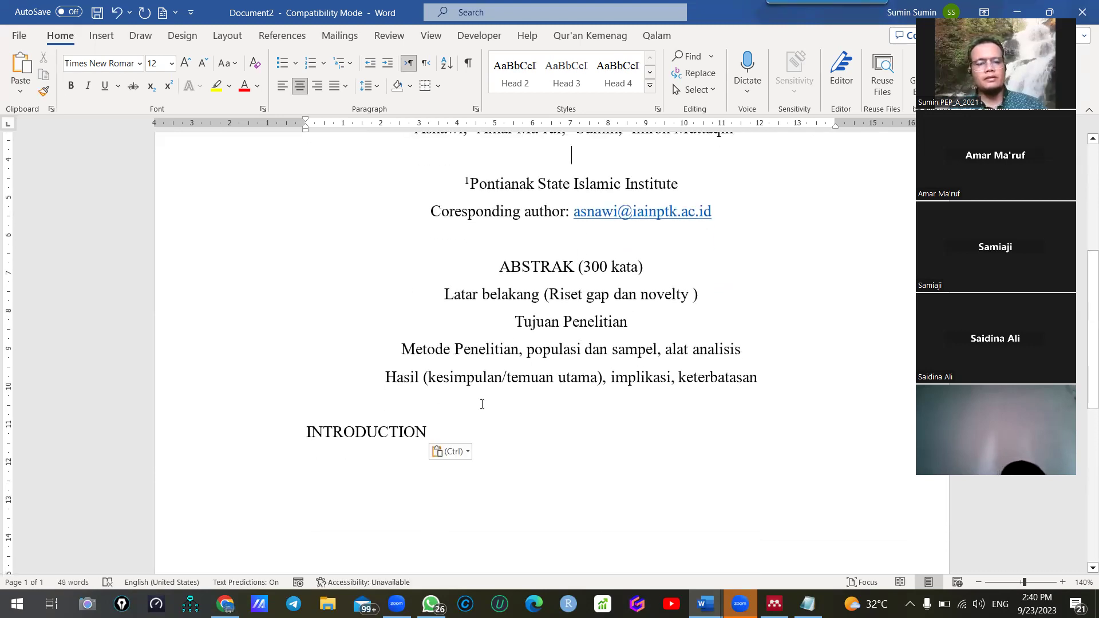
pyautogui.scroll(-2, 485, 378)
pyautogui.click(489, 354)
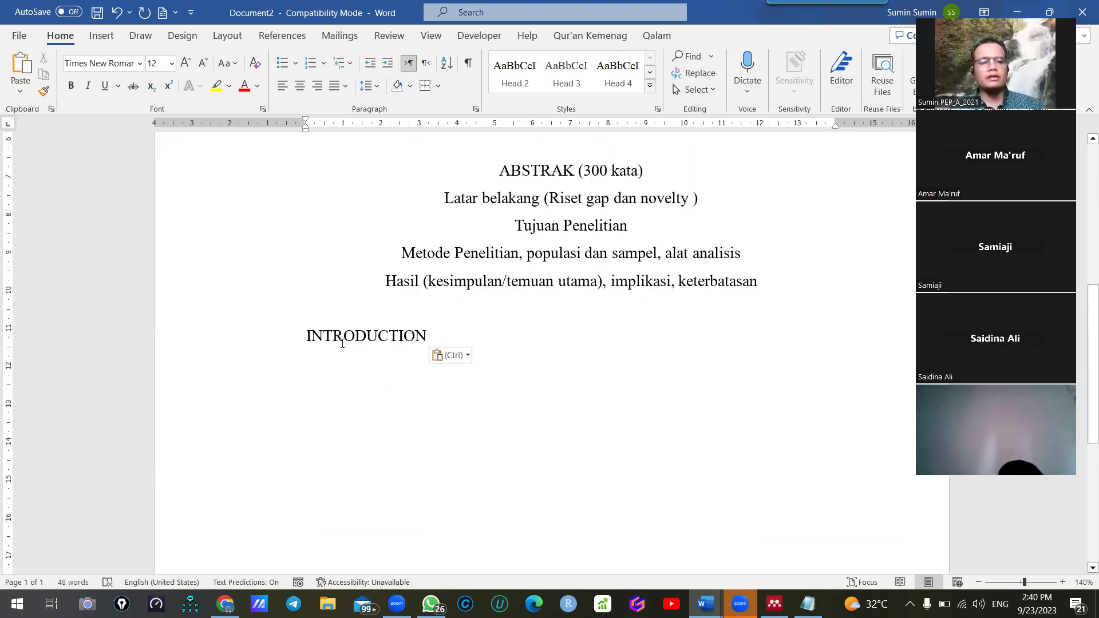
pyautogui.scroll(-1, 574, 449)
pyautogui.scroll(3, 581, 455)
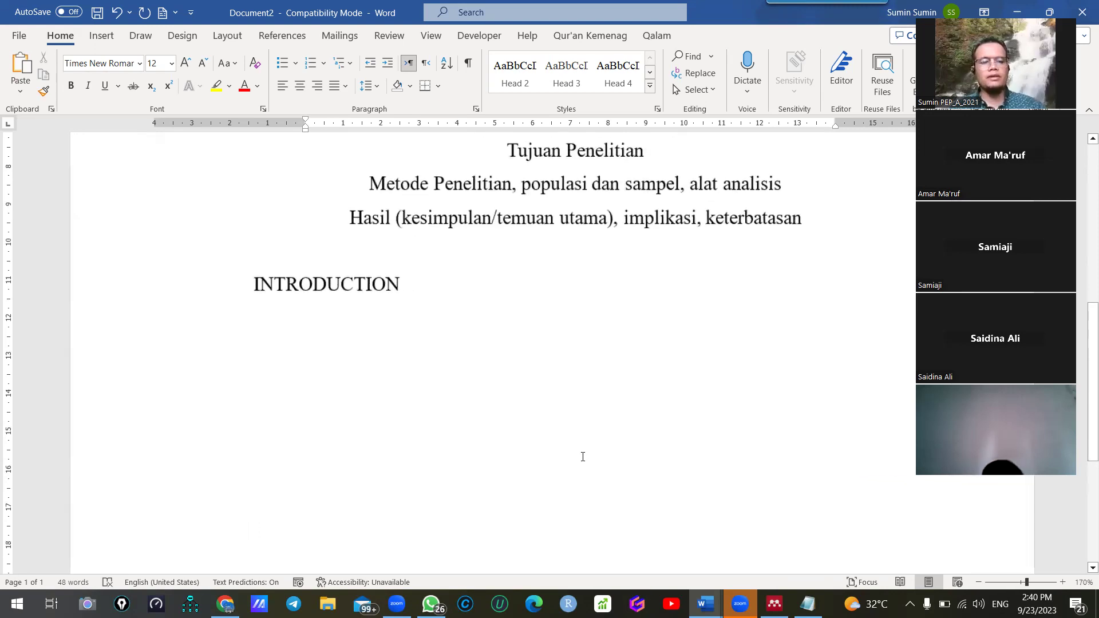
# Add 'uraikan fenomena umum secara naratif deduktif (umum ke khusus)' and 'dukung setiap paragraph dengan lebih dari 1 kutipan.'
pyautogui.write('D')
pyautogui.press('BackSpace')
pyautogui.write('di')
pyautogui.press('BackSpace')
pyautogui.press('BackSpace')
pyautogui.press('BackSpace')
pyautogui.write('ur')
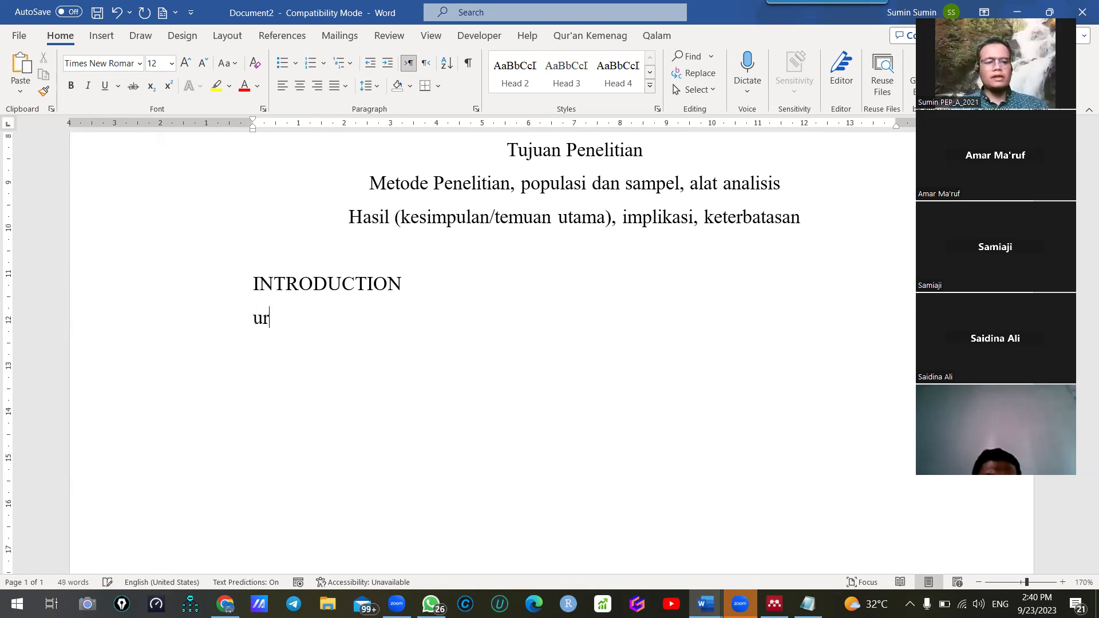
pyautogui.write('aikan fenome')
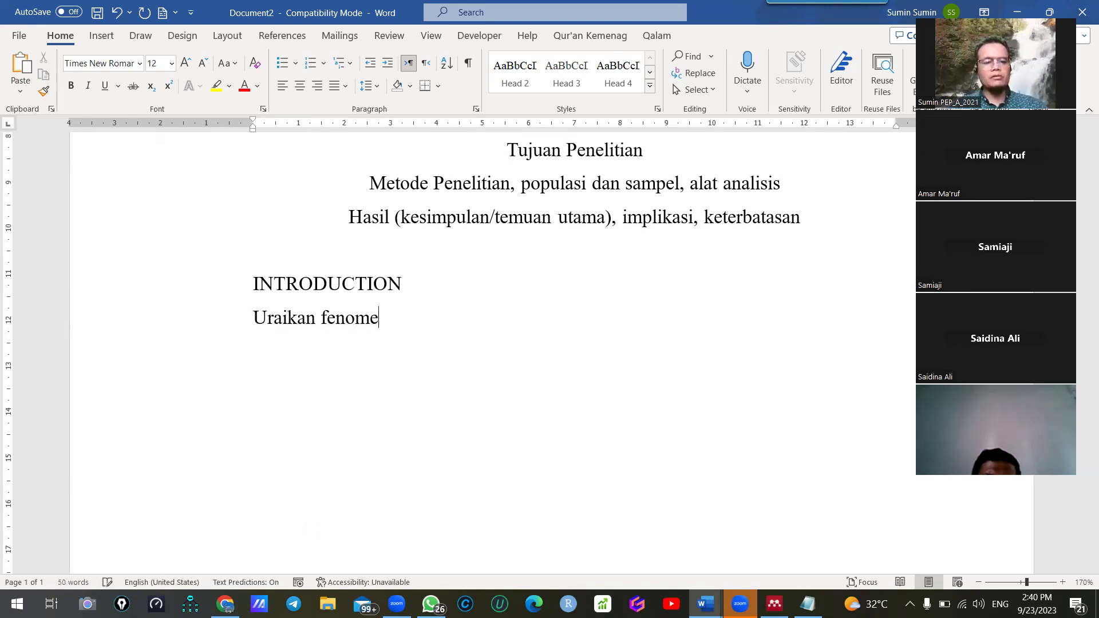
pyautogui.write('na umum')
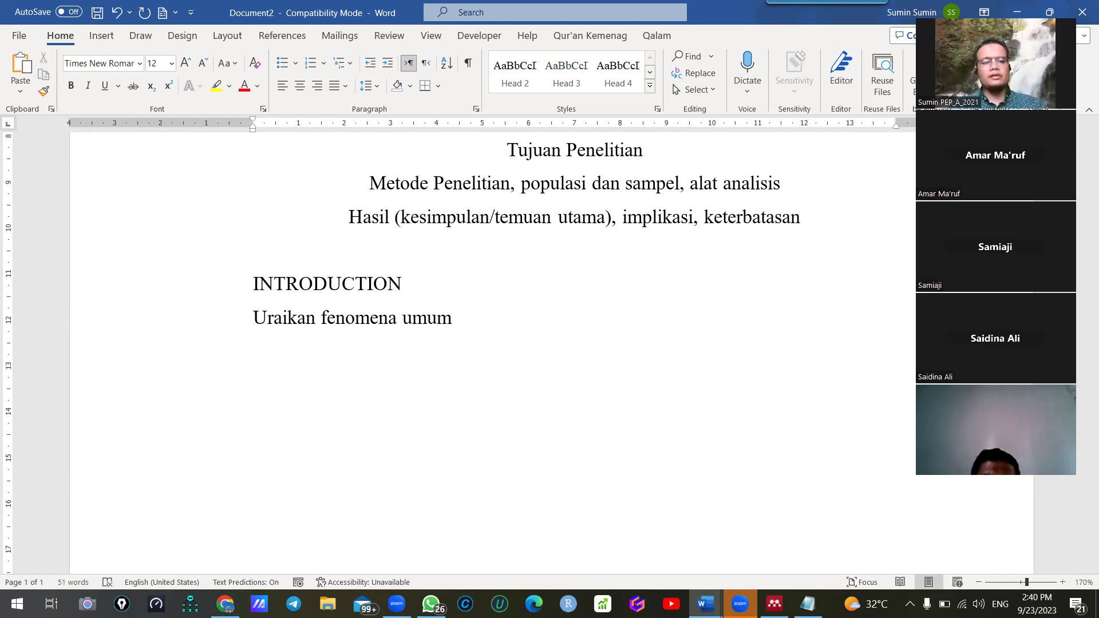
pyautogui.write(' secara')
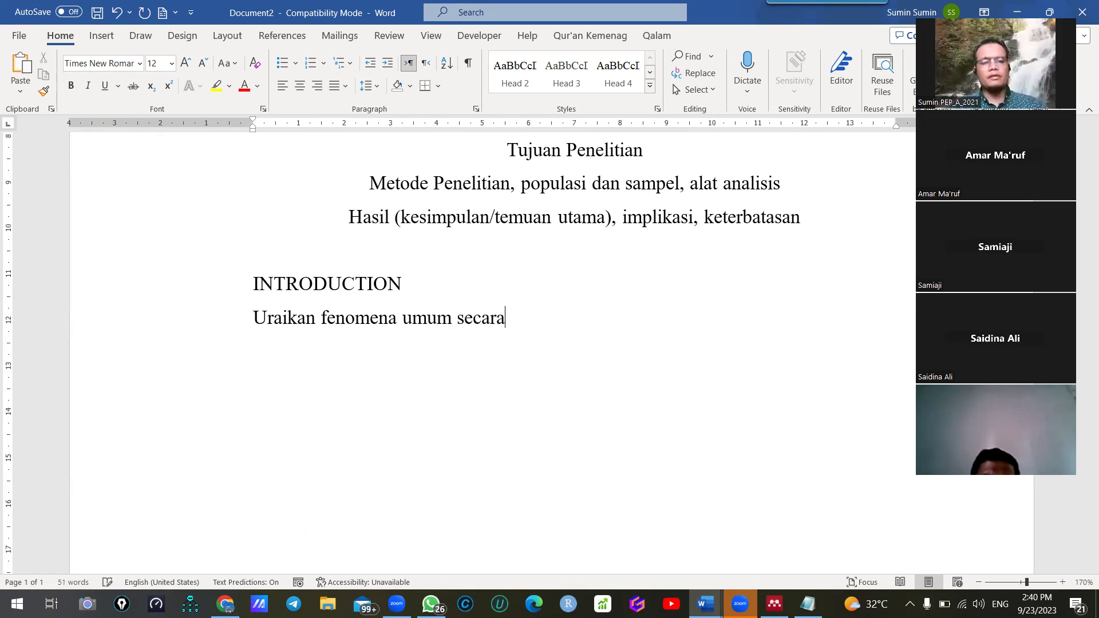
pyautogui.write(' naratif de')
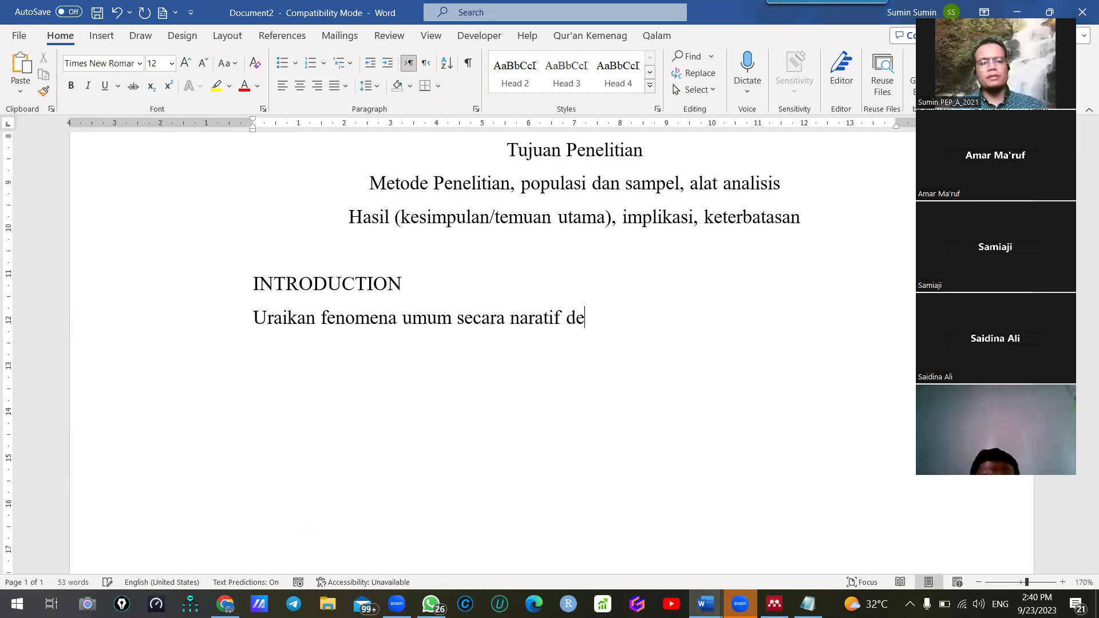
pyautogui.write('duktif (umum ke khusus)')
pyautogui.press('Return')
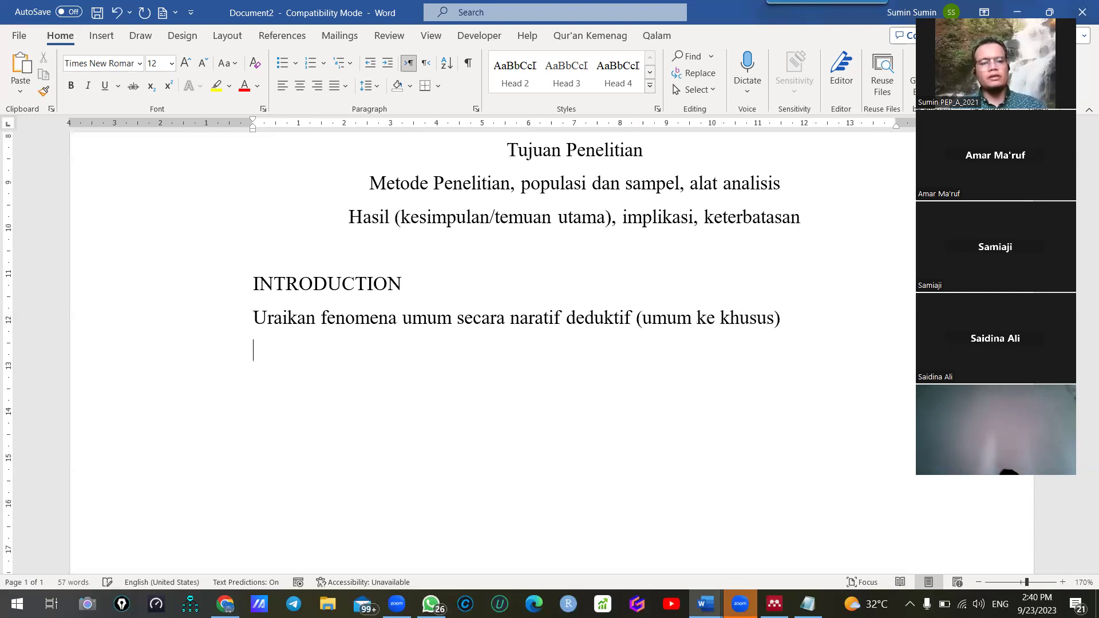
pyautogui.write('dukung setiap parag')
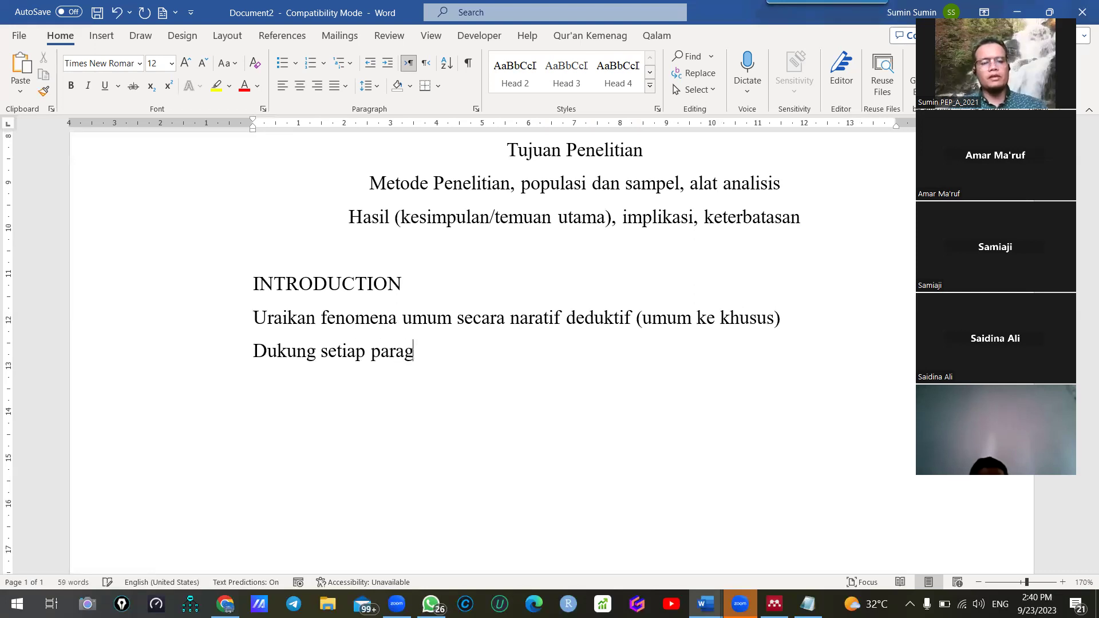
pyautogui.write('raf')
pyautogui.press('BackSpace')
pyautogui.write('ph dengan')
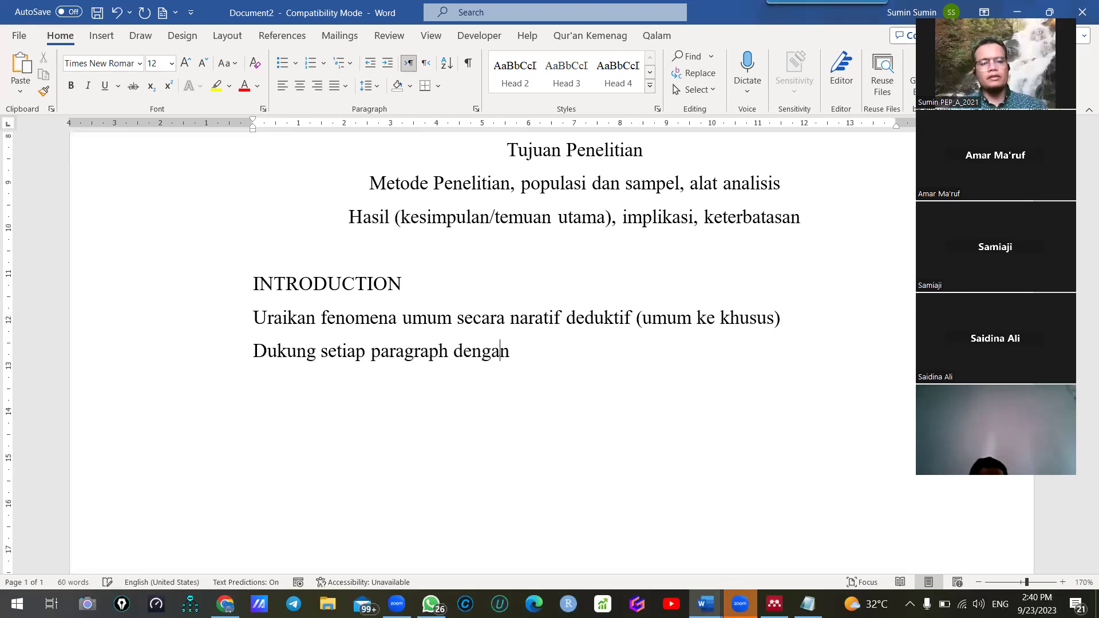
pyautogui.write(' lebih dari 1 kutipan')
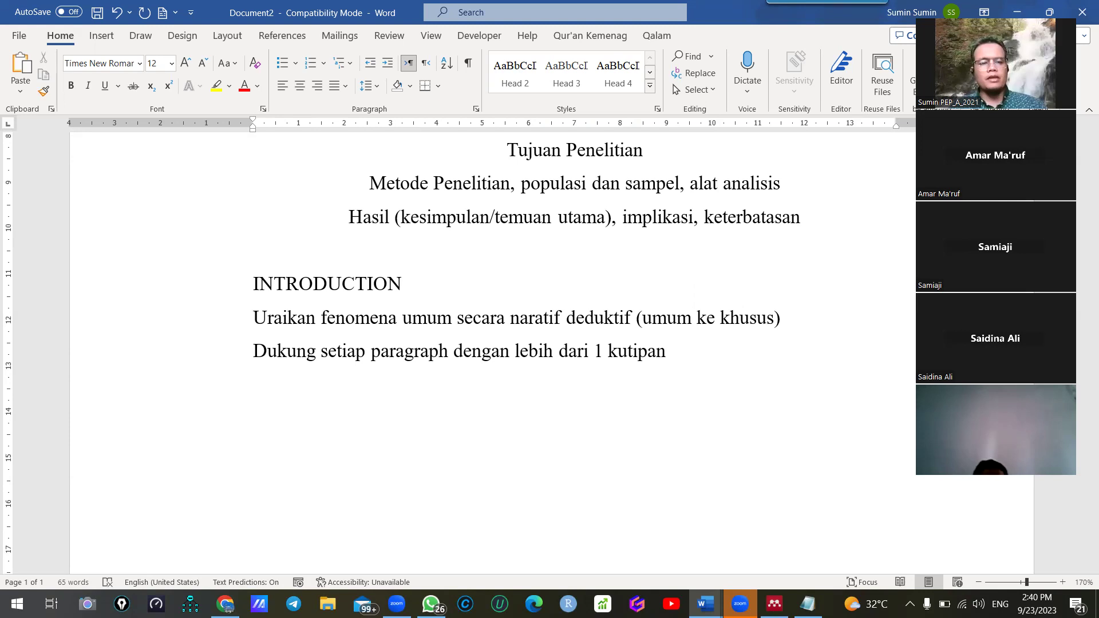
pyautogui.write('.')
pyautogui.press('Return')
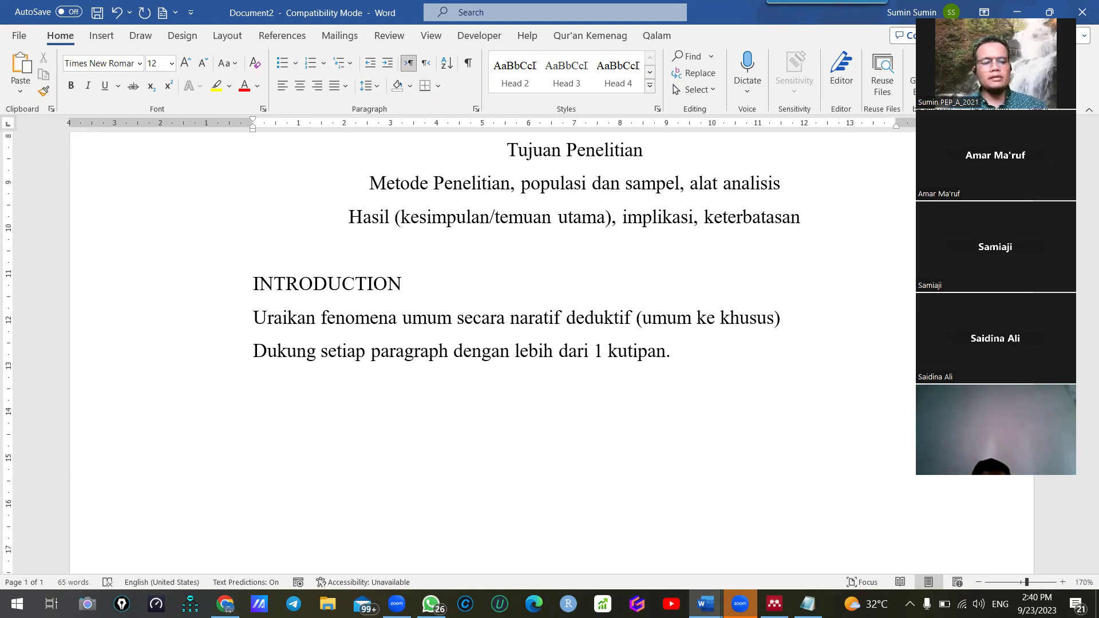
# Add lines on ~10 paragraphs or 3 pages, and research gaps (teori, empiris, metodologi, praktis) in the last 3 paragraphs
pyautogui.write('sa')
pyautogui.press('BackSpace')
pyautogui.press('BackSpace')
pyautogui.write('terus')
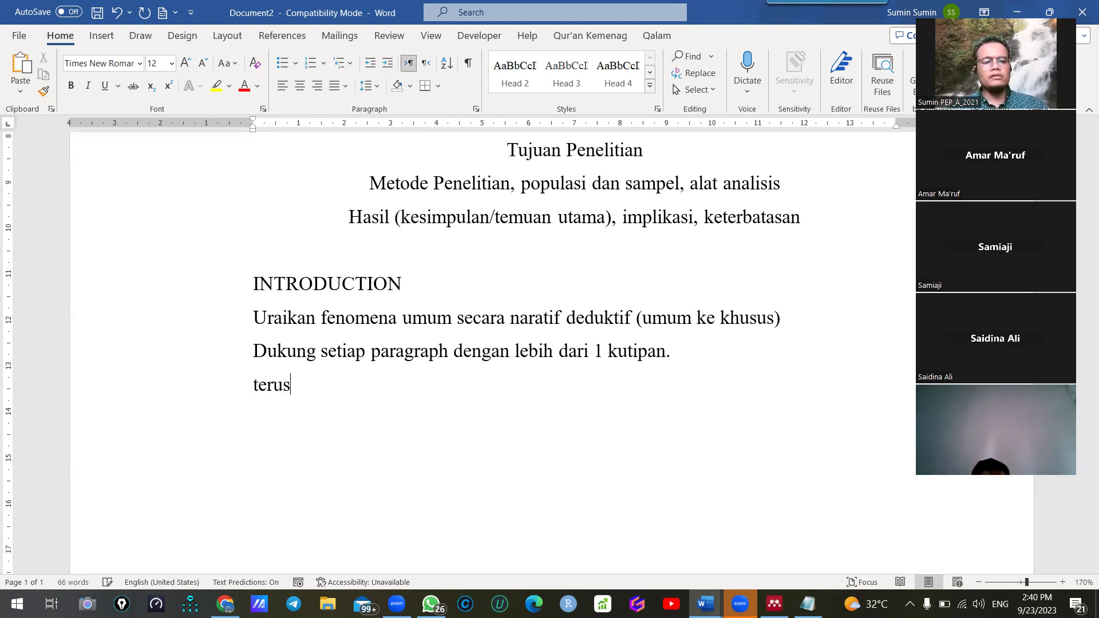
pyautogui.write(' mengalir sampai se')
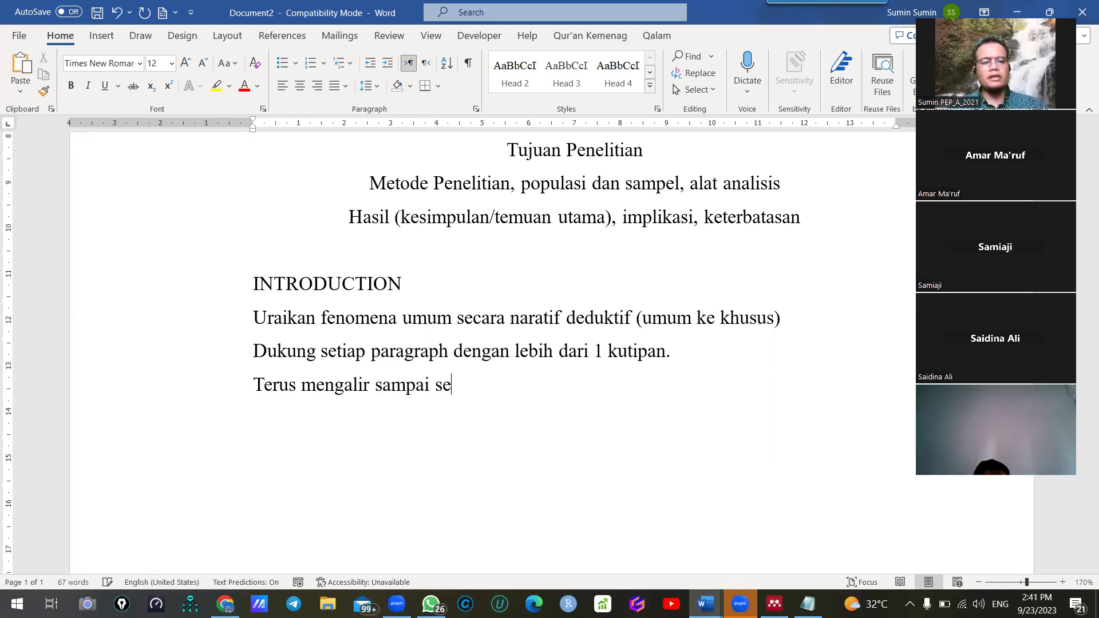
pyautogui.write('kitar 1')
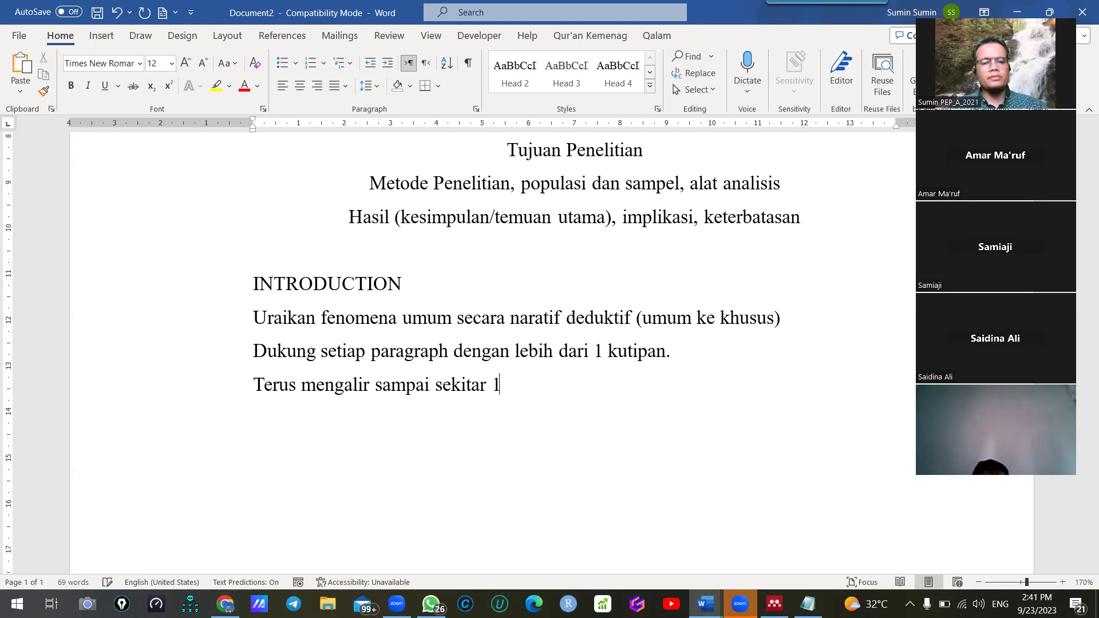
pyautogui.write('0 paragraf')
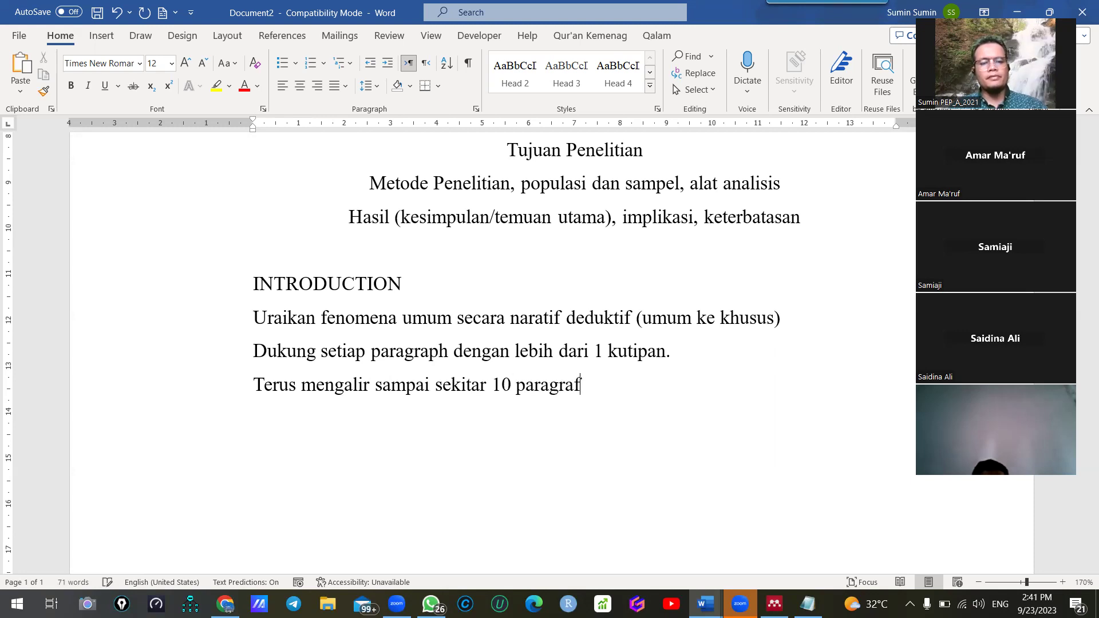
pyautogui.write(' atau se')
pyautogui.press('BackSpace')
pyautogui.write('kitar 3 halaman ')
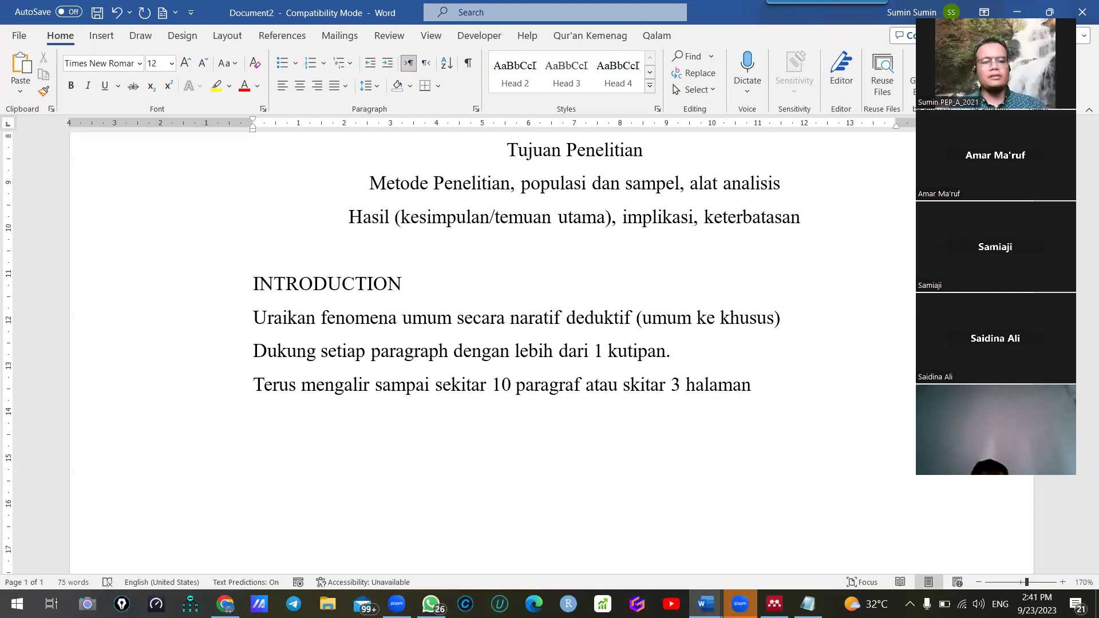
pyautogui.write('Di paragraph')
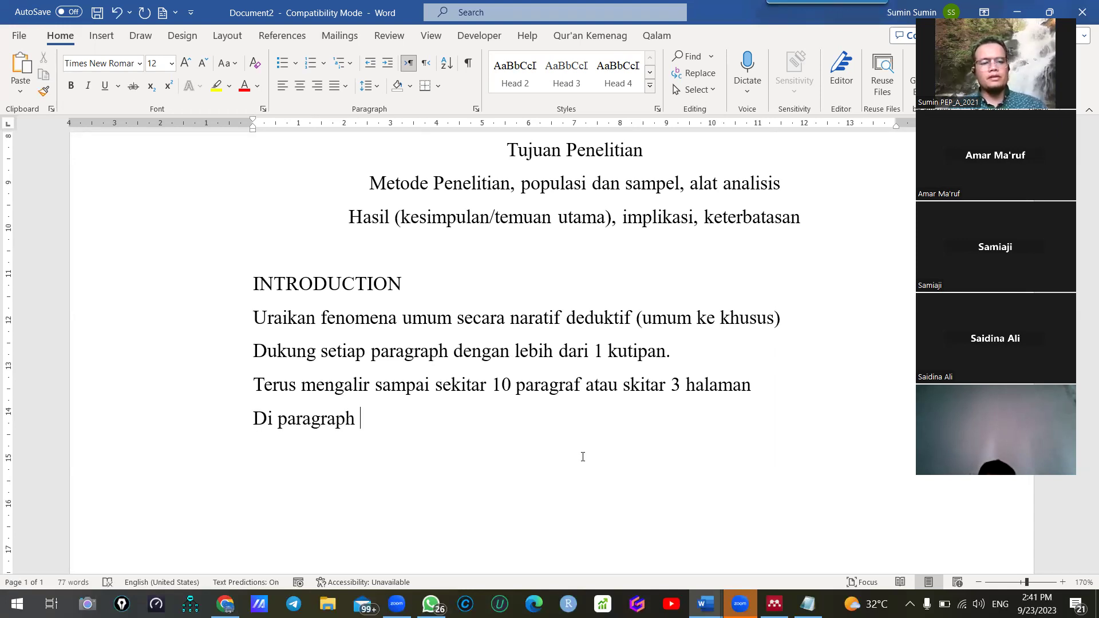
pyautogui.hotkey('ctrl', 'BackSpace')
pyautogui.hotkey('ctrl', 'BackSpace')
pyautogui.write('Di 3 paragraf terakhir, tulis riset gap')
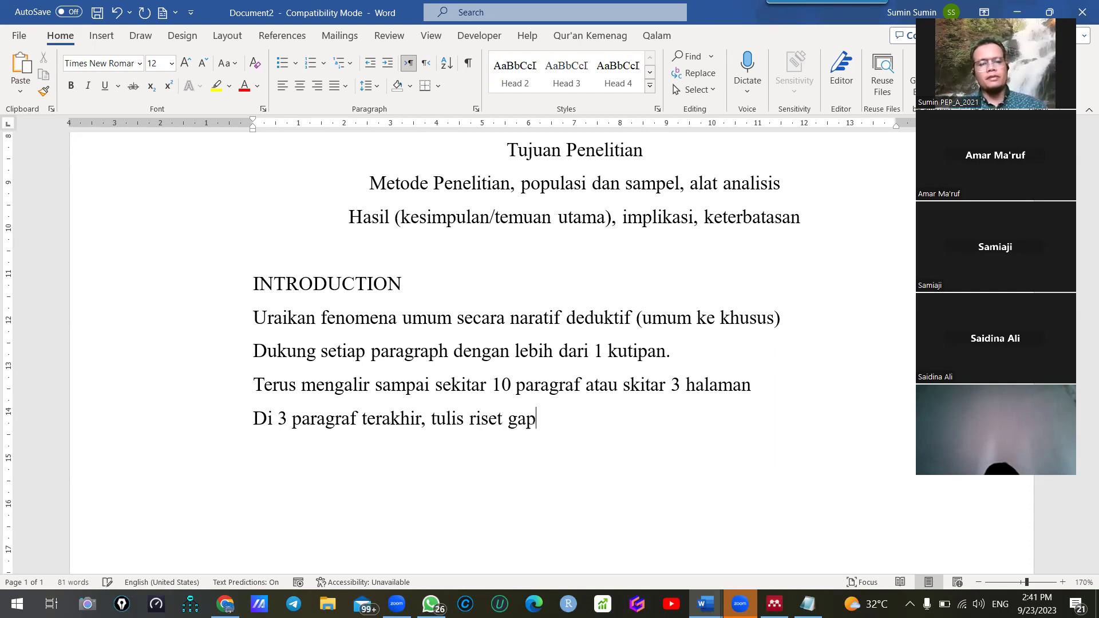
pyautogui.write(' (g')
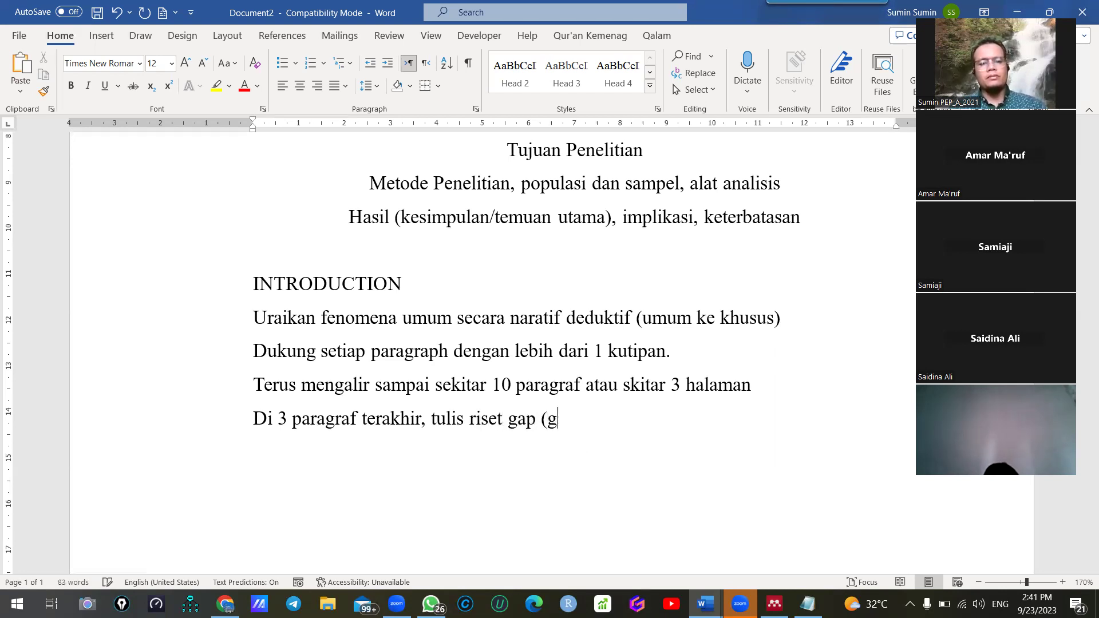
pyautogui.write('ap teori, gap empiris, gap metodologi, gap praktis)')
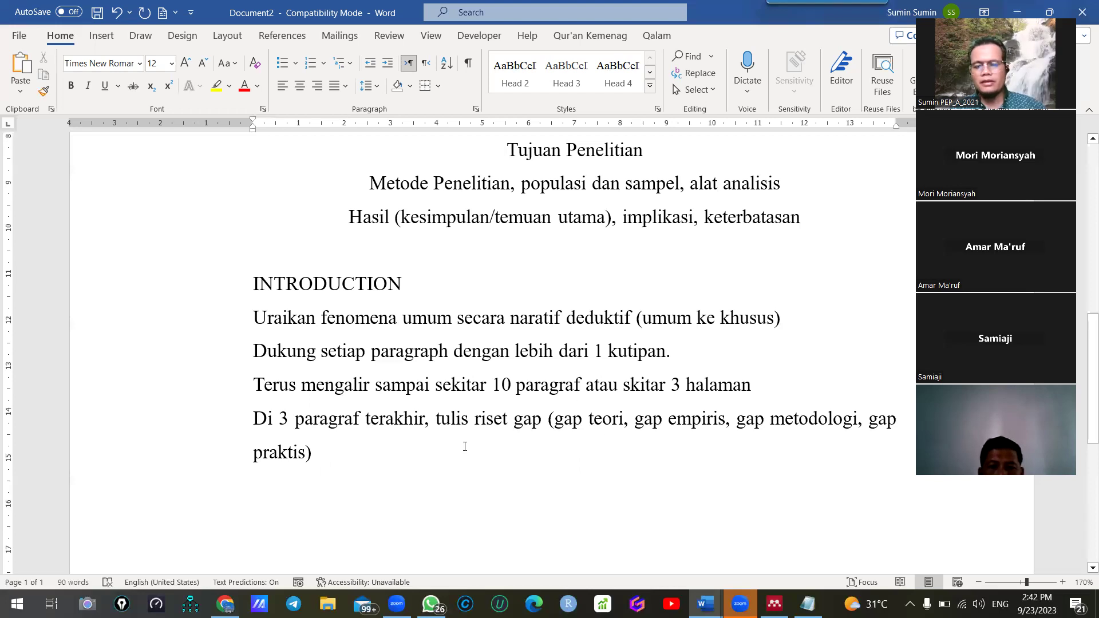
pyautogui.scroll(-2, 465, 446)
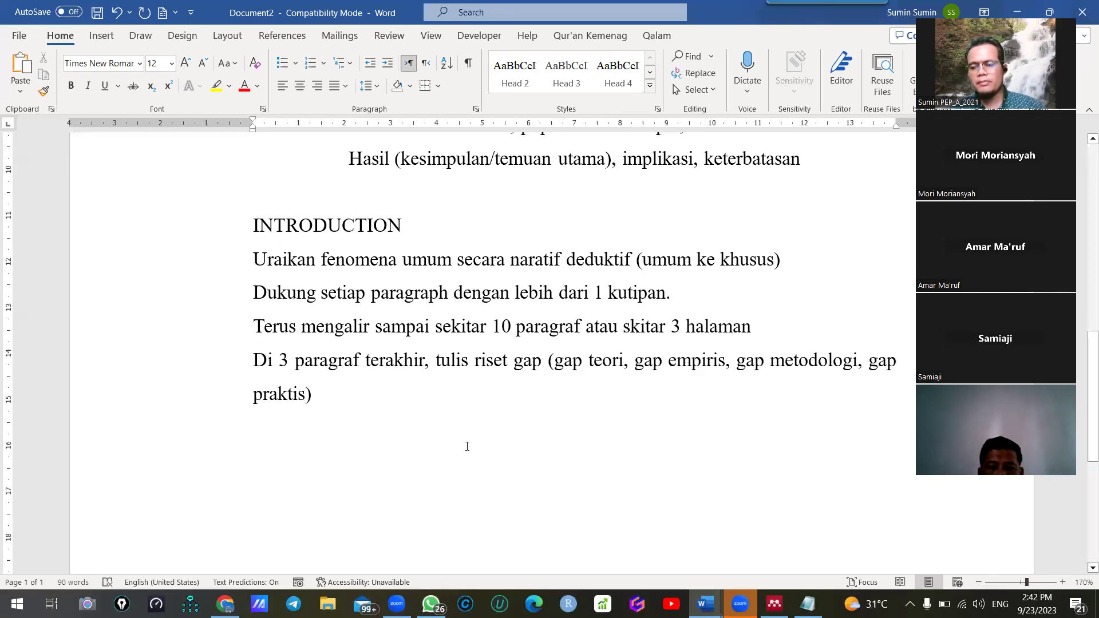
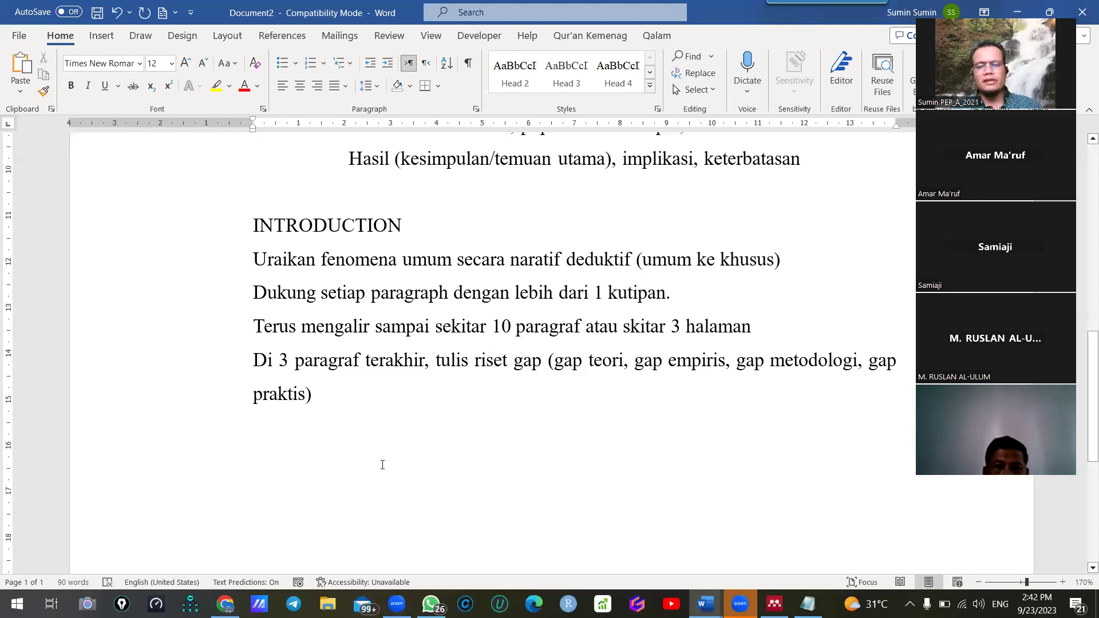
# Add the Gap theory definition (perbedaan antar teori, kesenjangan teori, celah teori) with the si A versus si B example
pyautogui.press('Return')
pyautogui.write('gap tehori')
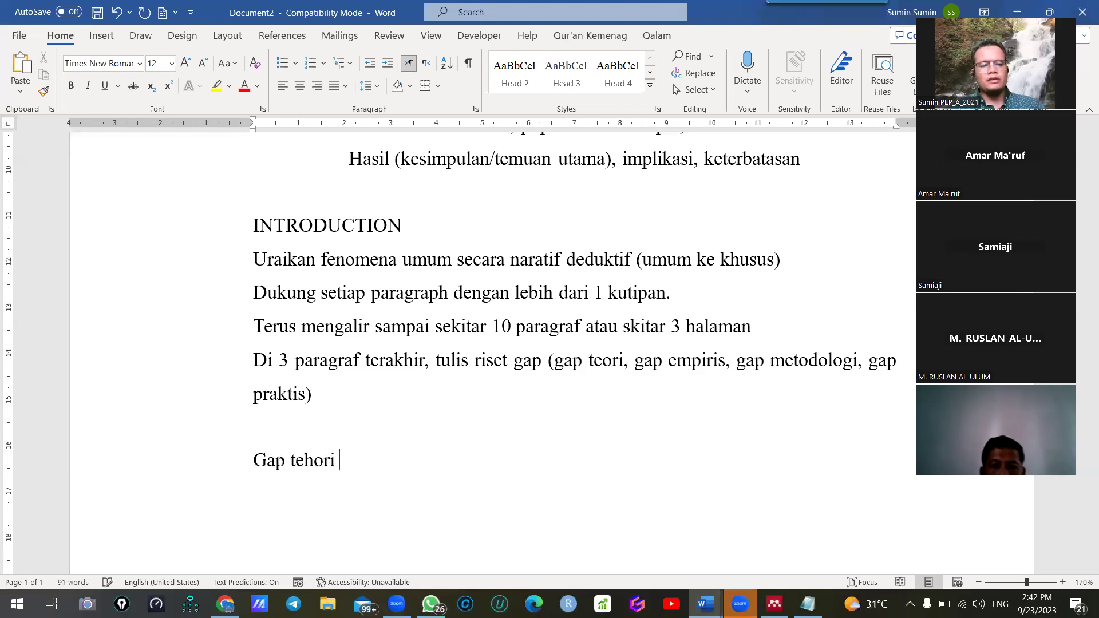
pyautogui.press('BackSpace')
pyautogui.press('BackSpace')
pyautogui.press('BackSpace')
pyautogui.press('BackSpace')
pyautogui.press('BackSpace')
pyautogui.write('heo')
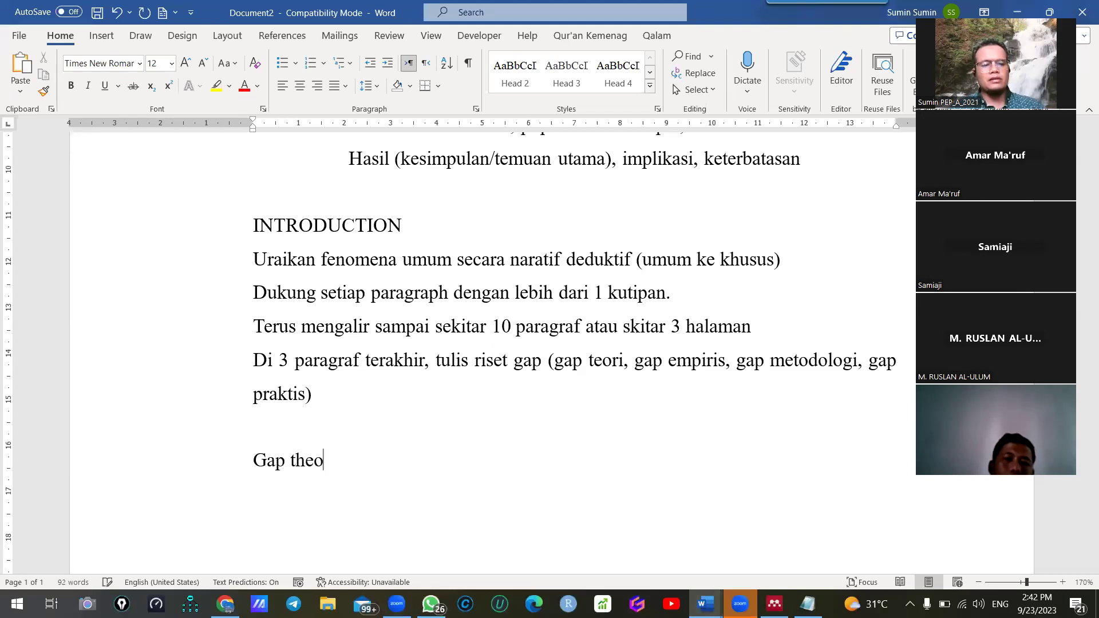
pyautogui.write('ry adalah per')
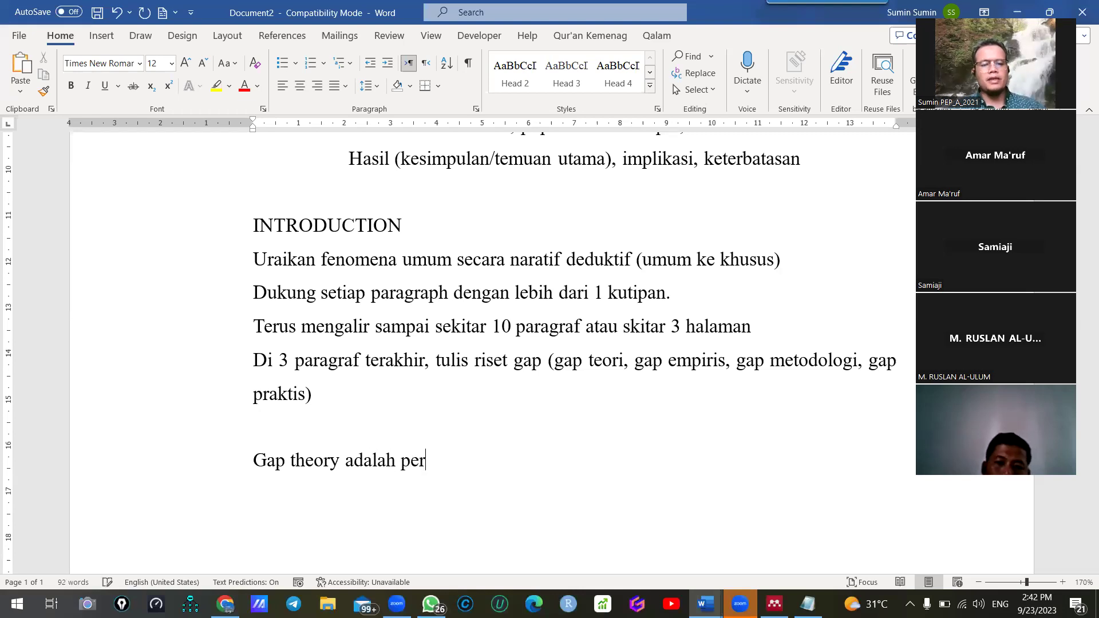
pyautogui.write('bedaan ')
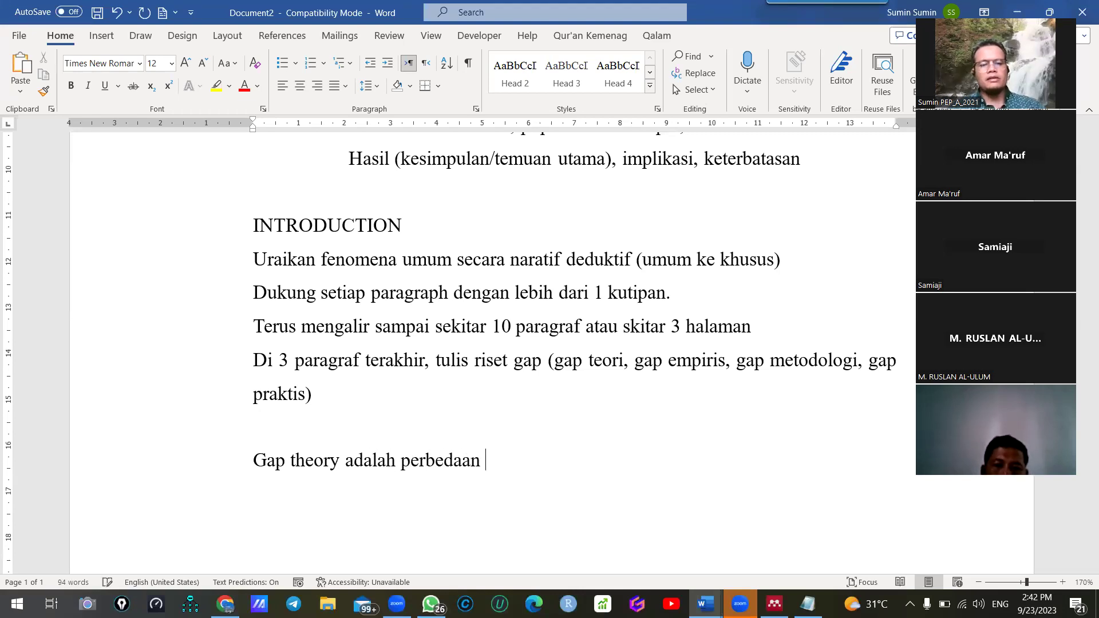
pyautogui.write('atau')
pyautogui.press('BackSpace')
pyautogui.press('BackSpace')
pyautogui.press('BackSpace')
pyautogui.press('BackSpace')
pyautogui.press('BackSpace')
pyautogui.write('an')
pyautogui.write('ar')
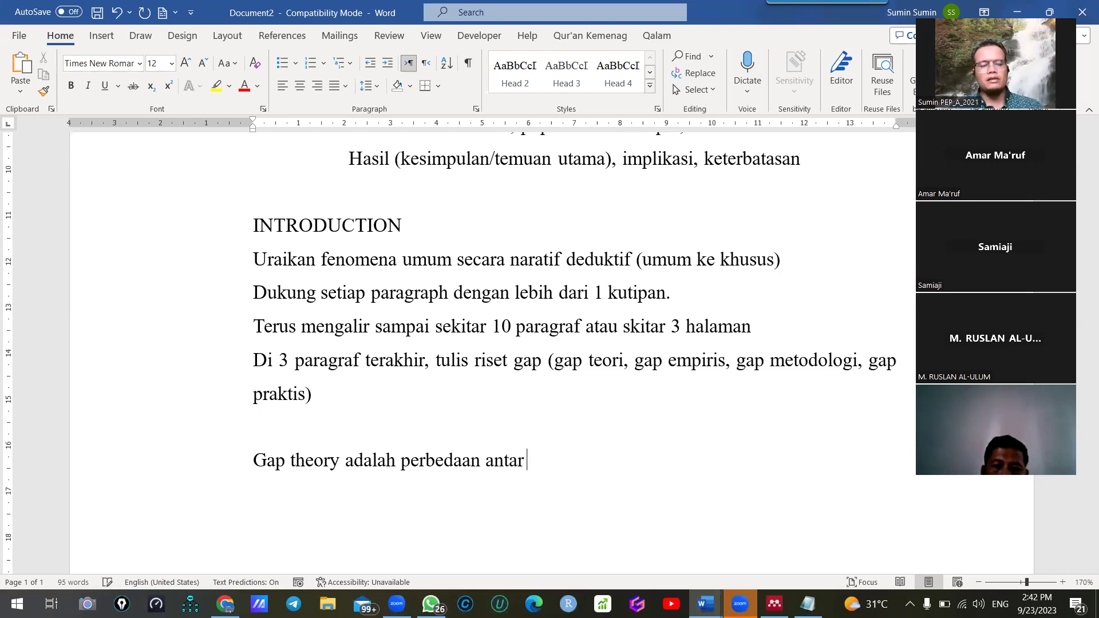
pyautogui.write(' teori, kese')
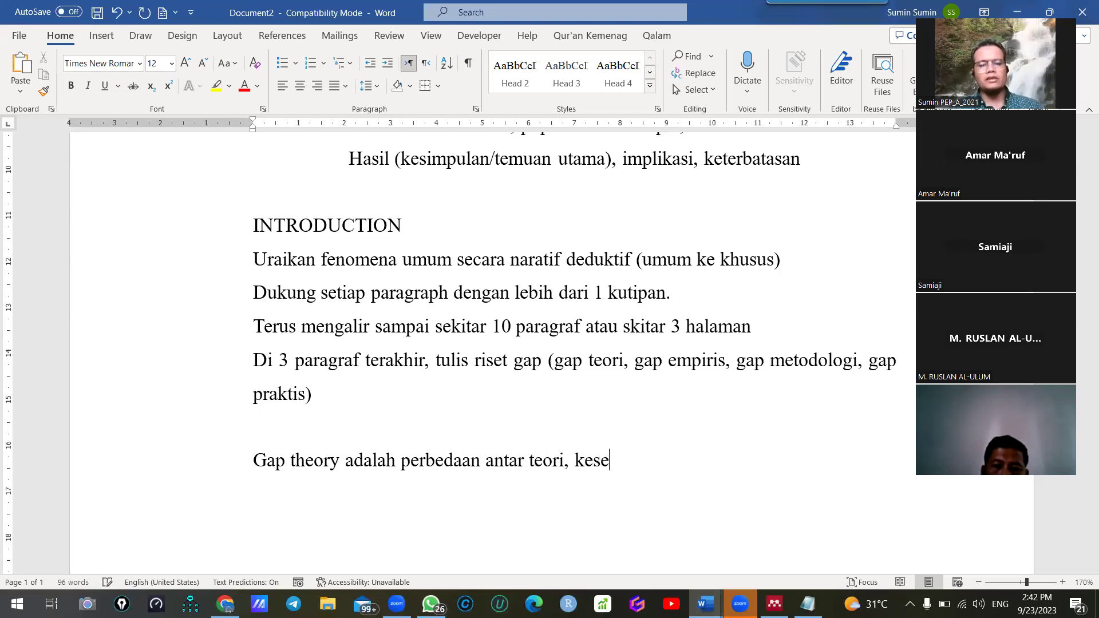
pyautogui.write('je')
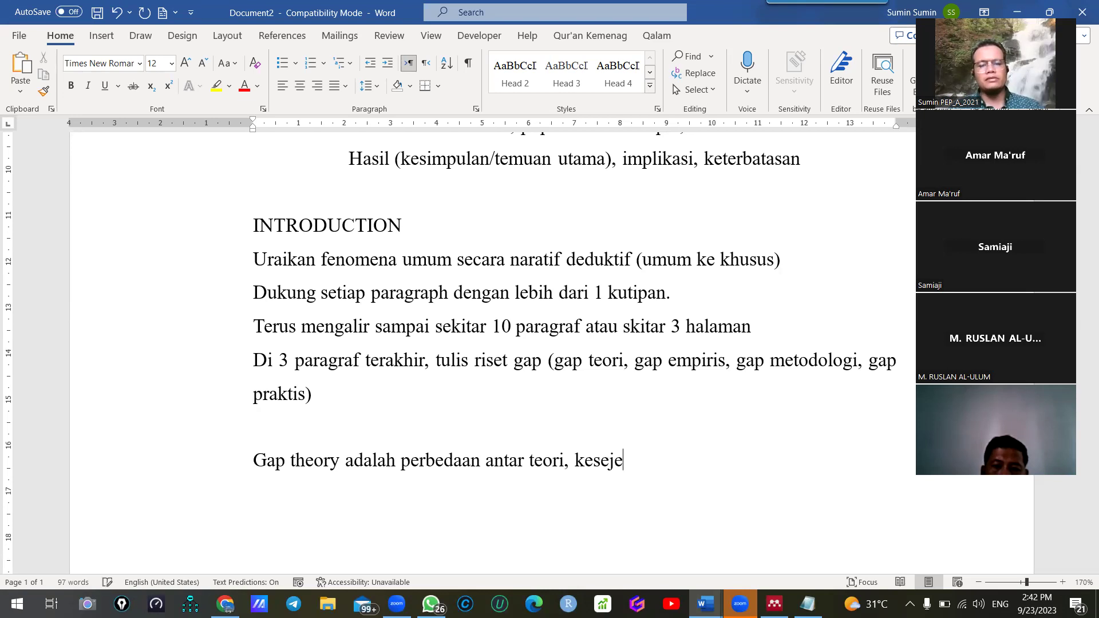
pyautogui.press('BackSpace')
pyautogui.press('BackSpace')
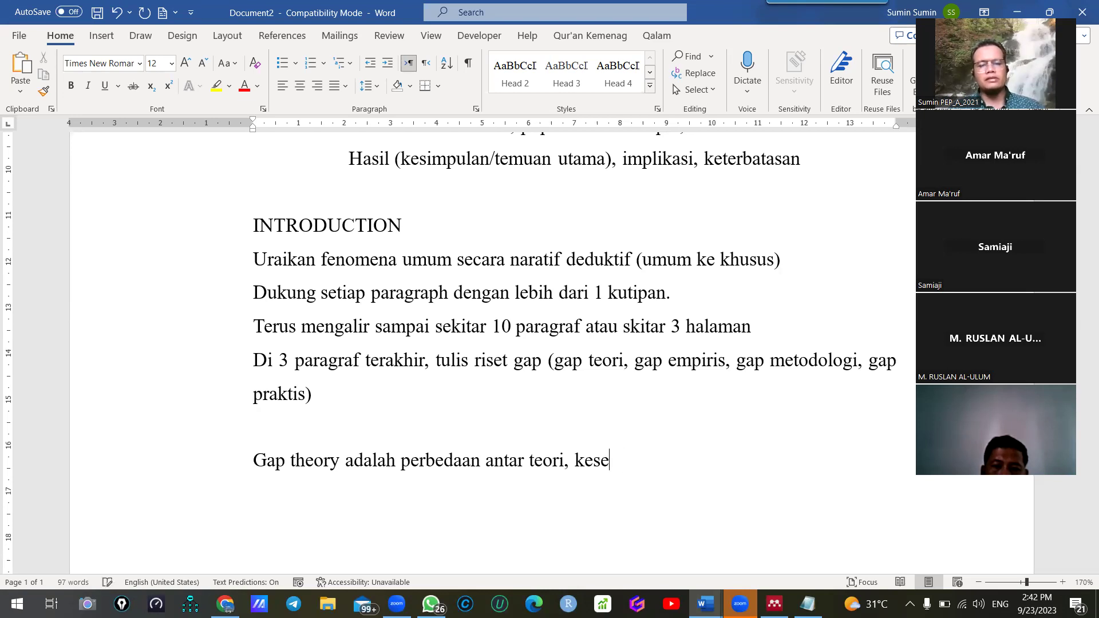
pyautogui.write('jangan teori, atau celah t')
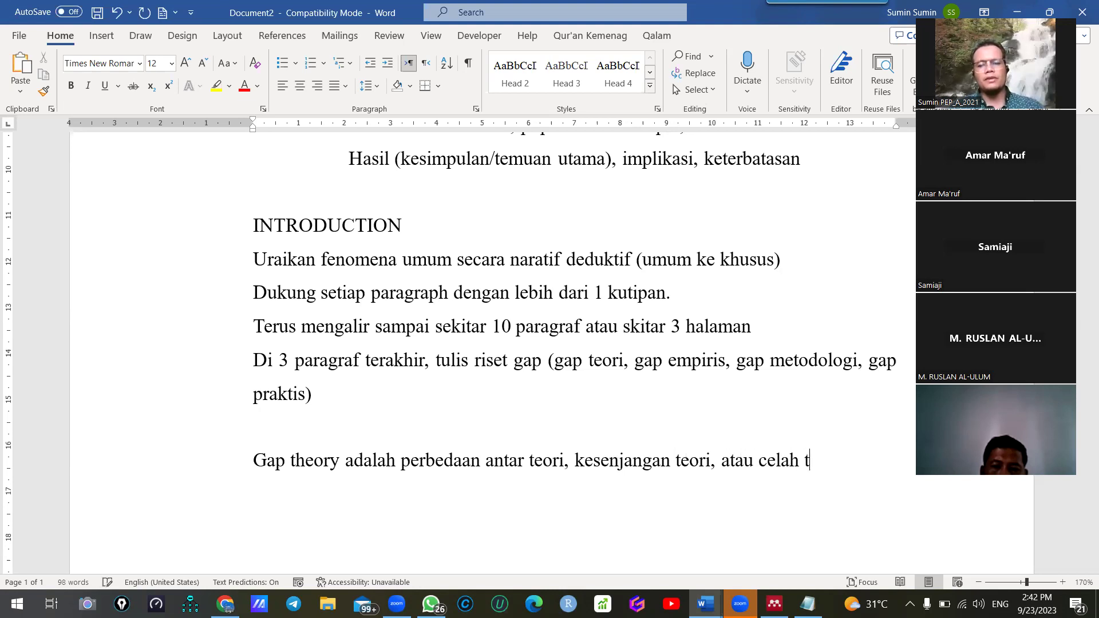
pyautogui.write('eori:')
pyautogui.hotkey('shift', 'Return')
pyautogui.write('Mis')
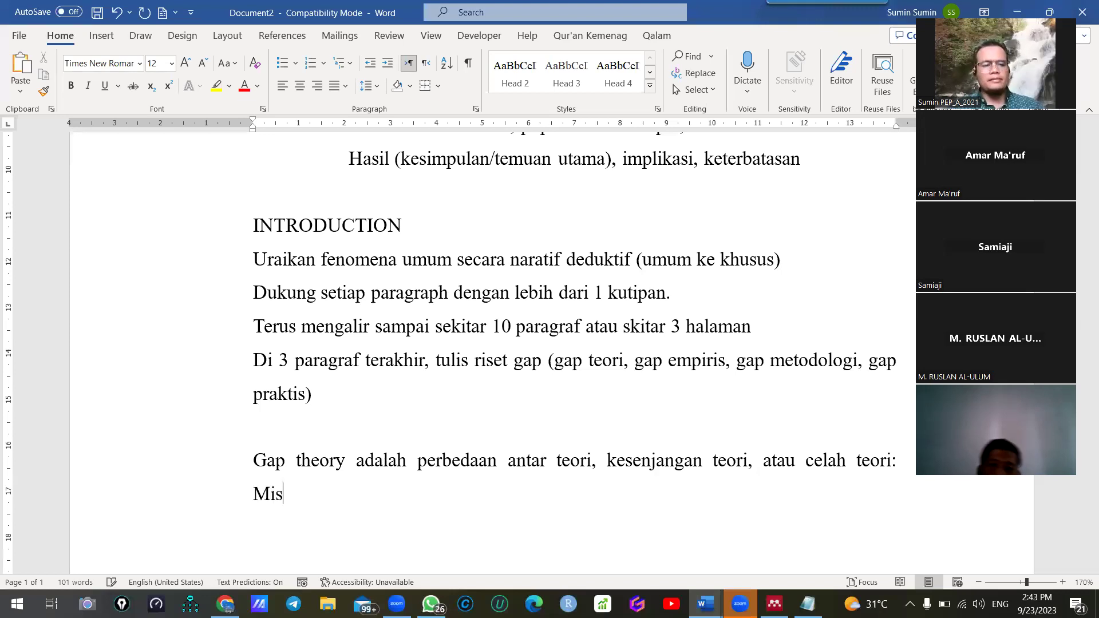
pyautogui.write('al teori s')
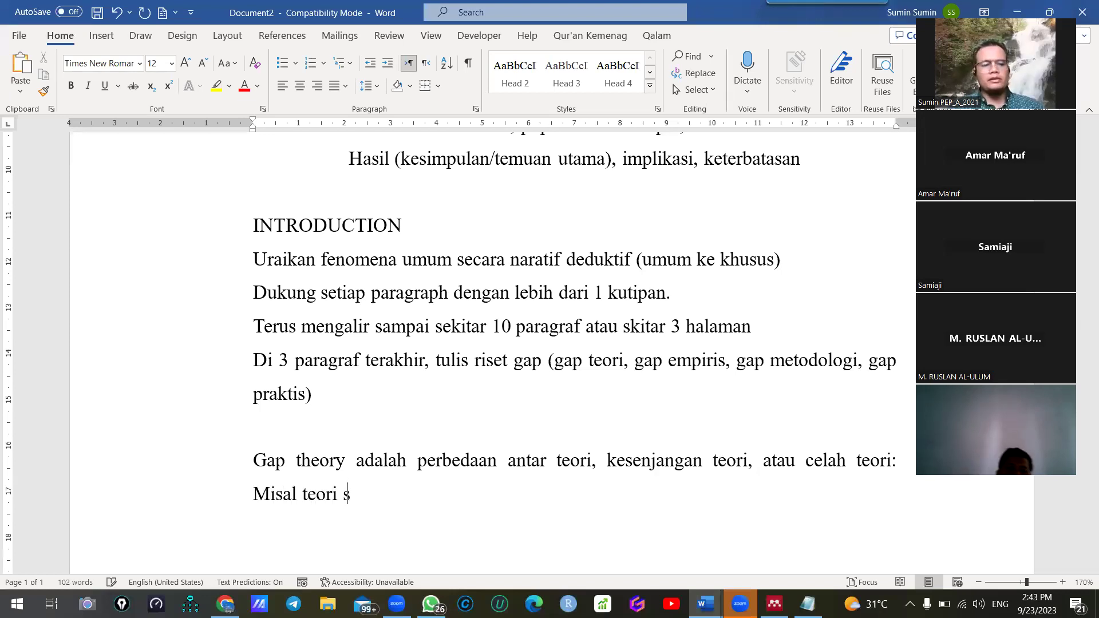
pyautogui.write('i A mengat')
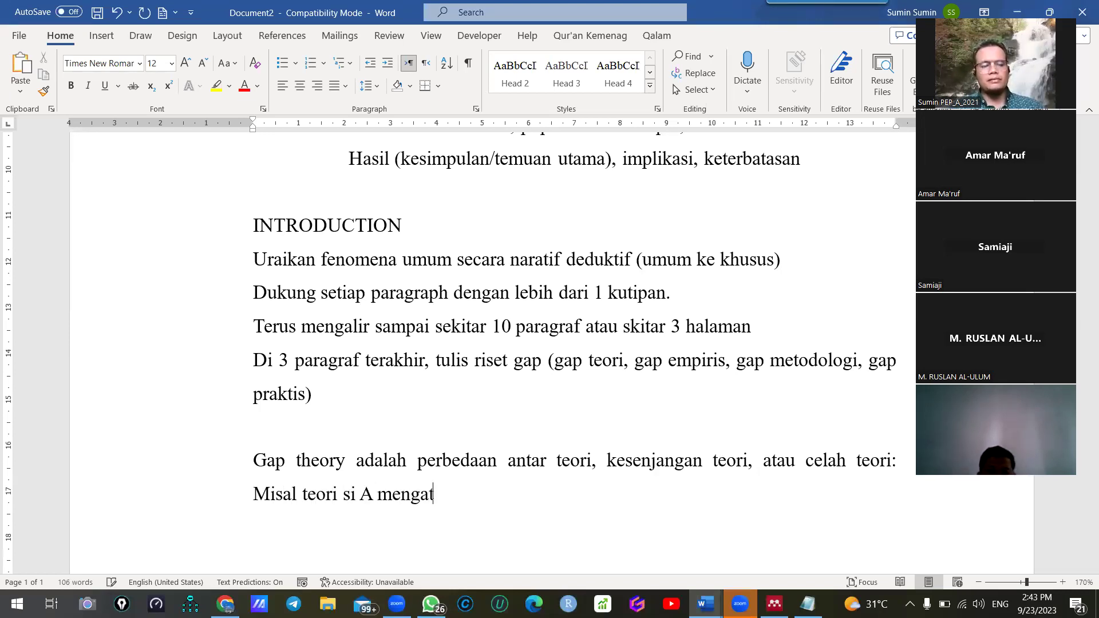
pyautogui.write('akan anak')
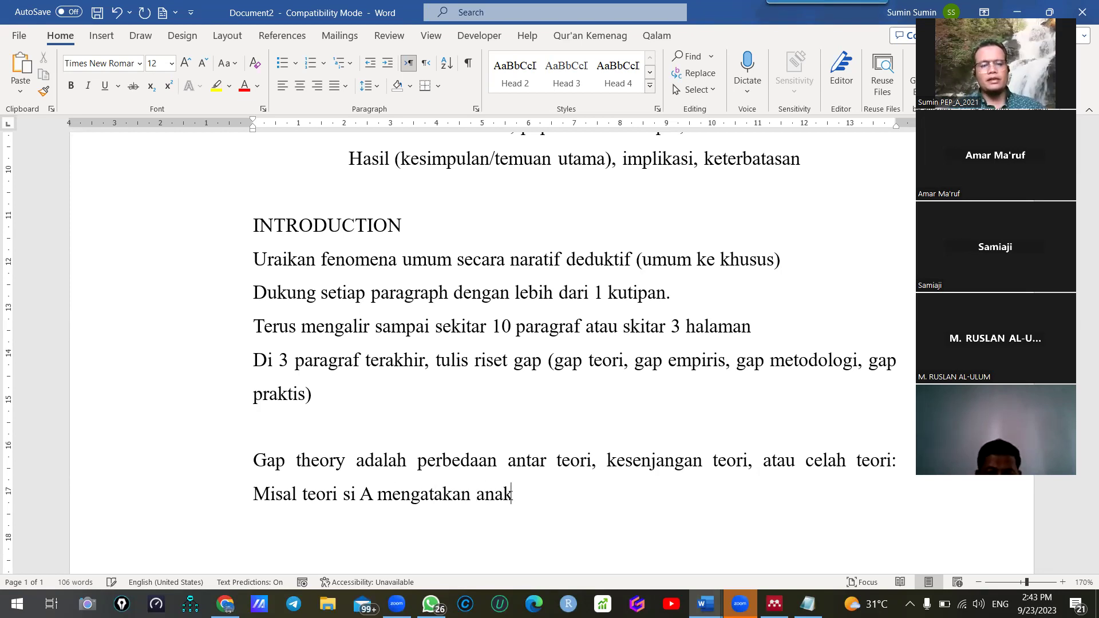
pyautogui.write(' yang jujur a')
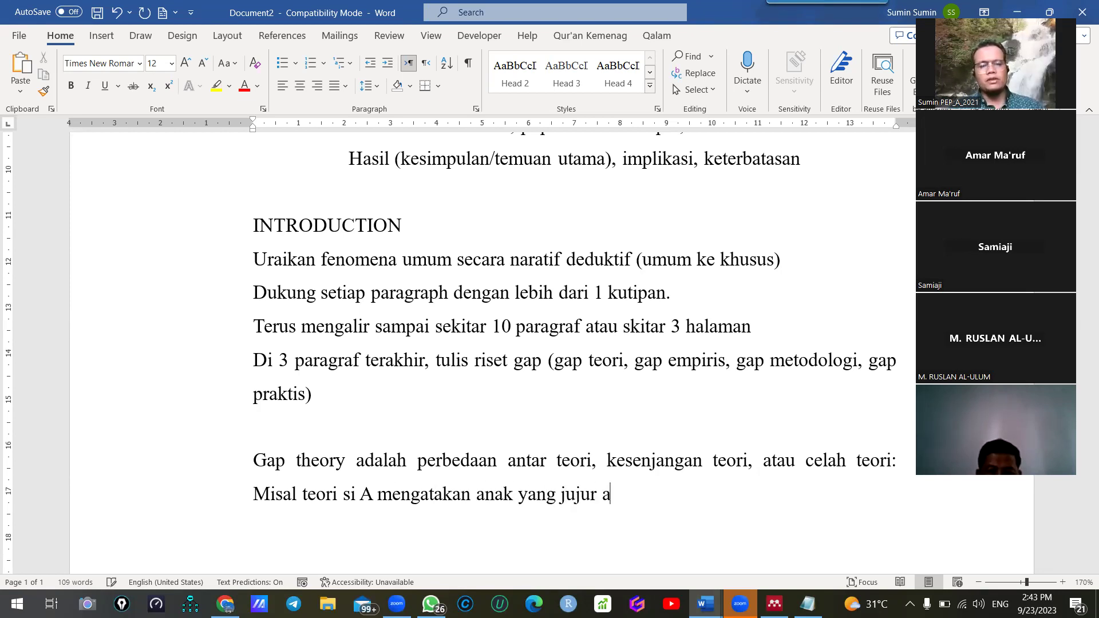
pyautogui.write('dalah anak yang re')
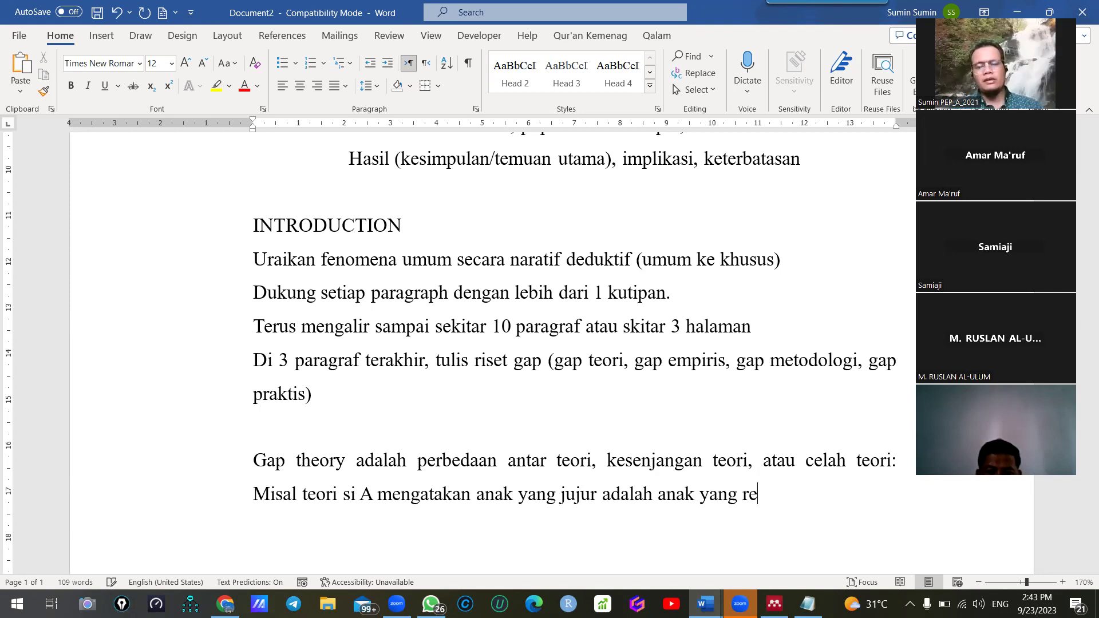
pyautogui.write('ligius, tapi si B mengatakan bahwa anak y')
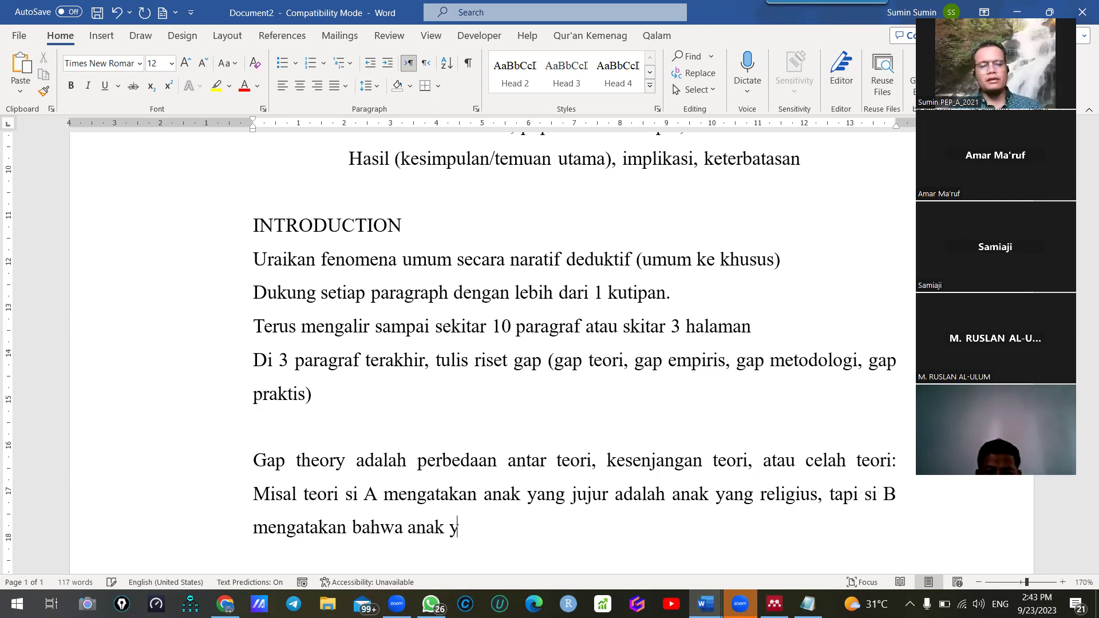
pyautogui.write('ang juju')
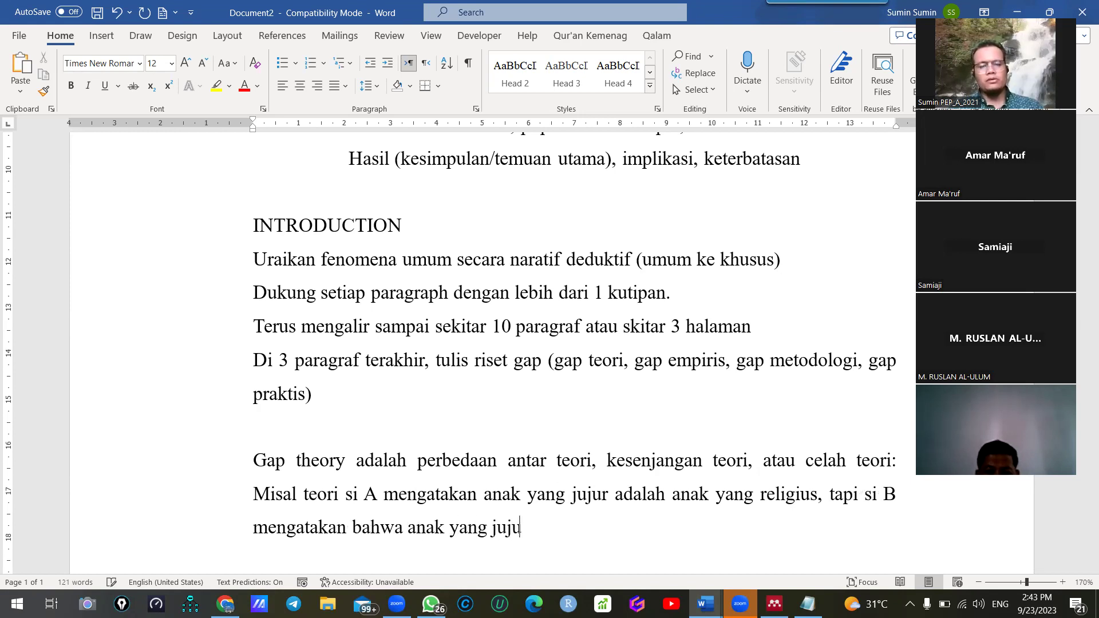
pyautogui.write('r adalah a')
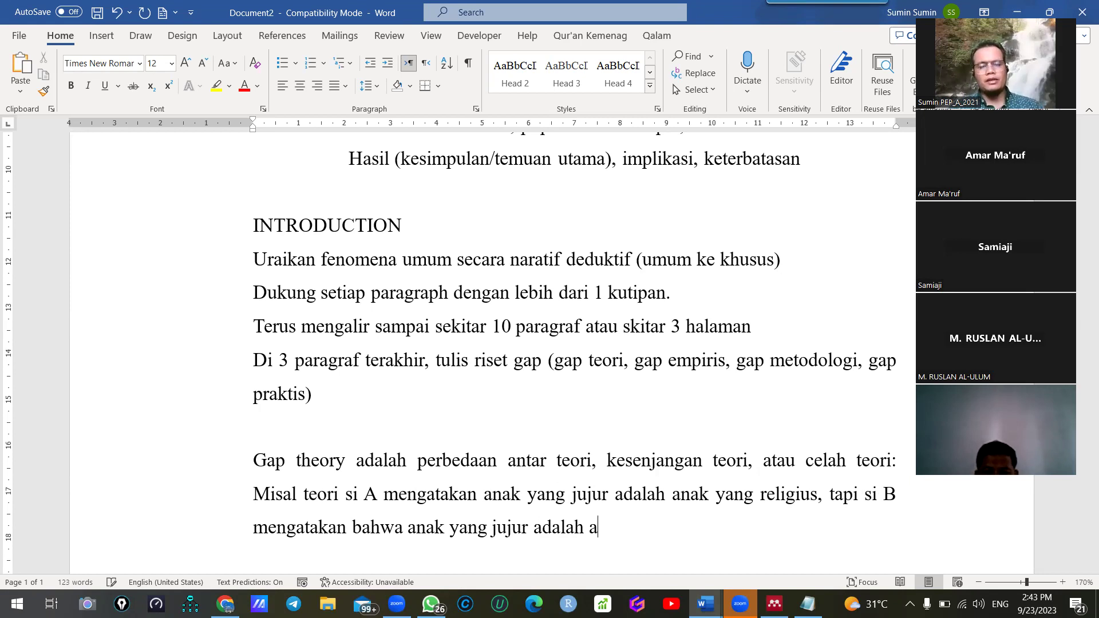
pyautogui.write('nak yang ber')
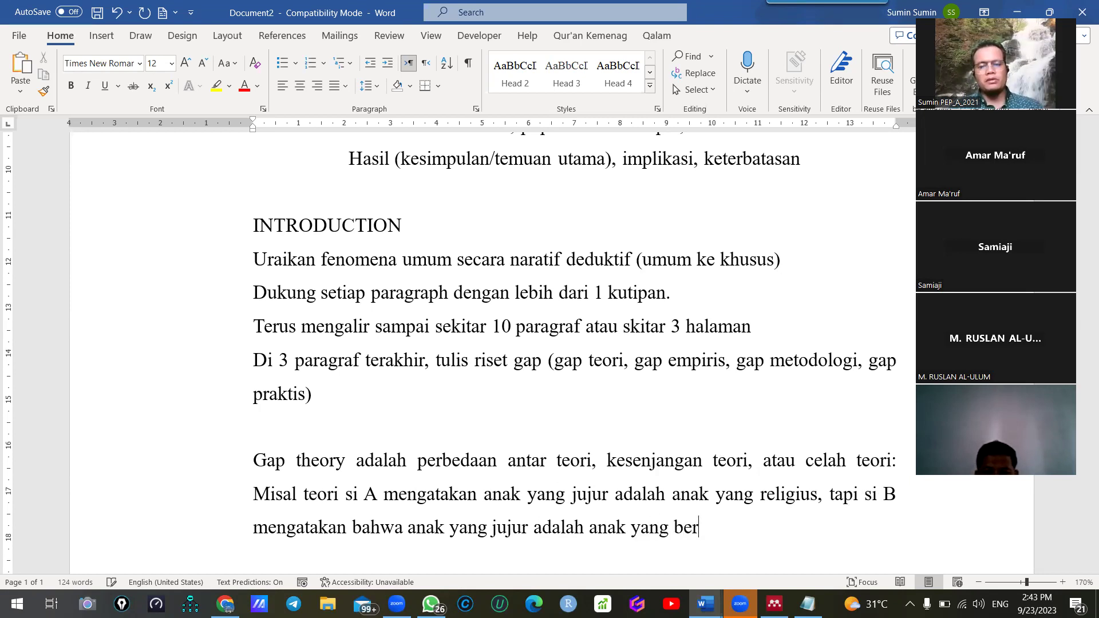
pyautogui.write('moral dan berbudaya s')
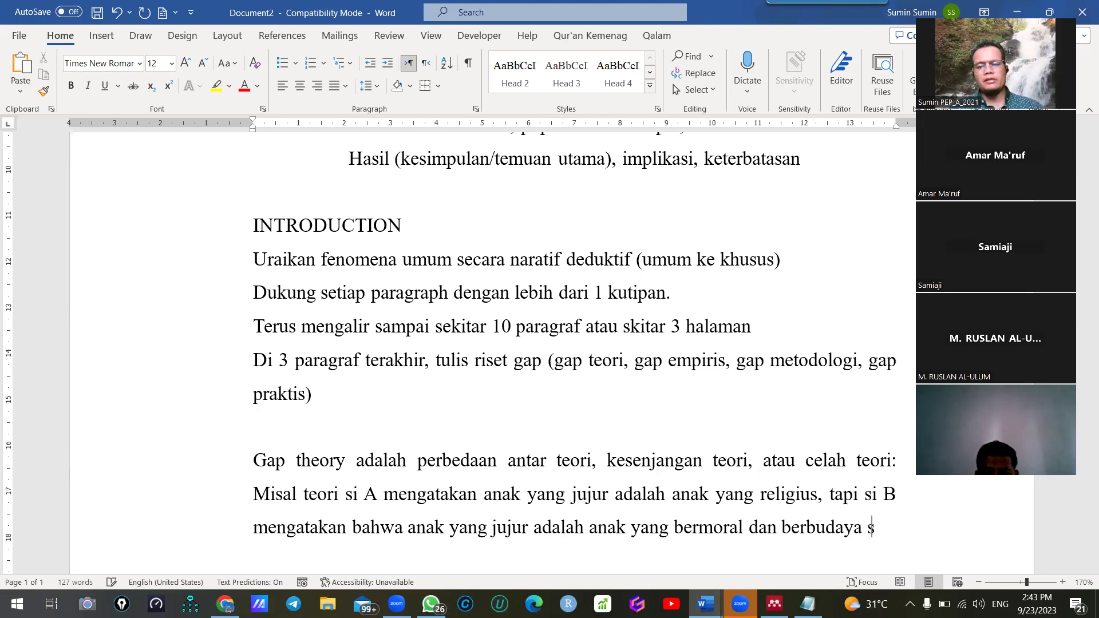
pyautogui.write('erta memiliki pkeperibadian')
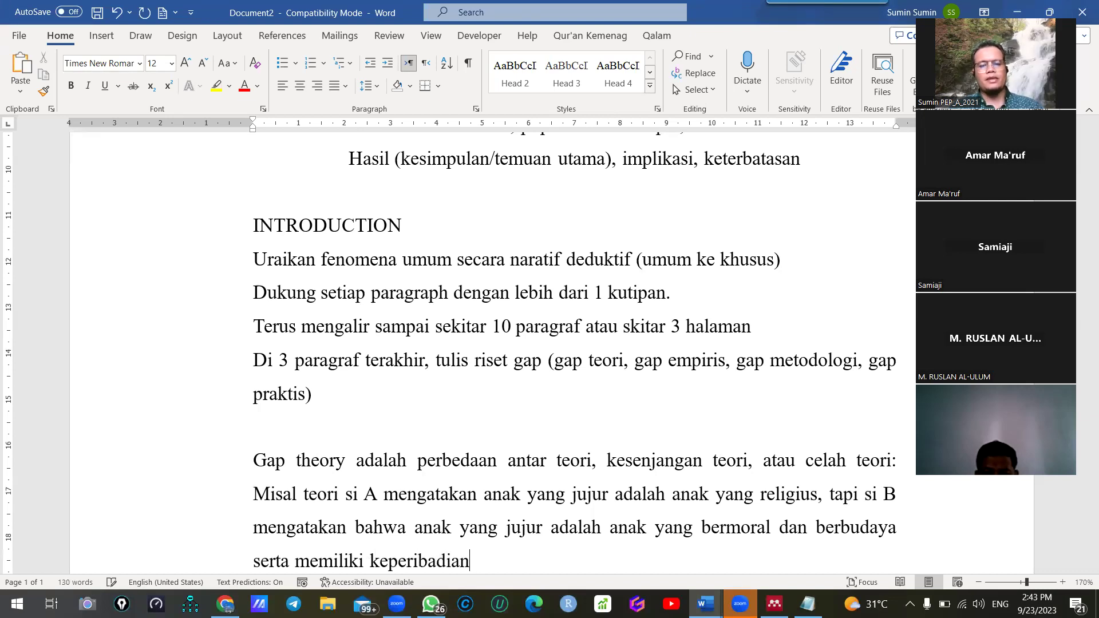
pyautogui.scroll(-2, 408, 235)
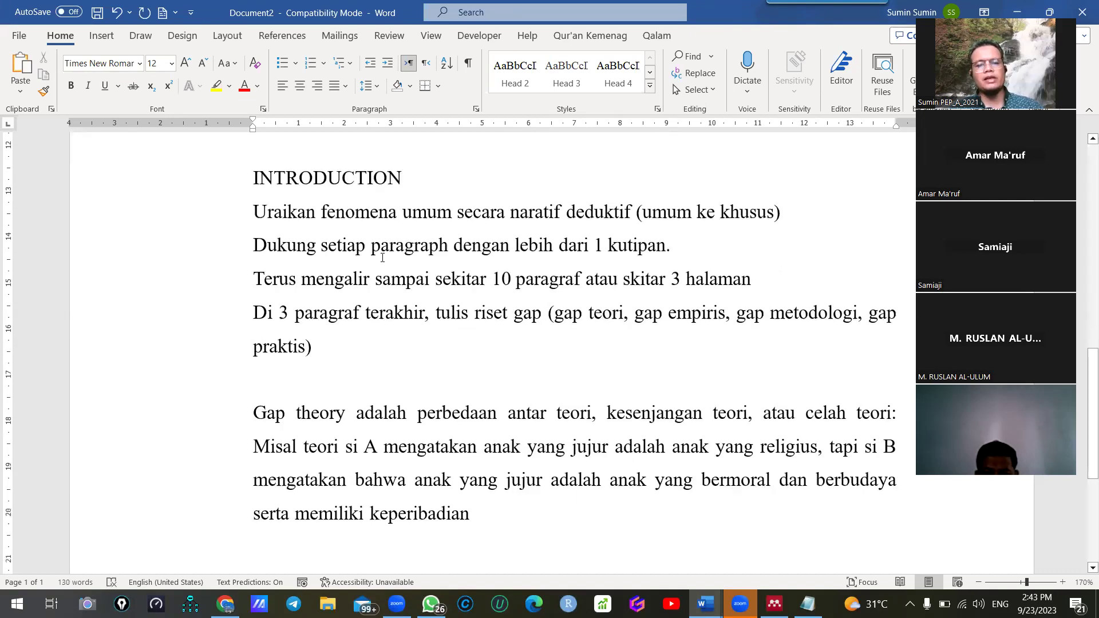
pyautogui.write('n')
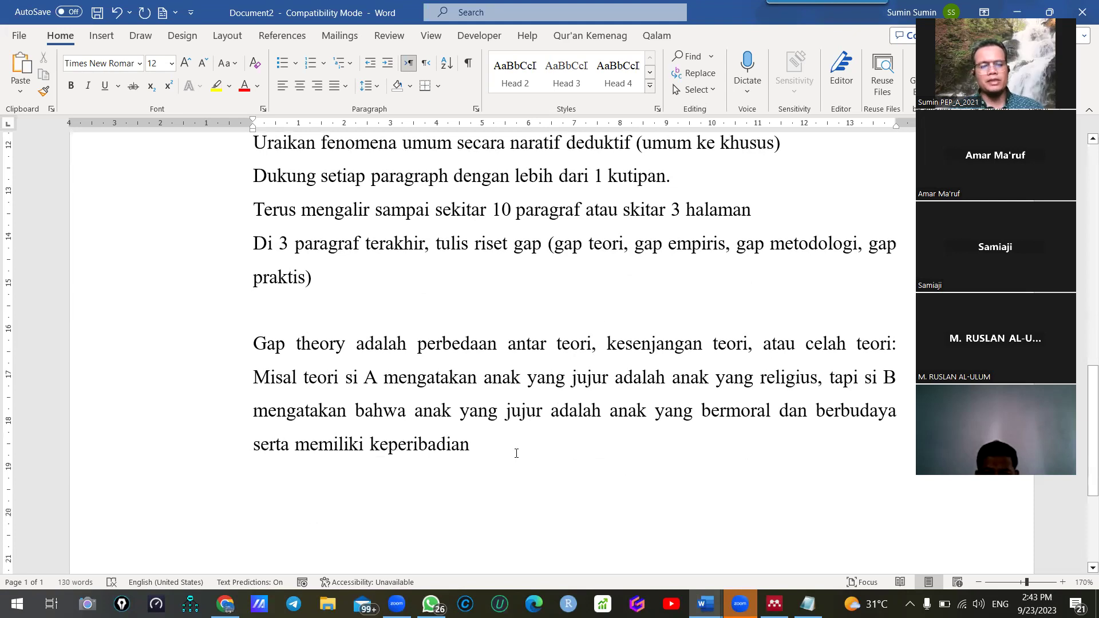
pyautogui.write('.')
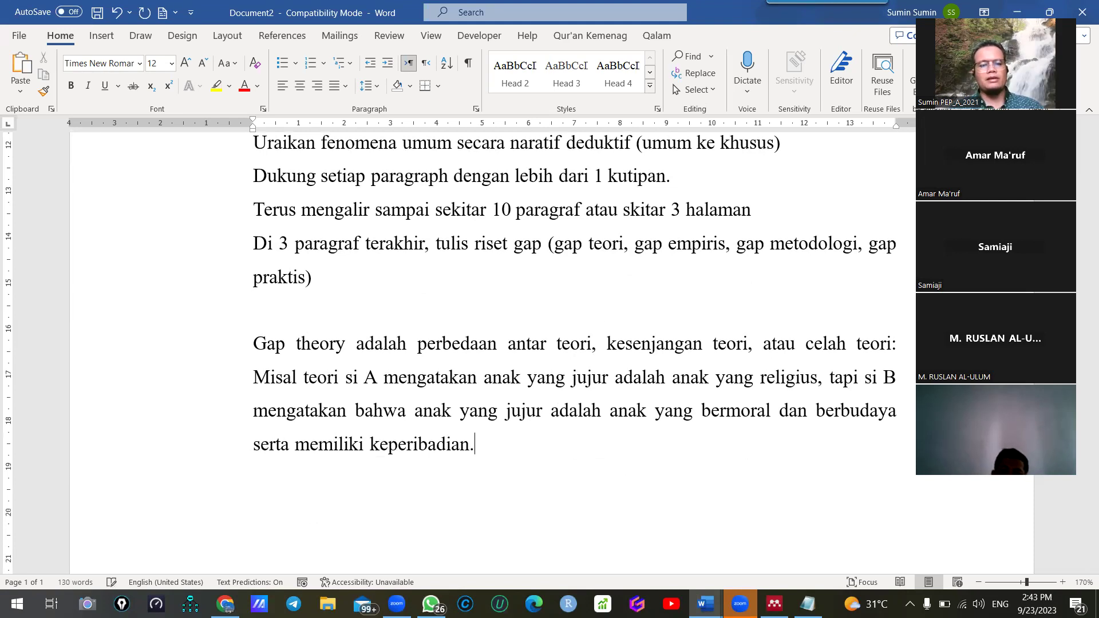
# Add the Gap praktis paragraph with the Madrasah student example, uppercase citation reminder and quoted sample citation
pyautogui.press('Return')
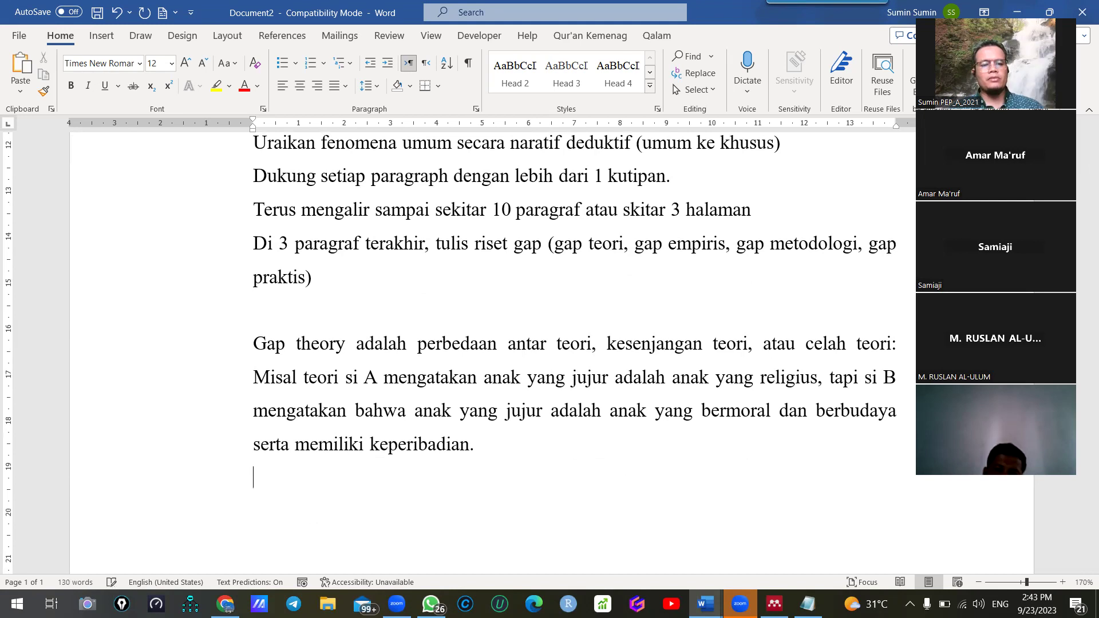
pyautogui.write('Gap praktis')
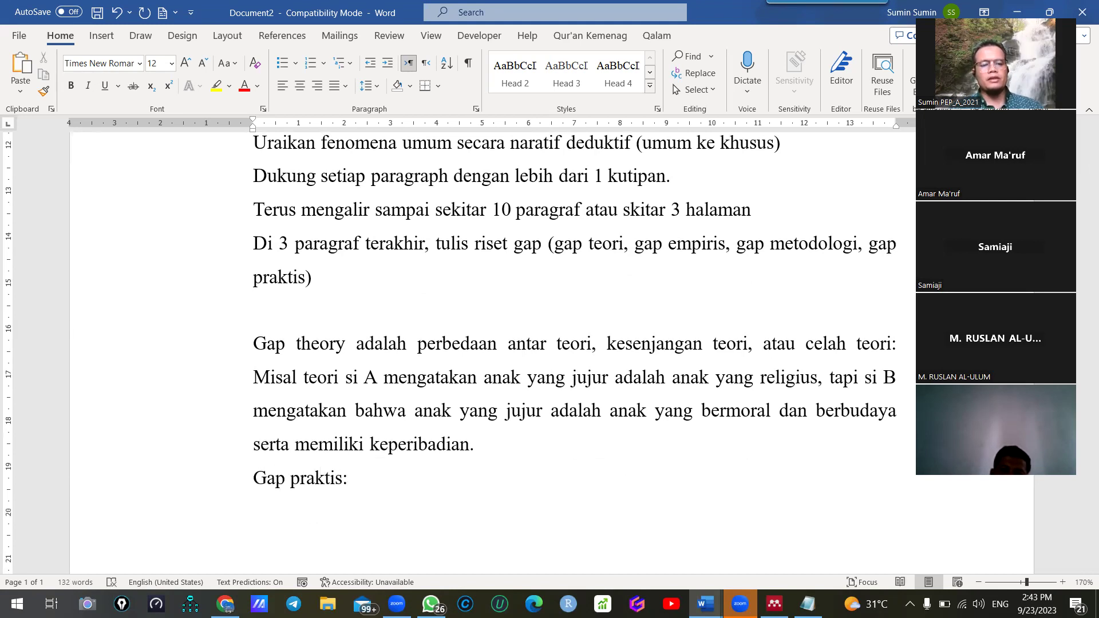
pyautogui.write(': kesenjangan')
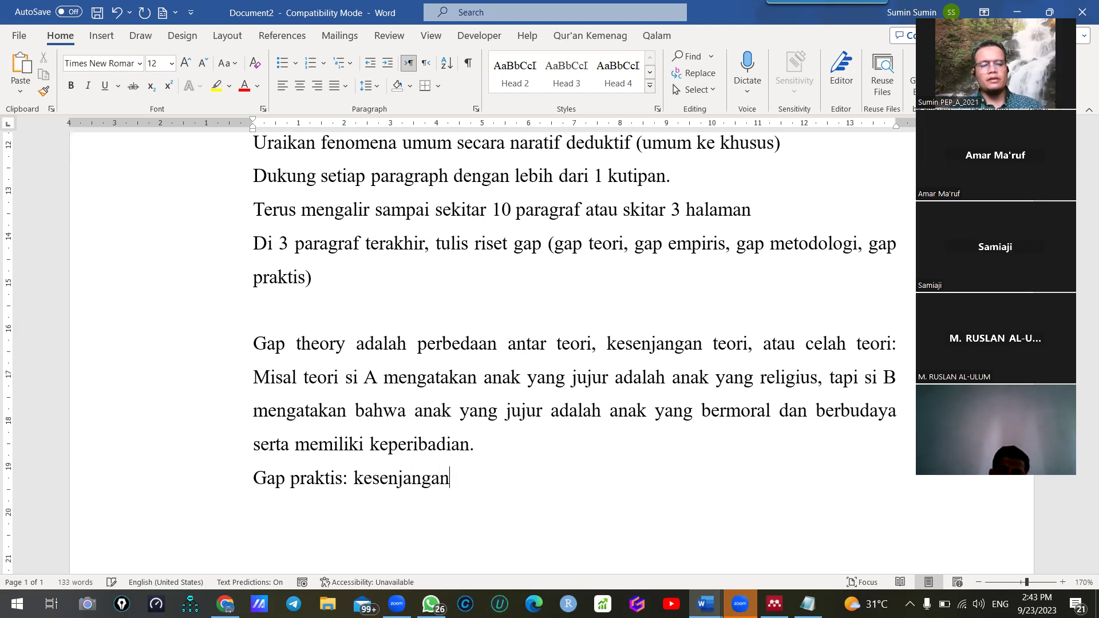
pyautogui.write(' rea')
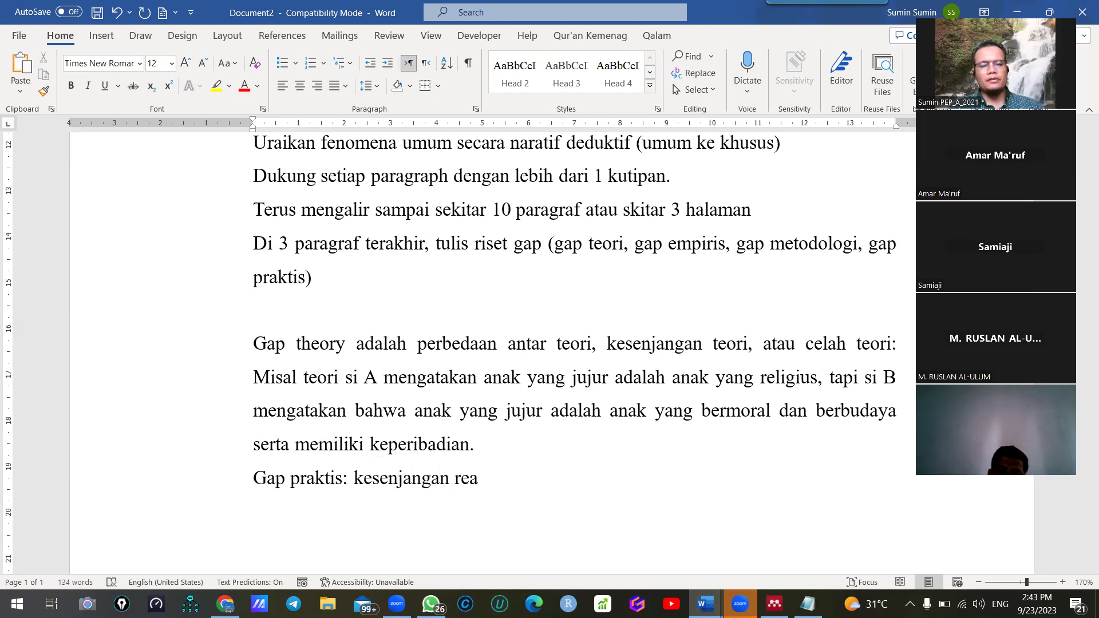
pyautogui.write('lita atau')
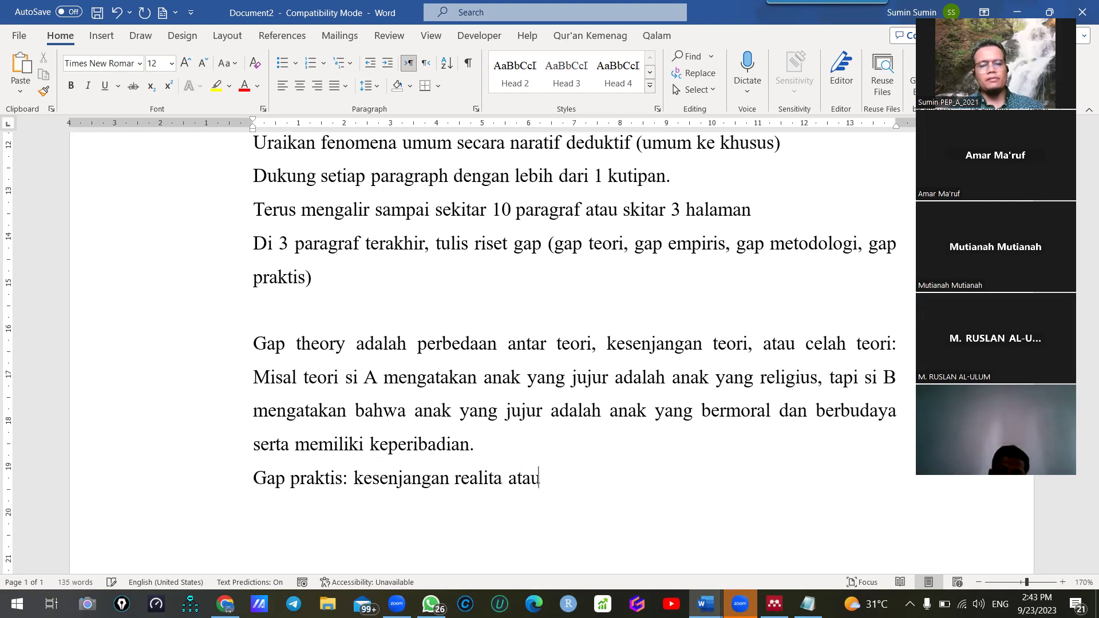
pyautogui.write(' fakta. Misal seharusnya:')
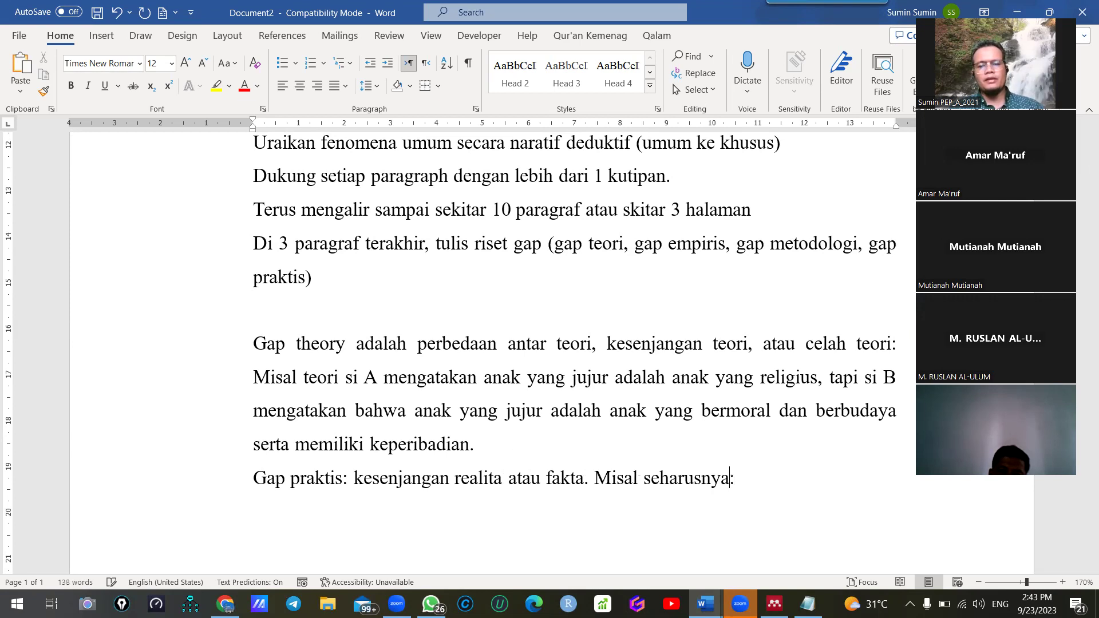
pyautogui.write(' siswa di sekolah Madrasah itu ')
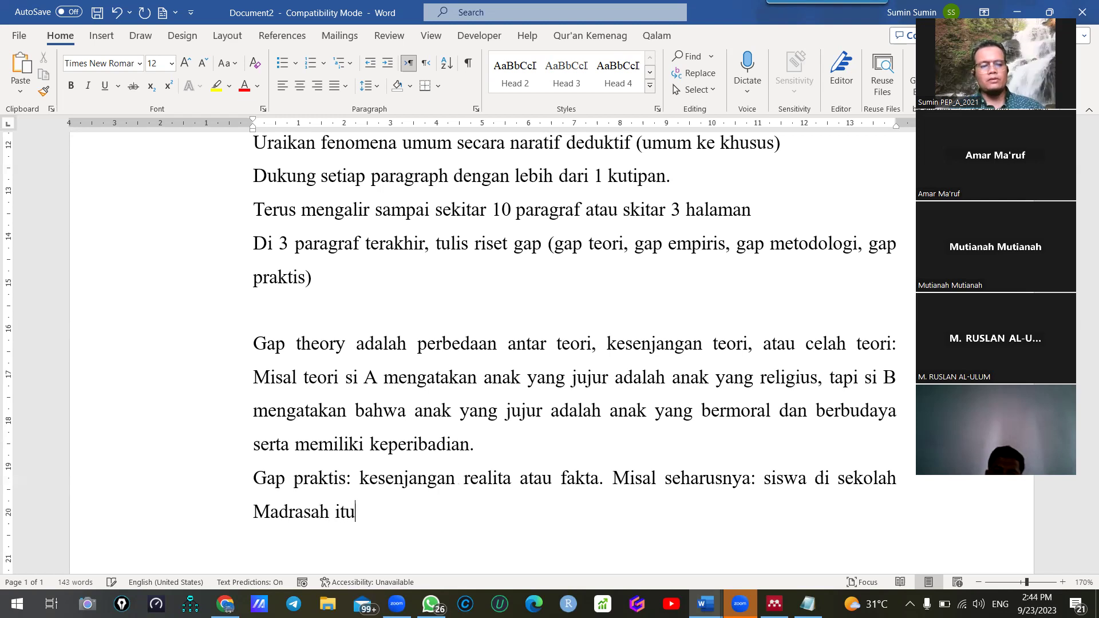
pyautogui.write('jujur, bai')
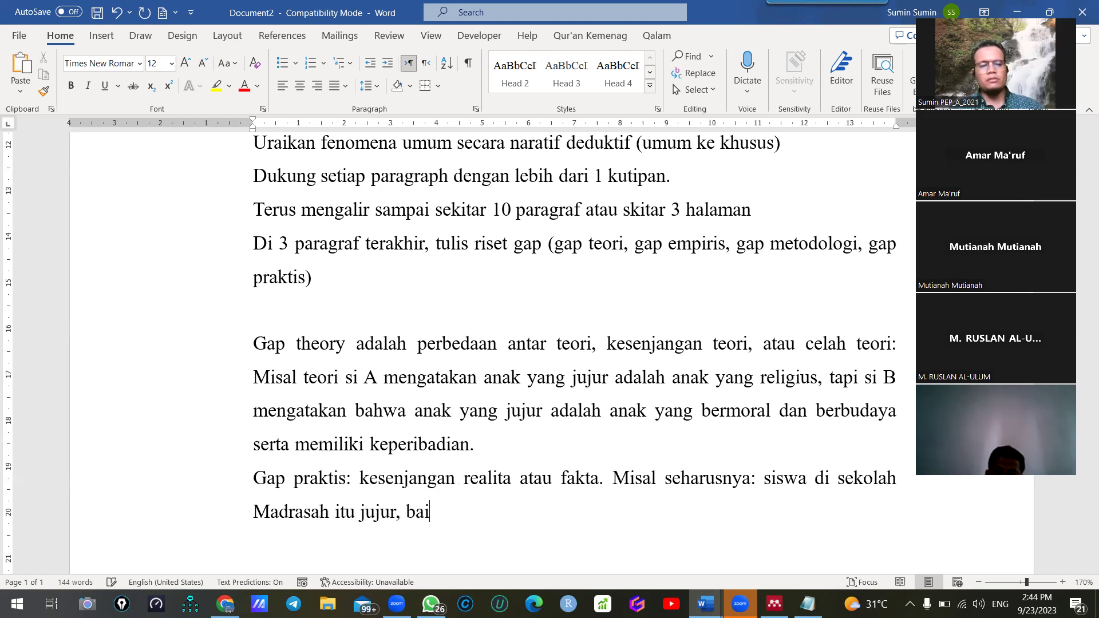
pyautogui.write('k, sopan, santun, disip')
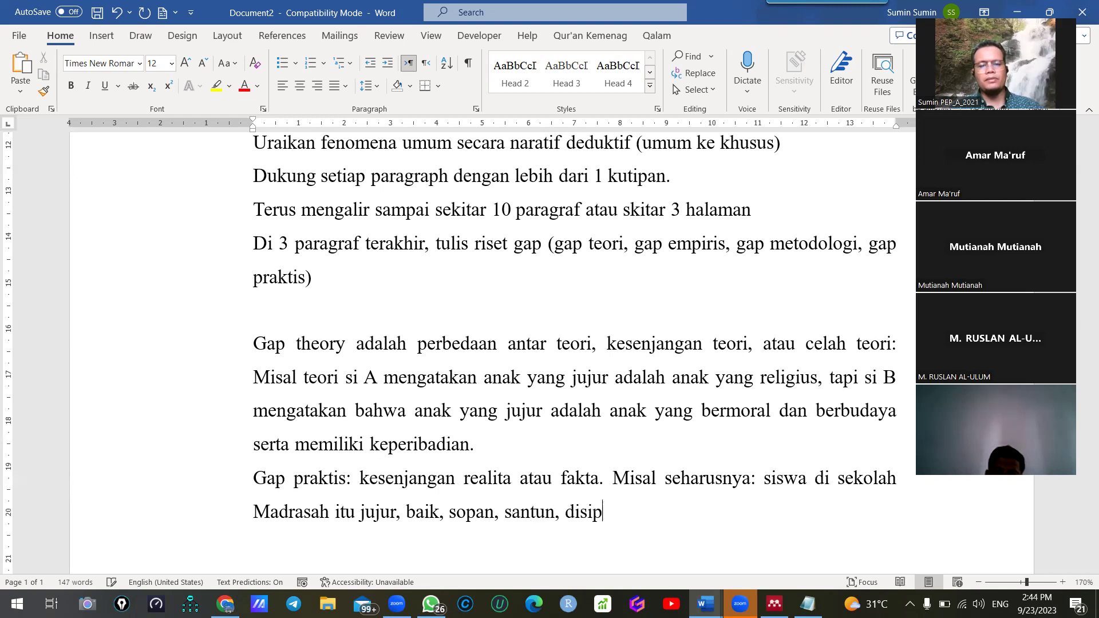
pyautogui.write('lin, namun fak')
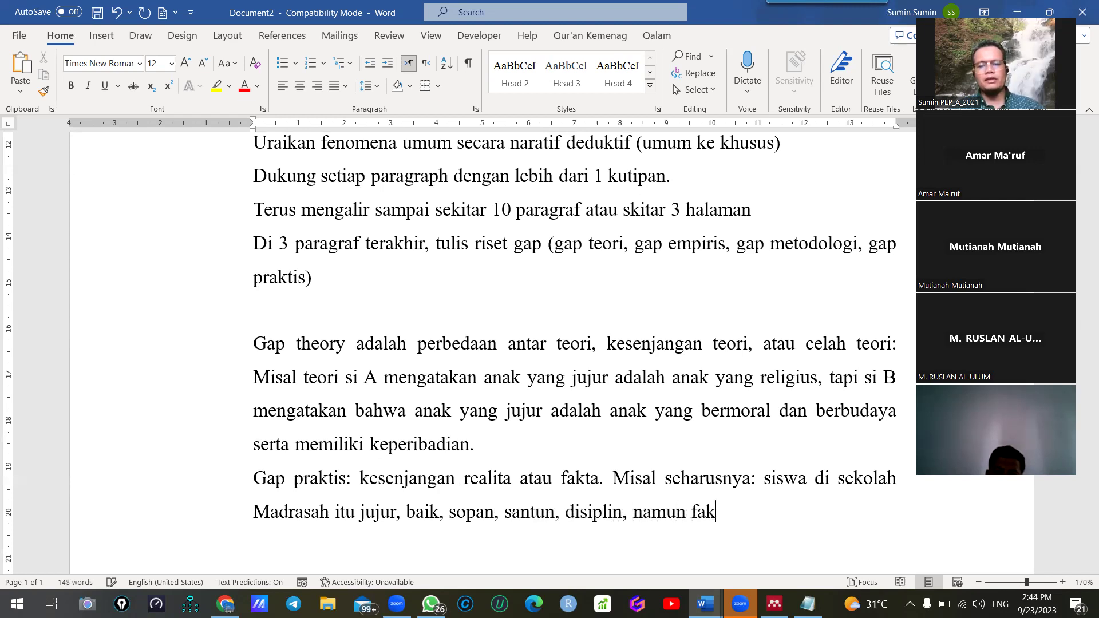
pyautogui.write('tanya ')
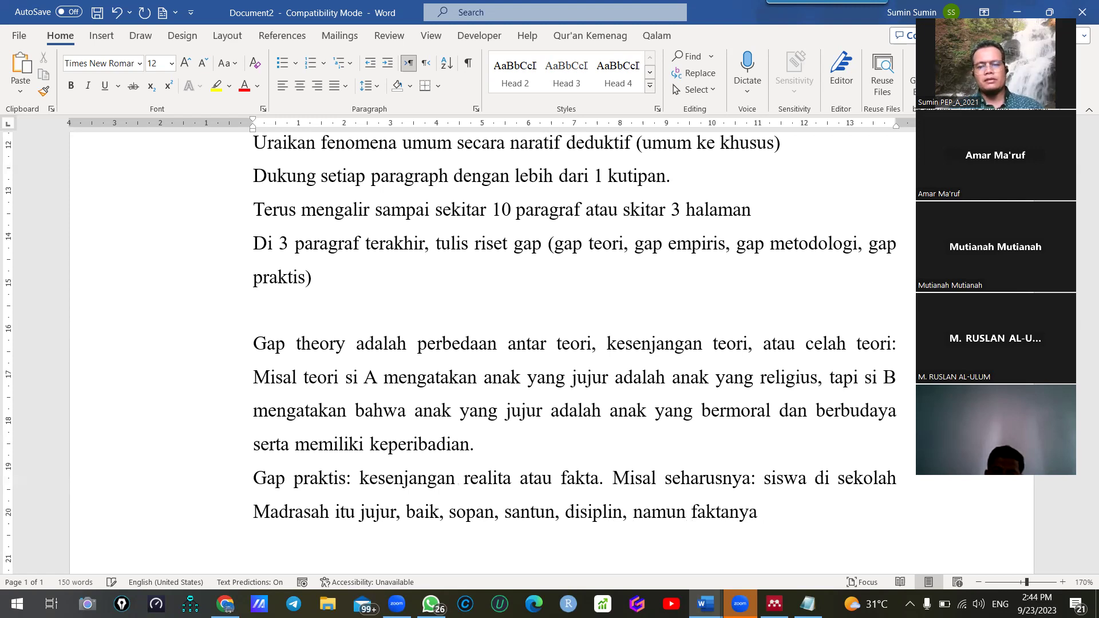
pyautogui.write('ditemukan')
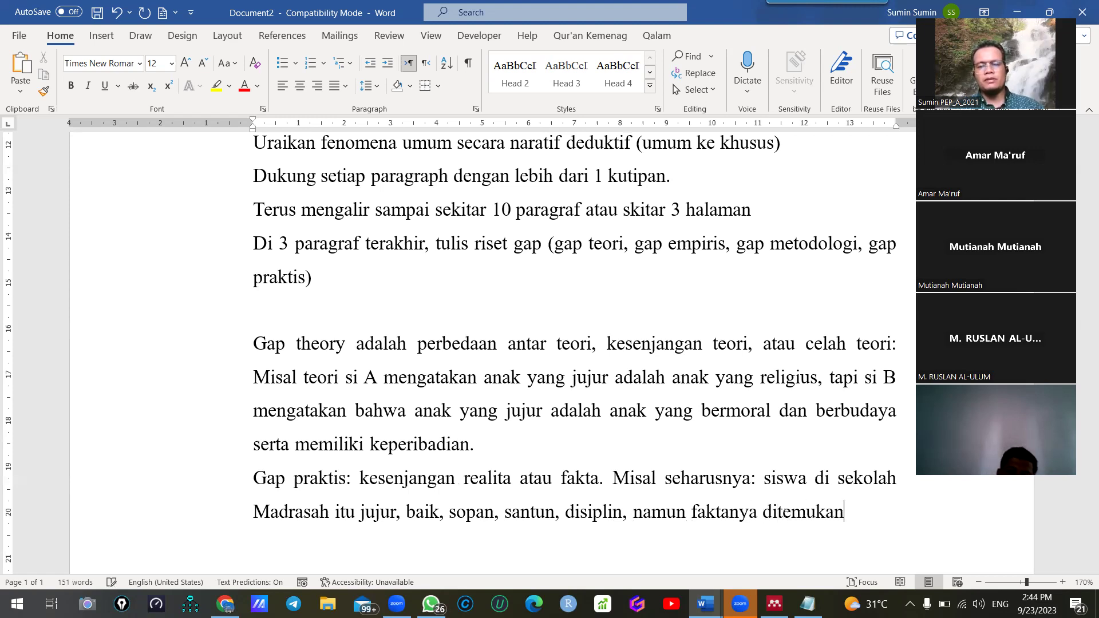
pyautogui.write(' anak-anak y')
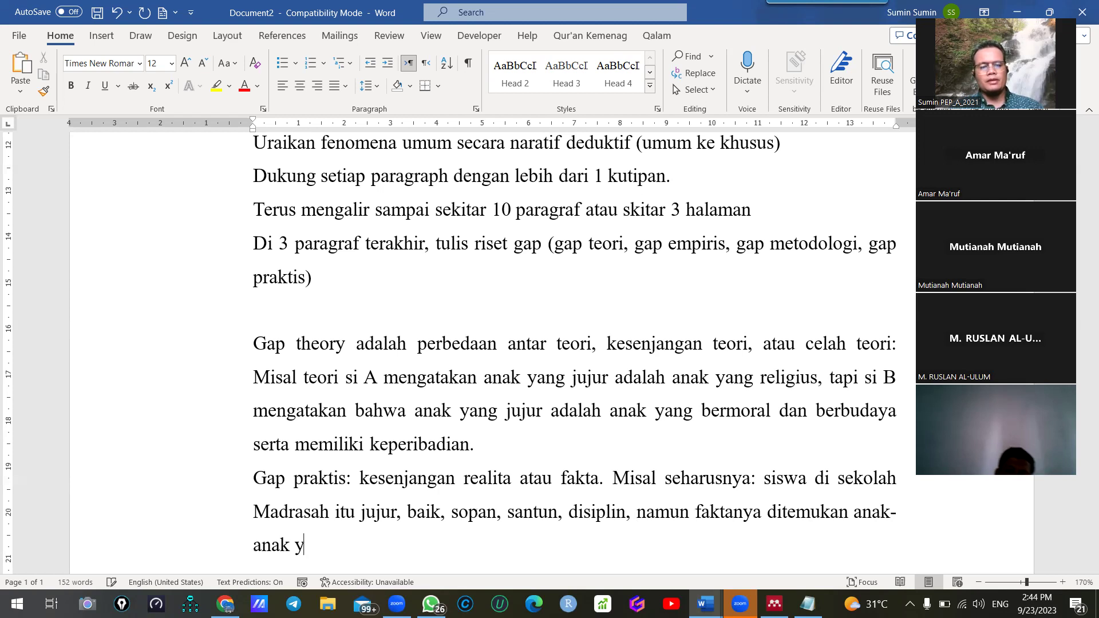
pyautogui.write('ang tidak santu')
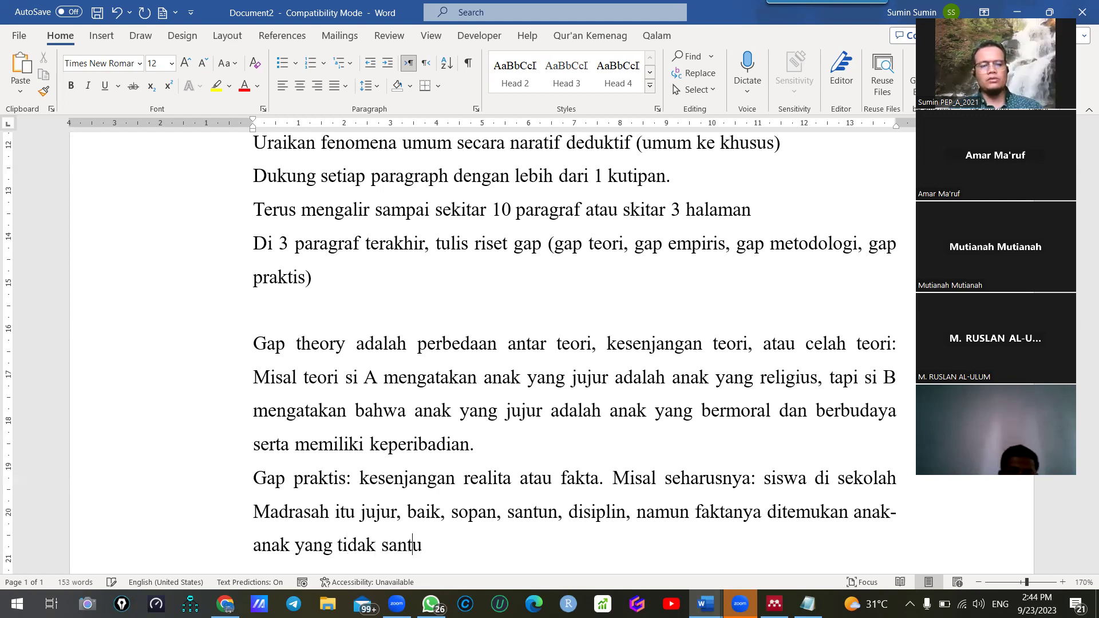
pyautogui.write('n, suka m')
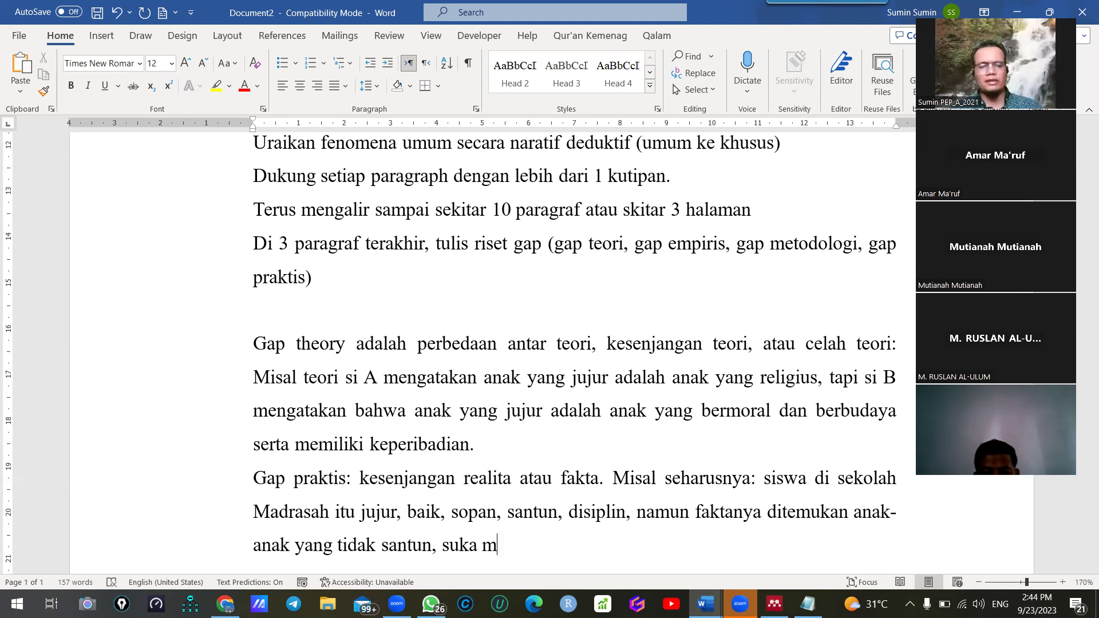
pyautogui.write('erokok. ')
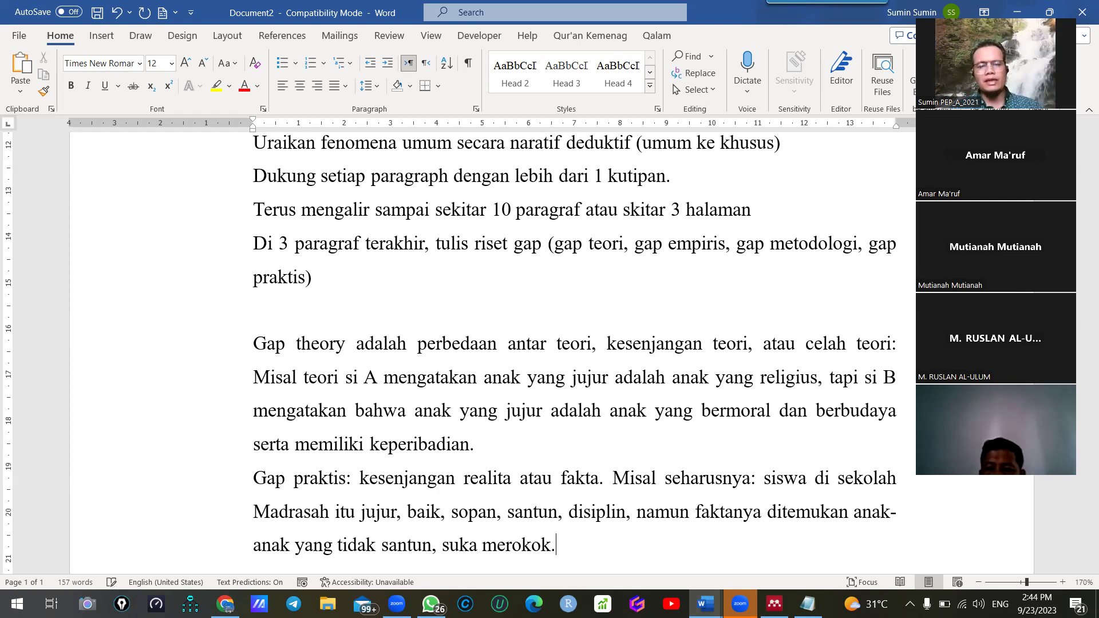
pyautogui.write('ING')
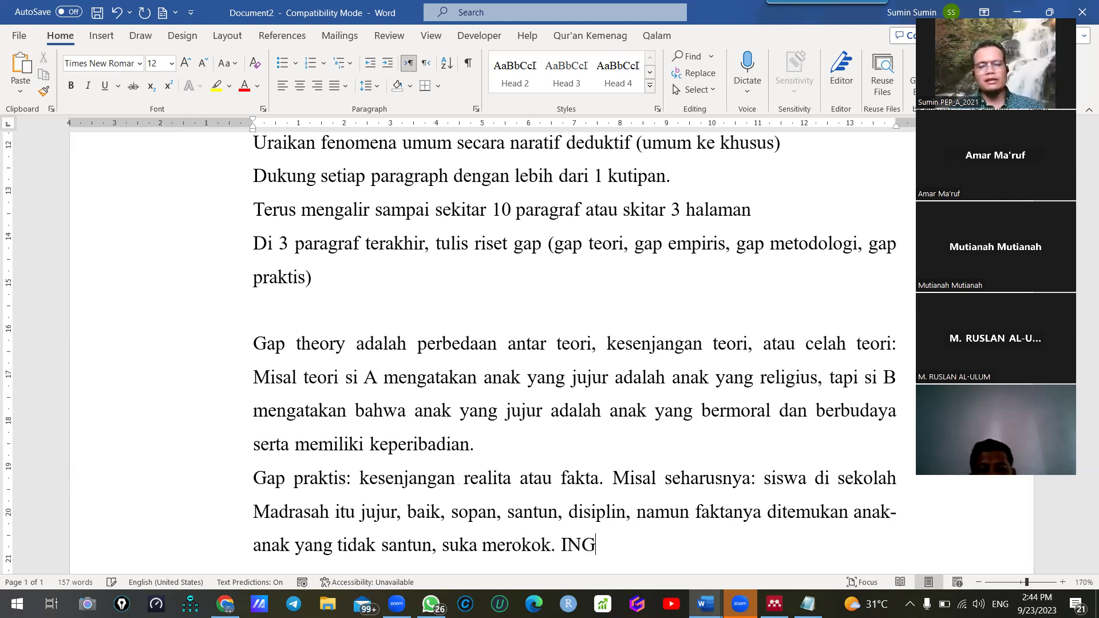
pyautogui.write('AT SEMUA PERNYA')
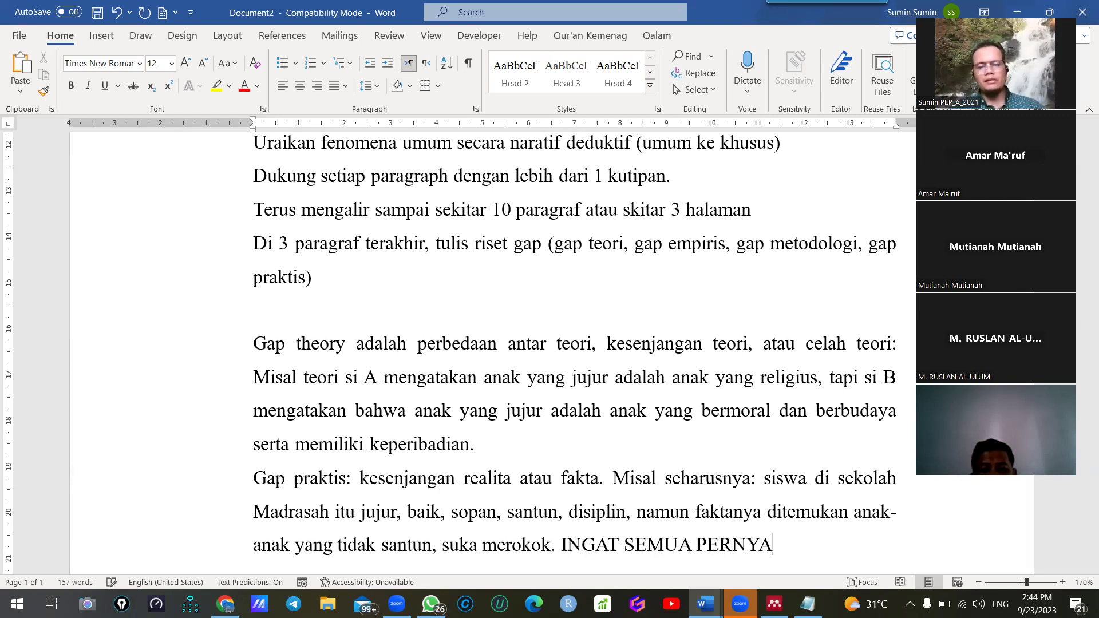
pyautogui.write('TAAN HARUS DIDUKU')
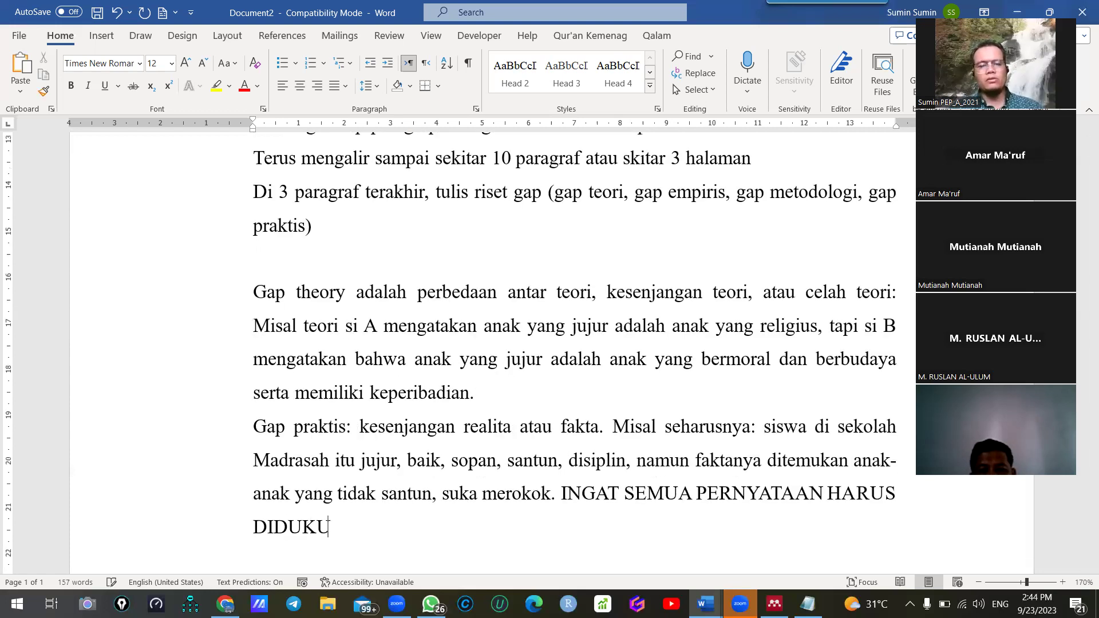
pyautogui.write('NG DENGAN KUT')
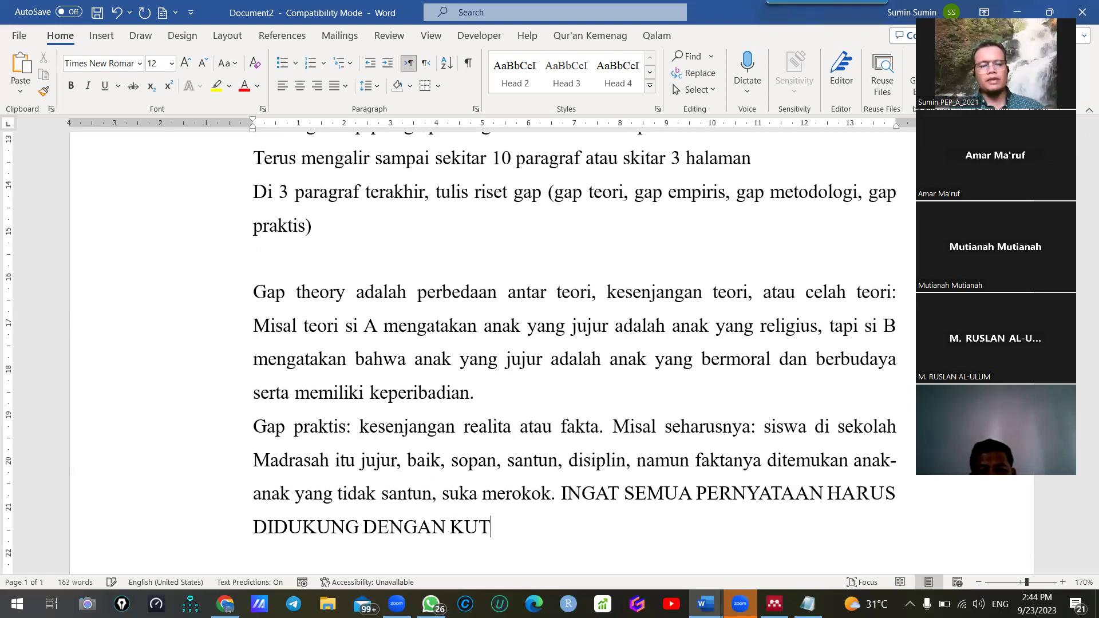
pyautogui.write('IPAN')
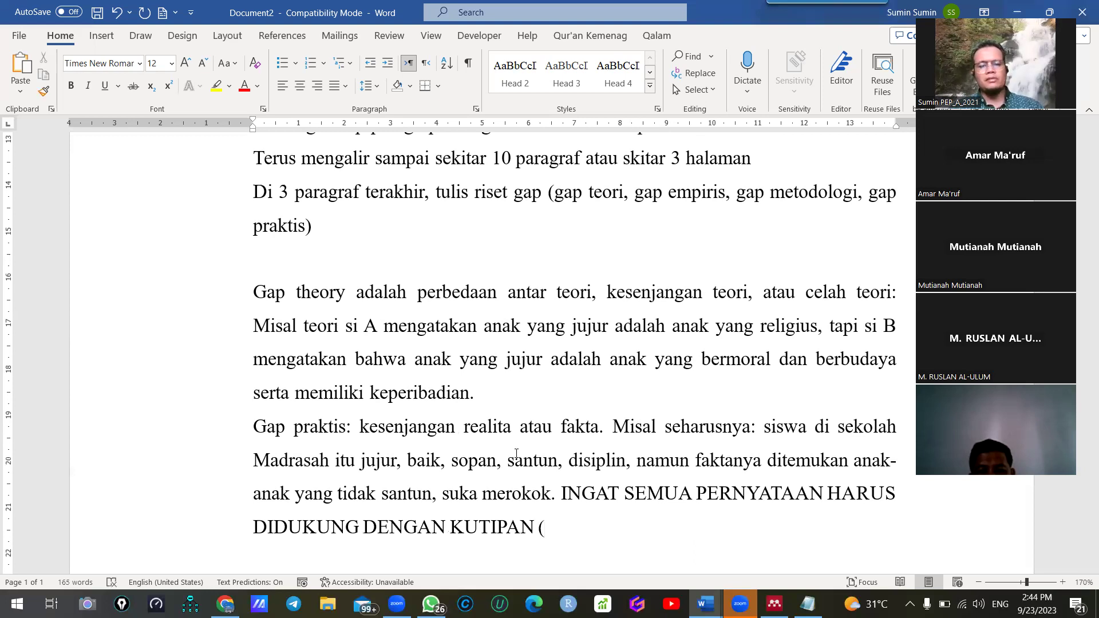
pyautogui.write(', misa')
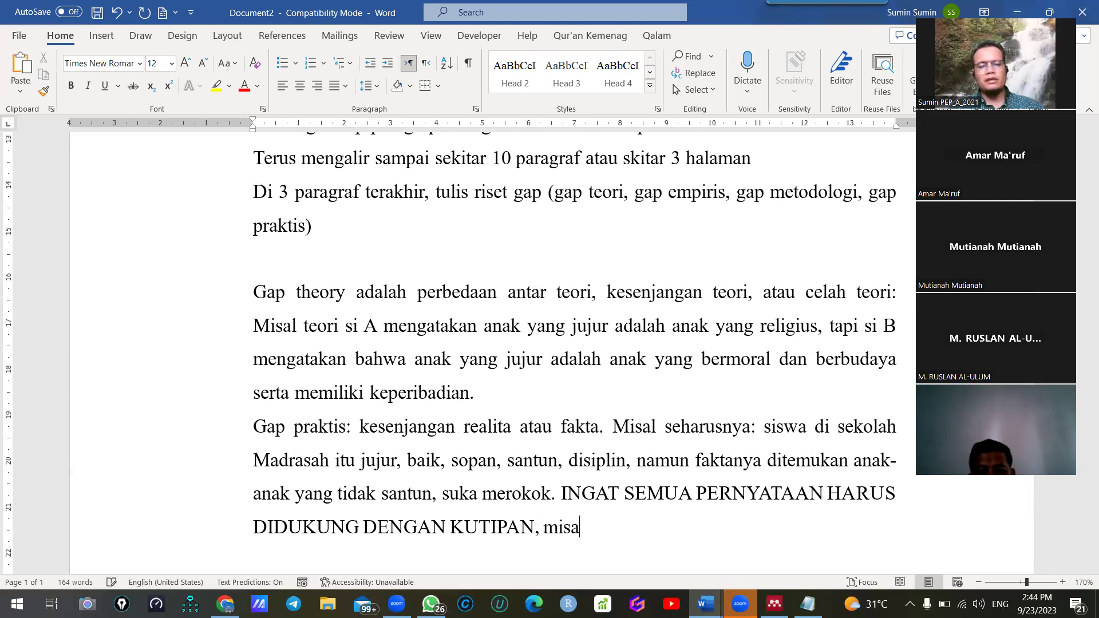
pyautogui.write(': hal ini relev')
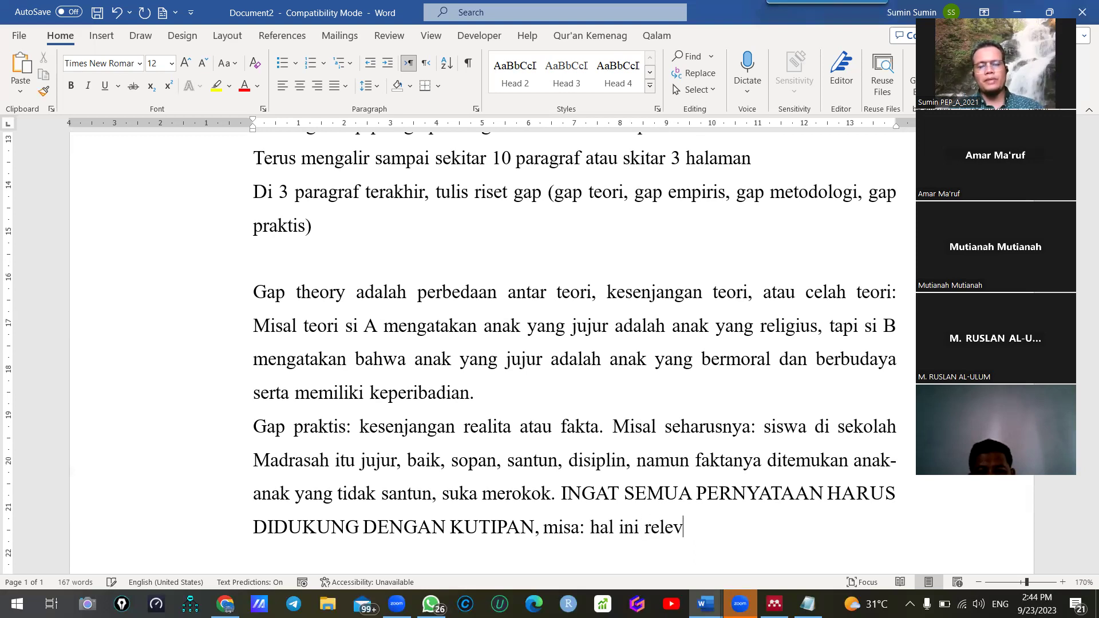
pyautogui.write('an dengan temuan pene')
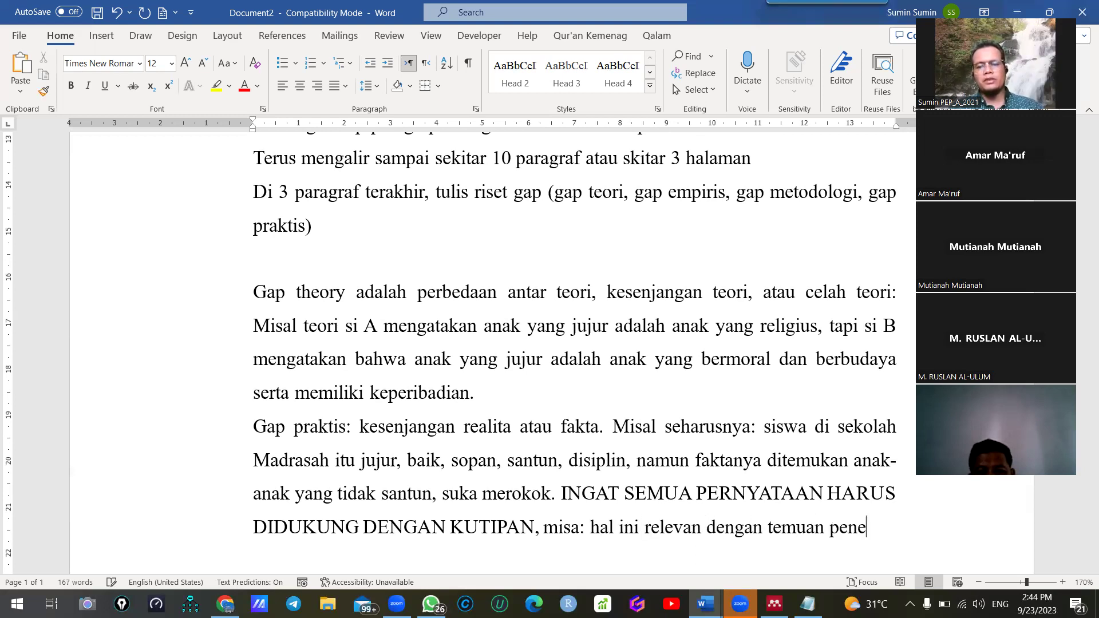
pyautogui.write('litian Ali (2023:11')
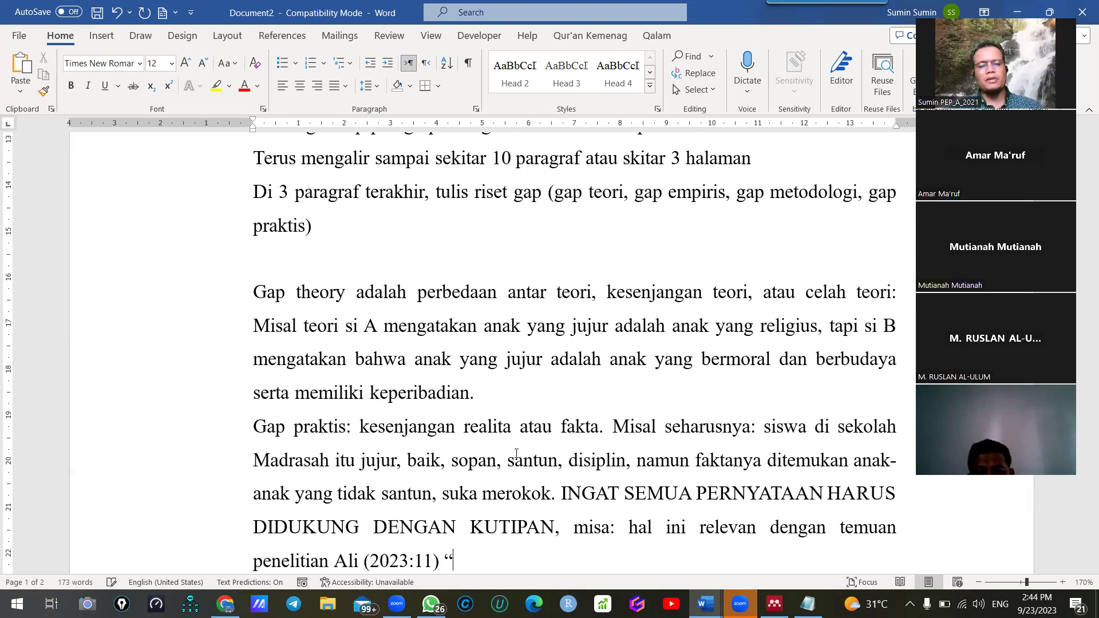
pyautogui.press('BackSpace')
pyautogui.write(', ')
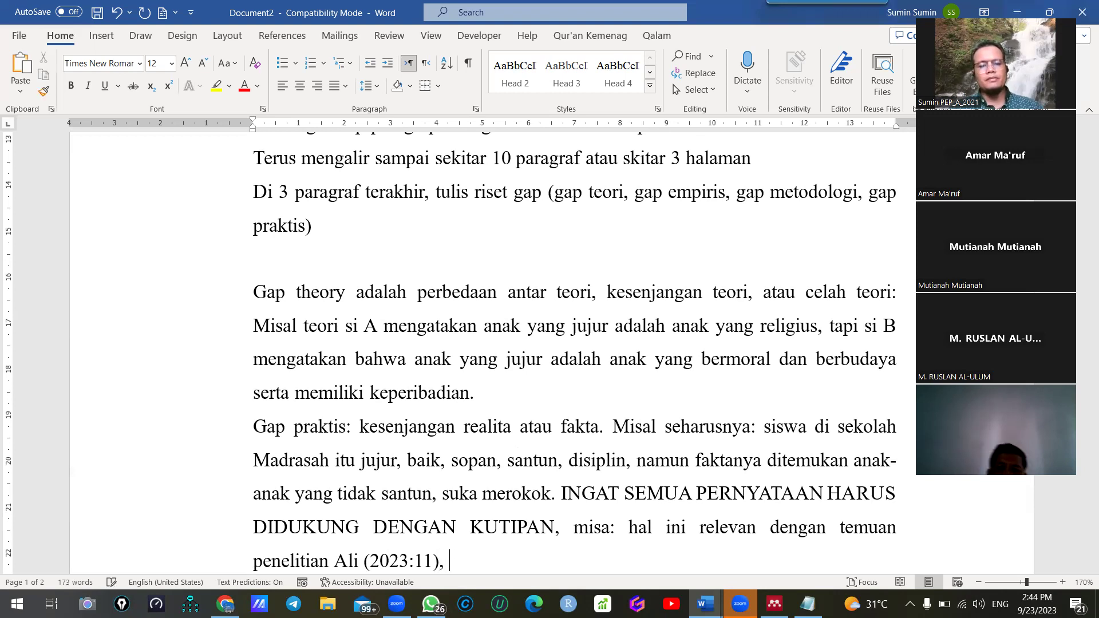
pyautogui.write('"bahw')
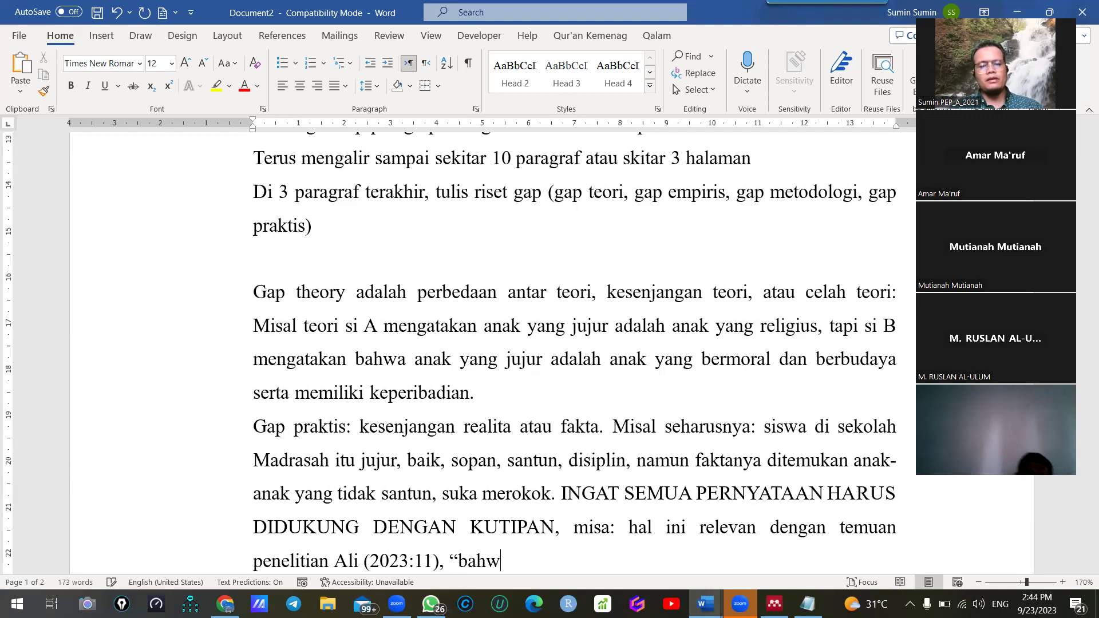
pyautogui.press('BackSpace')
pyautogui.press('BackSpace')
pyautogui.press('BackSpace')
pyautogui.press('BackSpace')
pyautogui.press('BackSpace')
pyautogui.press('BackSpace')
pyautogui.write('b')
pyautogui.press('BackSpace')
pyautogui.write('bahwa ')
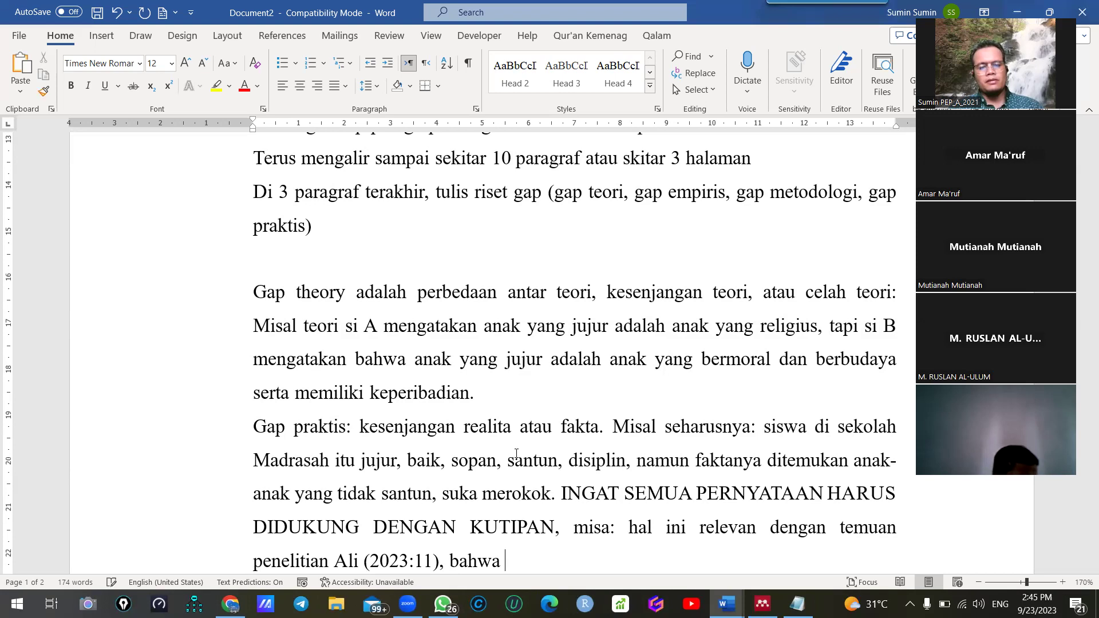
pyautogui.write('"siswa MA')
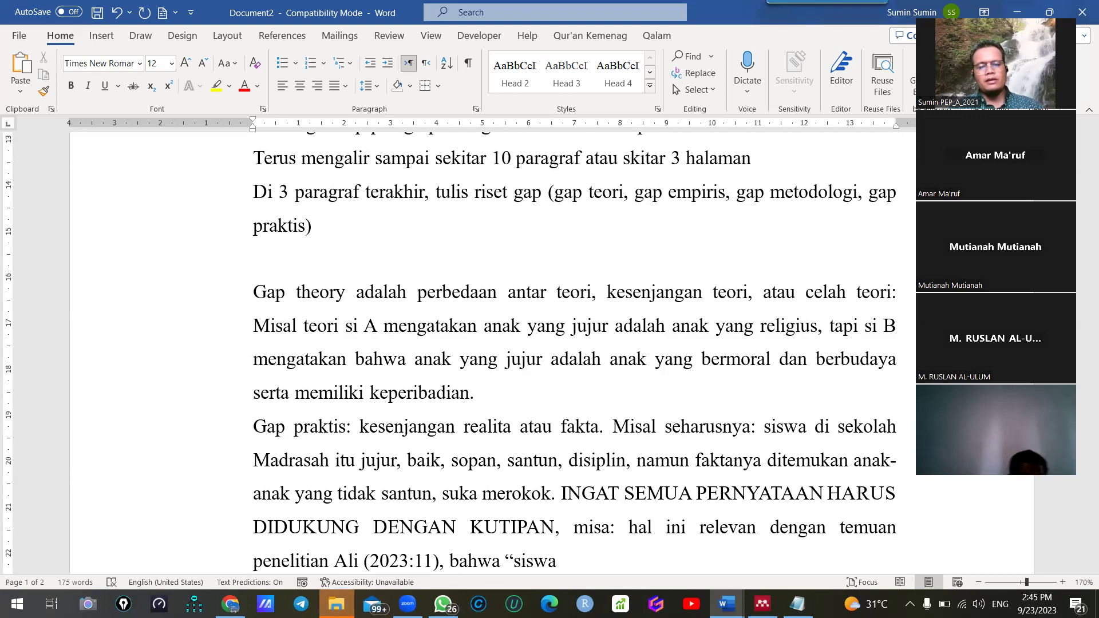
pyautogui.write(' d')
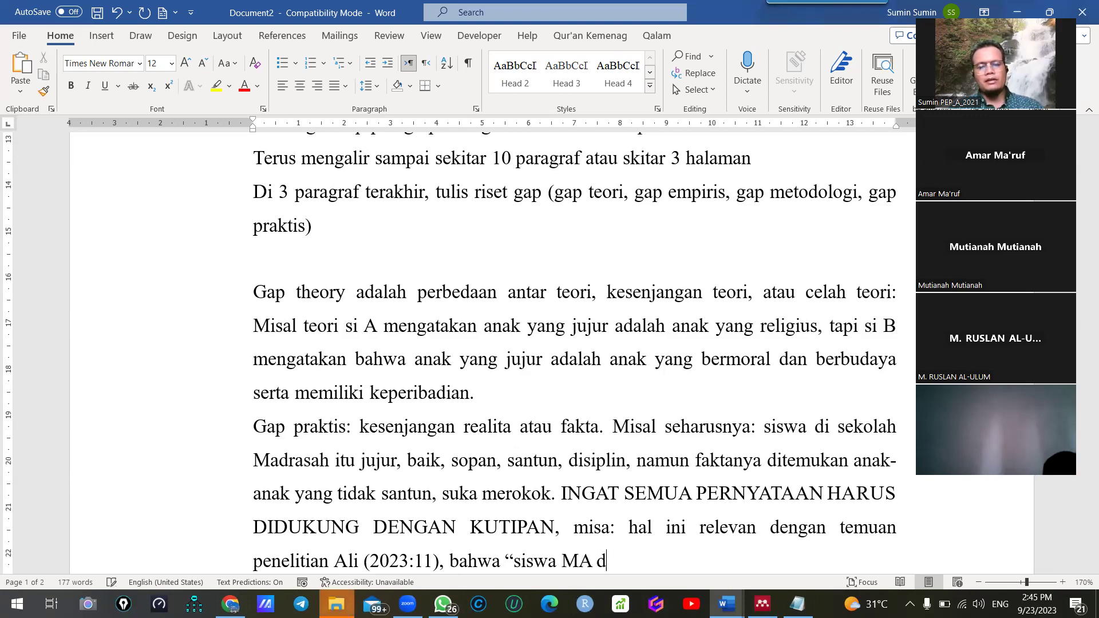
pyautogui.write('i sekolah X')
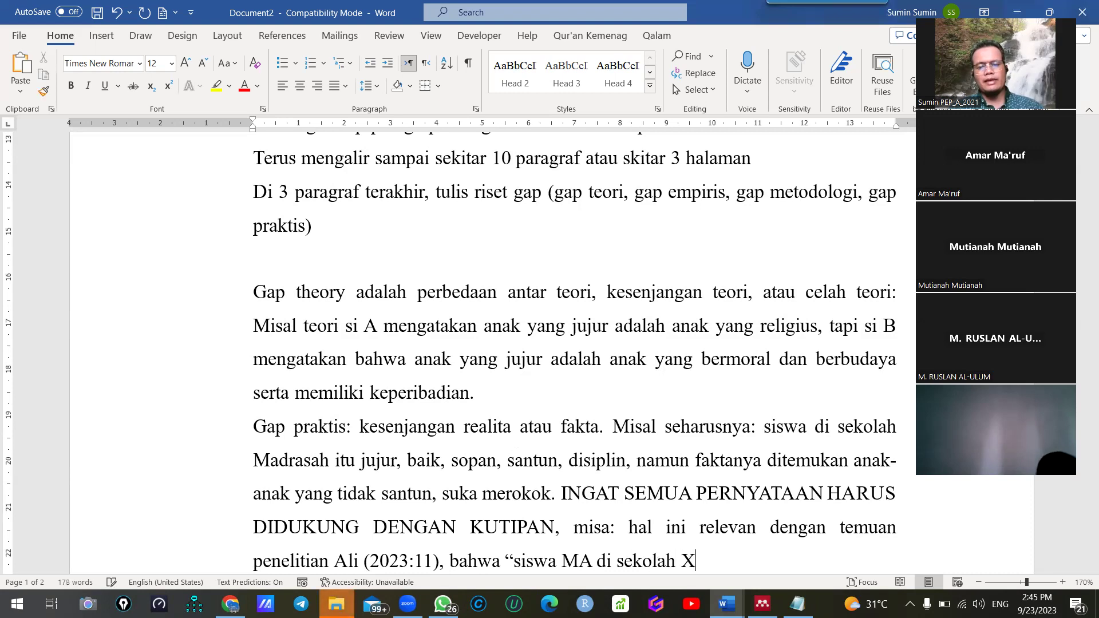
pyautogui.write(' itu ham')
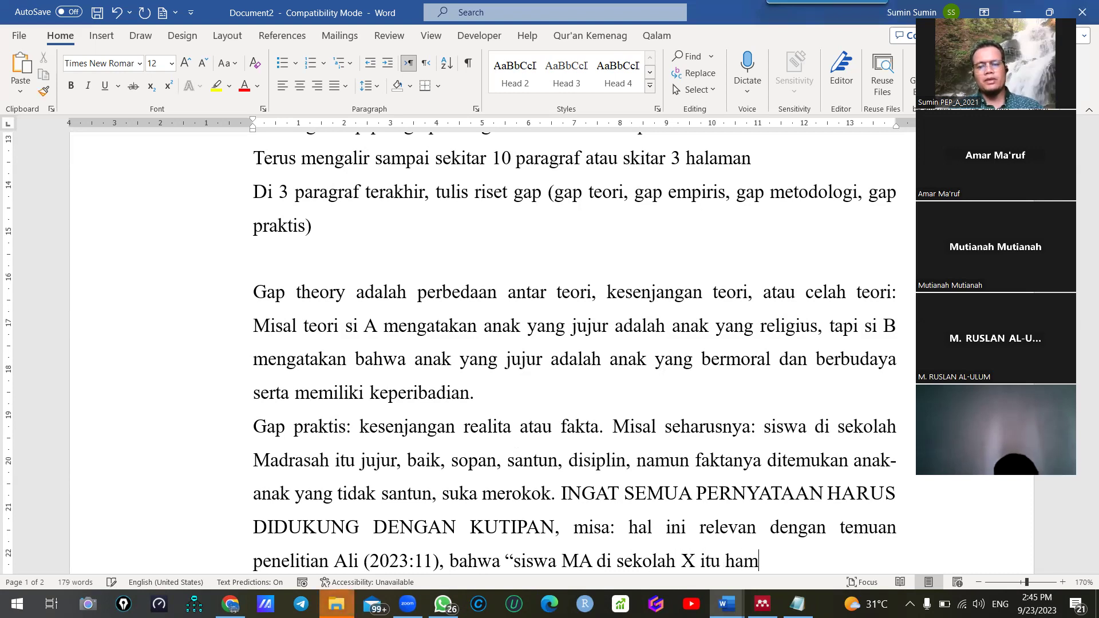
pyautogui.write('il diluar')
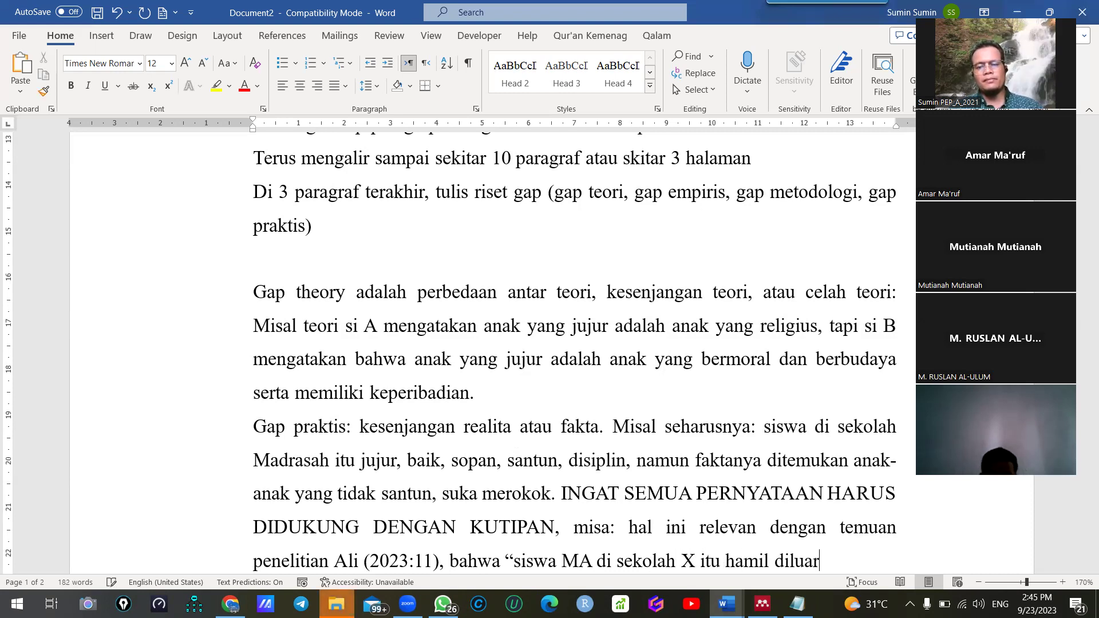
pyautogui.write(' nikah".')
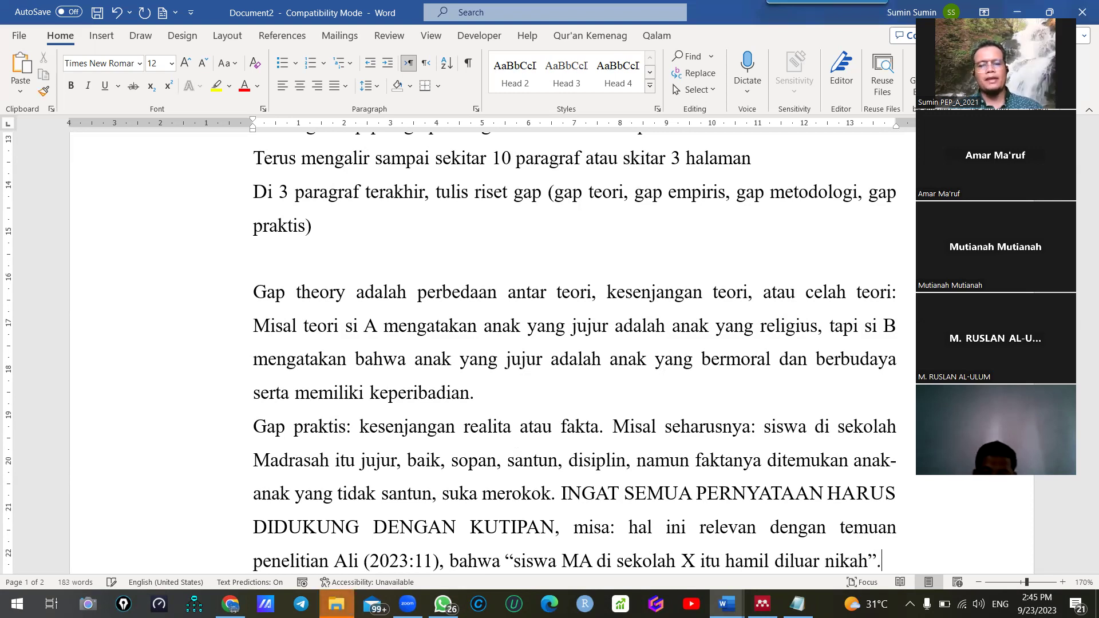
# Insert the years (2000) after si A and (2005) after si B in the Gap theory example
pyautogui.scroll(-2, 477, 410)
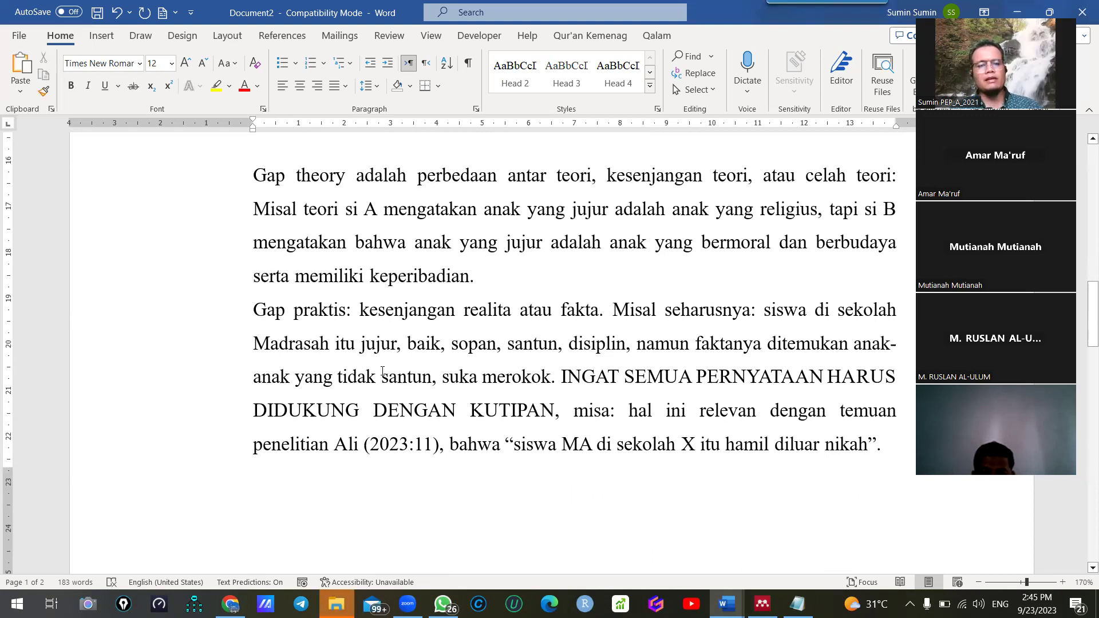
pyautogui.scroll(2, 345, 237)
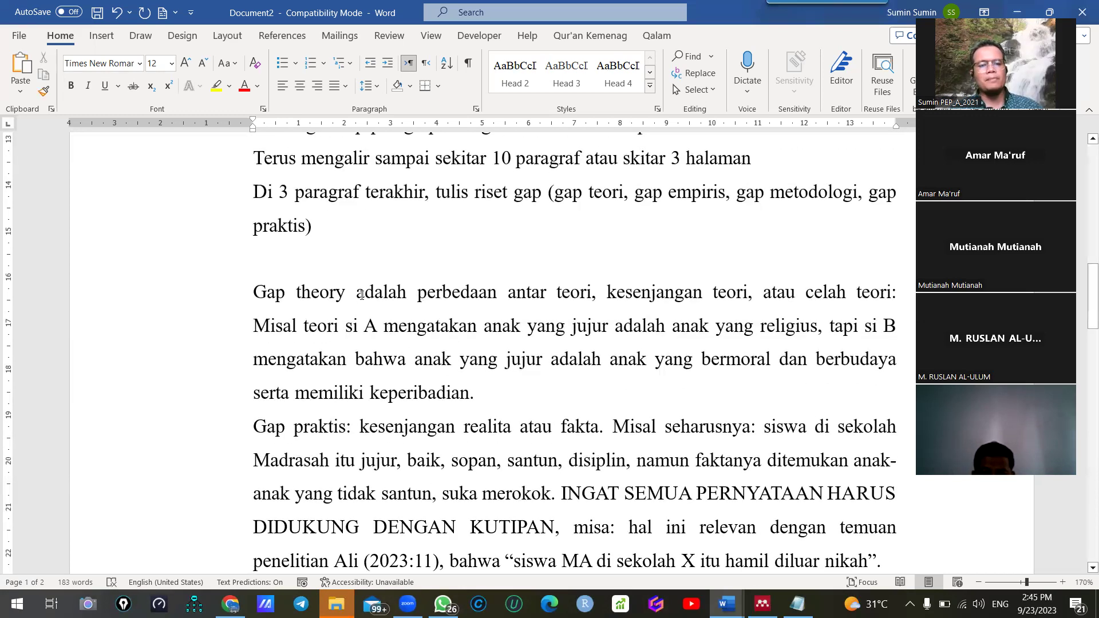
pyautogui.click(386, 325)
pyautogui.write('(200')
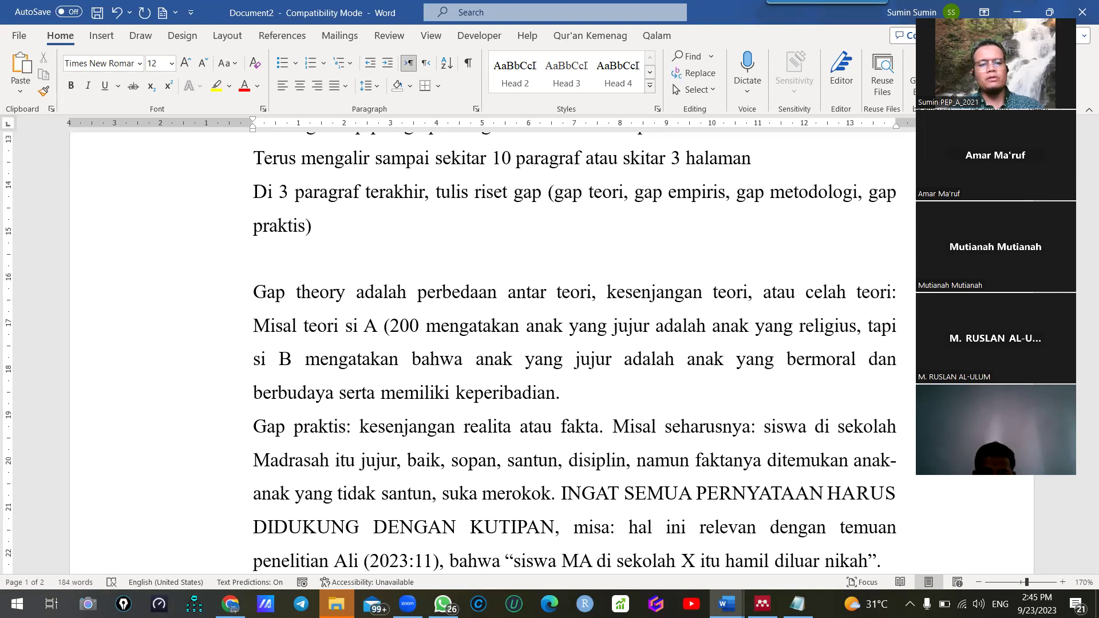
pyautogui.write('0)')
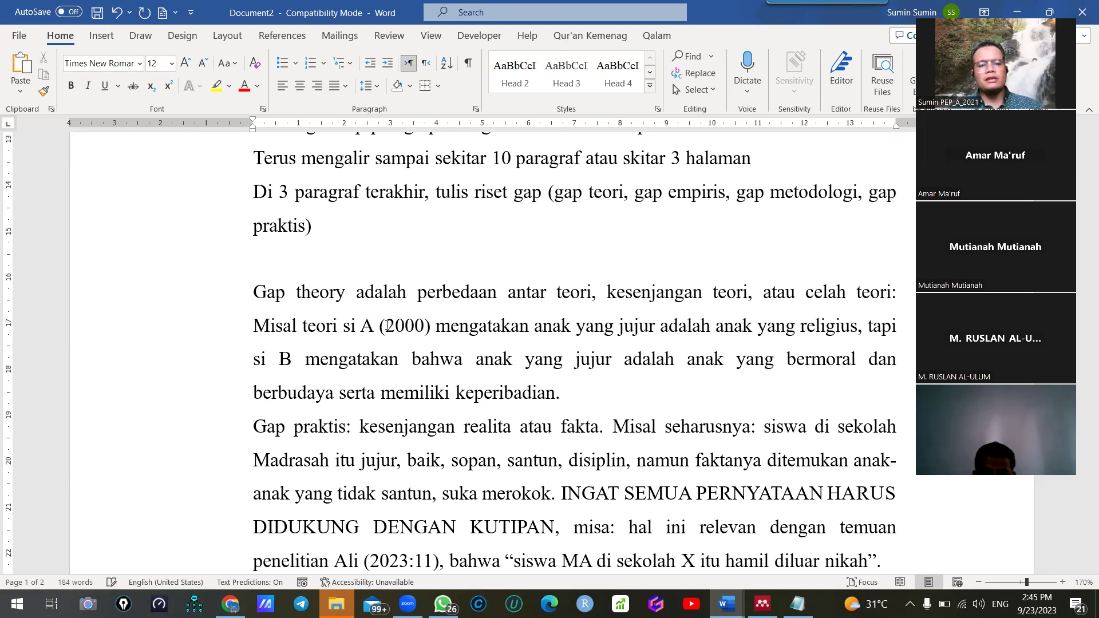
pyautogui.write(' (2005)')
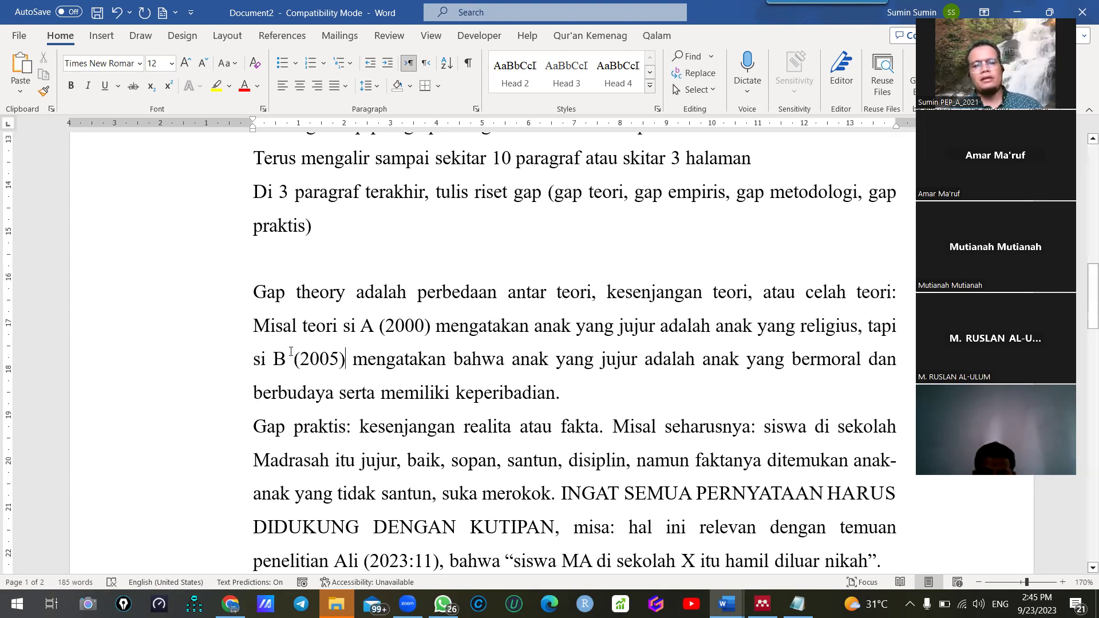
pyautogui.scroll(-1, 316, 361)
pyautogui.moveTo(230, 240); pyautogui.dragTo(305, 445)
pyautogui.click(528, 256)
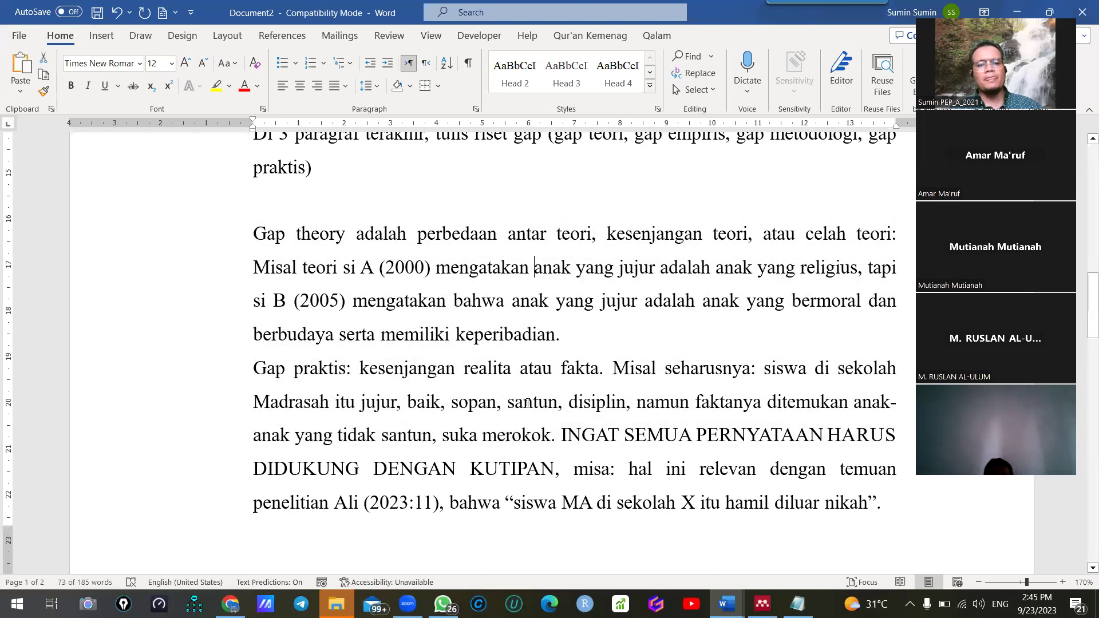
pyautogui.scroll(-1, 857, 471)
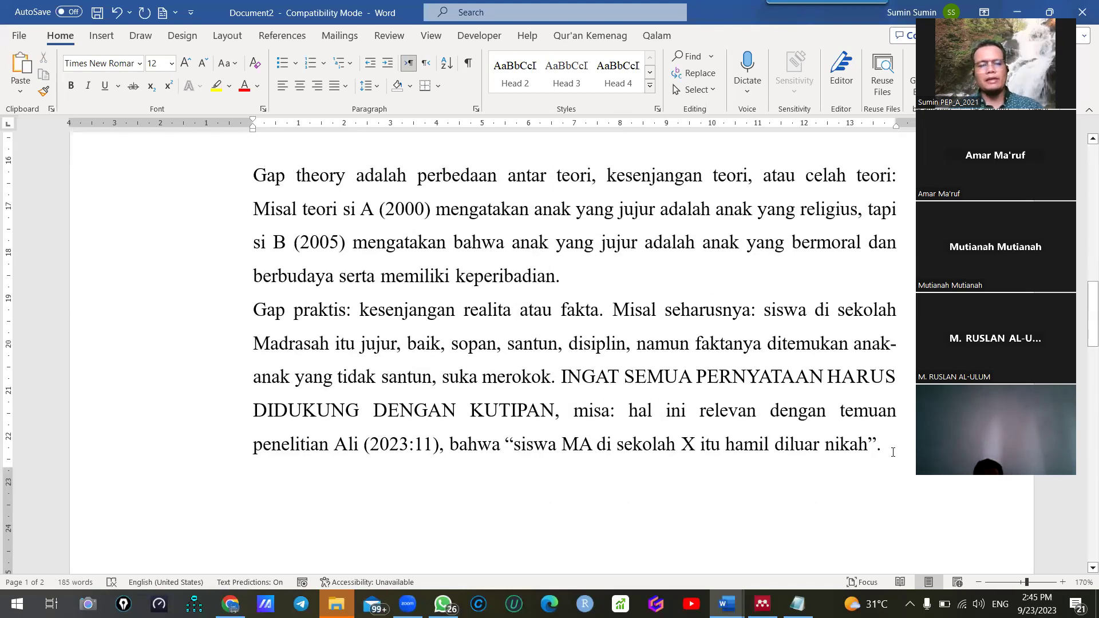
# Add the Gap Metodologi example: si A quantitative versus si B qualitative, variables XYZ versus ABC
pyautogui.hotkey('ctrl', 'End')
pyautogui.write('Gap')
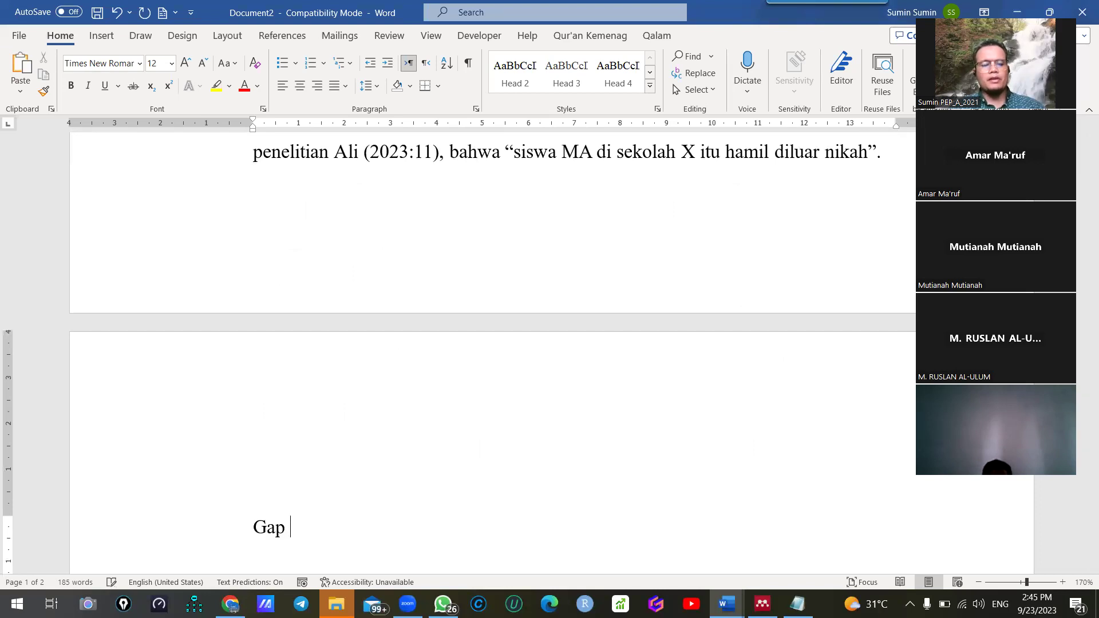
pyautogui.write(' M')
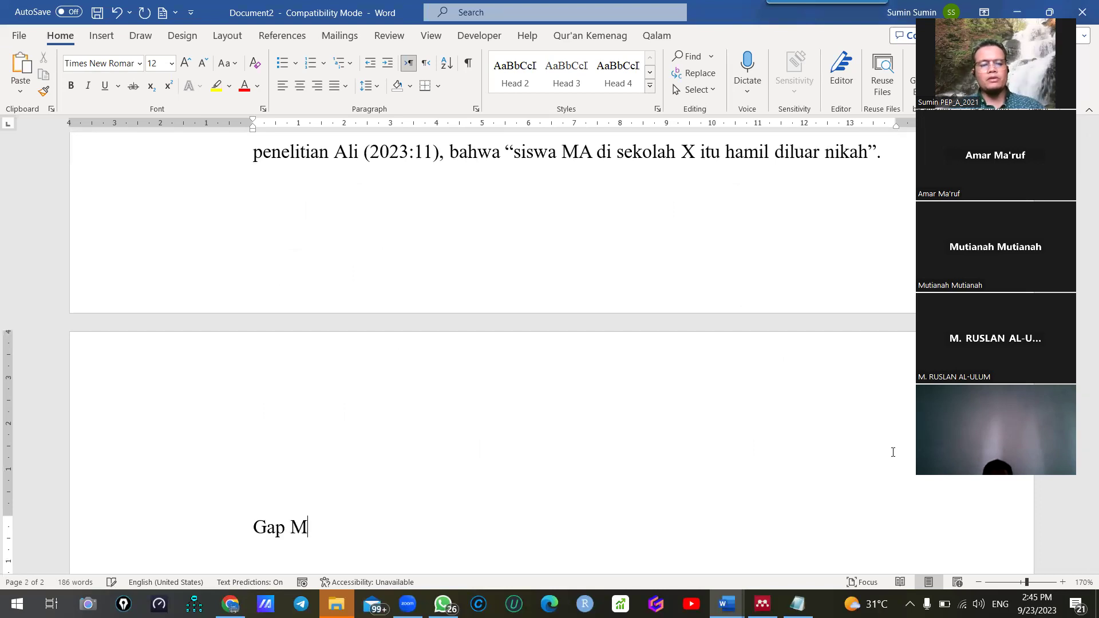
pyautogui.write('etodol')
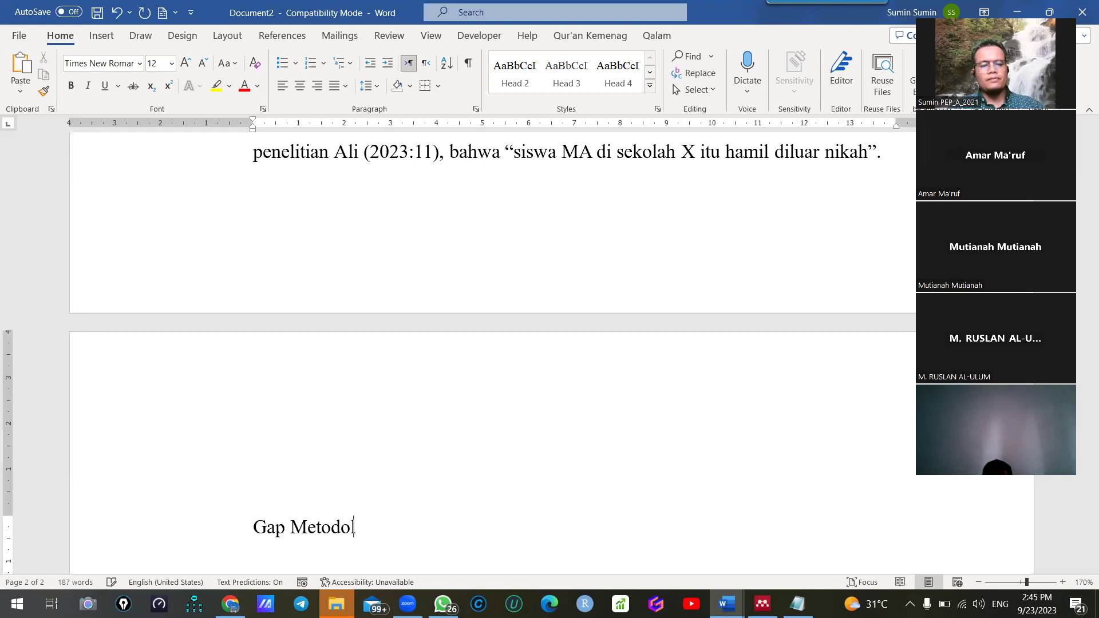
pyautogui.write('ogi: Misal penelitian si ')
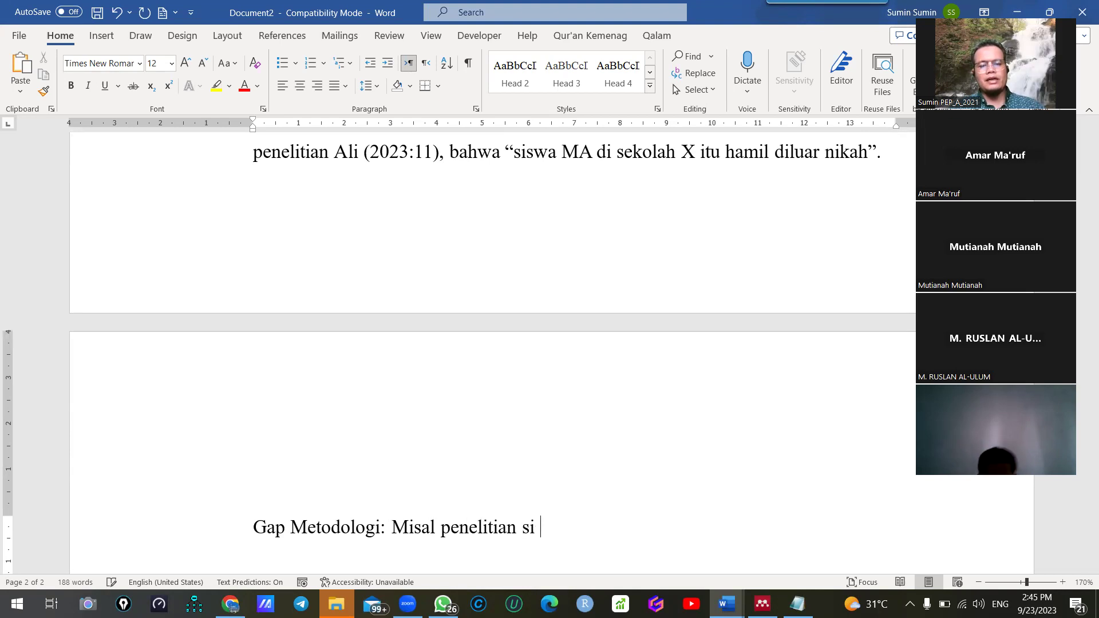
pyautogui.write('A mengguna')
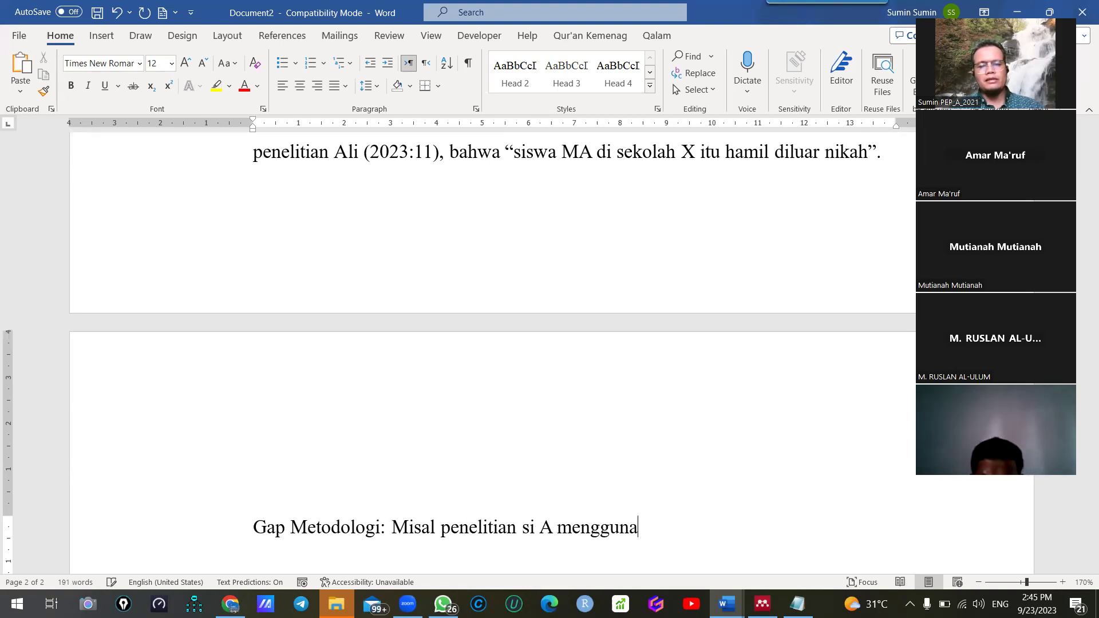
pyautogui.write('kan metode kua')
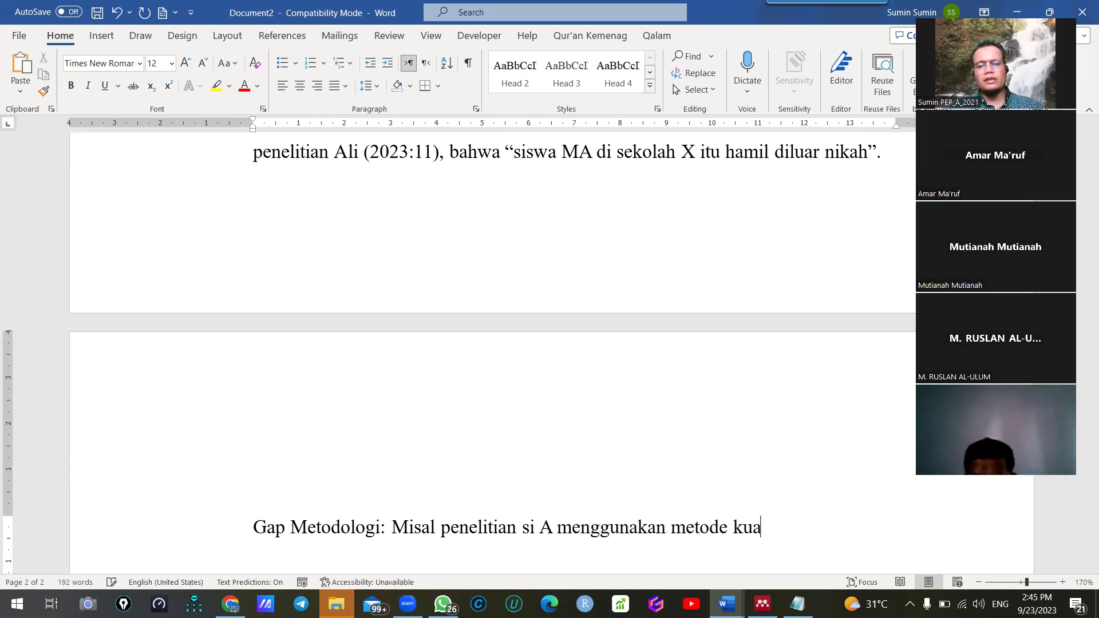
pyautogui.write('ntitiatif, sedangakan si B mengg')
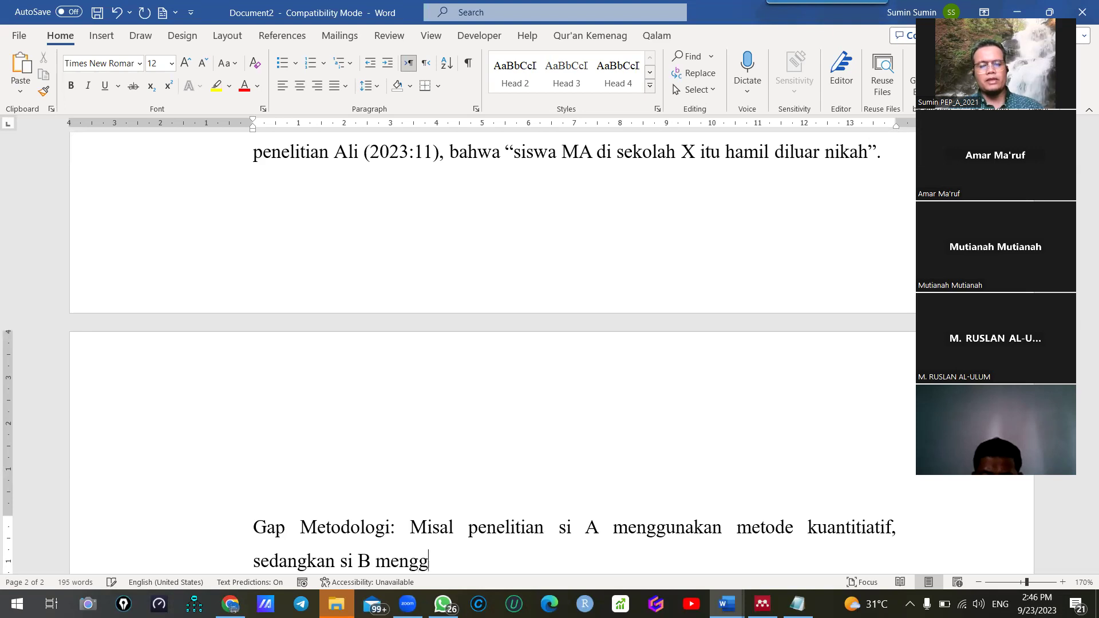
pyautogui.write('unakan kualitatif')
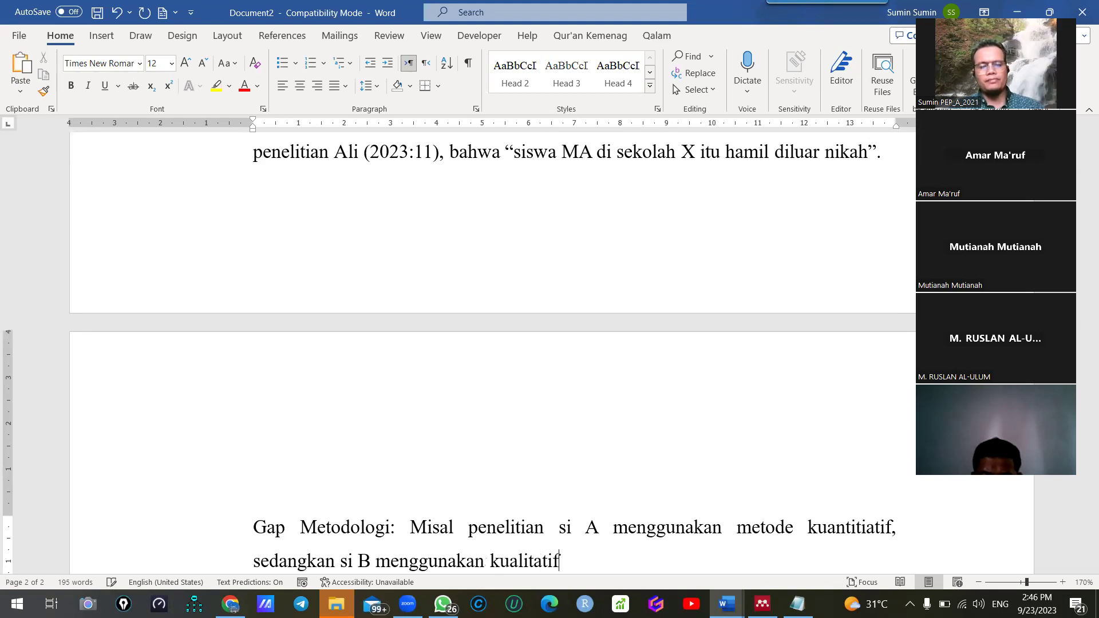
pyautogui.write(', atau')
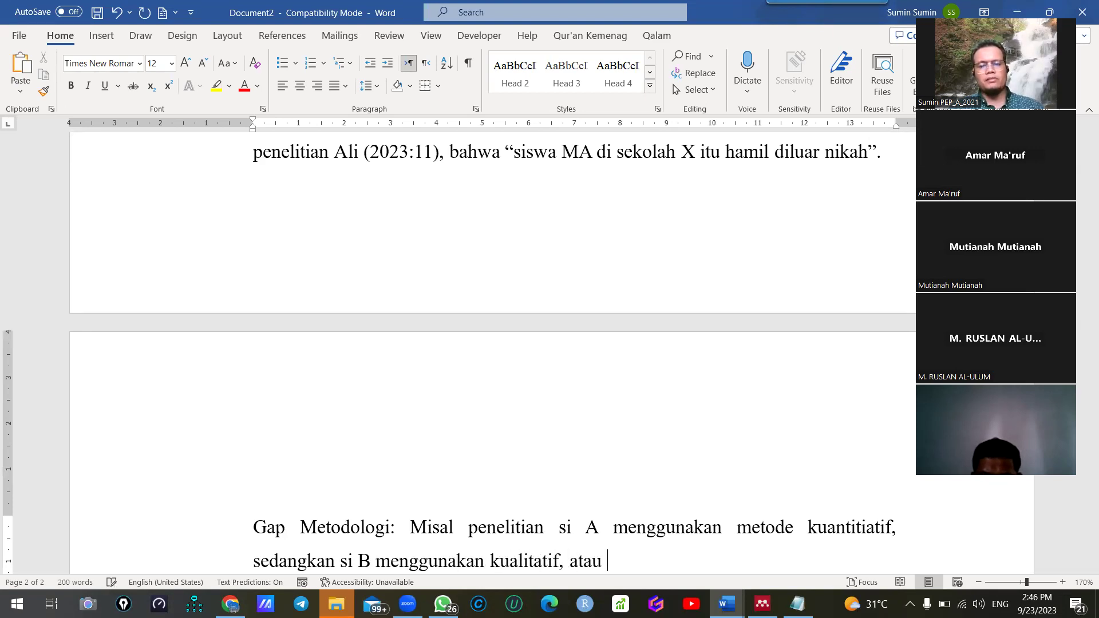
pyautogui.write(' penelitian si A menggunakan')
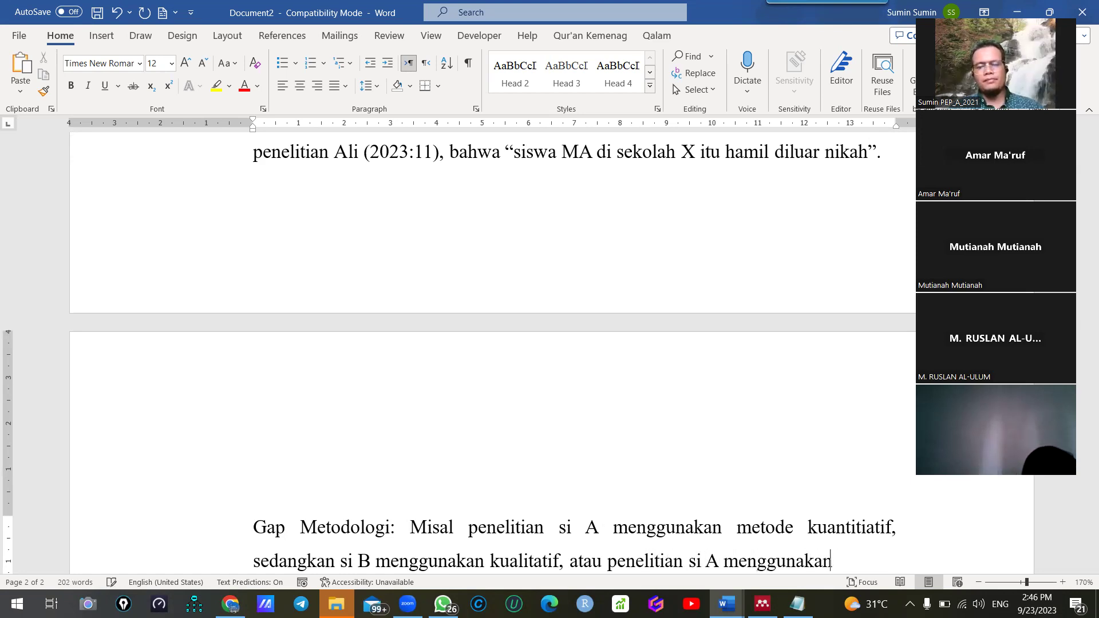
pyautogui.write(' vari')
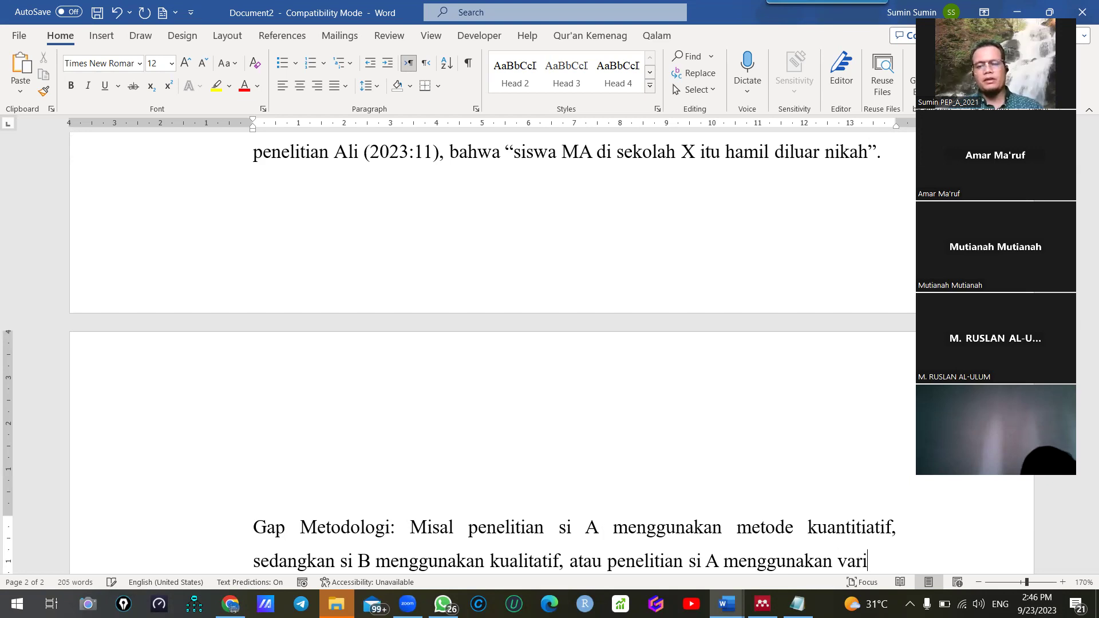
pyautogui.write('abel XYX, se')
pyautogui.press('BackSpace')
pyautogui.press('BackSpace')
pyautogui.press('BackSpace')
pyautogui.press('BackSpace')
pyautogui.press('BackSpace')
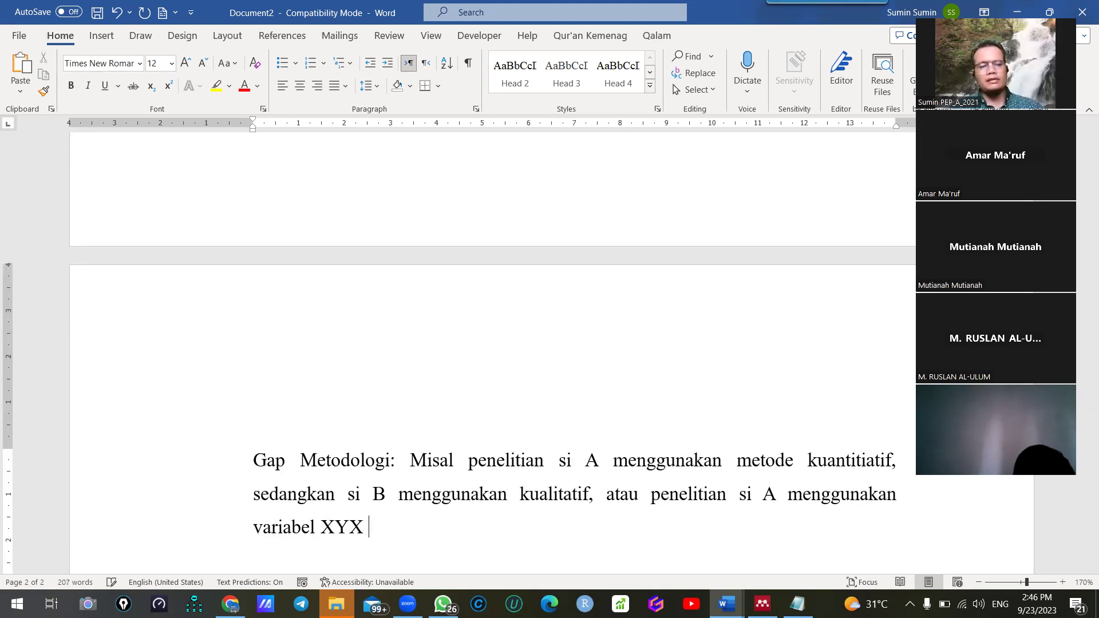
pyautogui.write('Z sedang')
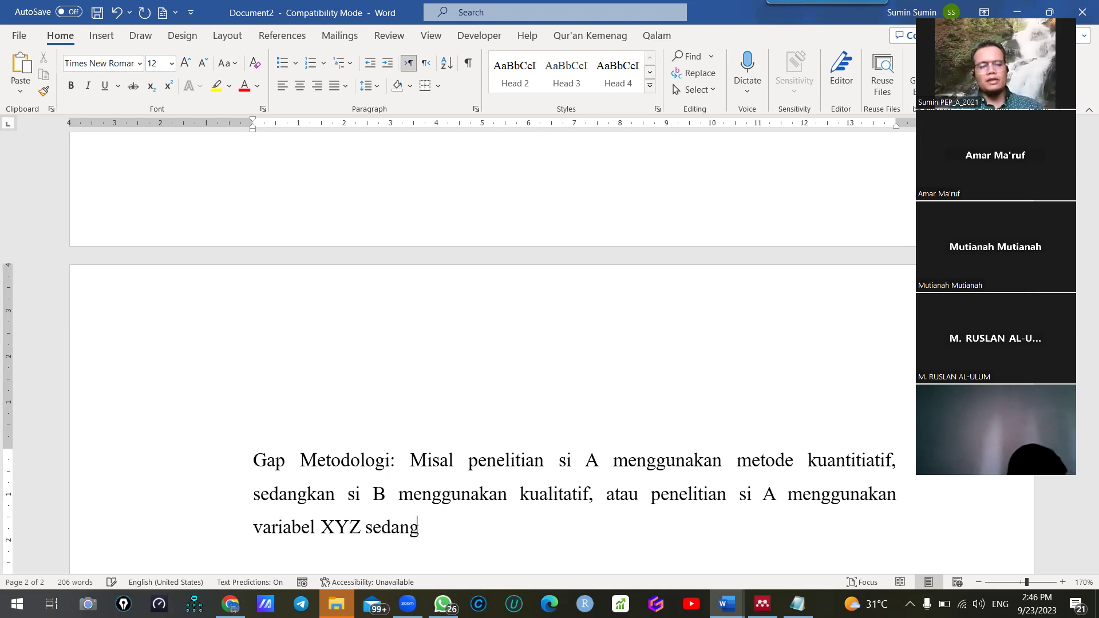
pyautogui.write('kan penelitian ')
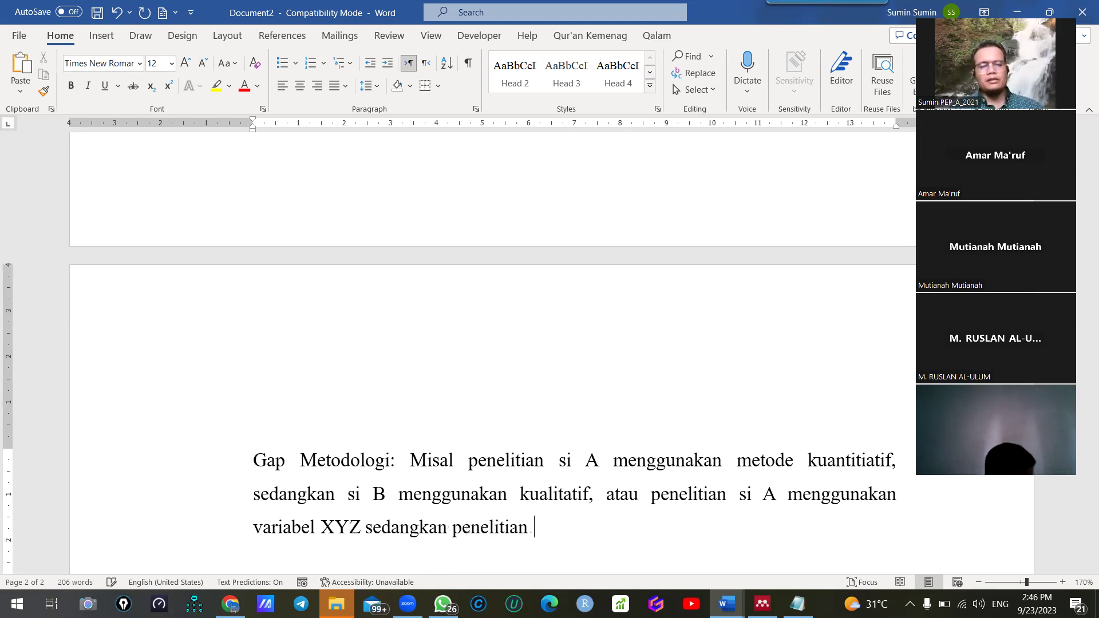
pyautogui.write('si B ')
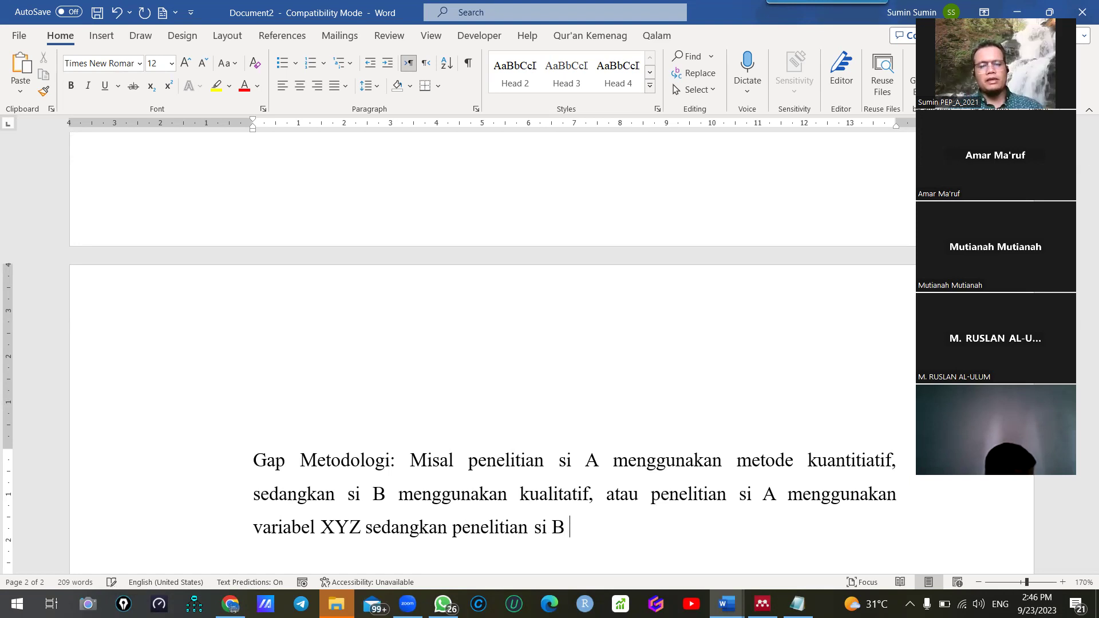
pyautogui.write('menggunakan variabel ')
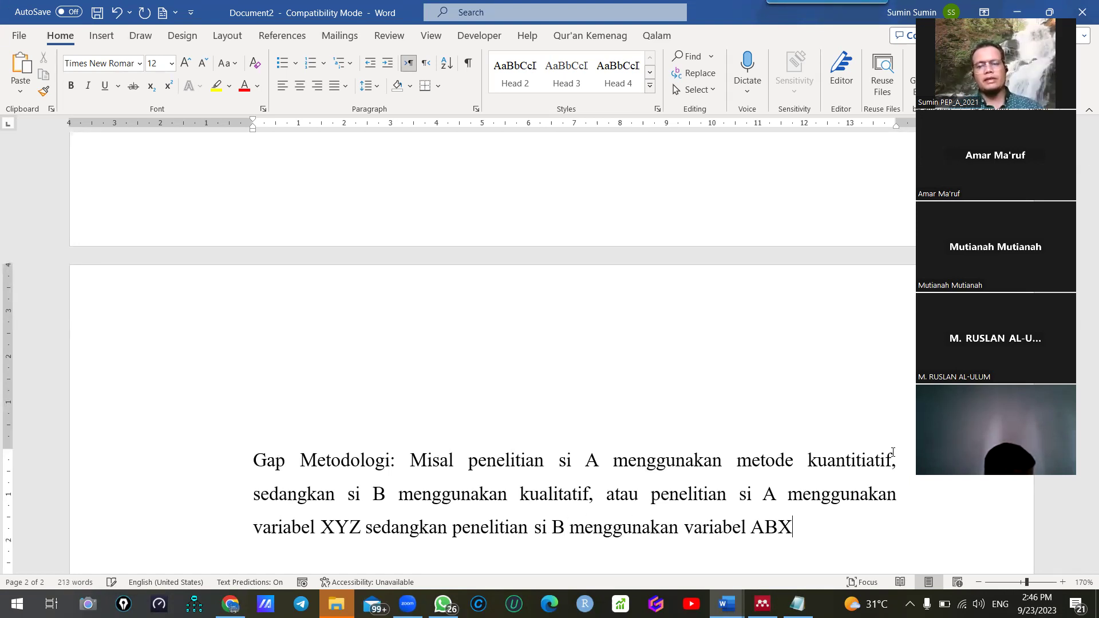
pyautogui.write('ABC.')
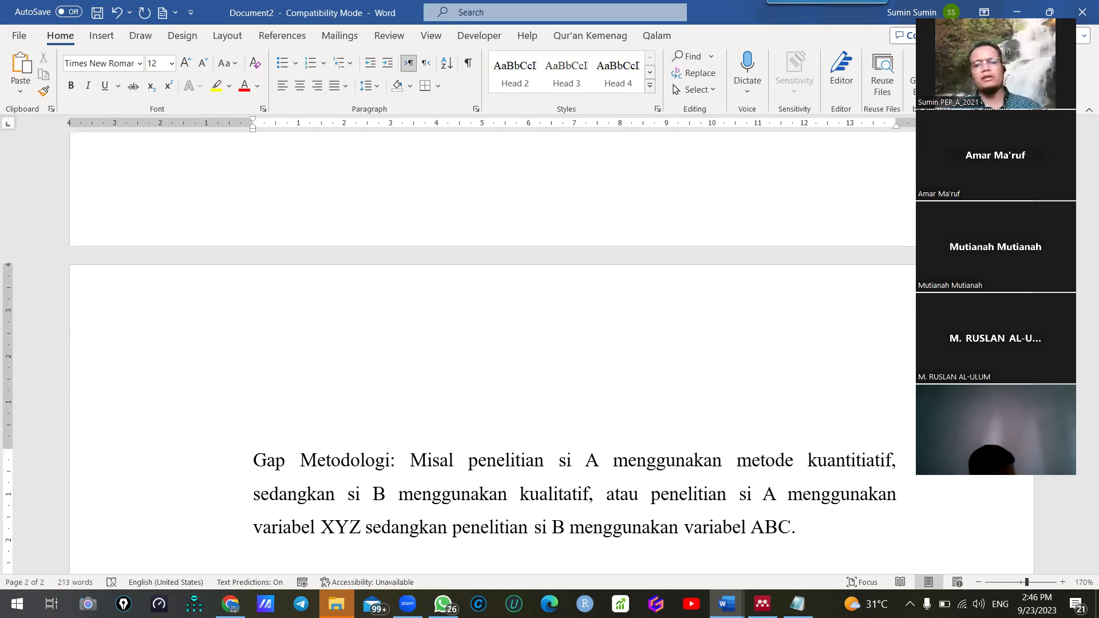
pyautogui.scroll(5, 561, 264)
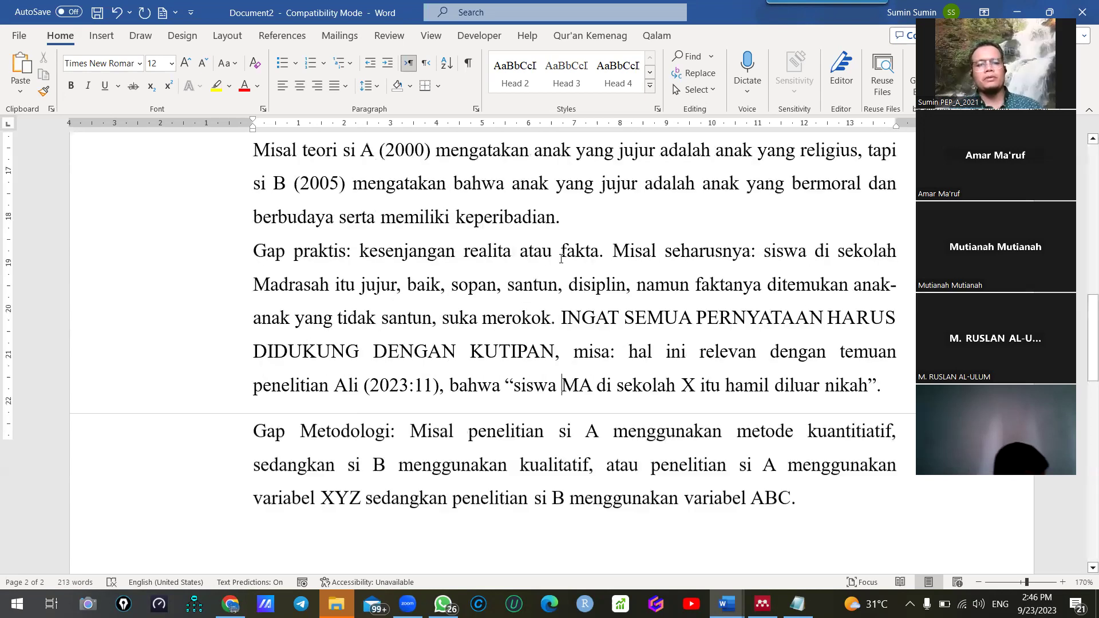
pyautogui.scroll(-5, 561, 279)
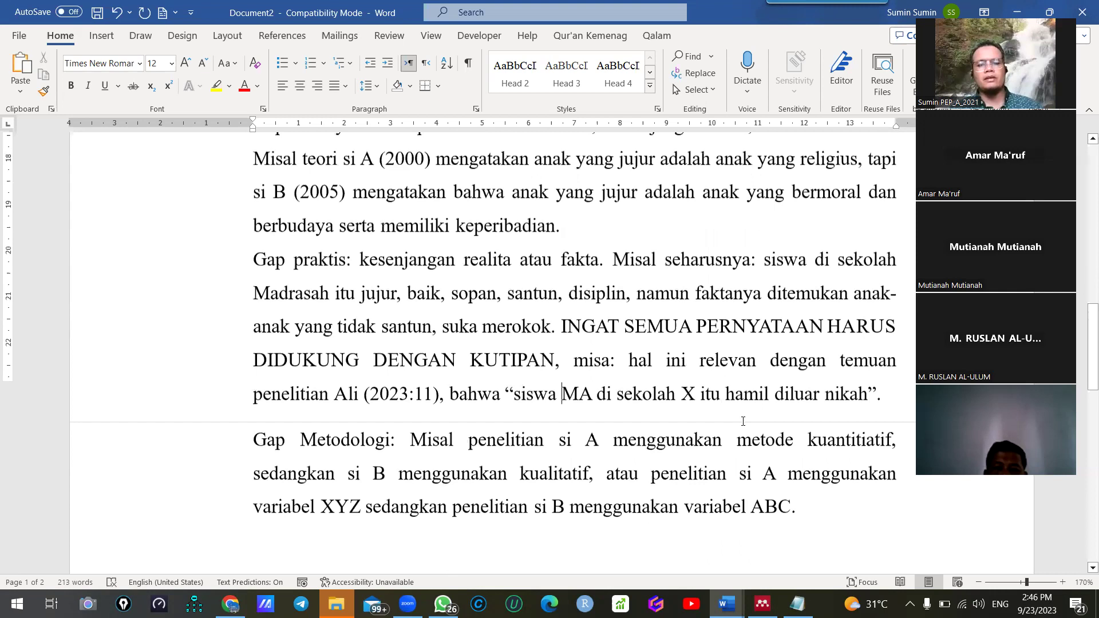
# Start the Gap empiris example: si A (2017) says children of divorced parents tend to be troubled
pyautogui.press('Return')
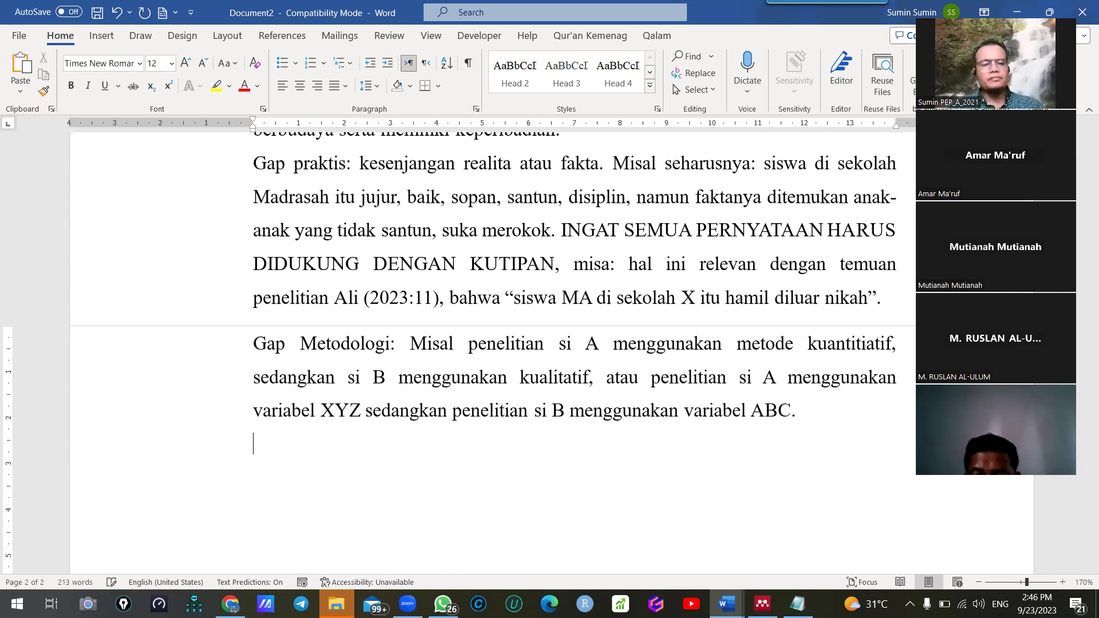
pyautogui.write('Gap emprii')
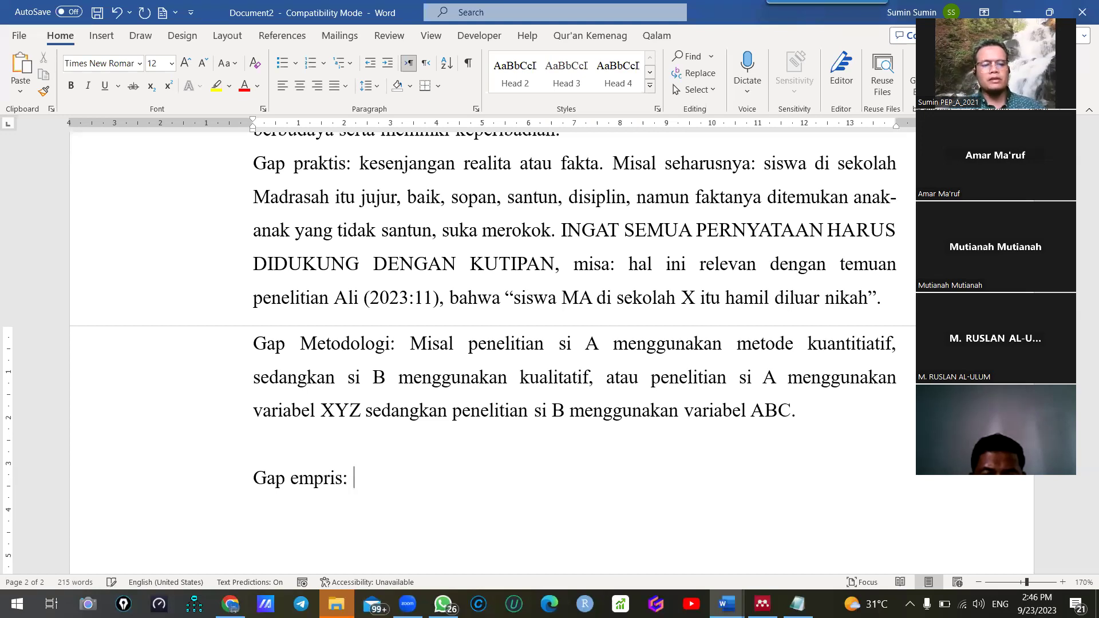
pyautogui.write(' Hasil studi ')
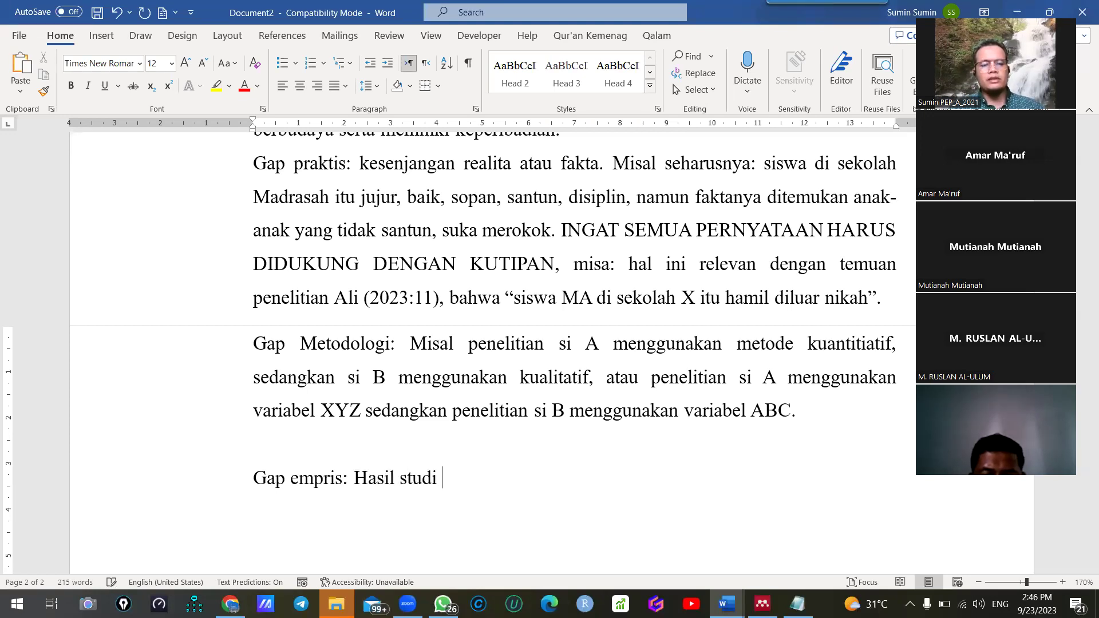
pyautogui.write('si A mengataka')
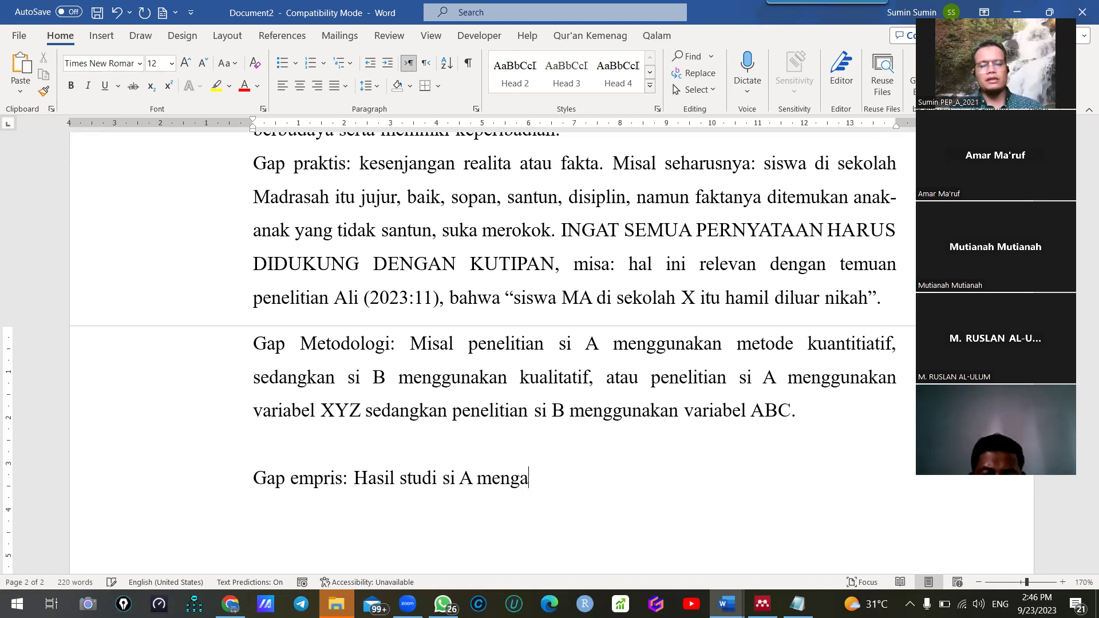
pyautogui.press('BackSpace')
pyautogui.press('BackSpace')
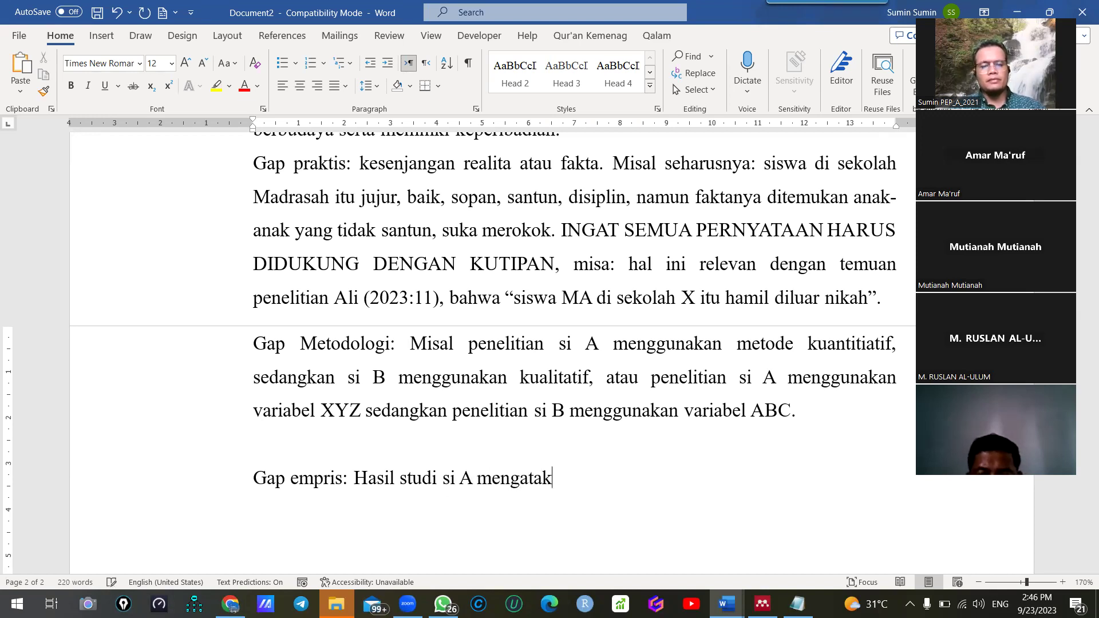
pyautogui.write('kan ')
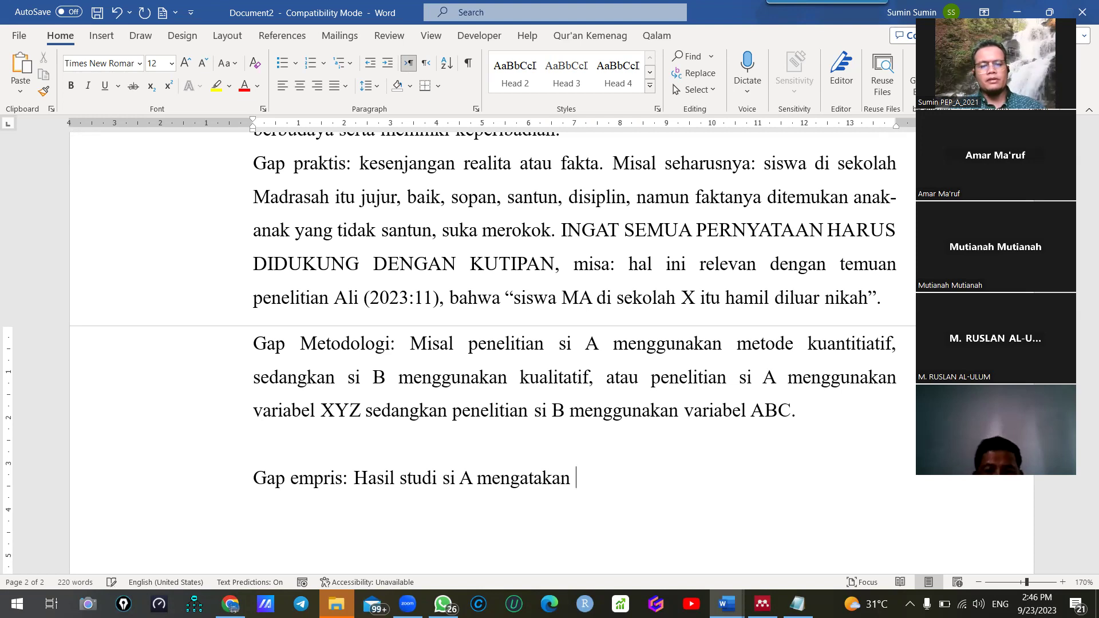
pyautogui.write('anak hasil ')
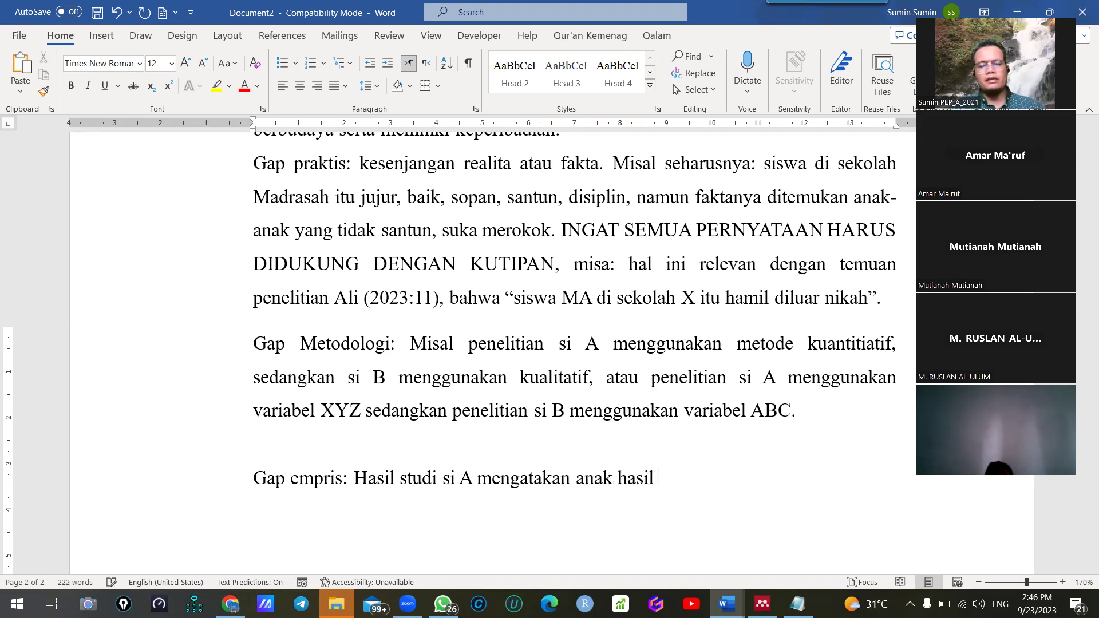
pyautogui.write('bercera')
pyautogui.press('BackSpace')
pyautogui.press('BackSpace')
pyautogui.press('BackSpace')
pyautogui.press('BackSpace')
pyautogui.press('BackSpace')
pyautogui.press('BackSpace')
pyautogui.press('BackSpace')
pyautogui.press('BackSpace')
pyautogui.press('BackSpace')
pyautogui.press('BackSpace')
pyautogui.press('BackSpace')
pyautogui.press('BackSpace')
pyautogui.press('BackSpace')
pyautogui.write('yang ')
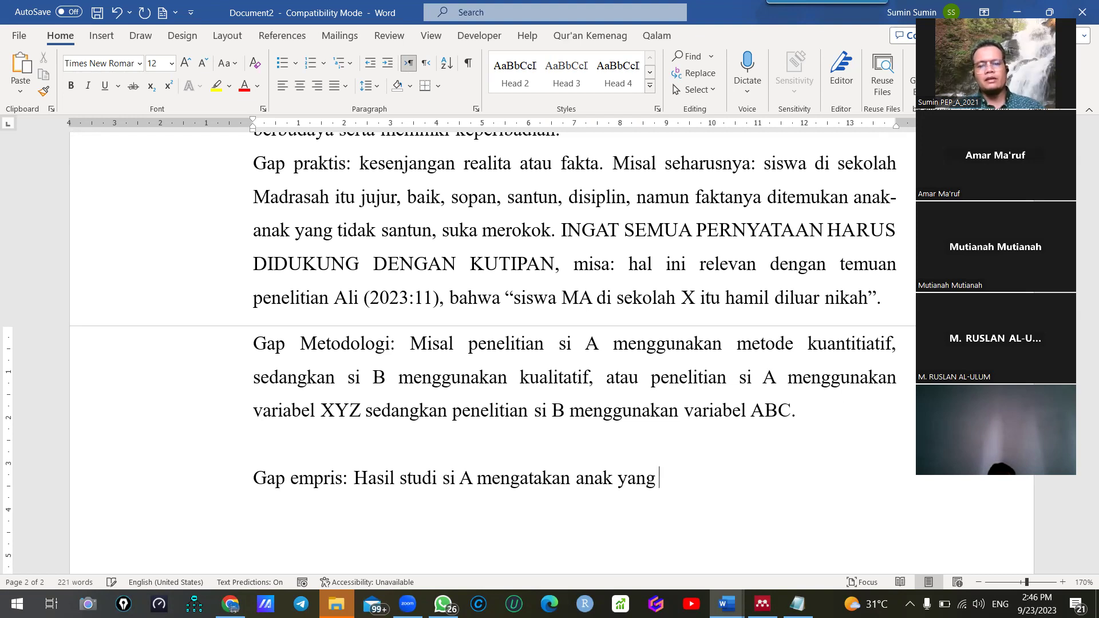
pyautogui.write('orang tuanya ber')
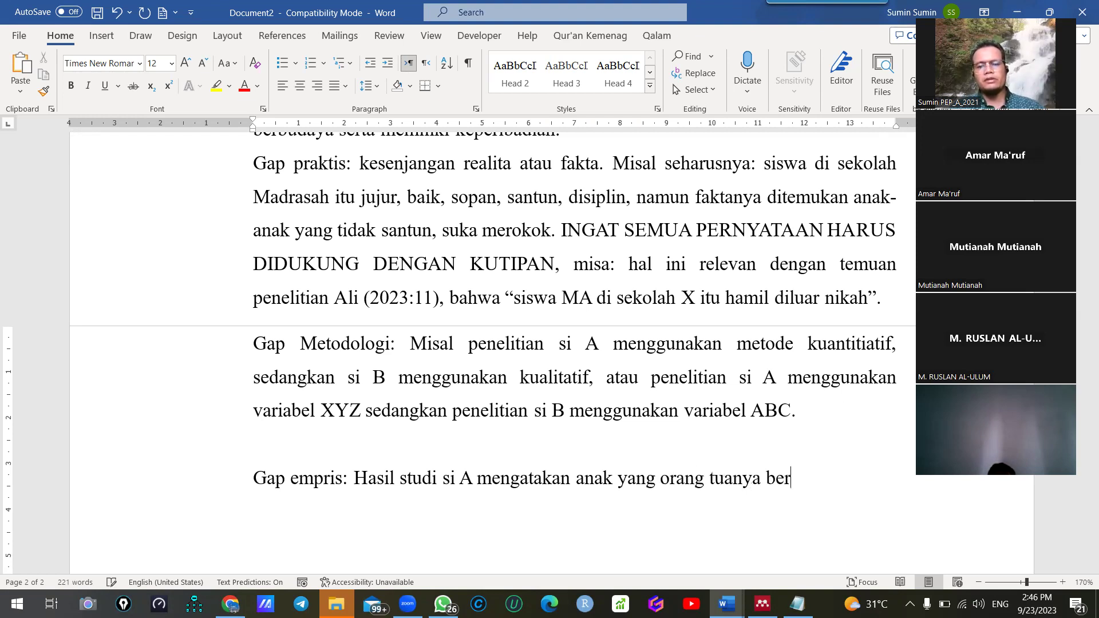
pyautogui.write('cerai, cender')
pyautogui.press('BackSpace')
pyautogui.write('erung berm')
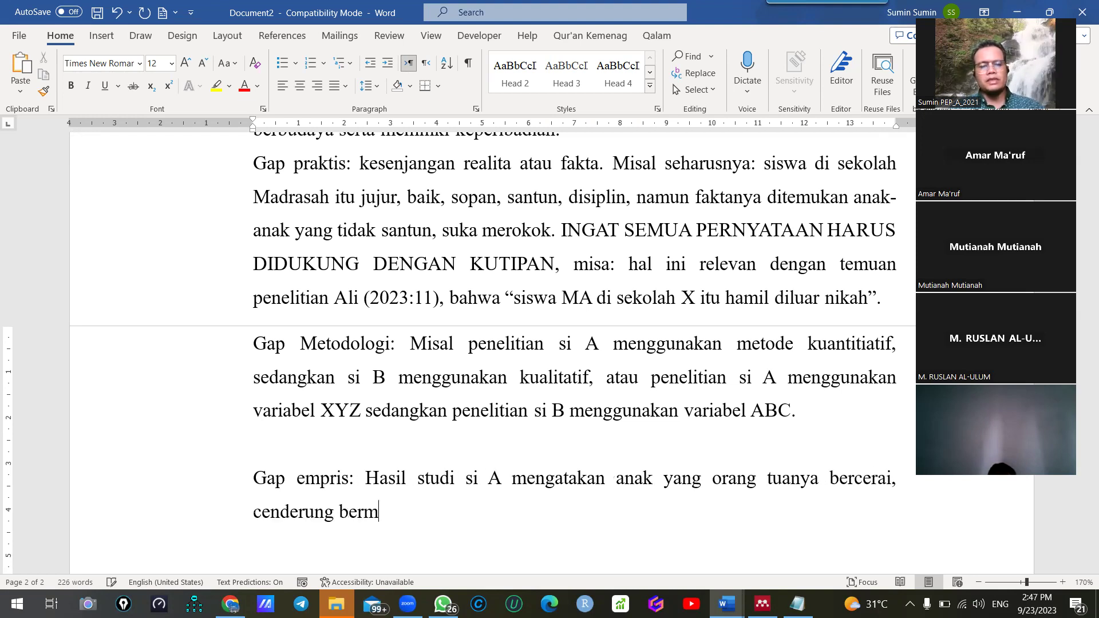
pyautogui.write('asalah')
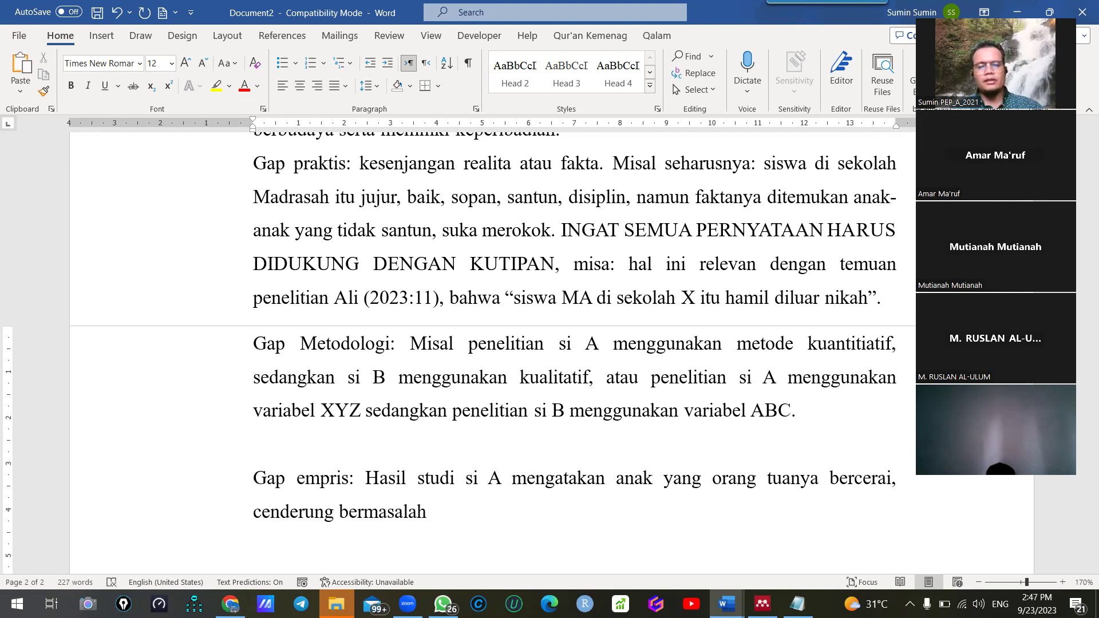
pyautogui.click(512, 478)
pyautogui.write('(2017)')
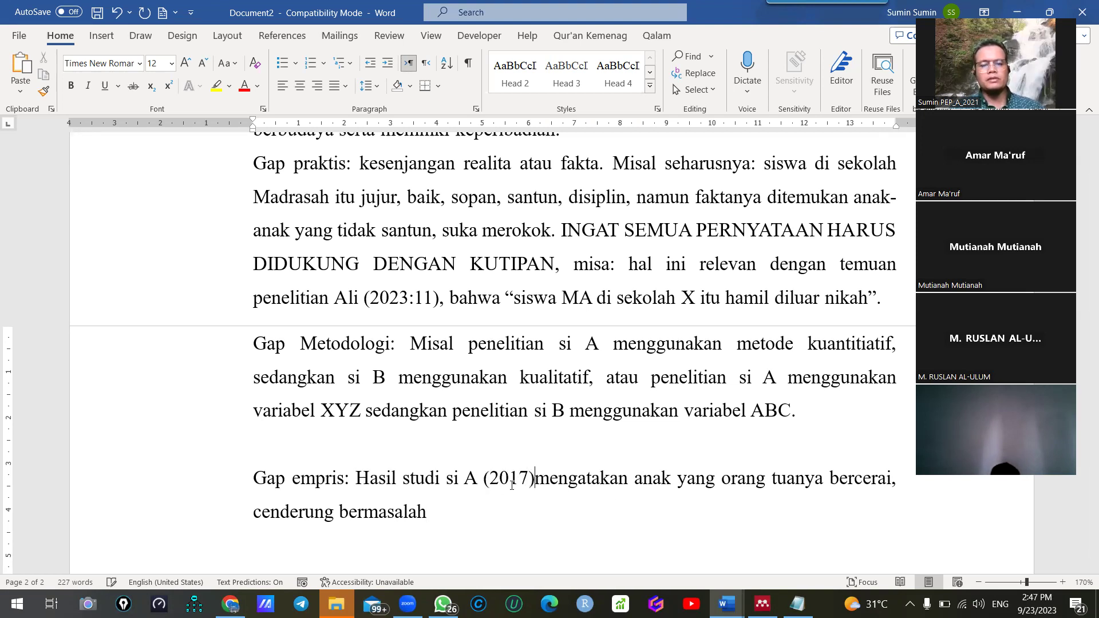
# Add that si B (2022) attributes troubled children to parenting and environment
pyautogui.click(427, 512)
pyautogui.write(', namun si B meng')
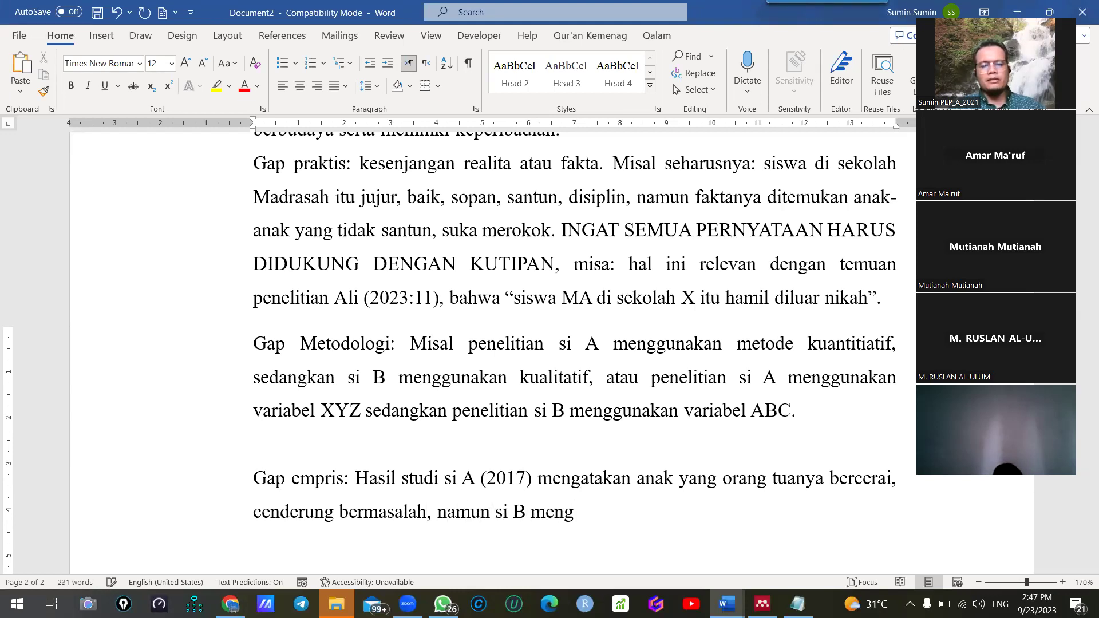
pyautogui.write('atakan bahwa anak')
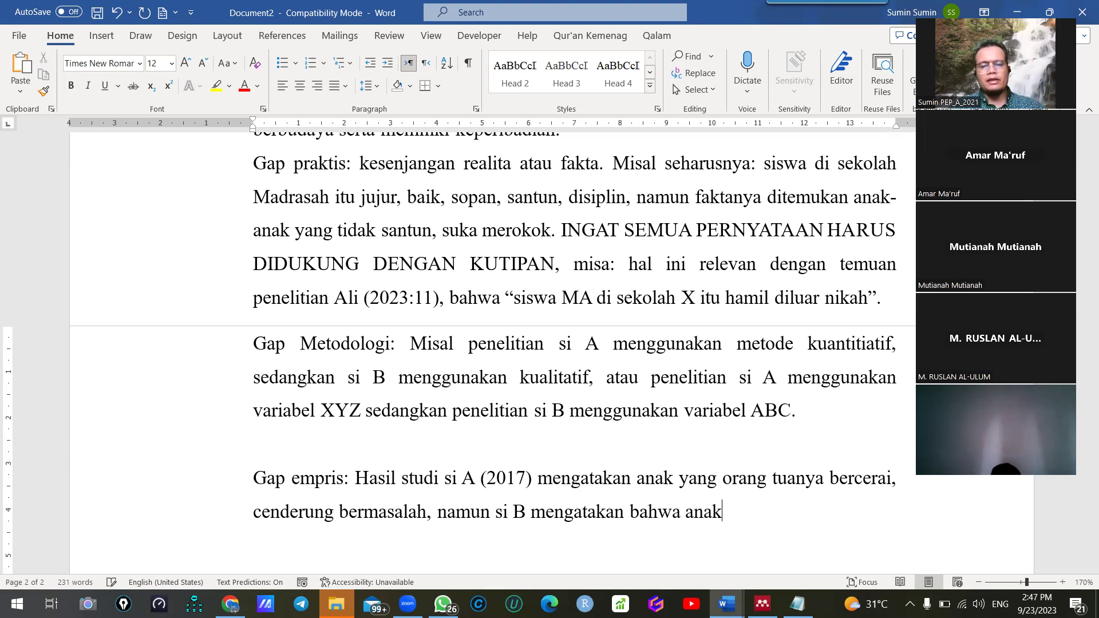
pyautogui.write(' yang cend')
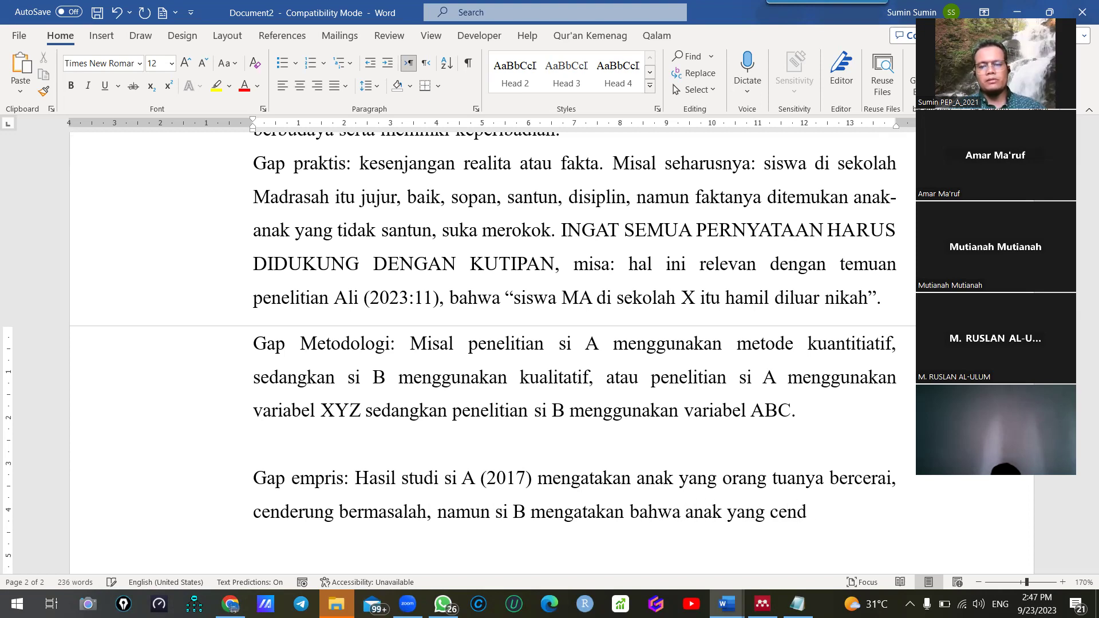
pyautogui.write('erung m')
pyautogui.press('BackSpace')
pyautogui.write('bermasalah i')
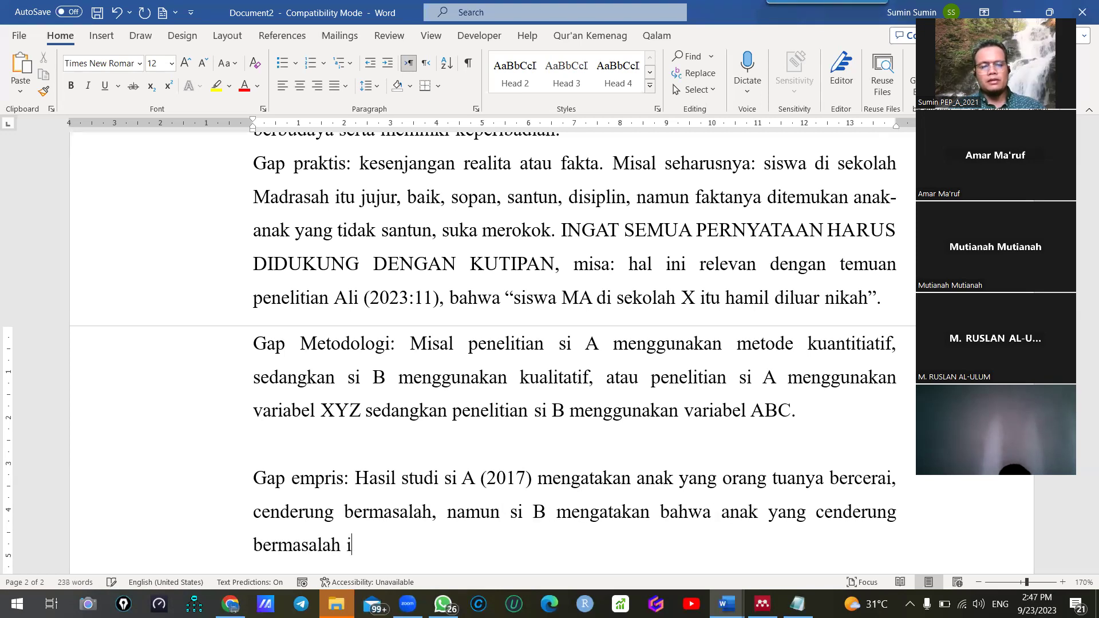
pyautogui.write('di')
pyautogui.write('itu lebih ')
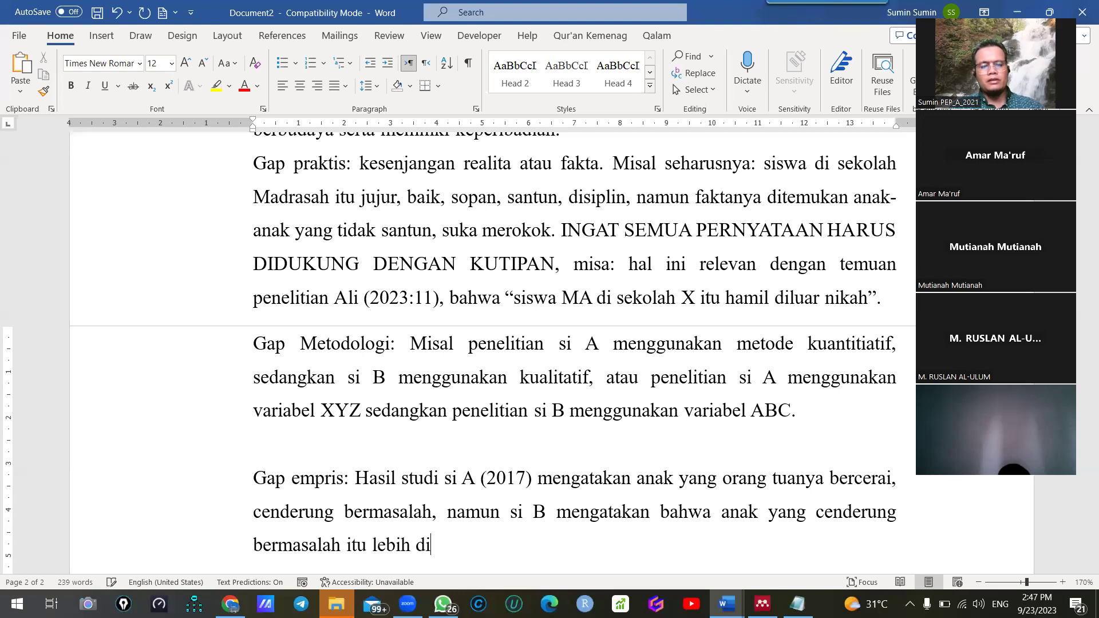
pyautogui.write('pen')
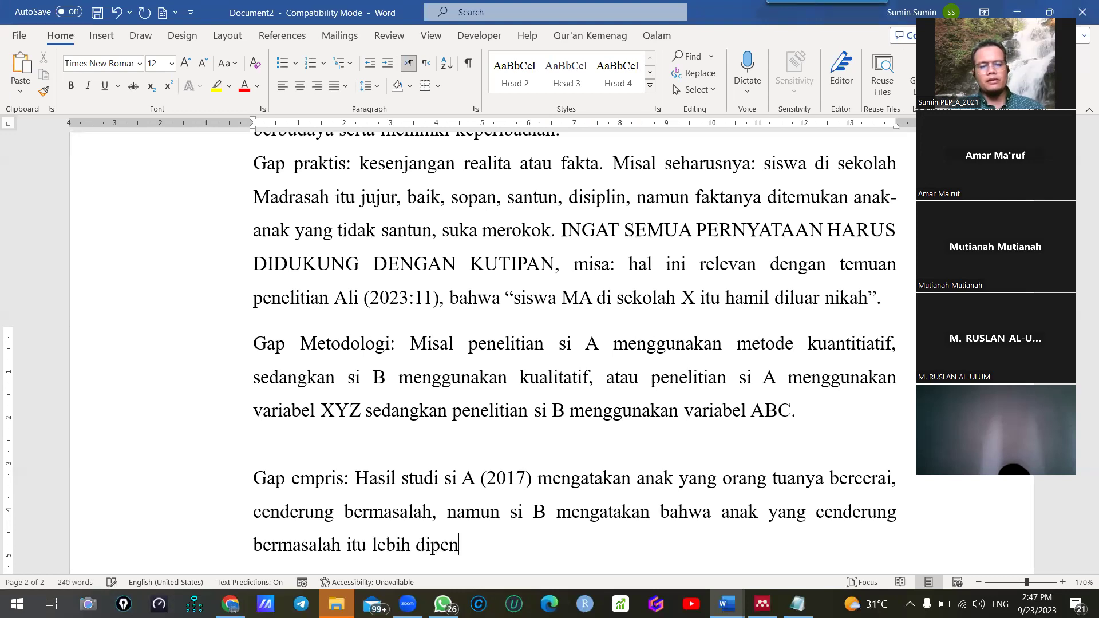
pyautogui.hotkey('ctrl', 'BackSpace')
pyautogui.write('besar dipengaruh')
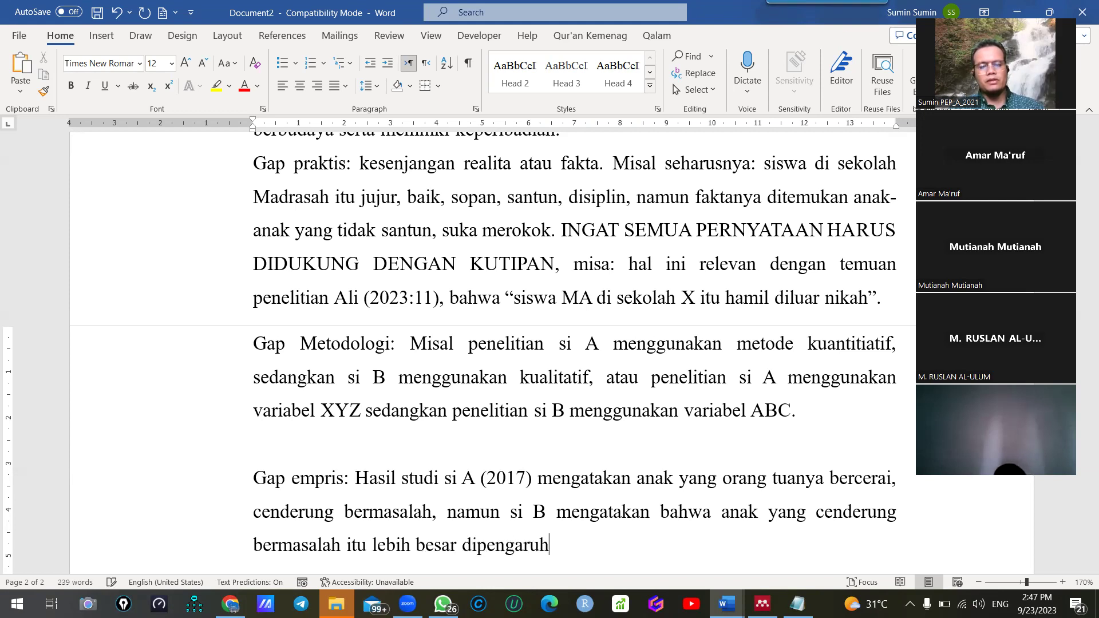
pyautogui.write('i oleh pola asuh dan')
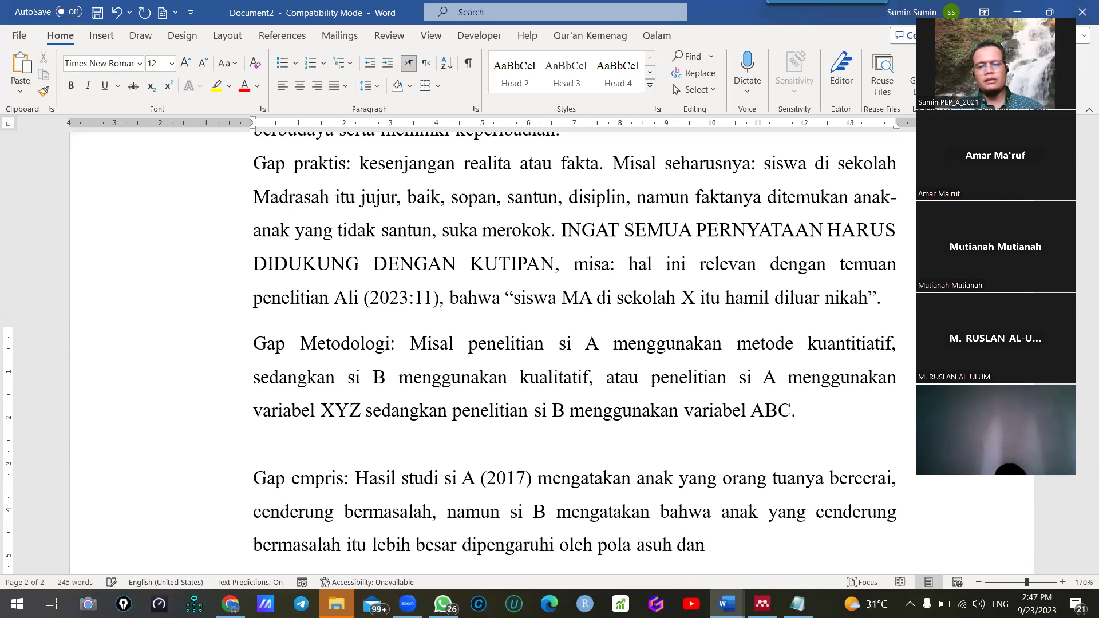
pyautogui.write(' lingkungan.')
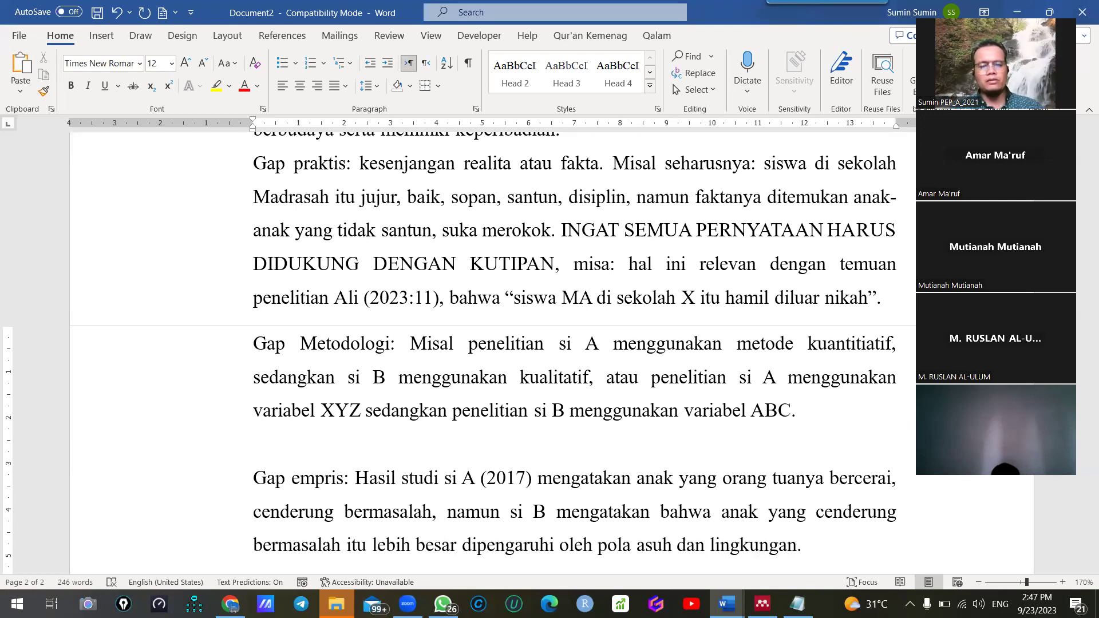
pyautogui.click(553, 517)
pyautogui.write('(2022)')
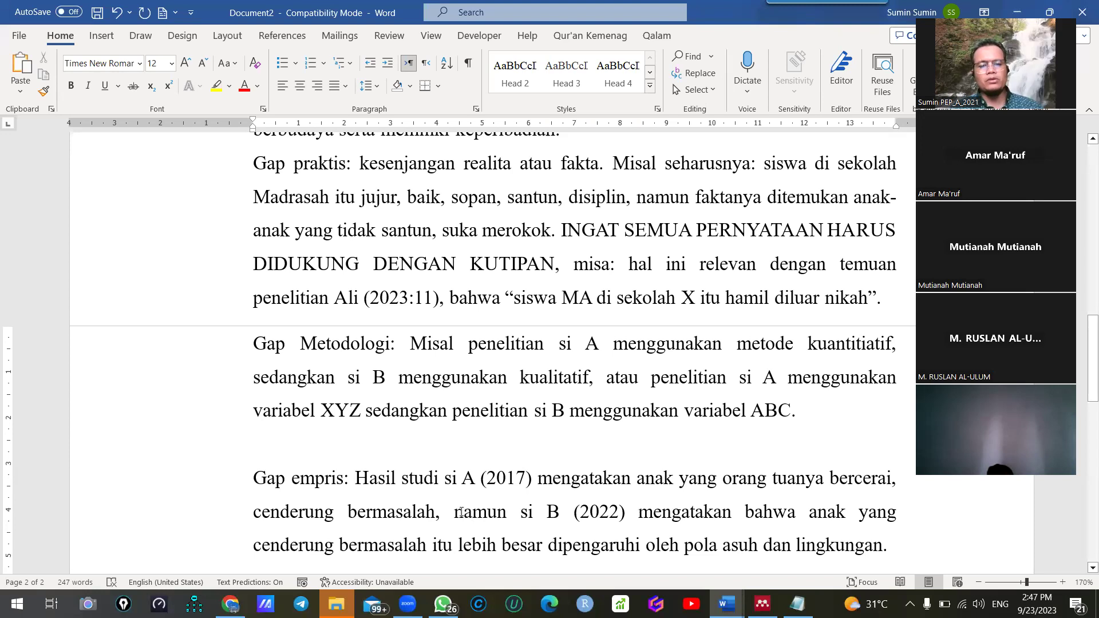
# Colour the word 'namun' in the Gap empiris paragraph red
pyautogui.doubleClick(495, 513)
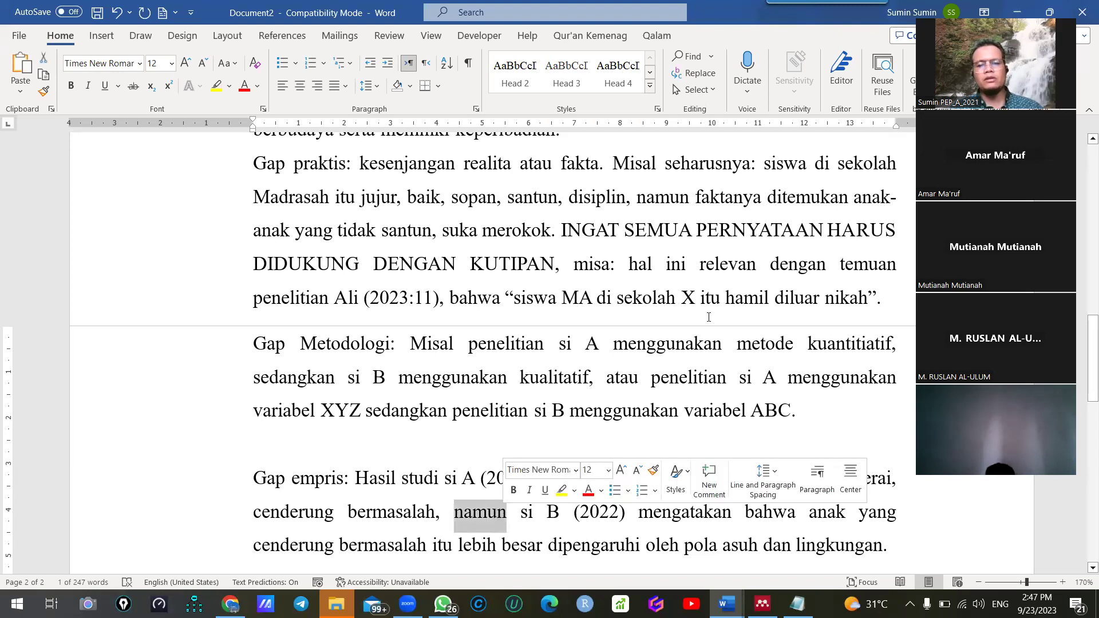
pyautogui.click(245, 86)
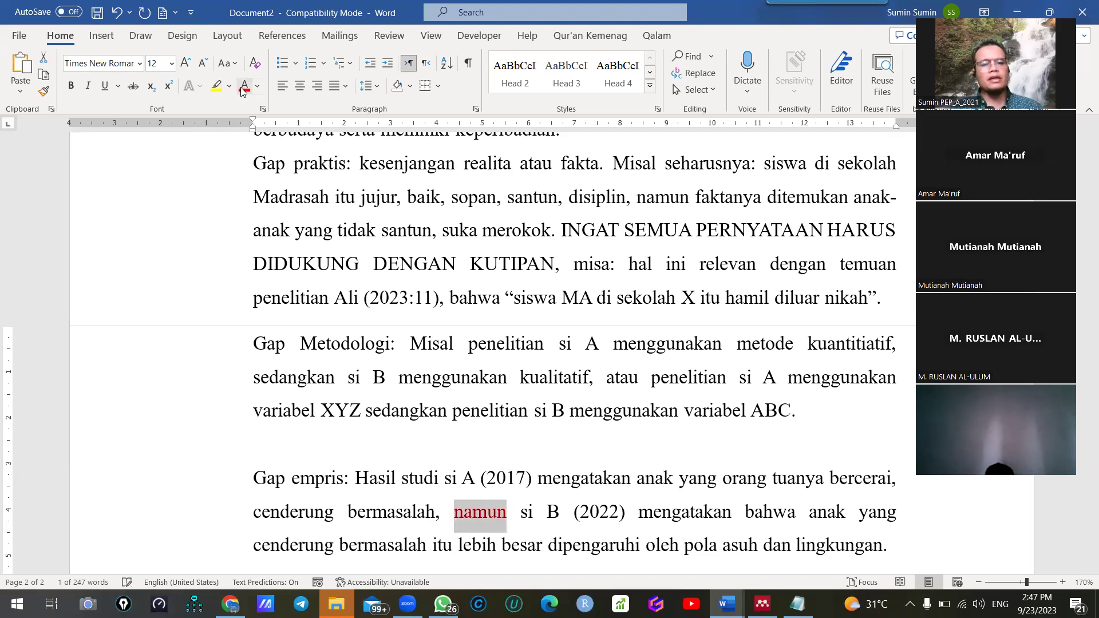
pyautogui.scroll(1, 757, 280)
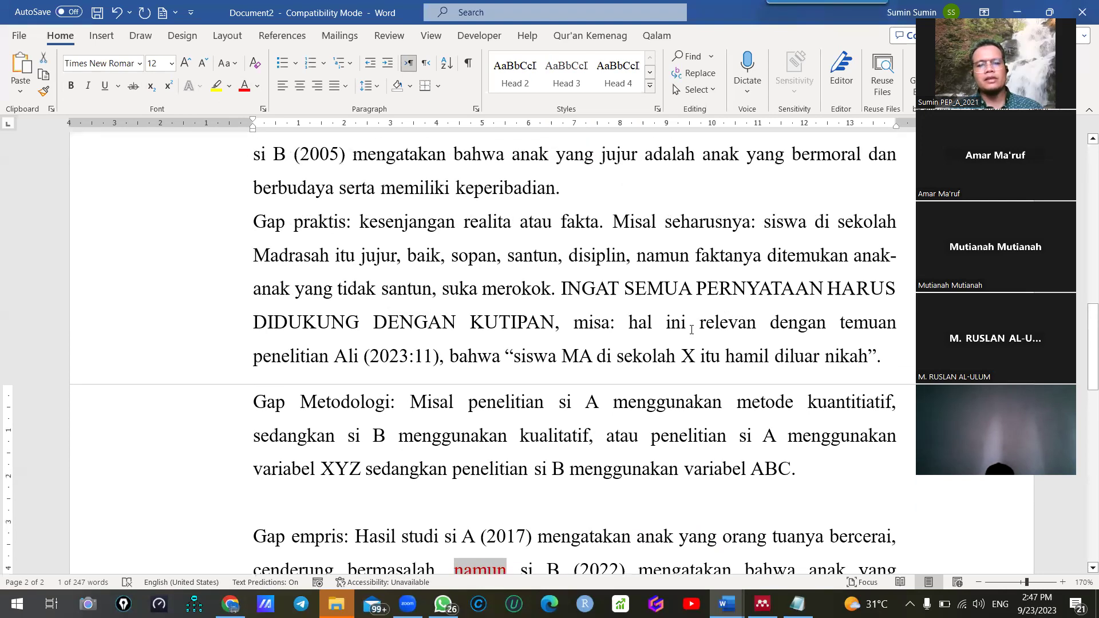
pyautogui.scroll(-1, 671, 338)
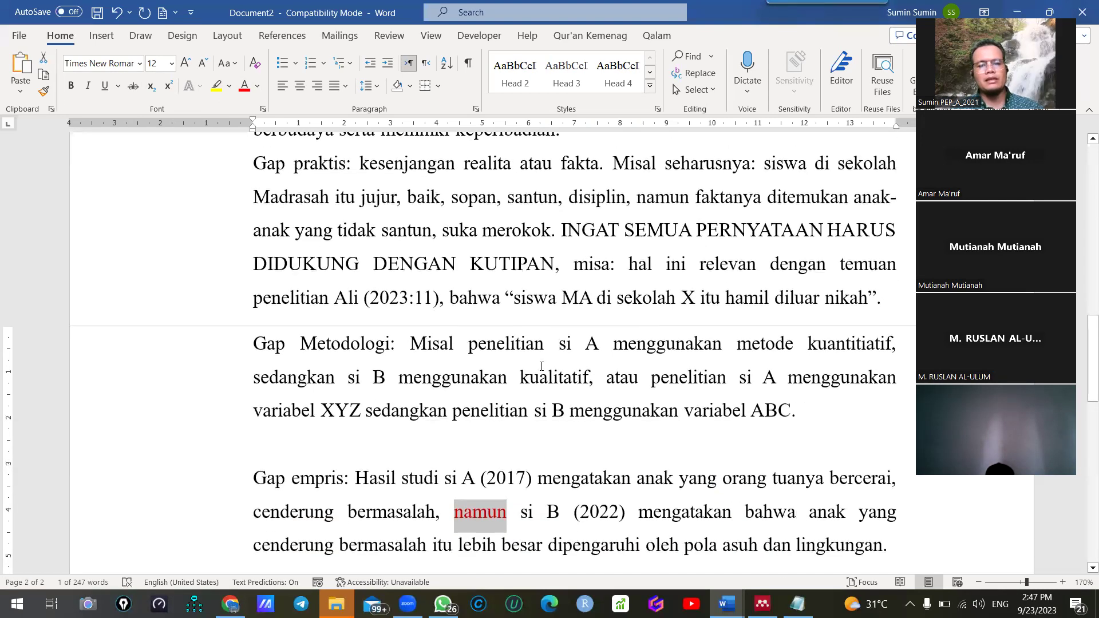
pyautogui.scroll(1, 541, 366)
# Select the introduction notes from the top through the Gap empiris paragraph
pyautogui.scroll(1, 618, 252)
pyautogui.scroll(1, 641, 240)
pyautogui.scroll(-1, 665, 230)
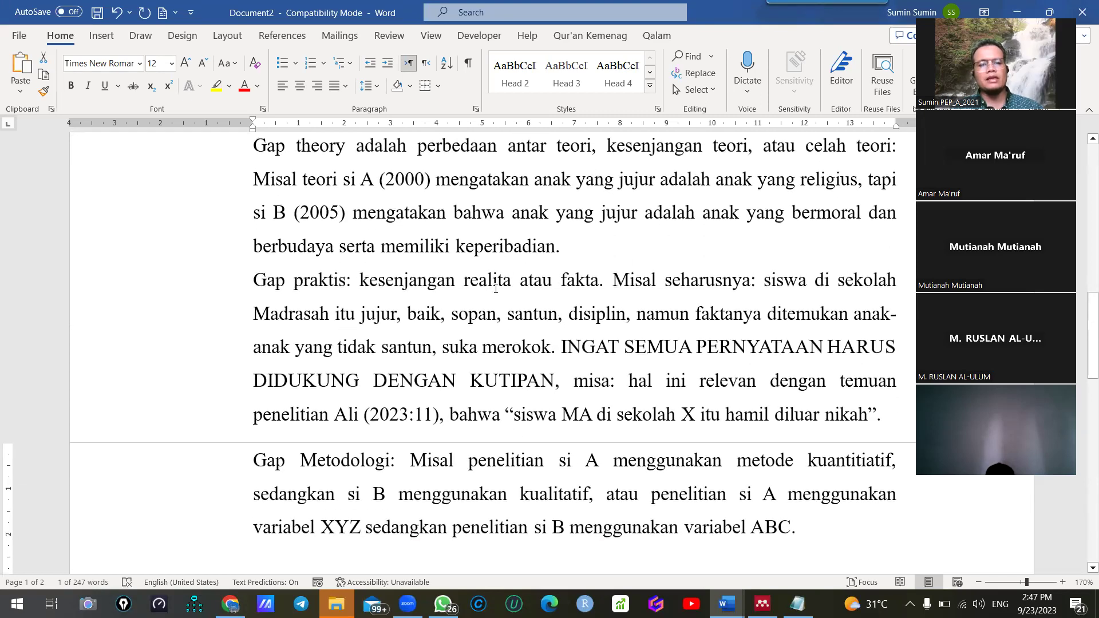
pyautogui.scroll(-4, 496, 288)
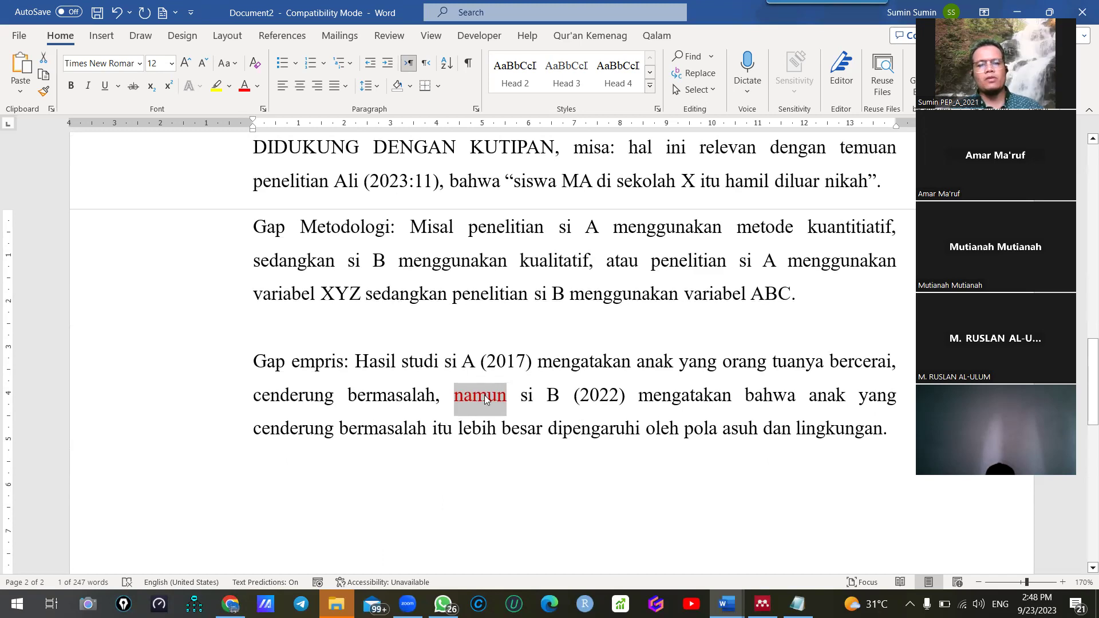
pyautogui.scroll(5, 485, 395)
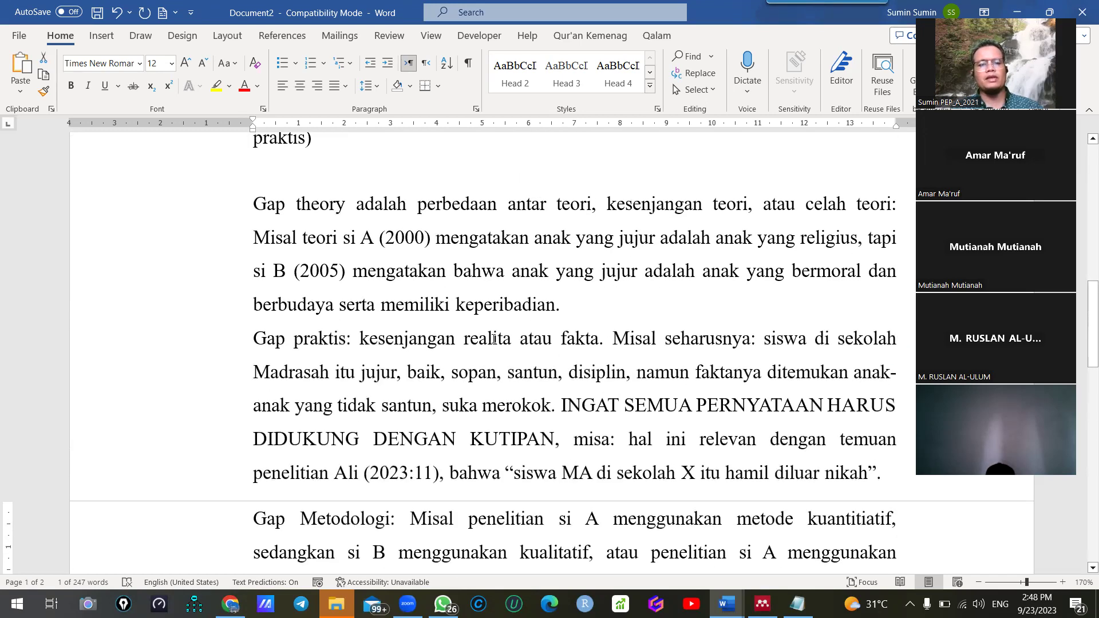
pyautogui.scroll(7, 493, 338)
pyautogui.scroll(-2, 322, 371)
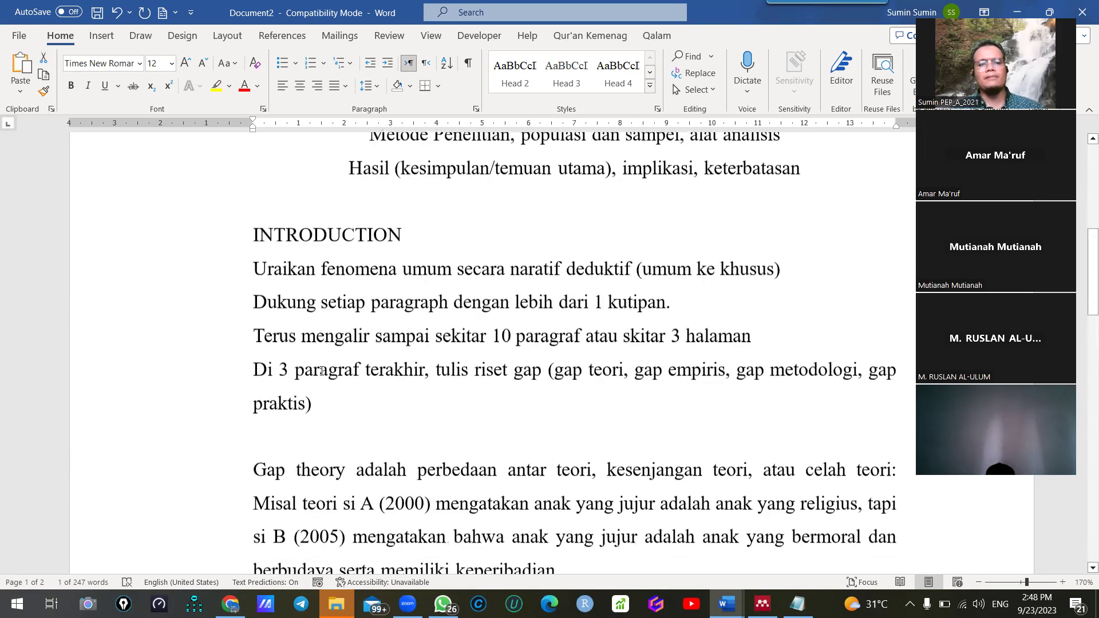
pyautogui.scroll(-2, 321, 371)
pyautogui.keyDown('ctrl'); pyautogui.scroll(-2, 478, 378); pyautogui.keyUp('ctrl')
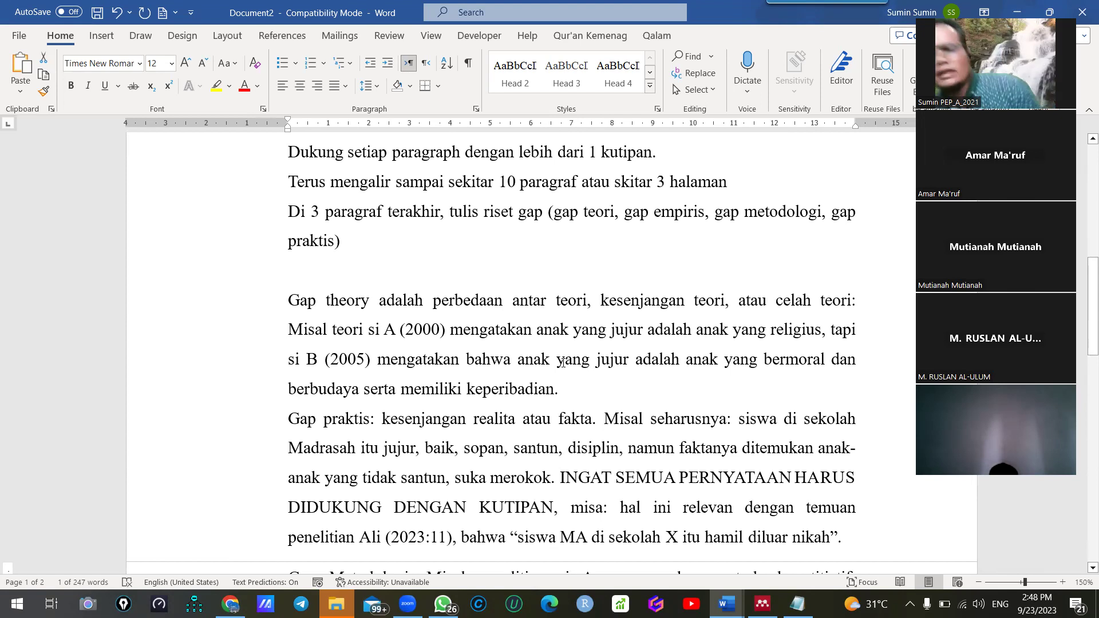
pyautogui.scroll(3, 563, 361)
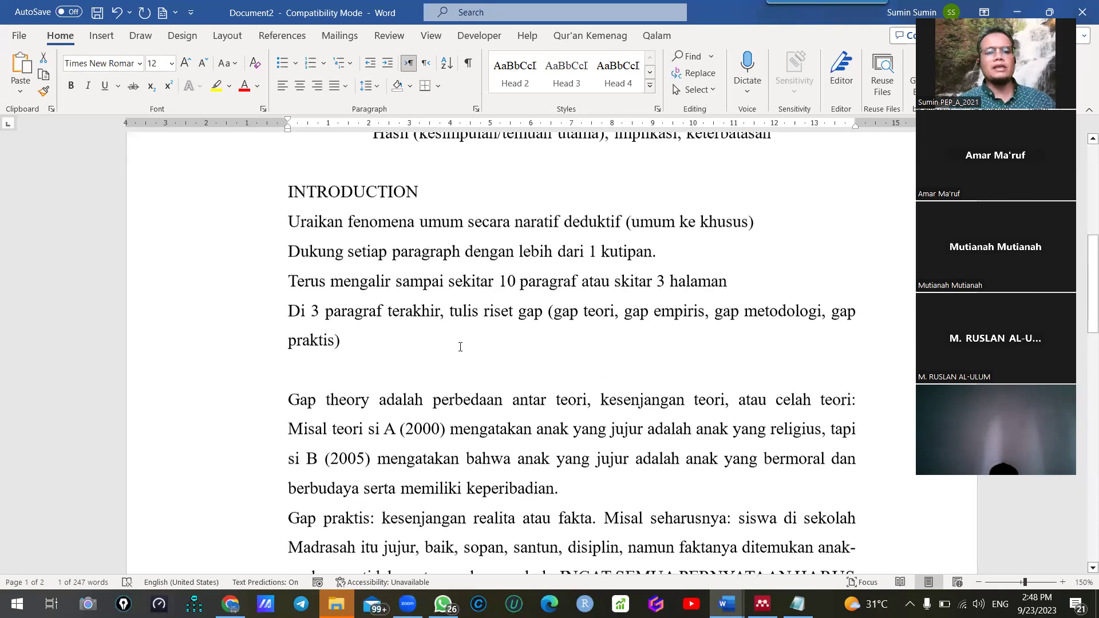
pyautogui.moveTo(158, 218); pyautogui.dragTo(332, 497)
pyautogui.hotkey('ctrl', '1')
pyautogui.scroll(5, 436, 417)
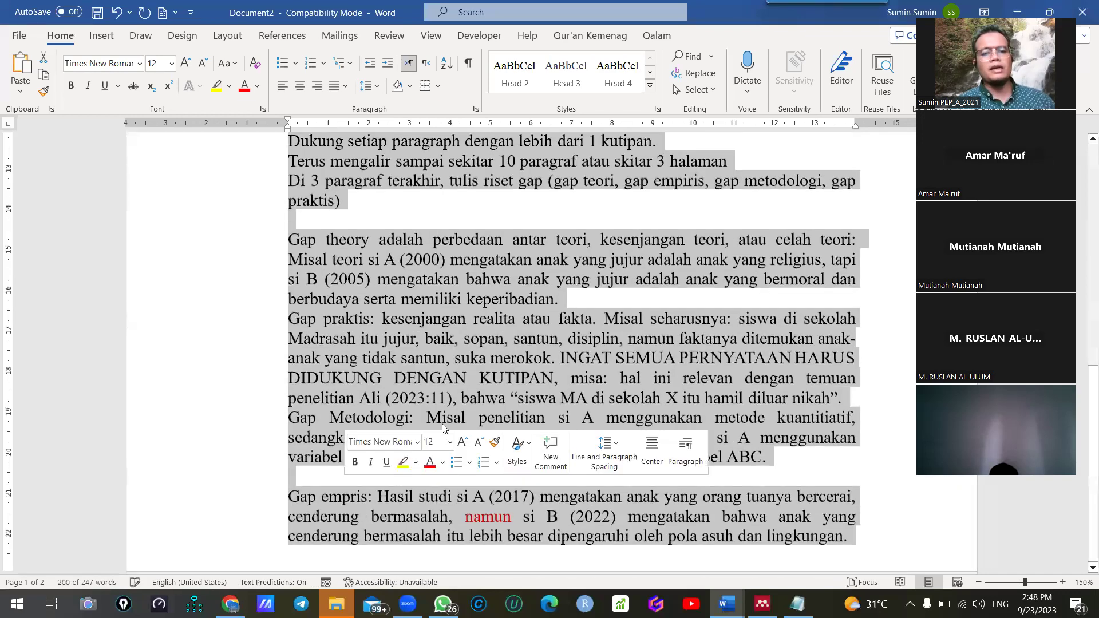
pyautogui.click(448, 329)
pyautogui.scroll(-1, 449, 329)
pyautogui.scroll(3, 449, 328)
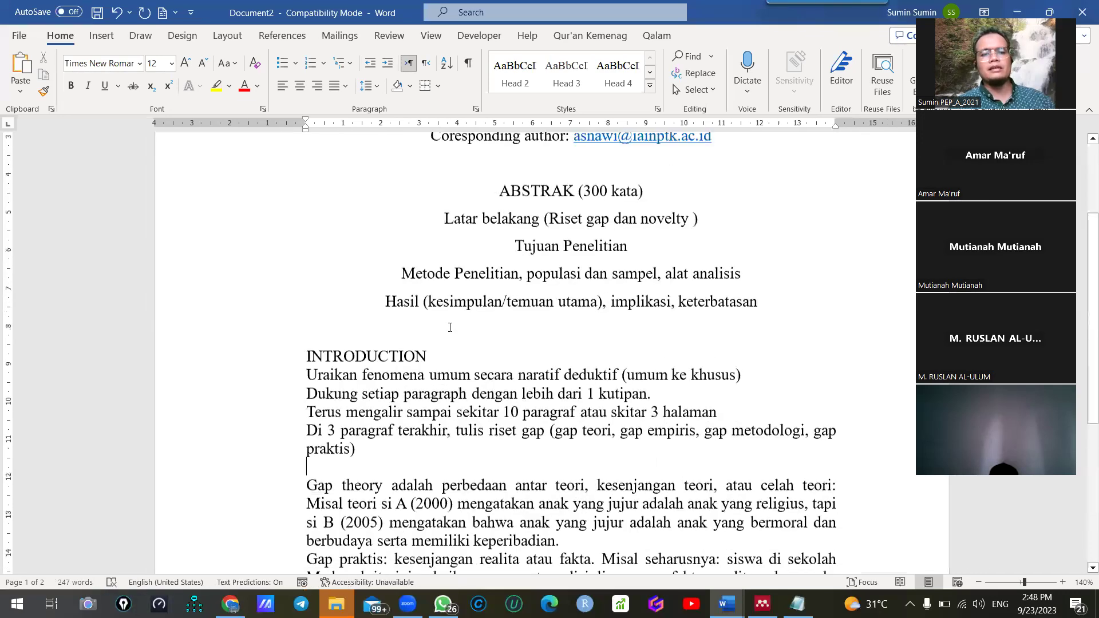
pyautogui.scroll(-4, 450, 327)
pyautogui.scroll(4, 449, 328)
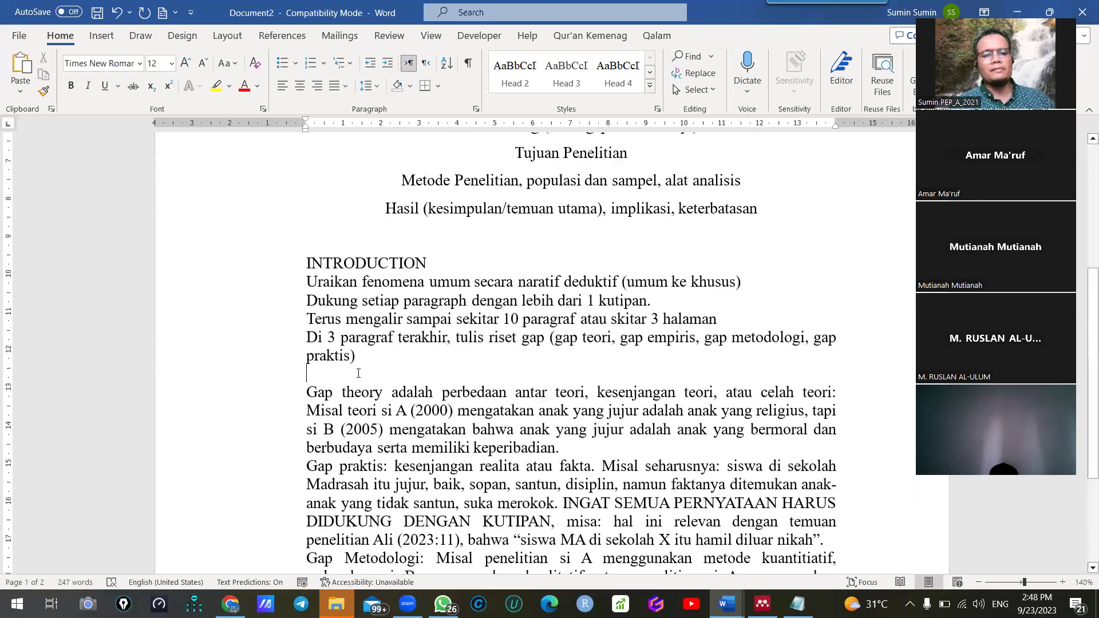
pyautogui.scroll(-4, 796, 490)
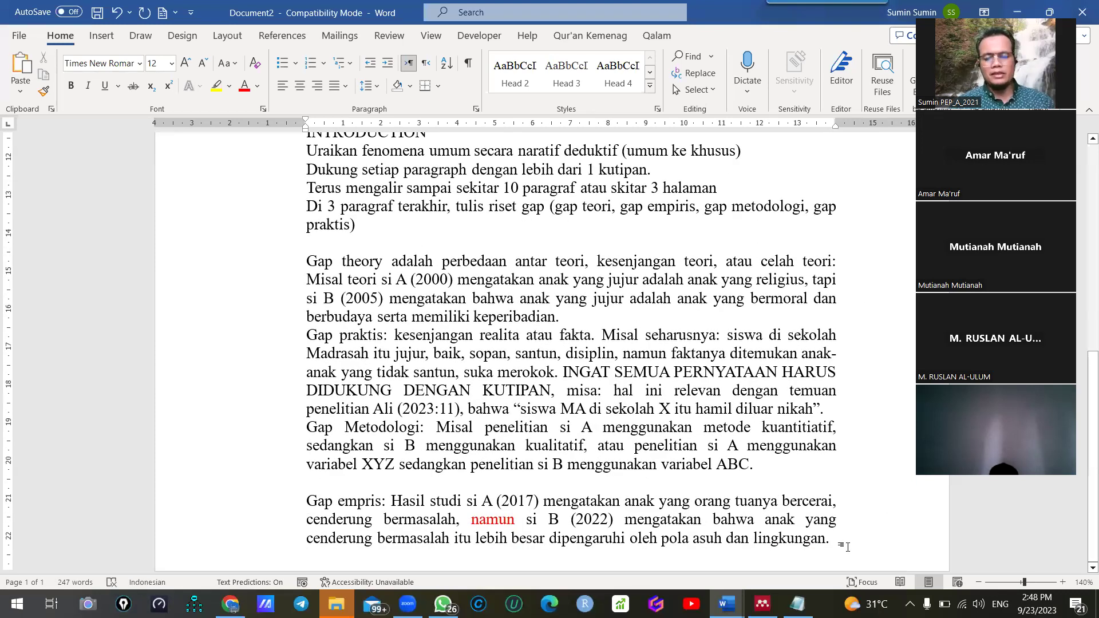
pyautogui.scroll(-1, 847, 547)
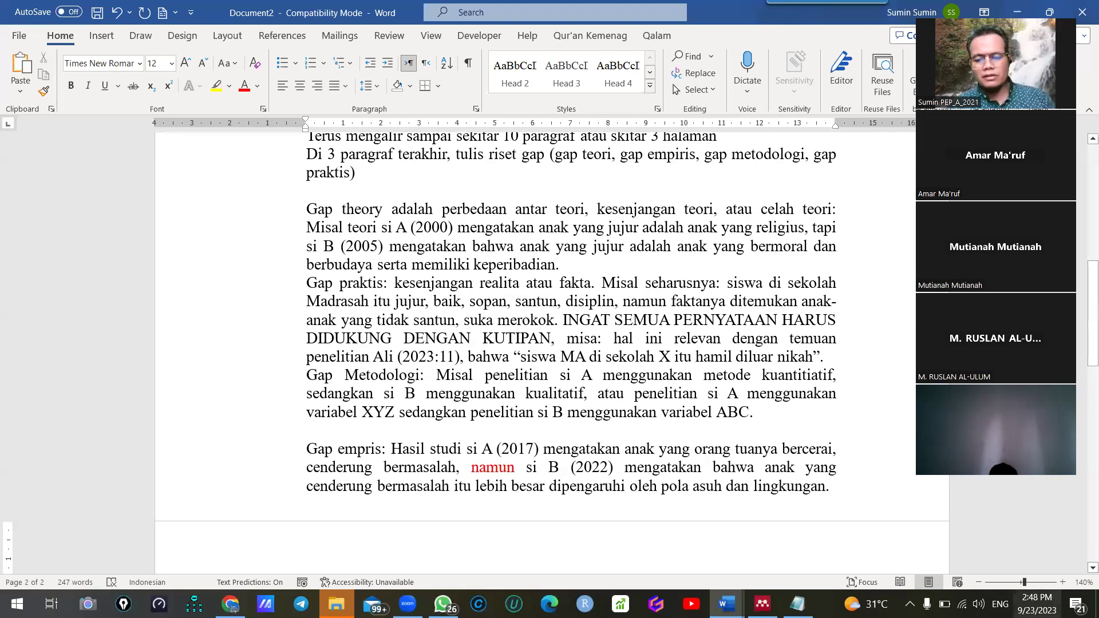
pyautogui.moveTo(726, 604)
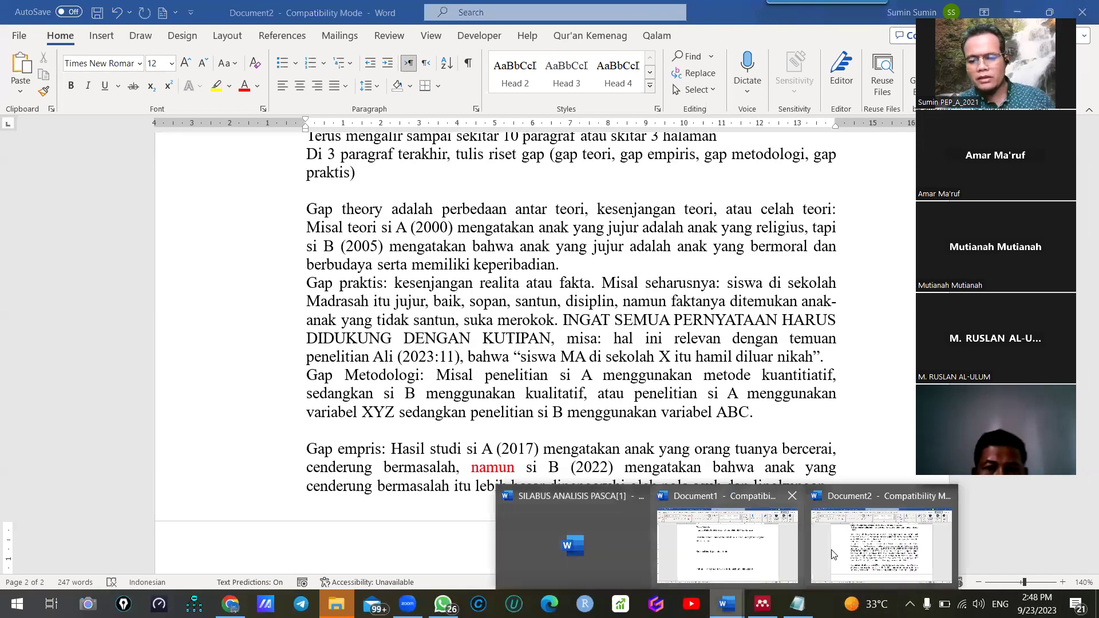
pyautogui.click(588, 553)
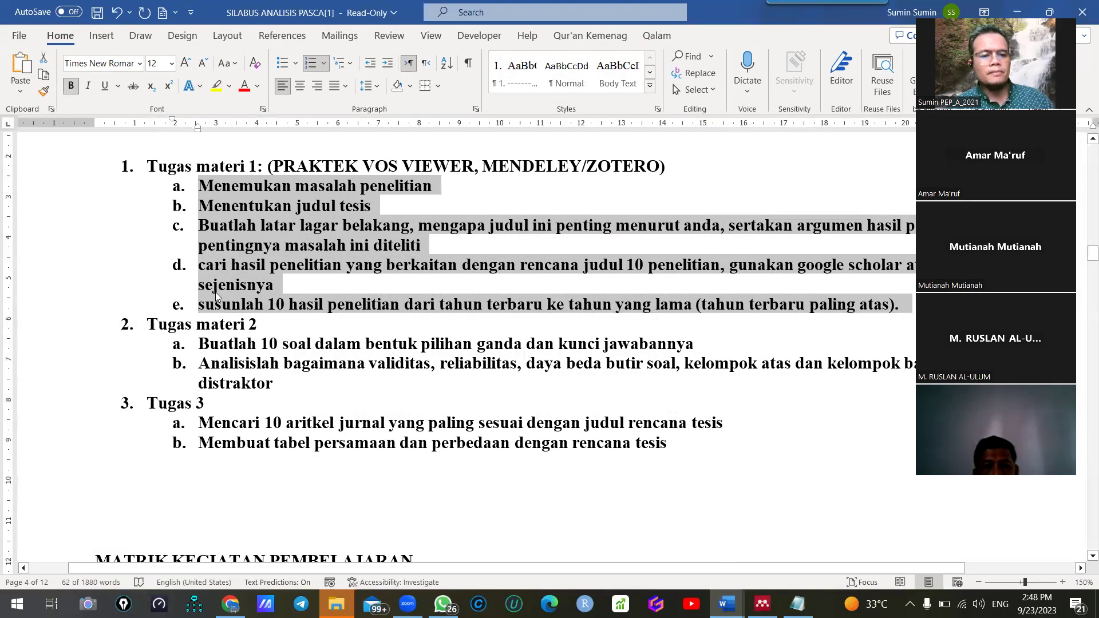
pyautogui.click(778, 285)
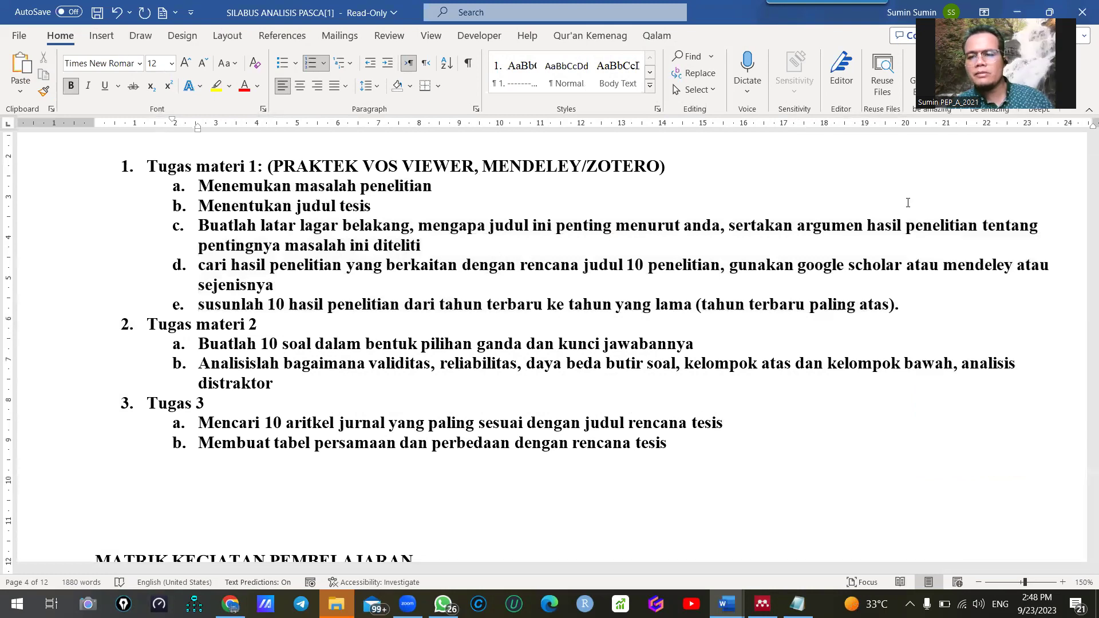
pyautogui.moveTo(943, 265); pyautogui.dragTo(1015, 266)
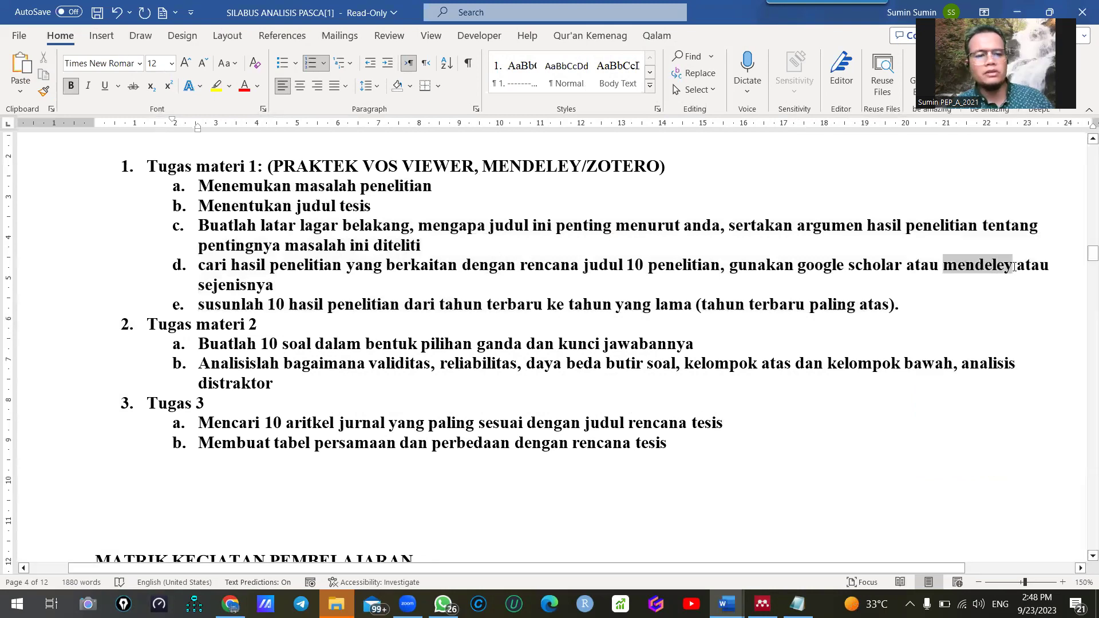
pyautogui.click(997, 6)
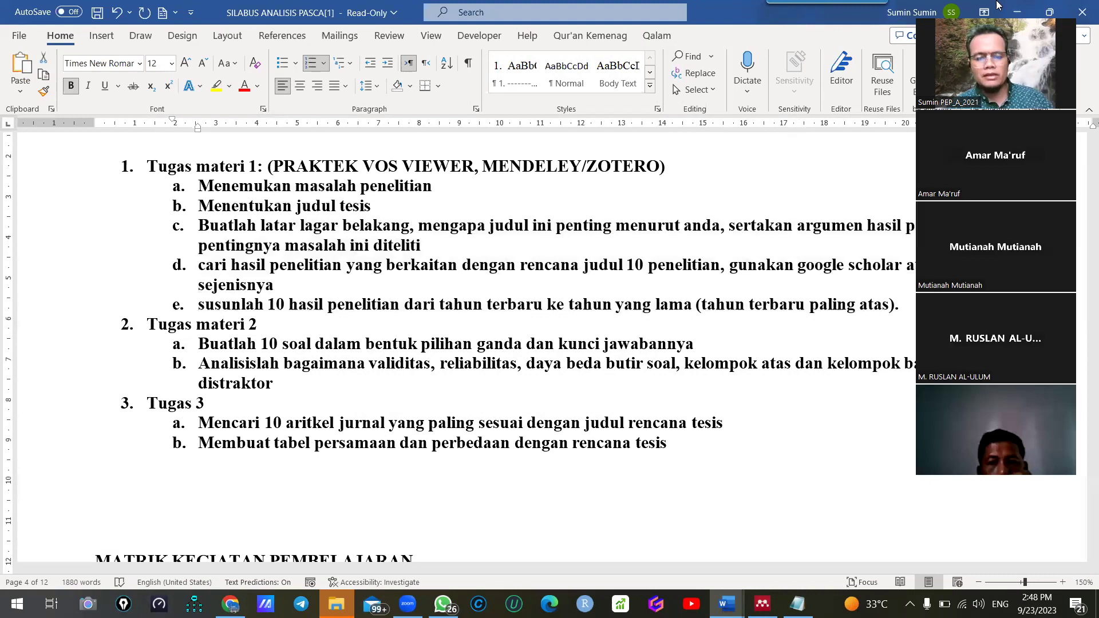
pyautogui.click(366, 481)
pyautogui.moveTo(230, 604)
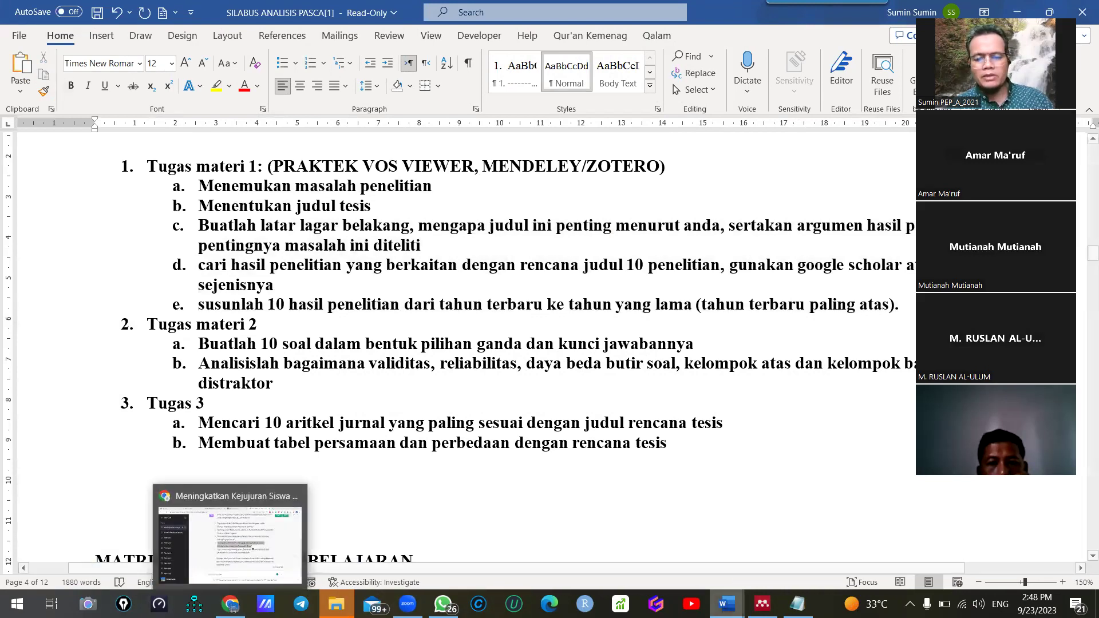
# Review the A (2000) citation in the Document2 template, then bring ChatGPT's five title suggestions forward
pyautogui.moveTo(726, 604)
pyautogui.click(858, 549)
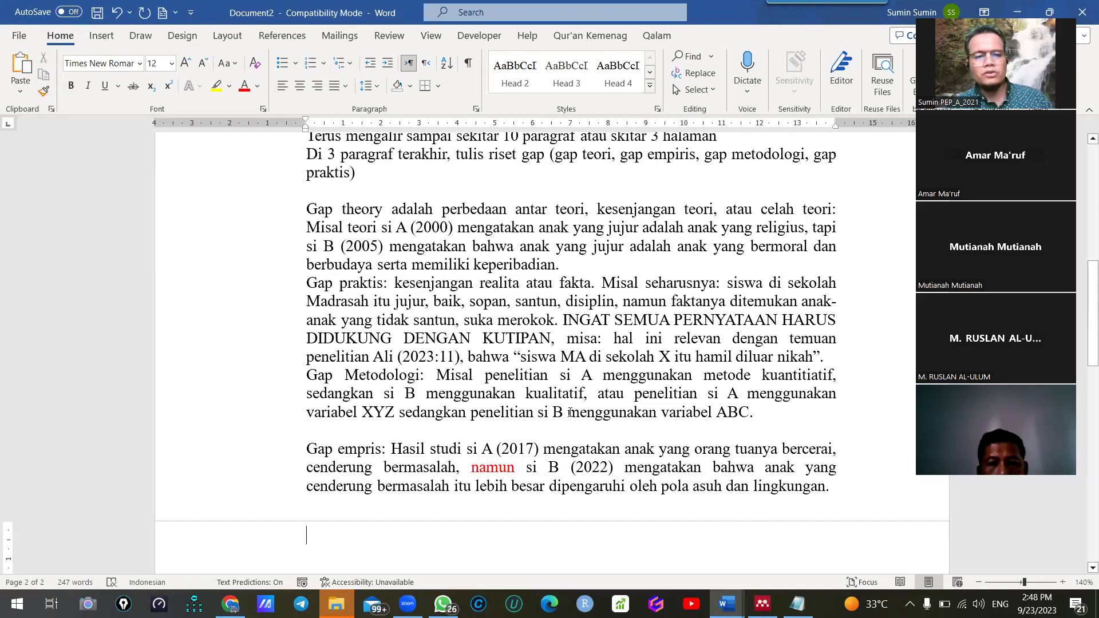
pyautogui.scroll(3, 568, 412)
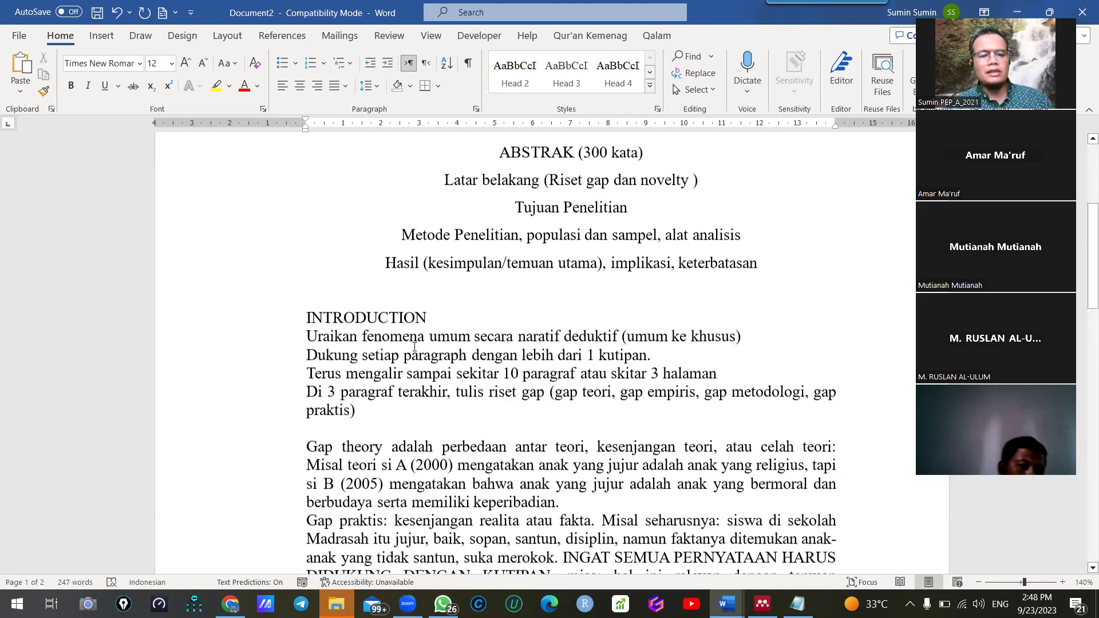
pyautogui.scroll(3, 435, 370)
pyautogui.scroll(-3, 366, 434)
pyautogui.moveTo(360, 421); pyautogui.dragTo(430, 422)
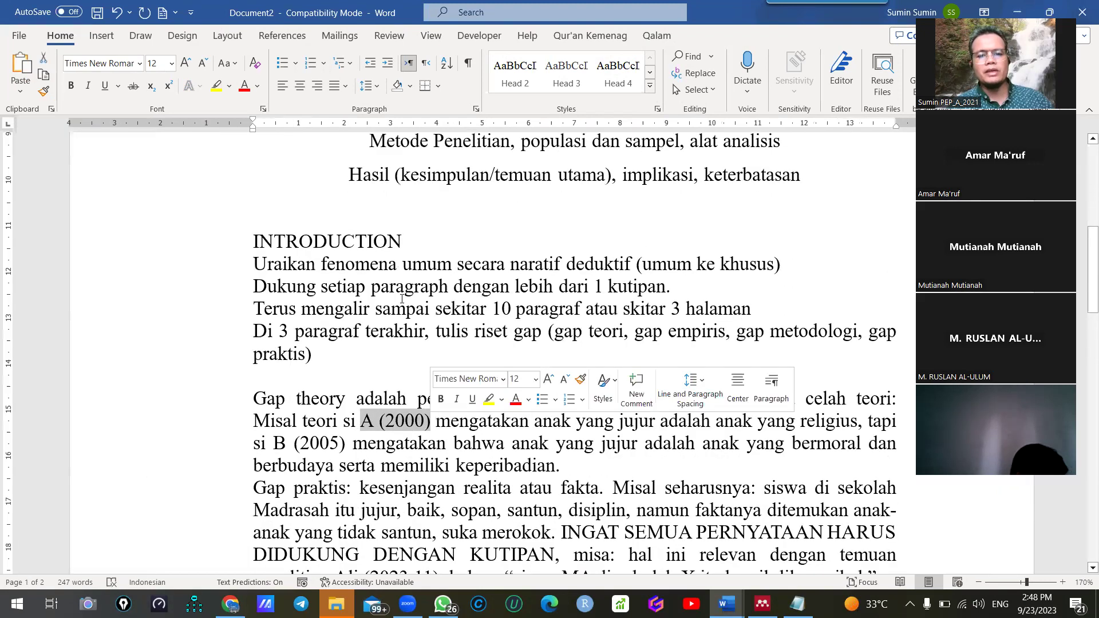
pyautogui.scroll(-3, 411, 341)
pyautogui.click(388, 255)
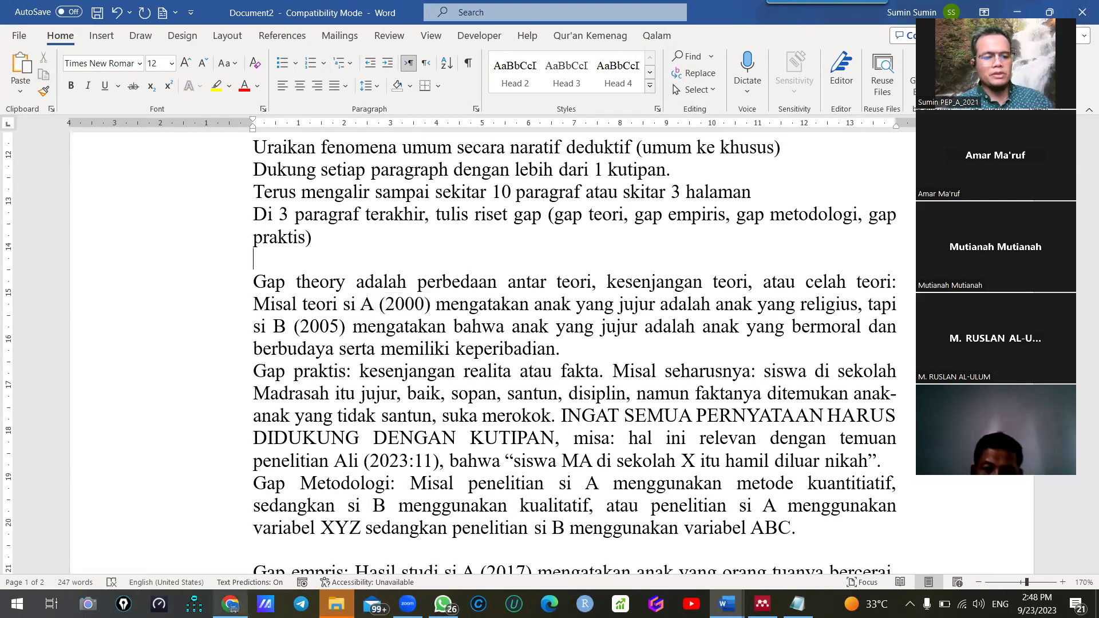
pyautogui.click(230, 604)
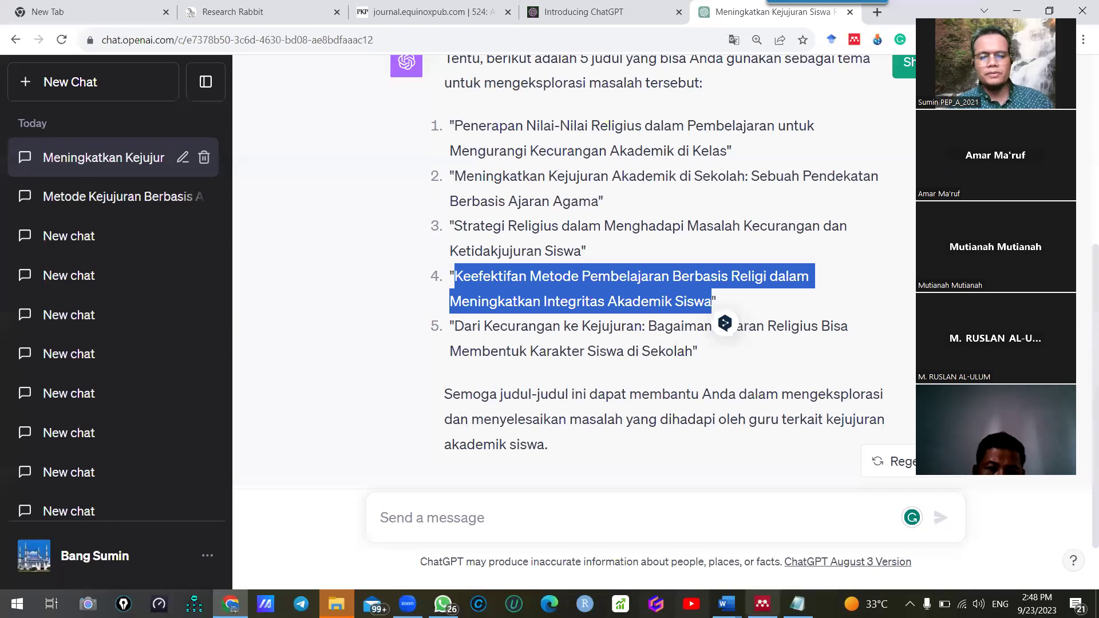
# Leave ChatGPT and open the YouTube app from the taskbar
pyautogui.click(727, 603)
pyautogui.click(691, 604)
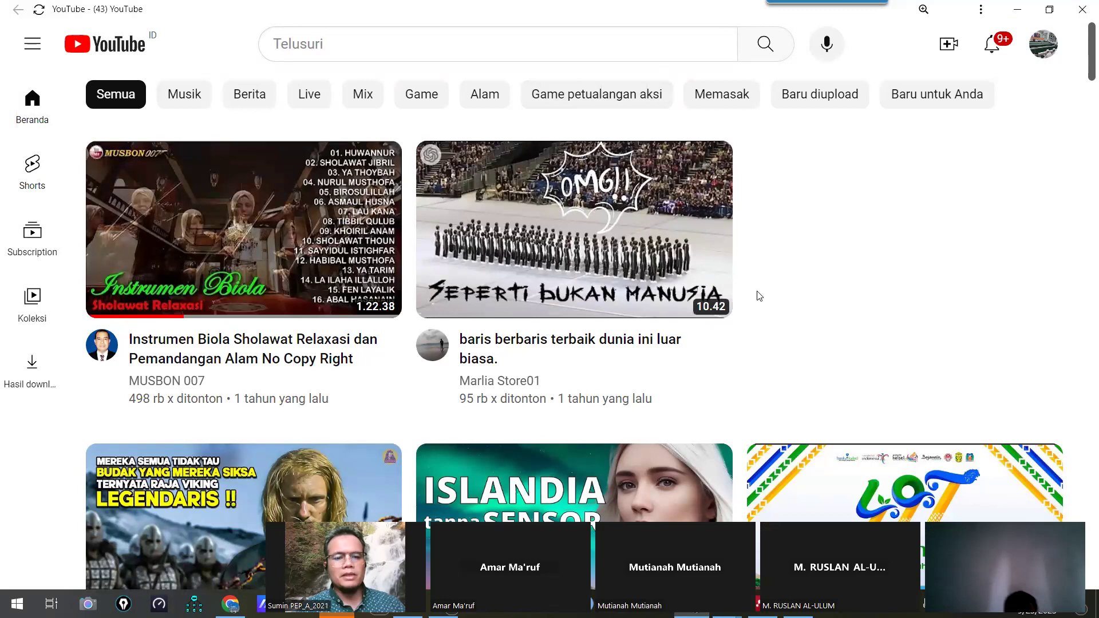
# Go to your own YouTube channel page through the account menu
pyautogui.scroll(-1, 794, 283)
pyautogui.scroll(1, 794, 283)
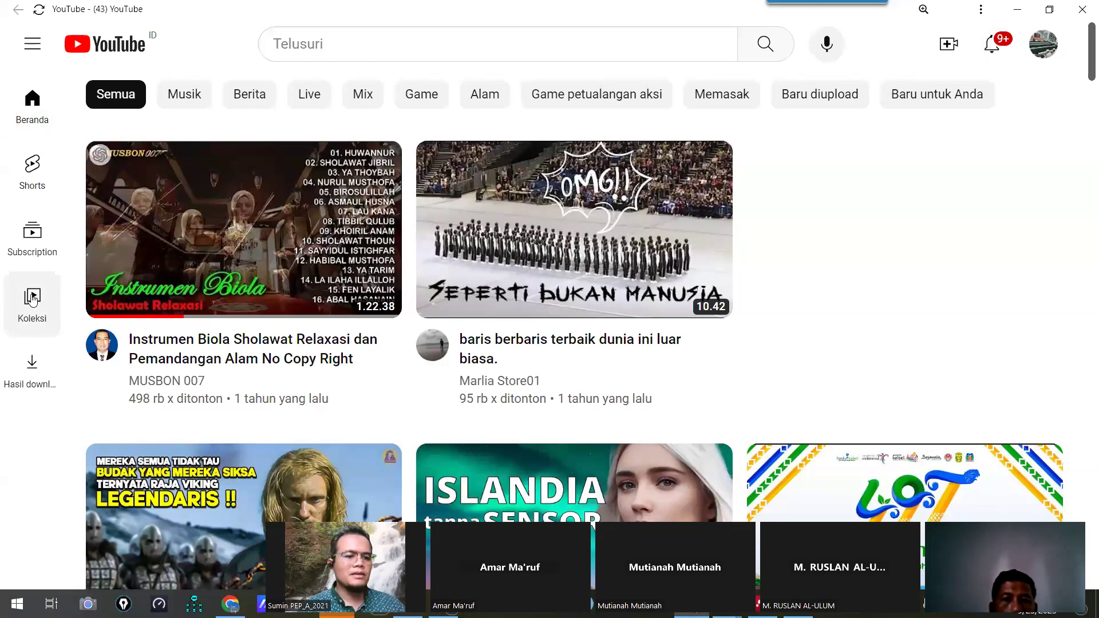
pyautogui.click(31, 119)
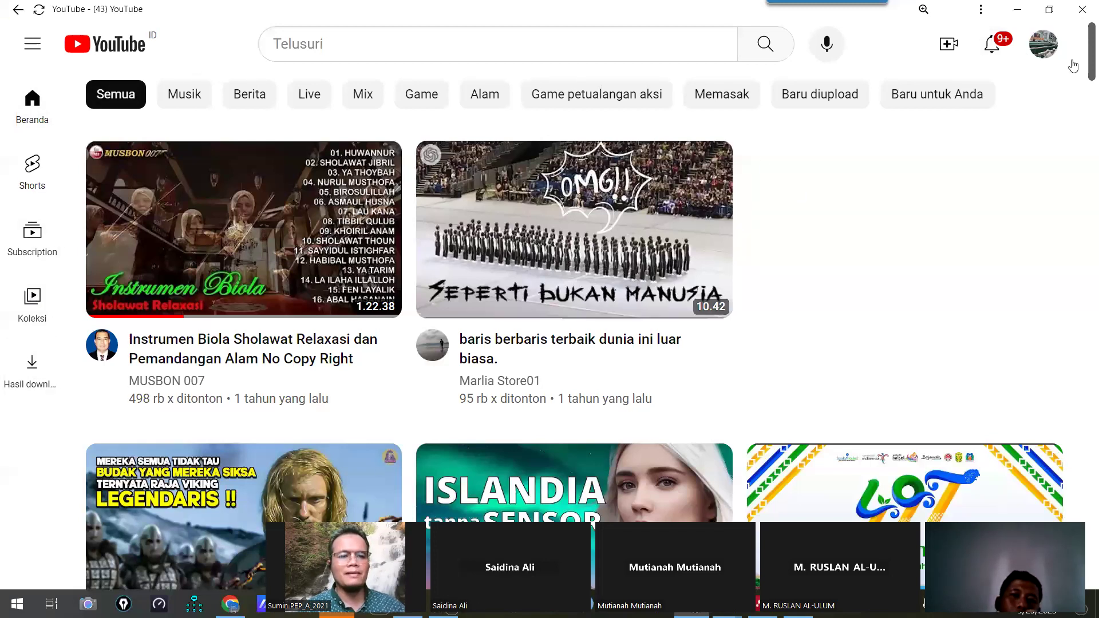
pyautogui.click(1043, 44)
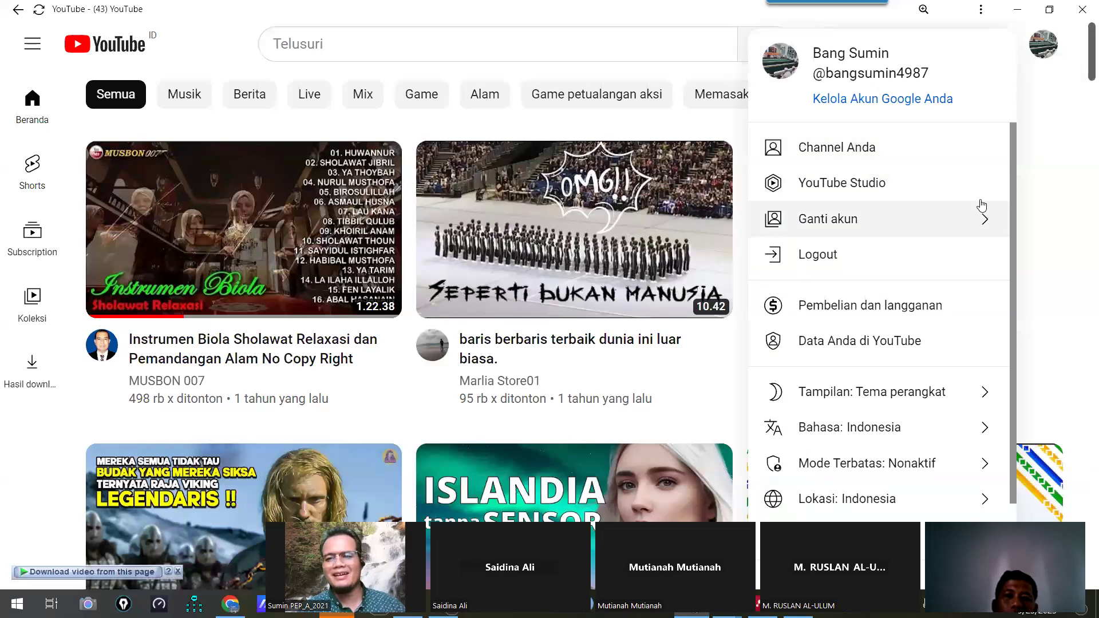
pyautogui.click(843, 147)
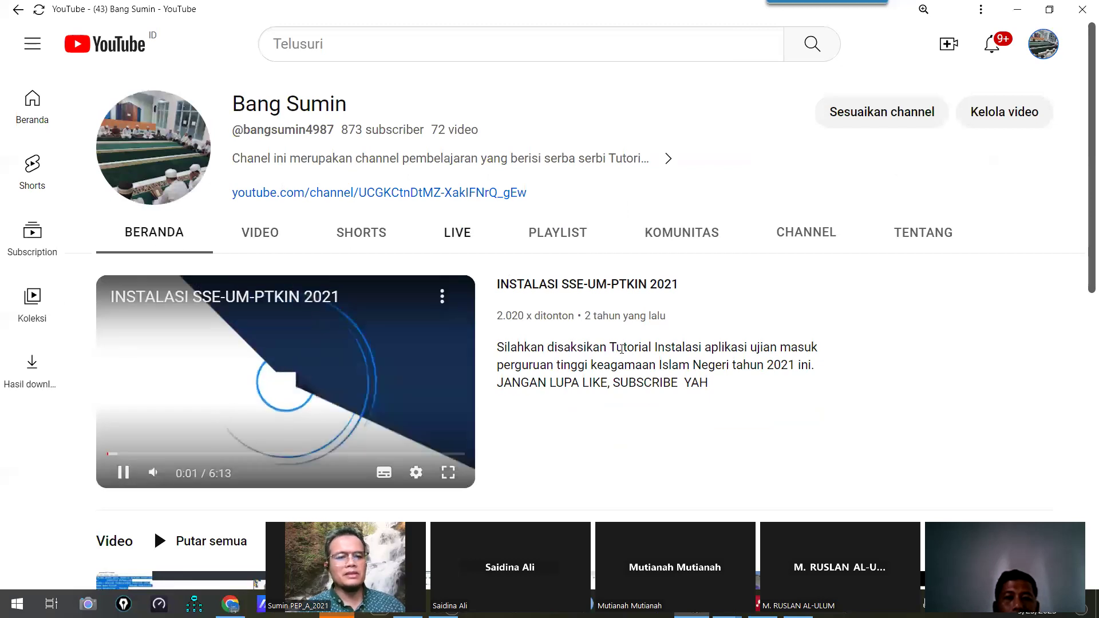
# Copy the TUTORIAL MENDELEY REFERENCE MANAGER video's link and switch to the WhatsApp group chat
pyautogui.scroll(-3, 658, 345)
pyautogui.scroll(-3, 656, 345)
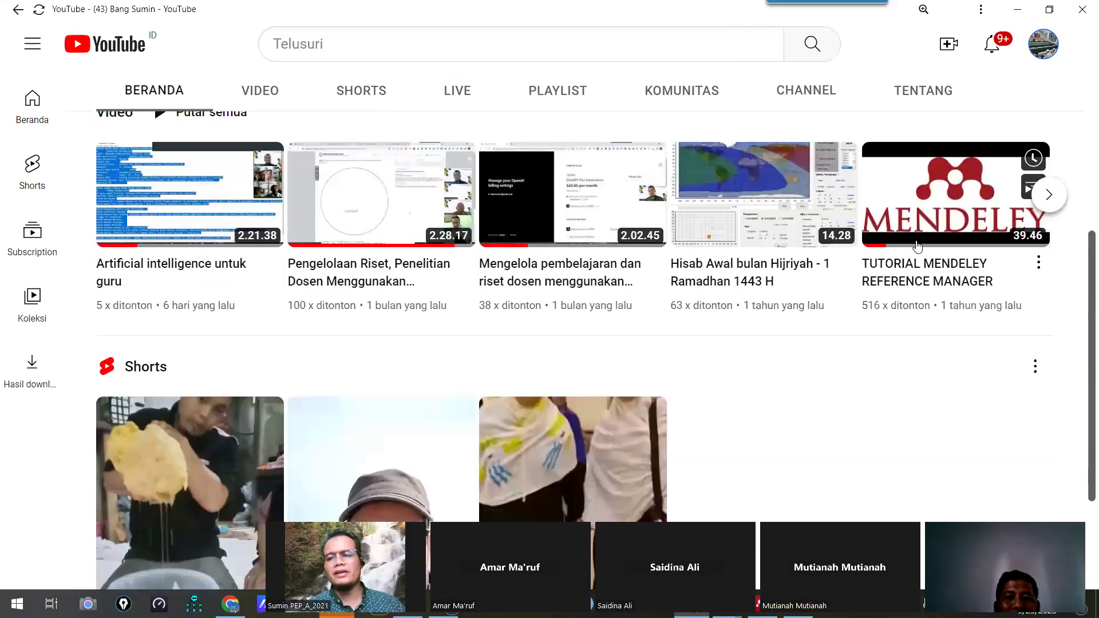
pyautogui.moveTo(924, 193)
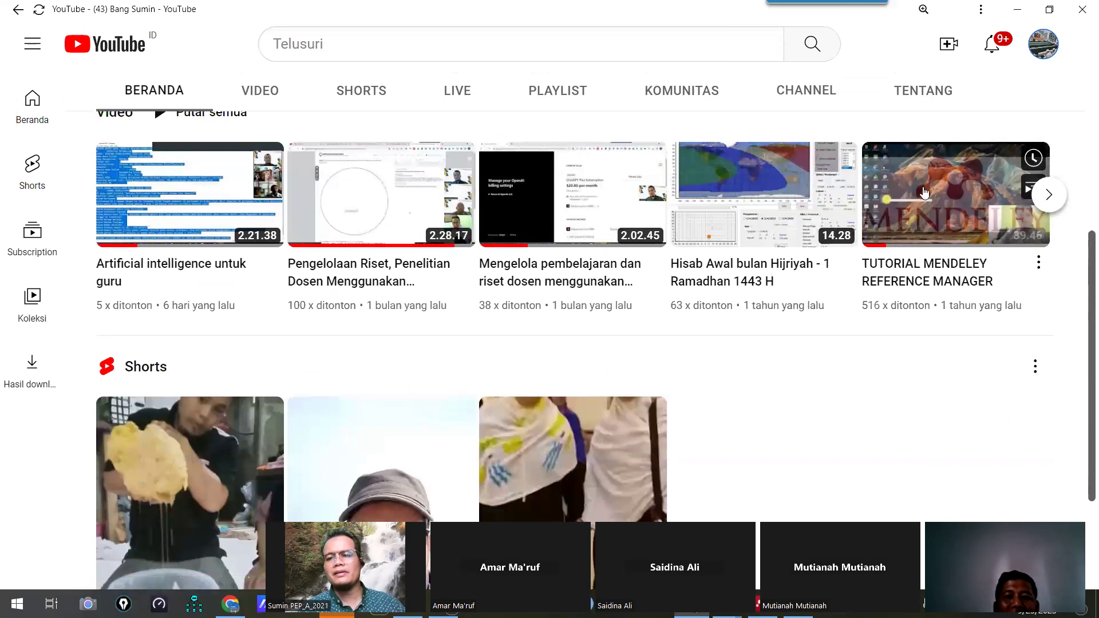
pyautogui.rightClick(886, 194)
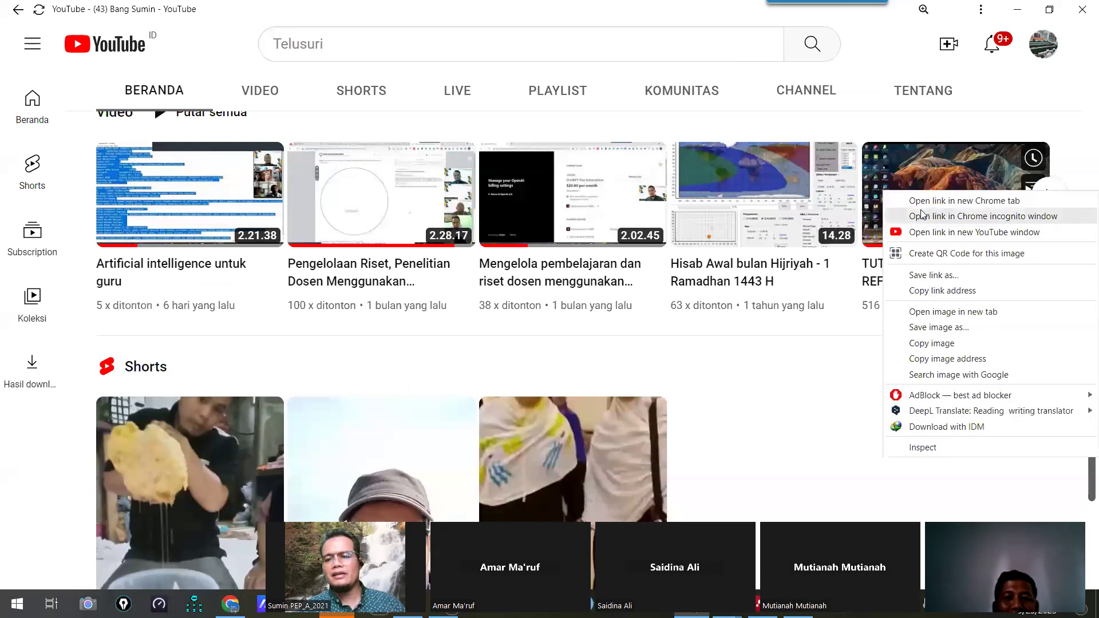
pyautogui.click(934, 291)
pyautogui.click(443, 605)
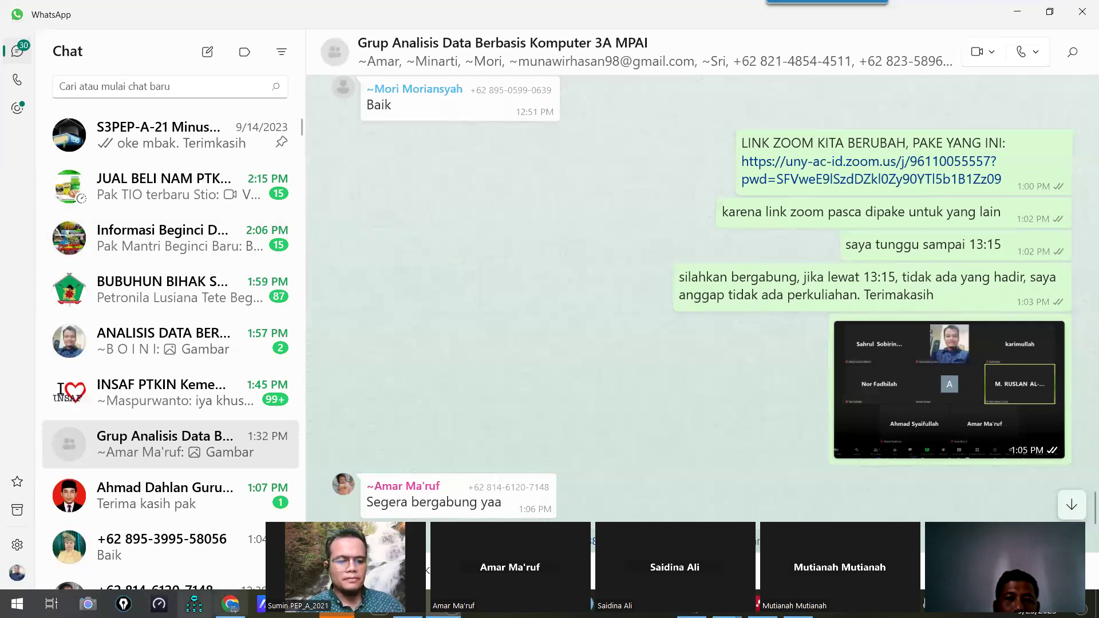
# Clear the highlighted title in ChatGPT, then minimise WhatsApp to bring the Word outline back
pyautogui.click(230, 604)
pyautogui.click(991, 247)
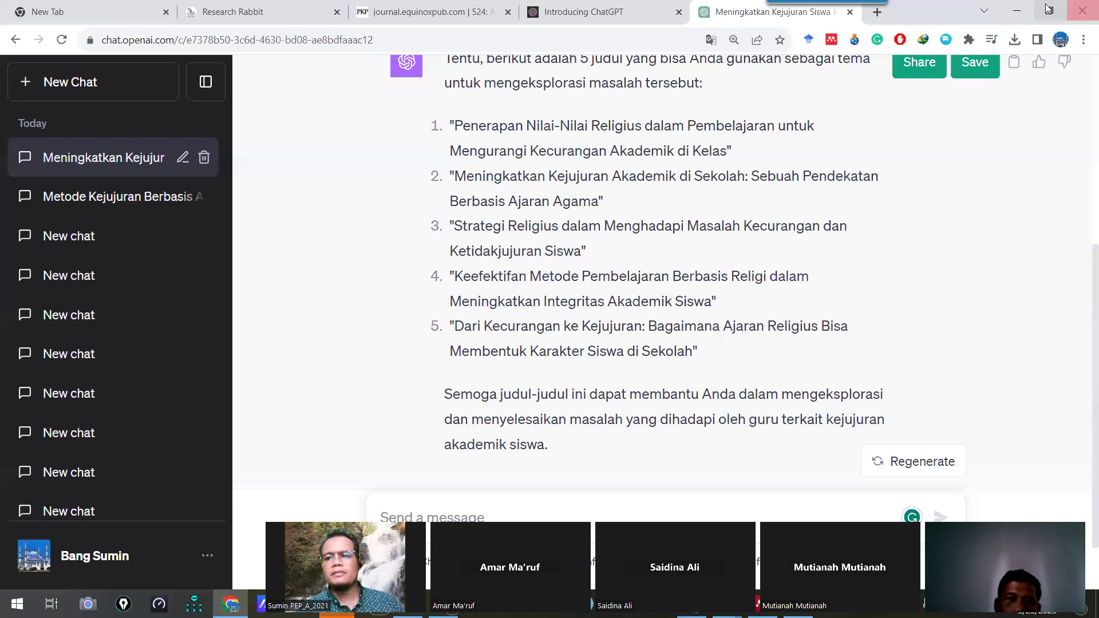
pyautogui.hotkey('alt', 'Tab')
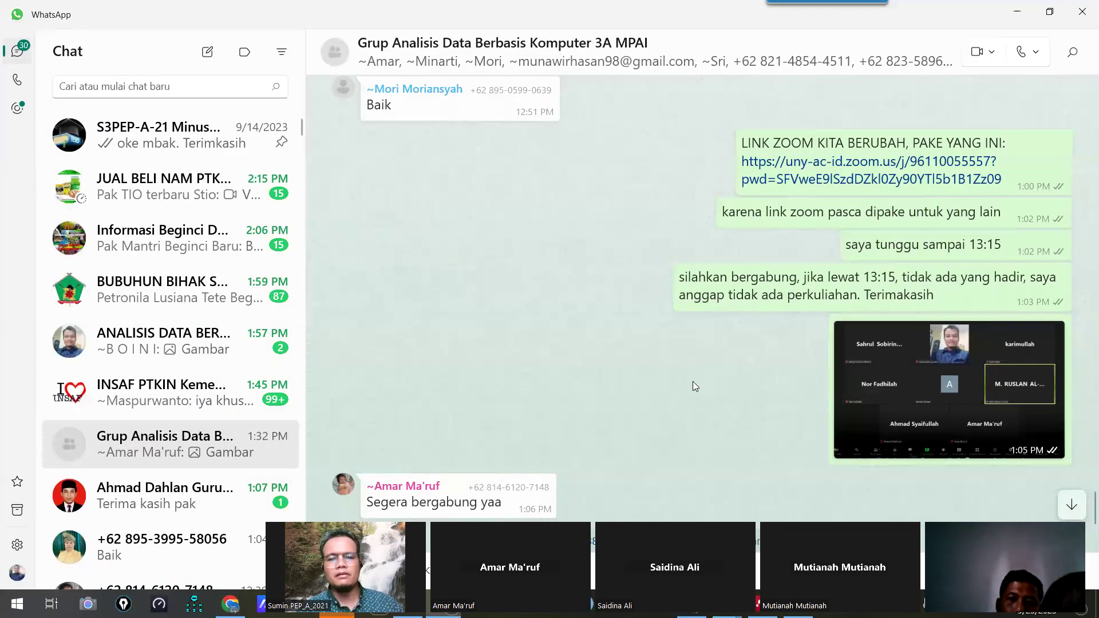
pyautogui.click(1019, 12)
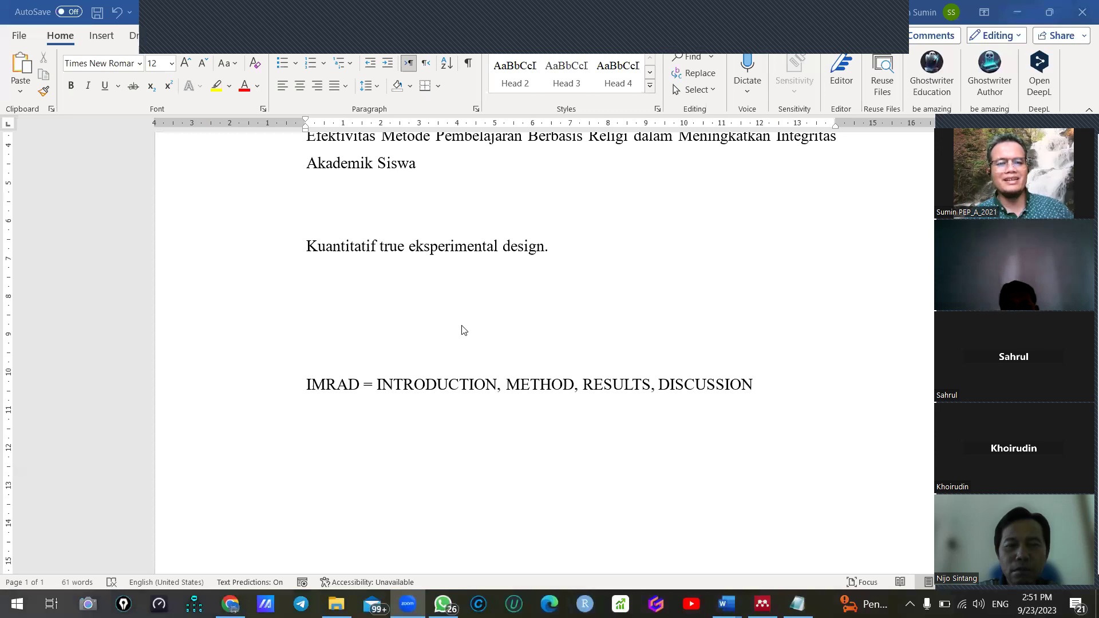
# Bring Document2 forward and scroll through its INTRODUCTION guidance and four gap examples
pyautogui.moveTo(726, 604)
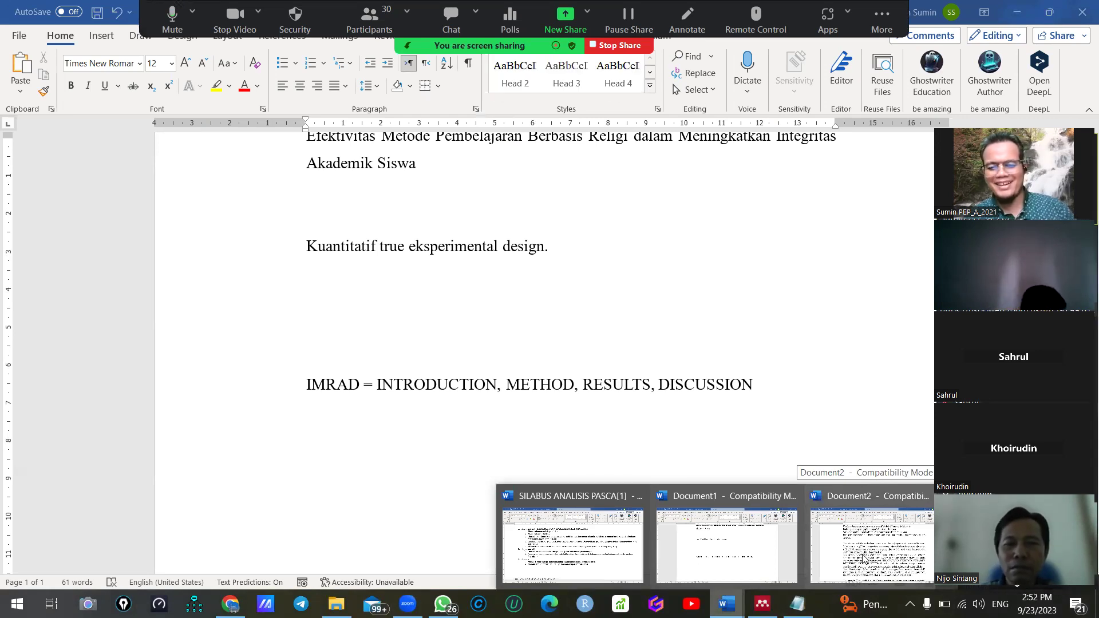
pyautogui.click(863, 558)
pyautogui.scroll(-3, 342, 356)
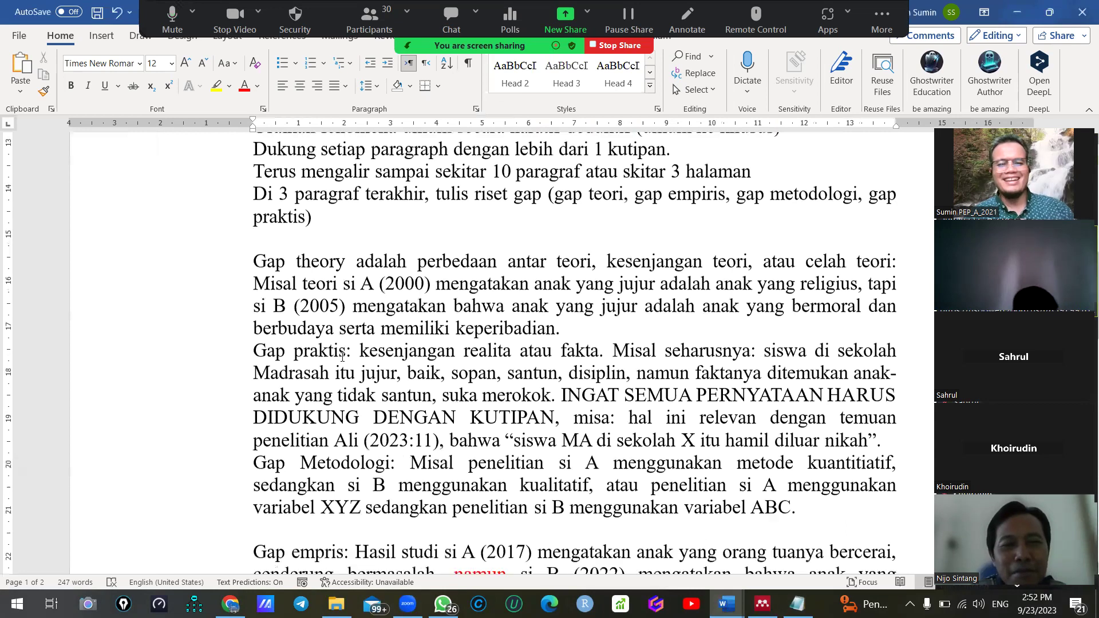
pyautogui.scroll(-4, 341, 356)
pyautogui.scroll(8, 339, 357)
pyautogui.scroll(-1, 336, 358)
pyautogui.scroll(-3, 336, 359)
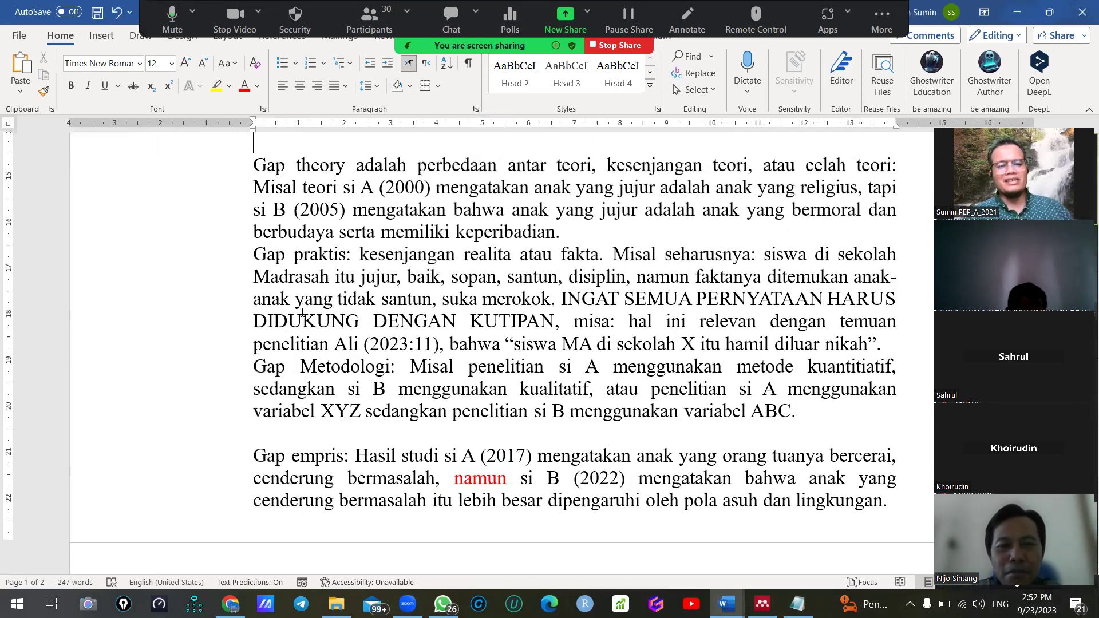
pyautogui.scroll(4, 302, 312)
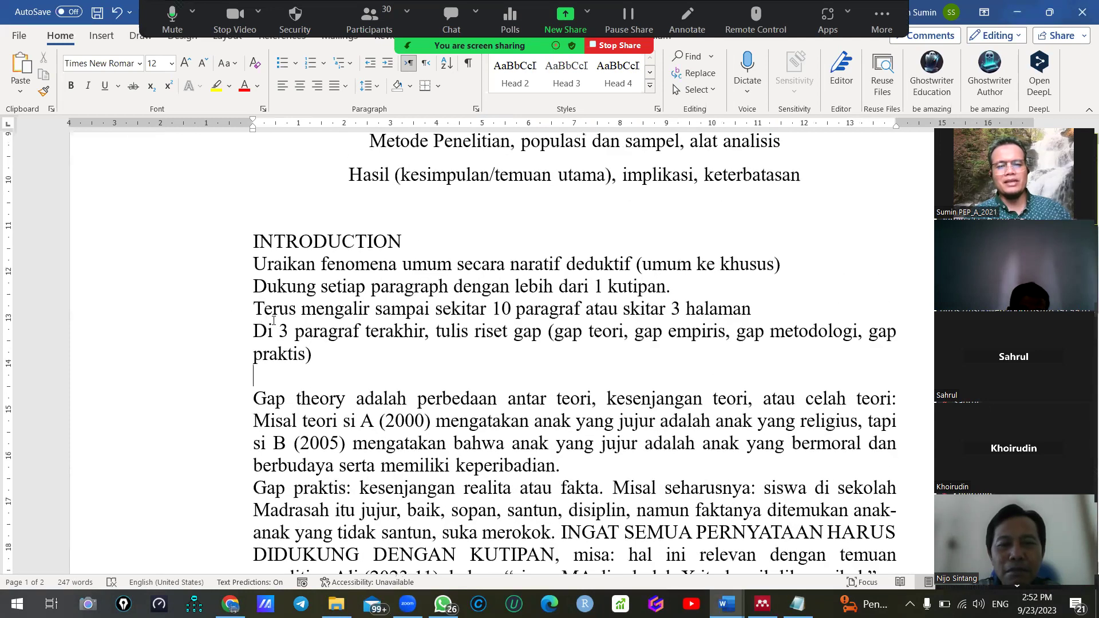
pyautogui.scroll(-3, 409, 367)
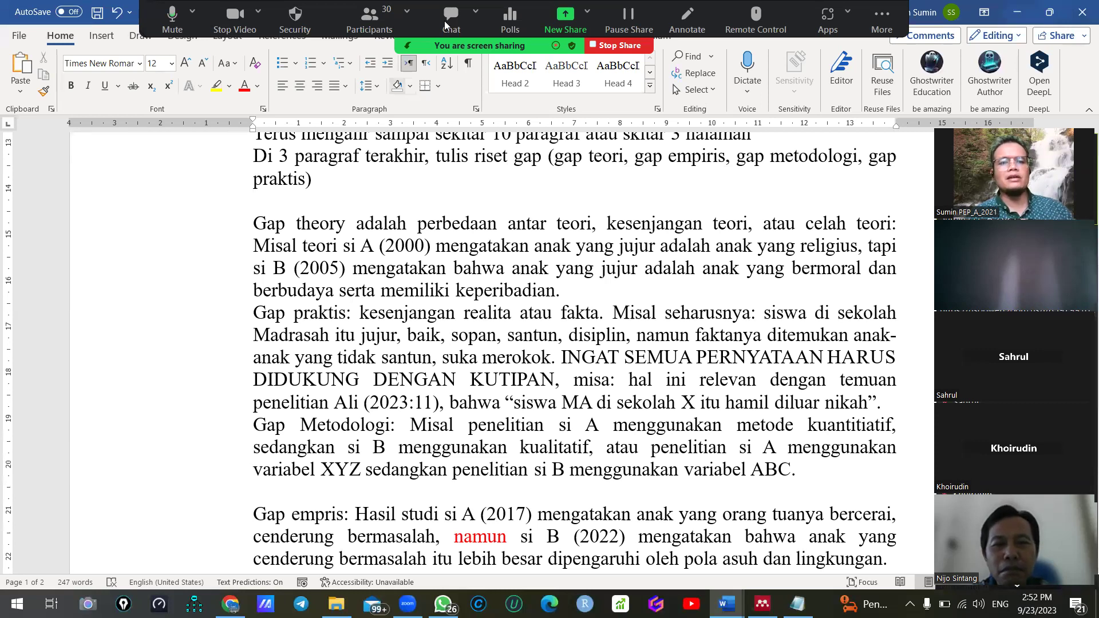
# Open the Zoom meeting chat and send 'typeset.io' and 'google scholar' to Everyone
pyautogui.hotkey('alt', 'h')
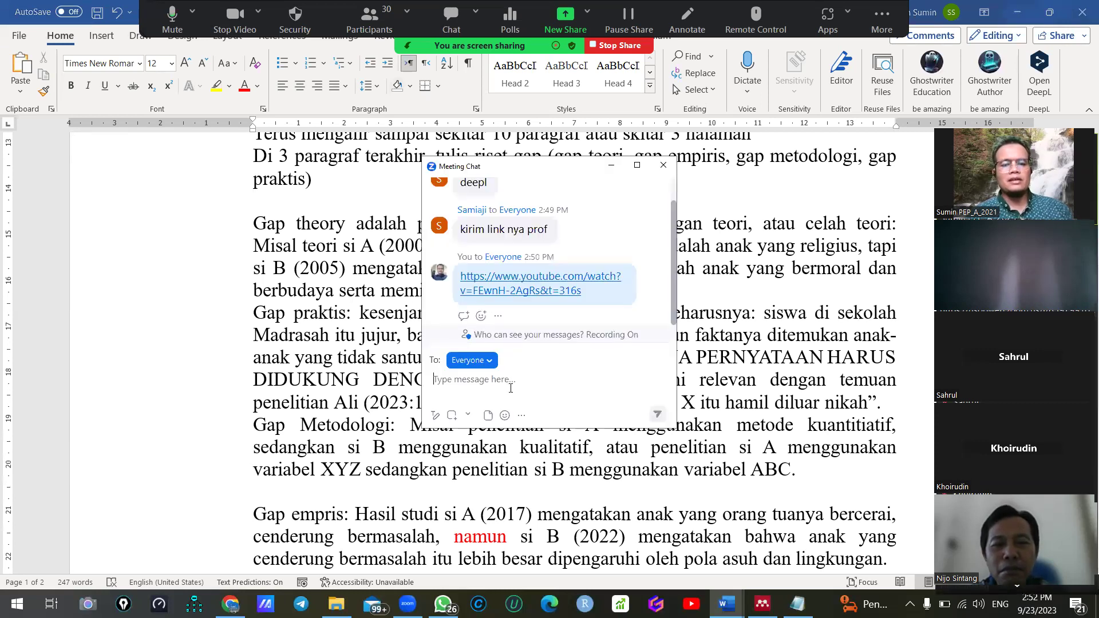
pyautogui.write('typeset.io')
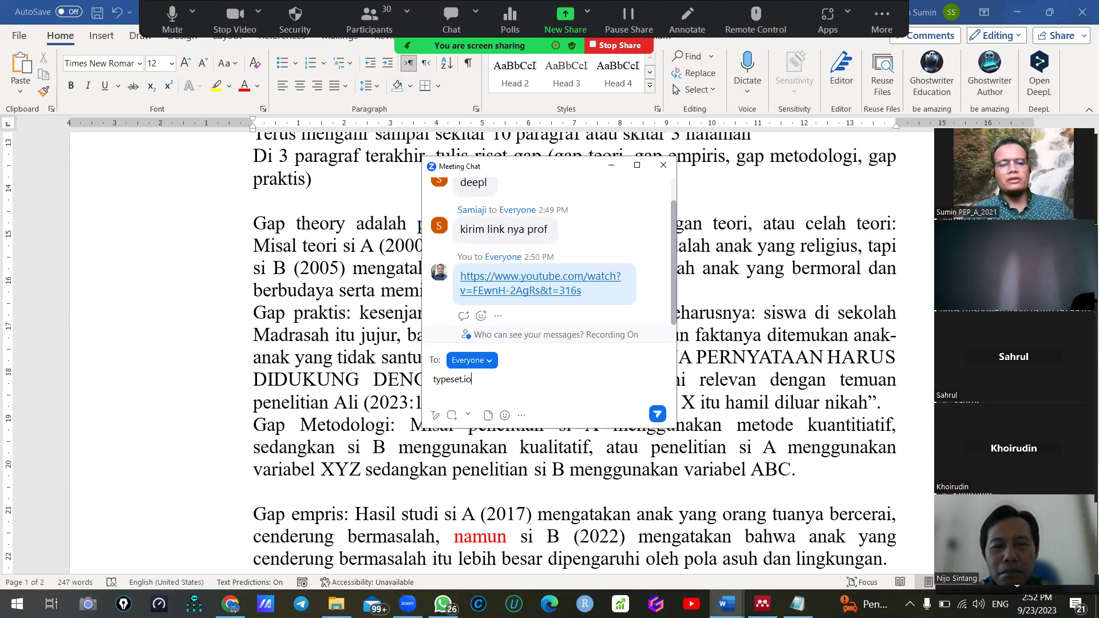
pyautogui.press('Return')
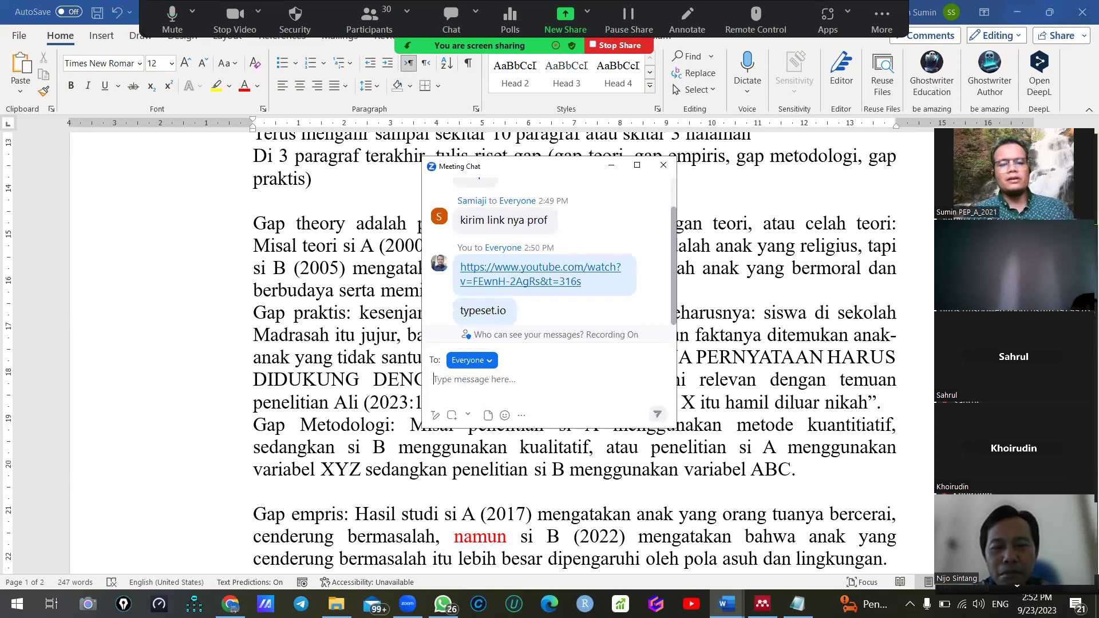
pyautogui.write('google scholar')
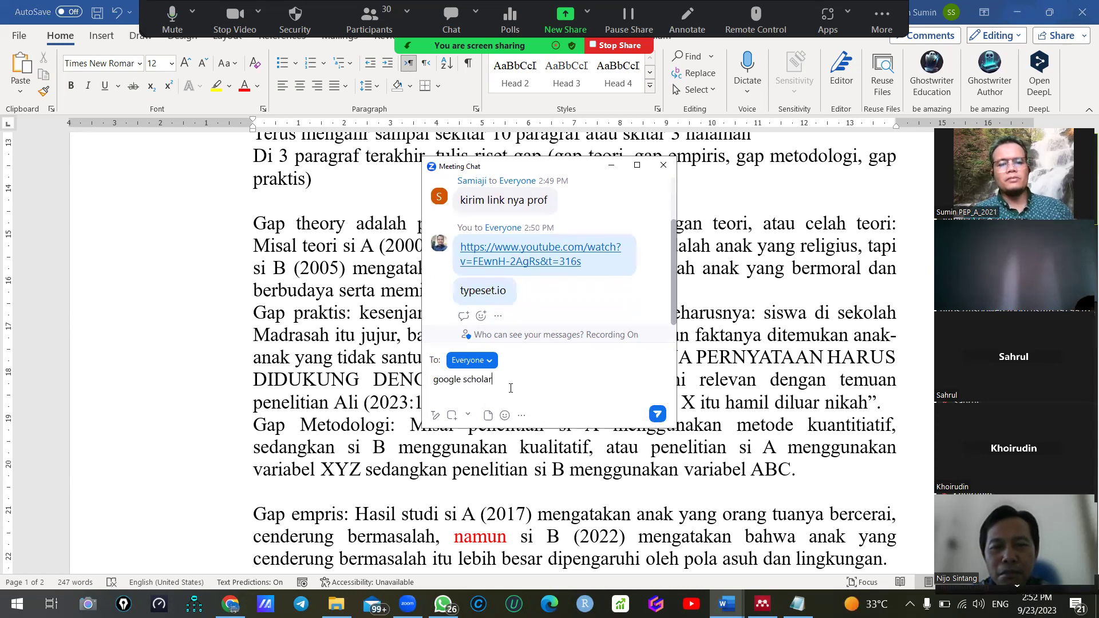
pyautogui.press('Return')
# Send 'semantic scholar' to Everyone as the third suggestion
pyautogui.write('semantic sco')
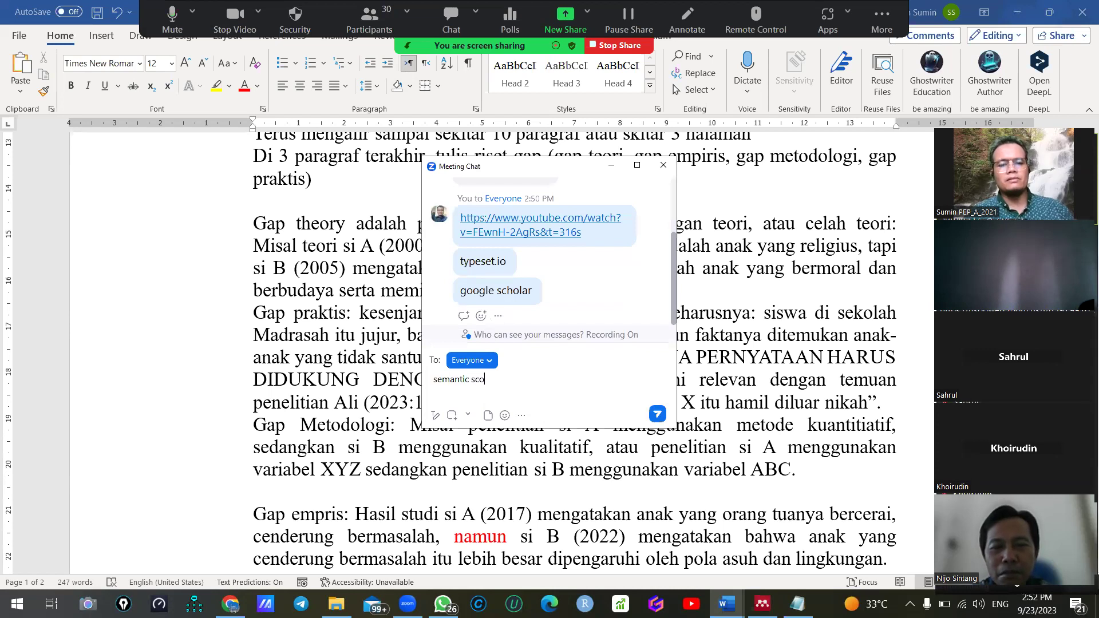
pyautogui.write('r')
pyautogui.press('Return')
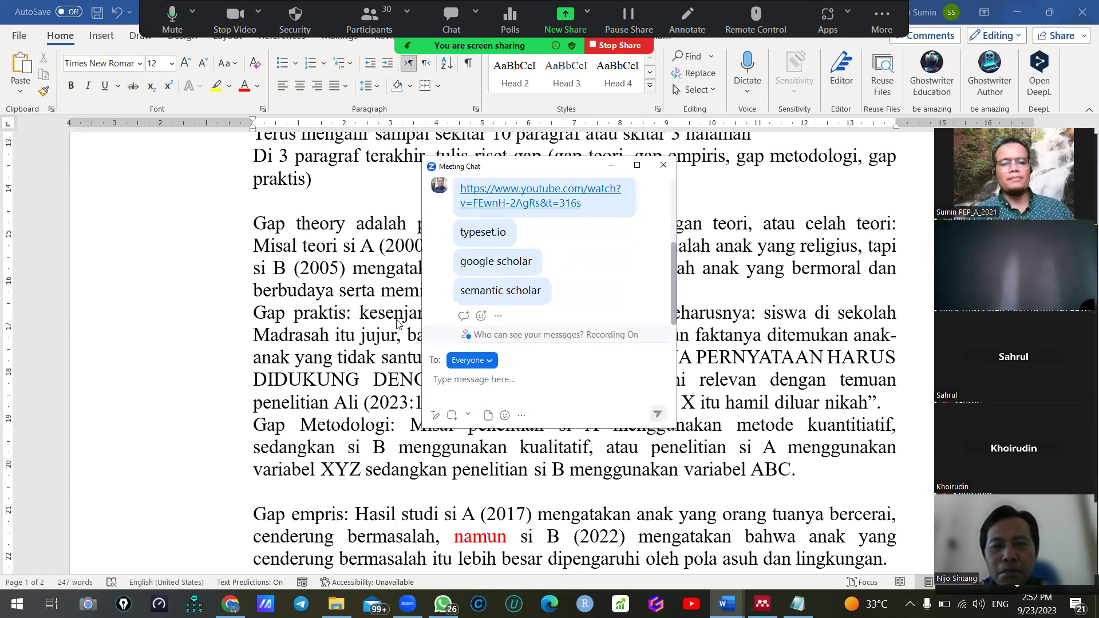
pyautogui.scroll(3, 280, 335)
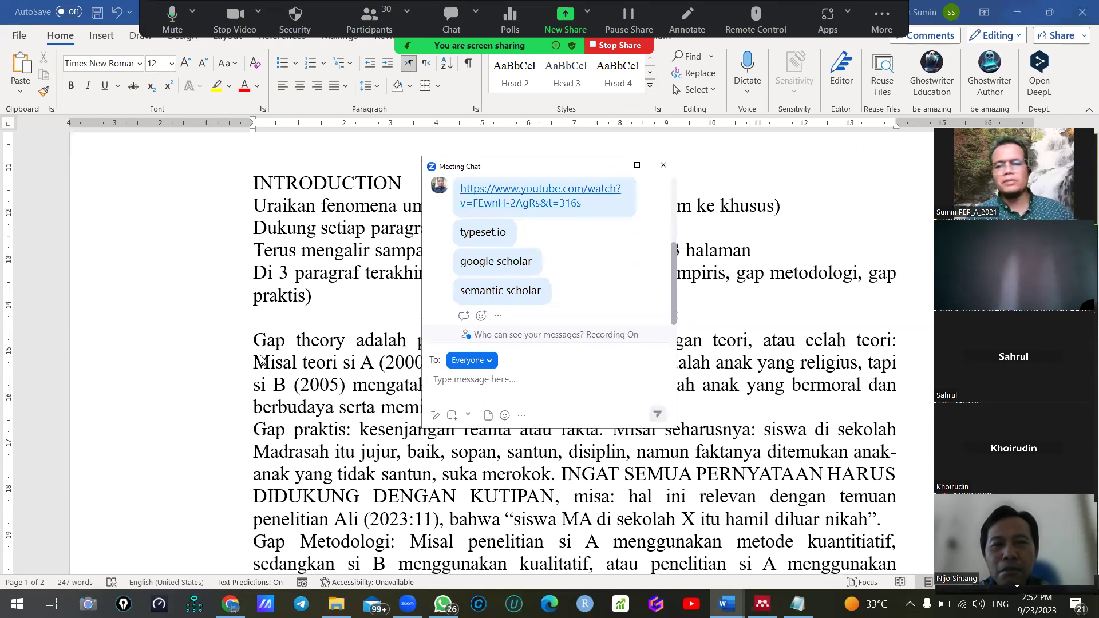
pyautogui.scroll(-2, 259, 360)
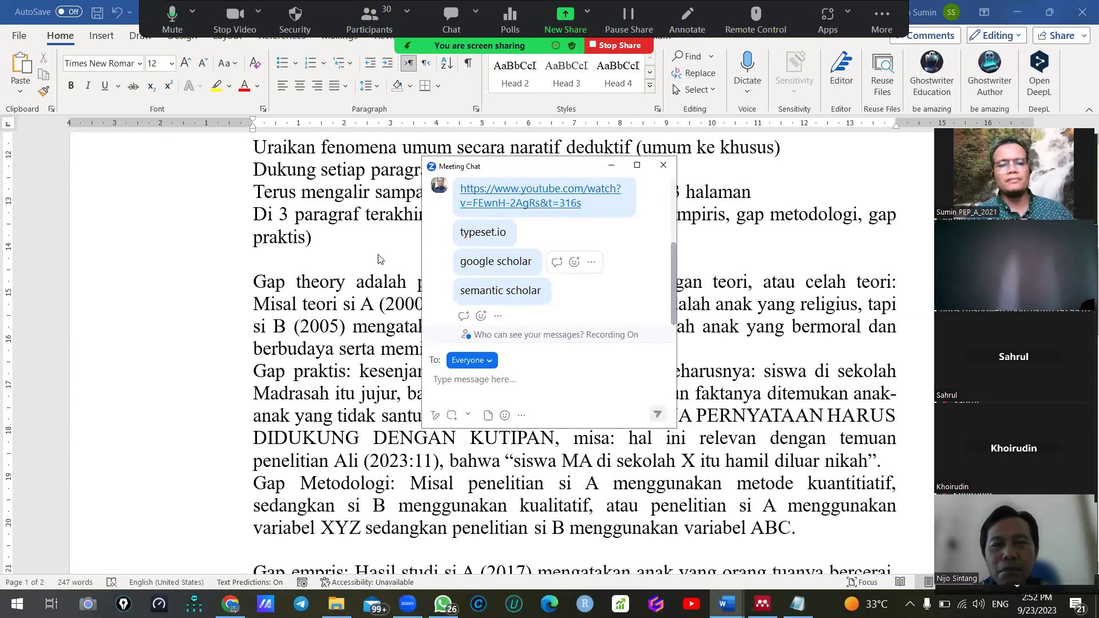
pyautogui.scroll(-3, 290, 372)
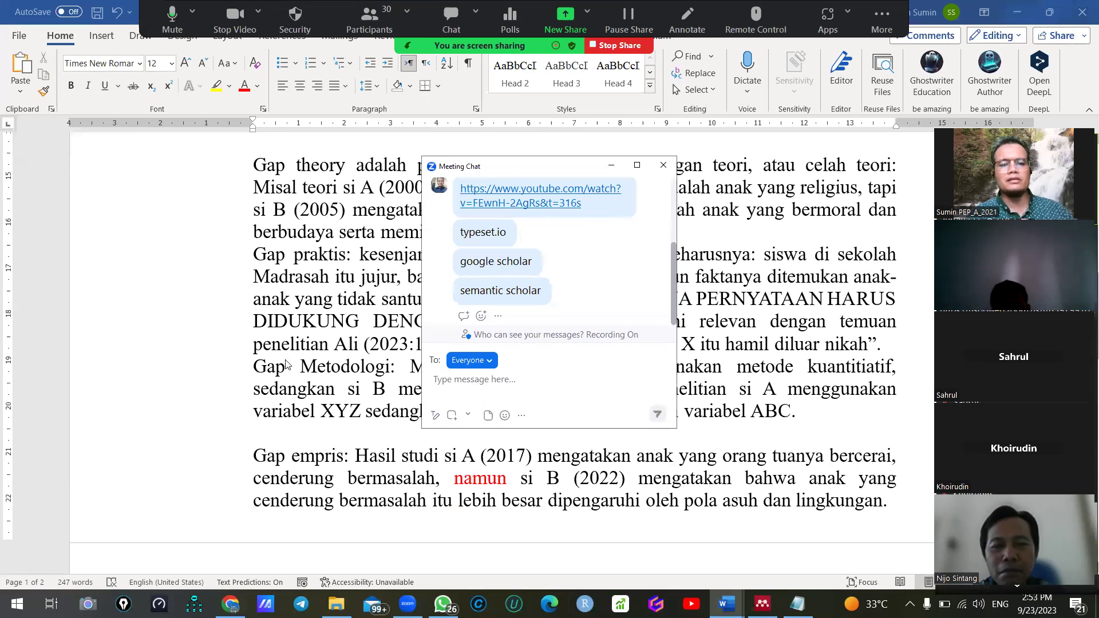
pyautogui.scroll(2, 354, 324)
pyautogui.scroll(-4, 329, 334)
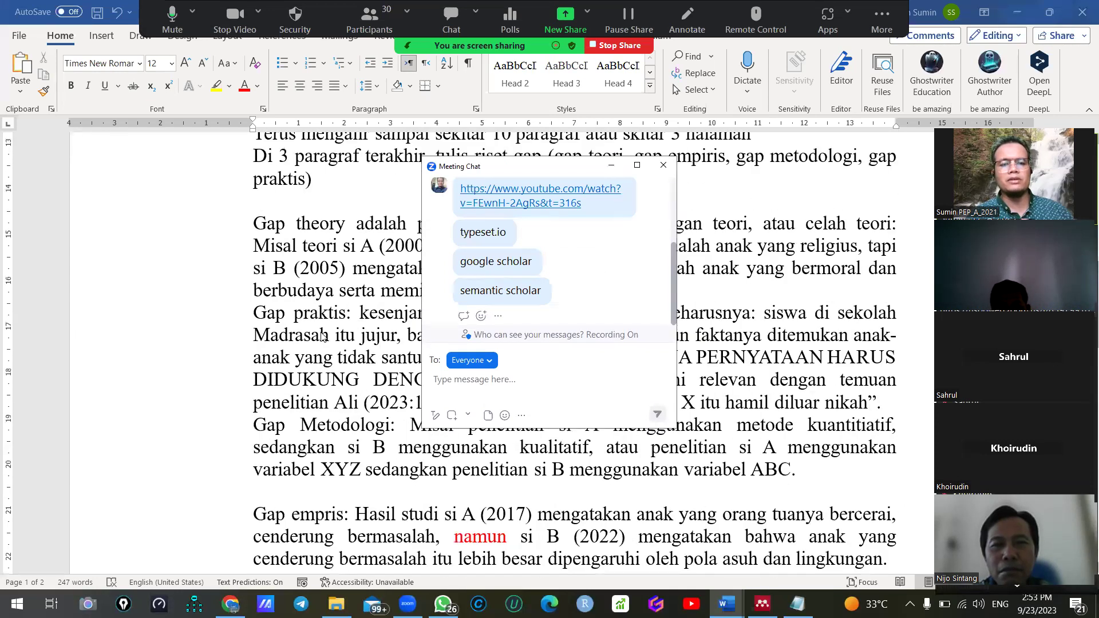
pyautogui.scroll(3, 299, 346)
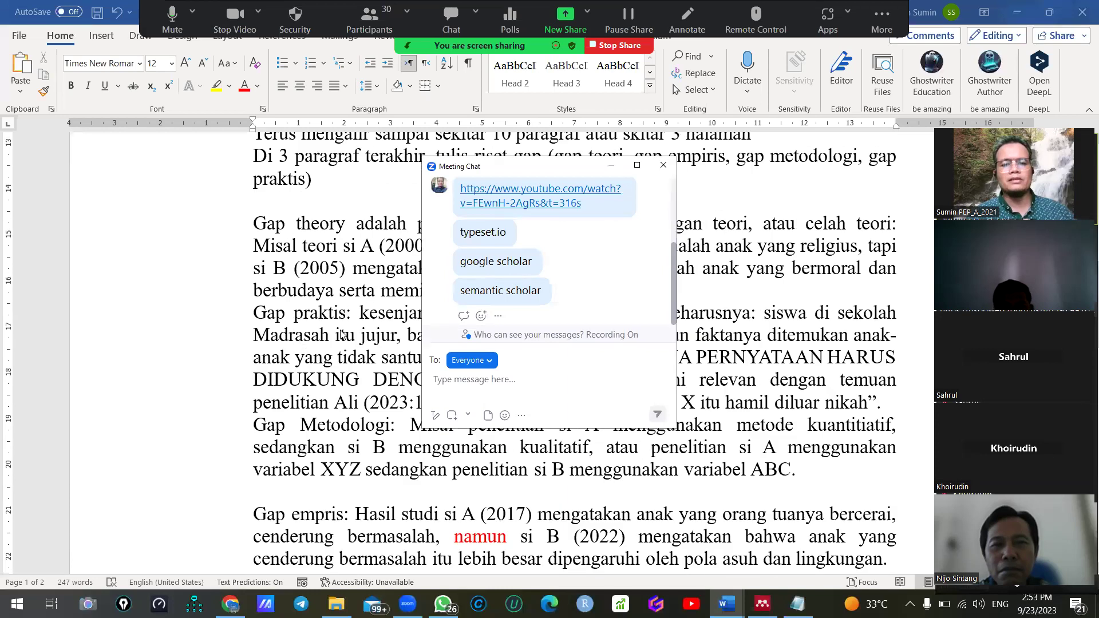
pyautogui.scroll(-2, 347, 269)
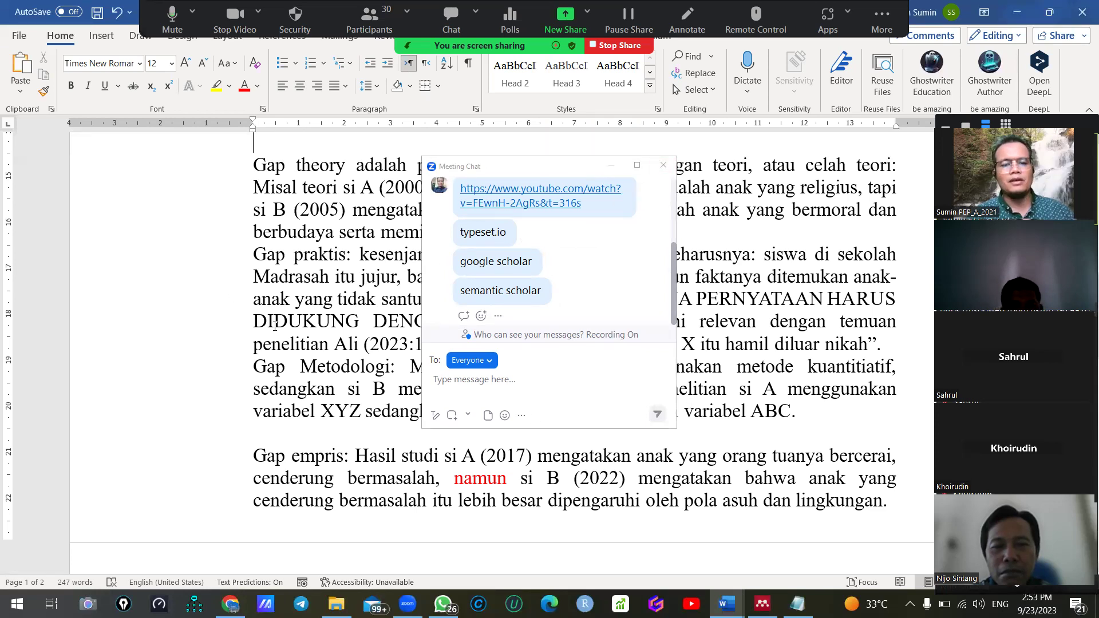
# Hide the Zoom meeting chat and review the Word article template
pyautogui.click(612, 166)
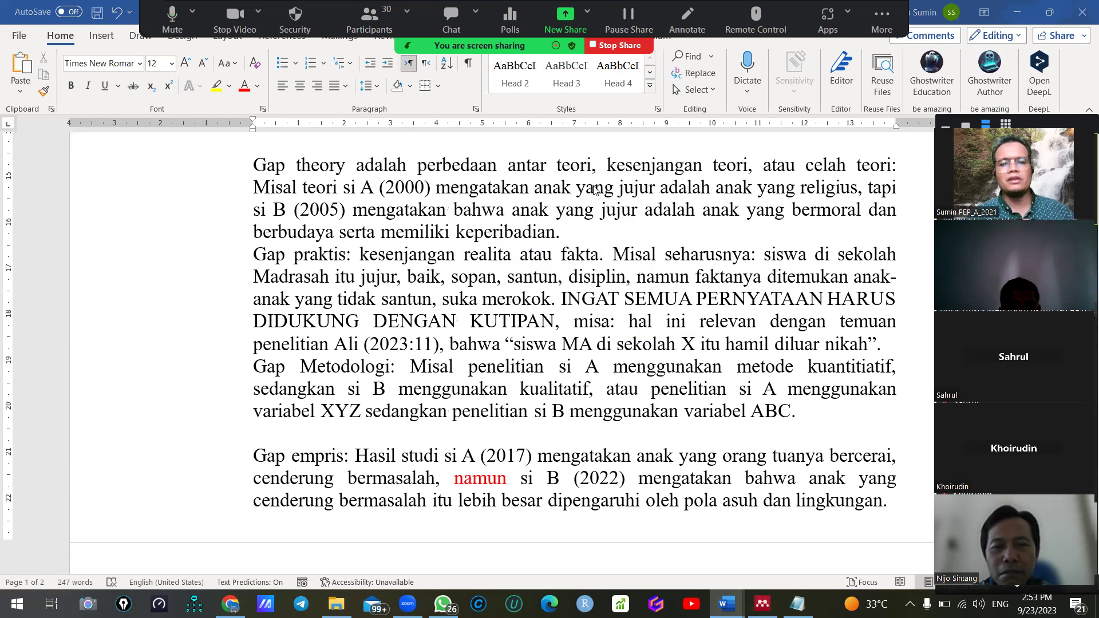
pyautogui.scroll(10, 344, 280)
pyautogui.scroll(-4, 406, 251)
pyautogui.scroll(-10, 407, 252)
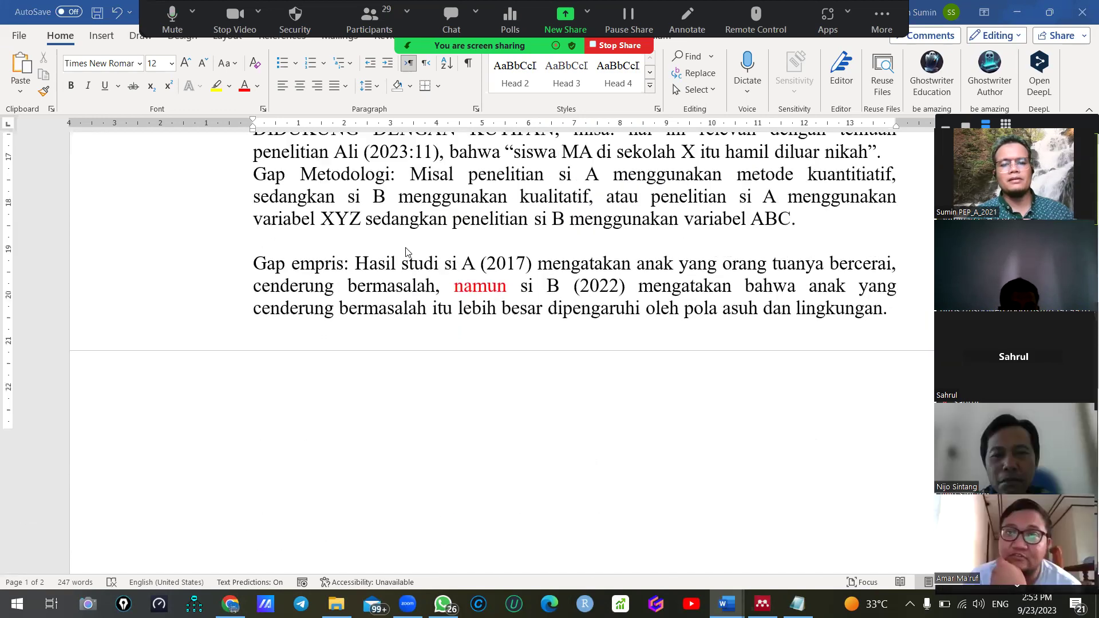
pyautogui.scroll(6, 406, 252)
pyautogui.scroll(7, 406, 252)
pyautogui.scroll(-6, 405, 246)
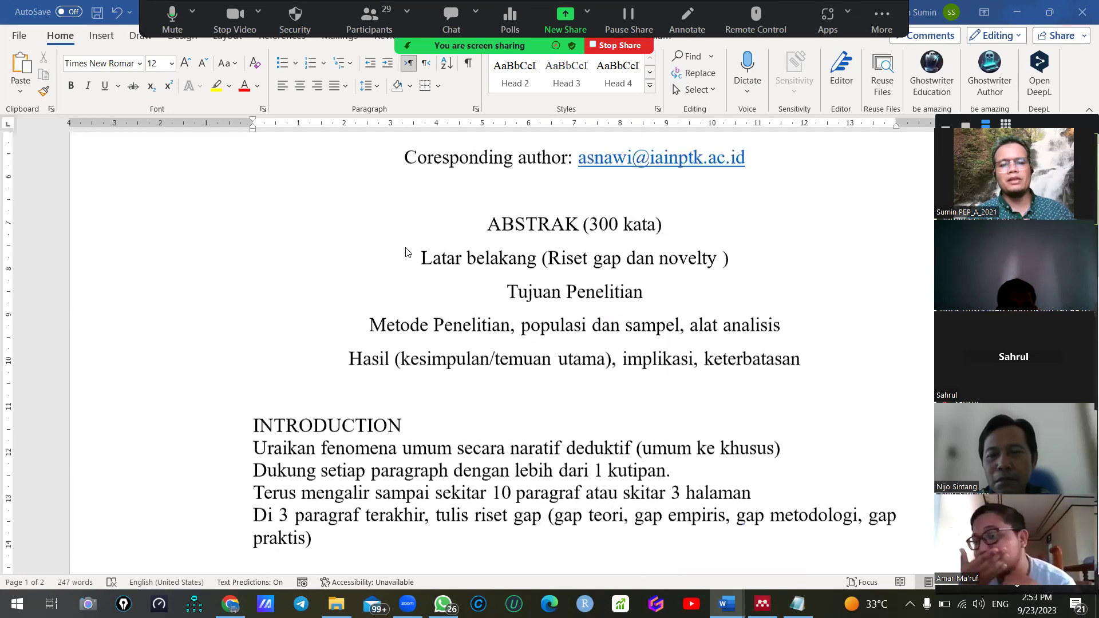
pyautogui.scroll(-5, 295, 297)
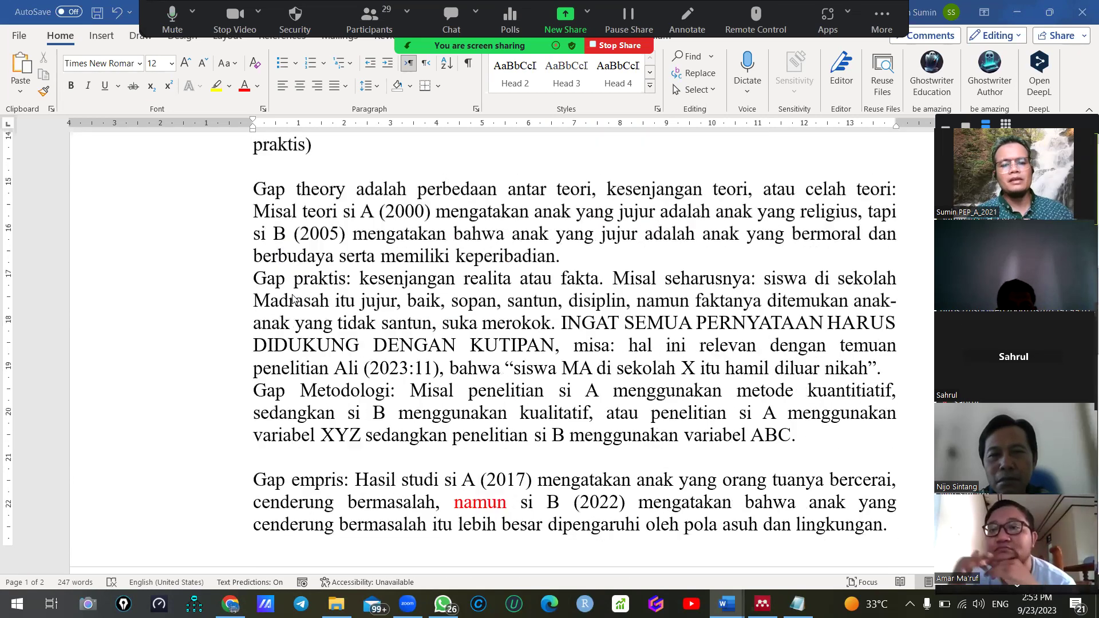
pyautogui.scroll(2, 295, 298)
pyautogui.scroll(10, 295, 298)
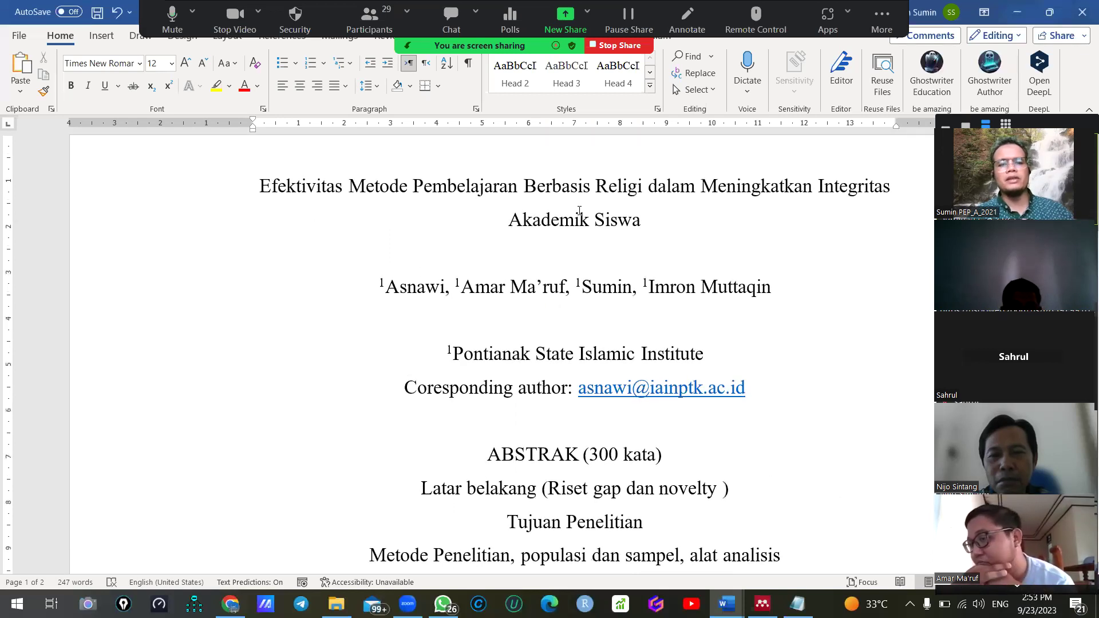
# Highlight the two-line article title
pyautogui.moveTo(653, 229); pyautogui.dragTo(354, 174)
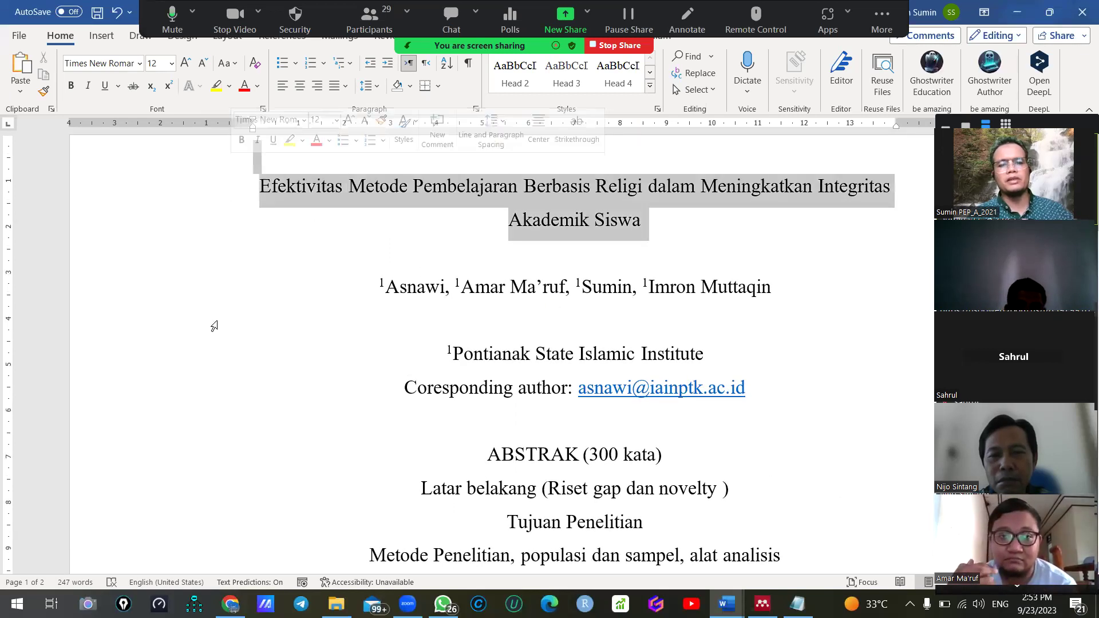
pyautogui.scroll(-5, 218, 337)
pyautogui.scroll(-2, 220, 339)
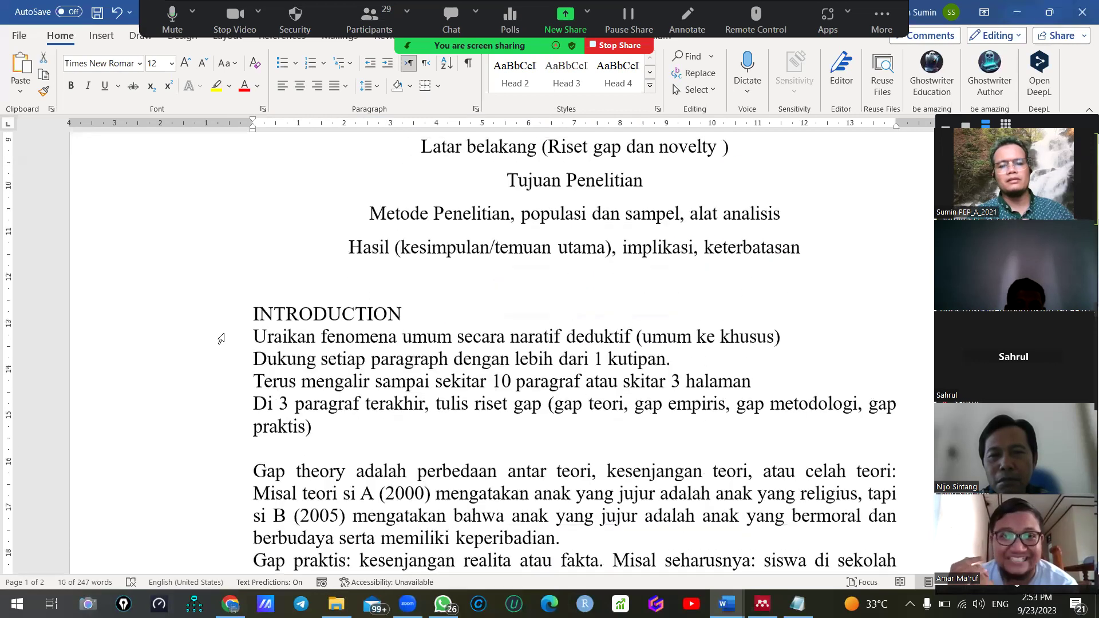
pyautogui.scroll(7, 220, 339)
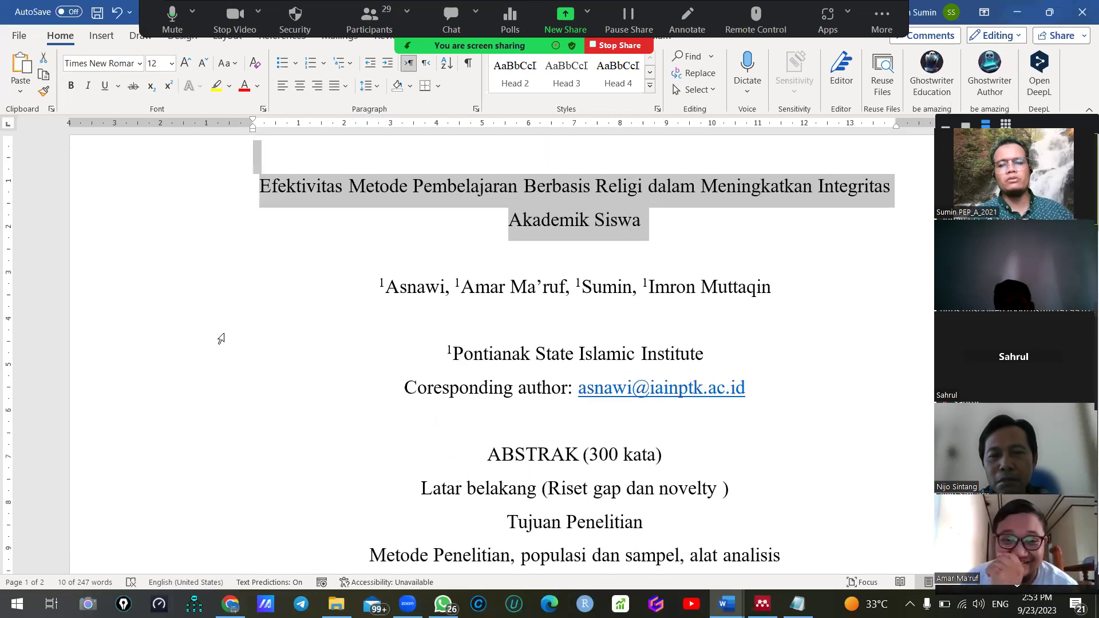
pyautogui.scroll(-2, 221, 338)
pyautogui.scroll(-5, 308, 425)
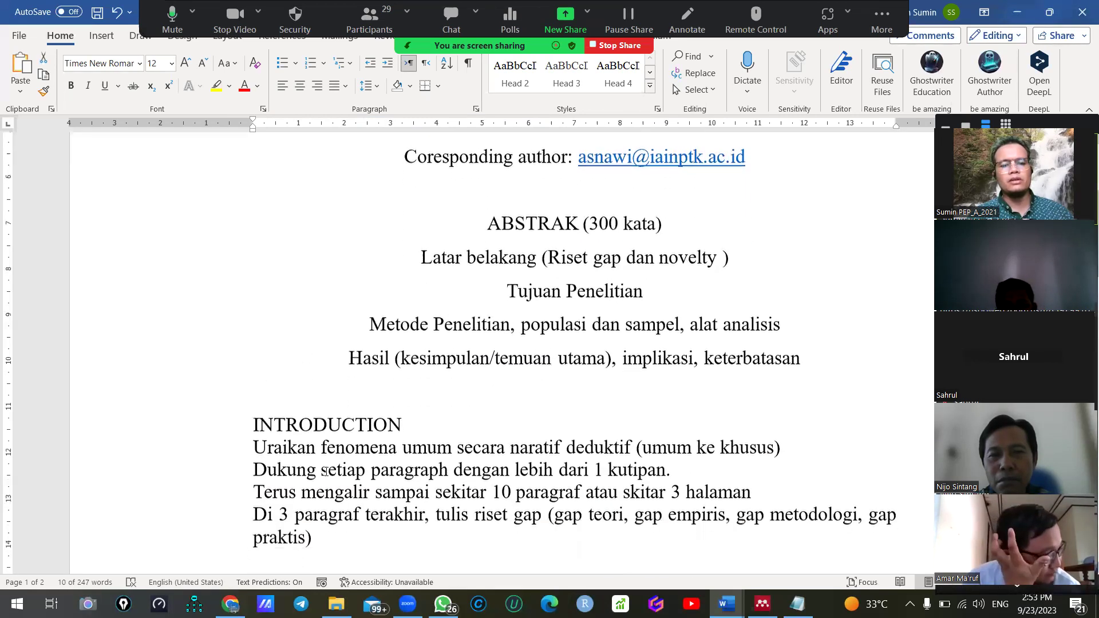
pyautogui.scroll(7, 383, 448)
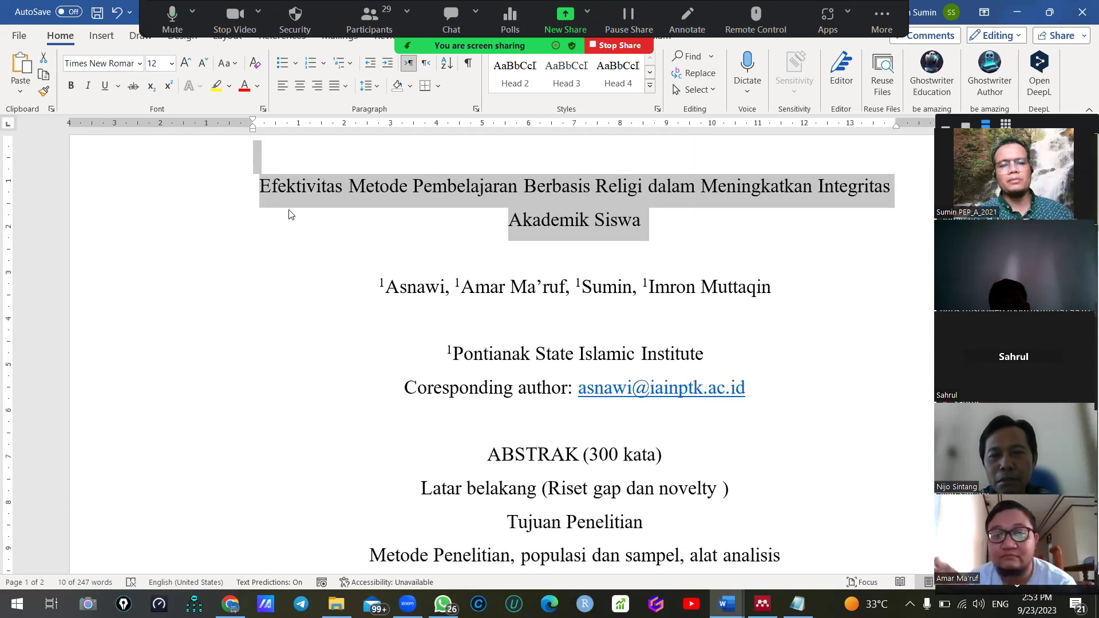
pyautogui.click(320, 189)
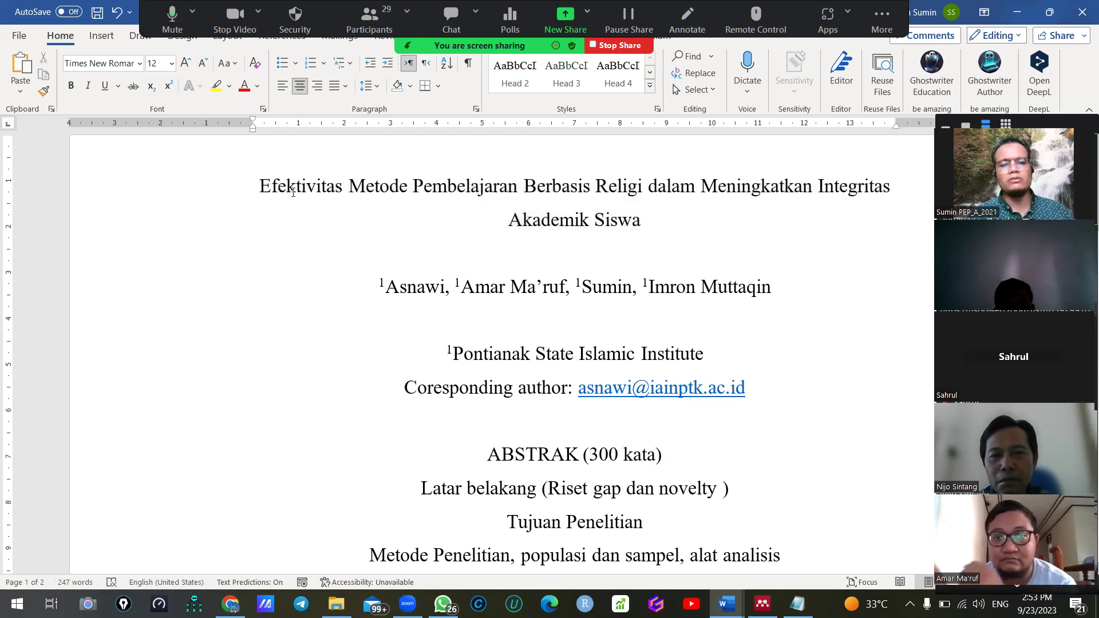
pyautogui.moveTo(292, 191); pyautogui.dragTo(692, 221)
pyautogui.scroll(-7, 451, 428)
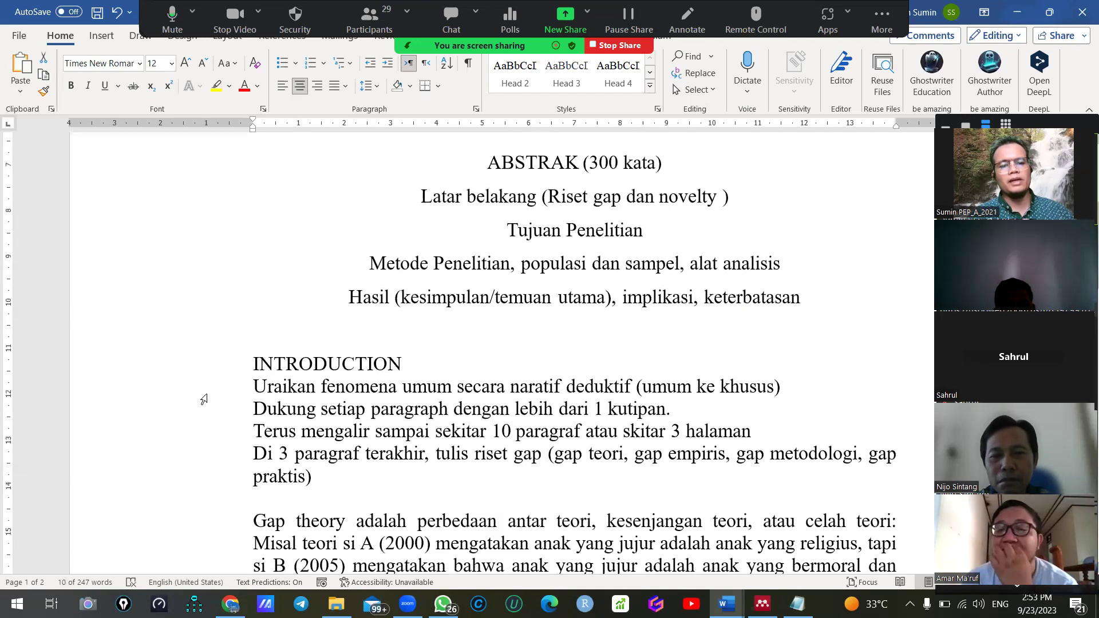
# Highlight the INTRODUCTION guidance lines and the year 2000 in the Gap theory example
pyautogui.moveTo(216, 276); pyautogui.dragTo(241, 378)
pyautogui.moveTo(241, 422); pyautogui.dragTo(344, 401)
pyautogui.click(316, 437)
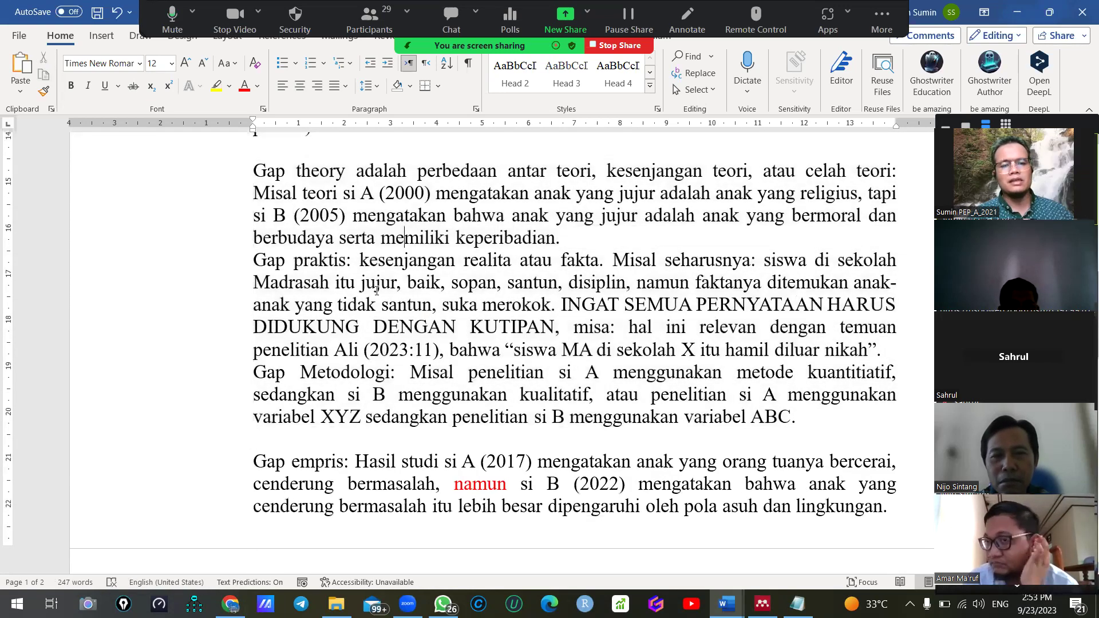
pyautogui.scroll(1, 316, 437)
pyautogui.scroll(2, 317, 437)
pyautogui.scroll(3, 312, 412)
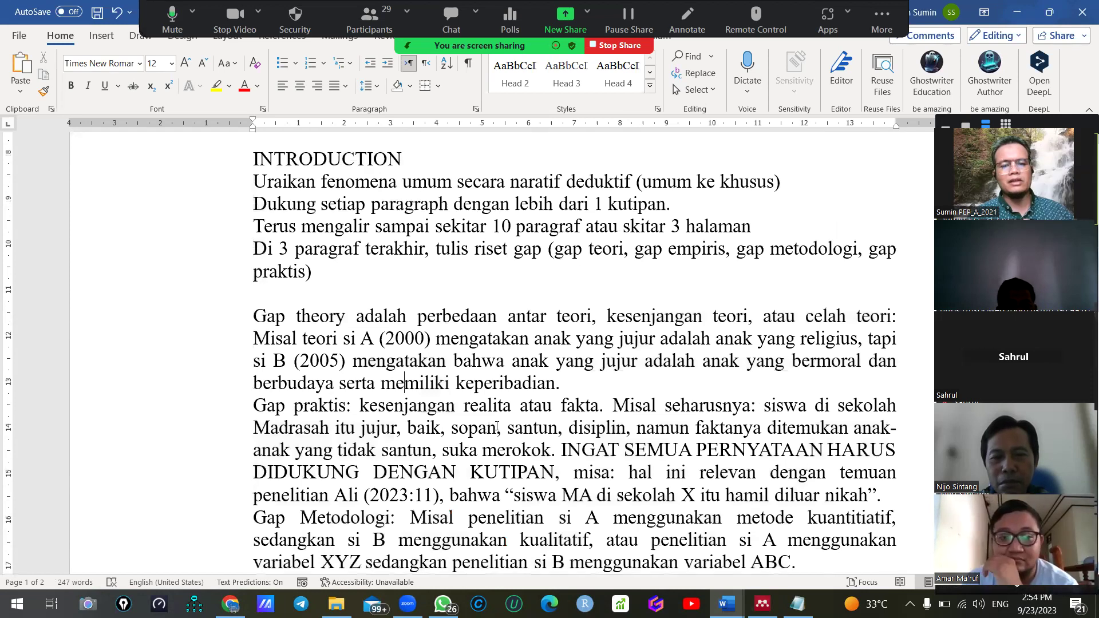
pyautogui.scroll(-4, 330, 411)
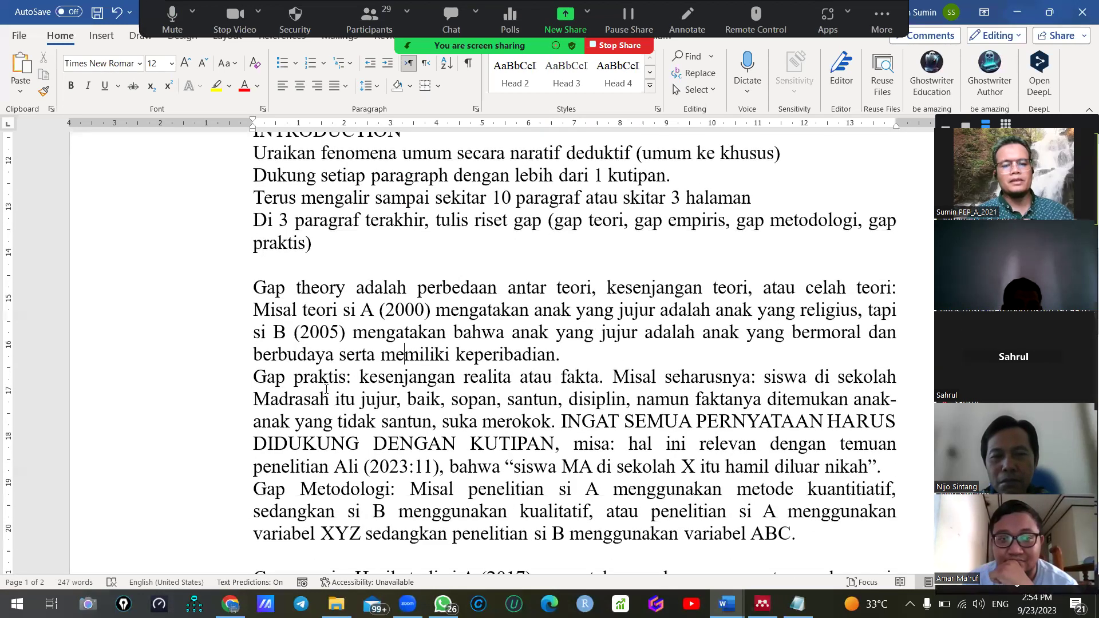
pyautogui.doubleClick(411, 309)
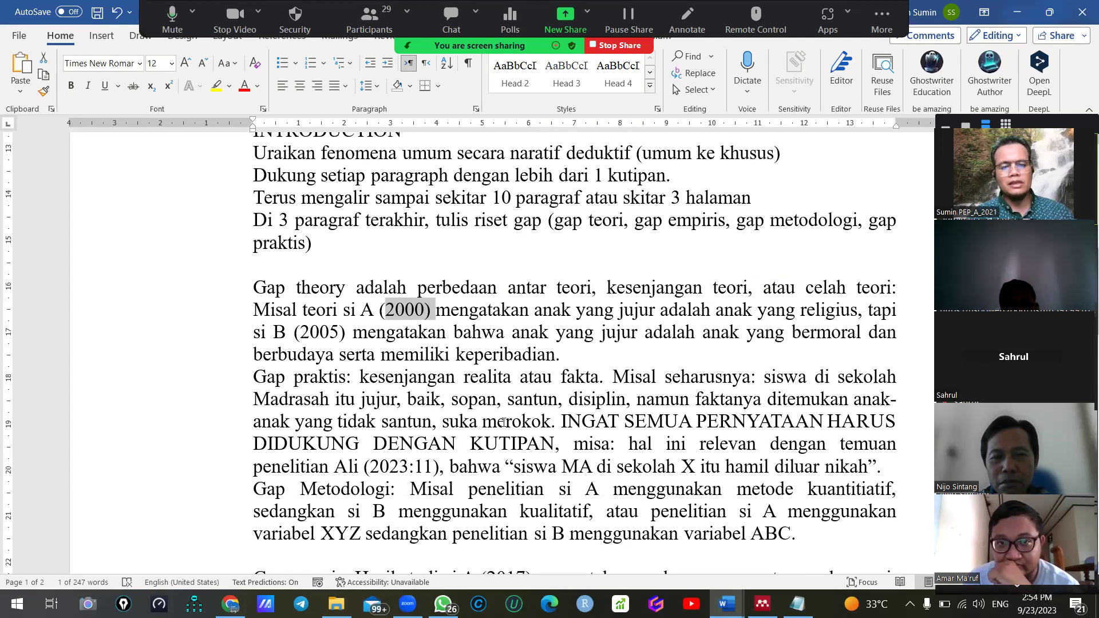
pyautogui.scroll(-5, 494, 422)
pyautogui.scroll(-2, 396, 397)
pyautogui.scroll(1, 417, 398)
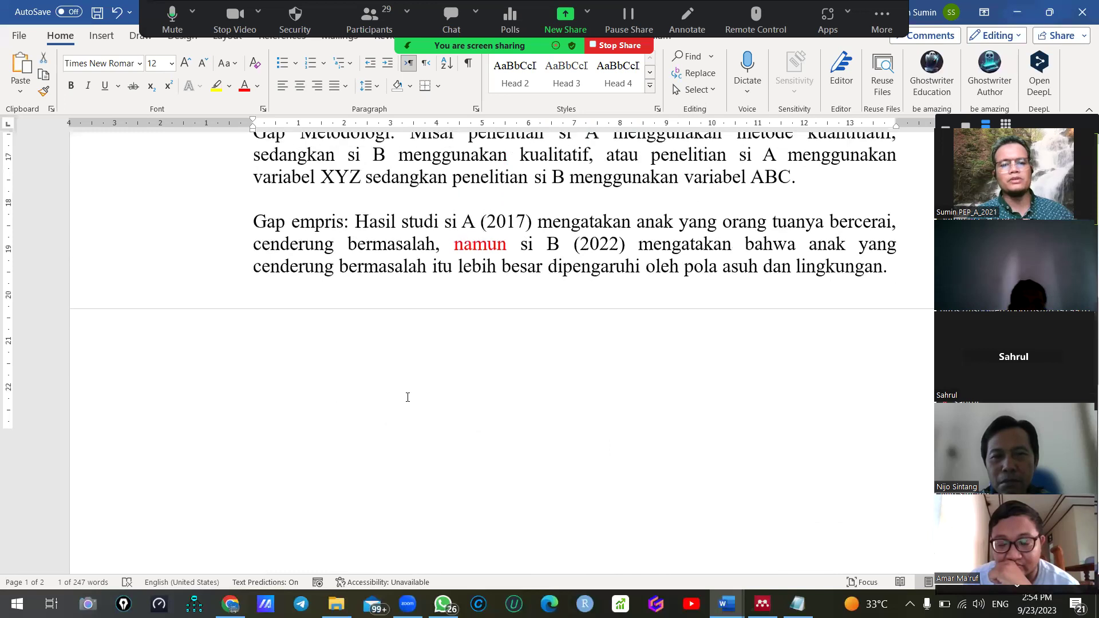
# Start a new paragraph after 'lingkungan.' in Gap empris and type 'menurut Sukmatawati et al'
pyautogui.click(910, 297)
pyautogui.press('Return')
pyautogui.press('Return')
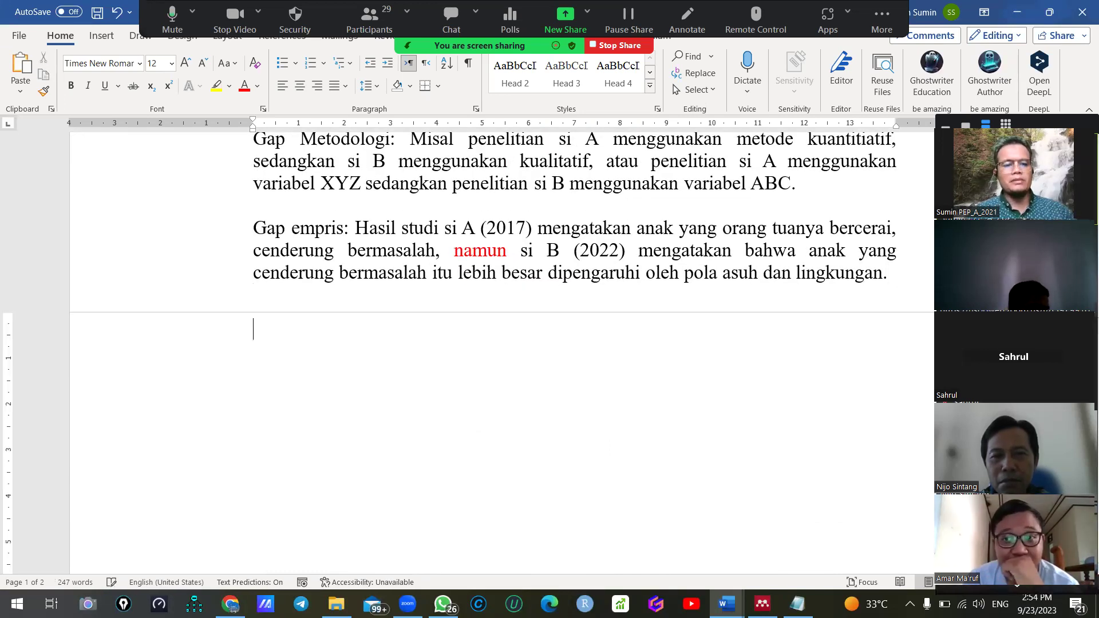
pyautogui.write('menurut ')
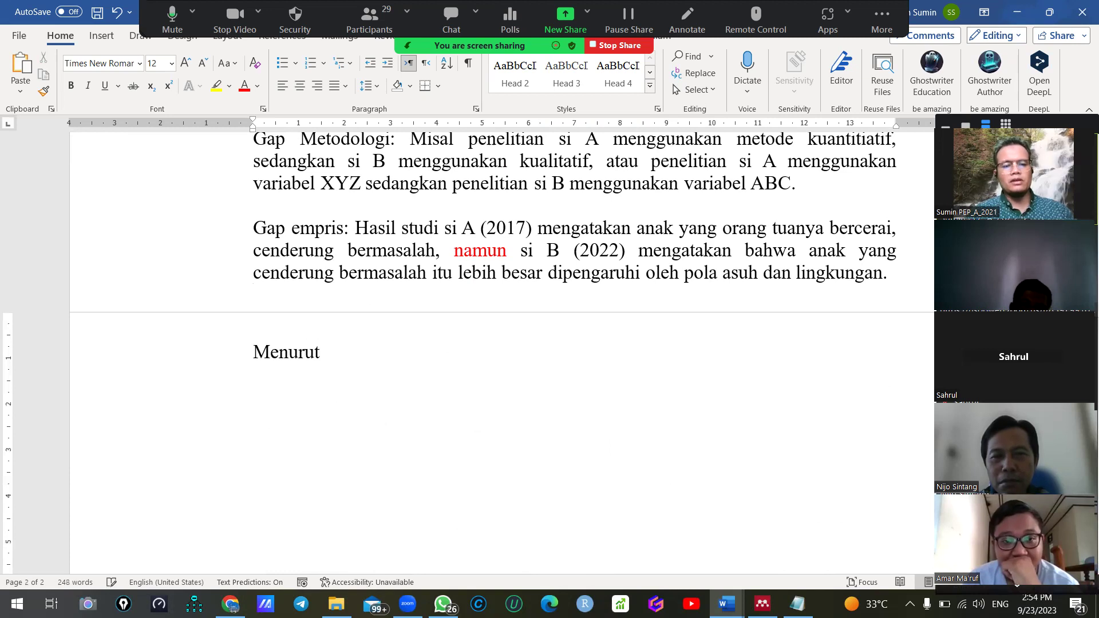
pyautogui.write('Suk')
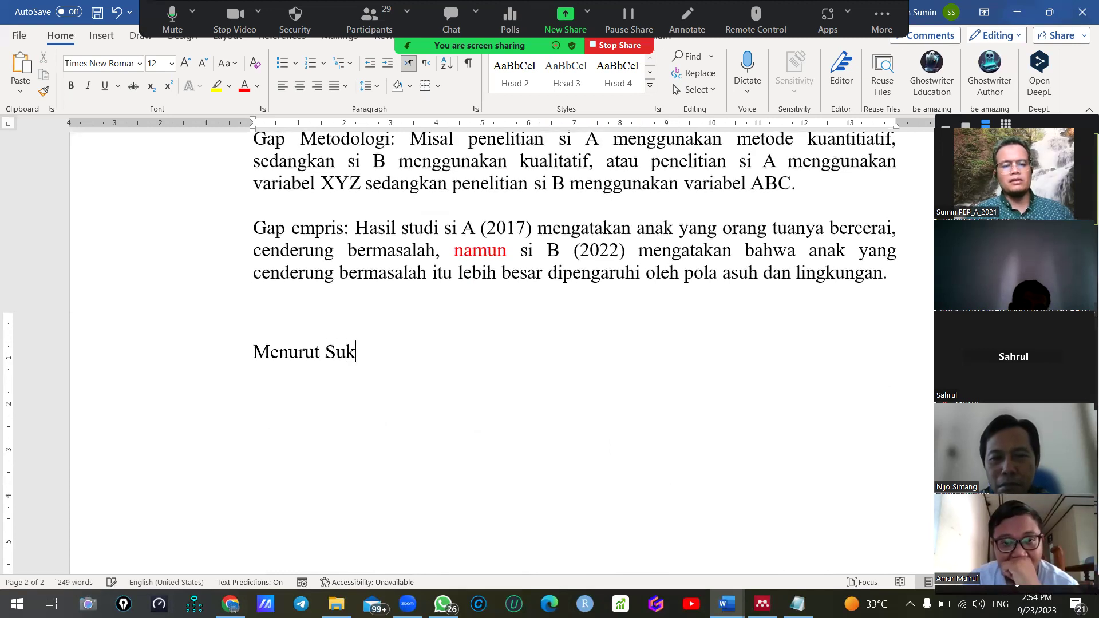
pyautogui.write('matawati et al.')
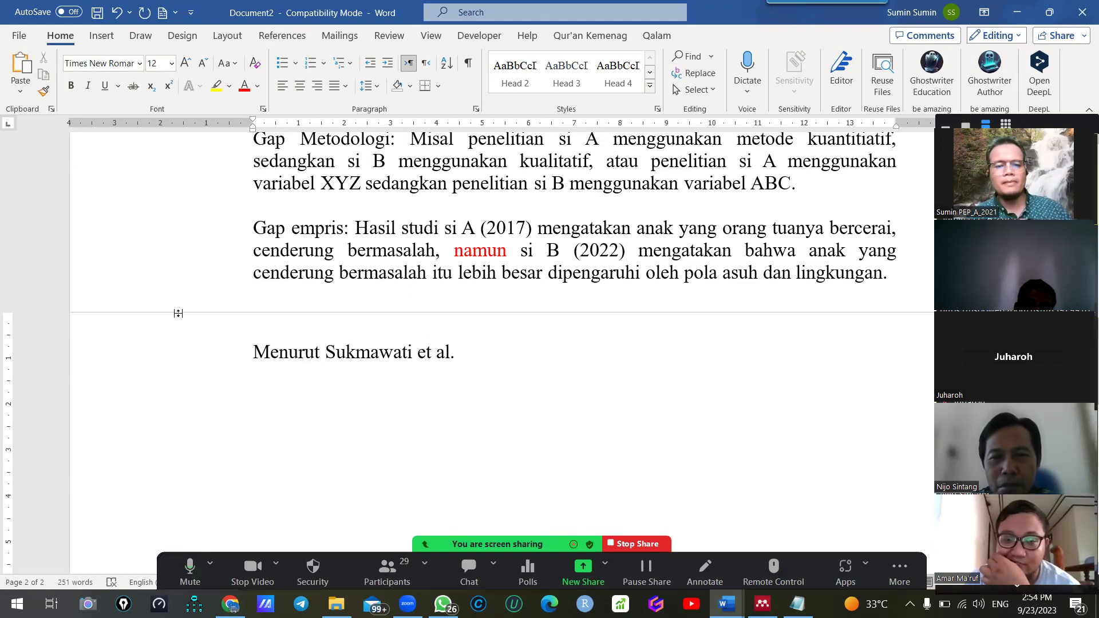
# Scroll down to the new 'Menurut Sukmawati et al.' paragraph on page 2
pyautogui.scroll(-2, 221, 336)
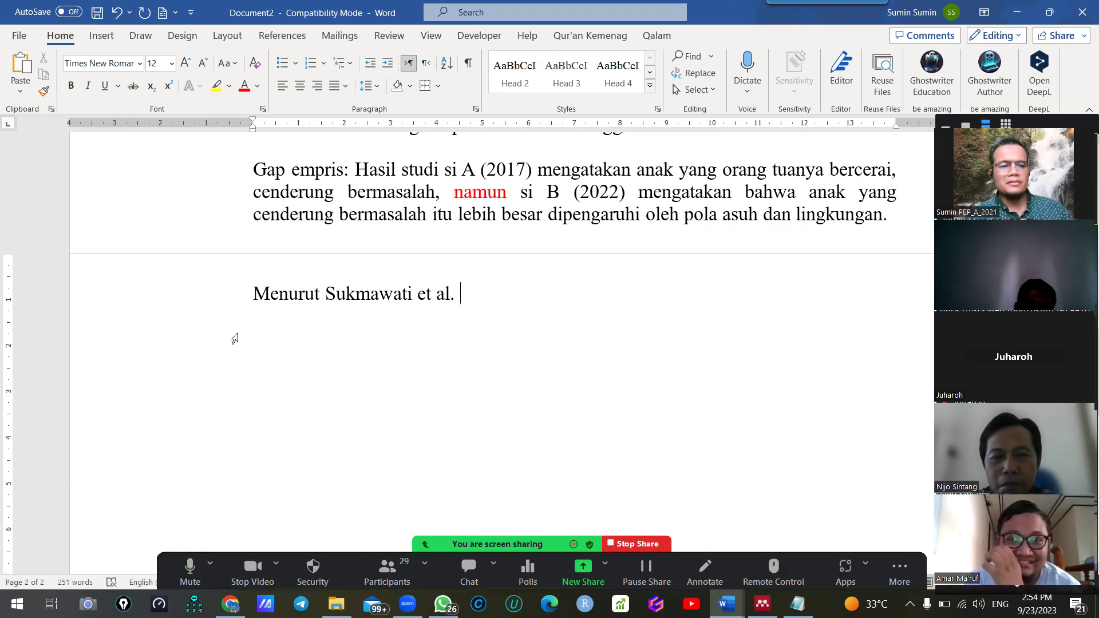
# Insert a year-only Mendeley citation of the Sukmawati 2022 paper after 'et al.'
pyautogui.click(278, 36)
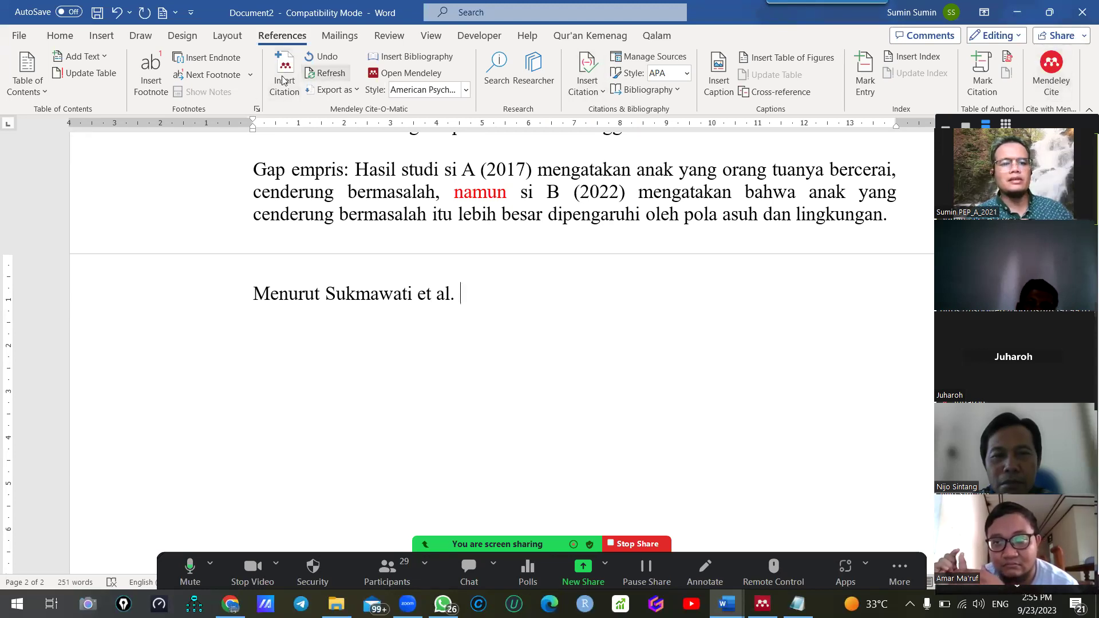
pyautogui.click(1052, 65)
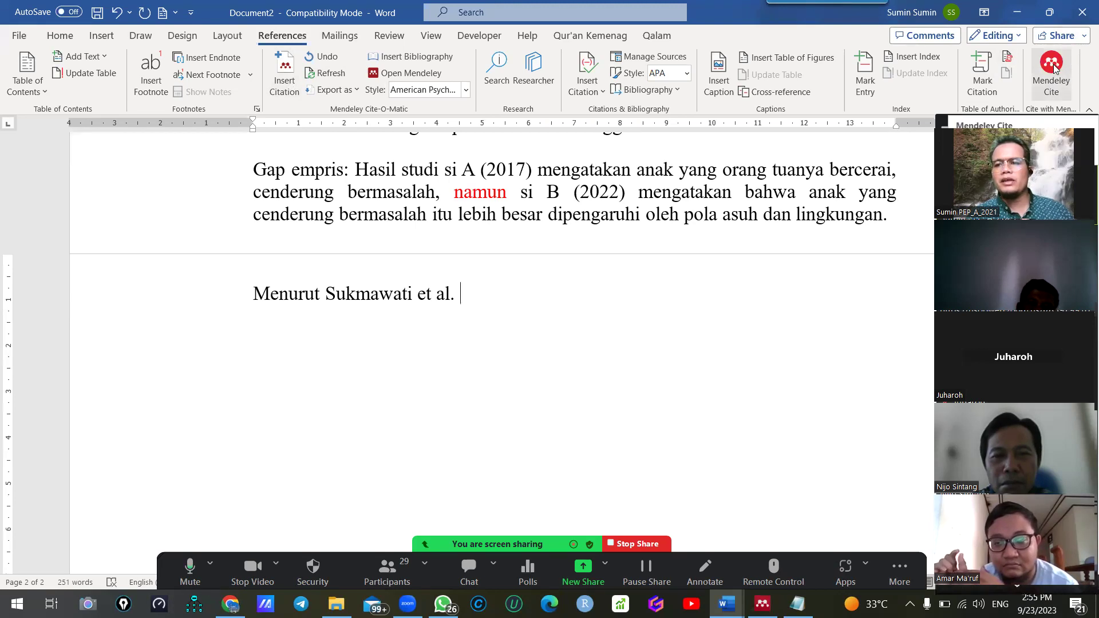
pyautogui.click(283, 77)
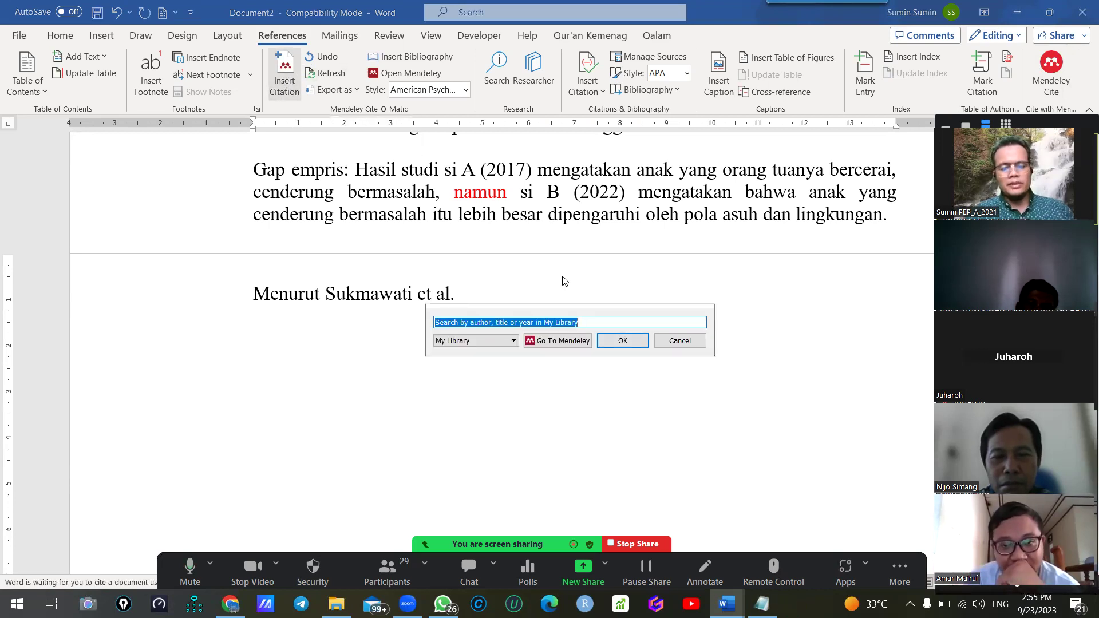
pyautogui.write('sukmawati')
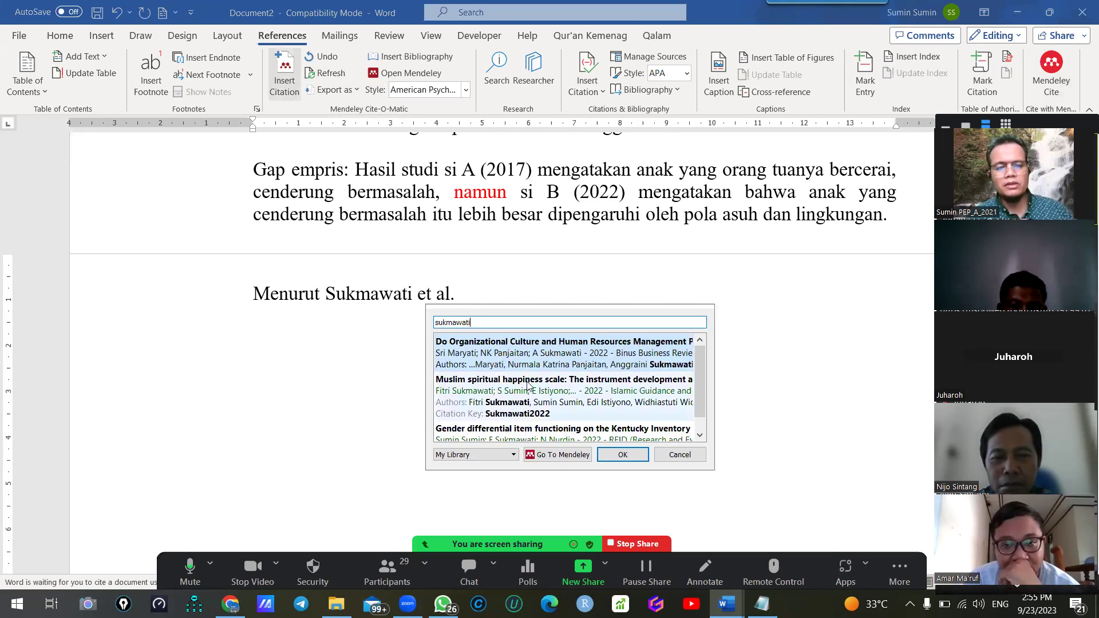
pyautogui.click(508, 391)
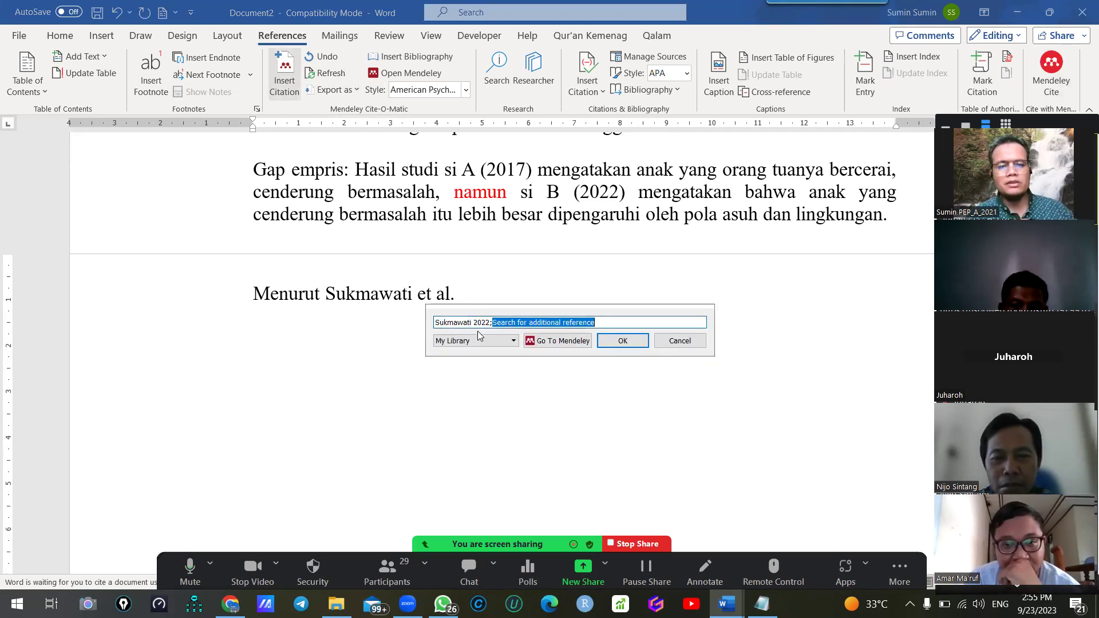
pyautogui.click(456, 321)
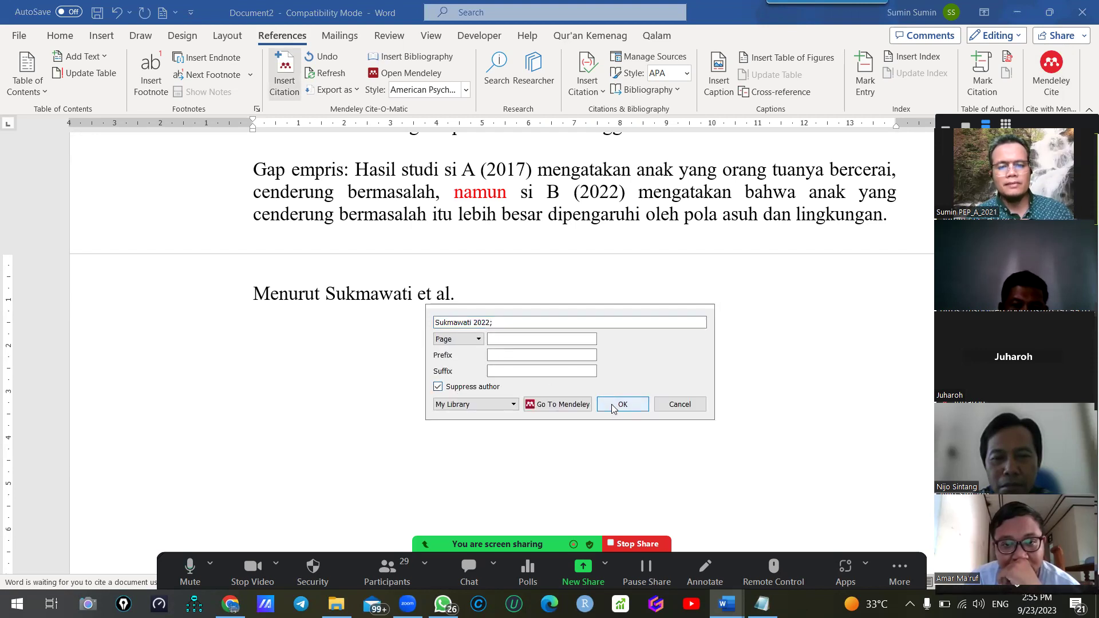
pyautogui.click(608, 402)
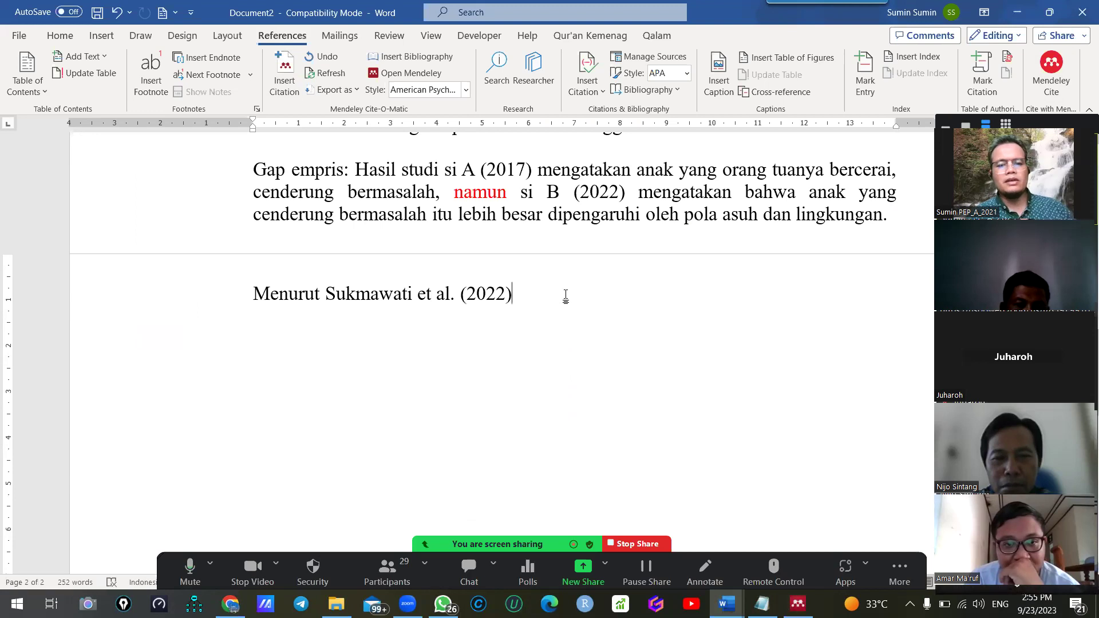
# Type that Islamic family spiritual happiness is measured by seven aspects, beginning 'hati yang selalu bersyukur'
pyautogui.write('mengatakan b')
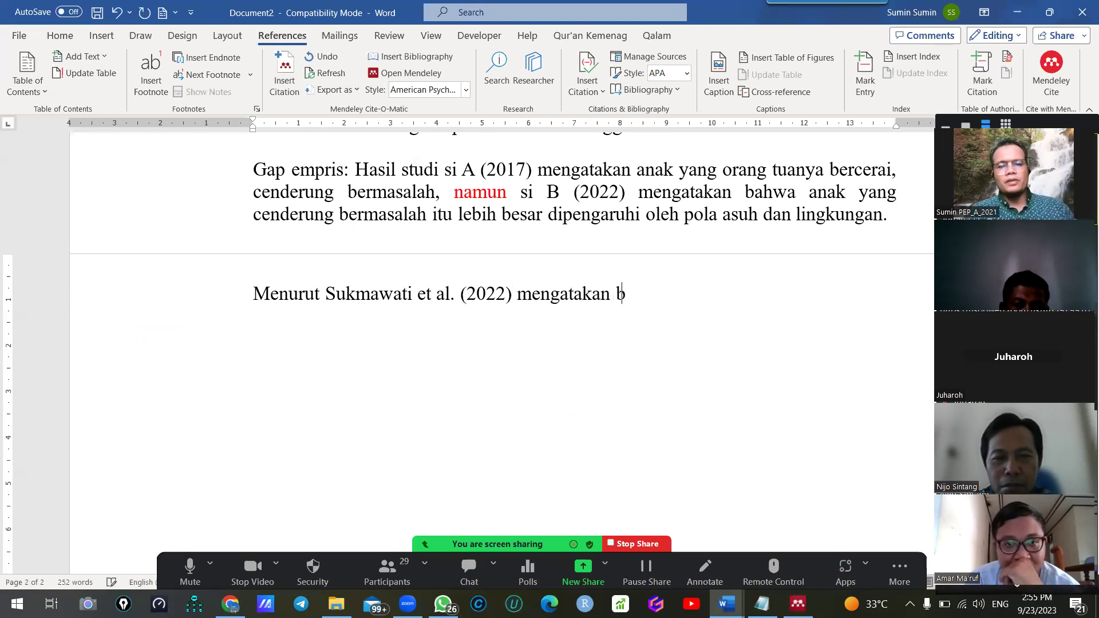
pyautogui.write('ahwa keba')
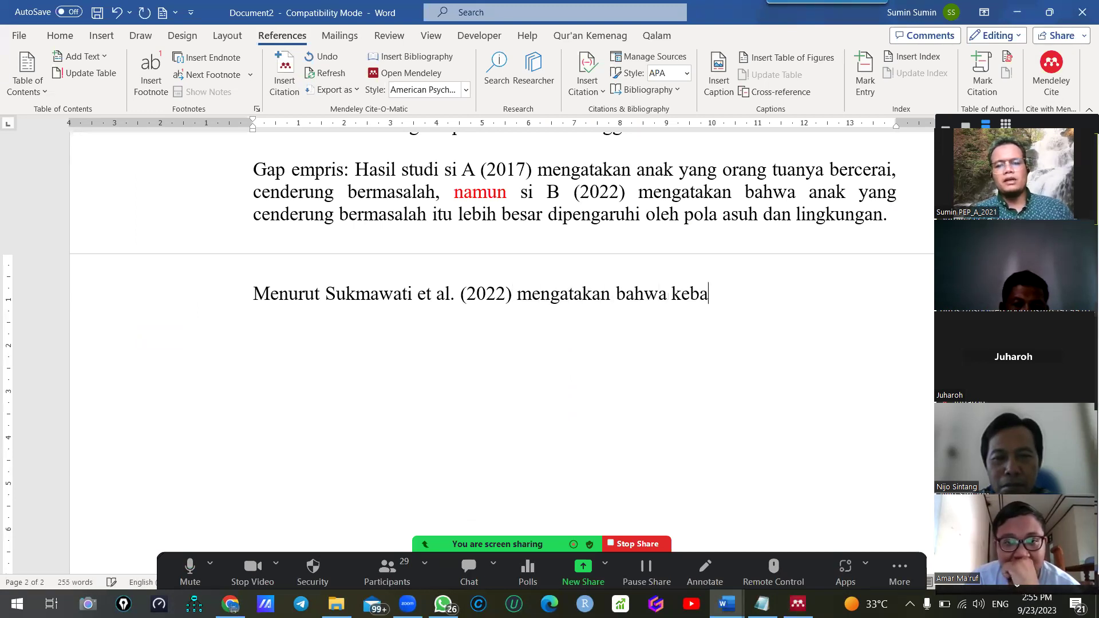
pyautogui.write('hagiaan secara')
pyautogui.hotkey('ctrl', 'BackSpace')
pyautogui.write('spiritual kel')
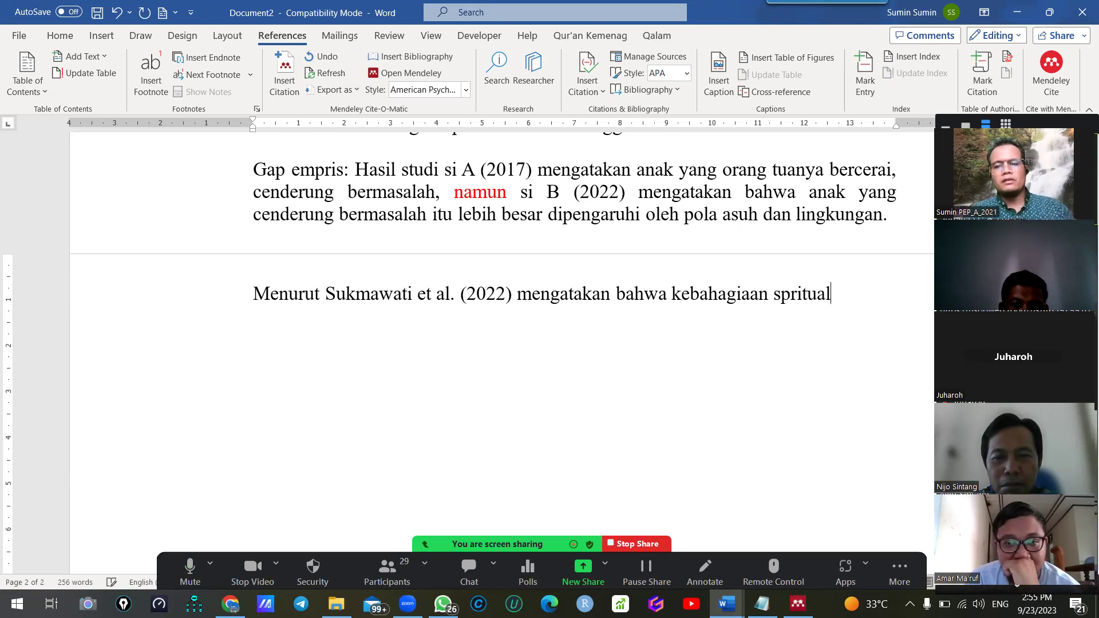
pyautogui.write('uar')
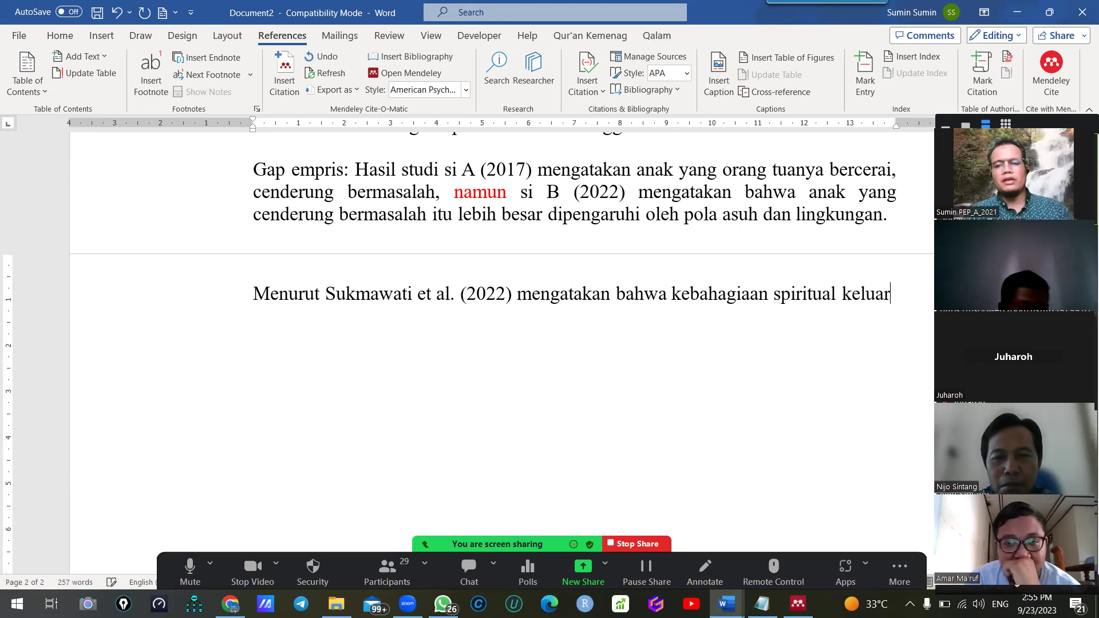
pyautogui.write('ga islam adalah')
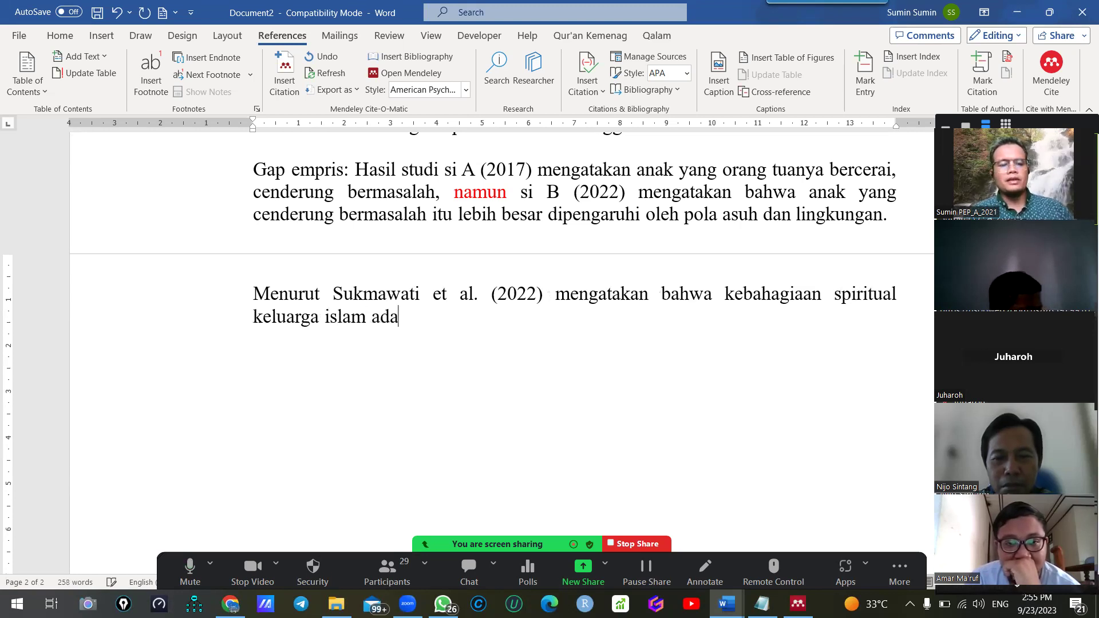
pyautogui.press('BackSpace')
pyautogui.press('BackSpace')
pyautogui.press('BackSpace')
pyautogui.press('BackSpace')
pyautogui.press('BackSpace')
pyautogui.press('BackSpace')
pyautogui.write('diukur menuru')
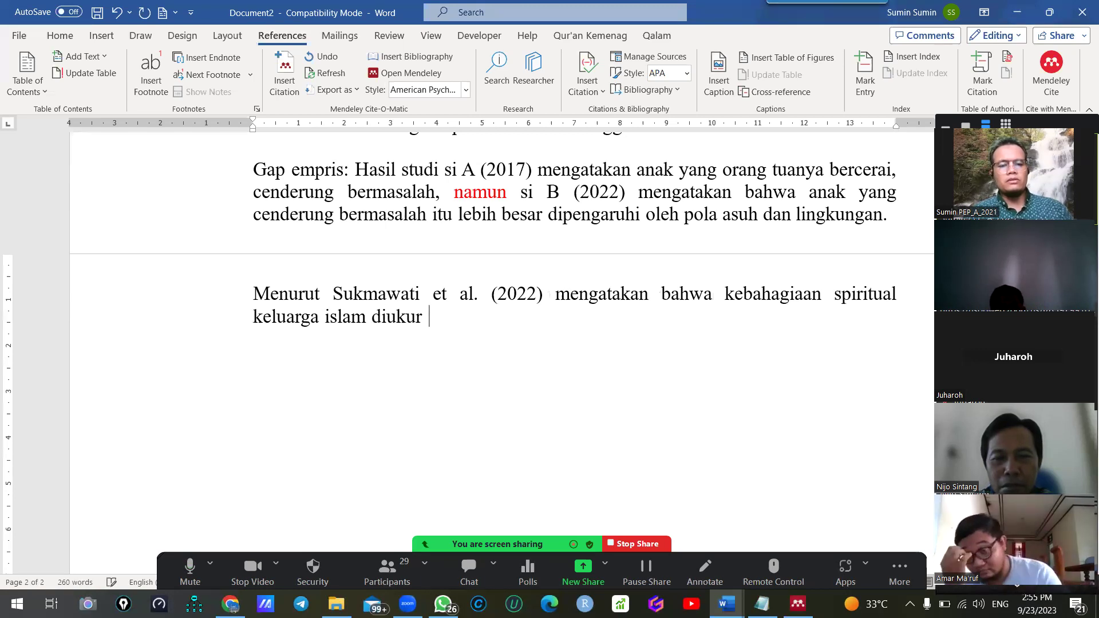
pyautogui.press('BackSpace')
pyautogui.press('BackSpace')
pyautogui.press('BackSpace')
pyautogui.press('BackSpace')
pyautogui.press('BackSpace')
pyautogui.press('BackSpace')
pyautogui.write('meng')
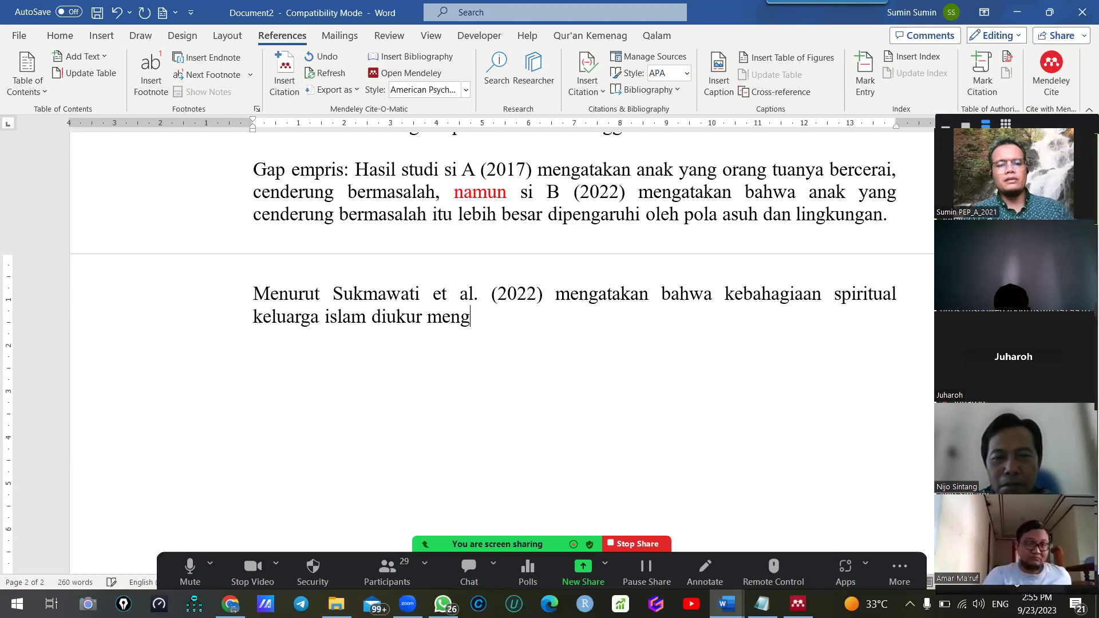
pyautogui.write('gunakan 7 aspek')
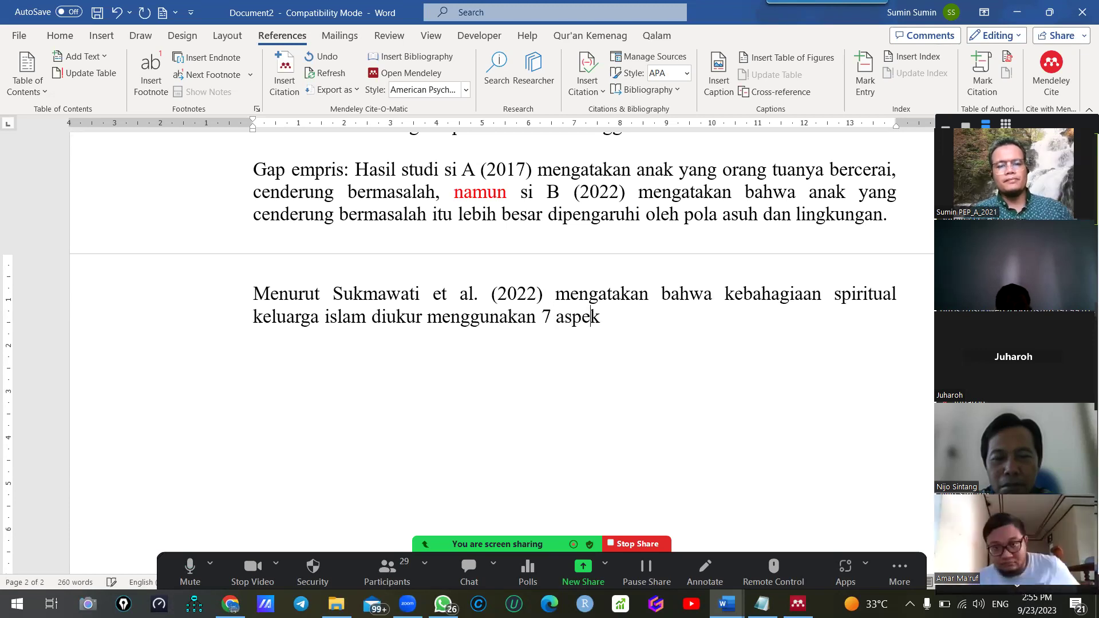
pyautogui.press('BackSpace')
pyautogui.press('BackSpace')
pyautogui.press('BackSpace')
pyautogui.press('BackSpace')
pyautogui.press('BackSpace')
pyautogui.press('BackSpace')
pyautogui.press('BackSpace')
pyautogui.write('tujuah')
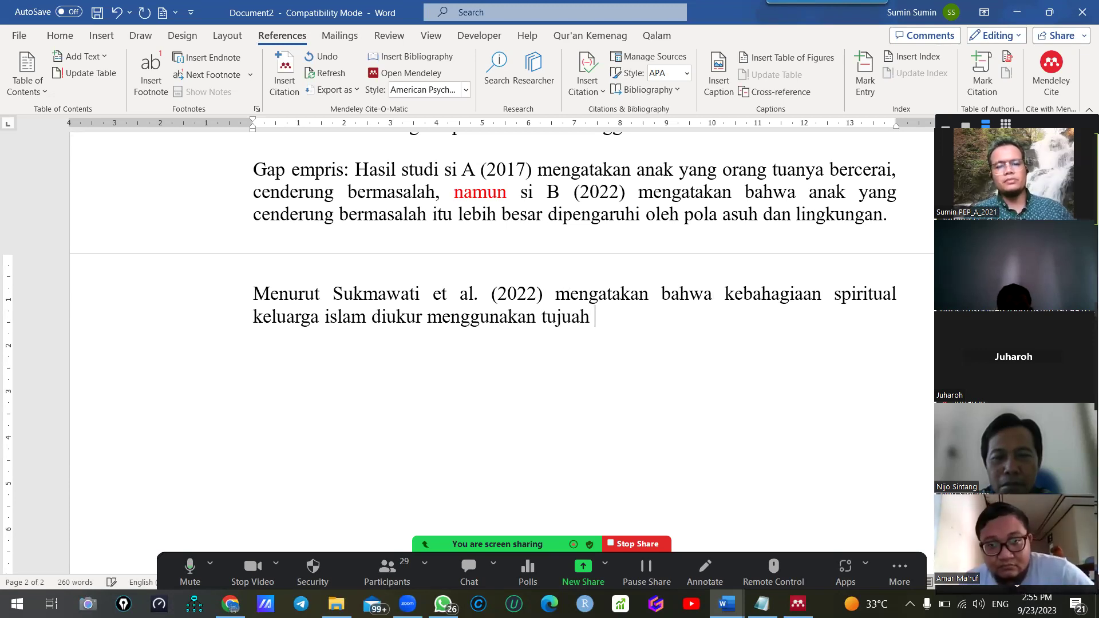
pyautogui.press('BackSpace')
pyautogui.press('BackSpace')
pyautogui.write('h aspe')
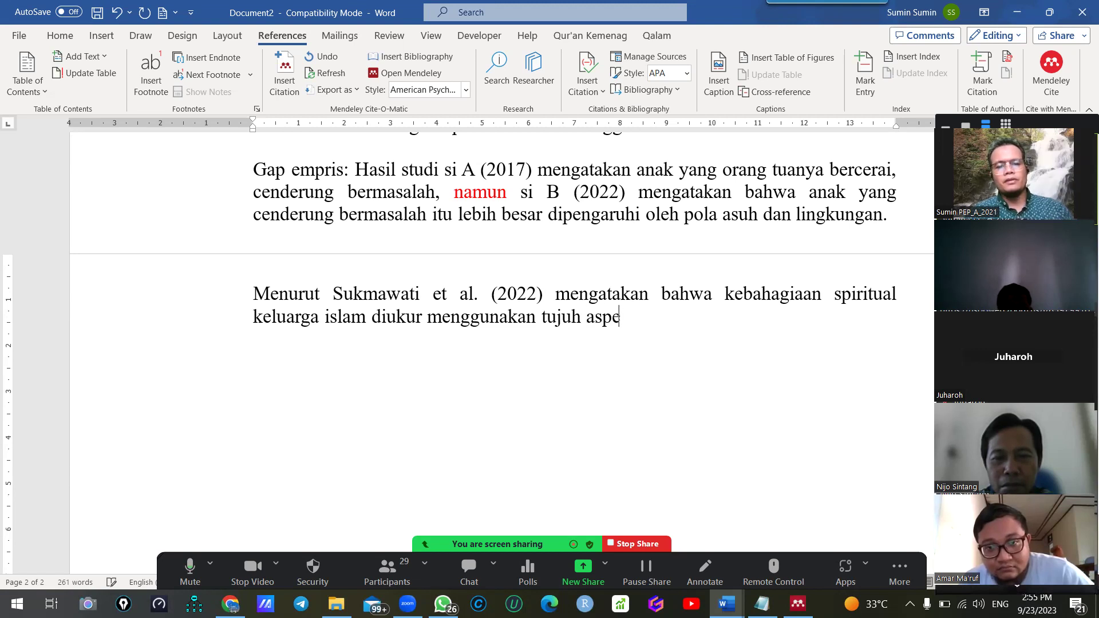
pyautogui.write('k, yaitu')
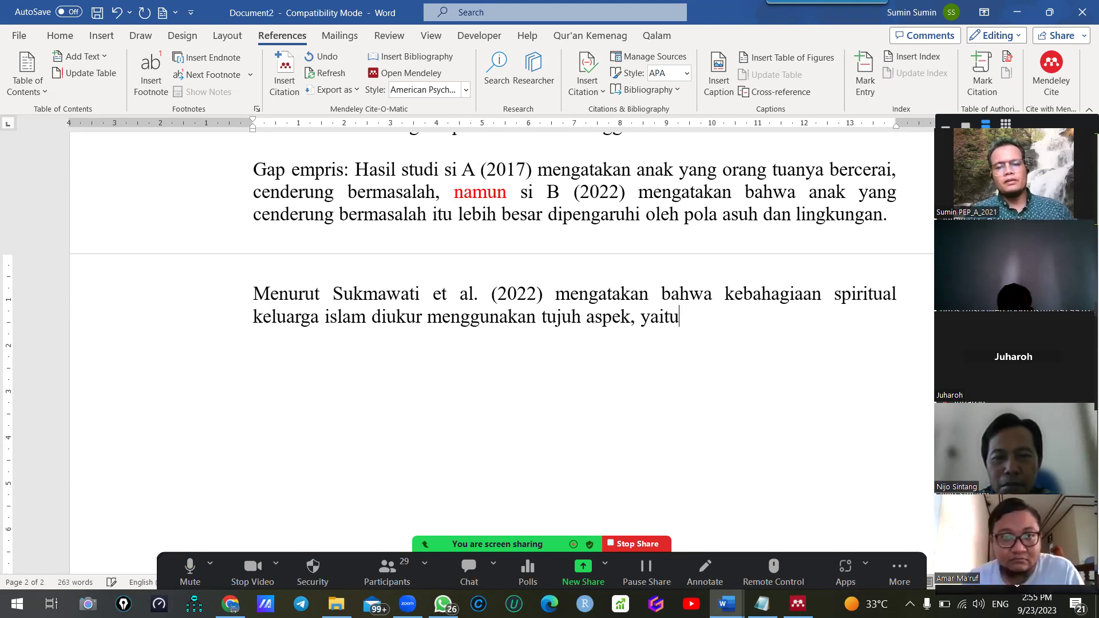
pyautogui.write('; hati yang selalu bersyuk')
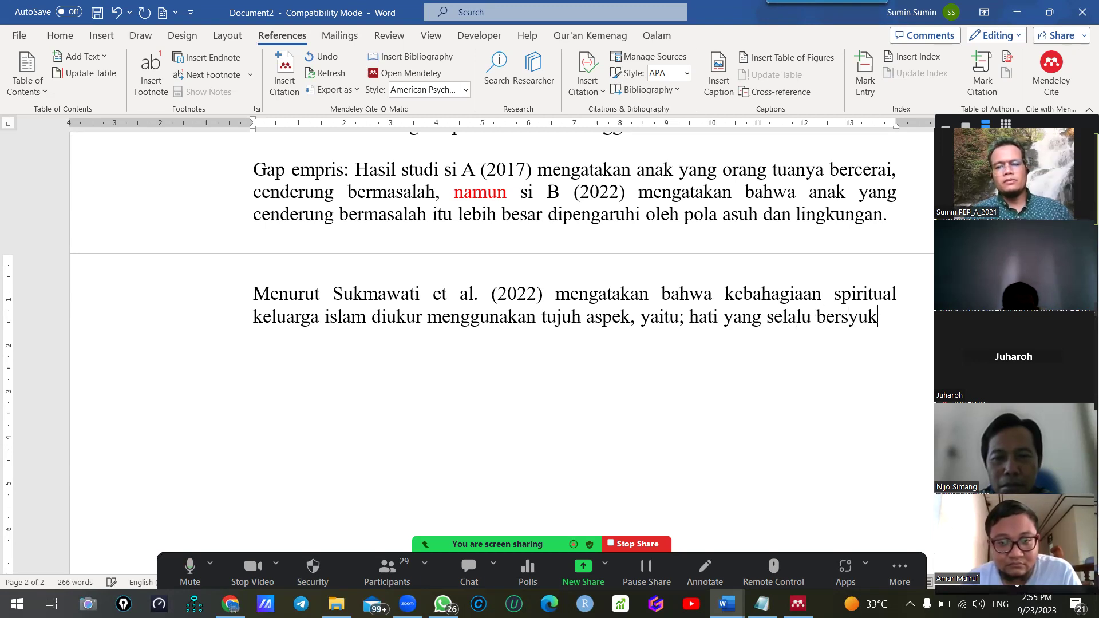
pyautogui.write('ur,')
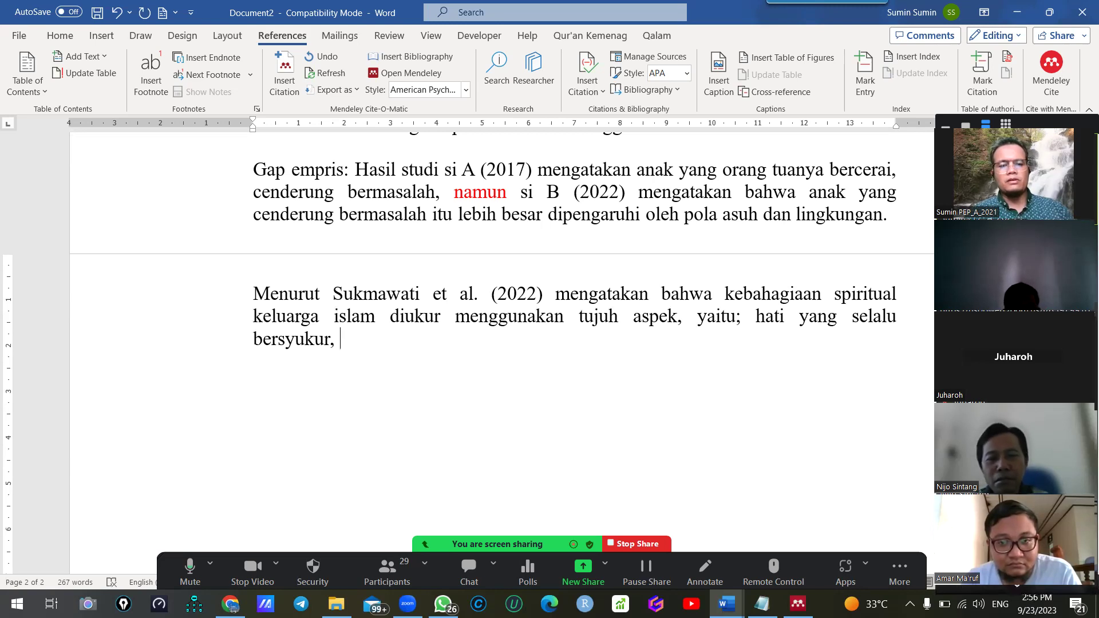
# List the remaining aspects, from pasangan and anak through 'lingkungan yang baik', then start a new line
pyautogui.write('istri sh')
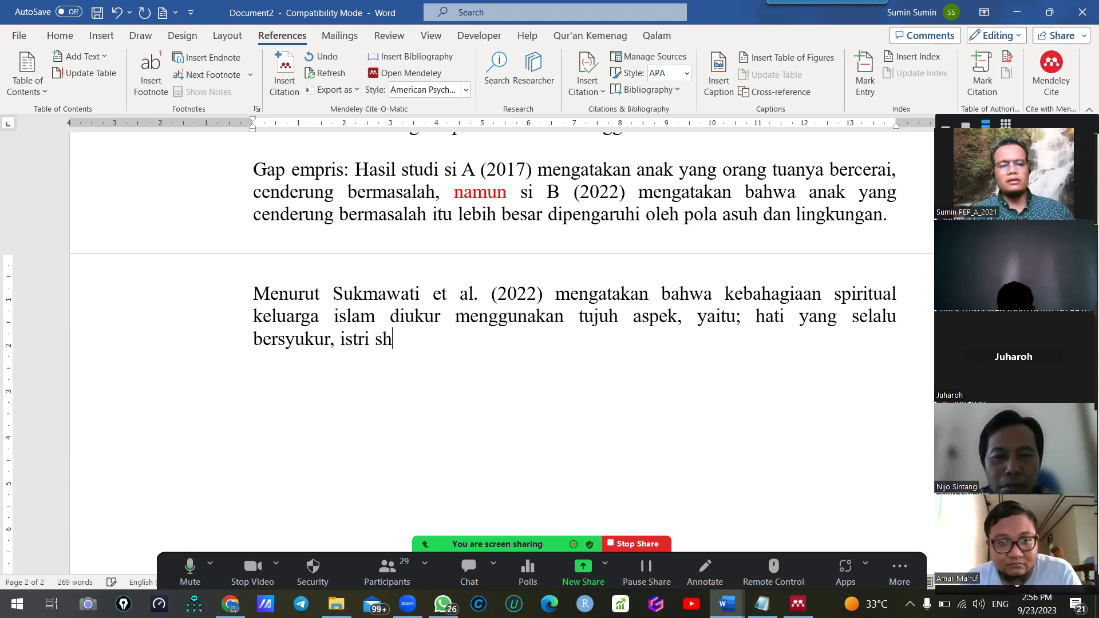
pyautogui.press('BackSpace')
pyautogui.press('BackSpace')
pyautogui.press('BackSpace')
pyautogui.press('BackSpace')
pyautogui.press('BackSpace')
pyautogui.press('BackSpace')
pyautogui.press('BackSpace')
pyautogui.press('BackSpace')
pyautogui.press('BackSpace')
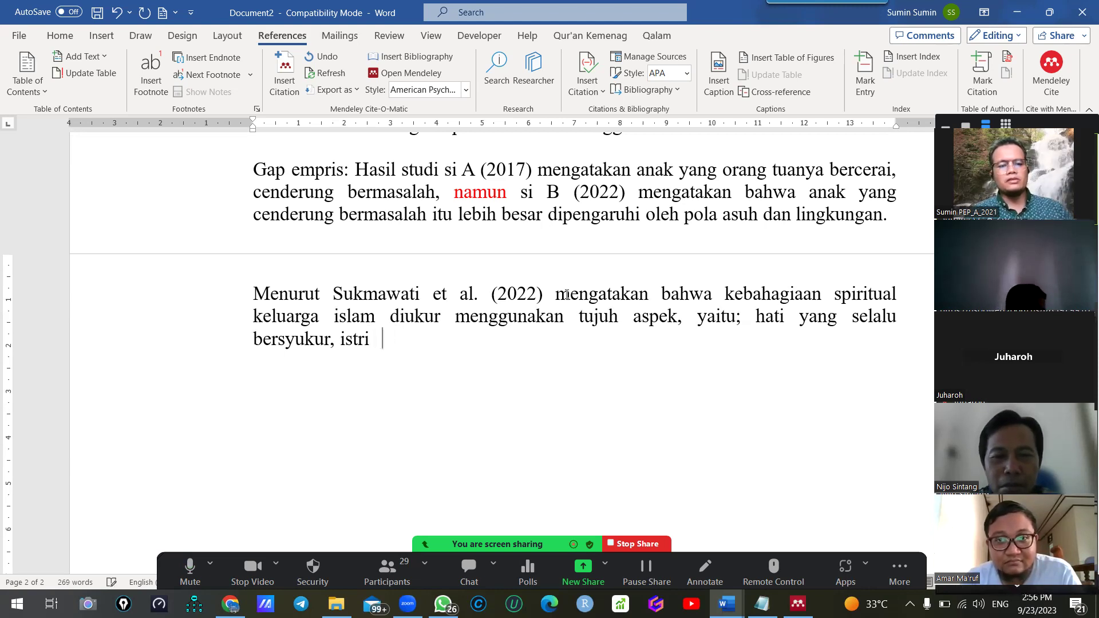
pyautogui.write('pasangan ')
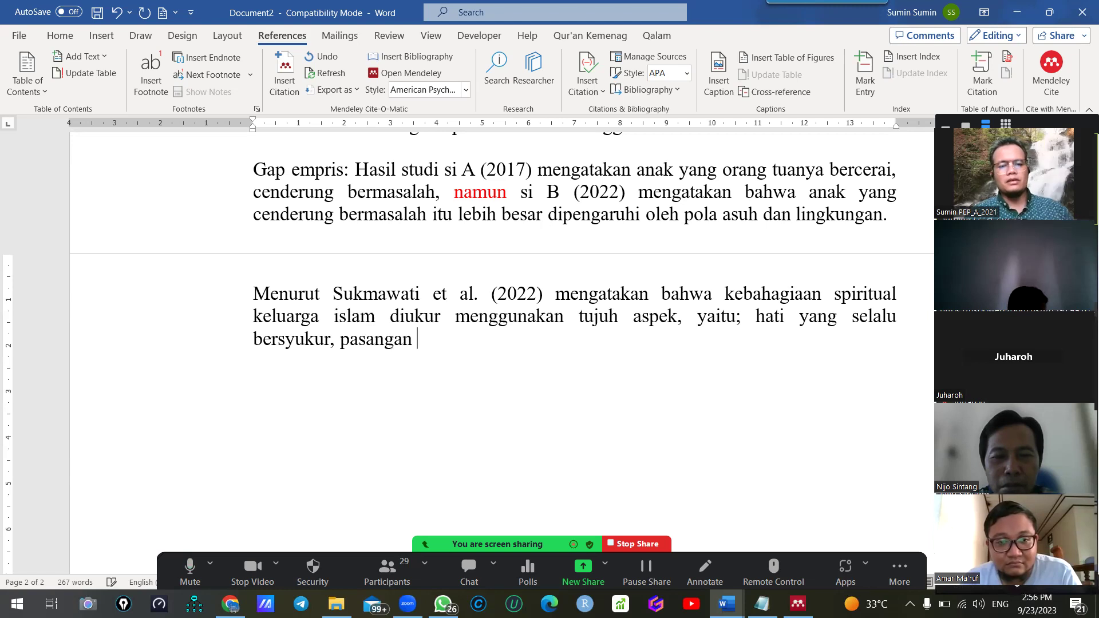
pyautogui.write('yang sholih/saliha')
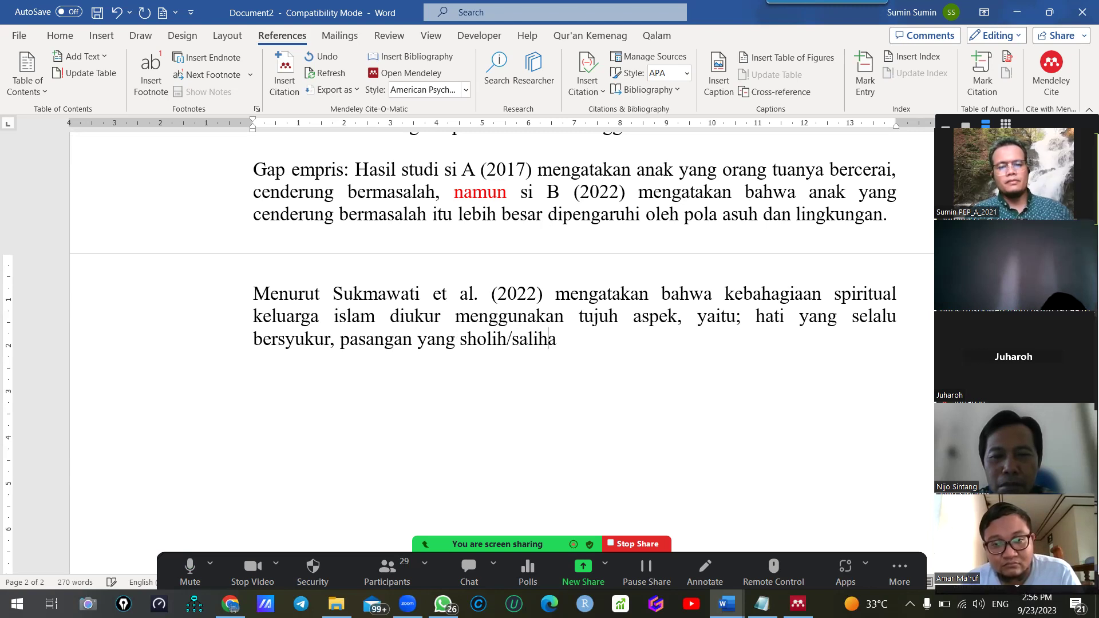
pyautogui.write('h, anak ya')
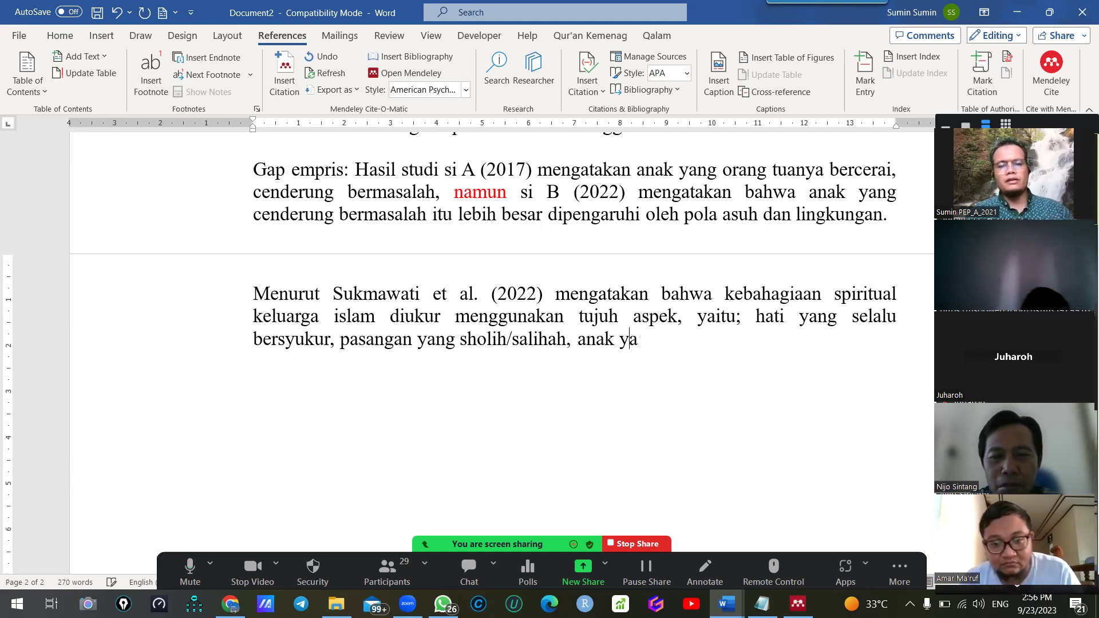
pyautogui.write('ng sholeh, ')
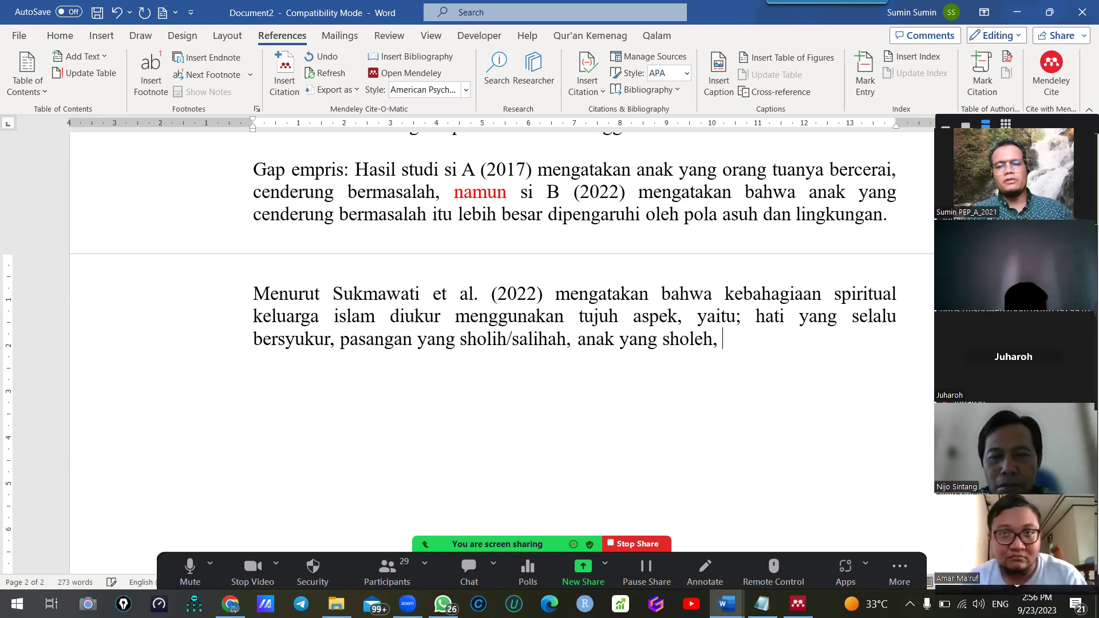
pyautogui.write('harta yang g')
pyautogui.press('BackSpace')
pyautogui.write('halal,')
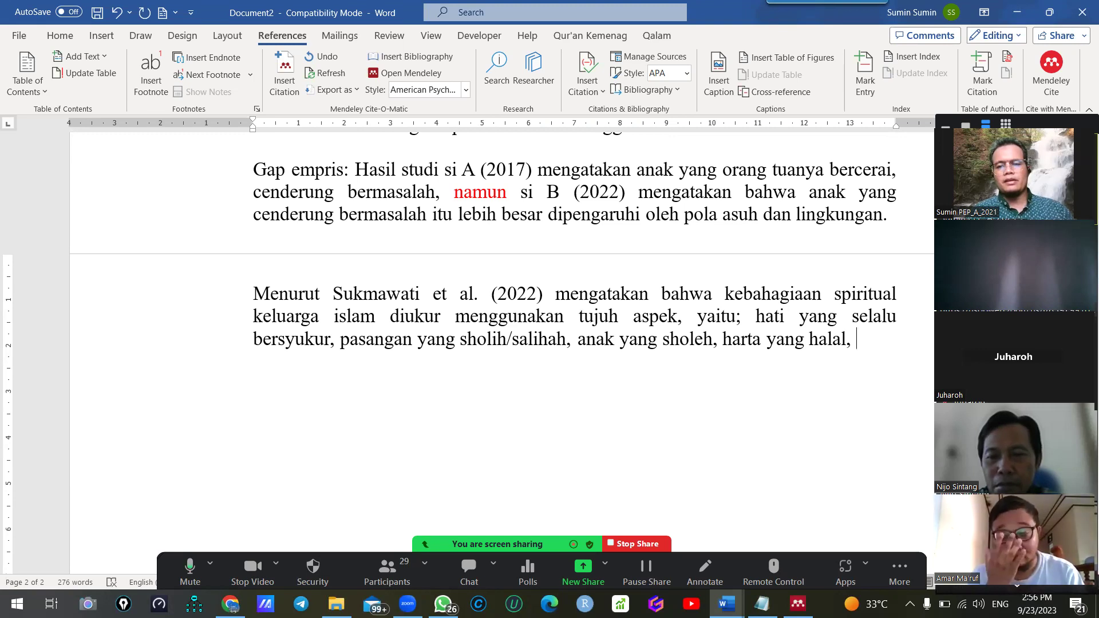
pyautogui.write(' umur yang ')
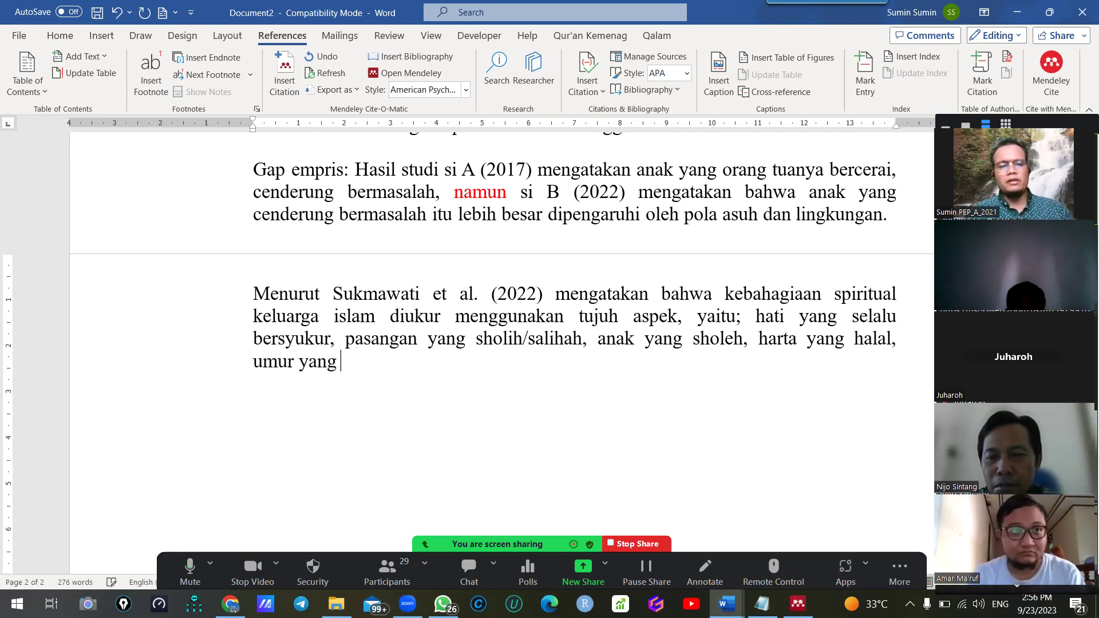
pyautogui.write('berkah, semangat menutu')
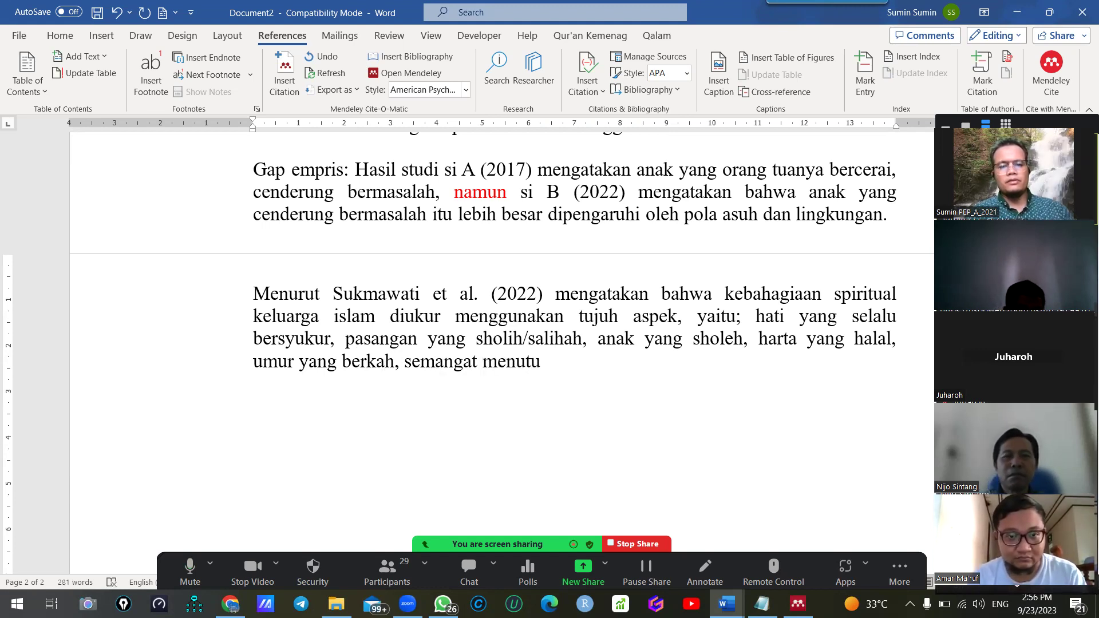
pyautogui.write('t ilmu ag')
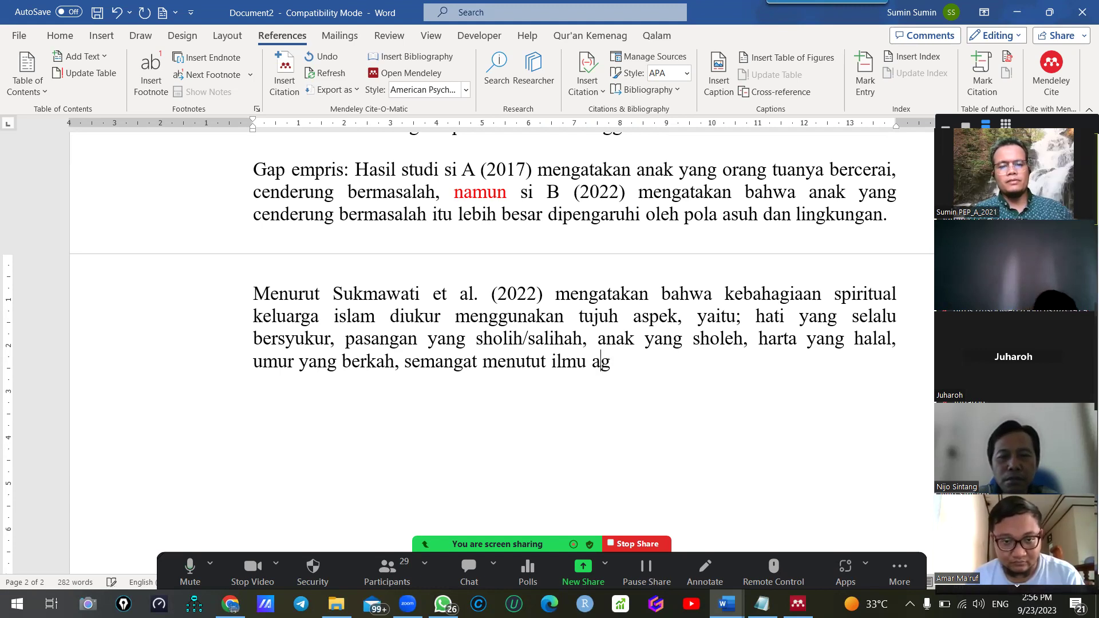
pyautogui.write('ama. lingkungan yang baik')
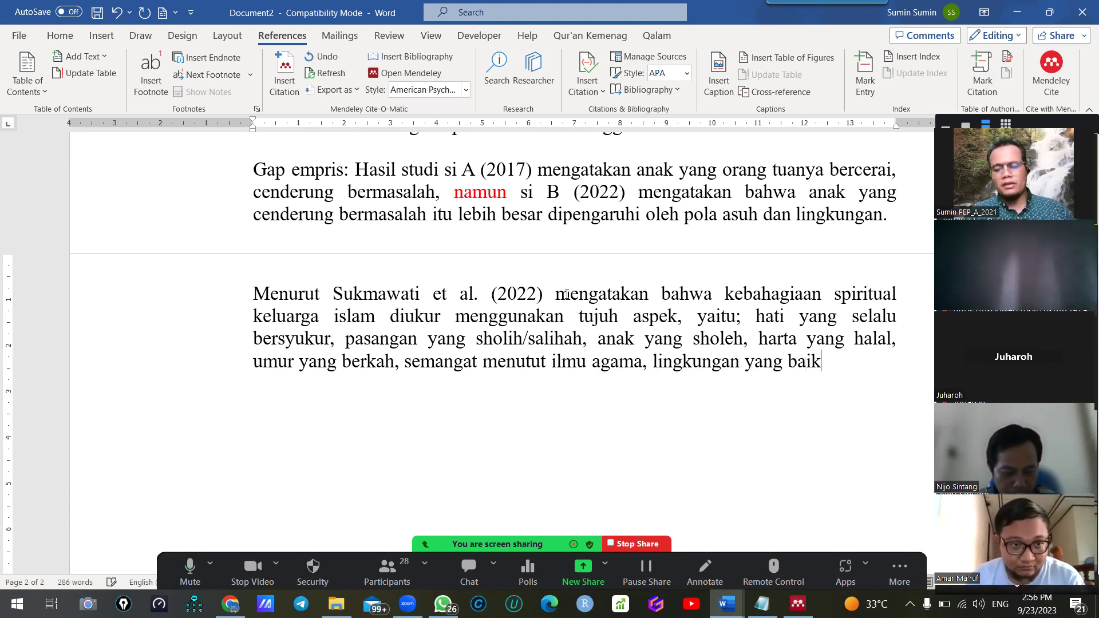
pyautogui.write(' dan')
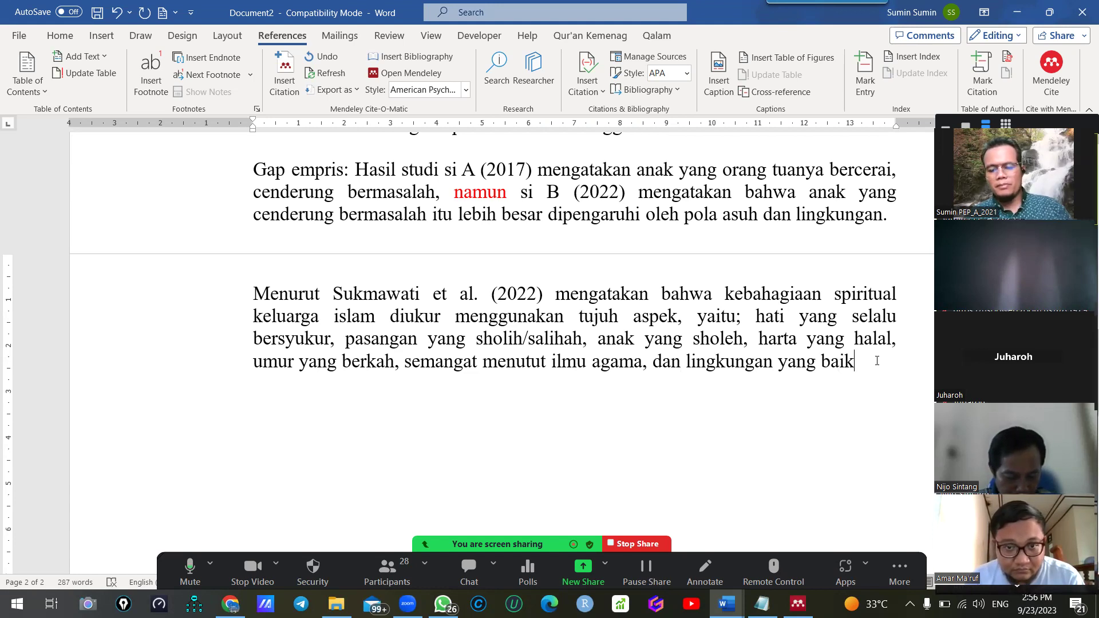
pyautogui.press('Return')
pyautogui.scroll(-2, 651, 361)
# Add a 'Daftar Pustaka' heading with the Mendeley bibliography entry below it
pyautogui.write('daftar Pustaka"')
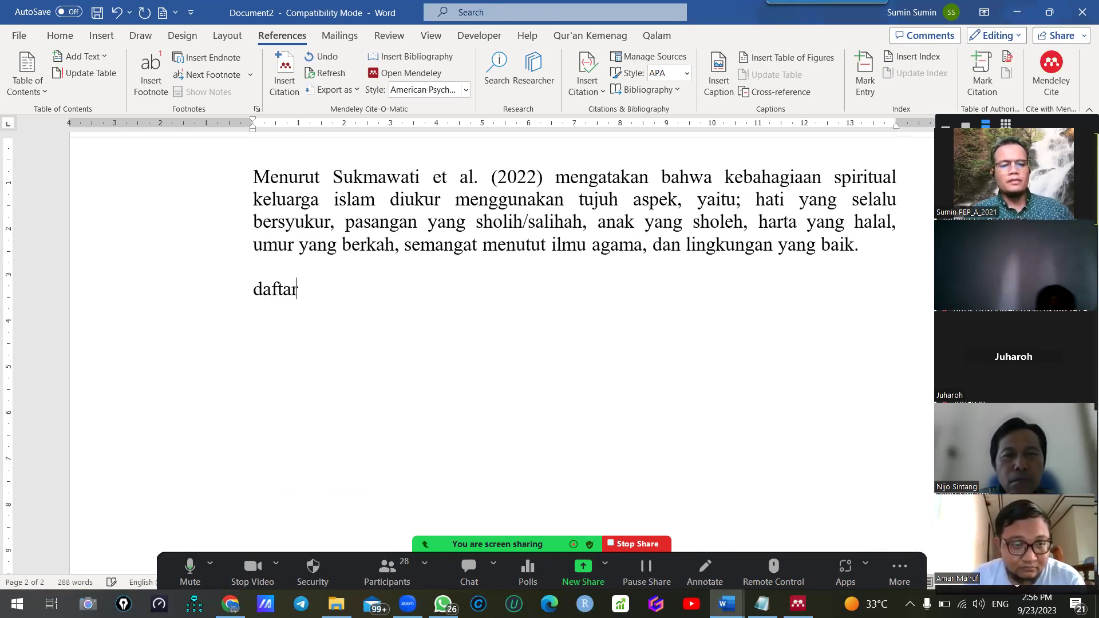
pyautogui.press('BackSpace')
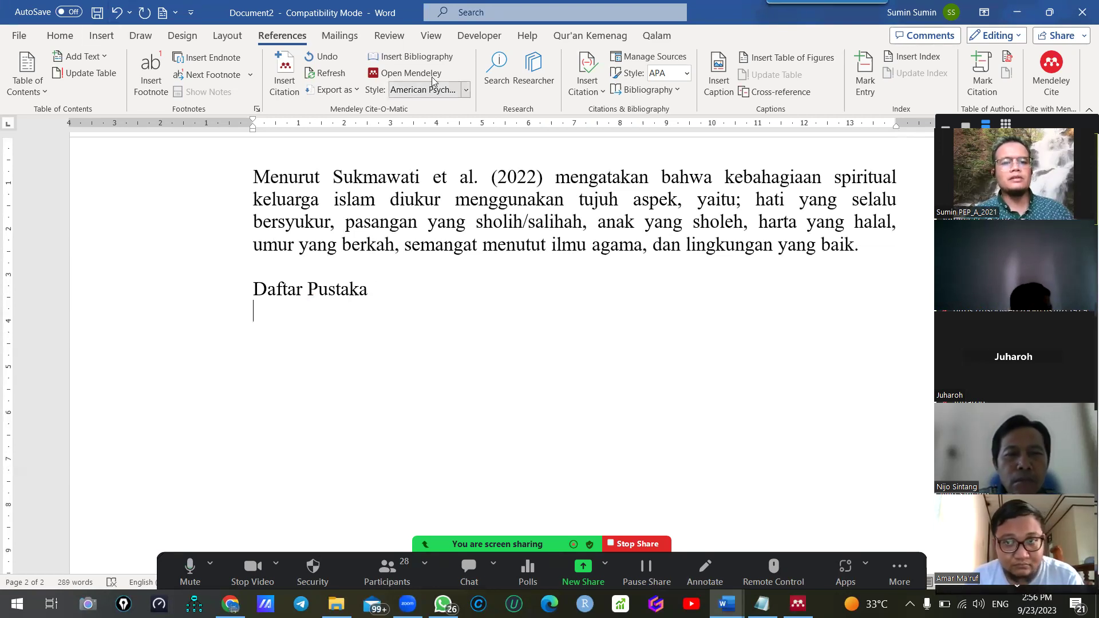
pyautogui.click(417, 56)
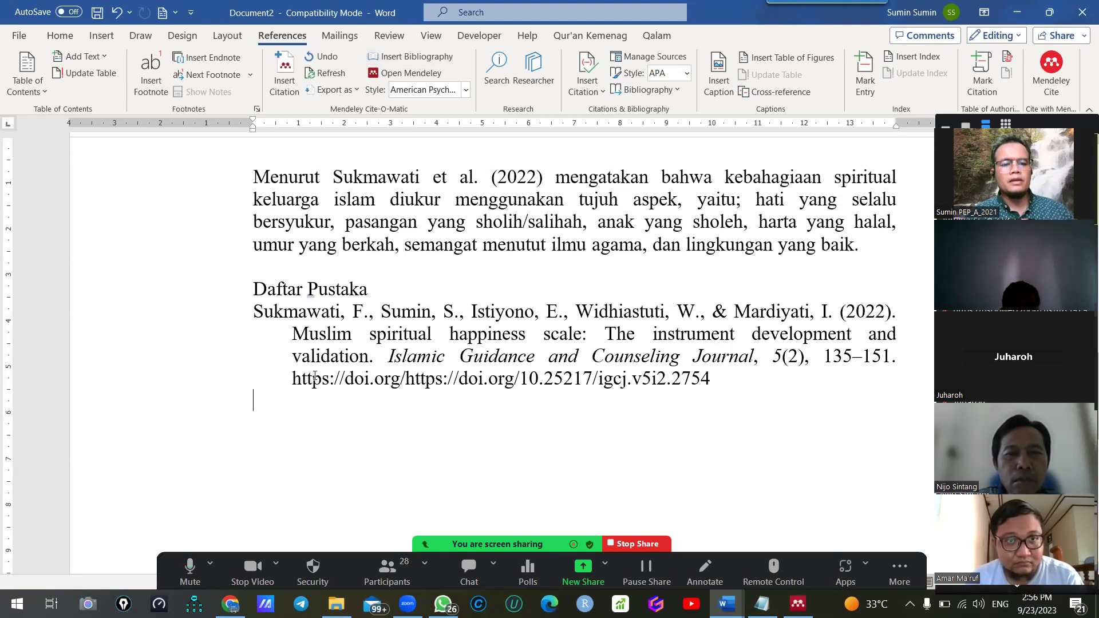
pyautogui.press('Return')
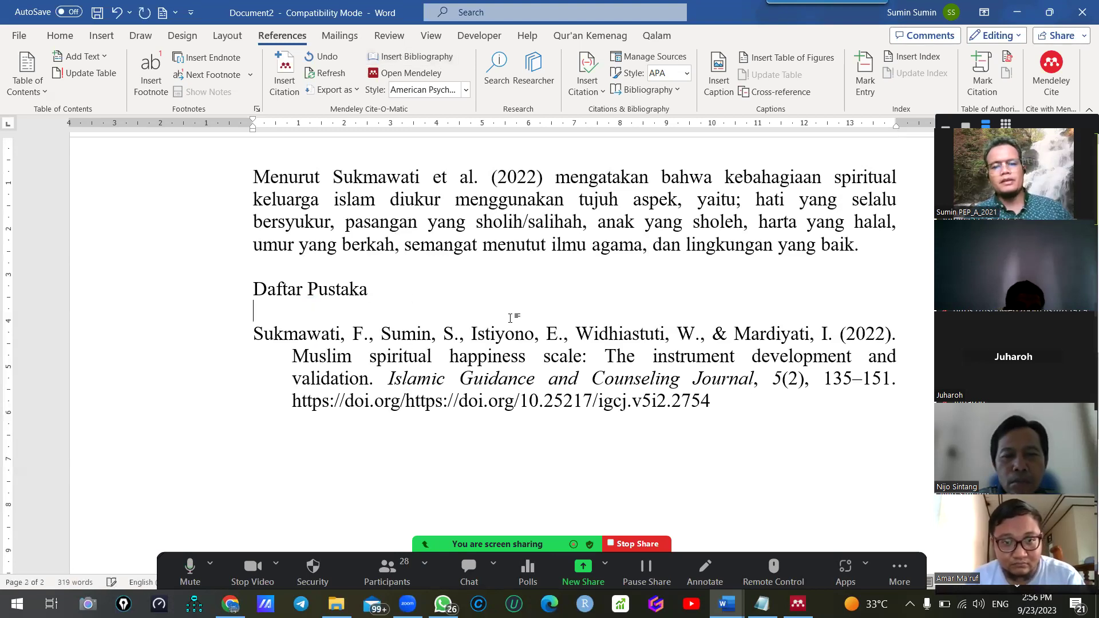
# Select the article title in the Sukmawati bibliography entry
pyautogui.click(469, 400)
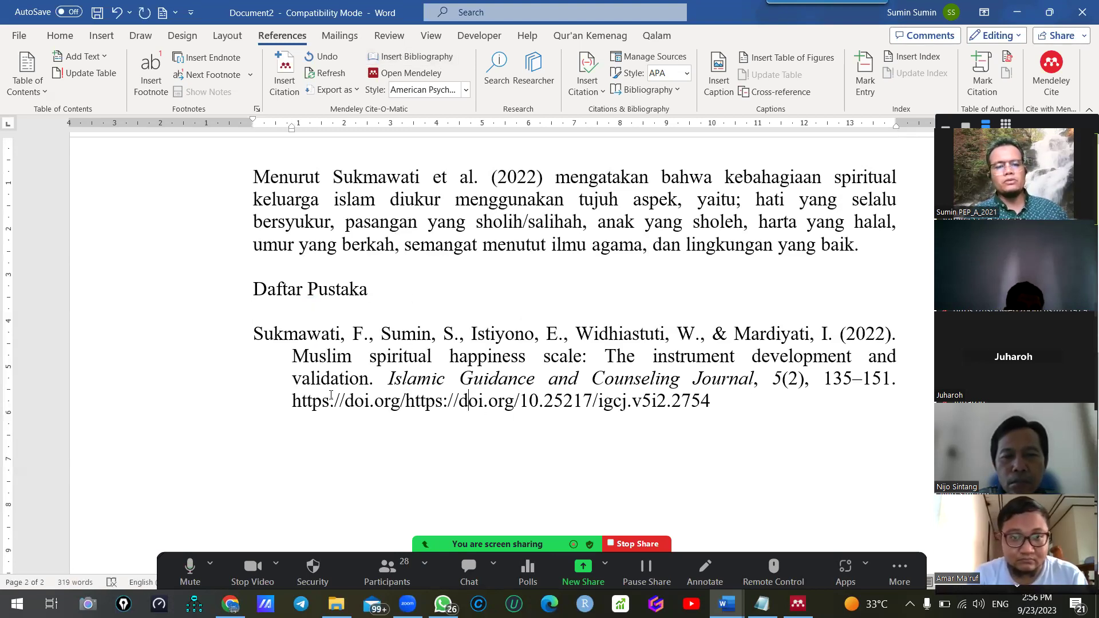
pyautogui.moveTo(253, 333); pyautogui.dragTo(525, 356)
pyautogui.click(375, 398)
pyautogui.moveTo(377, 380); pyautogui.dragTo(251, 339)
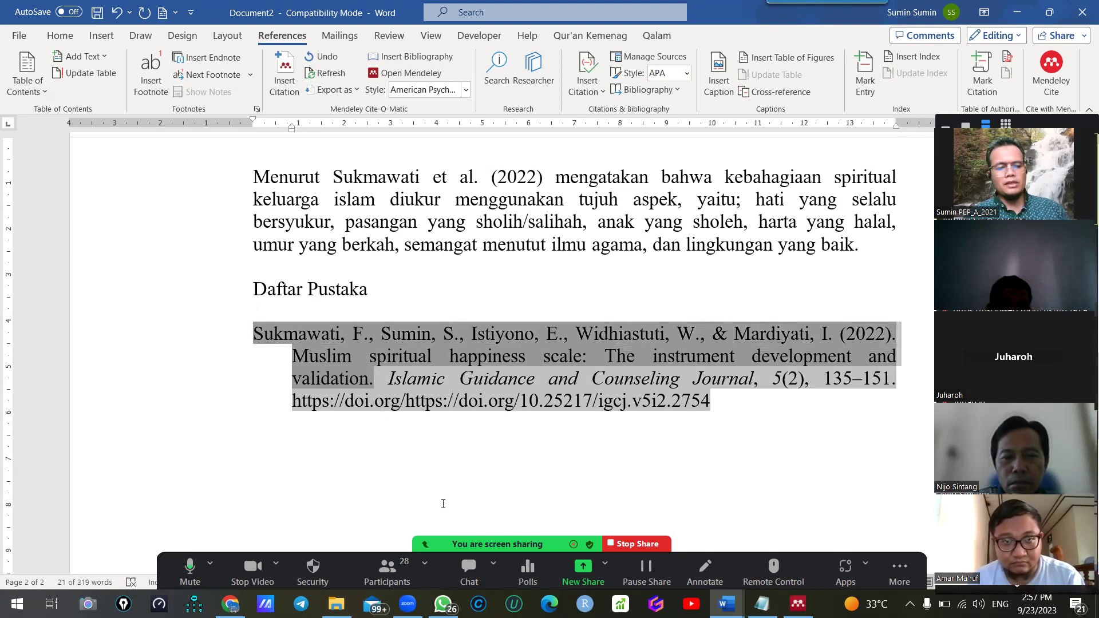
pyautogui.click(230, 604)
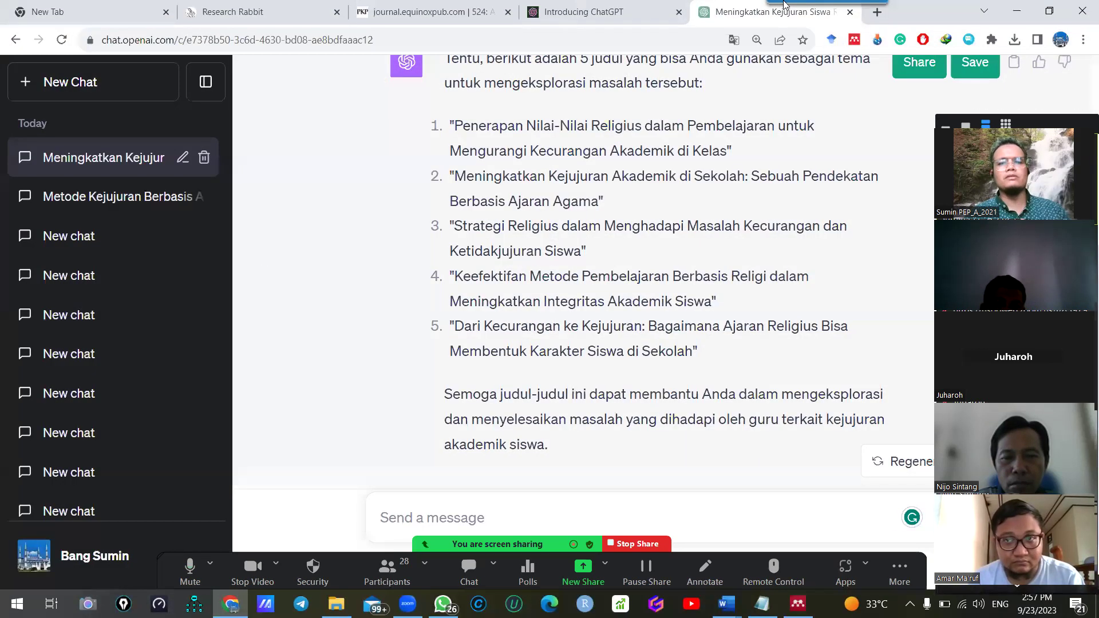
# Search Google for 'scholar' in a new Chrome tab
pyautogui.click(877, 12)
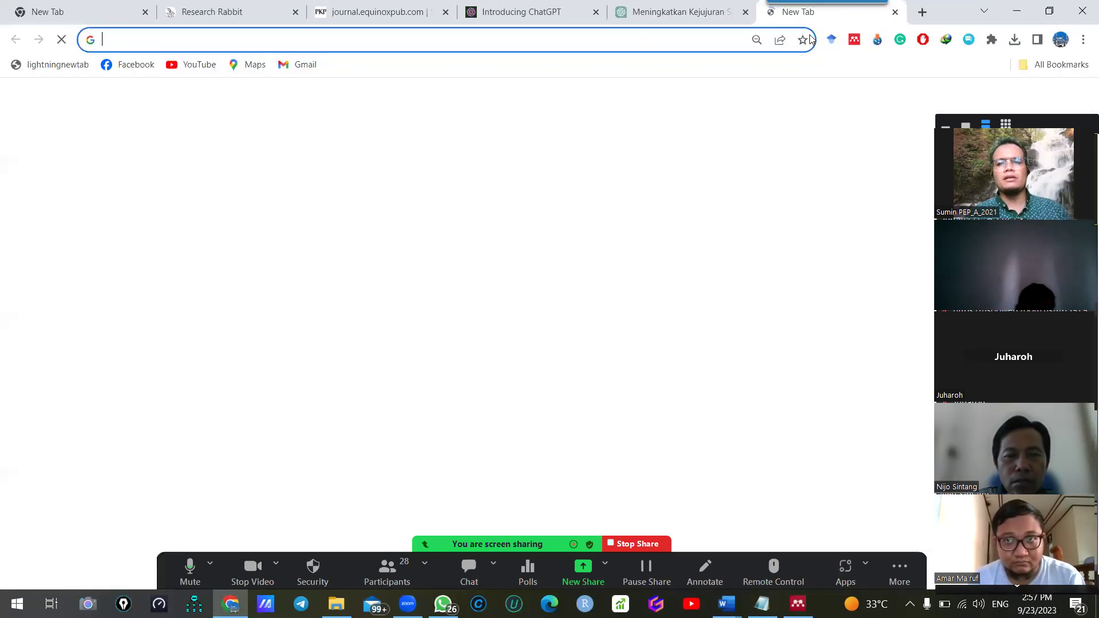
pyautogui.write('c')
pyautogui.press('BackSpace')
pyautogui.press('BackSpace')
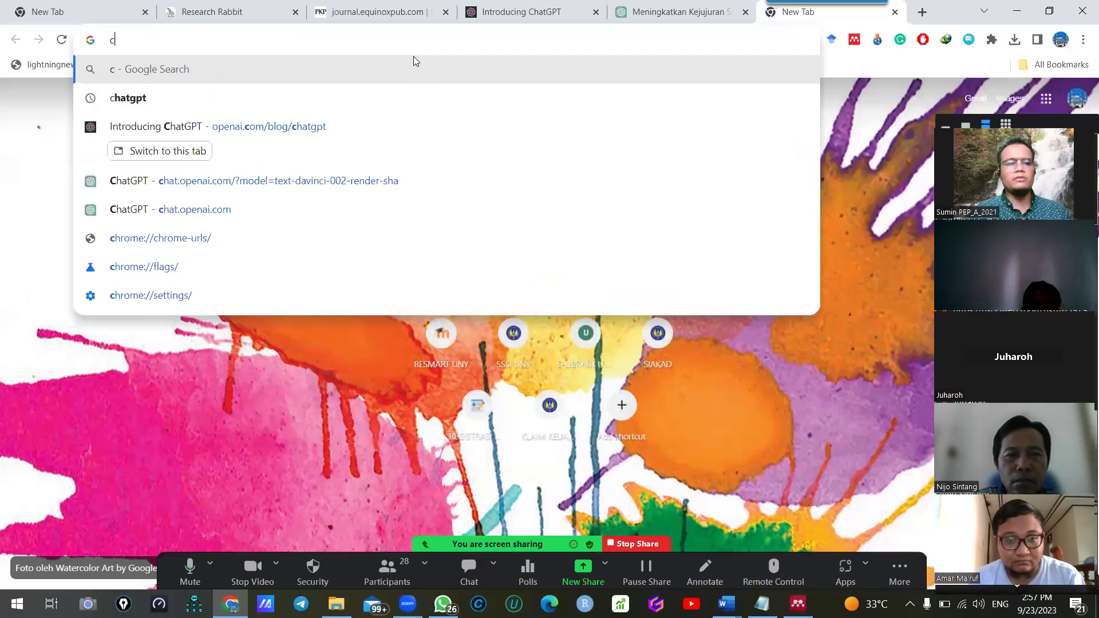
pyautogui.write('sch')
pyautogui.press('Return')
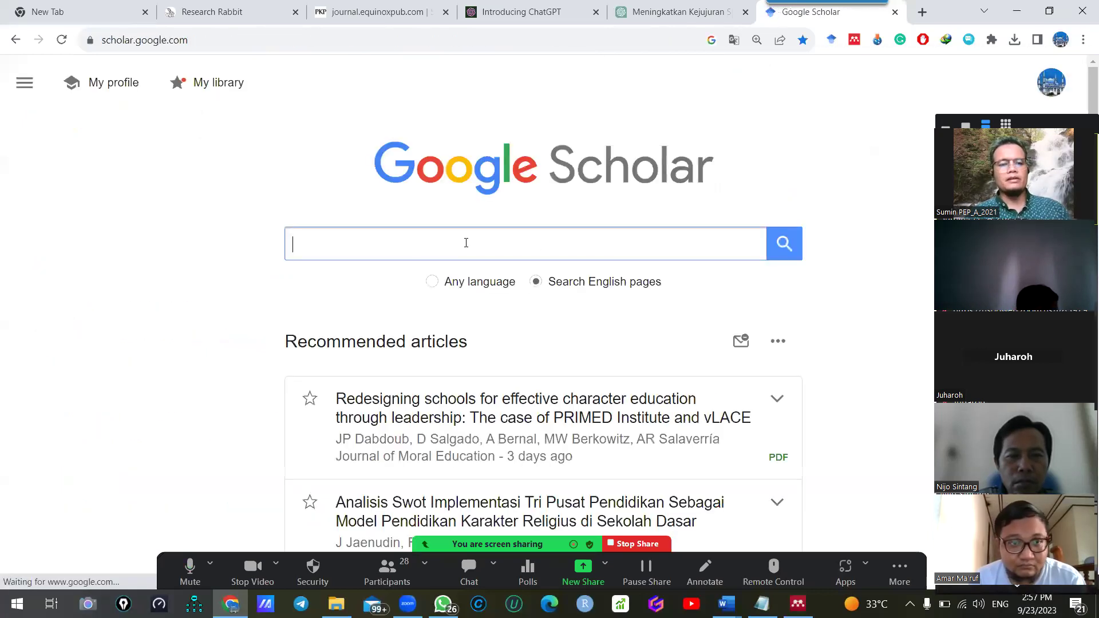
# Search Google Scholar for the copied reference and open the 'Muslim Spiritual Happiness Scale' article
pyautogui.write('slim spiritual happiness scale: The instrument development and validation.')
pyautogui.click(792, 244)
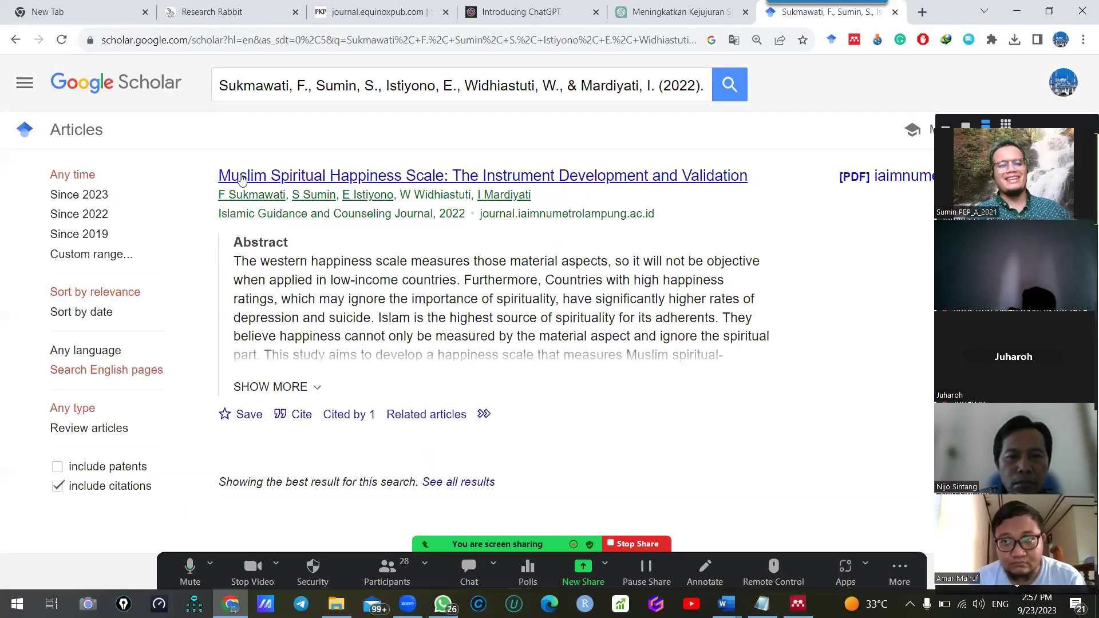
pyautogui.click(368, 178)
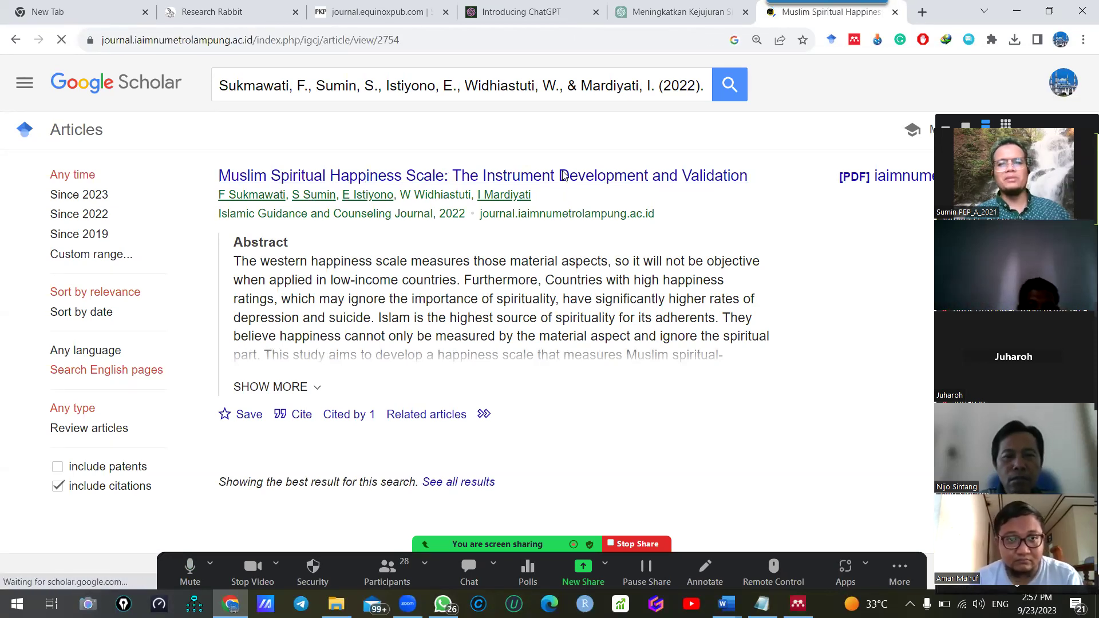
pyautogui.scroll(-10, 274, 441)
pyautogui.scroll(-4, 279, 435)
pyautogui.scroll(4, 458, 332)
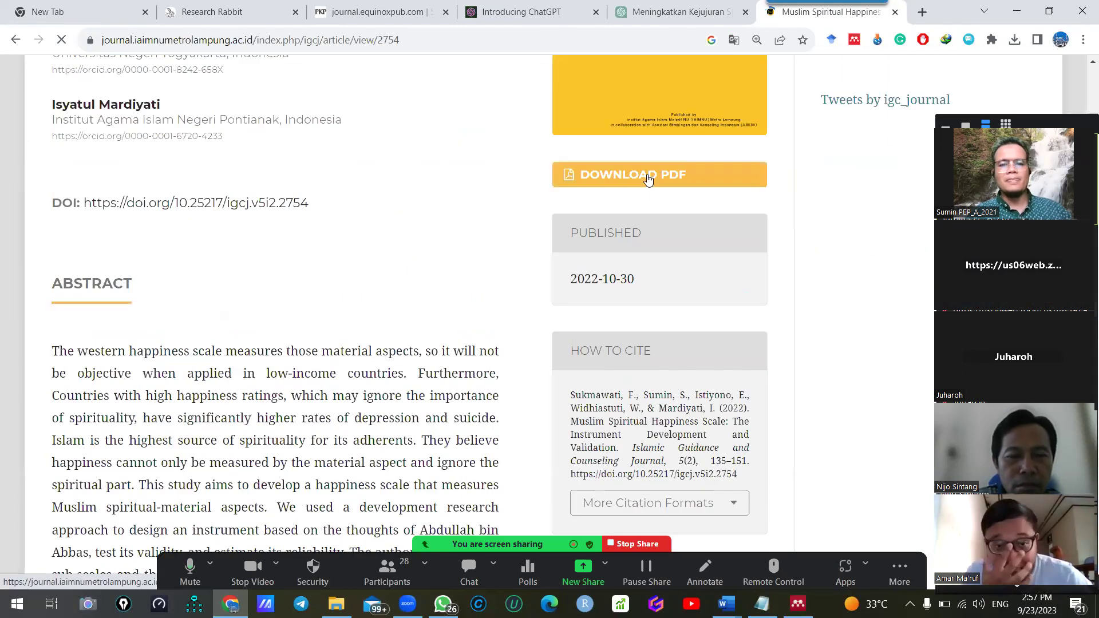
# Download the article's PDF to the Documents folder and open it
pyautogui.click(647, 177)
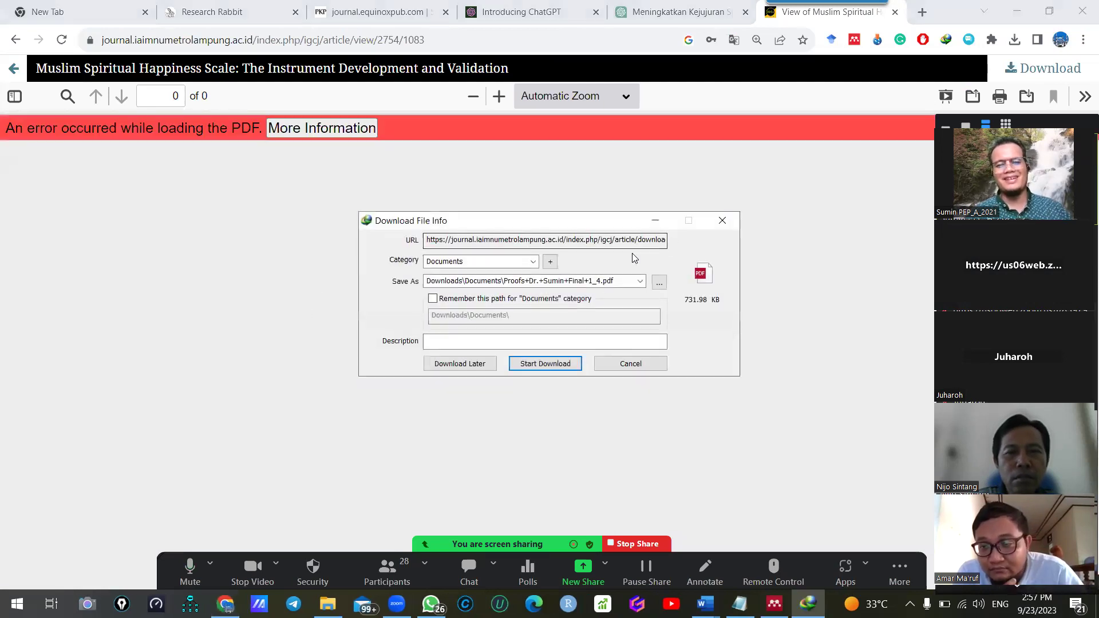
pyautogui.click(547, 365)
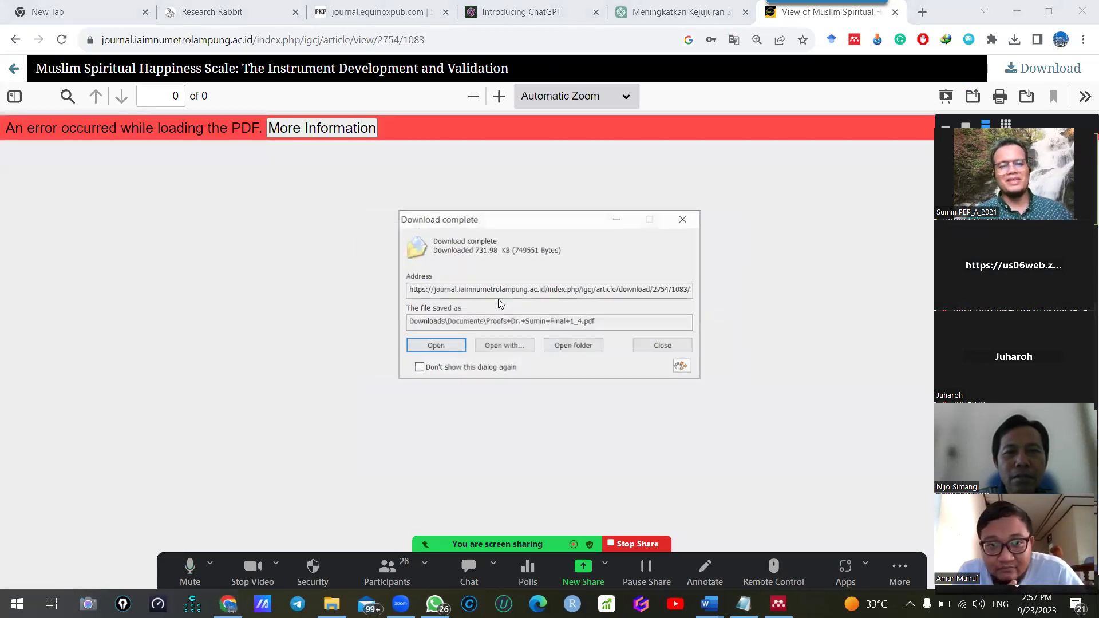
pyautogui.click(430, 347)
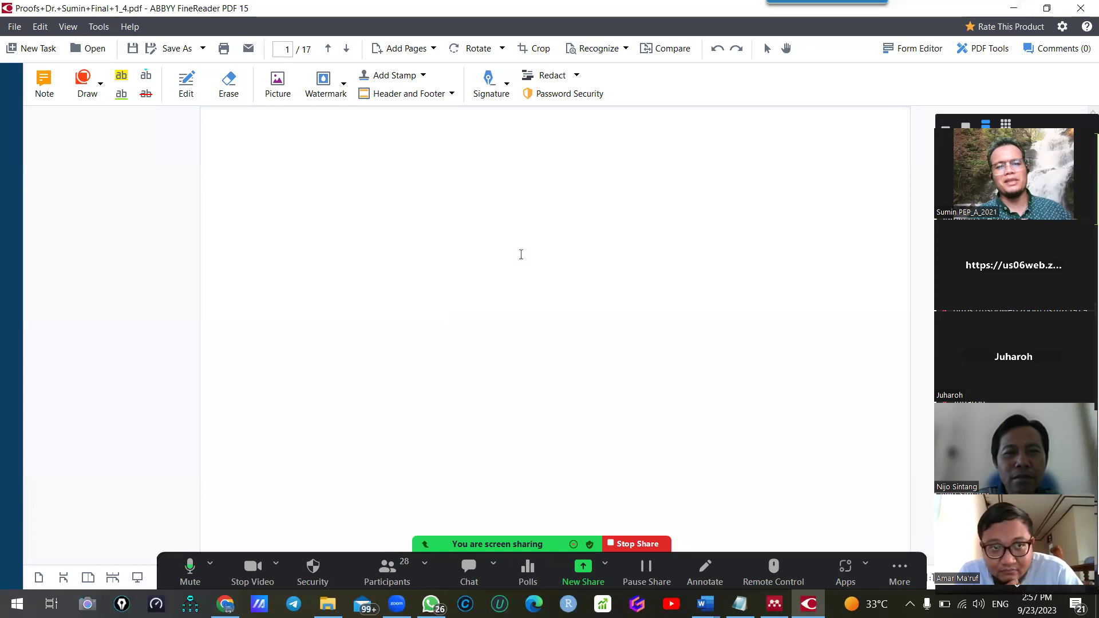
# Scroll the article PDF down to the How to cite box, then close ABBYY FineReader
pyautogui.keyDown('ctrl'); pyautogui.scroll(2, 513, 255); pyautogui.keyUp('ctrl')
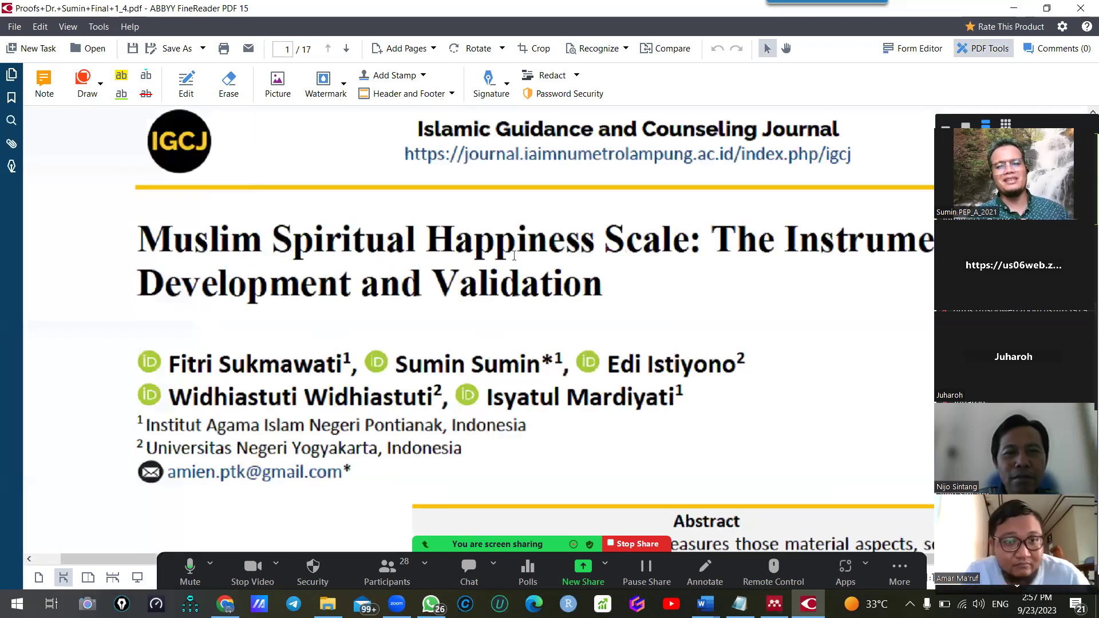
pyautogui.keyDown('ctrl'); pyautogui.scroll(-2, 513, 256); pyautogui.keyUp('ctrl')
pyautogui.scroll(-1, 510, 255)
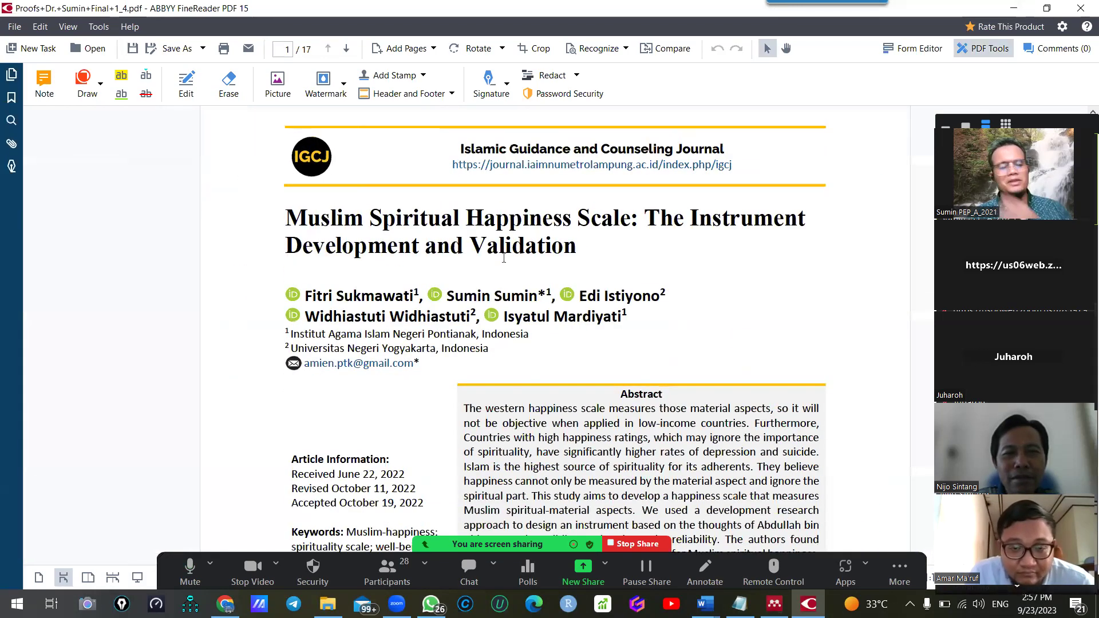
pyautogui.scroll(-1, 503, 257)
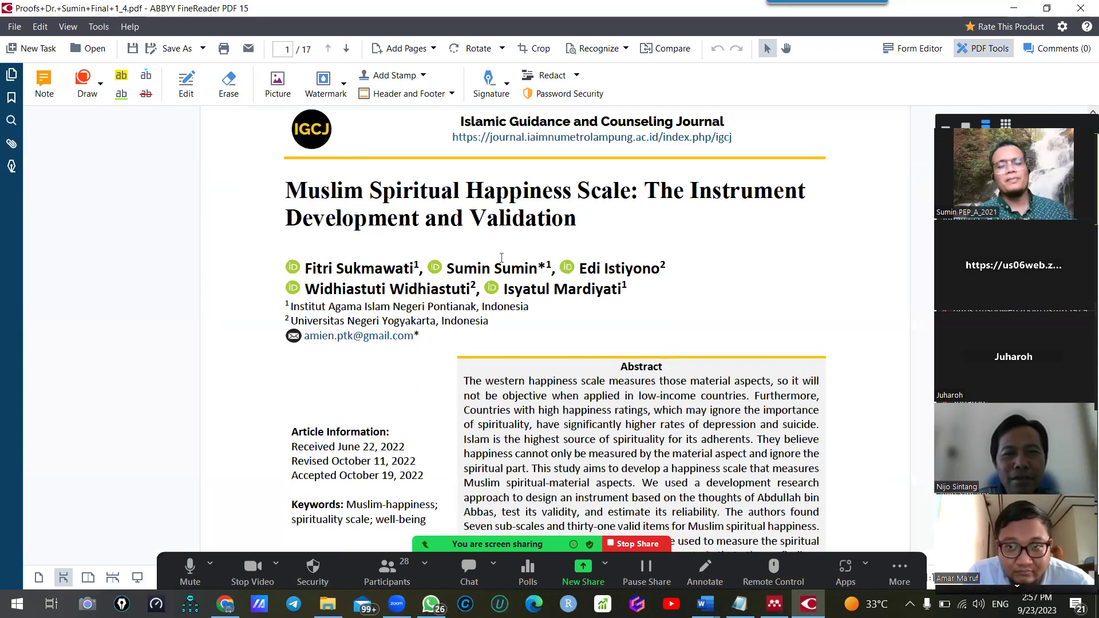
pyautogui.keyDown('ctrl'); pyautogui.scroll(1, 503, 262); pyautogui.keyUp('ctrl')
pyautogui.scroll(-12, 501, 259)
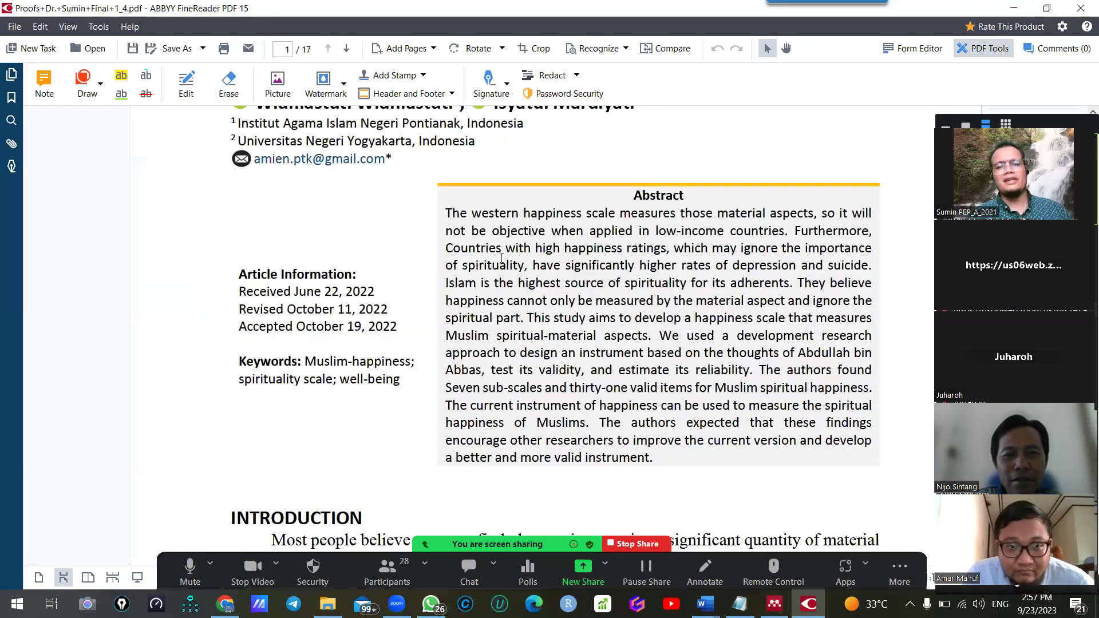
pyautogui.scroll(-9, 498, 257)
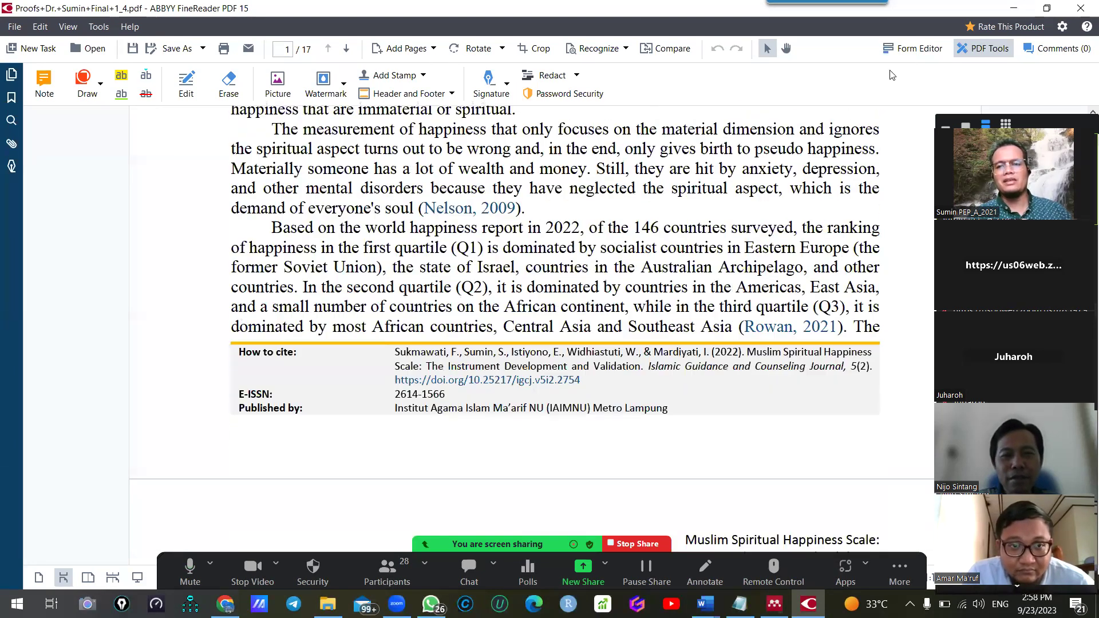
pyautogui.hotkey('alt', 'F4')
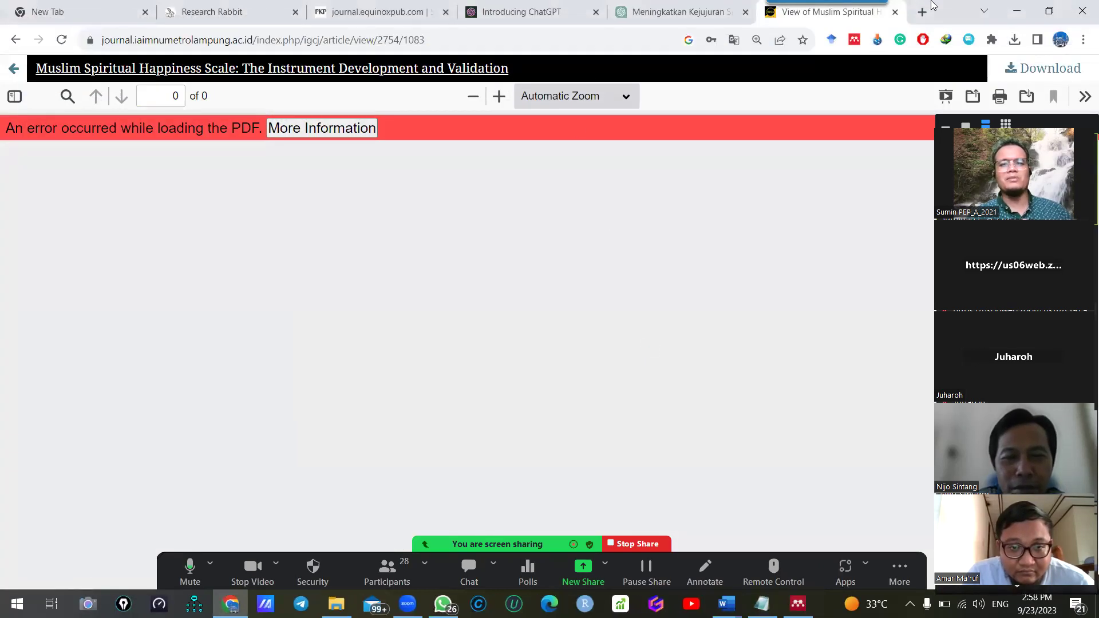
pyautogui.click(895, 13)
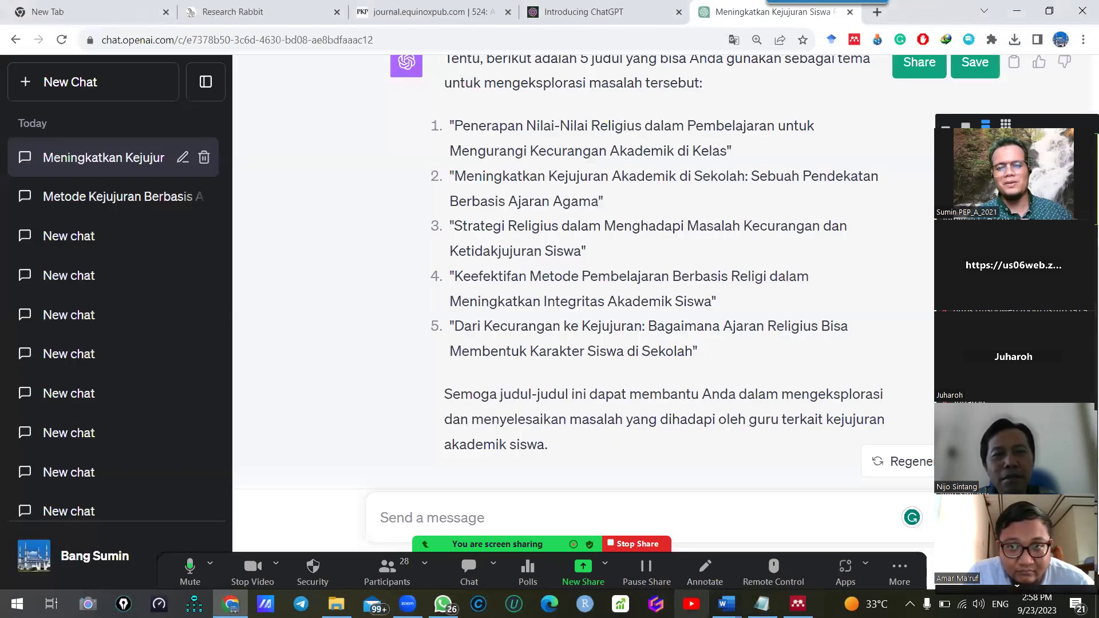
pyautogui.moveTo(727, 604)
pyautogui.click(874, 535)
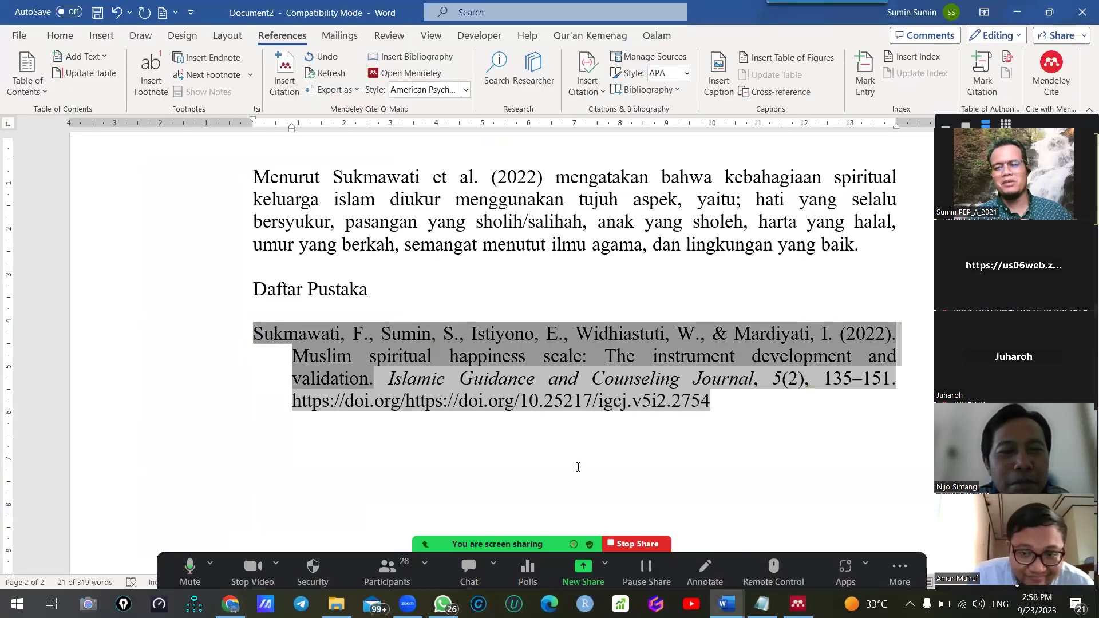
pyautogui.scroll(10, 505, 325)
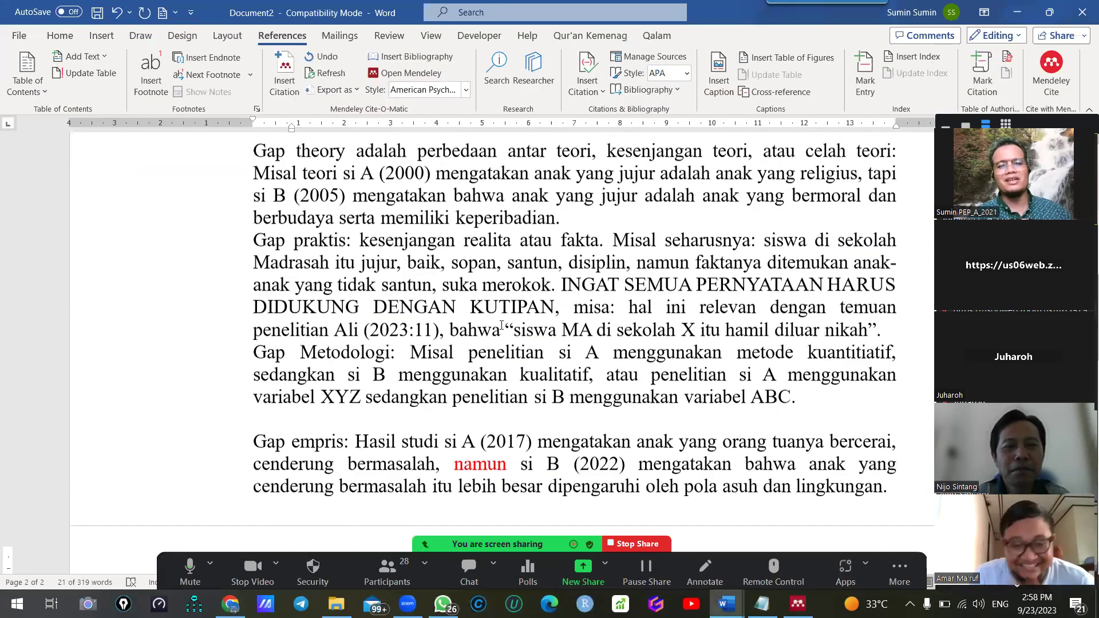
pyautogui.scroll(10, 502, 325)
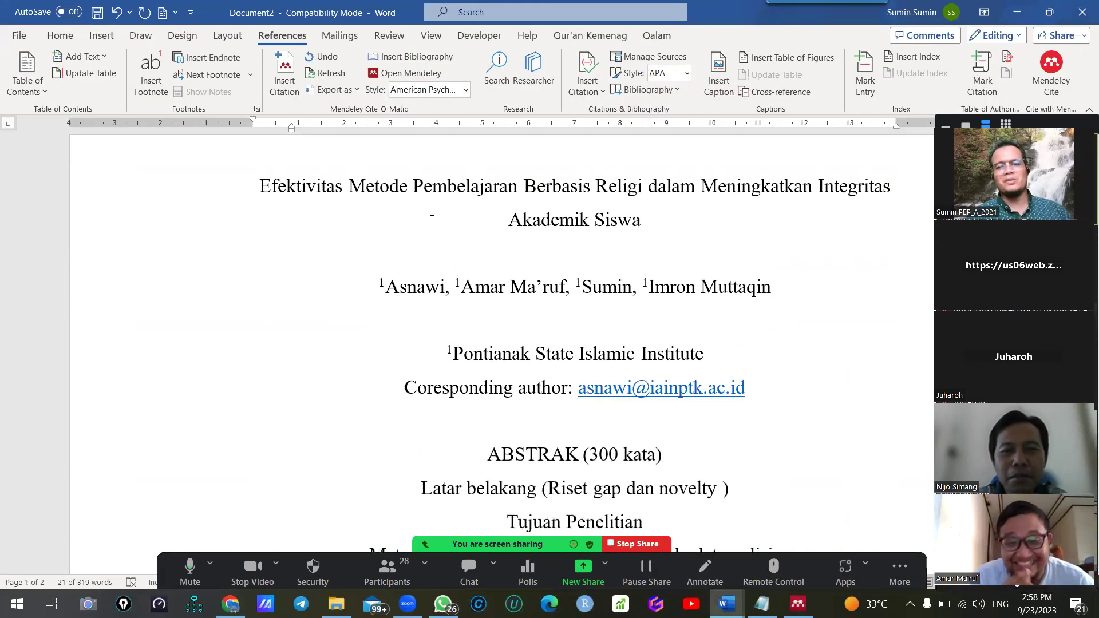
pyautogui.scroll(-1, 500, 342)
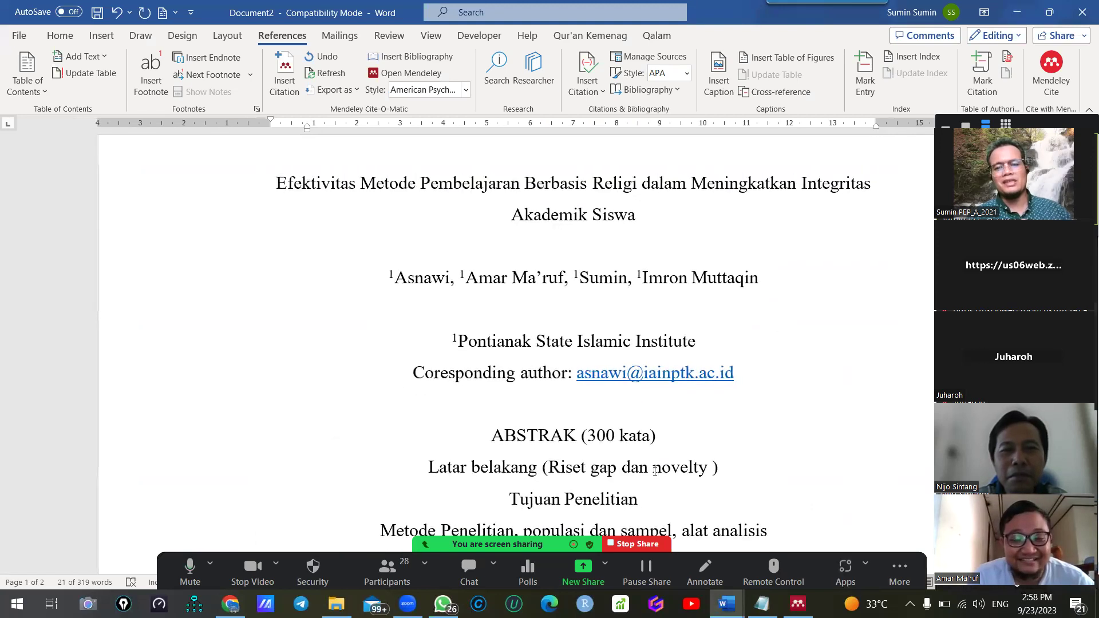
pyautogui.scroll(-3, 670, 459)
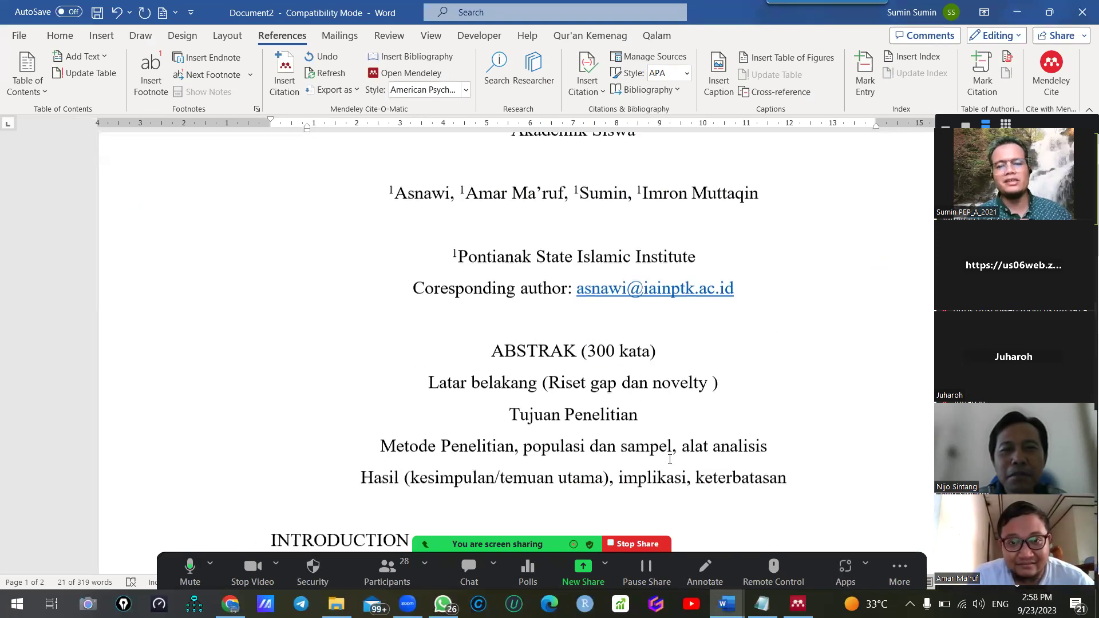
pyautogui.scroll(2, 669, 459)
pyautogui.scroll(-13, 669, 458)
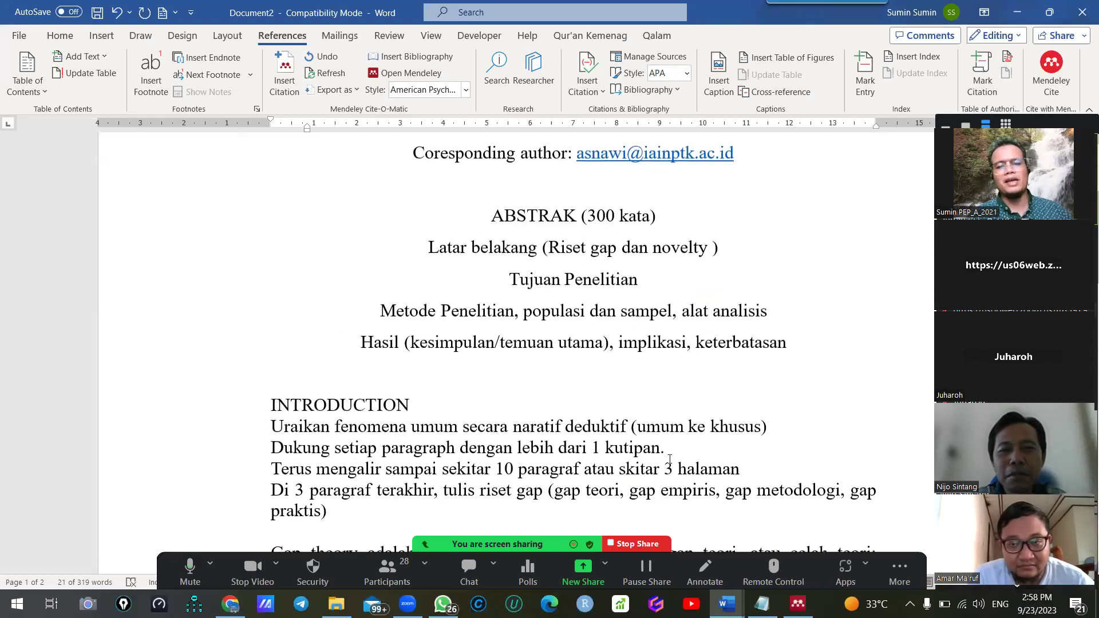
pyautogui.scroll(-10, 669, 458)
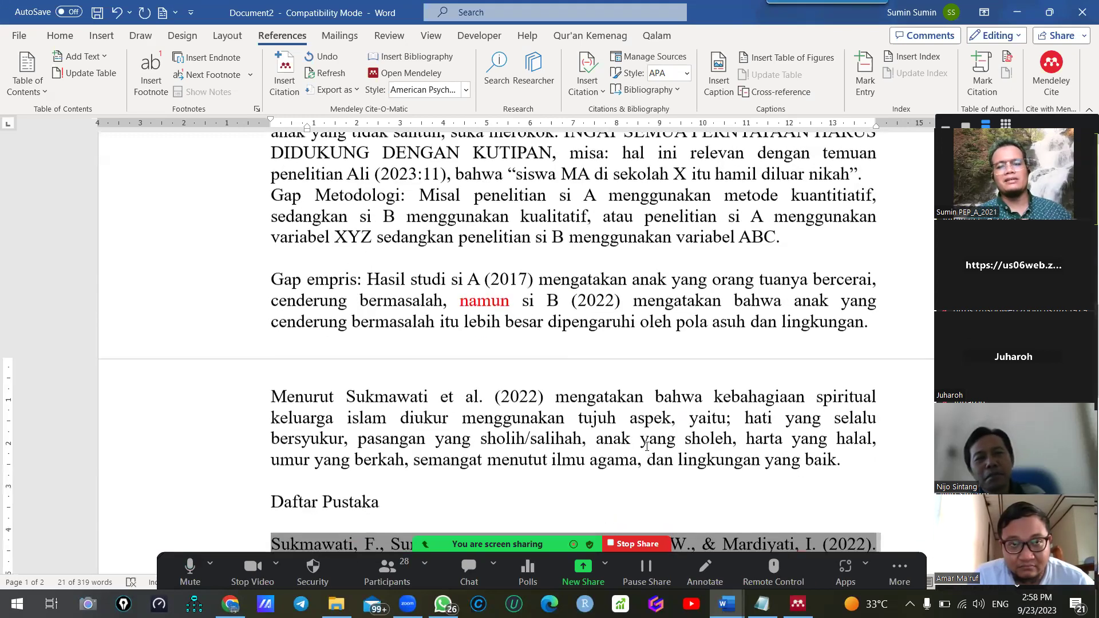
pyautogui.click(465, 422)
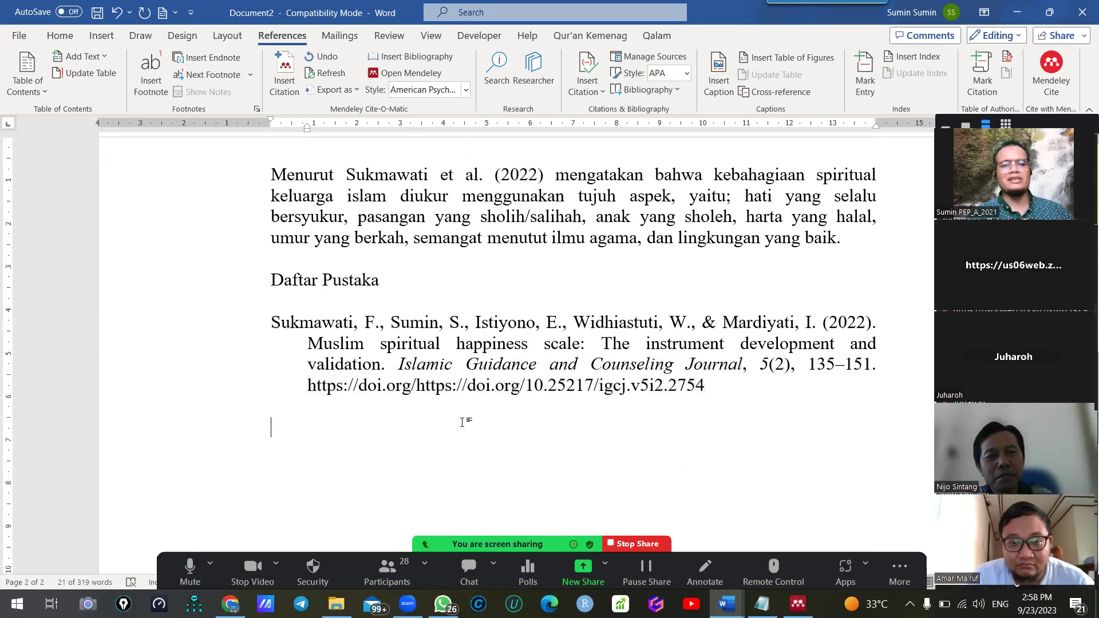
pyautogui.scroll(2, 466, 421)
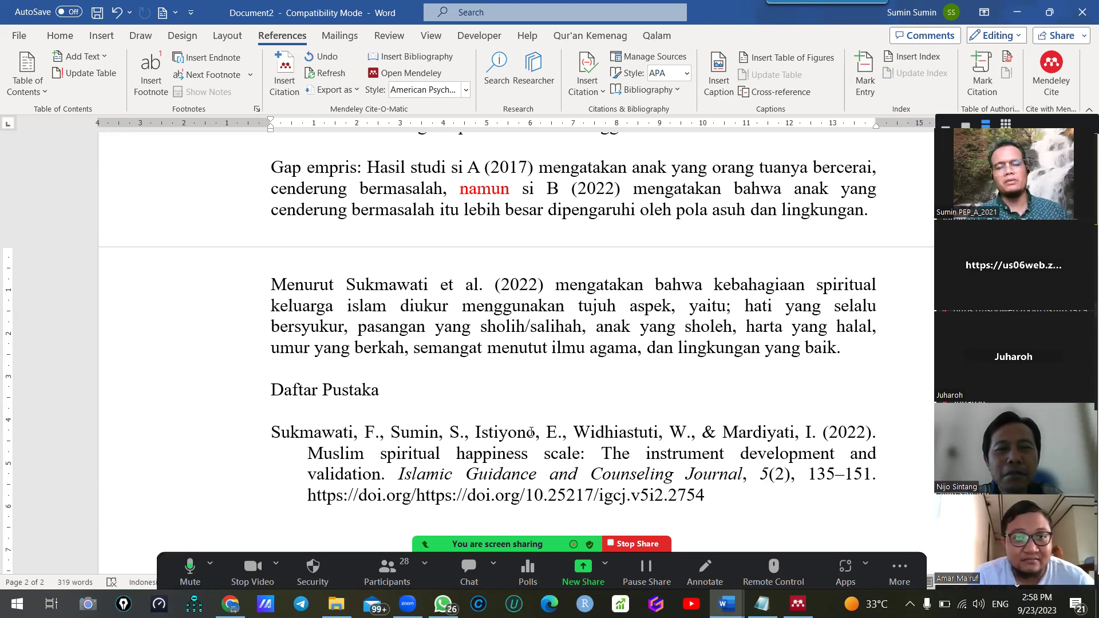
pyautogui.scroll(15, 428, 433)
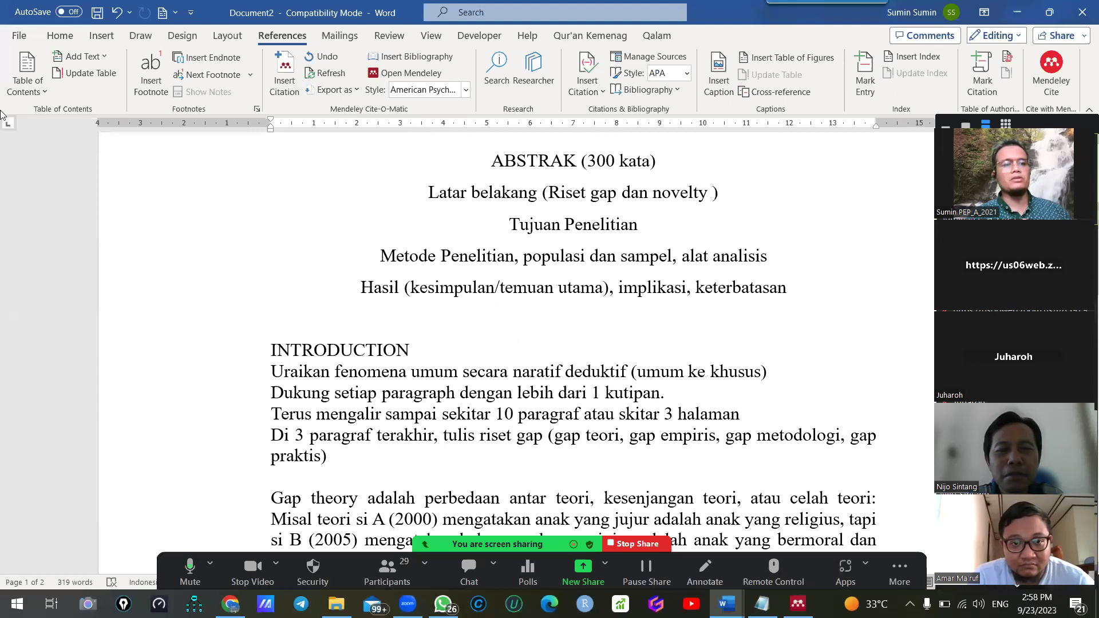
# Save the document to the Desktop under the name 'CONTOH TUGAS S2 MPAI'
pyautogui.click(19, 35)
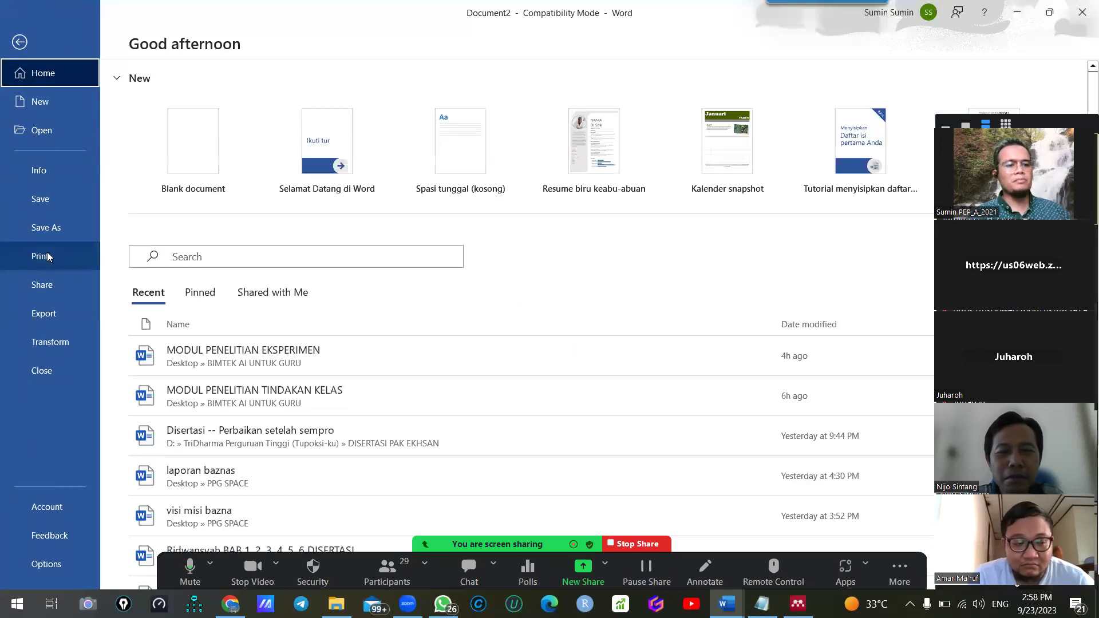
pyautogui.click(46, 228)
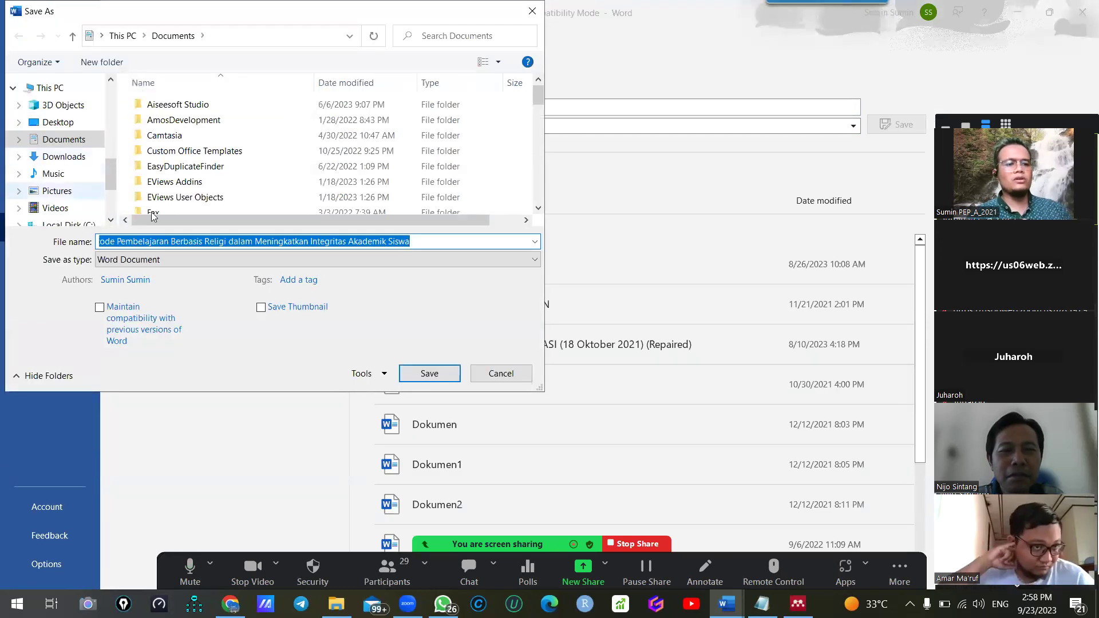
pyautogui.write('CON')
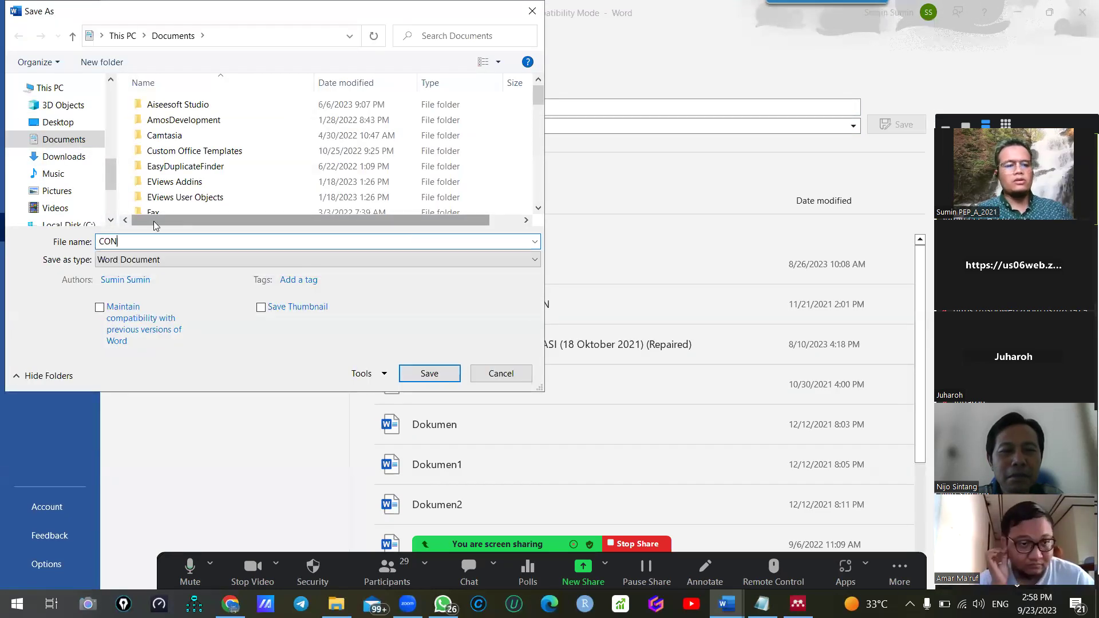
pyautogui.write('TOH TUGAS S2 MPAI')
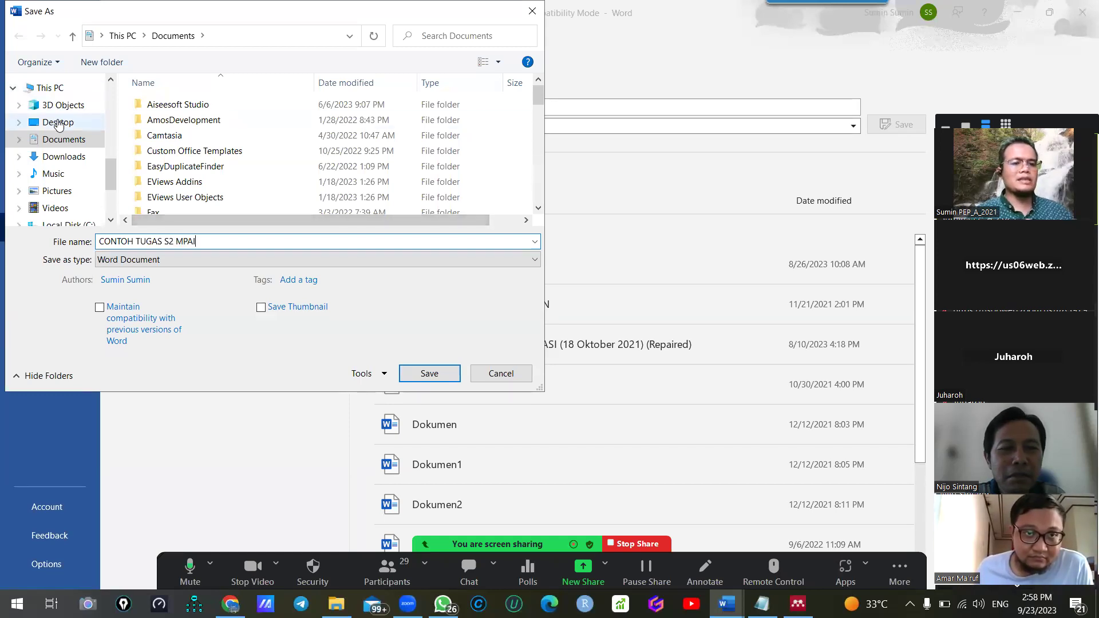
pyautogui.click(59, 123)
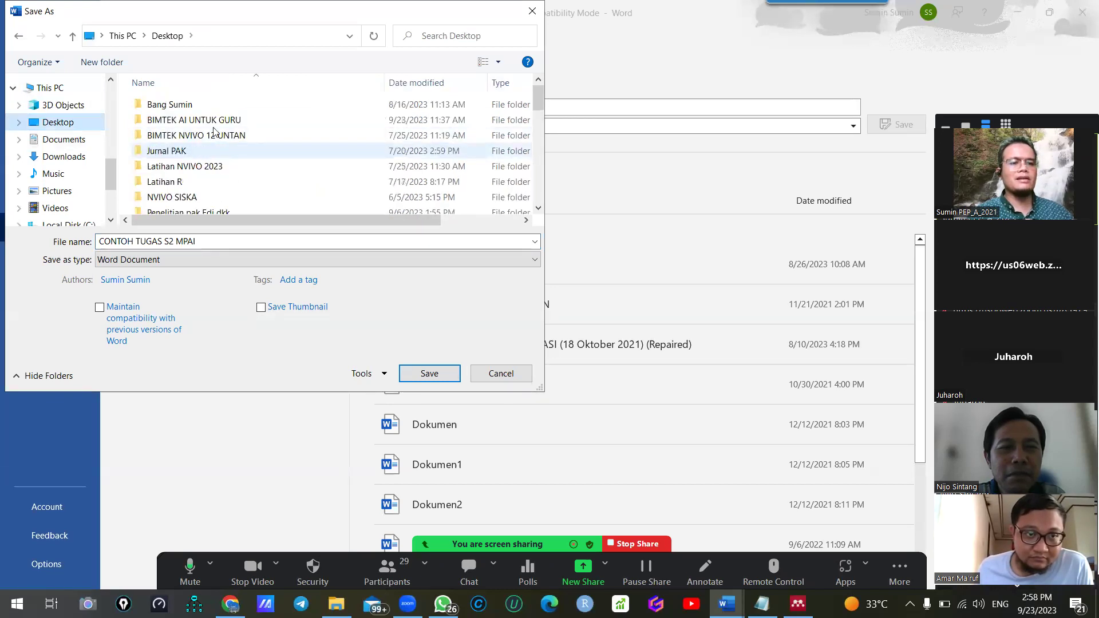
pyautogui.doubleClick(215, 119)
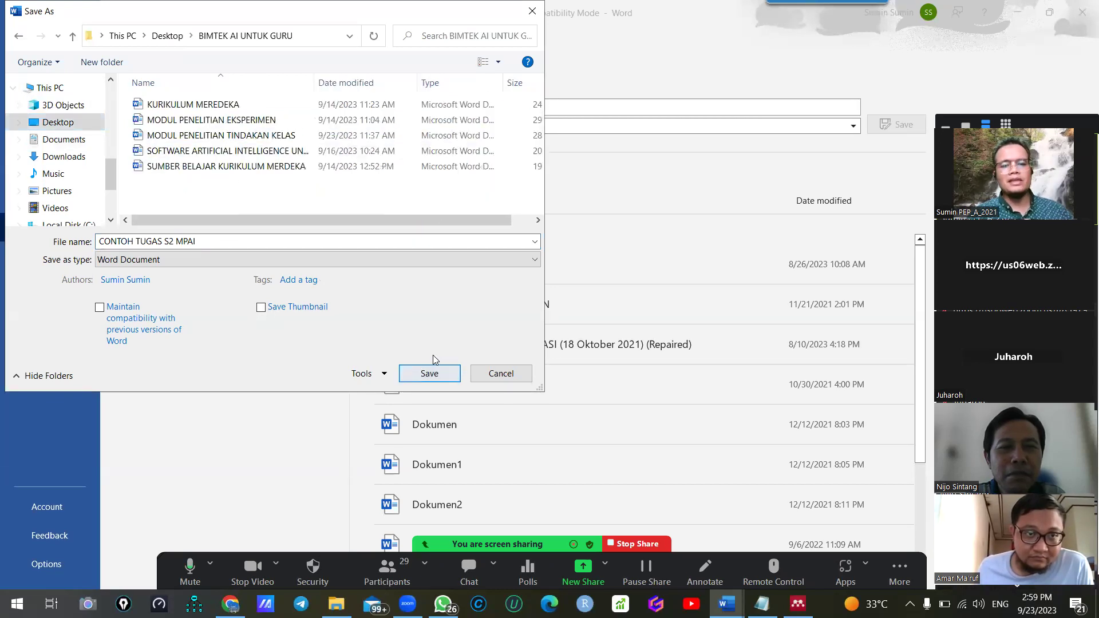
pyautogui.click(175, 243)
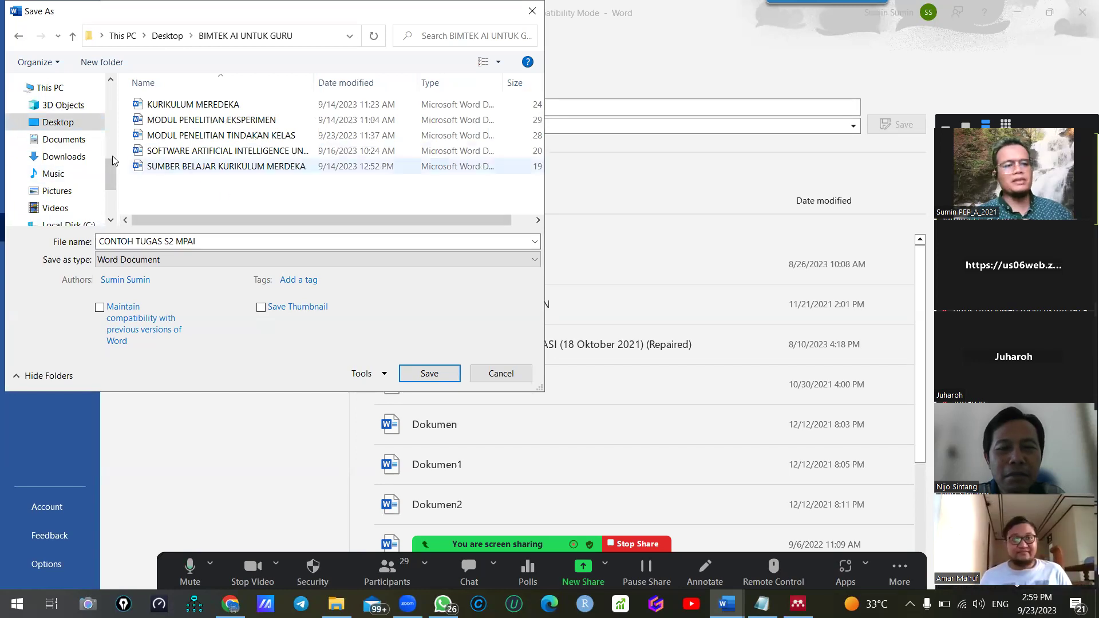
pyautogui.scroll(4, 71, 141)
pyautogui.scroll(6, 71, 141)
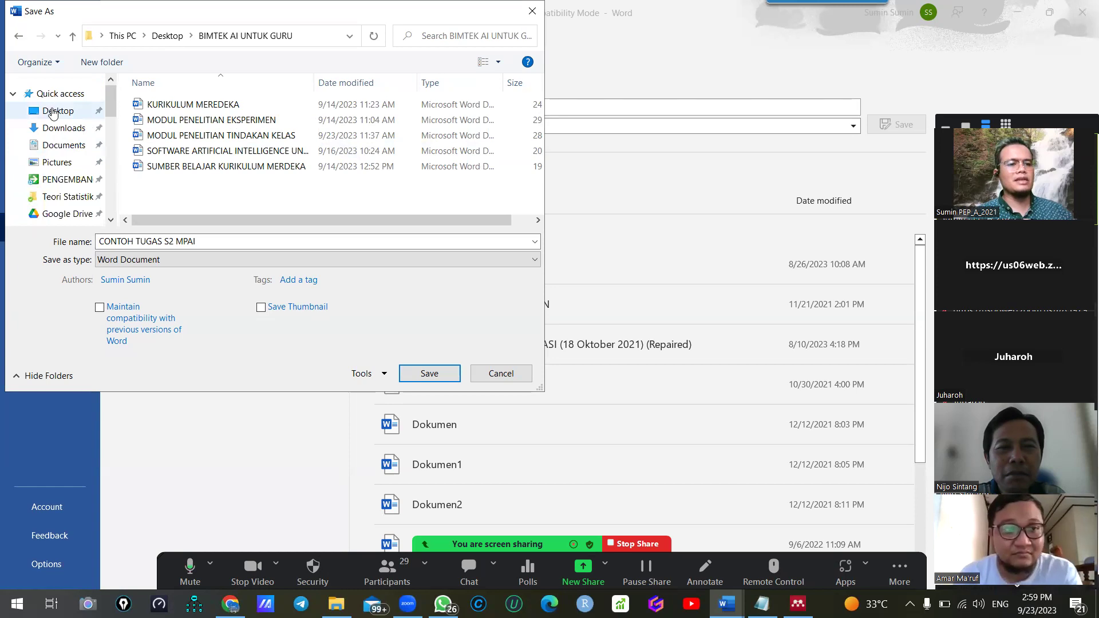
pyautogui.click(53, 112)
pyautogui.click(429, 373)
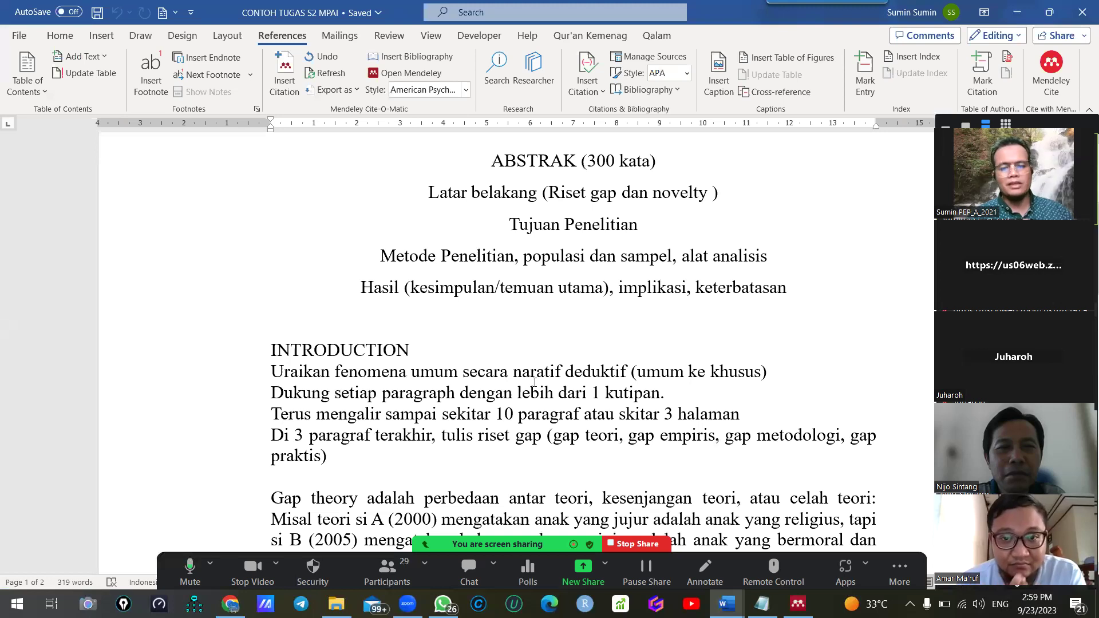
# Send the CONTOH TUGAS S2 MPAI file from Quick access to the ANALISIS DATA BERBASIS KOMPUTER chat
pyautogui.hotkey('alt', 'Tab')
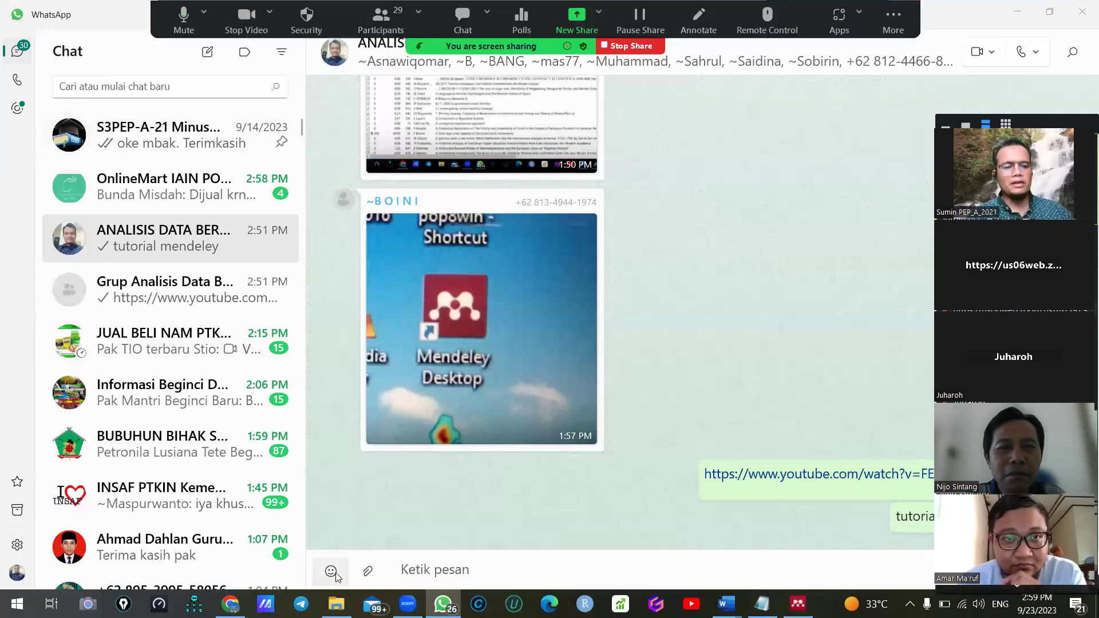
pyautogui.click(336, 604)
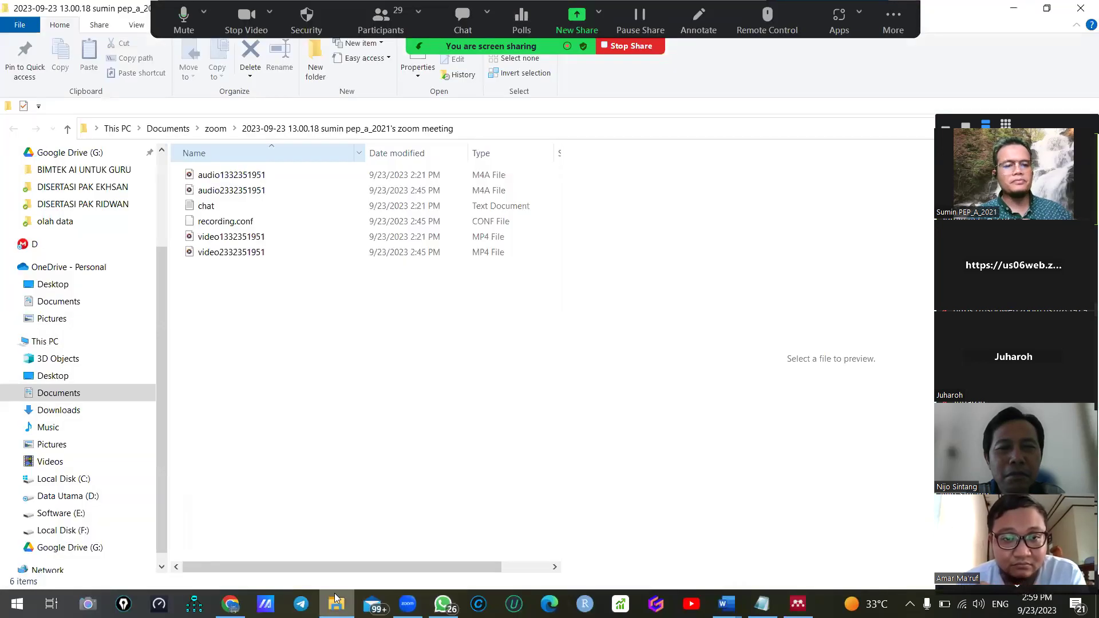
pyautogui.scroll(3, 50, 172)
pyautogui.click(50, 165)
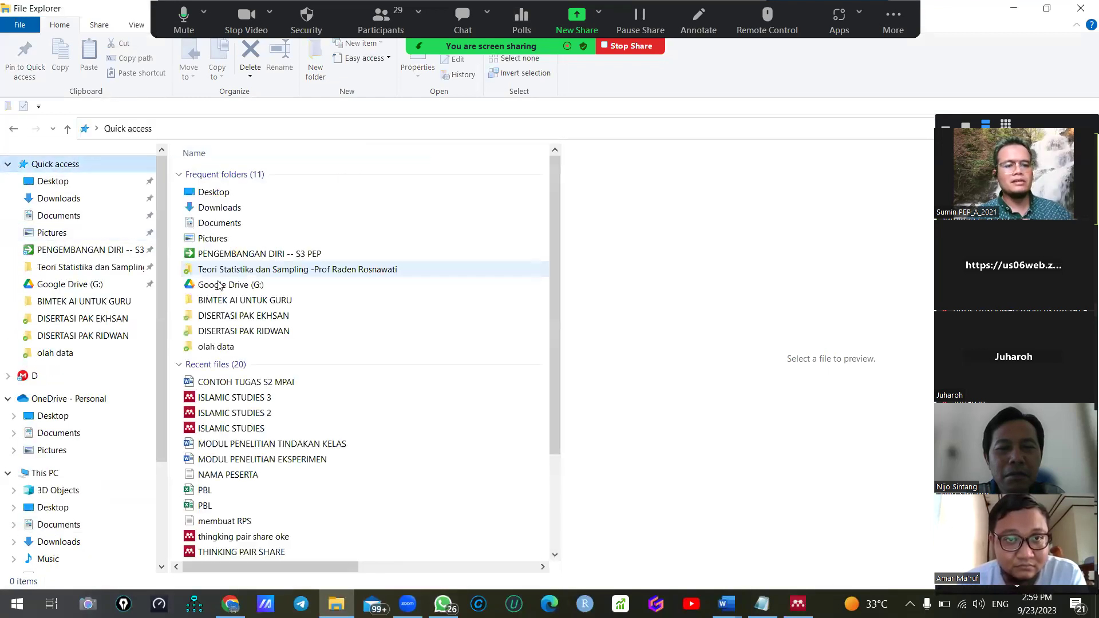
pyautogui.doubleClick(255, 382)
pyautogui.moveTo(462, 498); pyautogui.dragTo(482, 531)
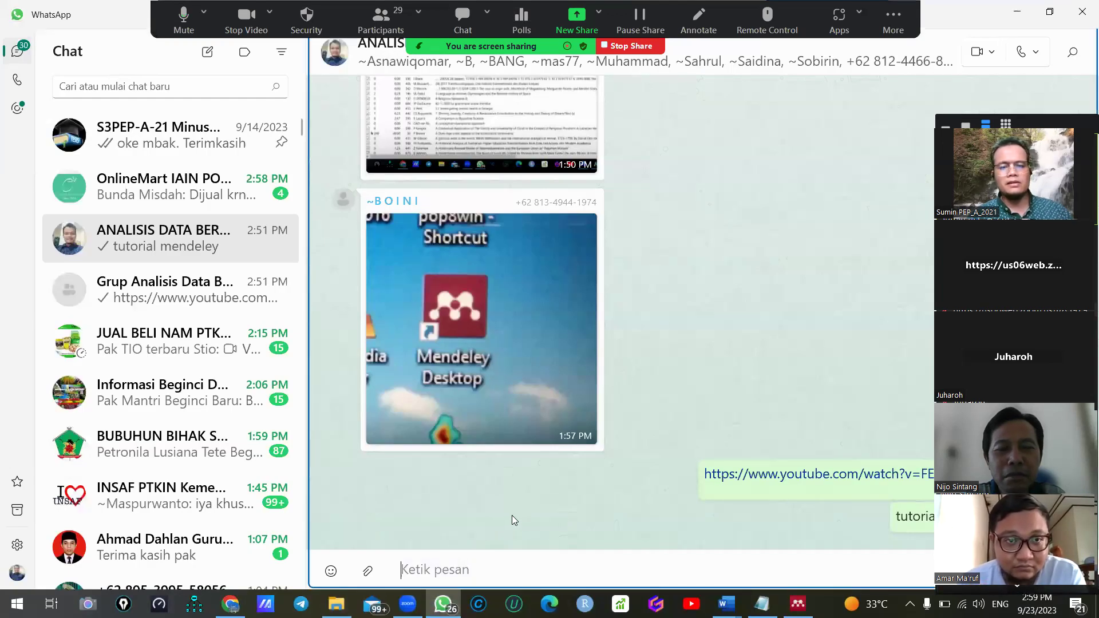
pyautogui.click(688, 560)
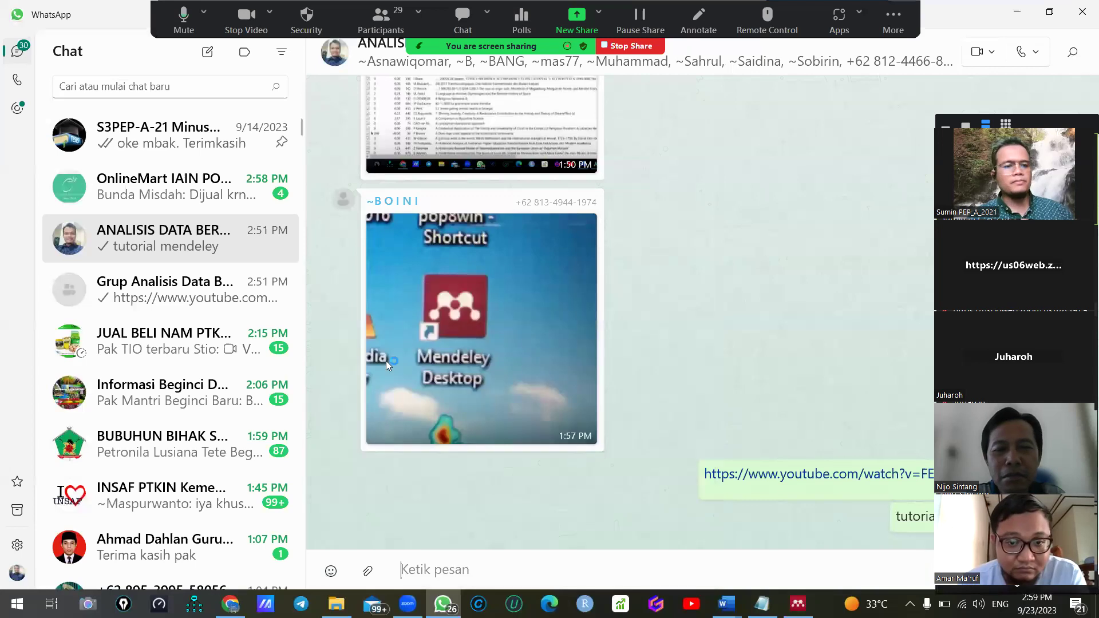
# Open the second data-analysis group chat and start dragging the Word file into it
pyautogui.click(163, 289)
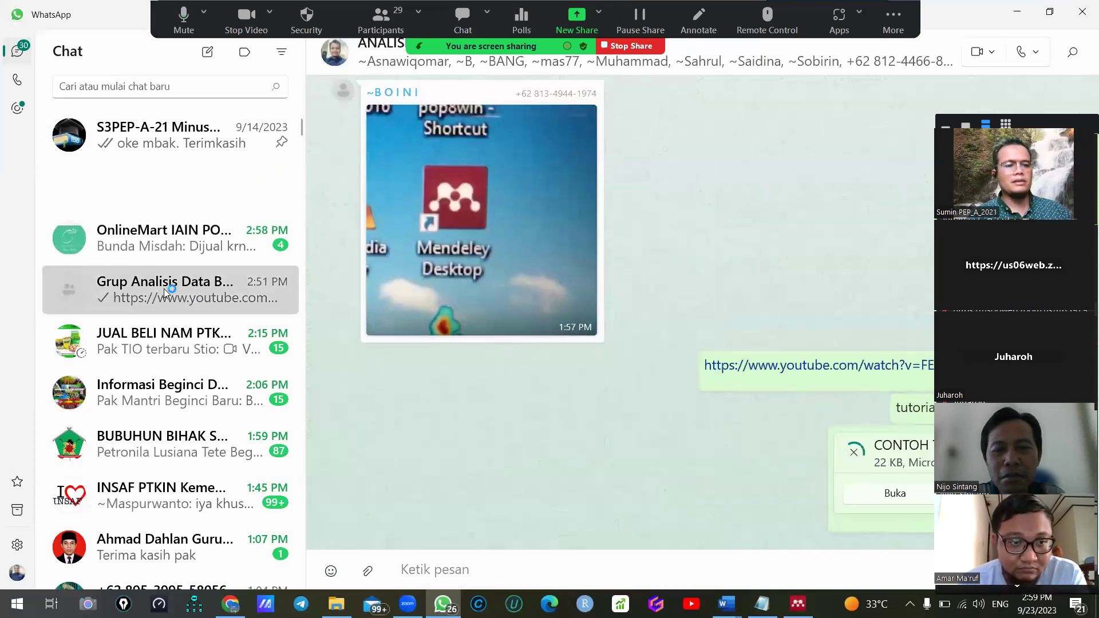
pyautogui.click(336, 604)
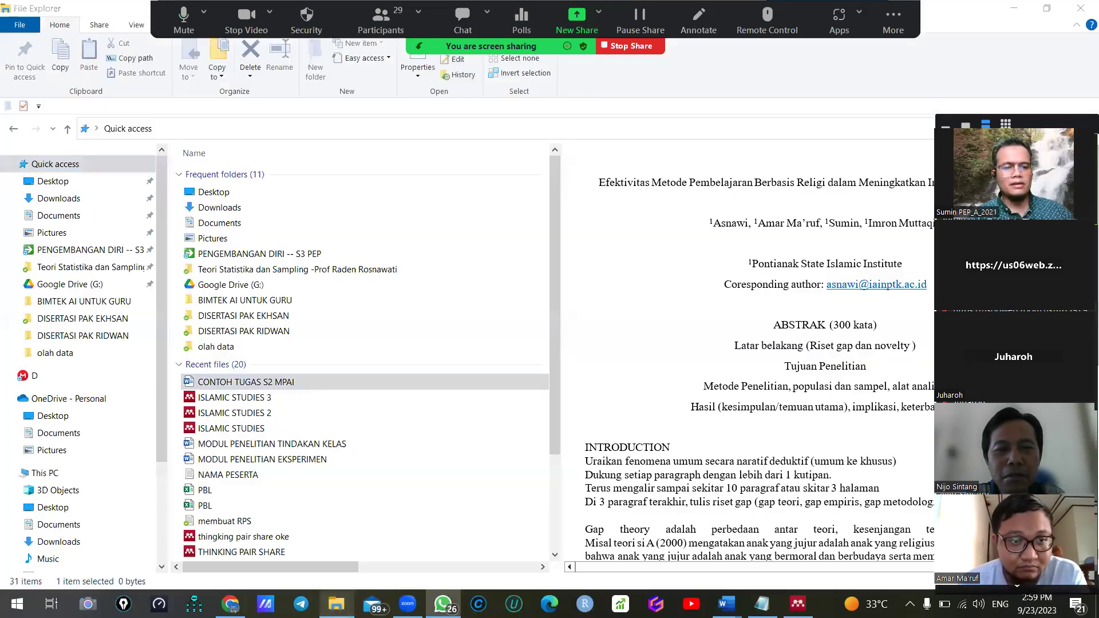
pyautogui.moveTo(447, 591)
pyautogui.mouseDown()
pyautogui.moveTo(438, 525)
pyautogui.moveTo(444, 515)
pyautogui.moveTo(437, 570)
pyautogui.moveTo(457, 588)
pyautogui.moveTo(456, 505)
pyautogui.moveTo(440, 526)
pyautogui.moveTo(460, 521)
pyautogui.moveTo(444, 583)
pyautogui.mouseUp()
pyautogui.hotkey('alt', 'Tab')
pyautogui.hotkey('alt', 'Tab')
pyautogui.hotkey('alt', 'Tab')
pyautogui.hotkey('alt', 'Tab')
pyautogui.hotkey('alt', 'Tab')
pyautogui.hotkey('alt', 'Tab')
pyautogui.hotkey('alt', 'Tab')
pyautogui.hotkey('alt', 'Tab')
pyautogui.hotkey('alt', 'Tab')
pyautogui.hotkey('alt', 'Tab')
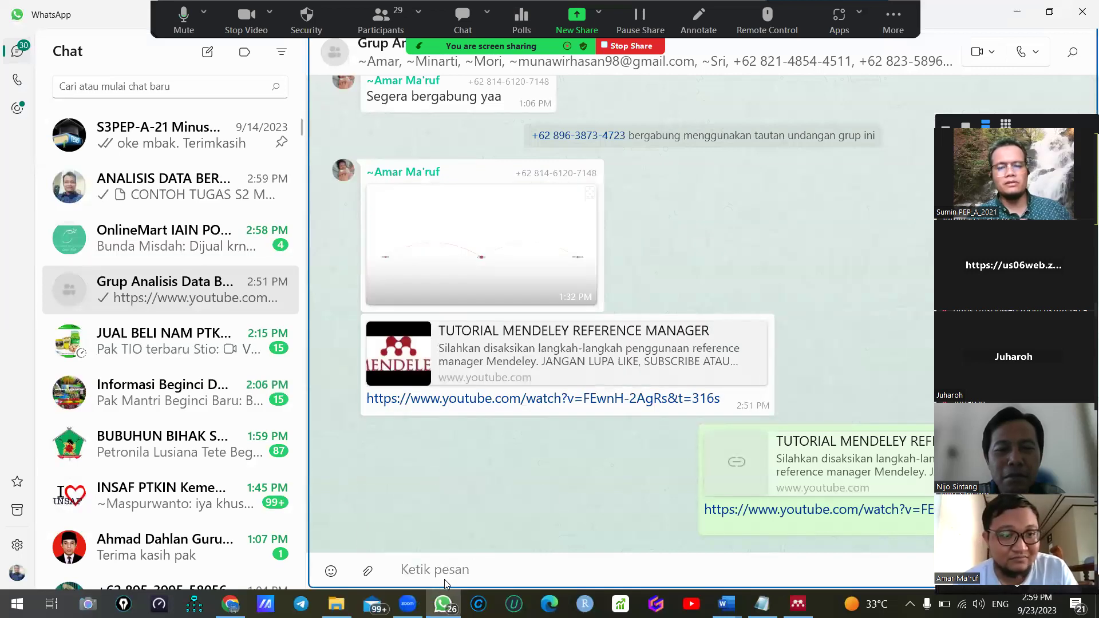
# Send the CONTOH TUGAS S2 MPAI file in the second data-analysis group chat
pyautogui.click(684, 562)
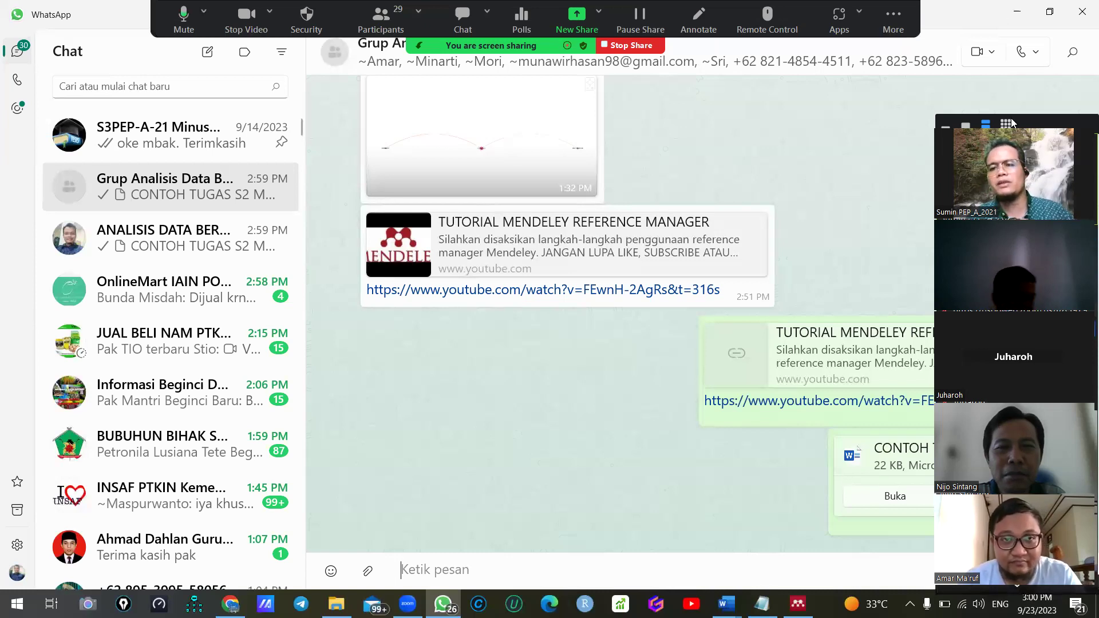
# Stop sharing the screen in the Zoom meeting
pyautogui.click(631, 46)
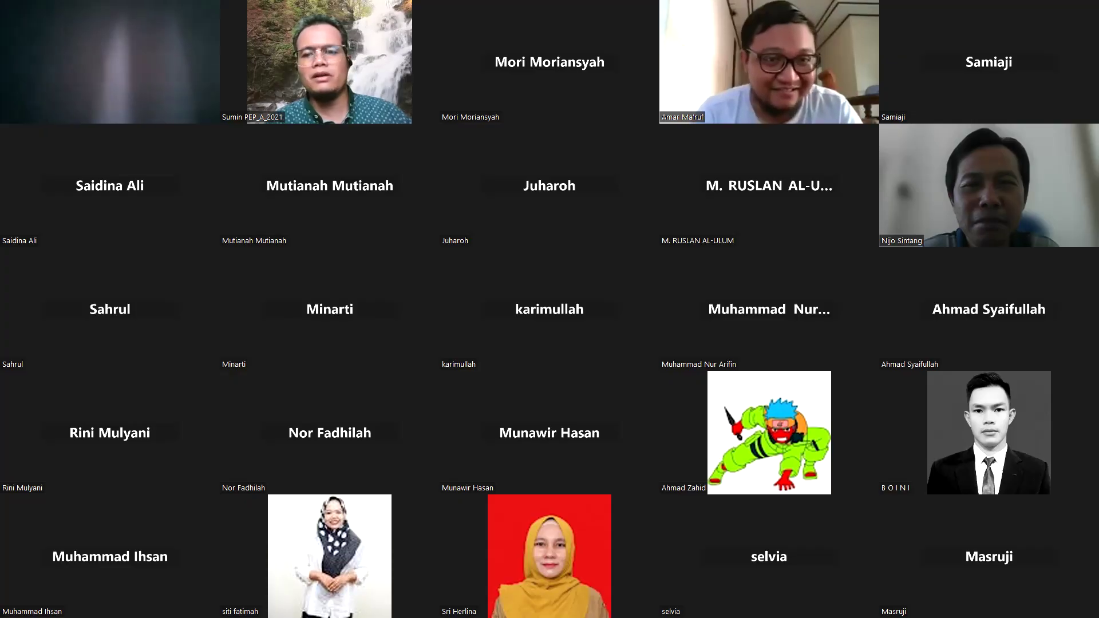